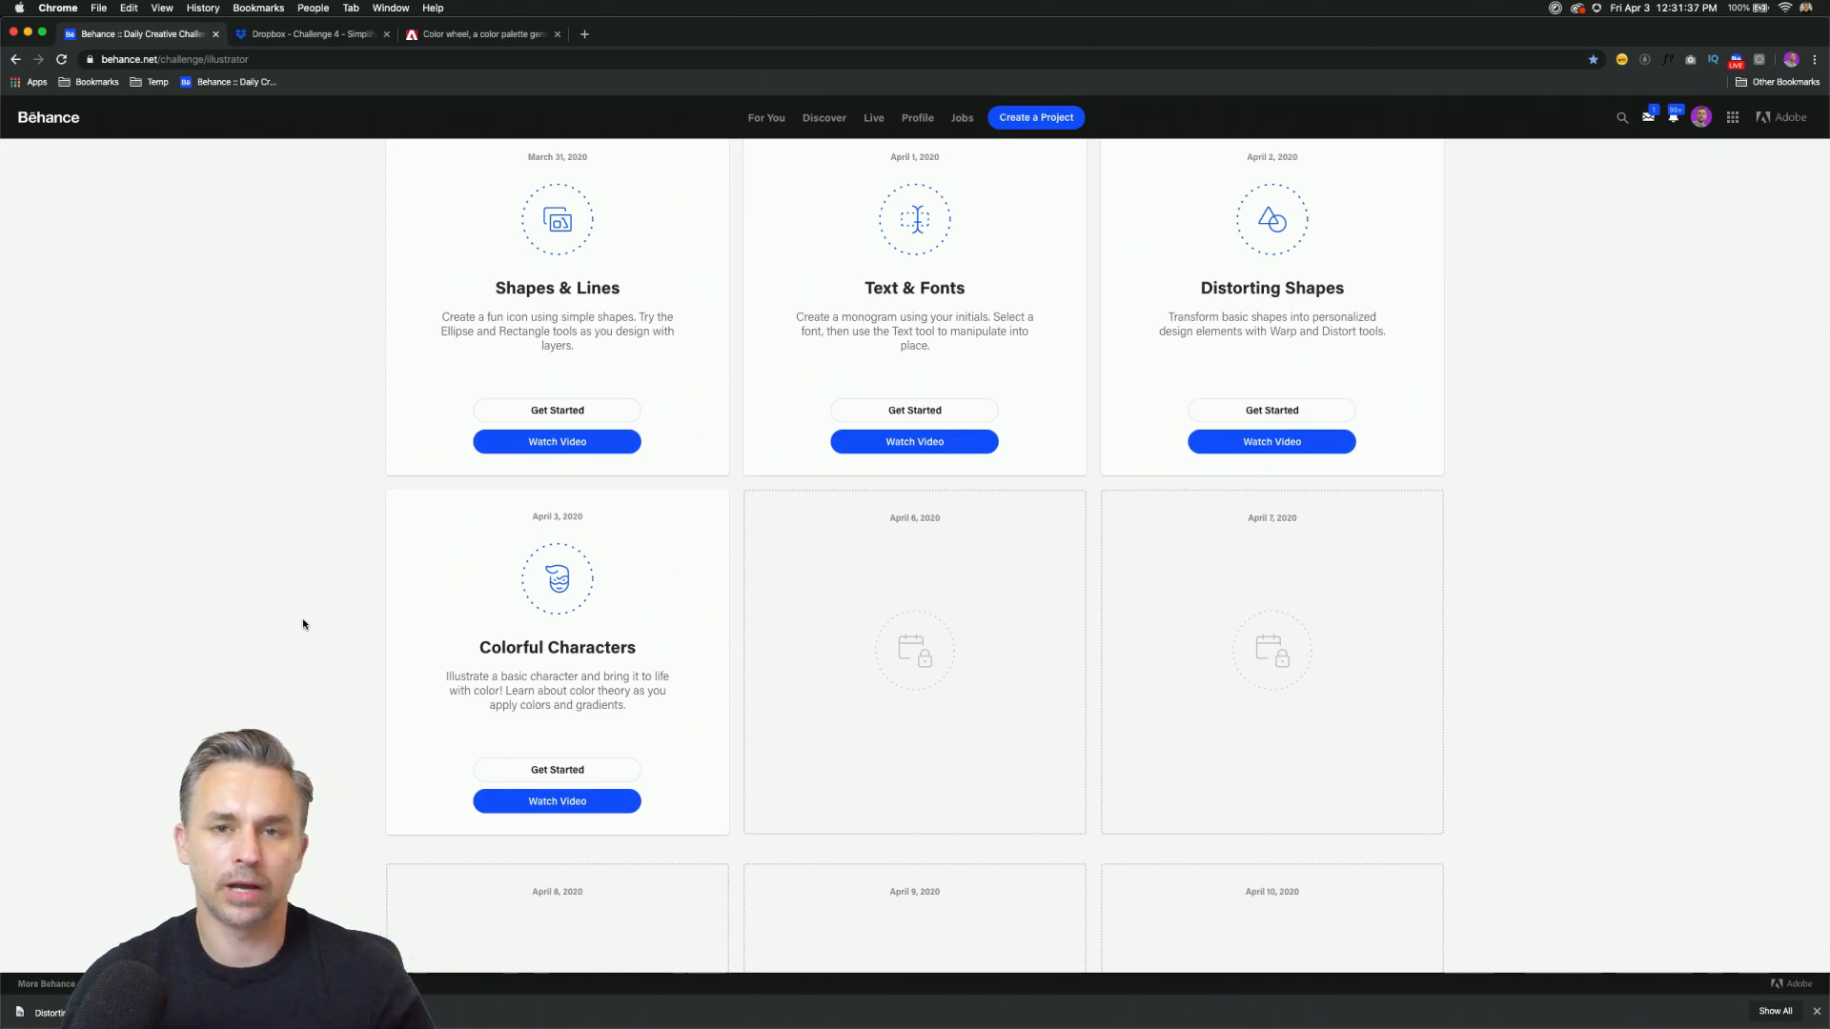
Switch from the Behance challenge list to the Dropbox page holding the Challenge 4 files.
mouse_move(303, 1028)
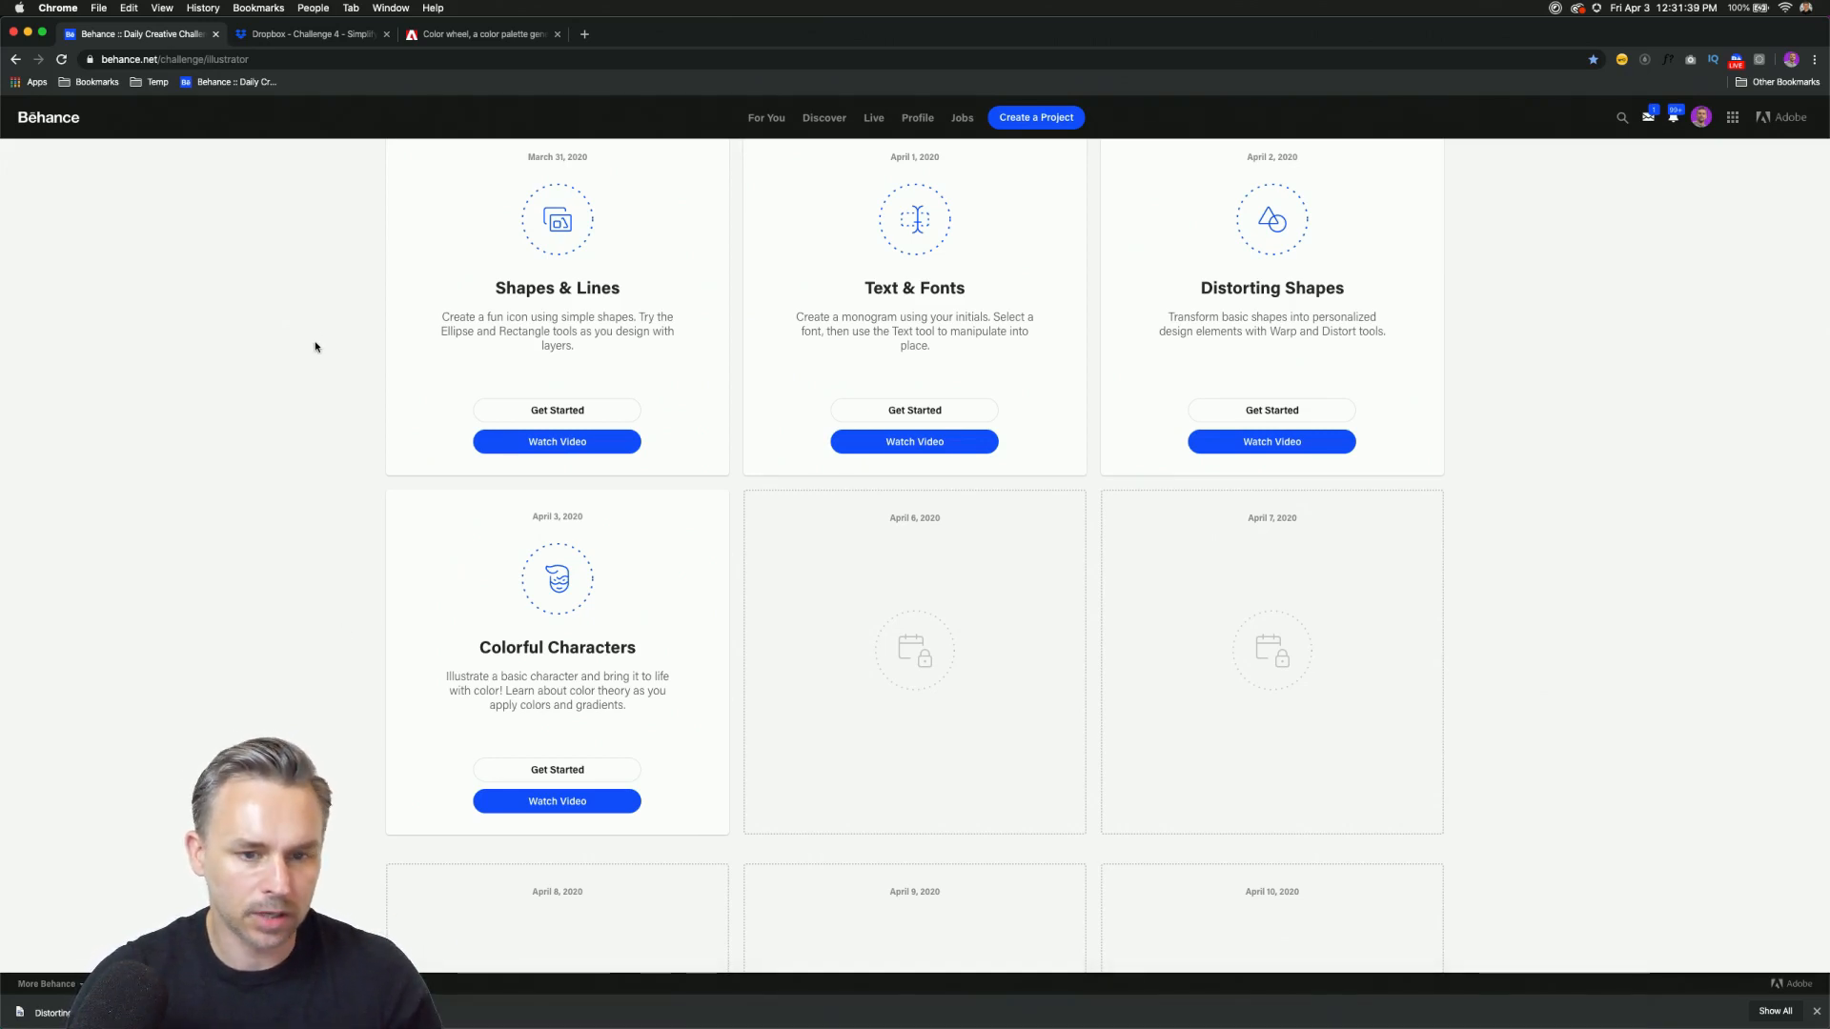
drag(314, 334, 676, 333)
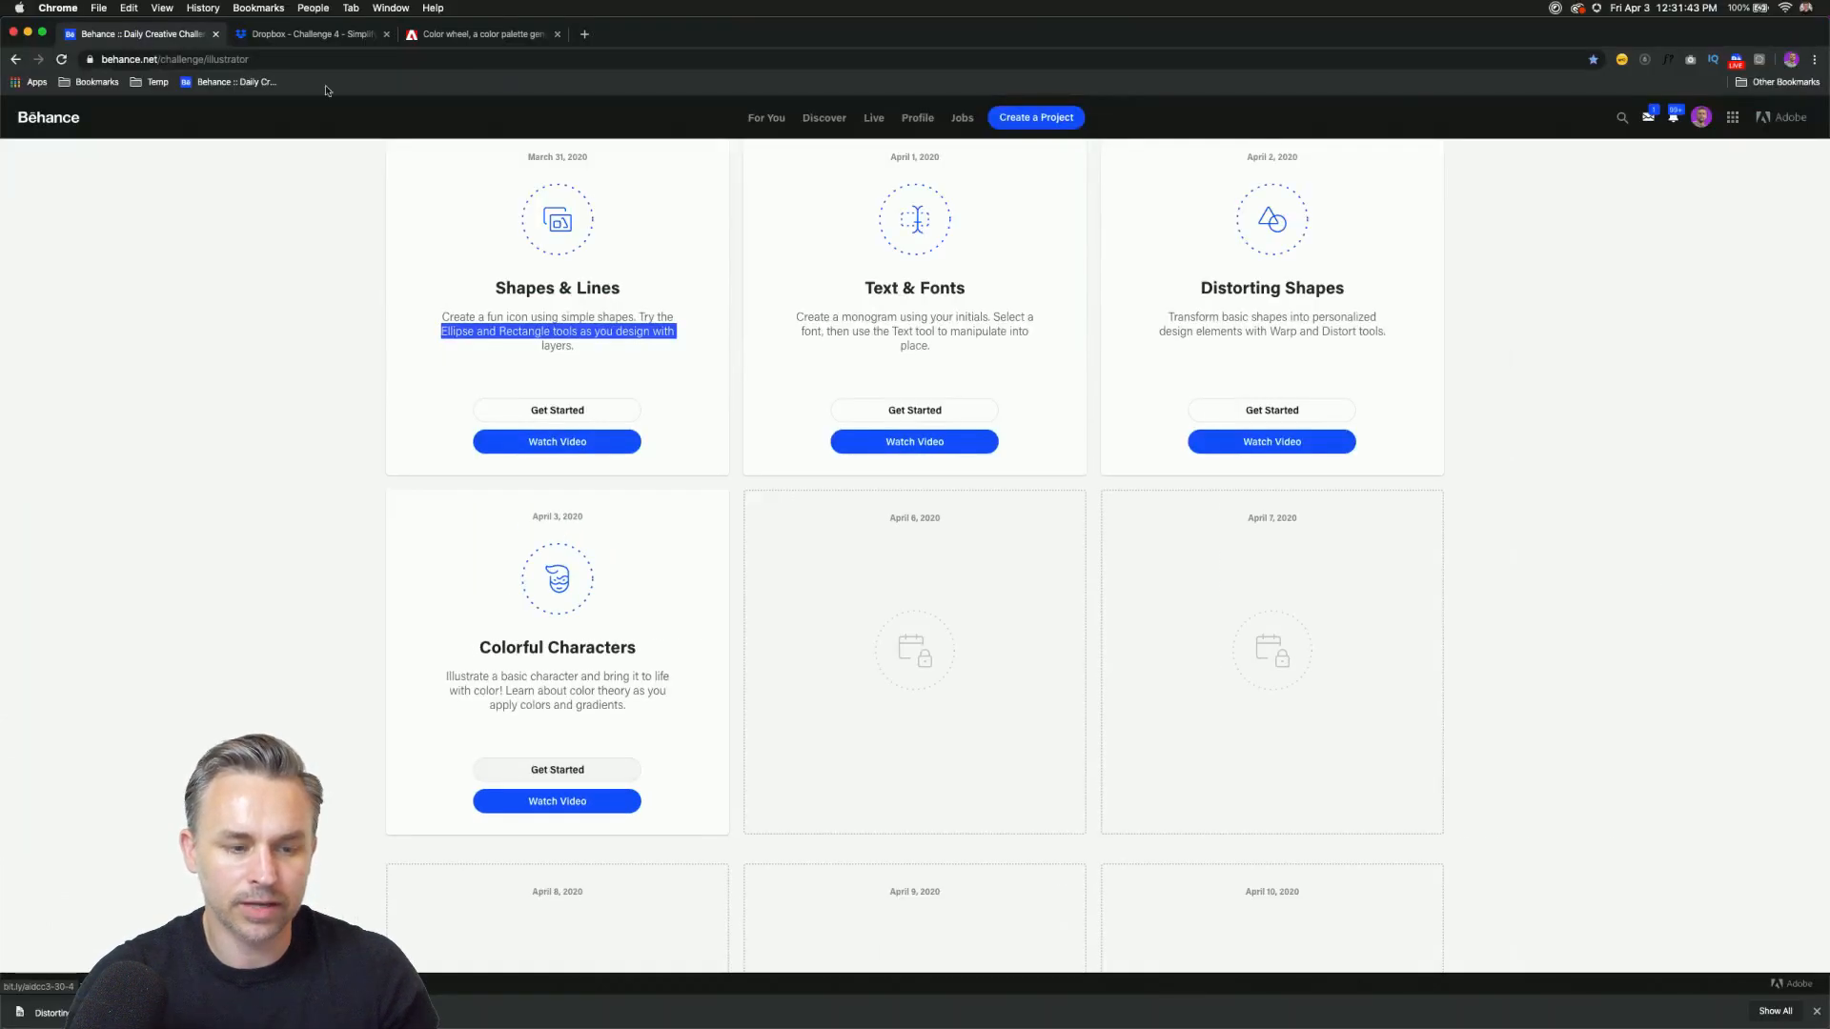
click(315, 33)
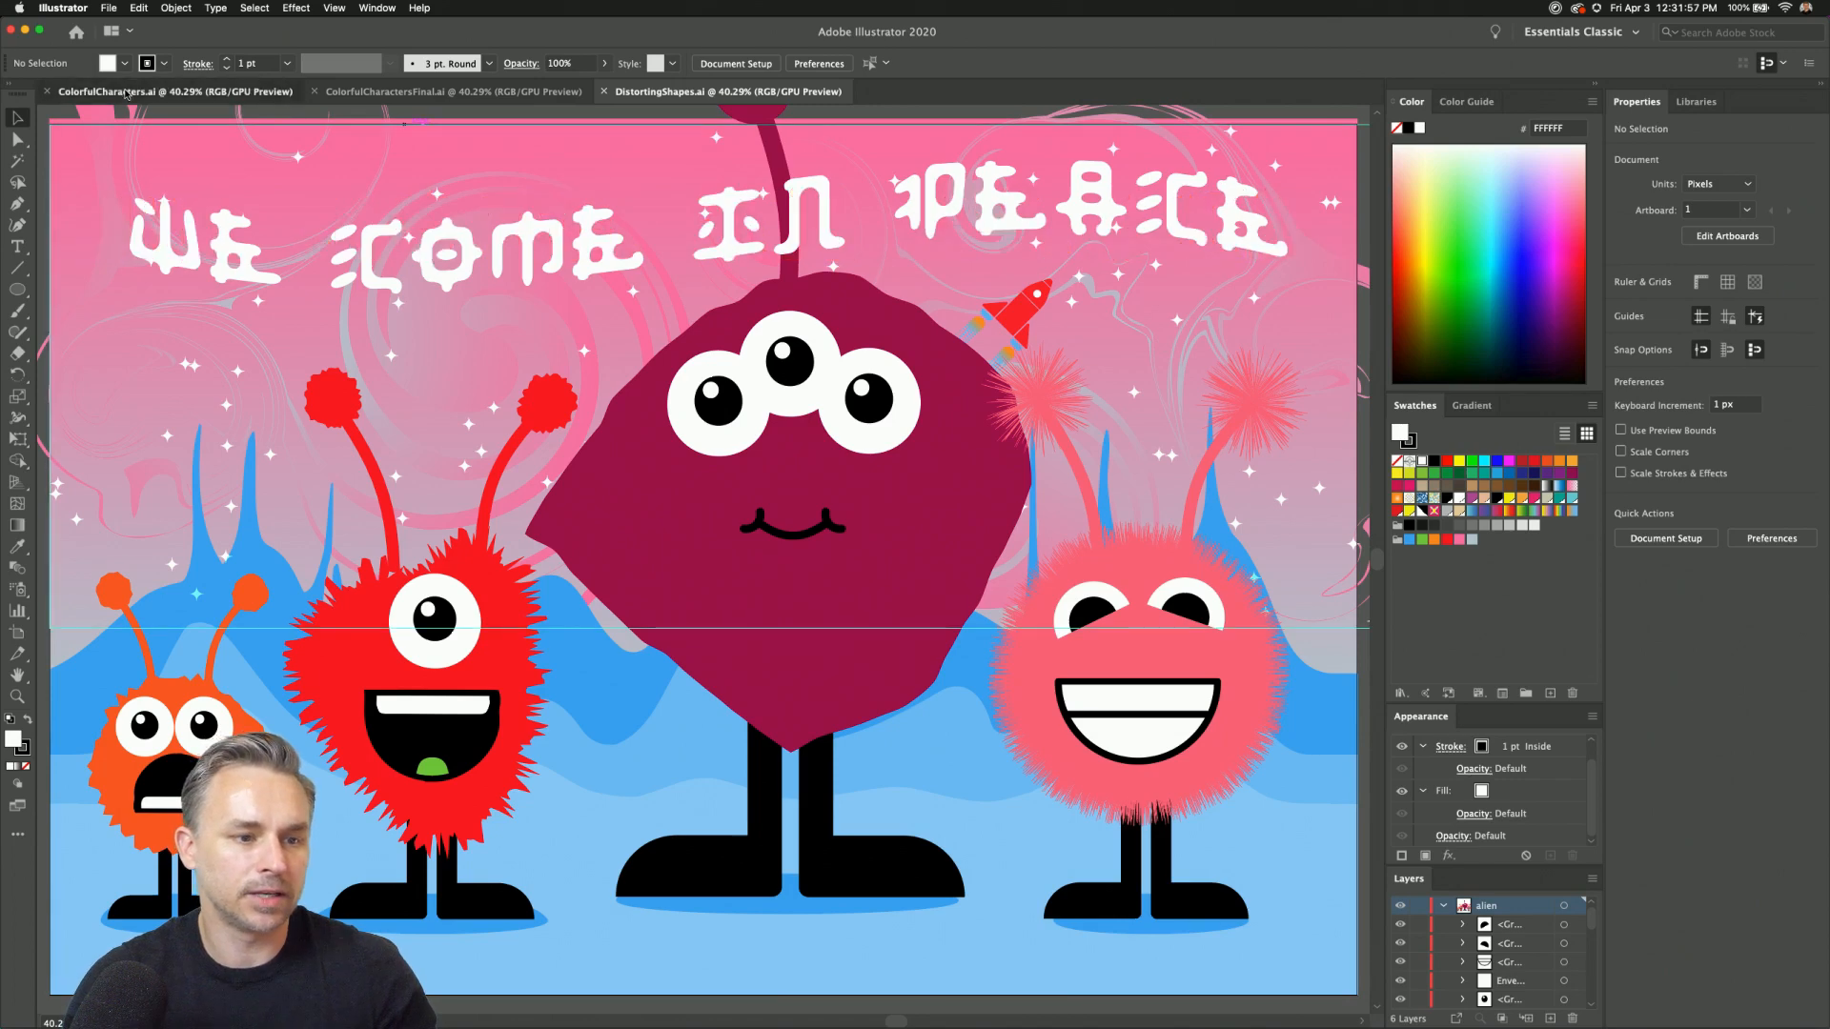
Switch to the ColorfulCharacters.ai document in Illustrator and fit its whole grayscale scene in view with nothing selected.
click(114, 91)
click(906, 819)
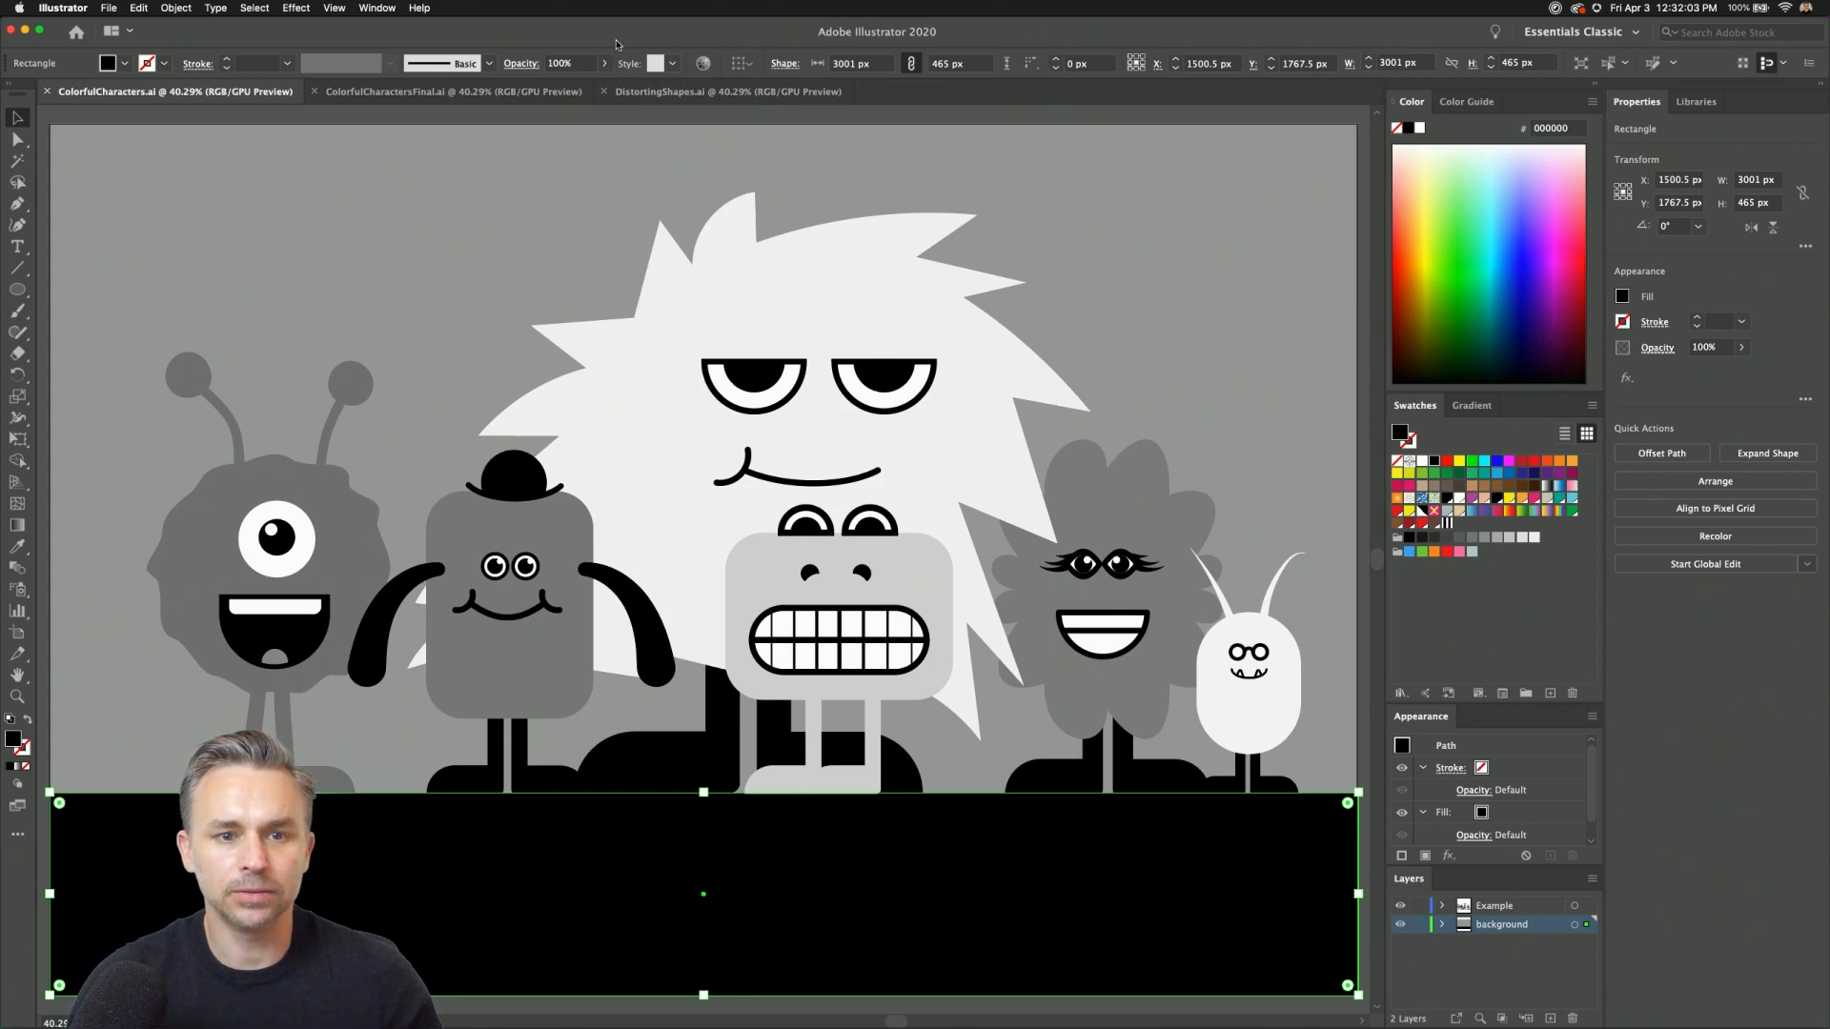
click(1599, 86)
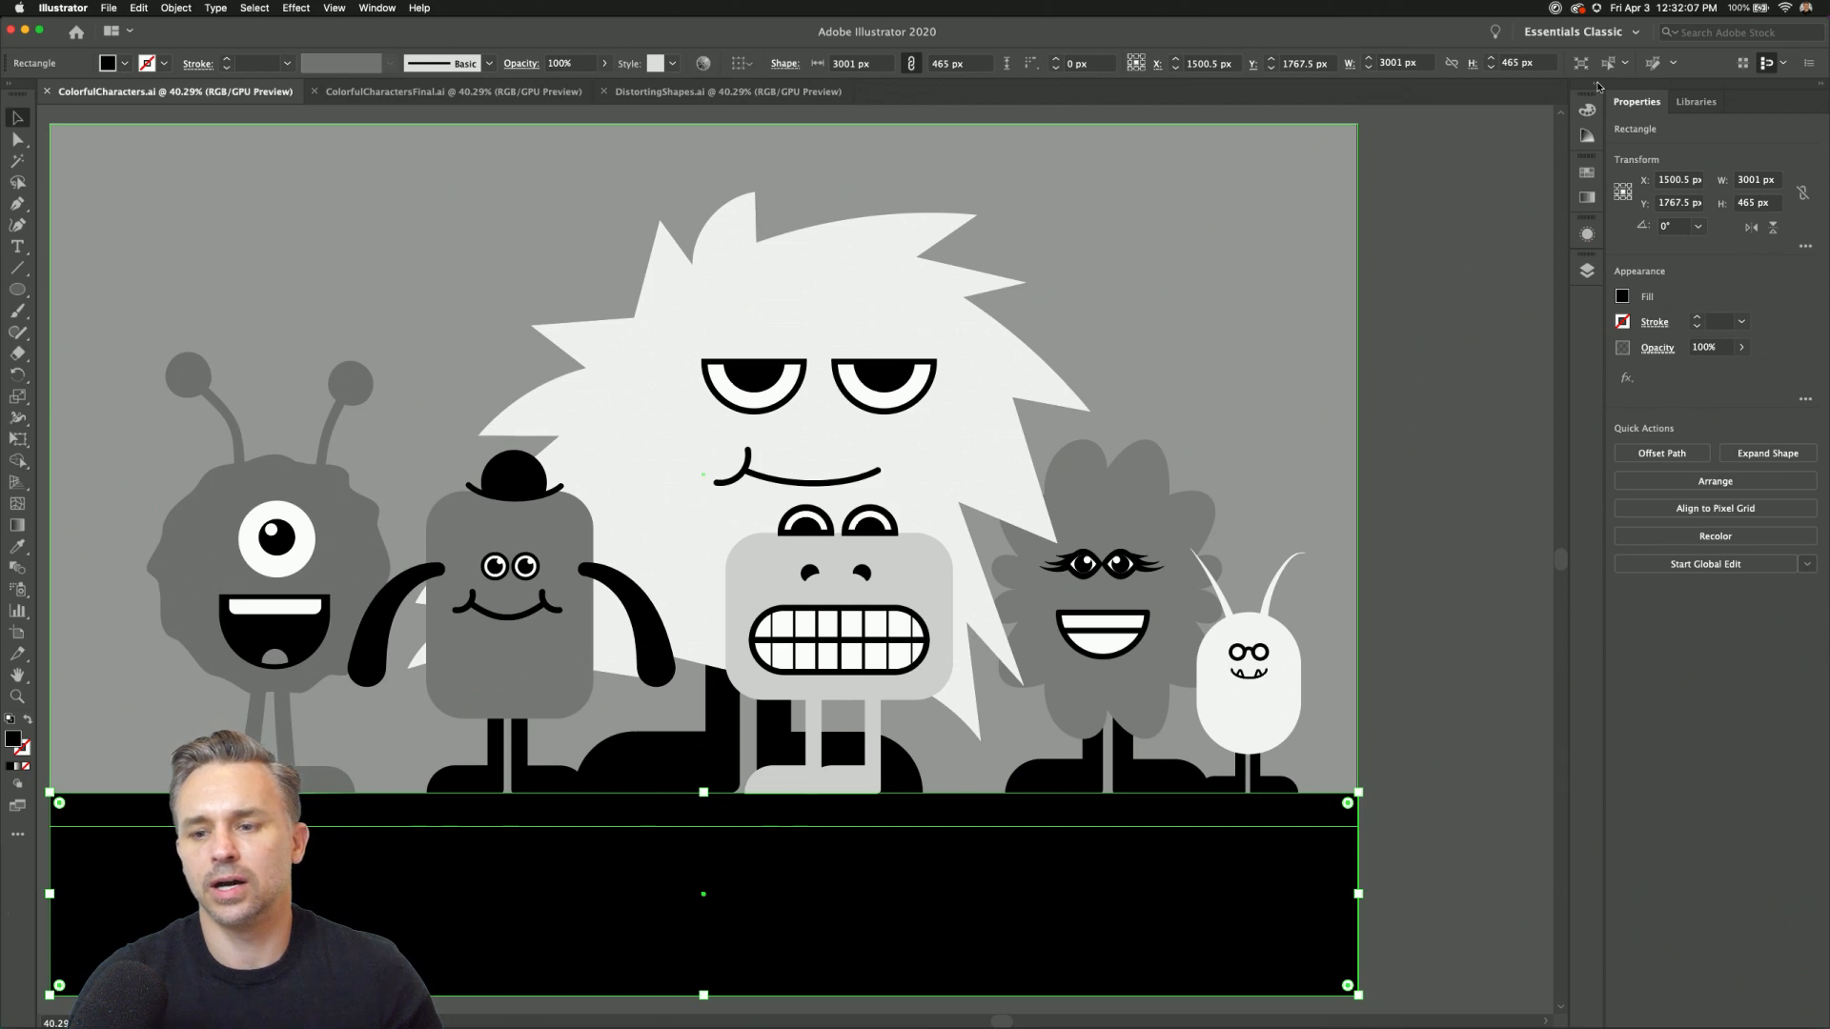
click(1599, 85)
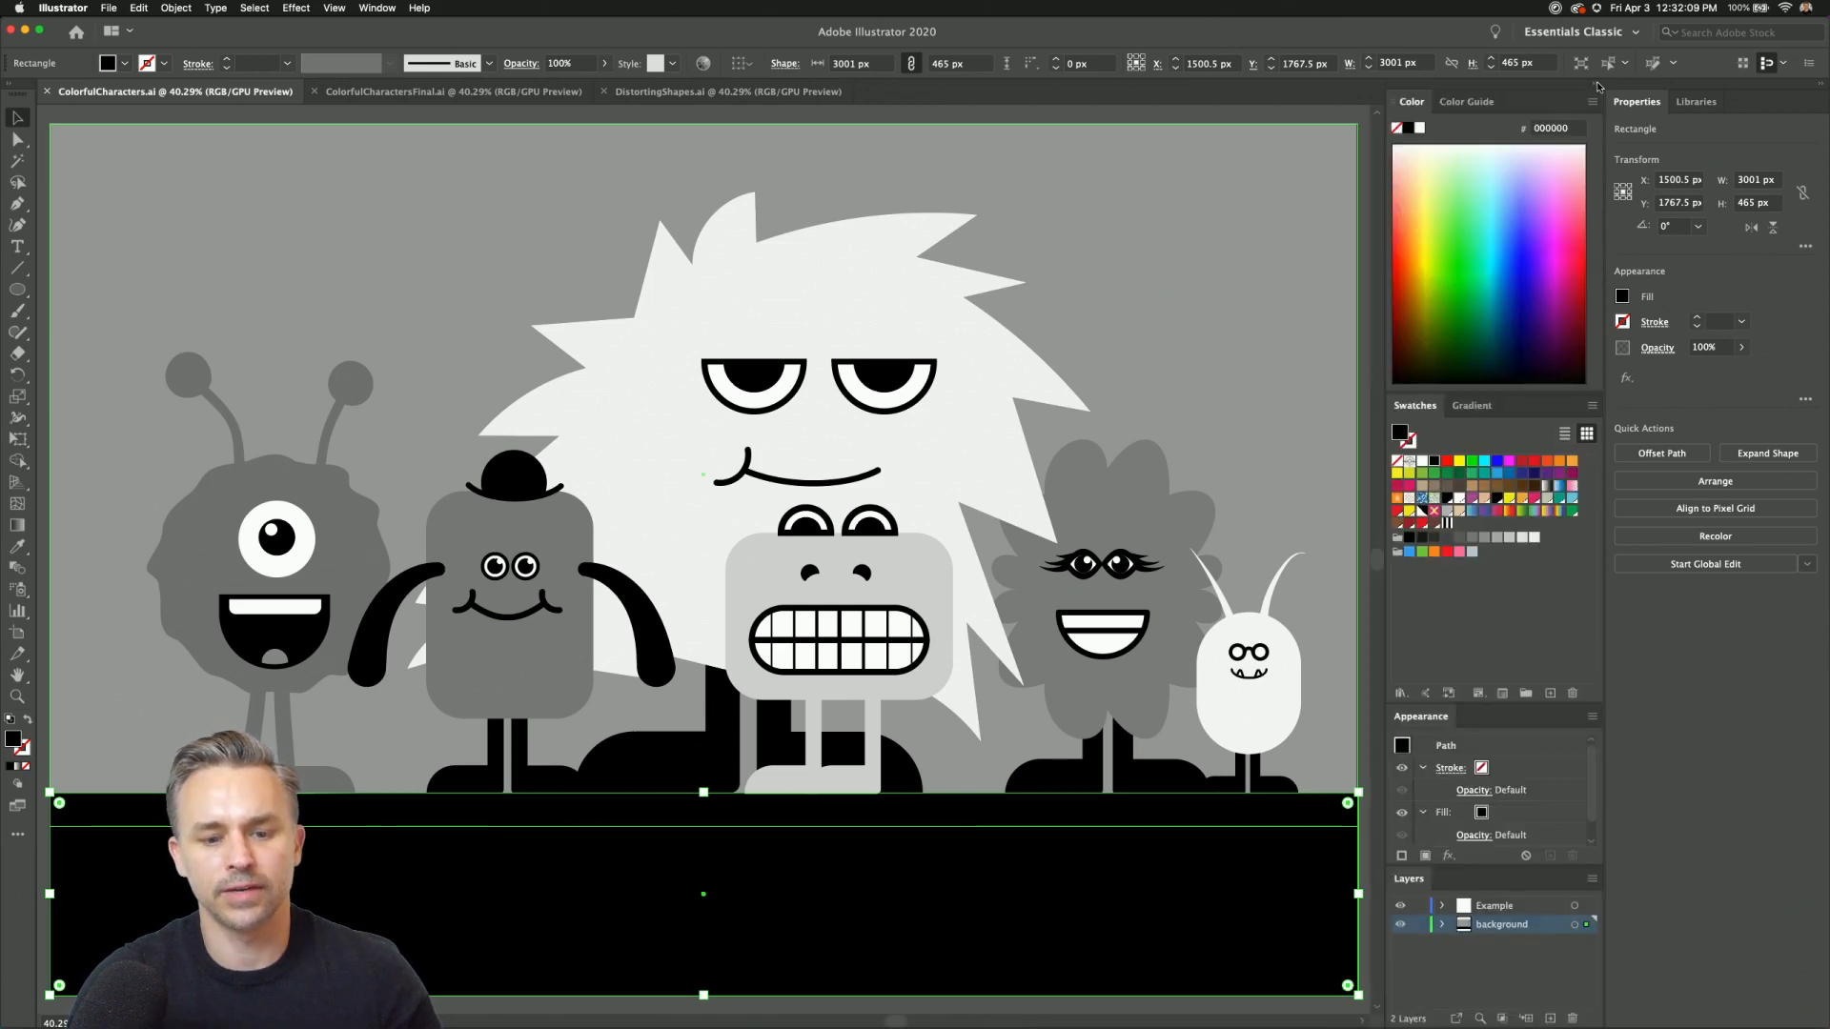
click(686, 121)
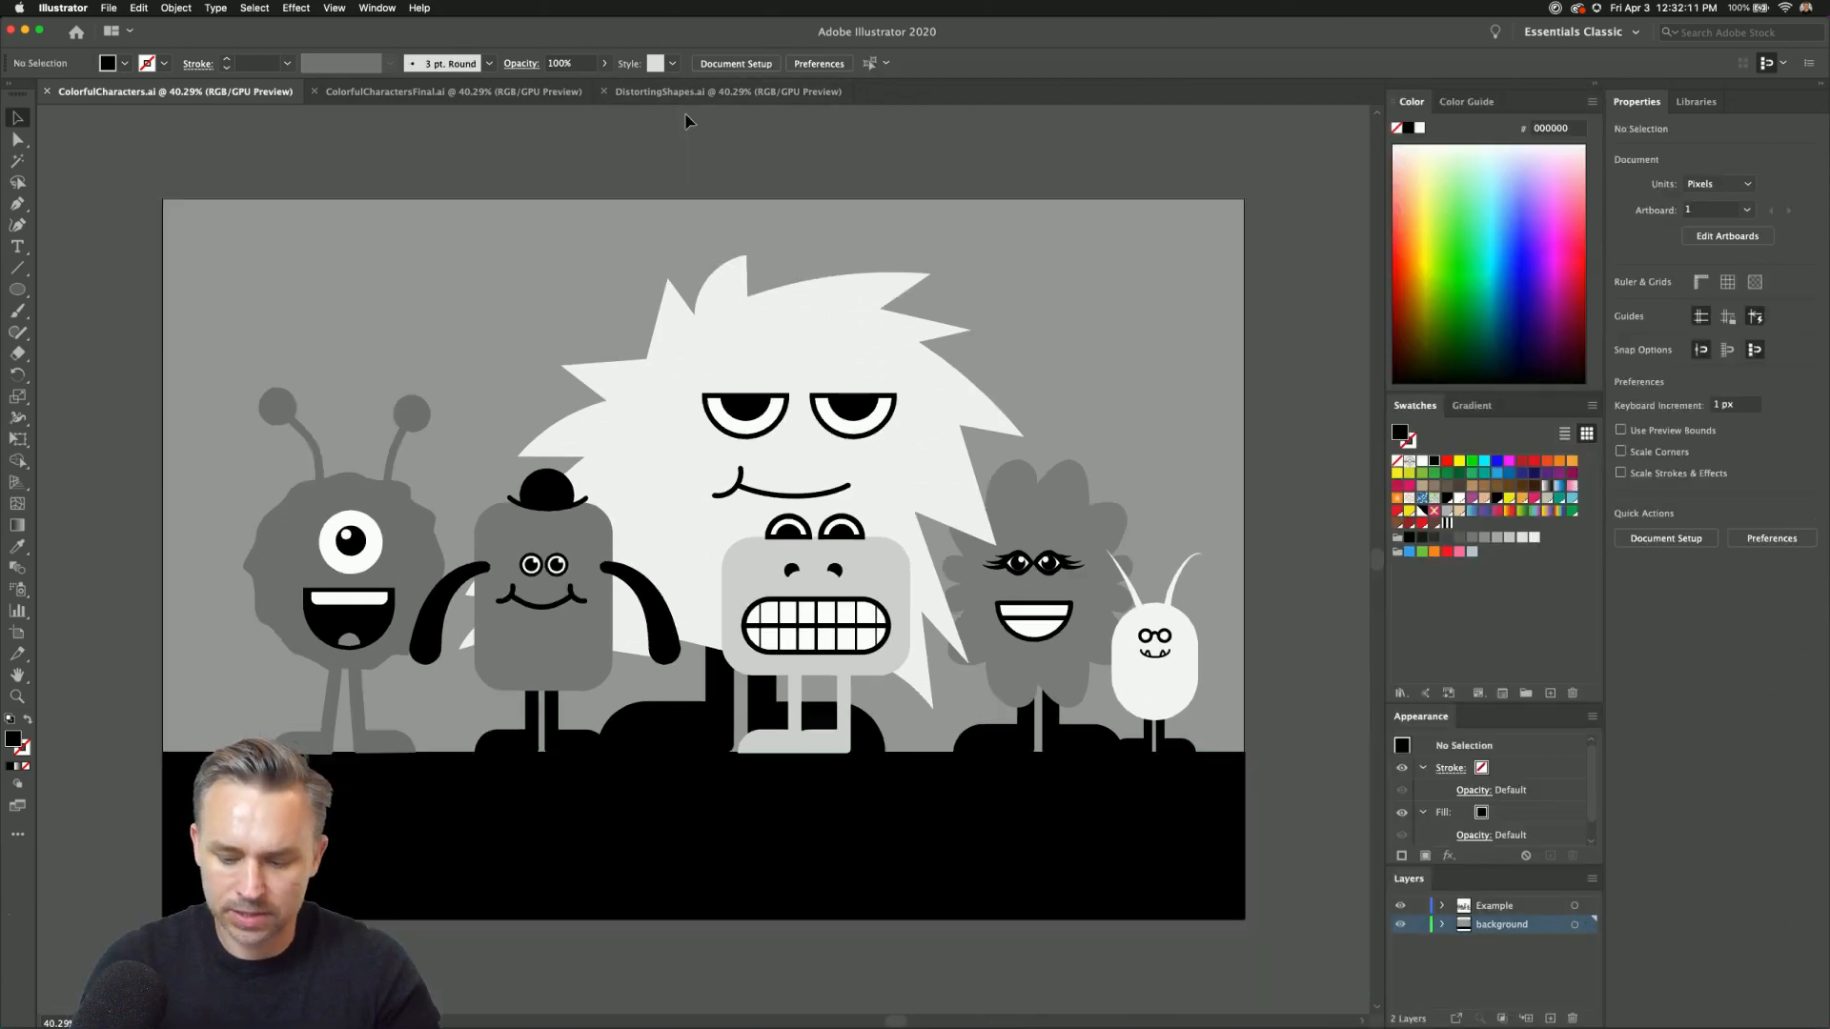
key(super+minus)
Select the furry, hatted and flower-shaped characters one after another to examine which are groups and which are loose shapes.
click(687, 414)
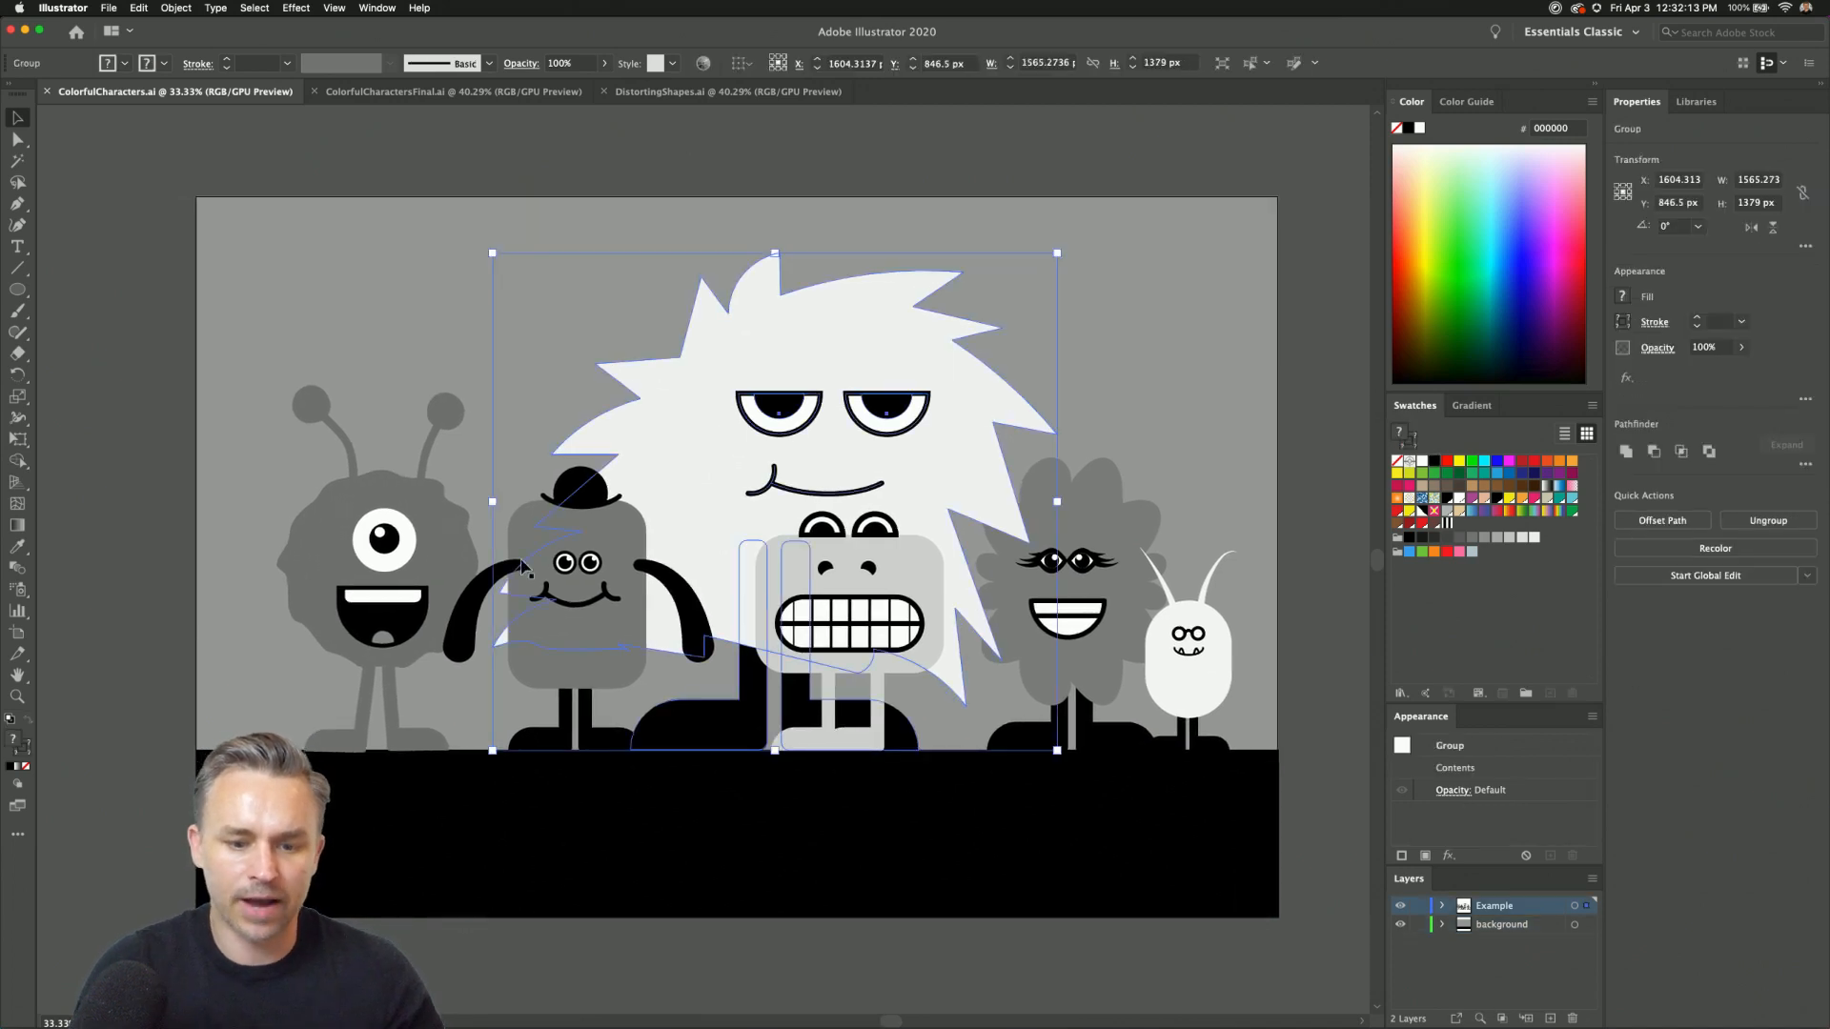
click(443, 562)
click(513, 560)
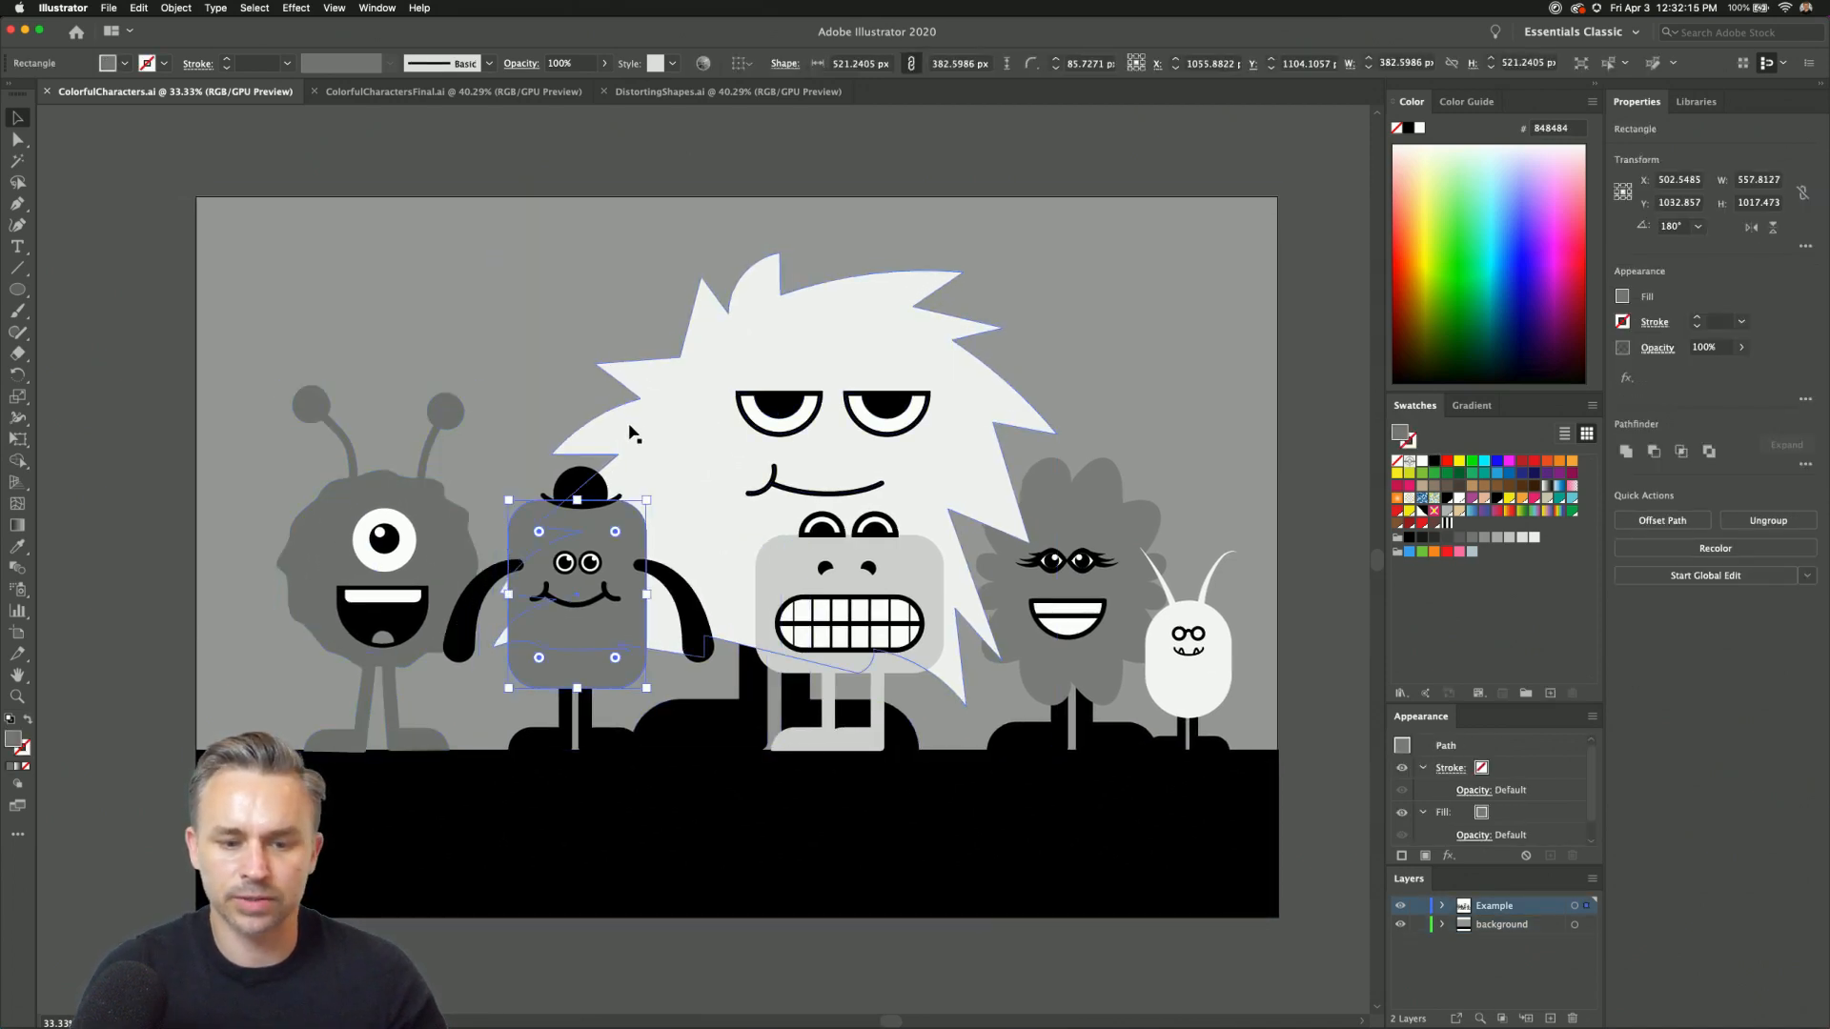
shift+click(619, 446)
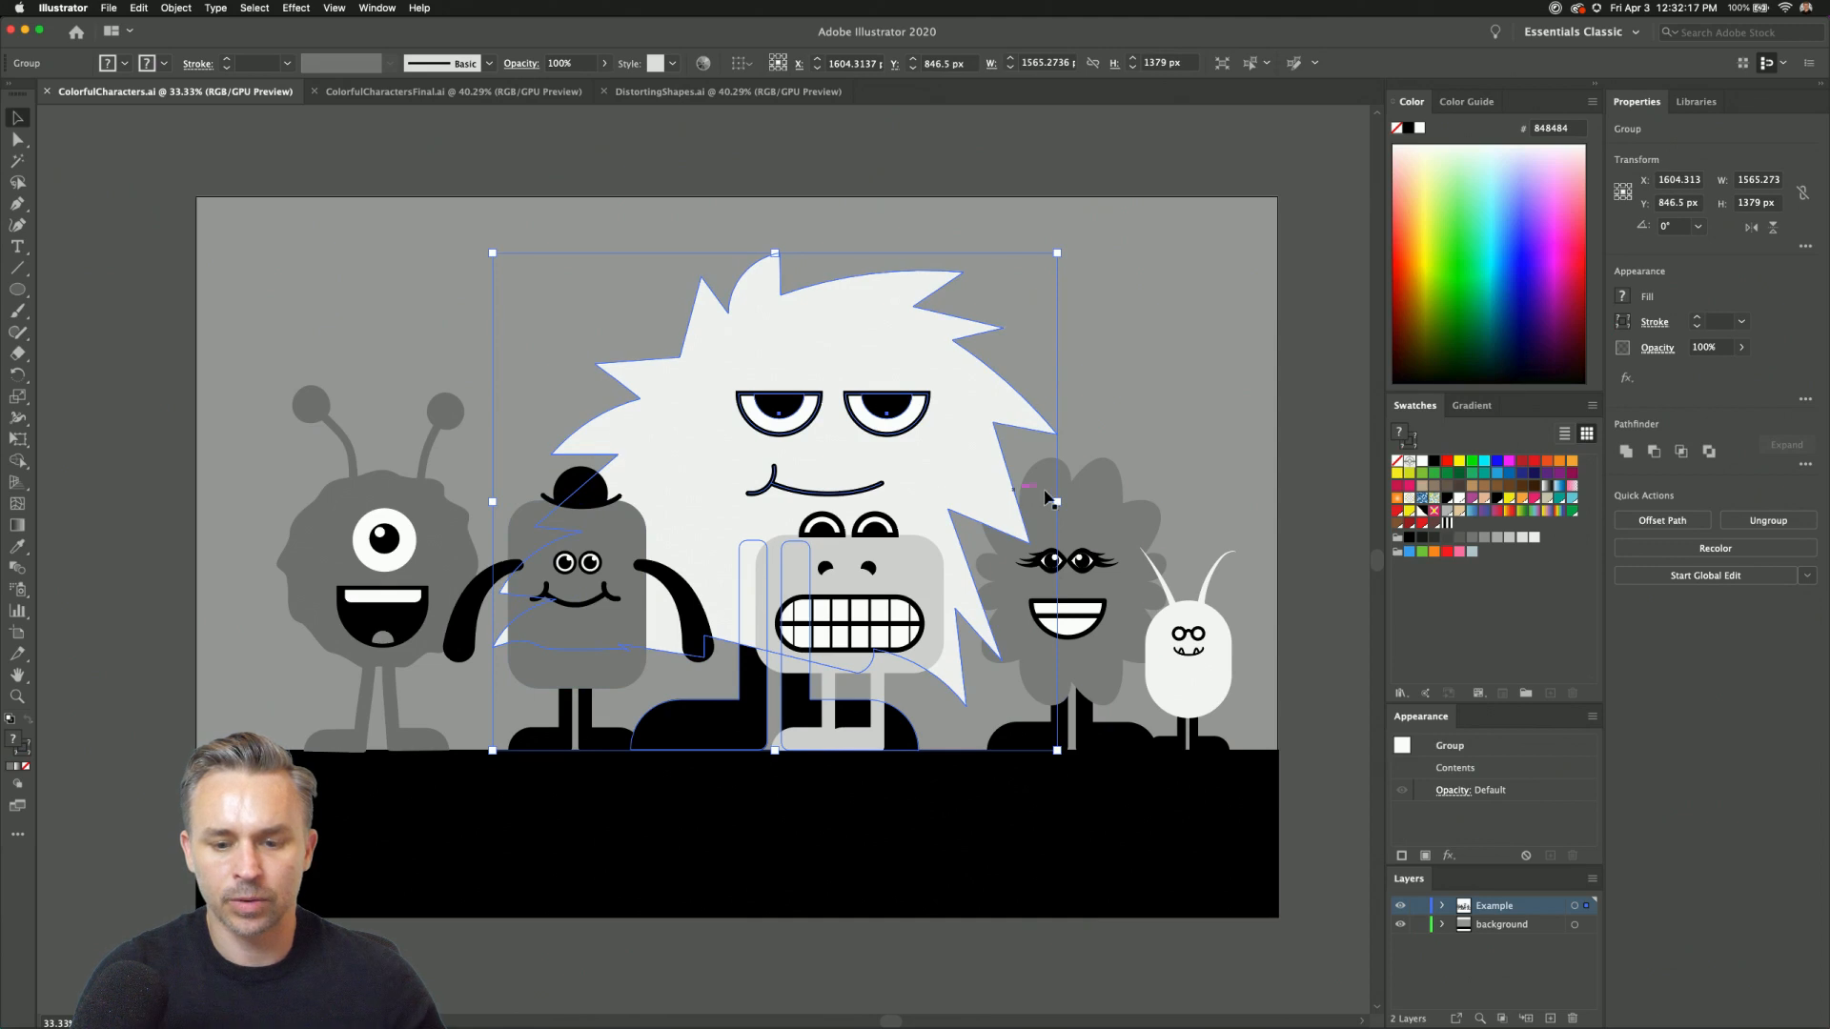
click(1094, 506)
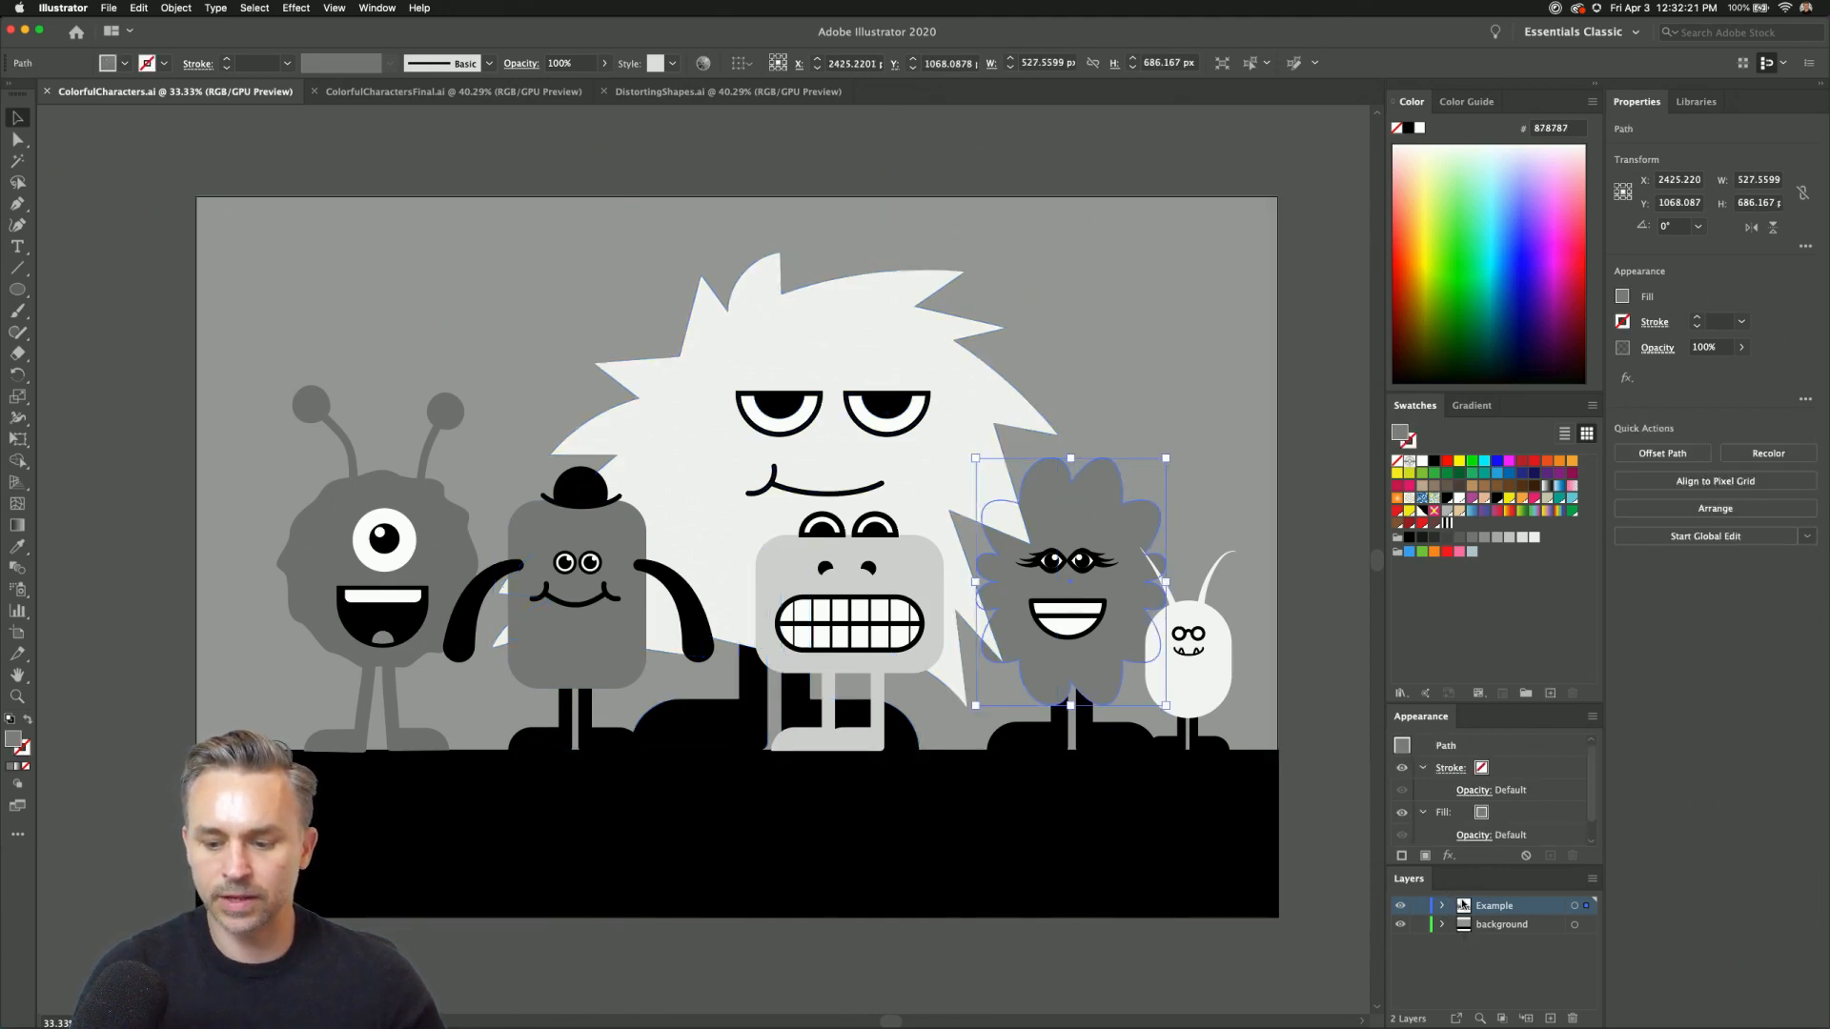
Expand the Example layer, enlarge the layer list and locate the flower-shaped character's body path in it.
click(1442, 907)
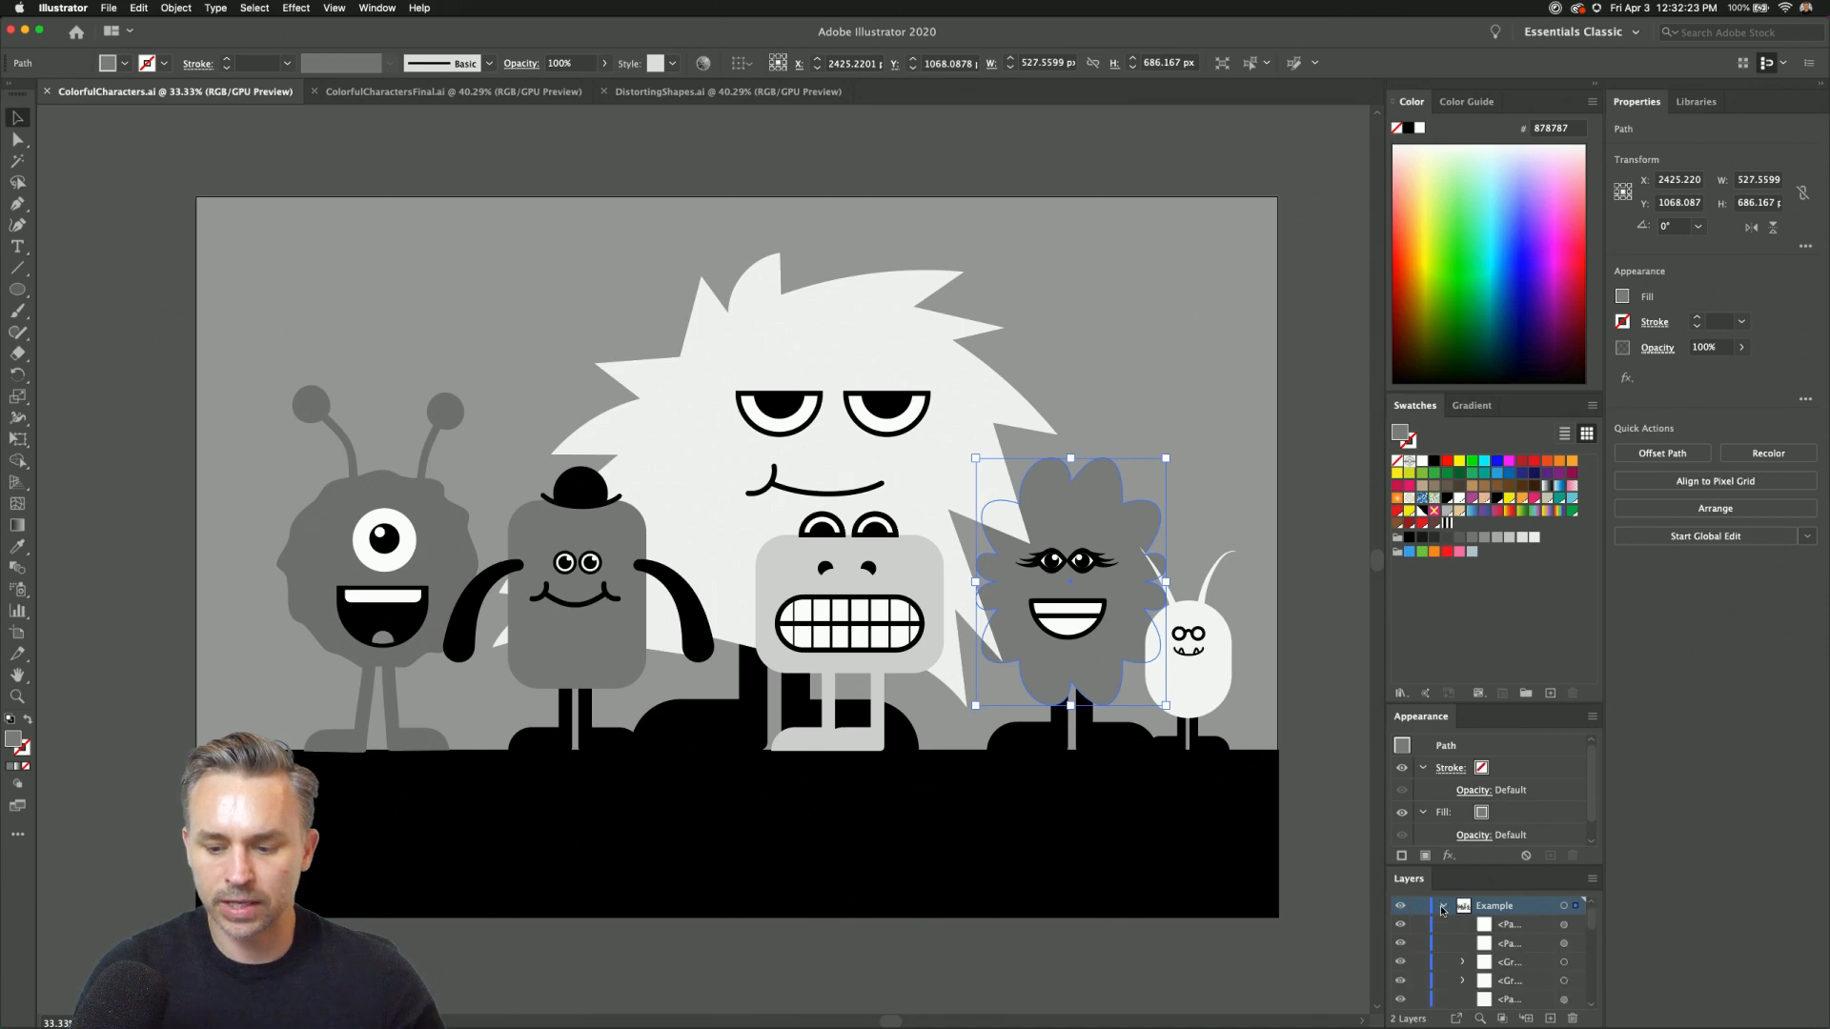
scroll(1456, 994, down, 3)
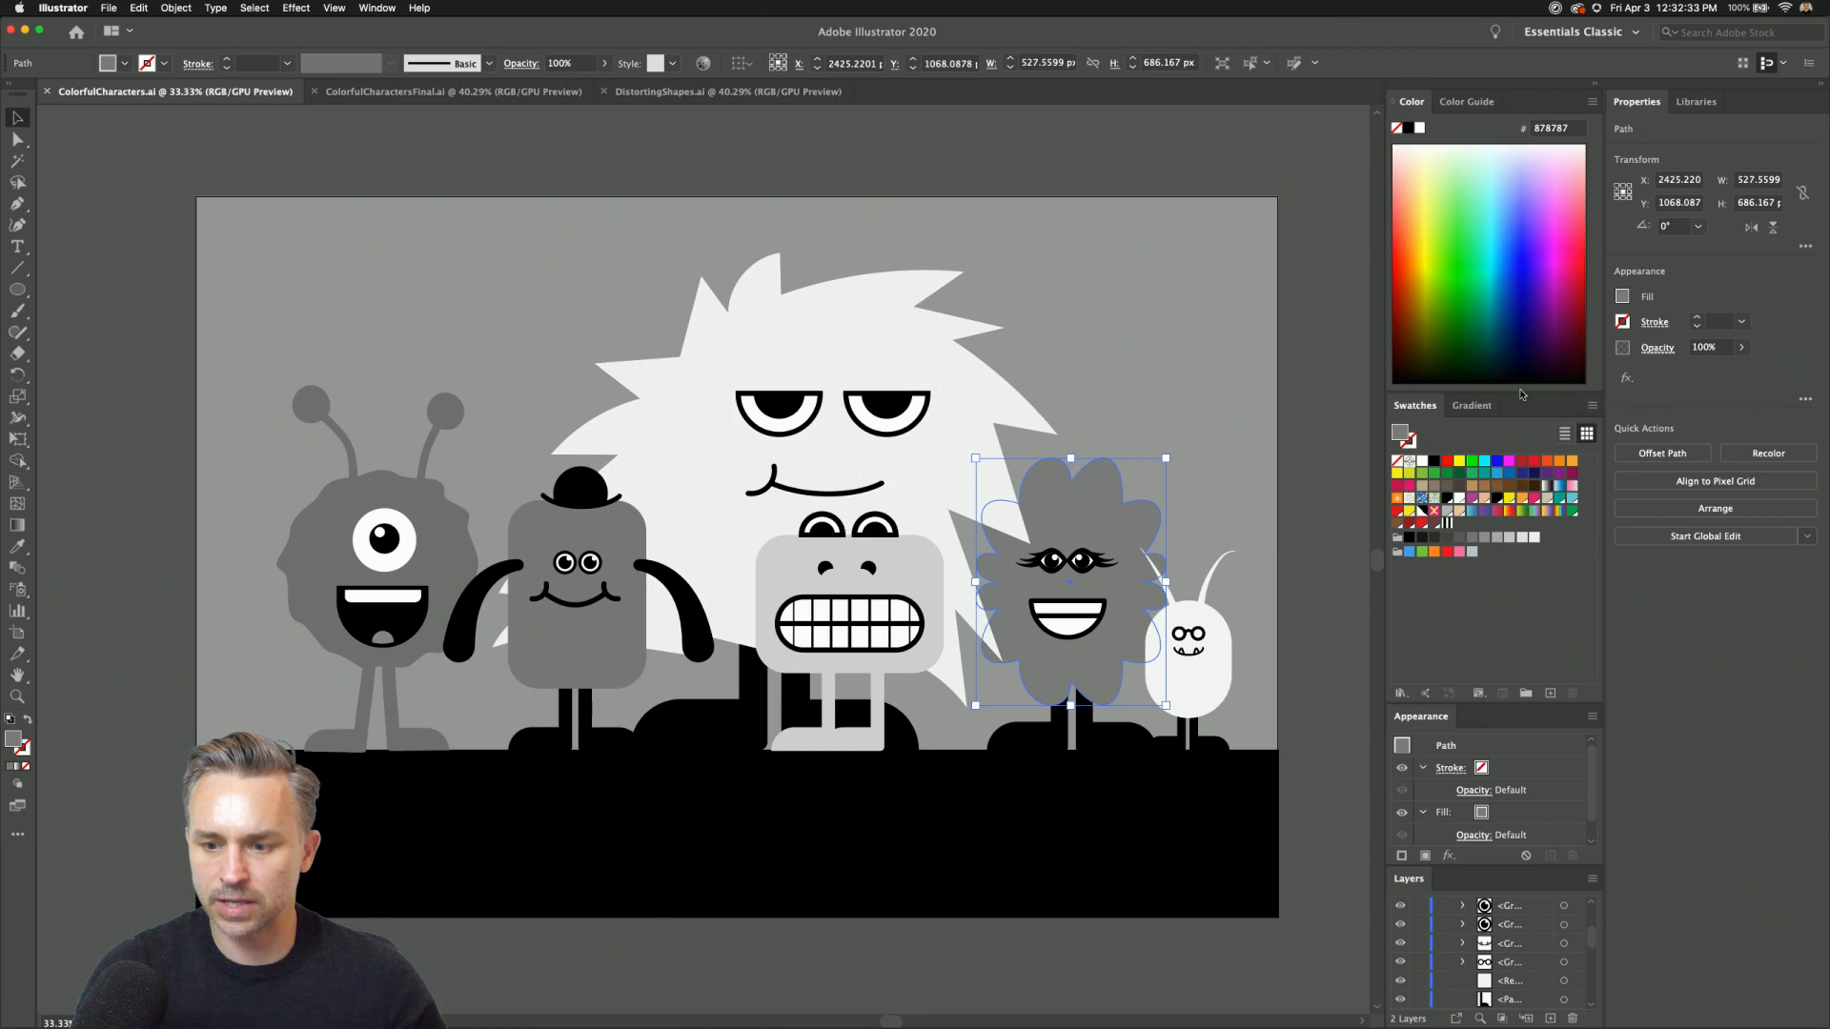
drag(1520, 392, 1521, 259)
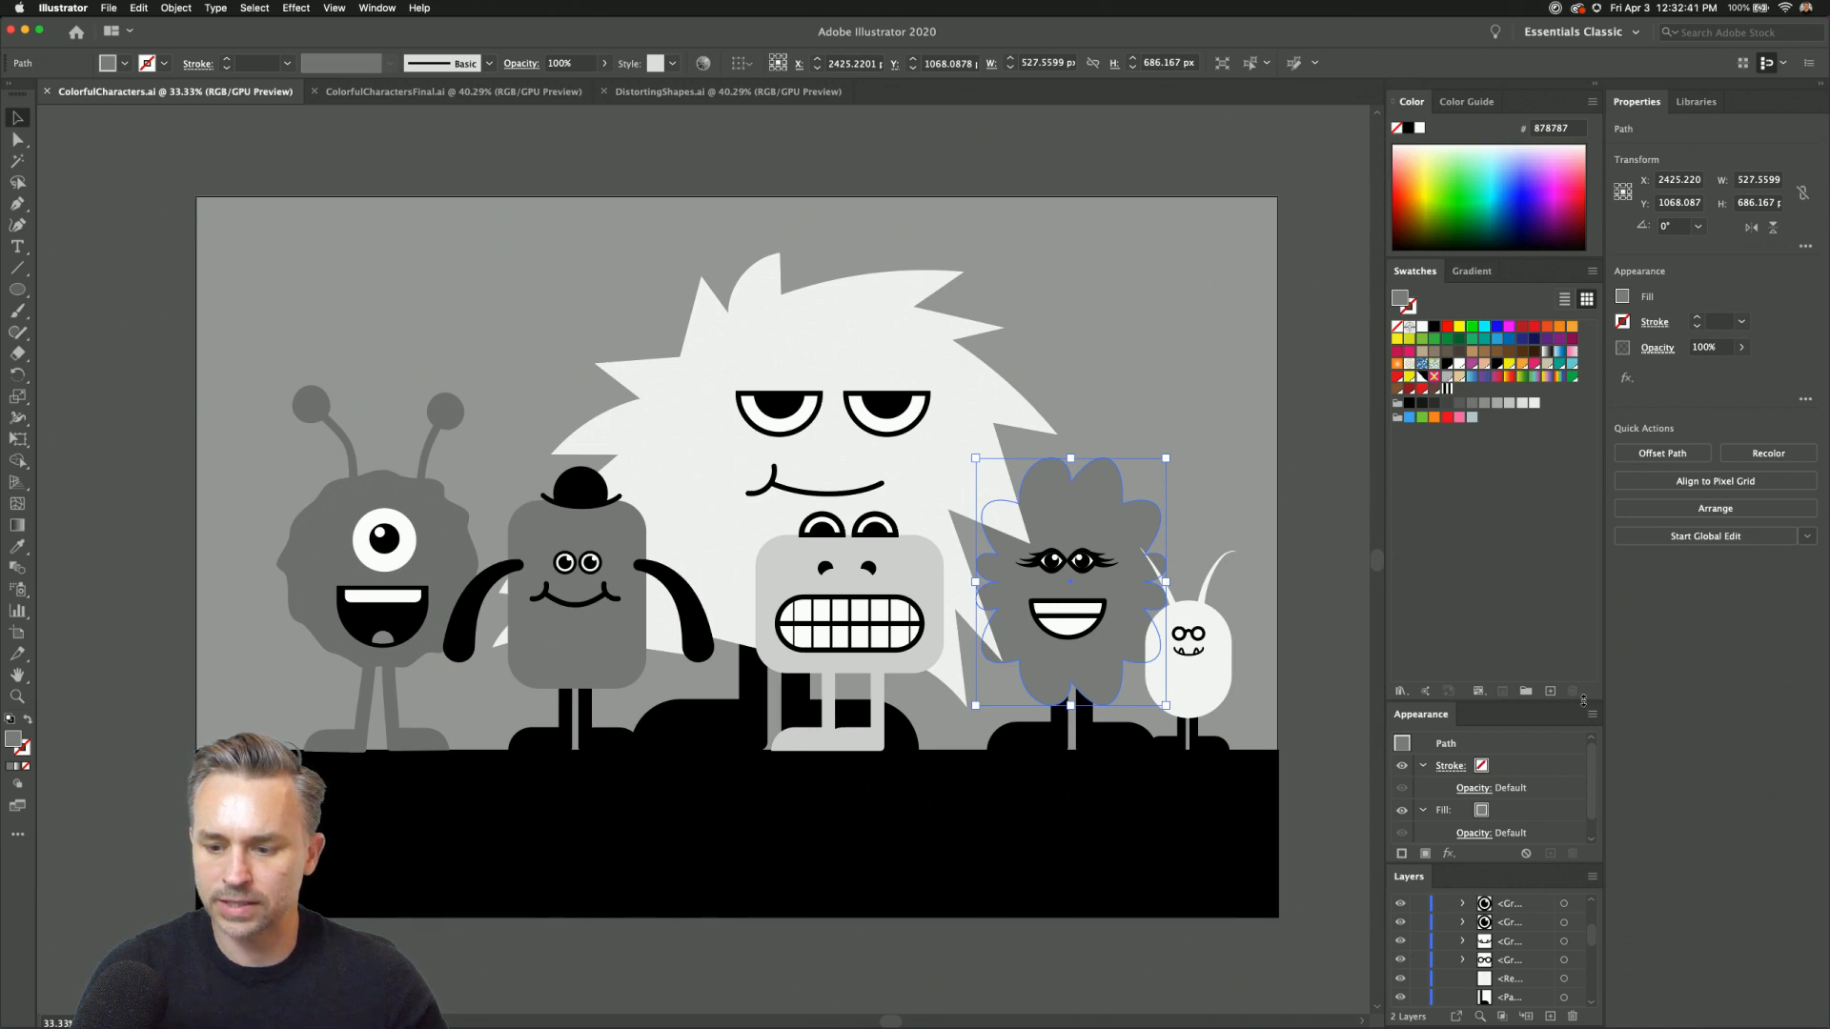
drag(1583, 701, 1577, 560)
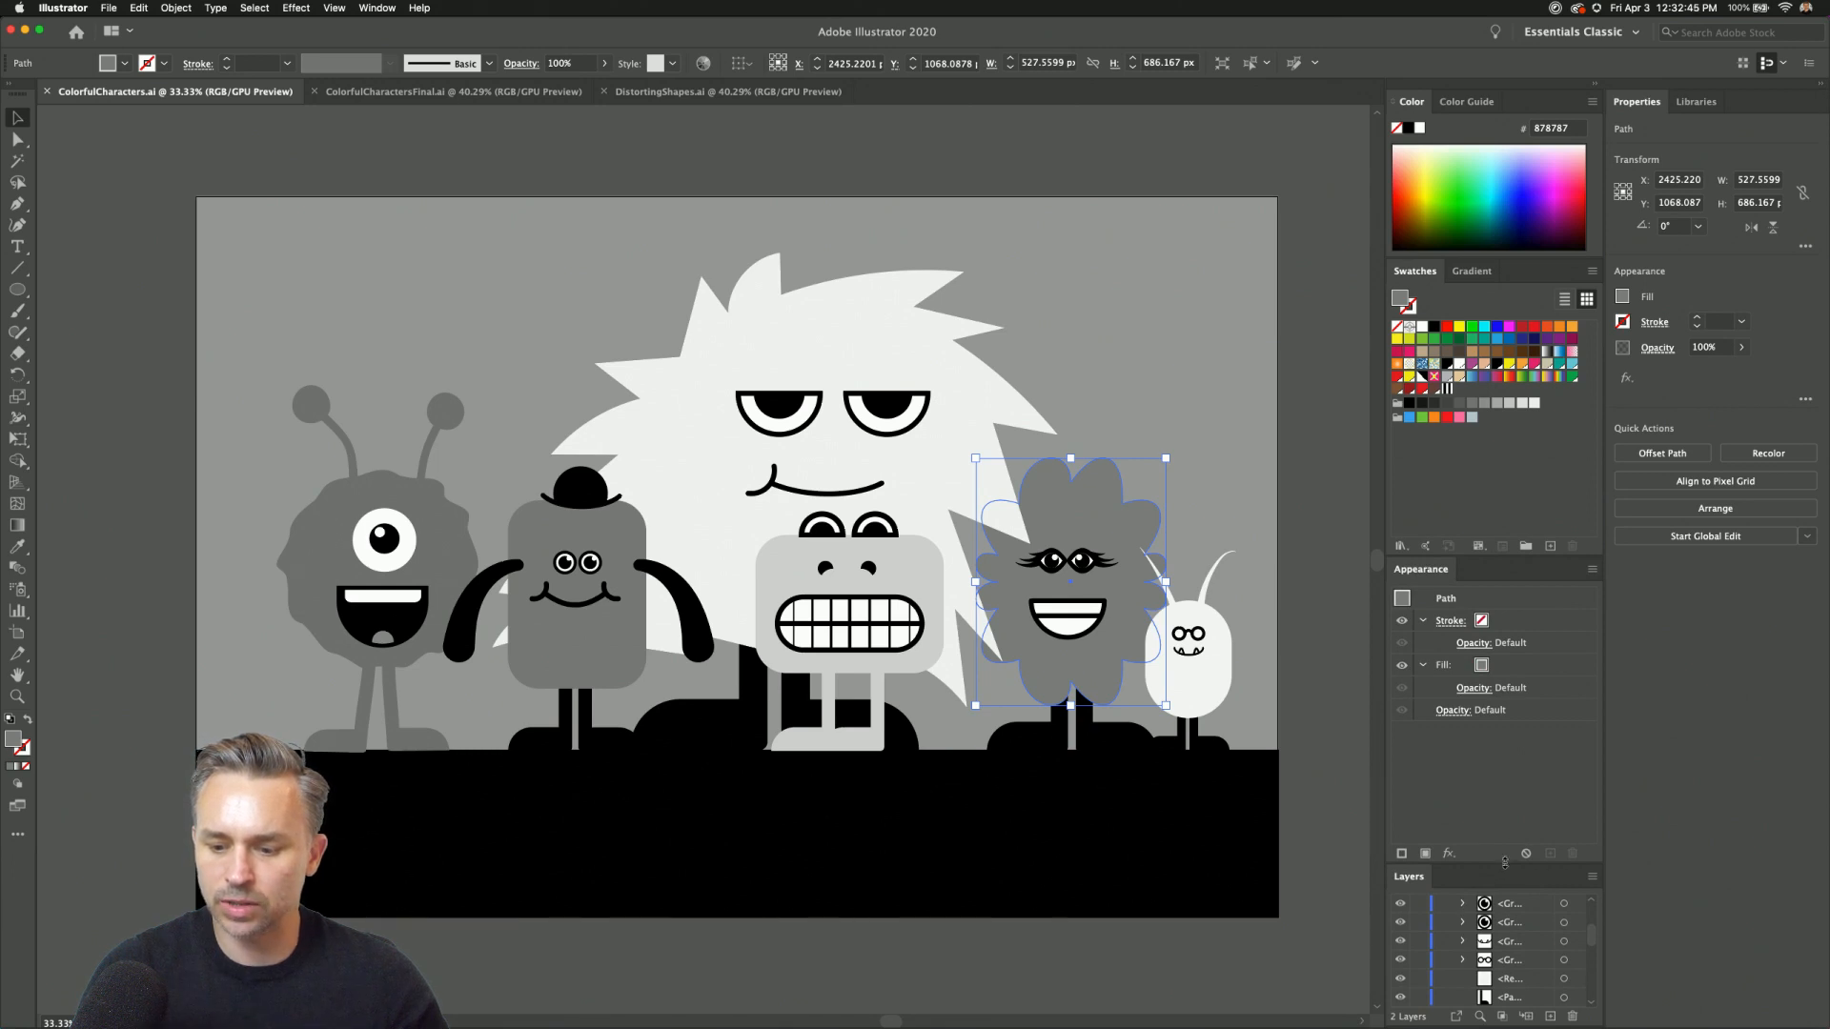
drag(1505, 863, 1502, 742)
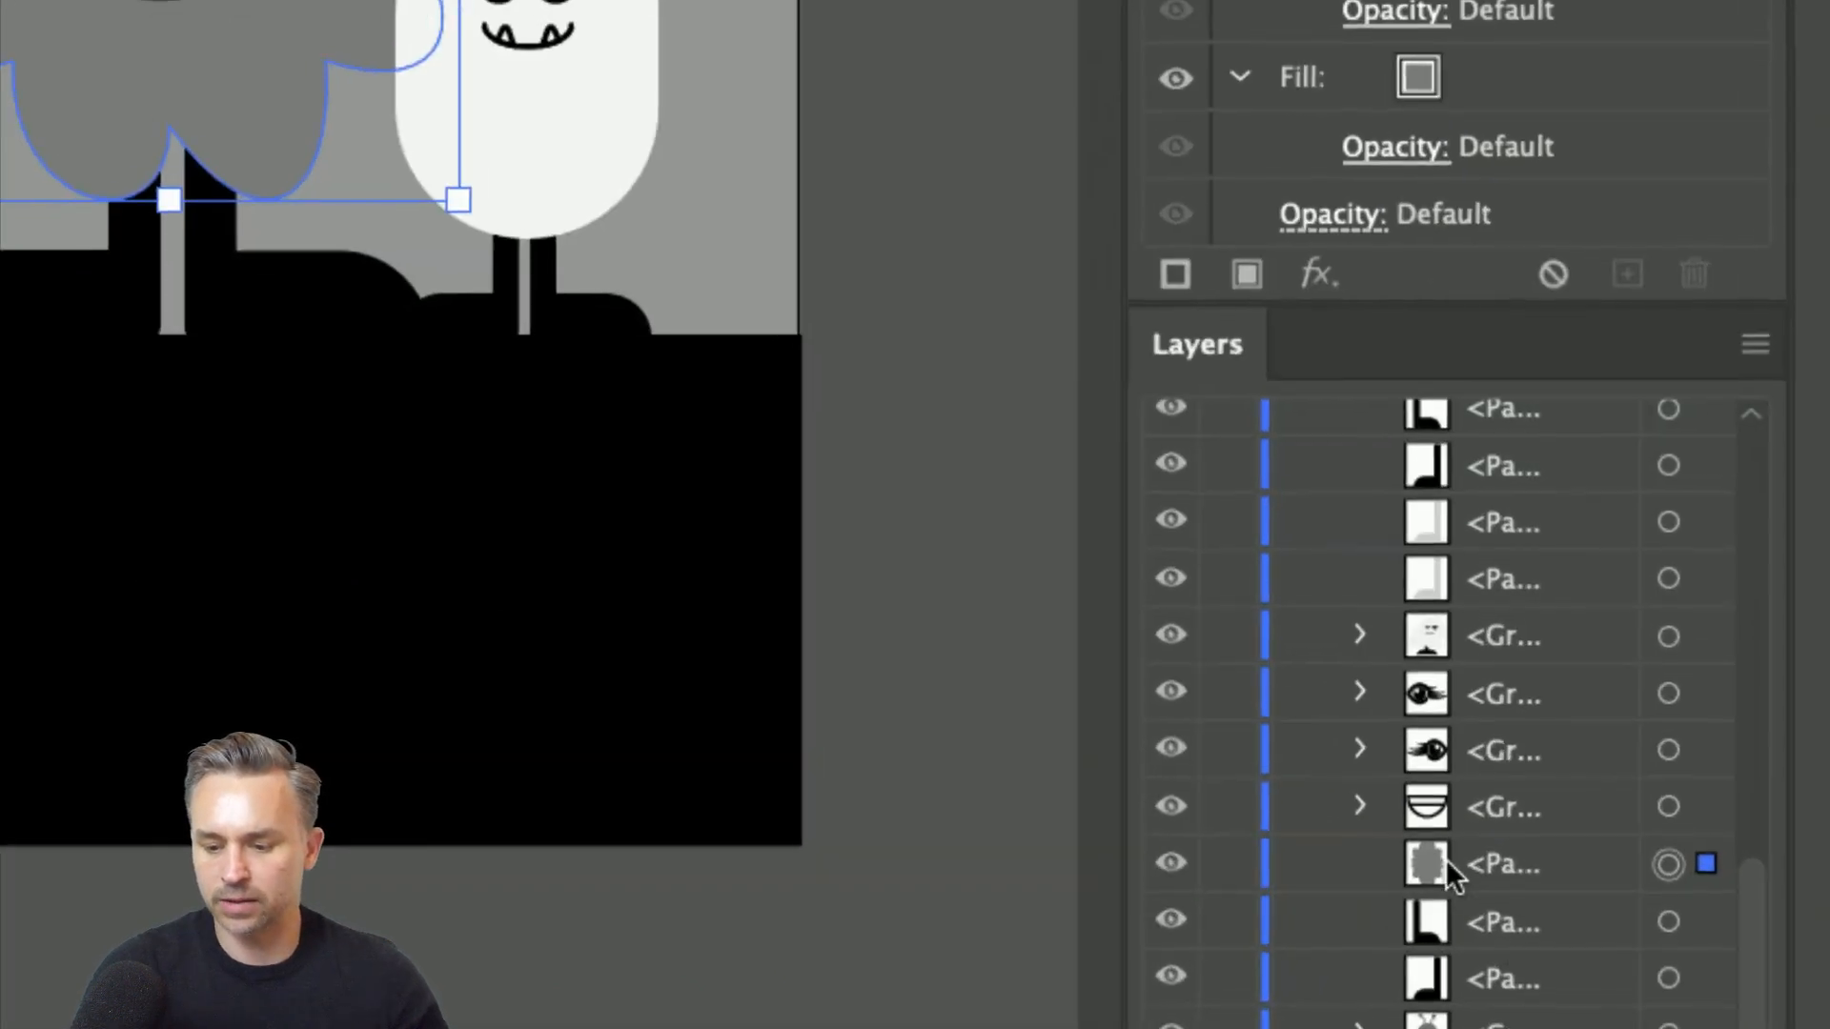
click(1523, 875)
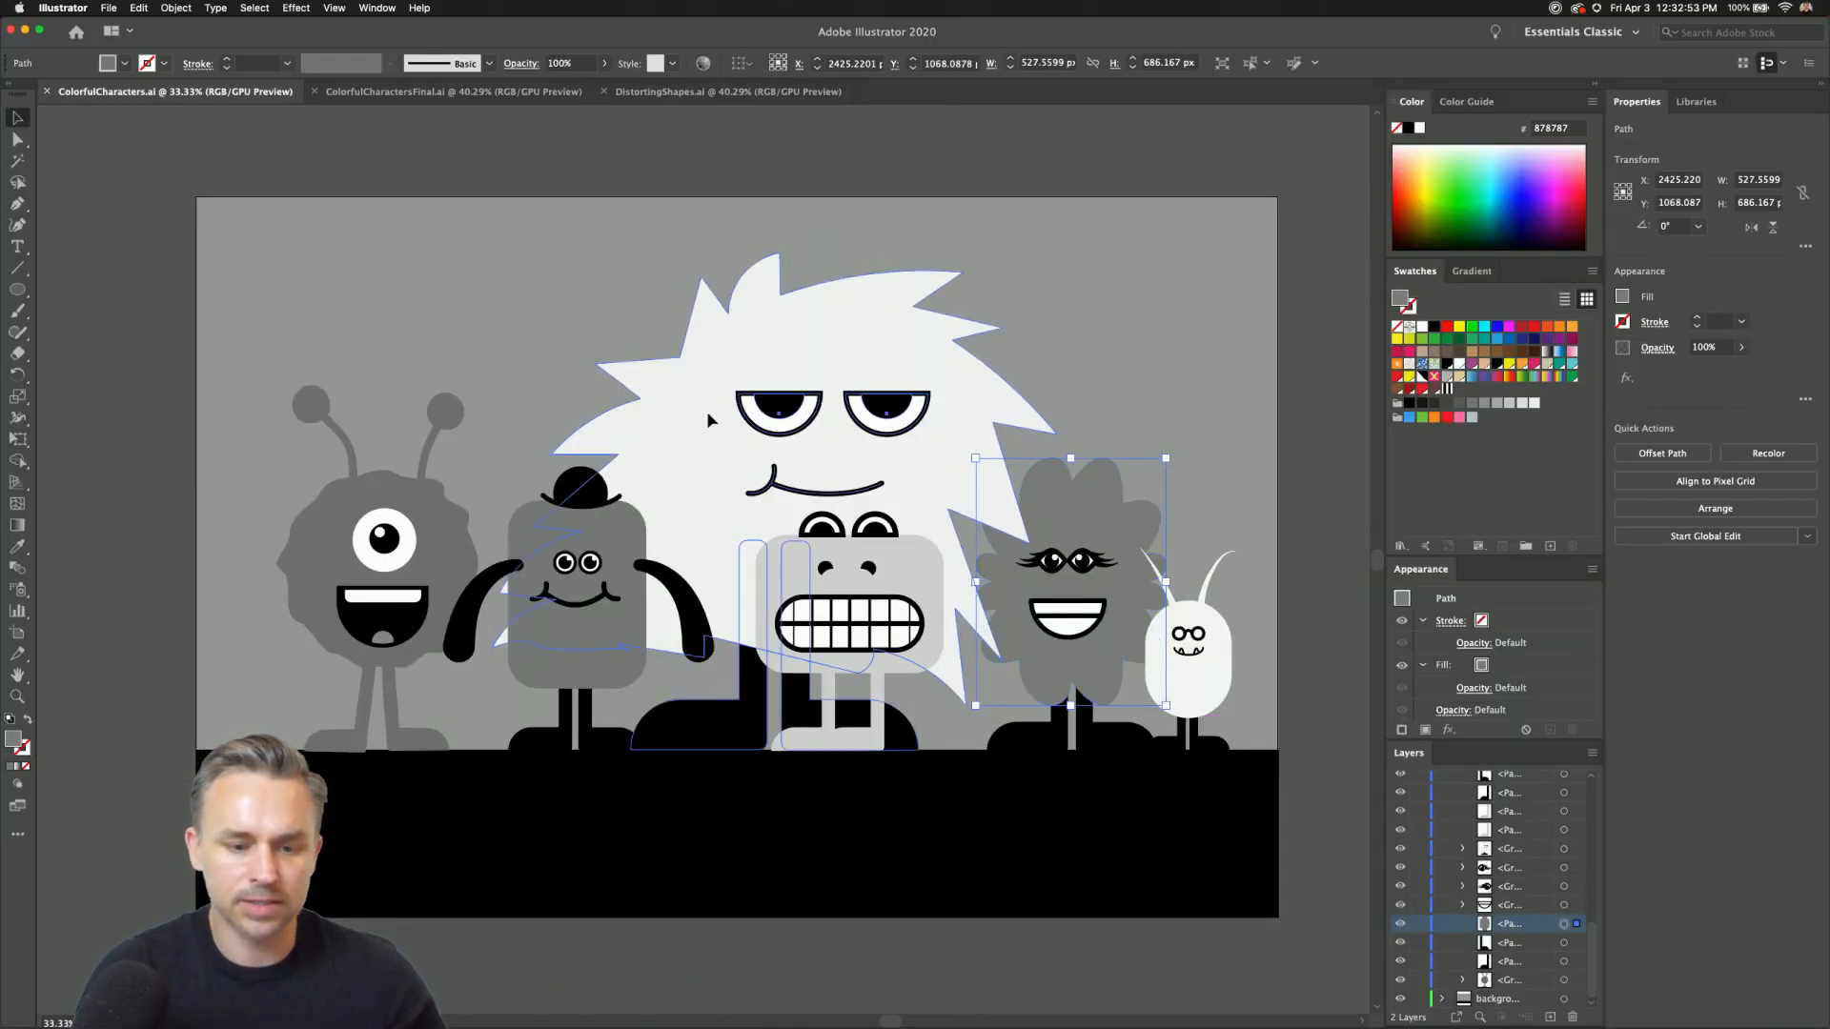
Isolate the big furry monster's group, fill its body with red (FF0000) and return to the Example layer.
click(706, 410)
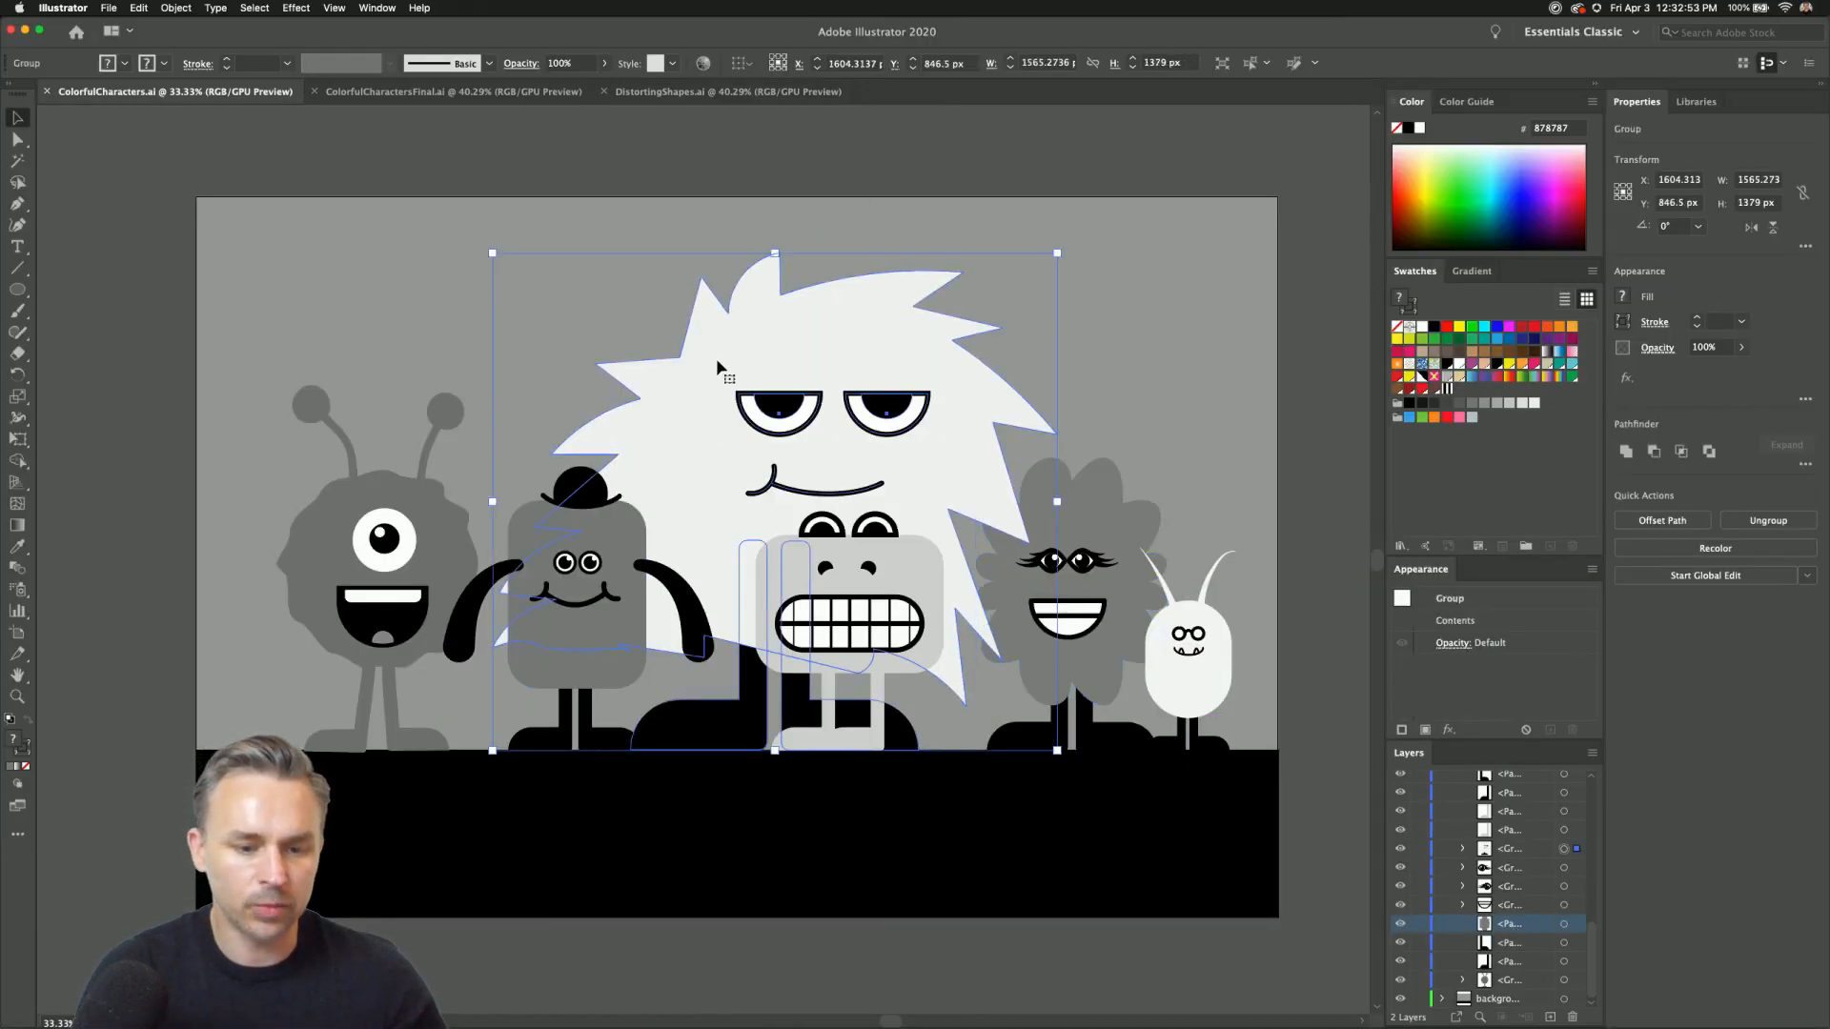
double_click(868, 305)
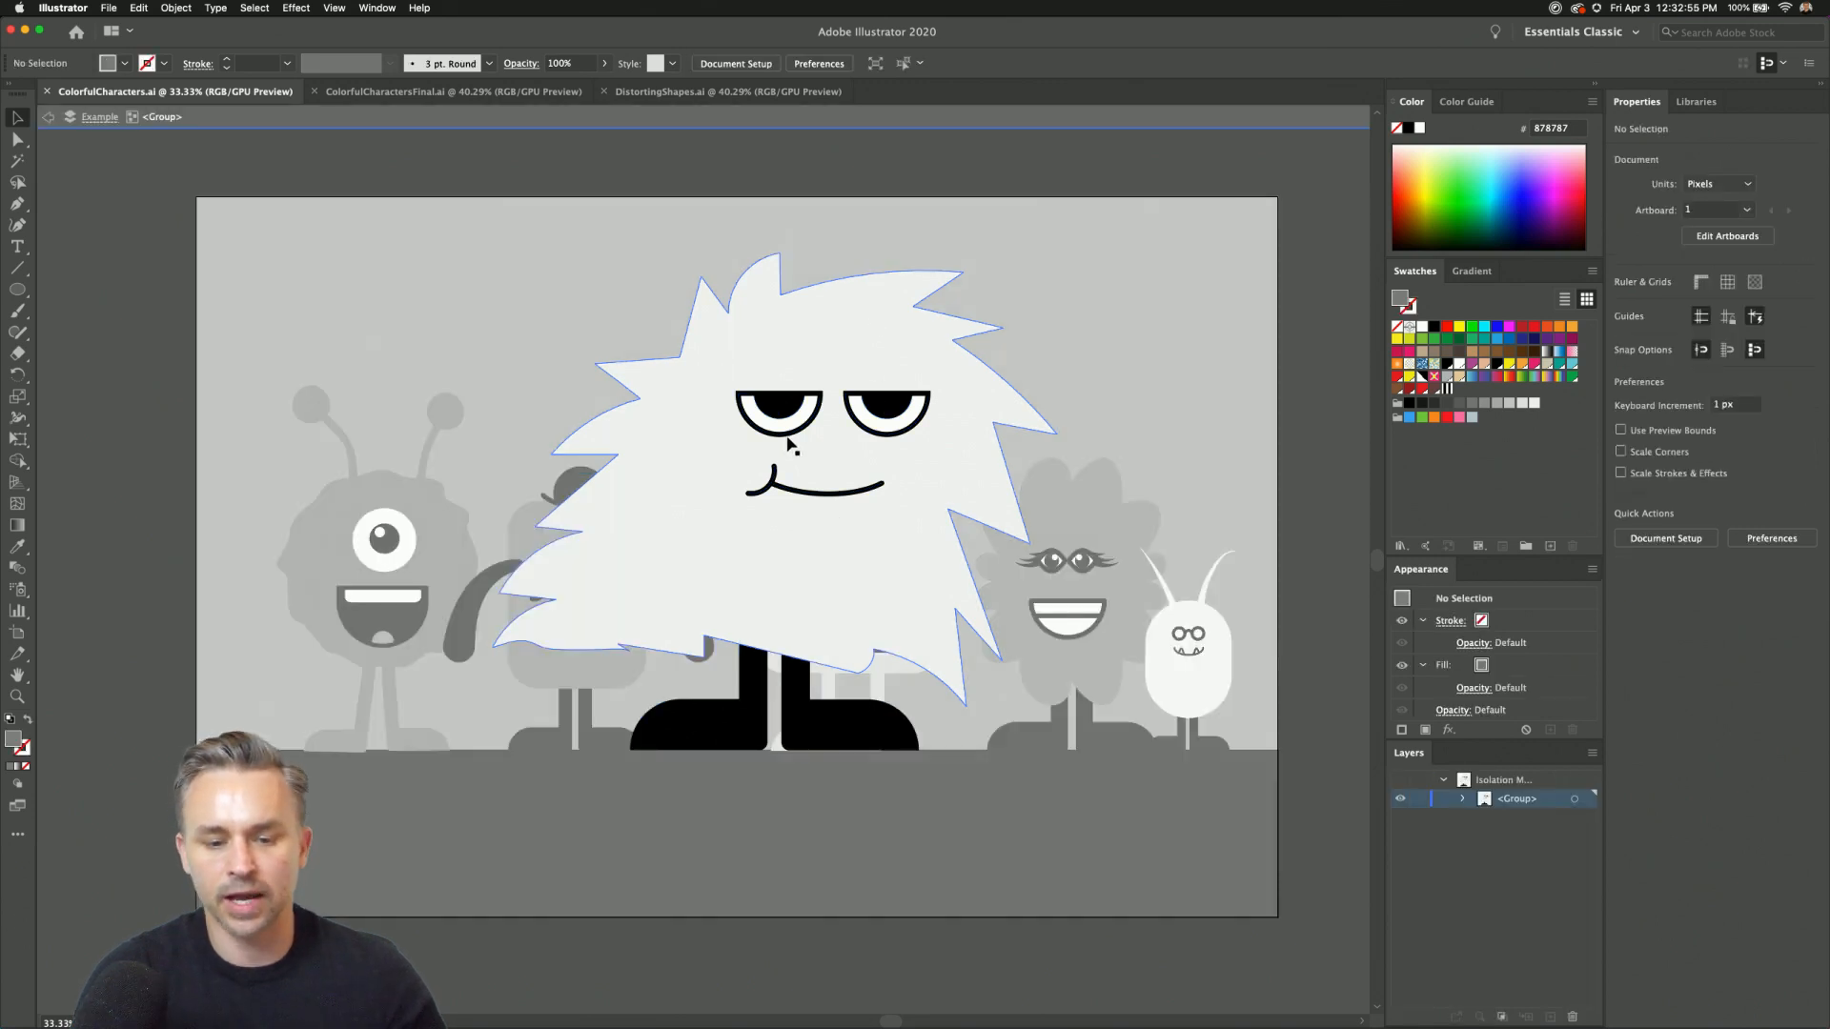
click(819, 340)
drag(734, 343, 768, 377)
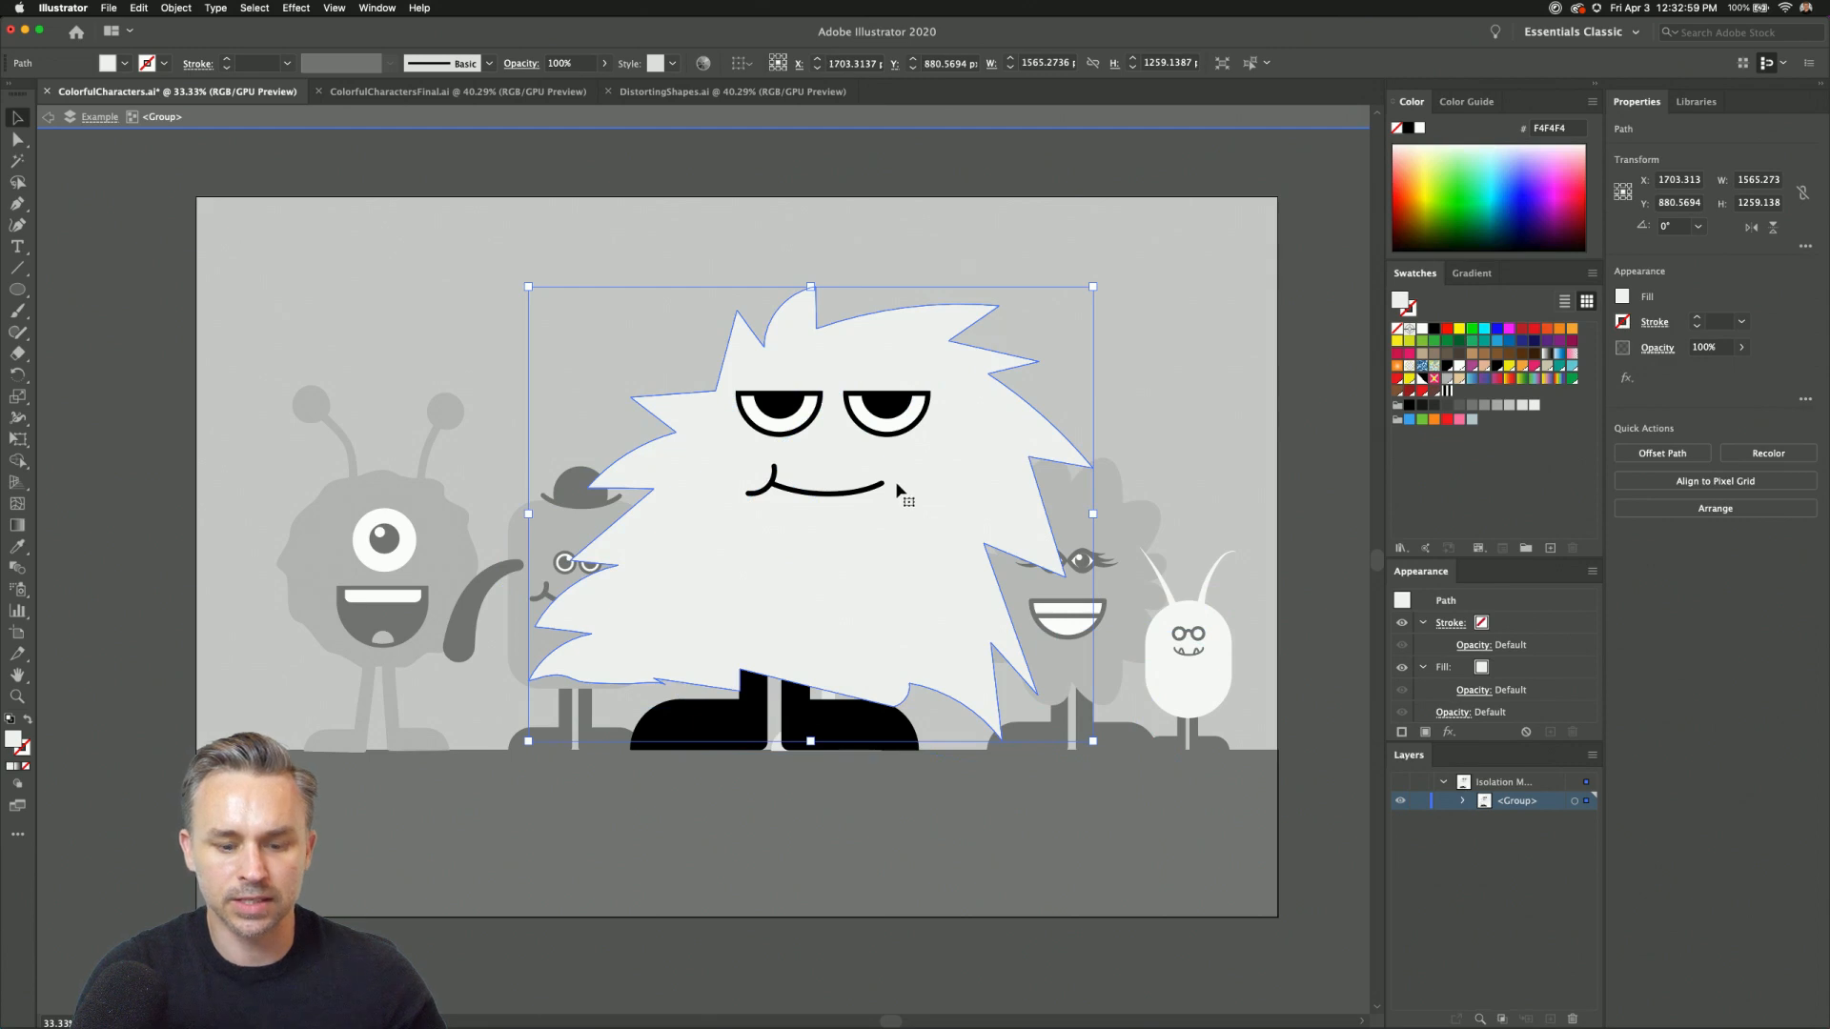
drag(901, 491, 865, 458)
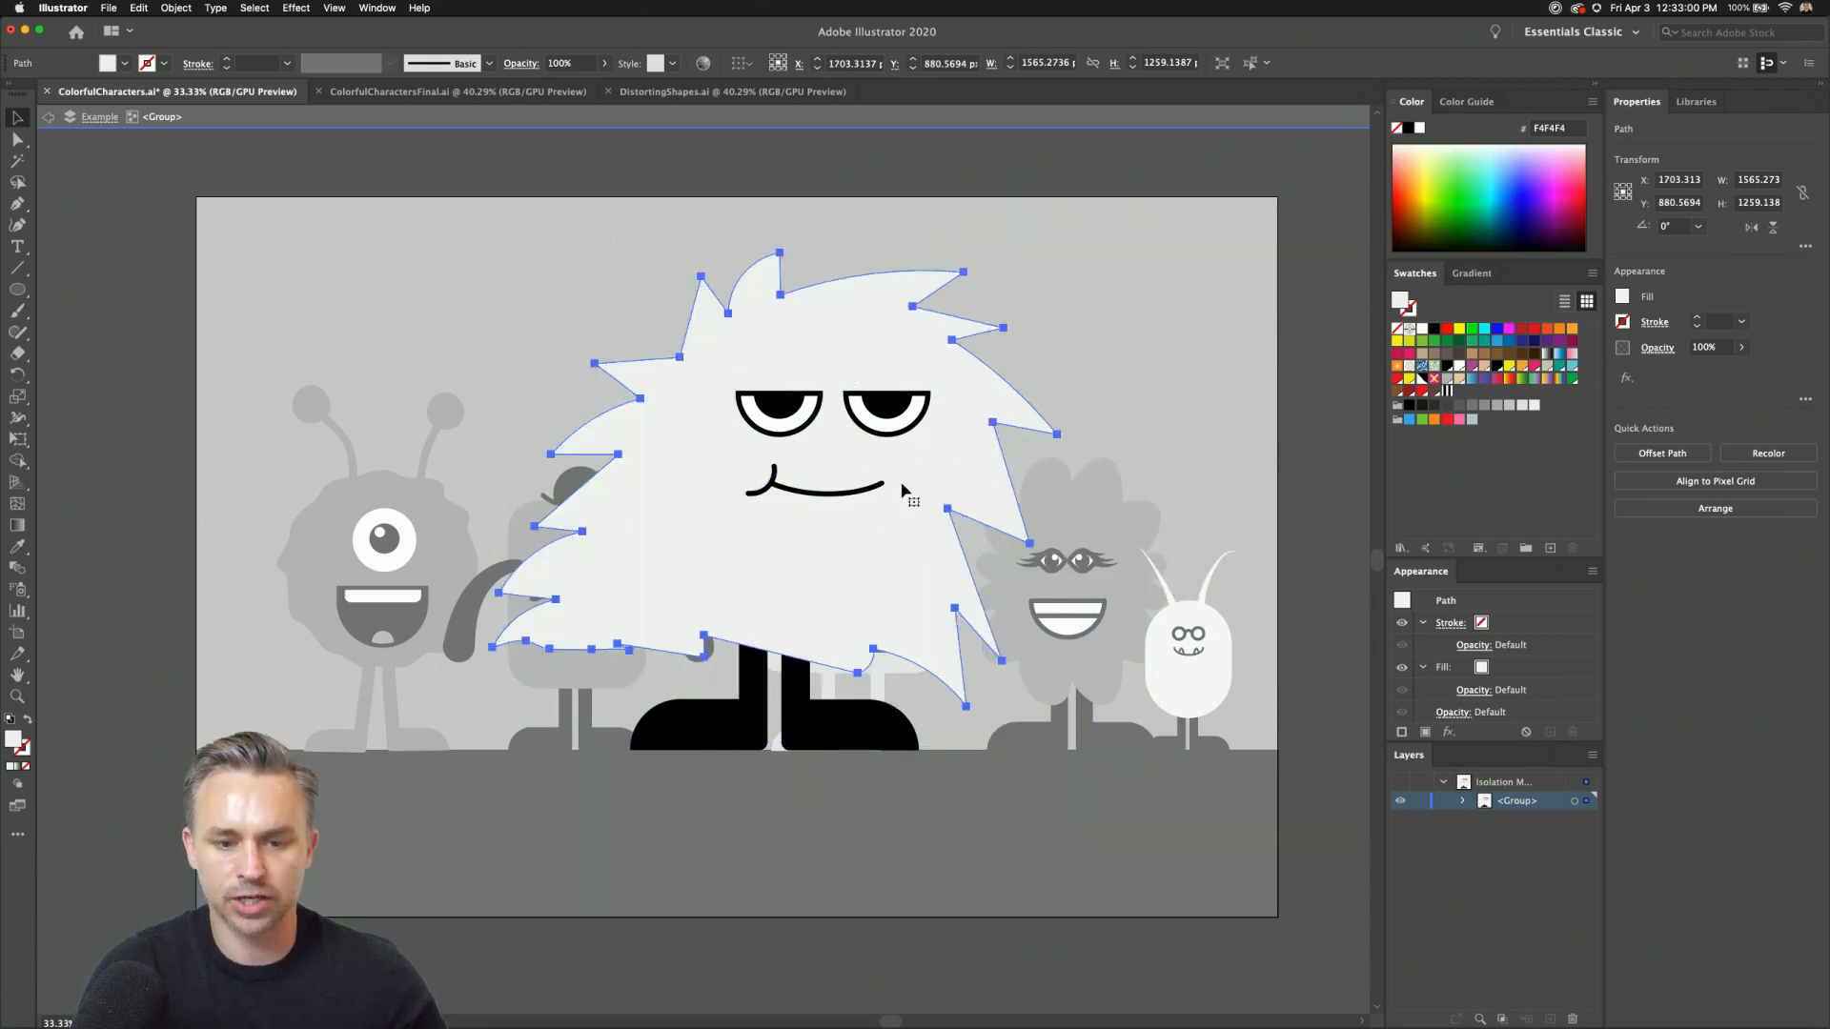
click(1447, 328)
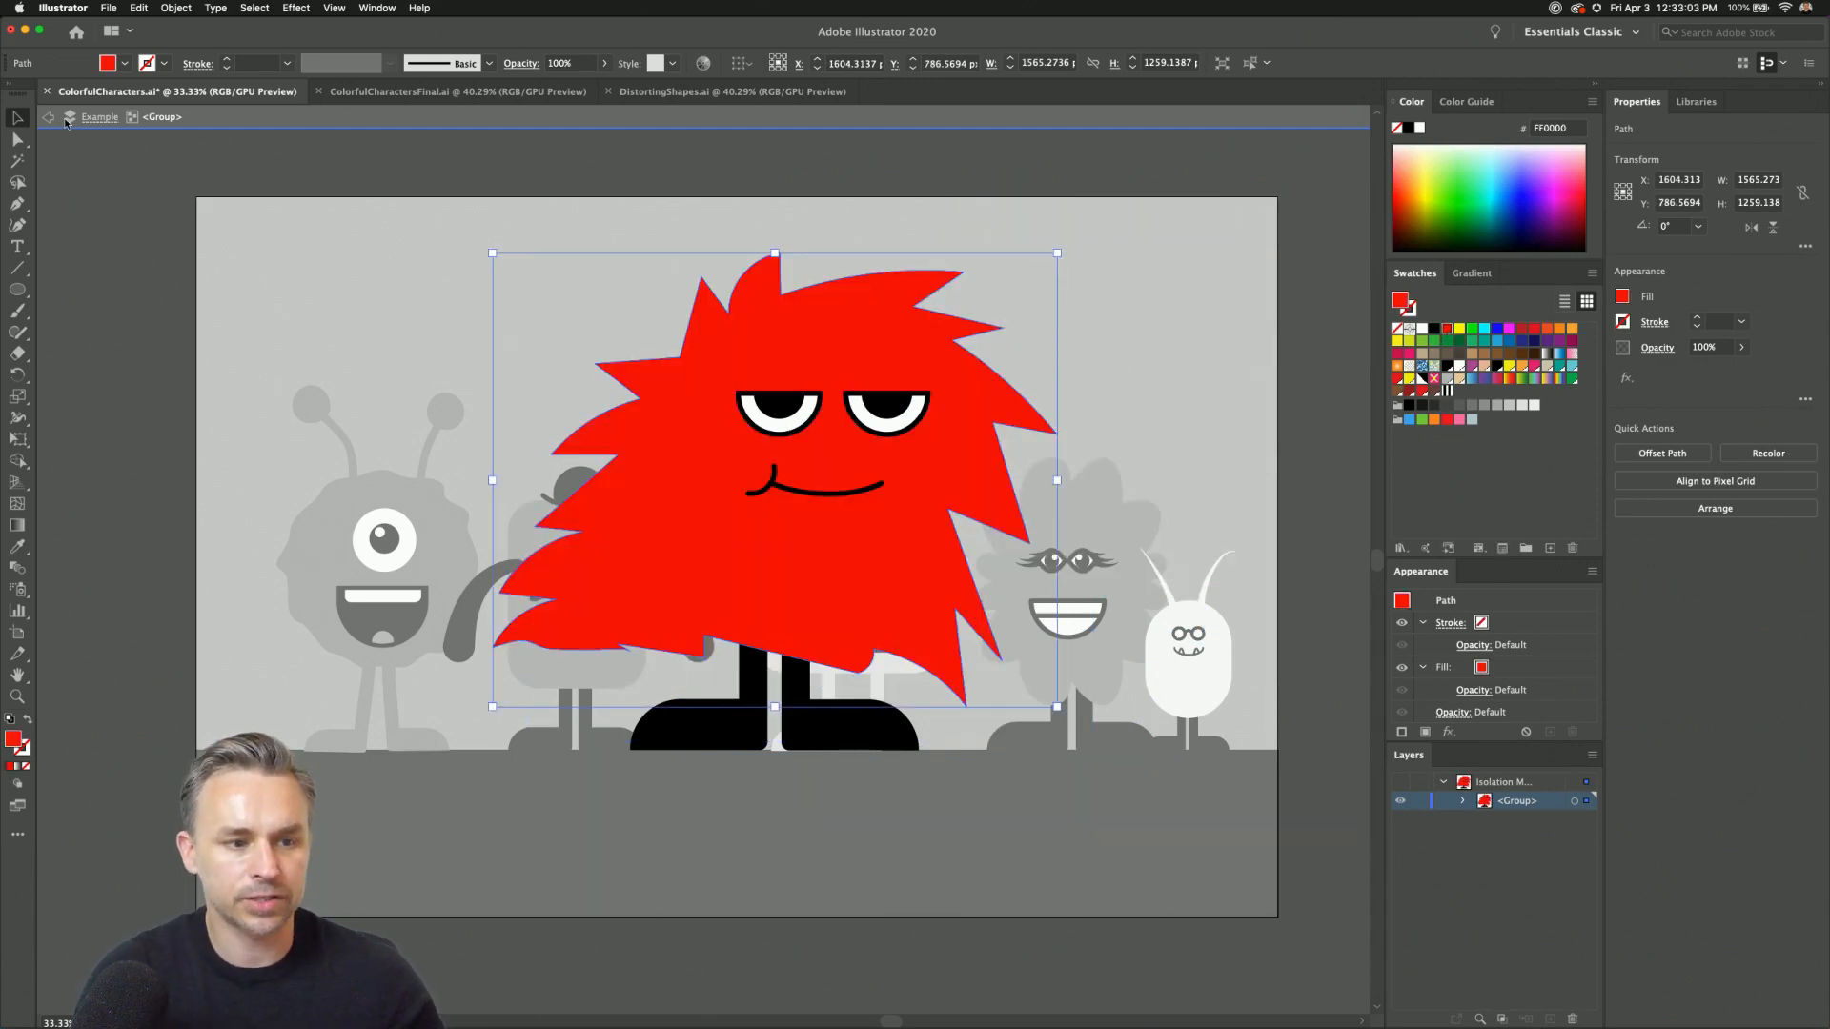
click(54, 122)
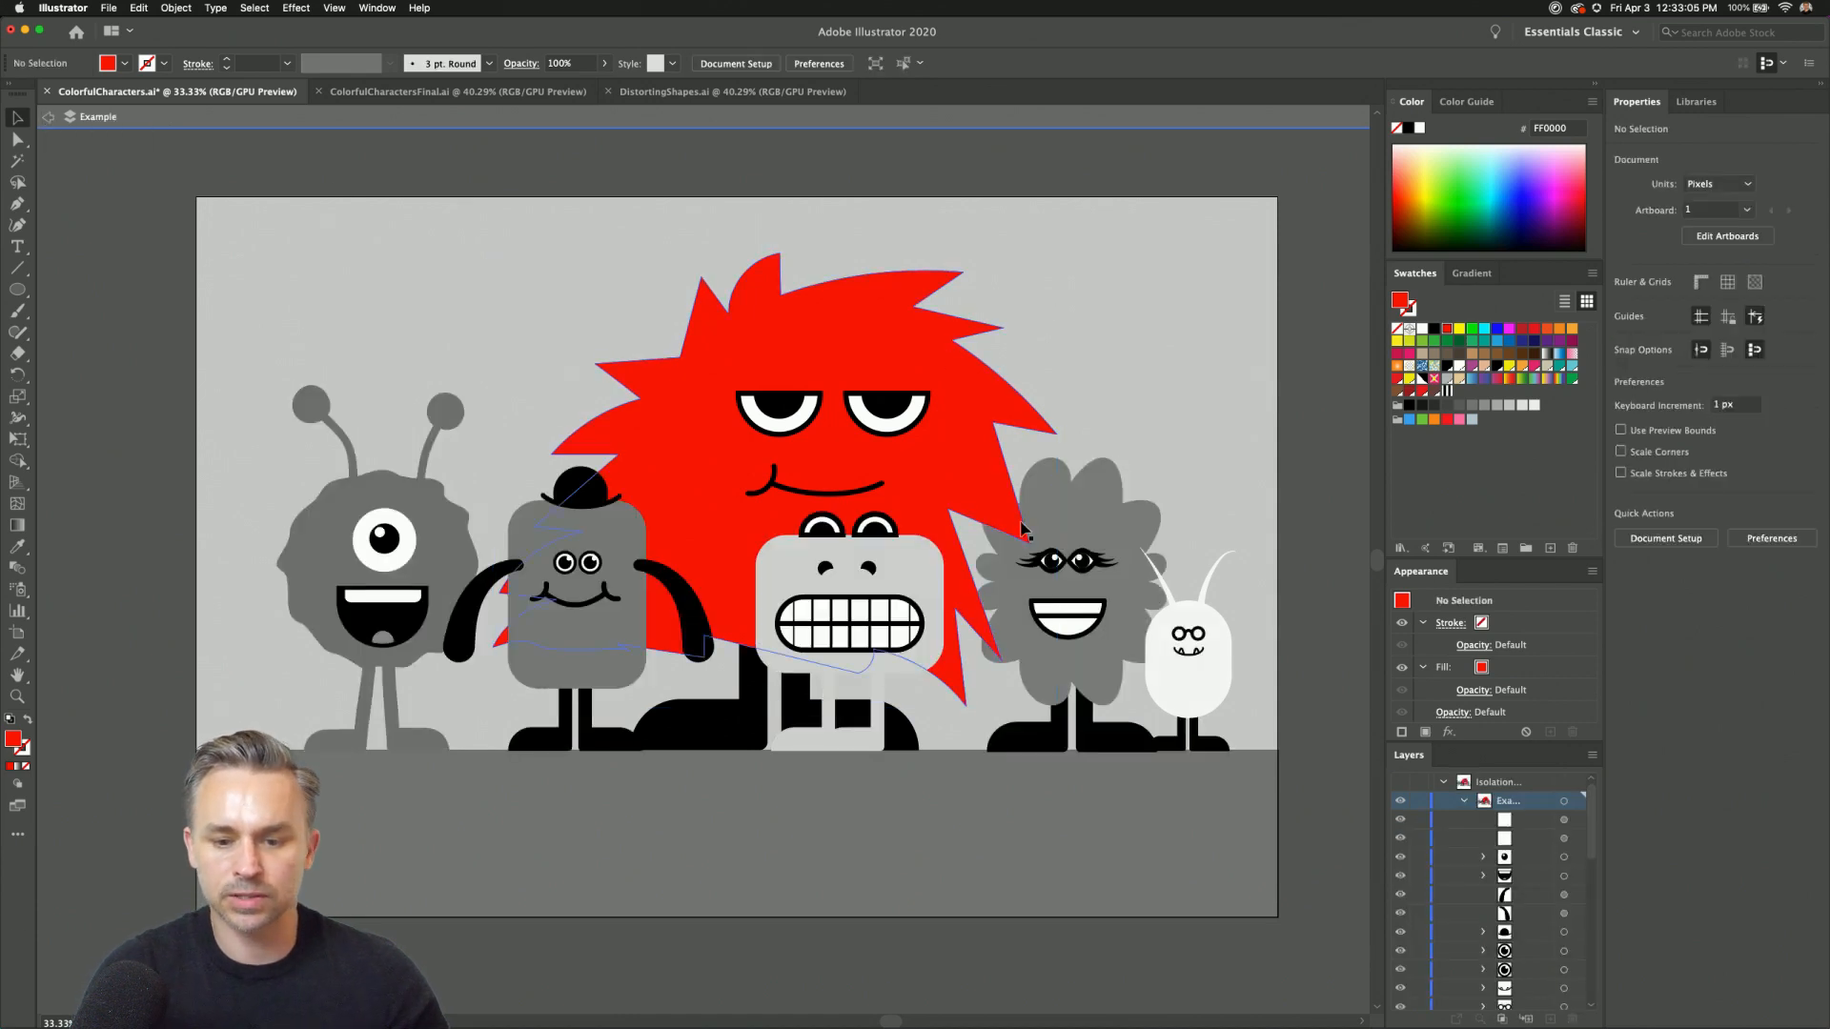
Fill the flower-shaped character's body with a mustard yellow (DDD000) after trying blue and green tones.
click(1067, 519)
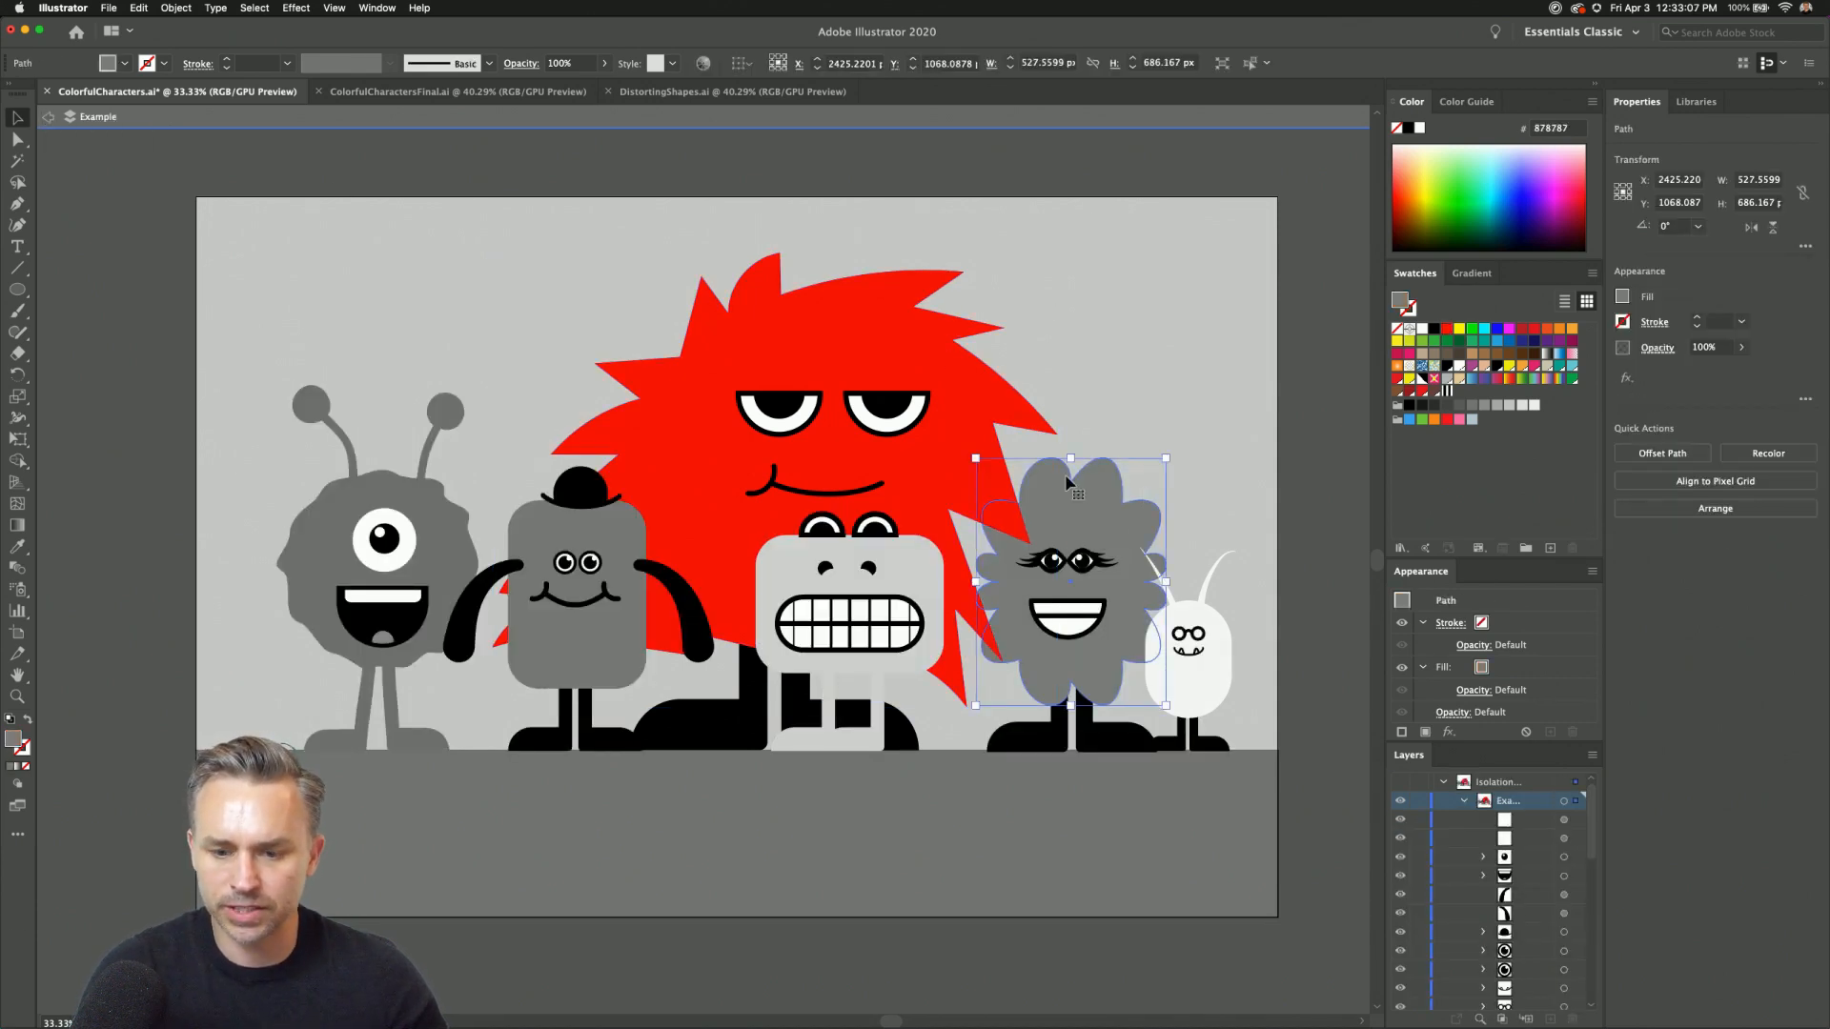
drag(1066, 484, 1143, 359)
key(super+z)
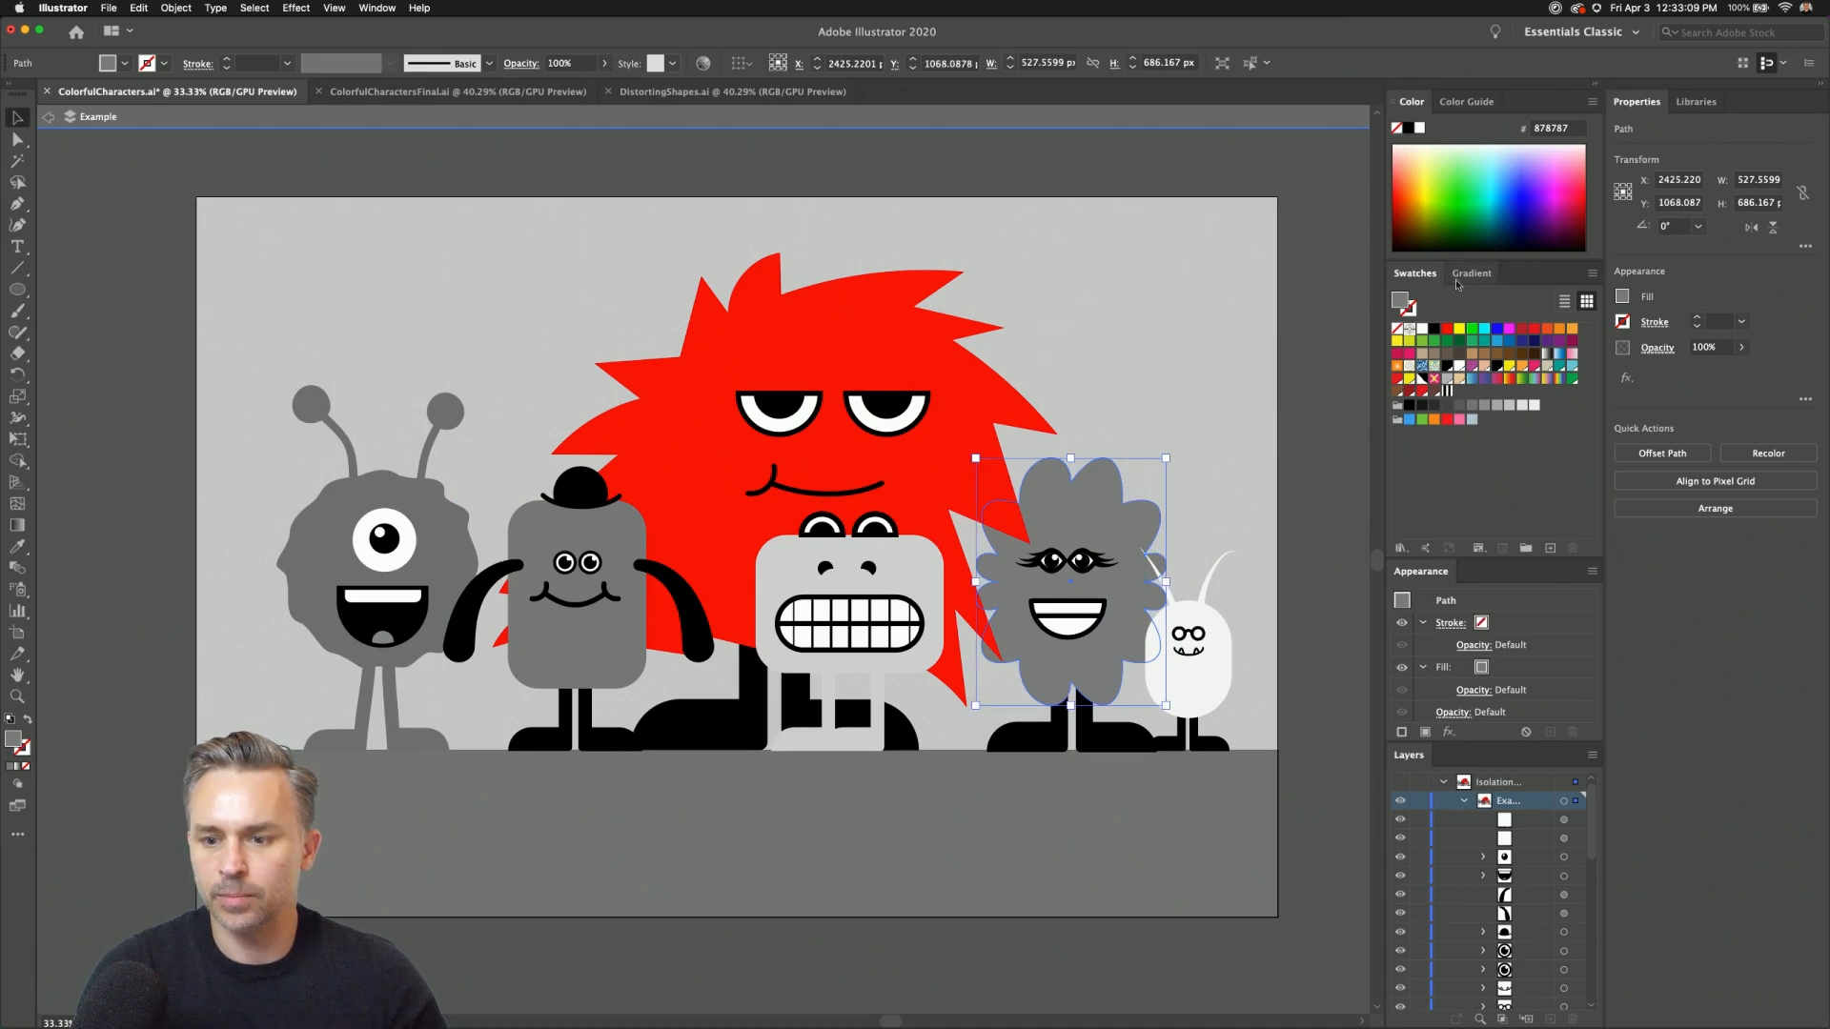
drag(1450, 191, 1548, 184)
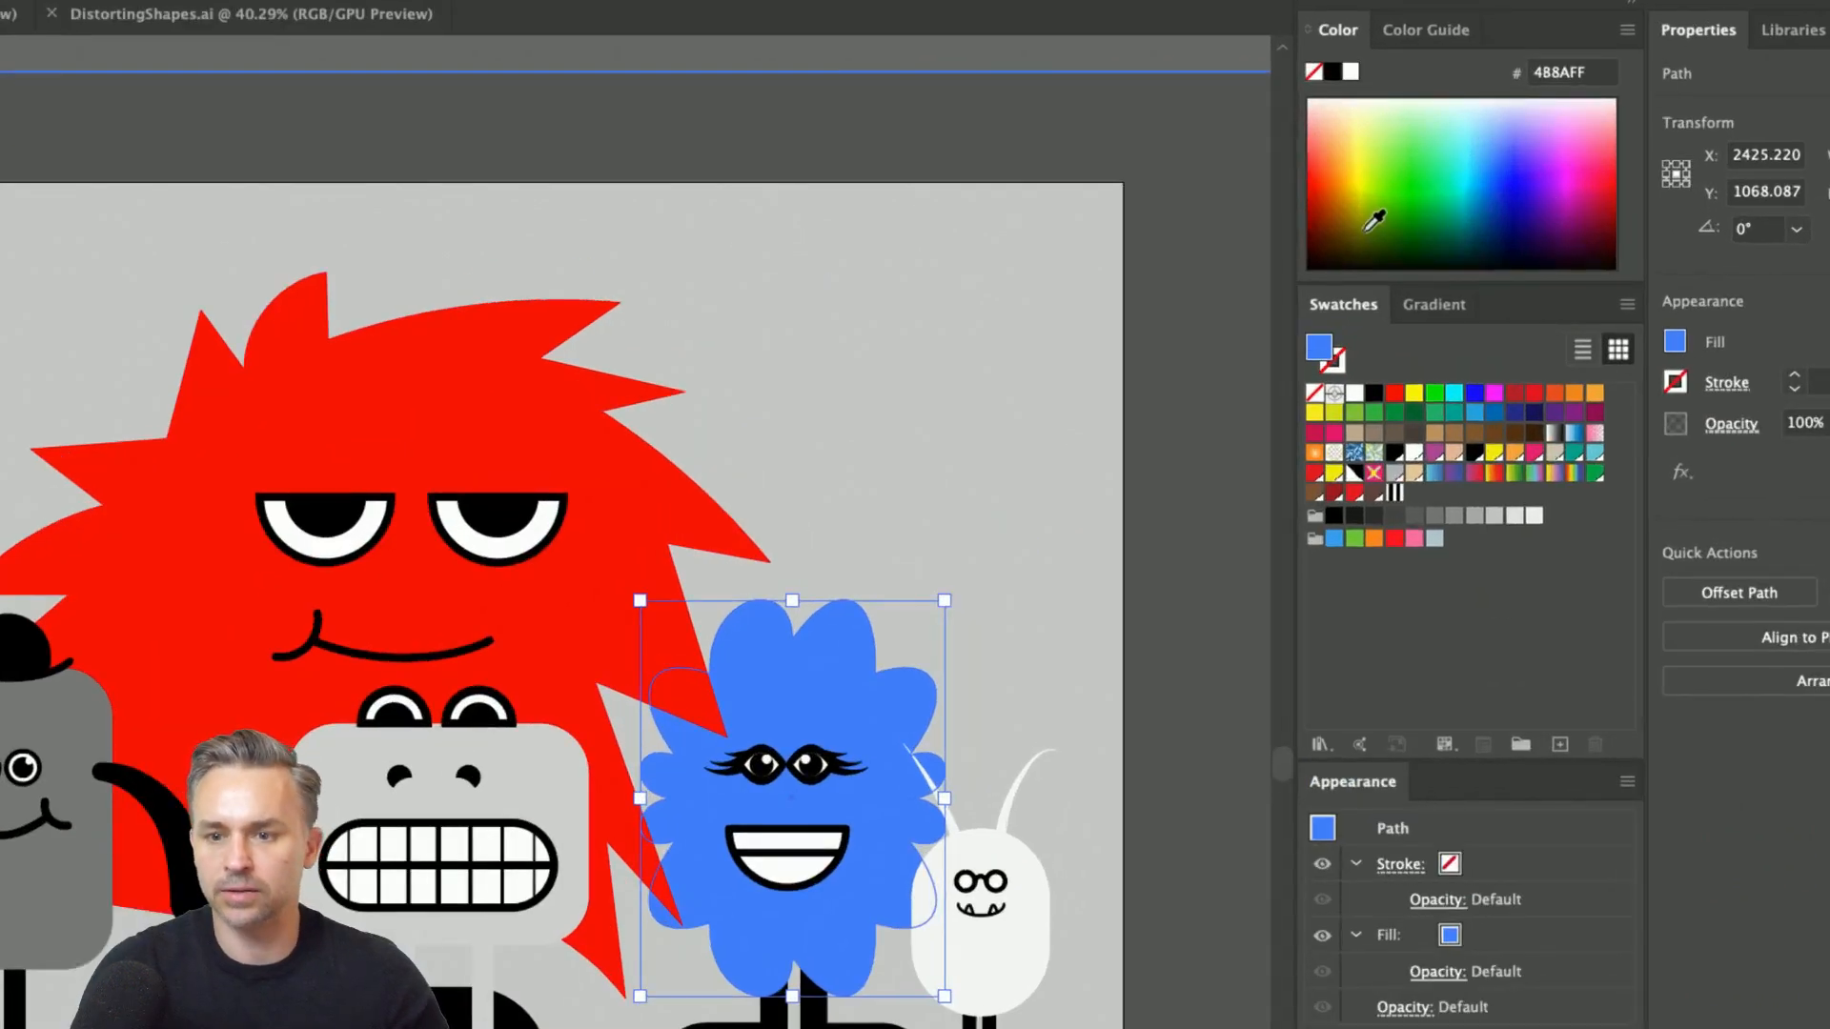
drag(1432, 223, 1492, 153)
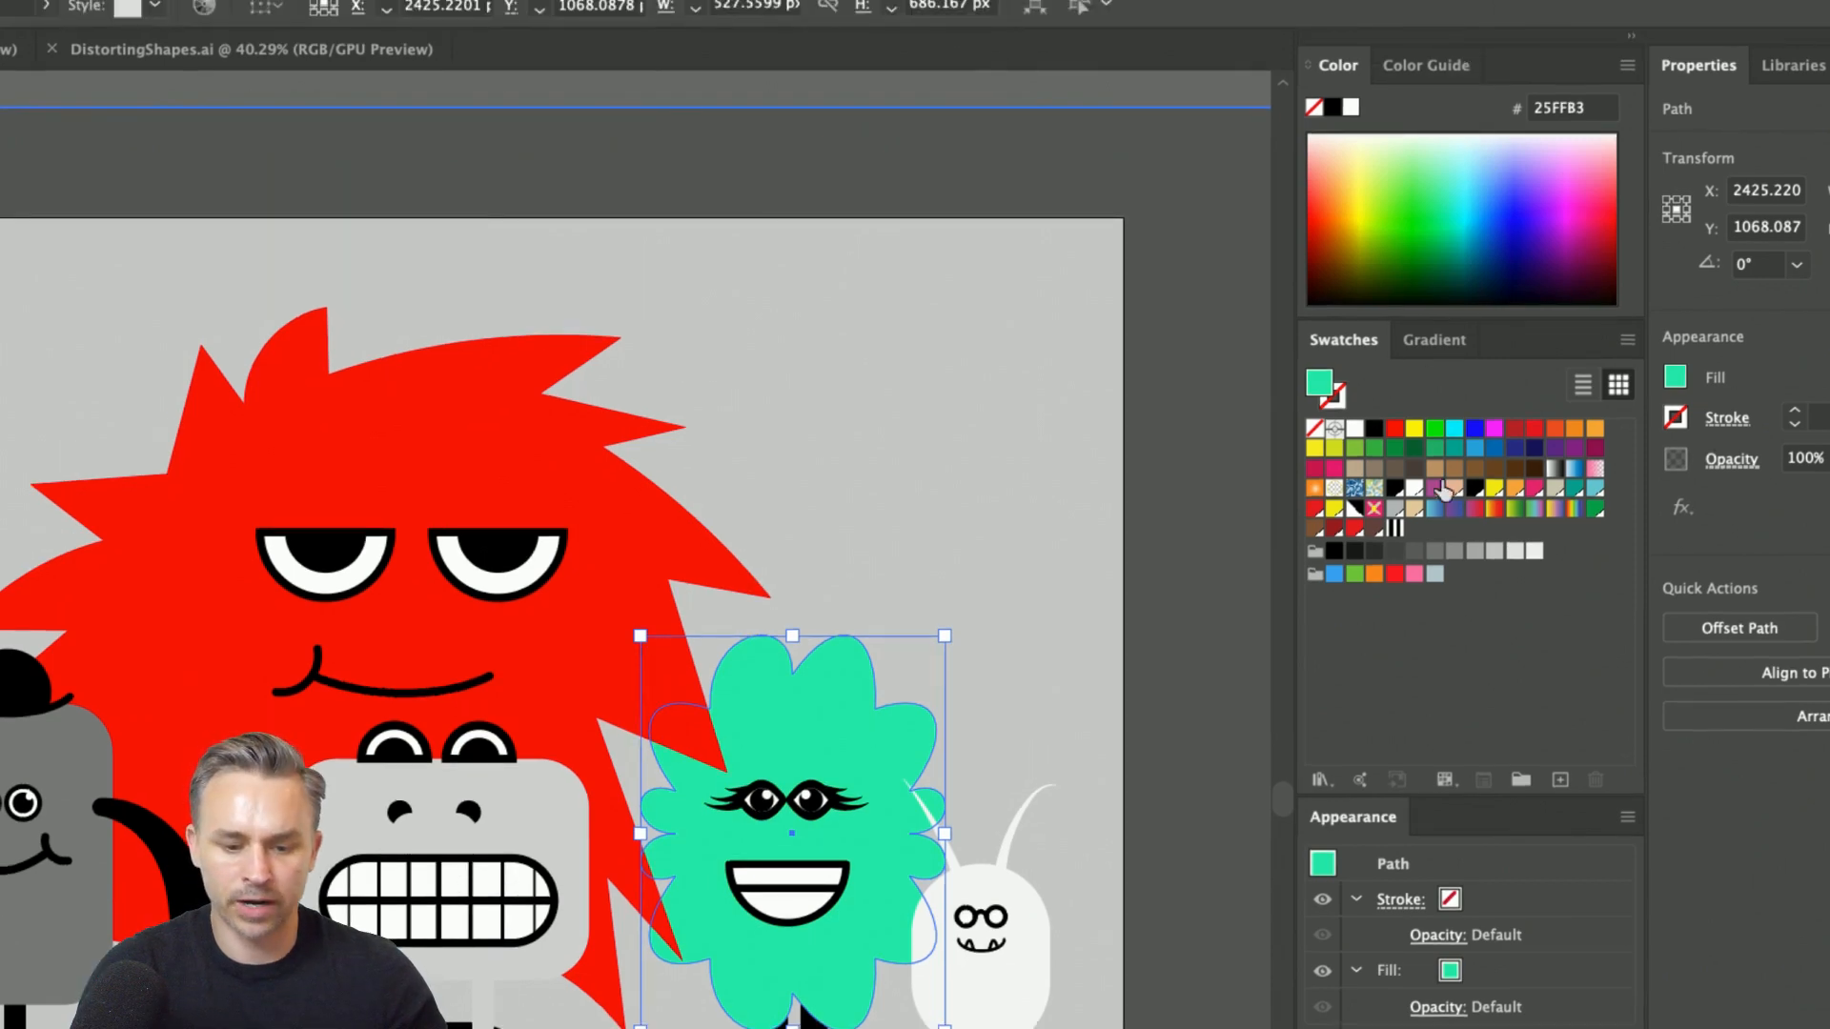
drag(1432, 245, 1369, 213)
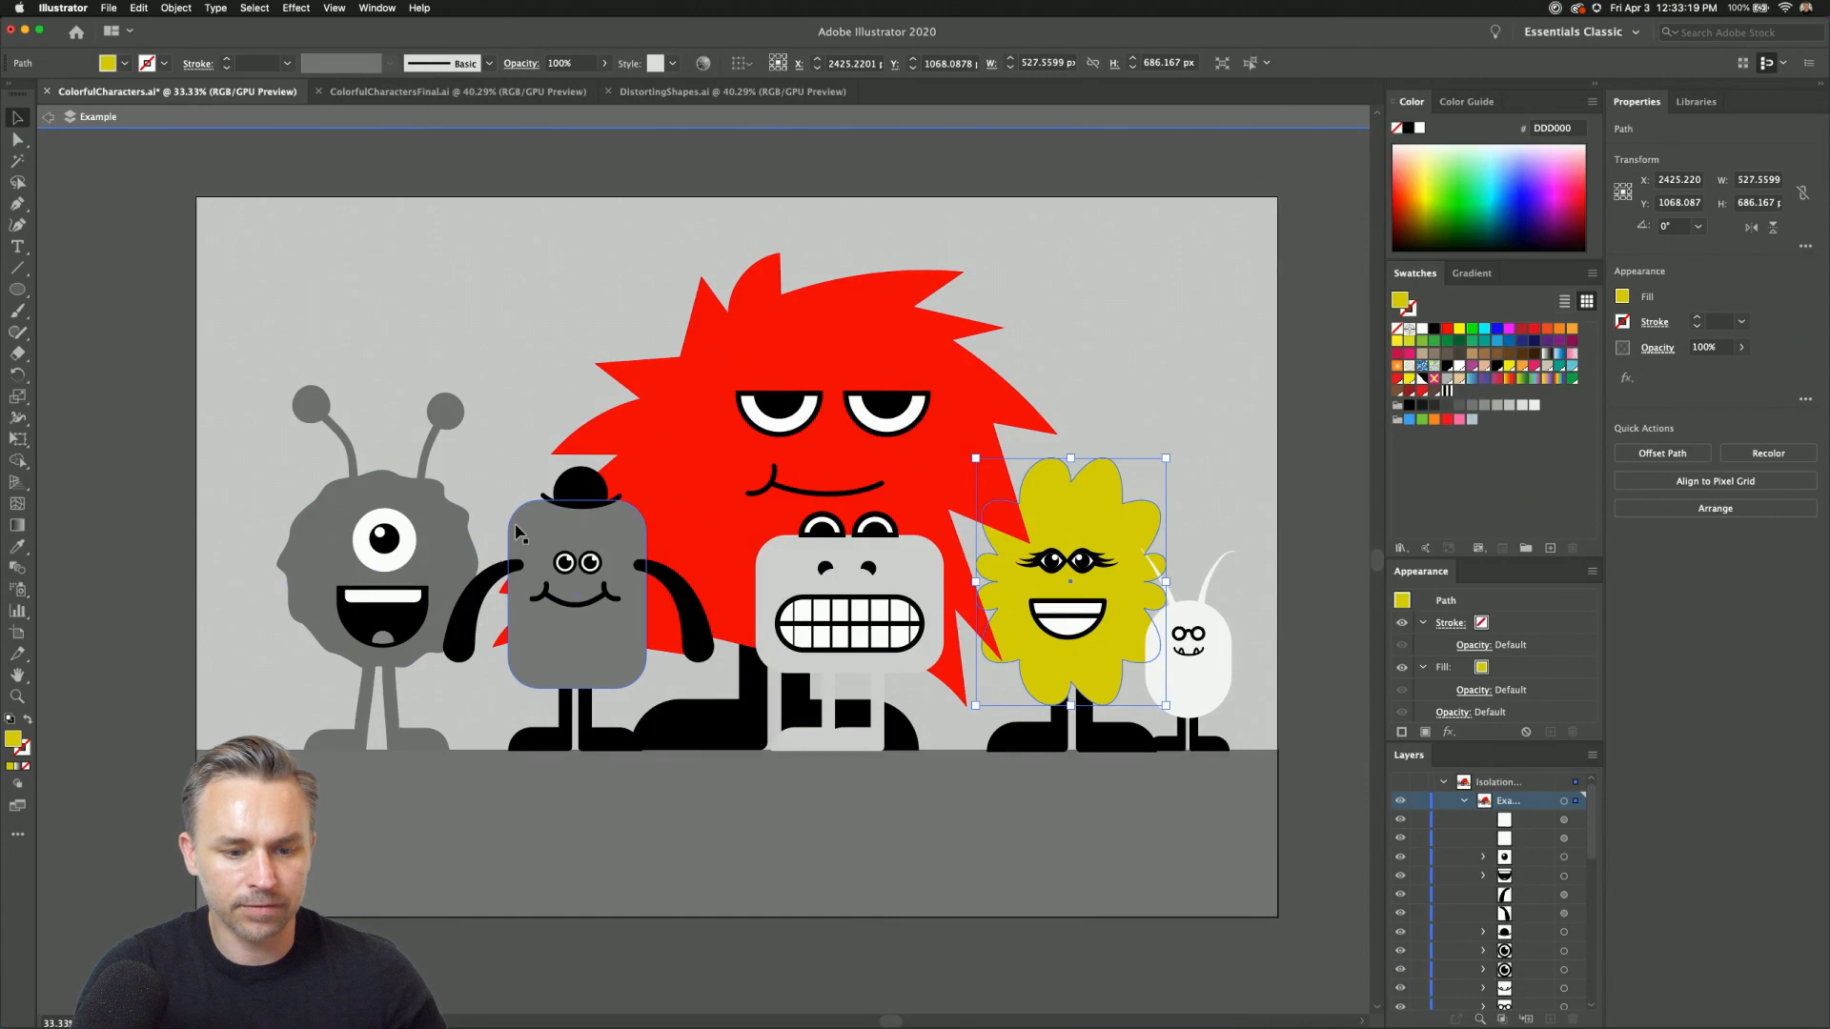
Fill the rounded rectangular body of the character with the hat with the bright magenta swatch.
click(427, 656)
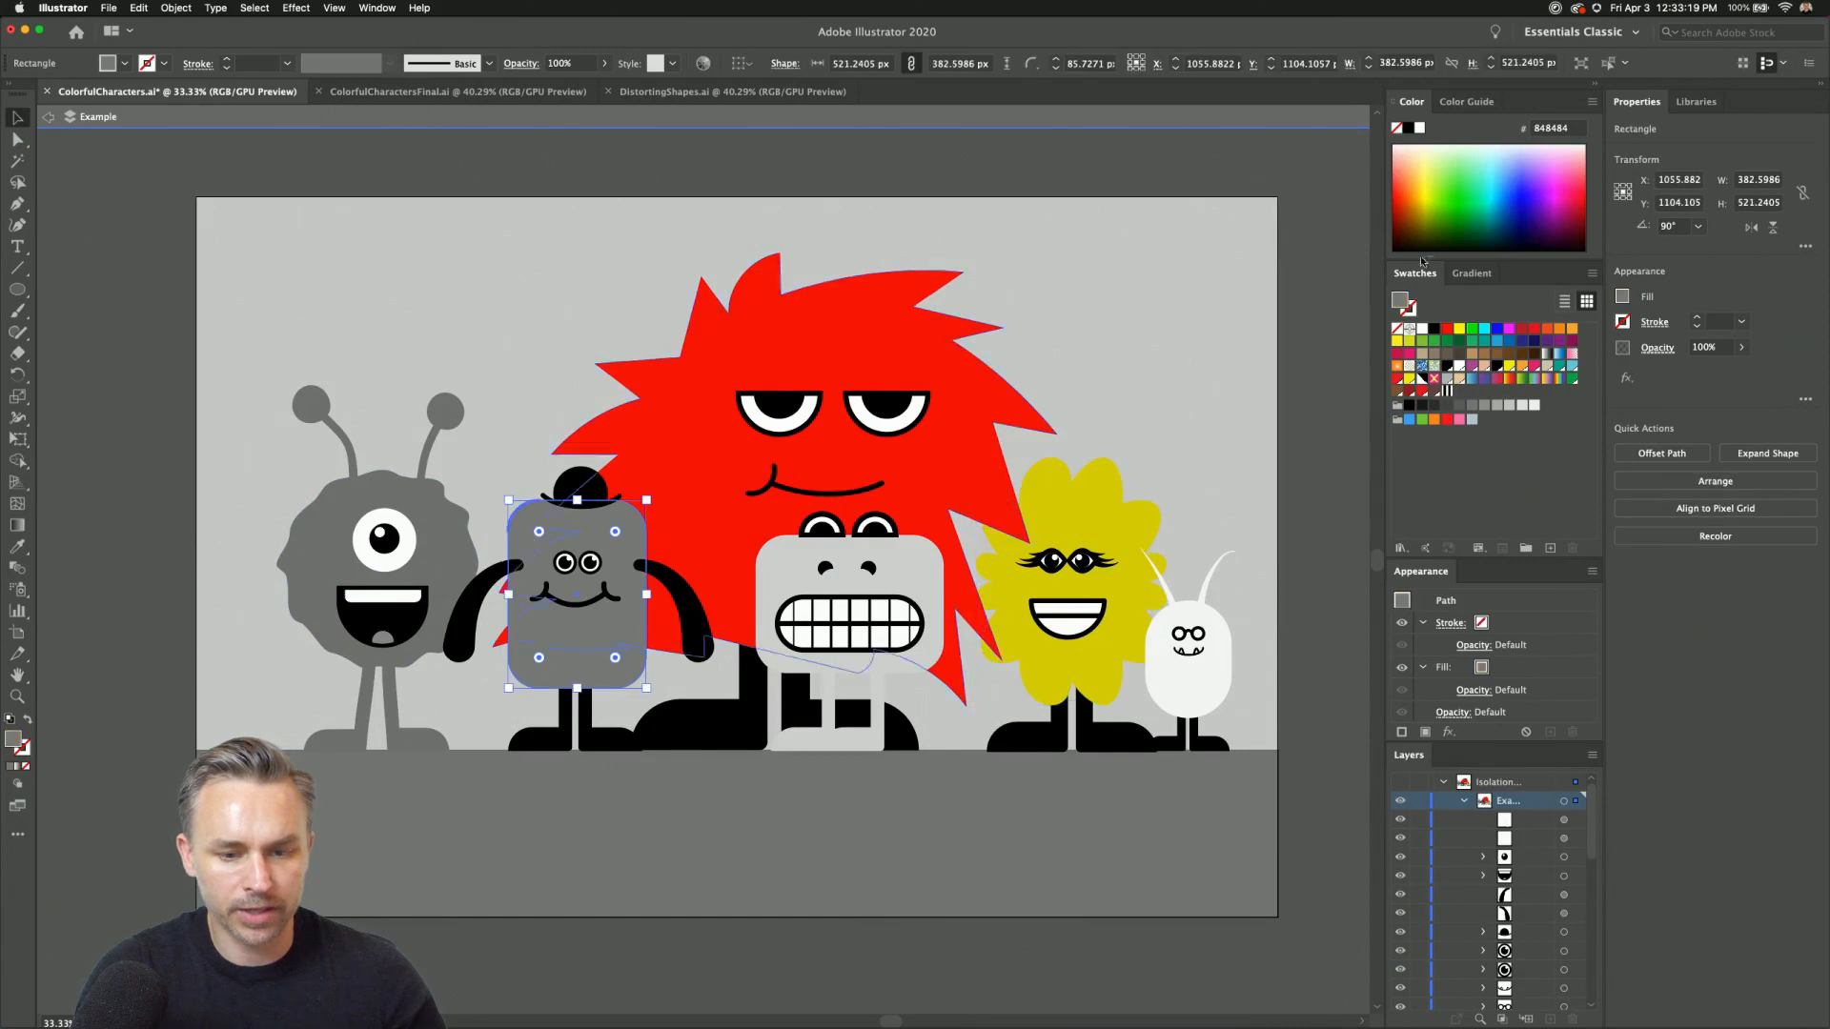
click(1532, 183)
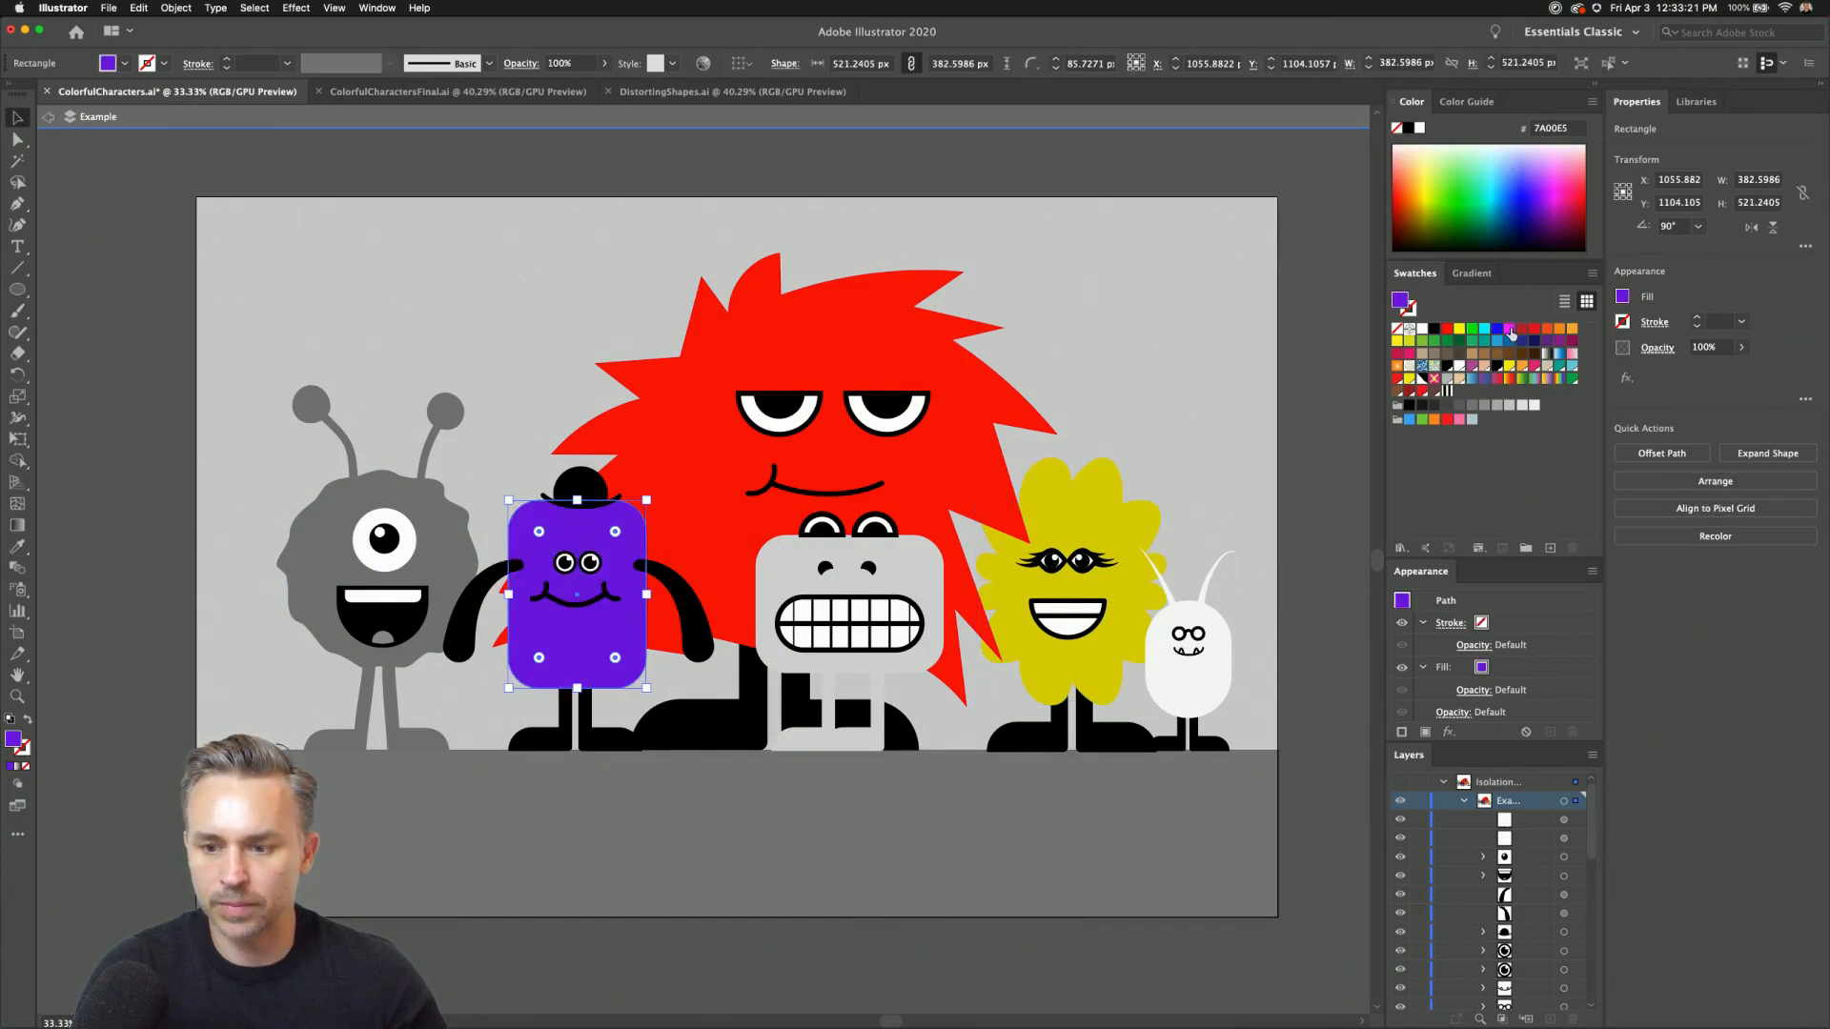
click(1510, 329)
Isolate the one-eyed monster's group and fill its body and both antennae with orange (F7931E).
click(301, 589)
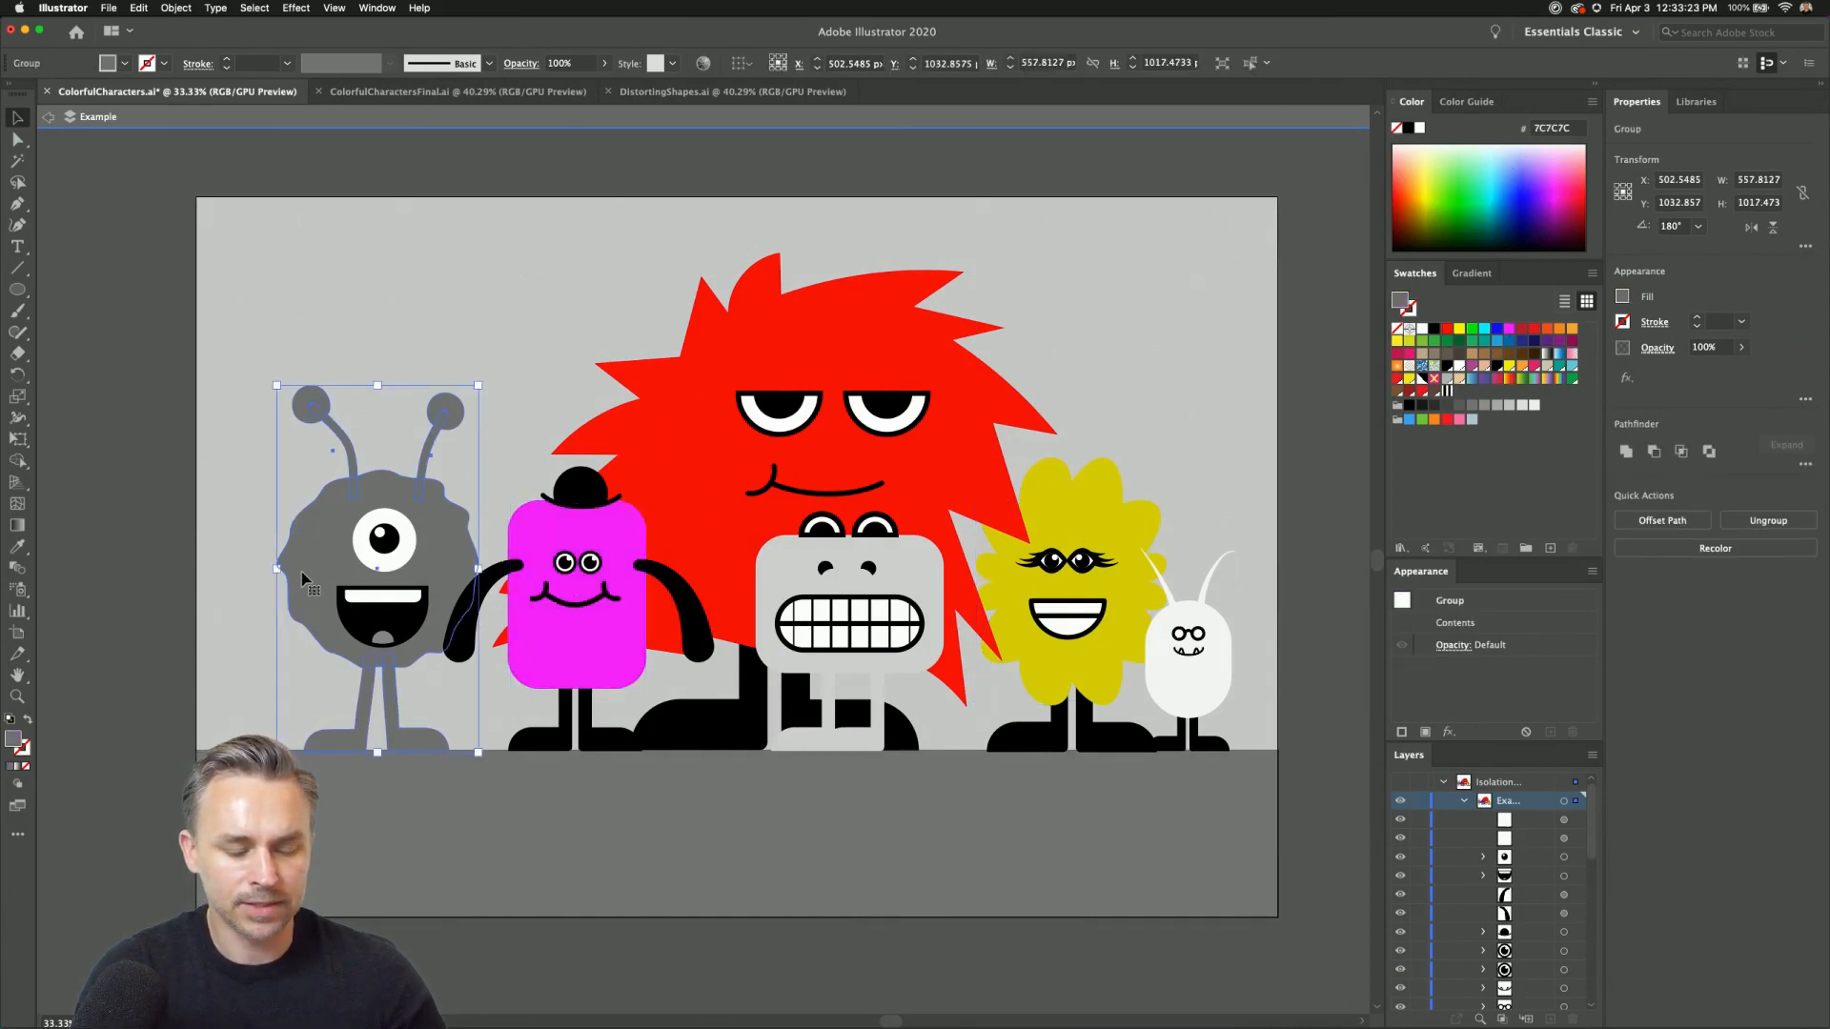
double_click(305, 583)
click(310, 610)
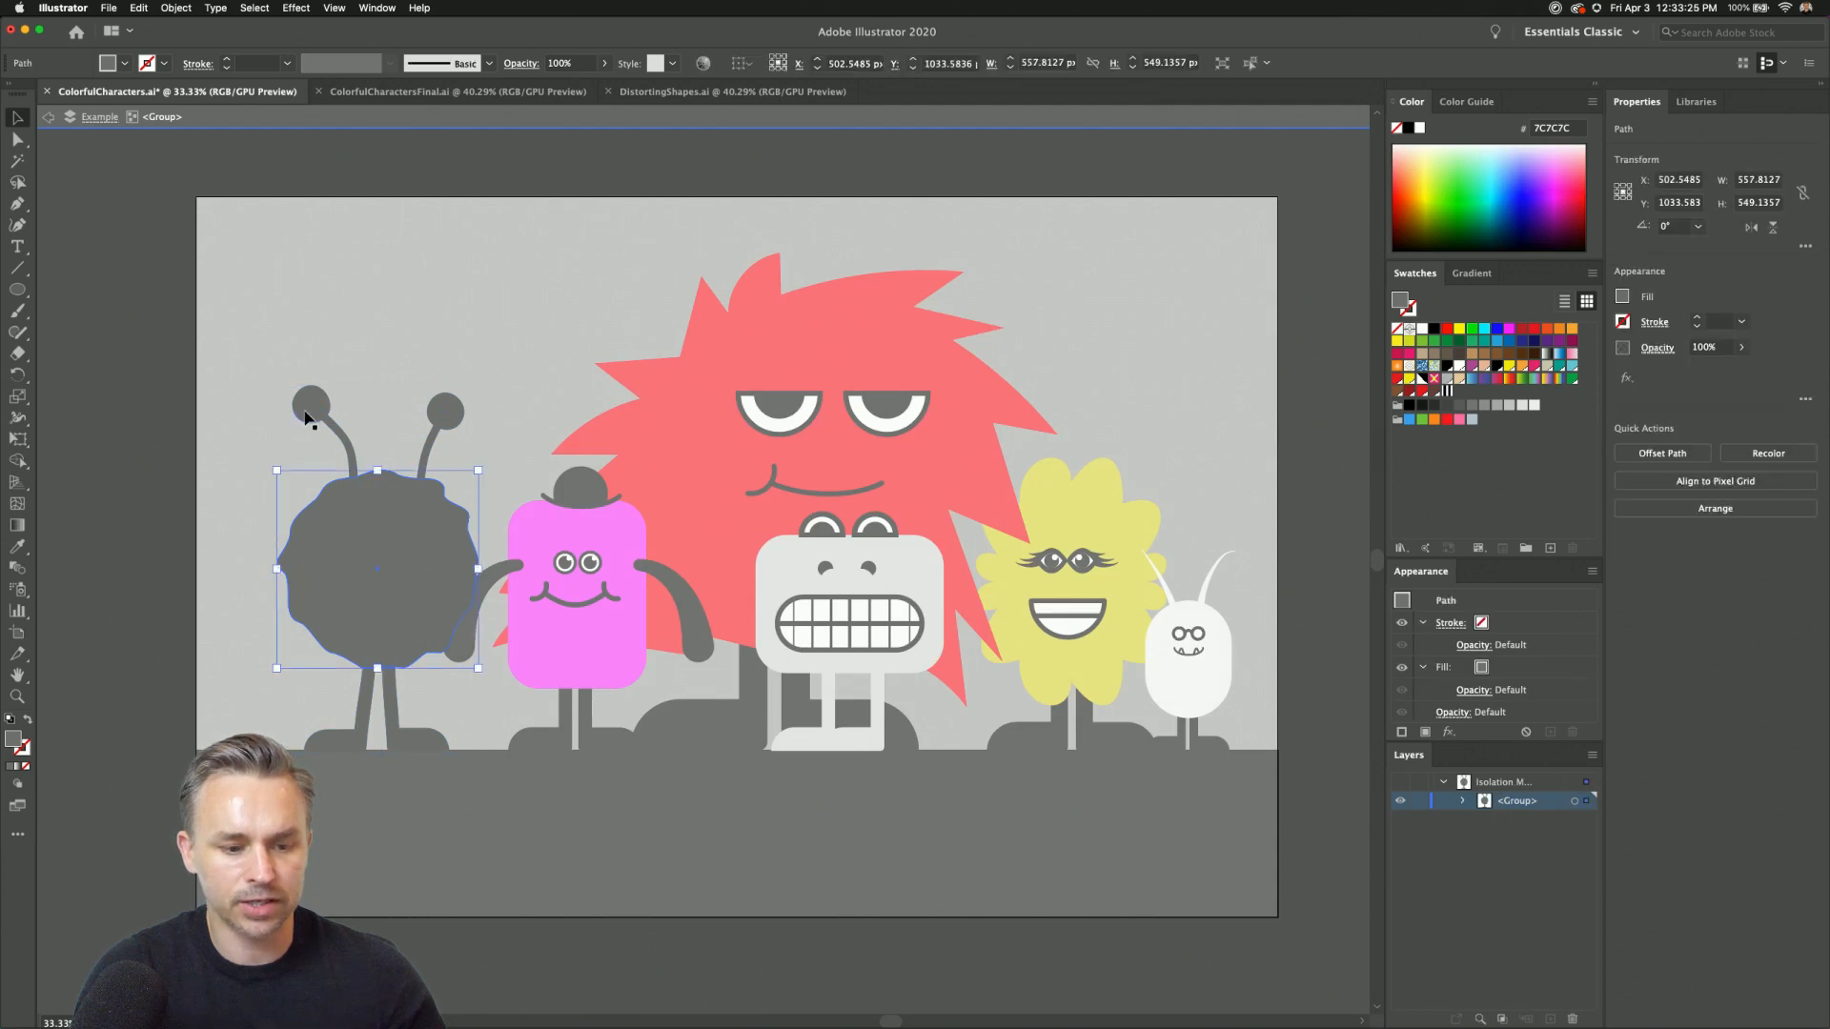
shift+click(348, 446)
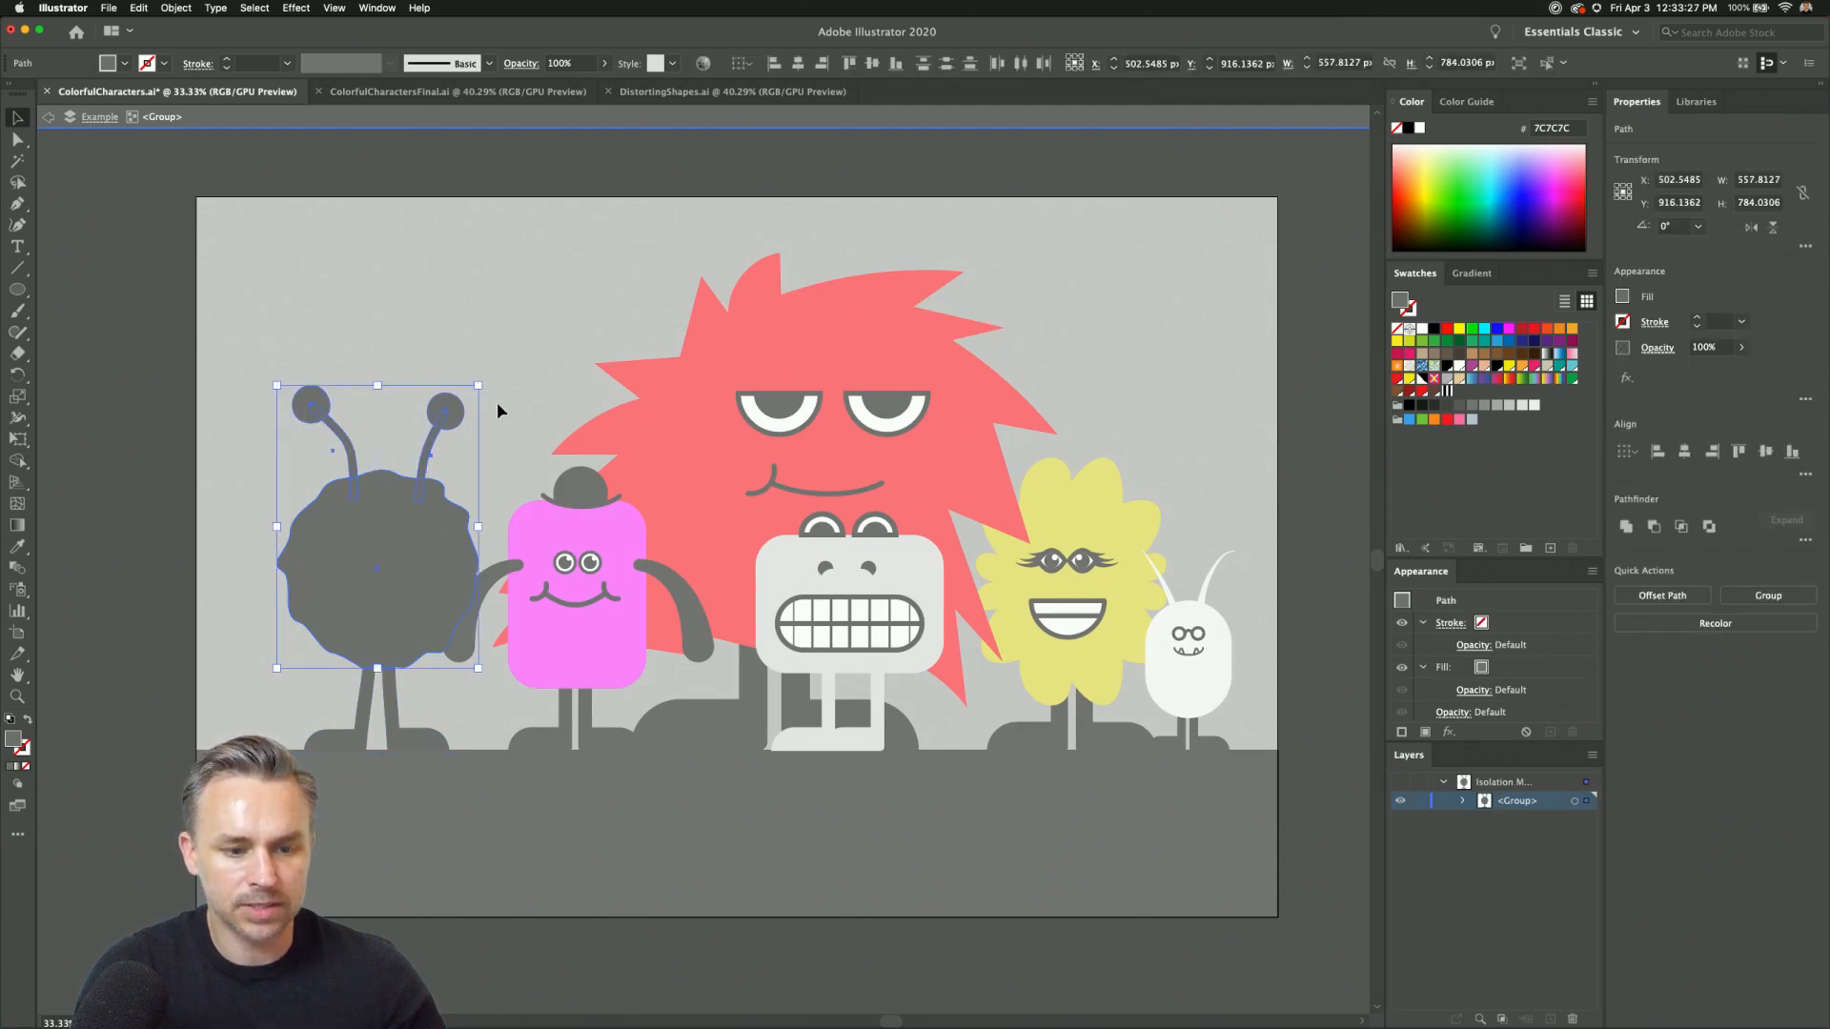
click(1557, 329)
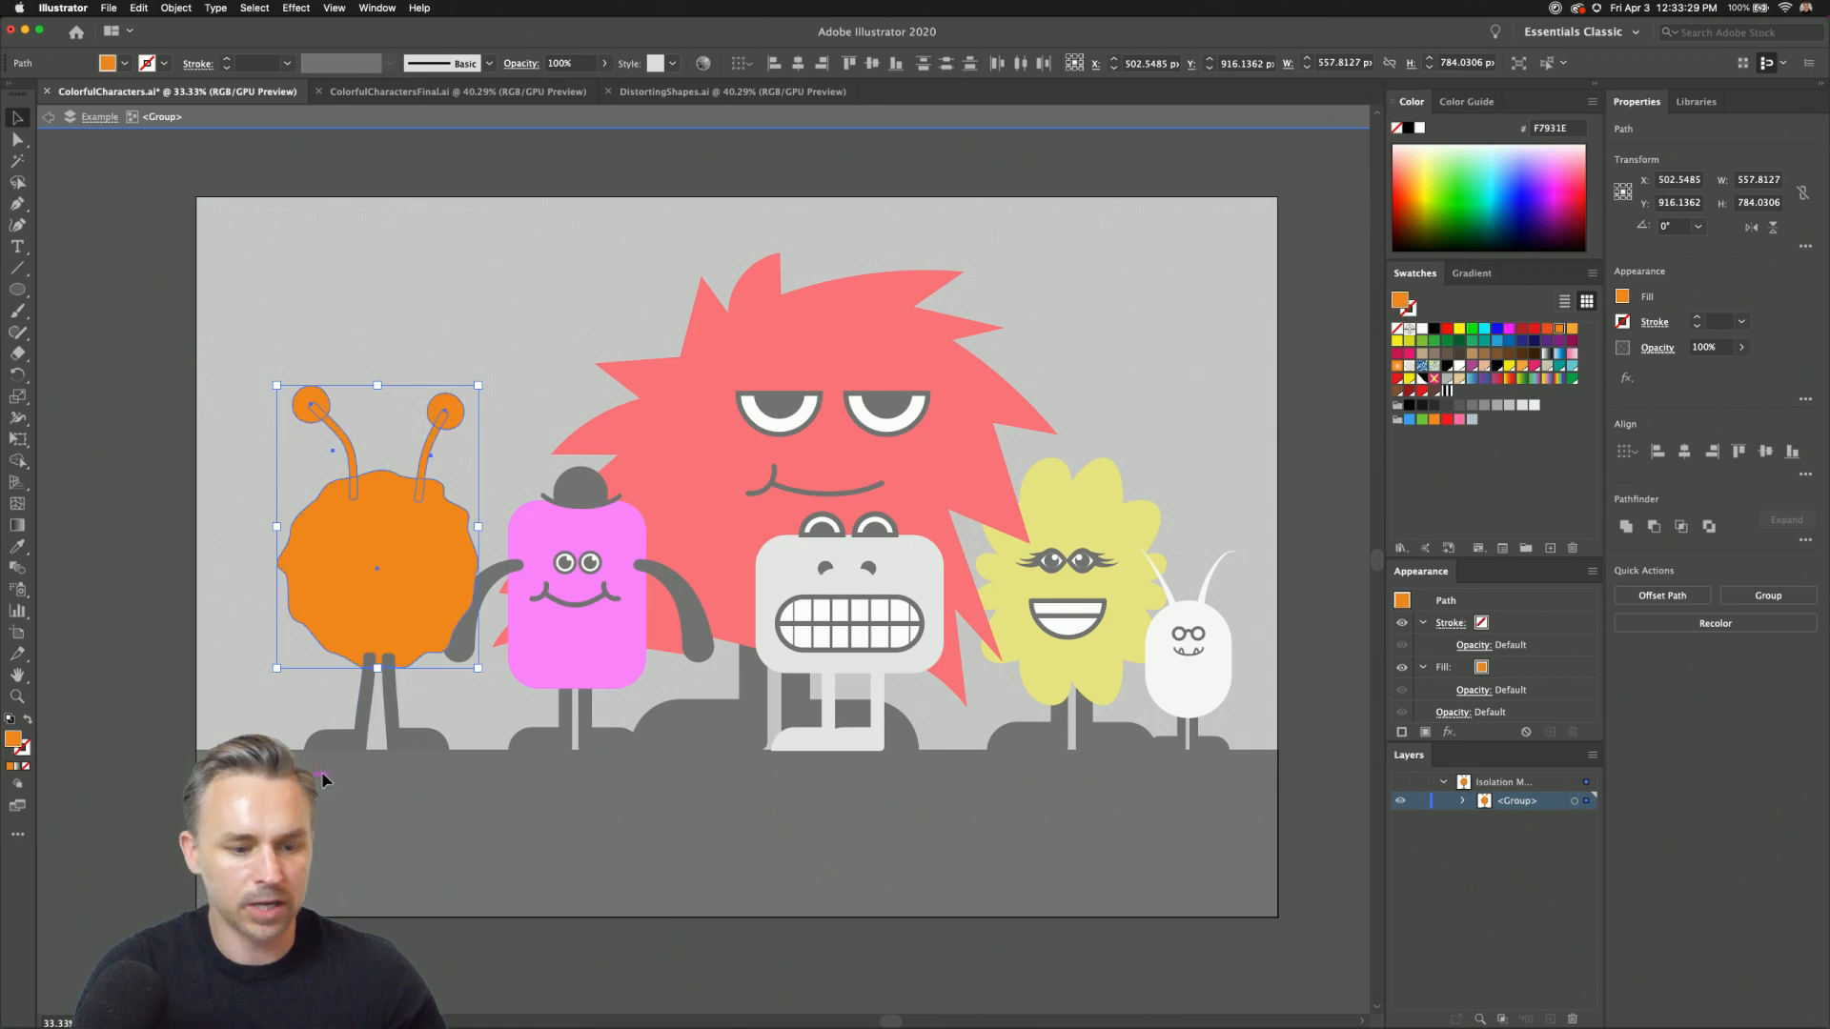
Fill both legs of the one-eyed monster with black (000000) and return to the Example layer.
click(364, 744)
click(411, 743)
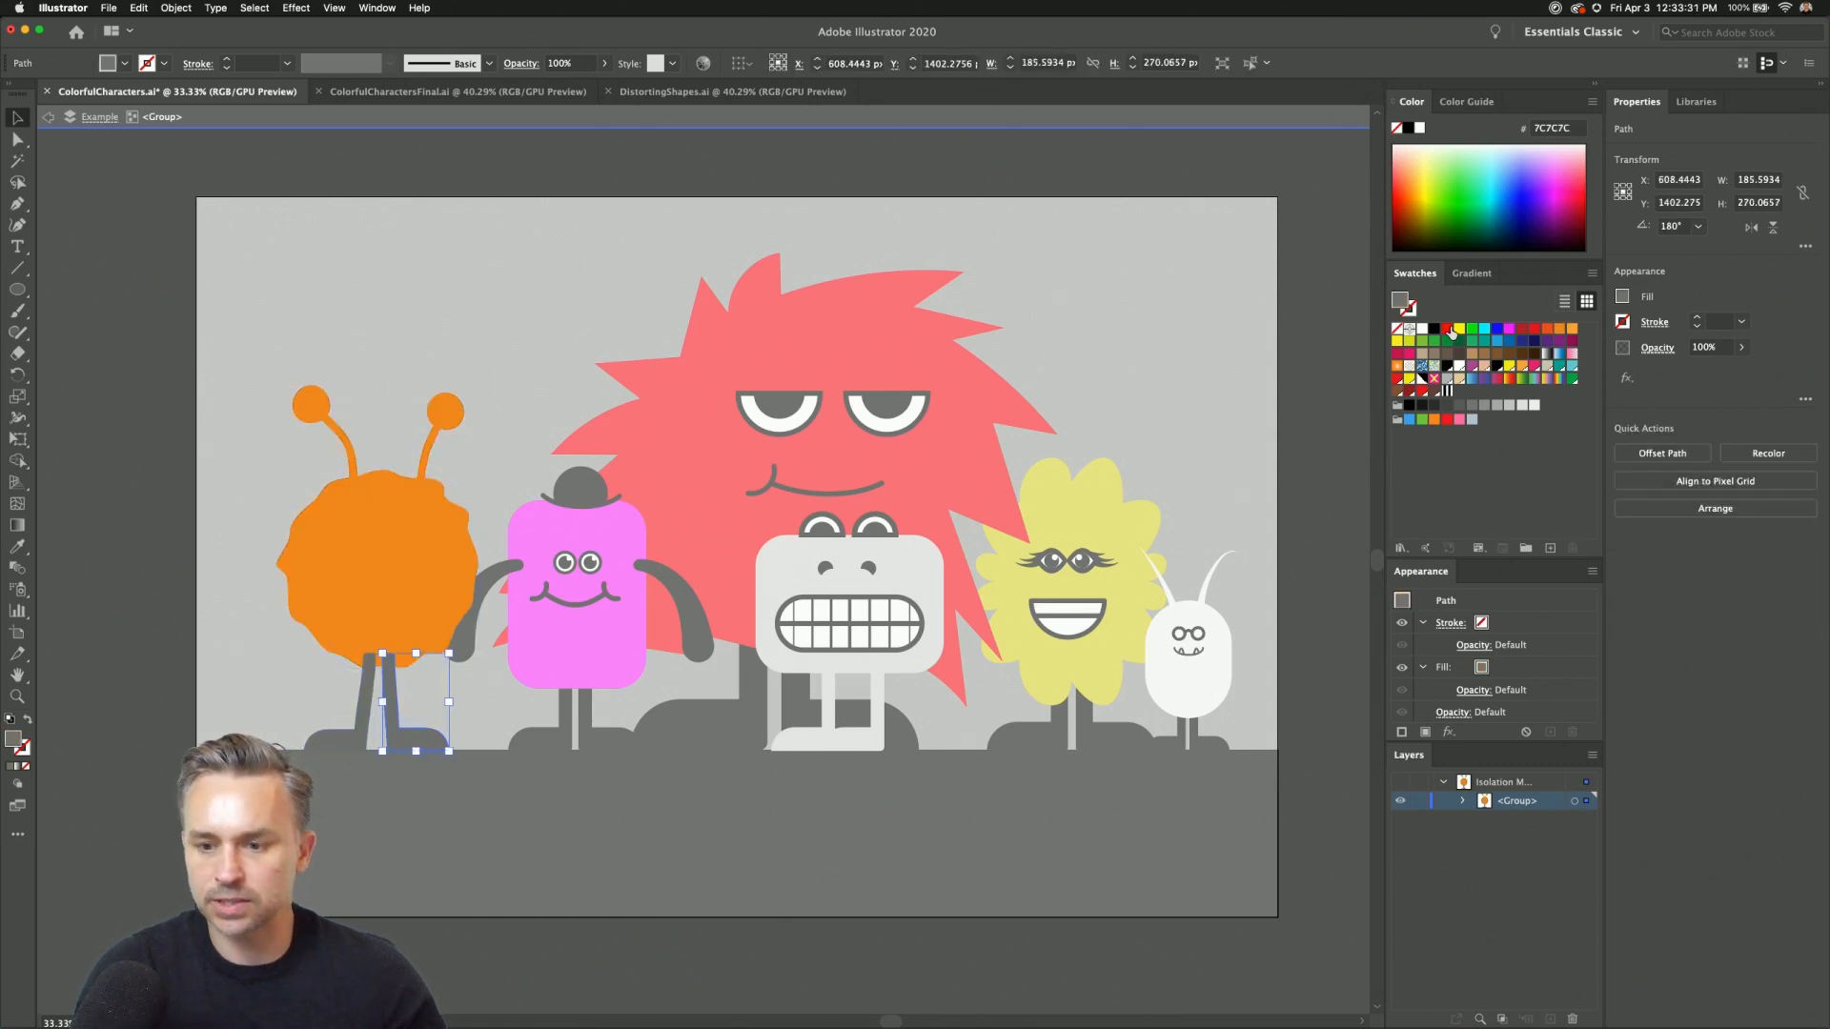
click(1434, 328)
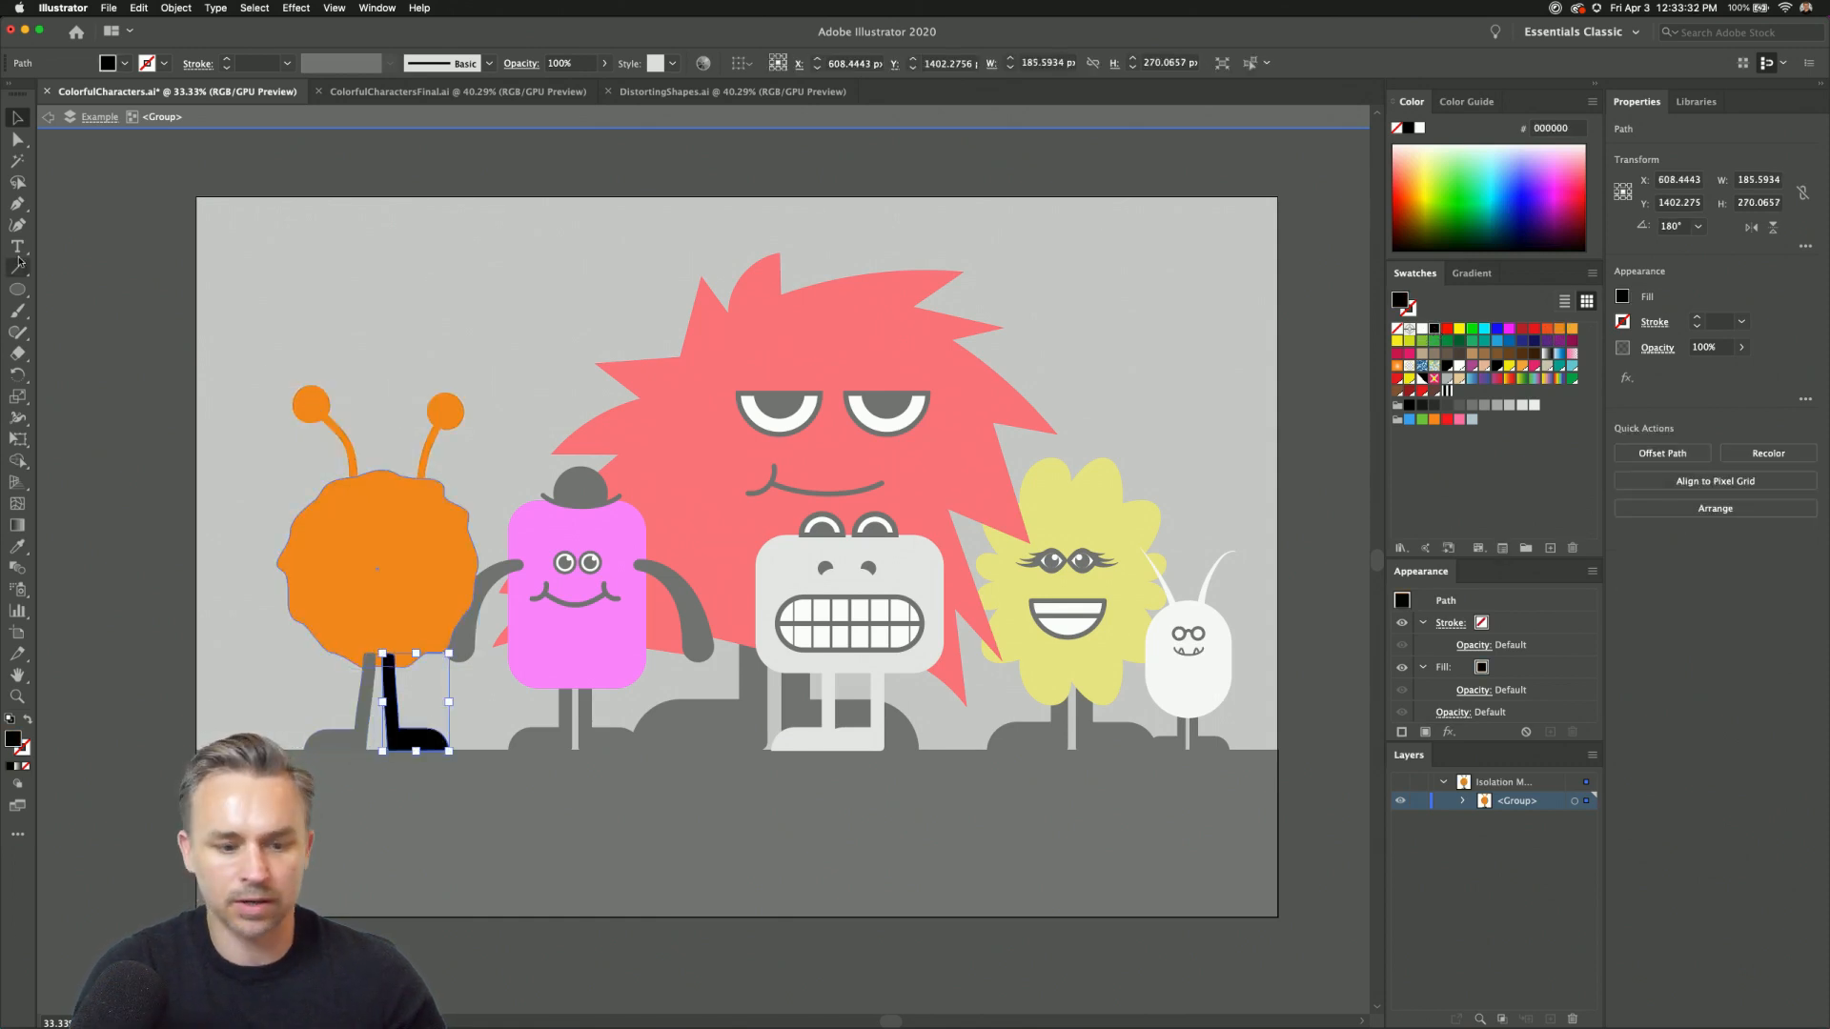
click(339, 746)
click(1434, 329)
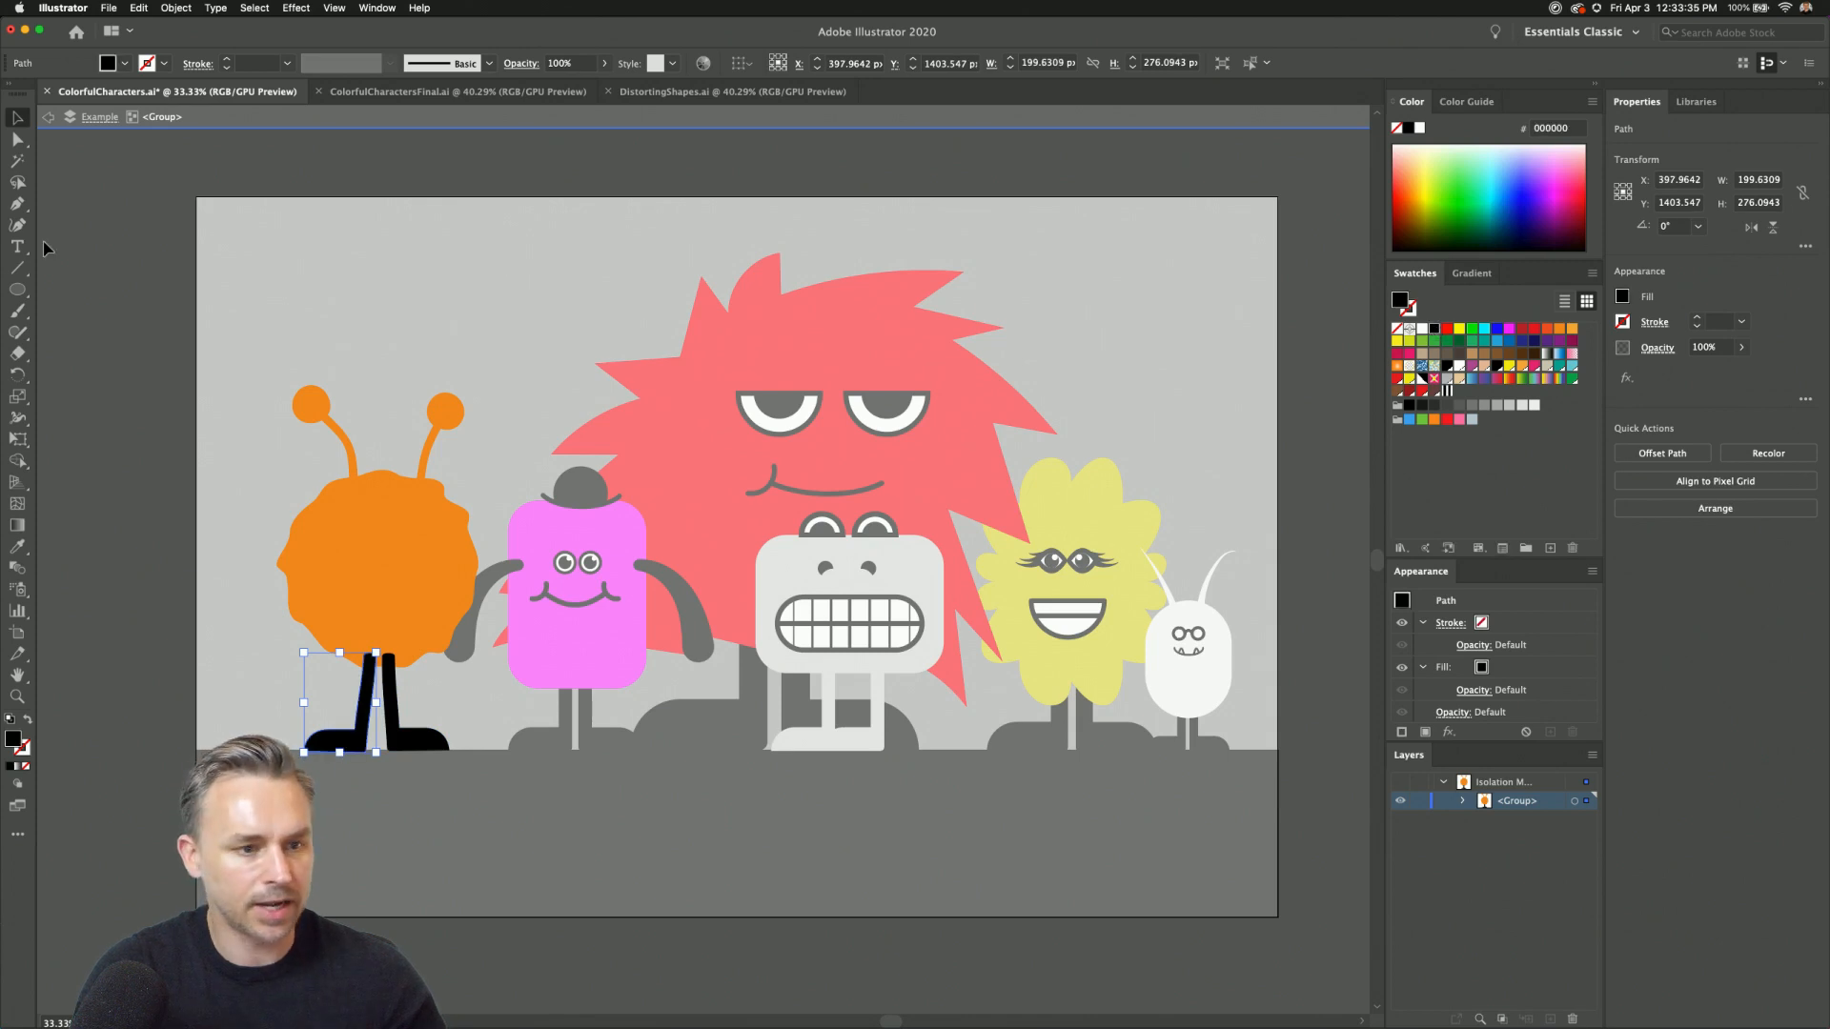
click(50, 117)
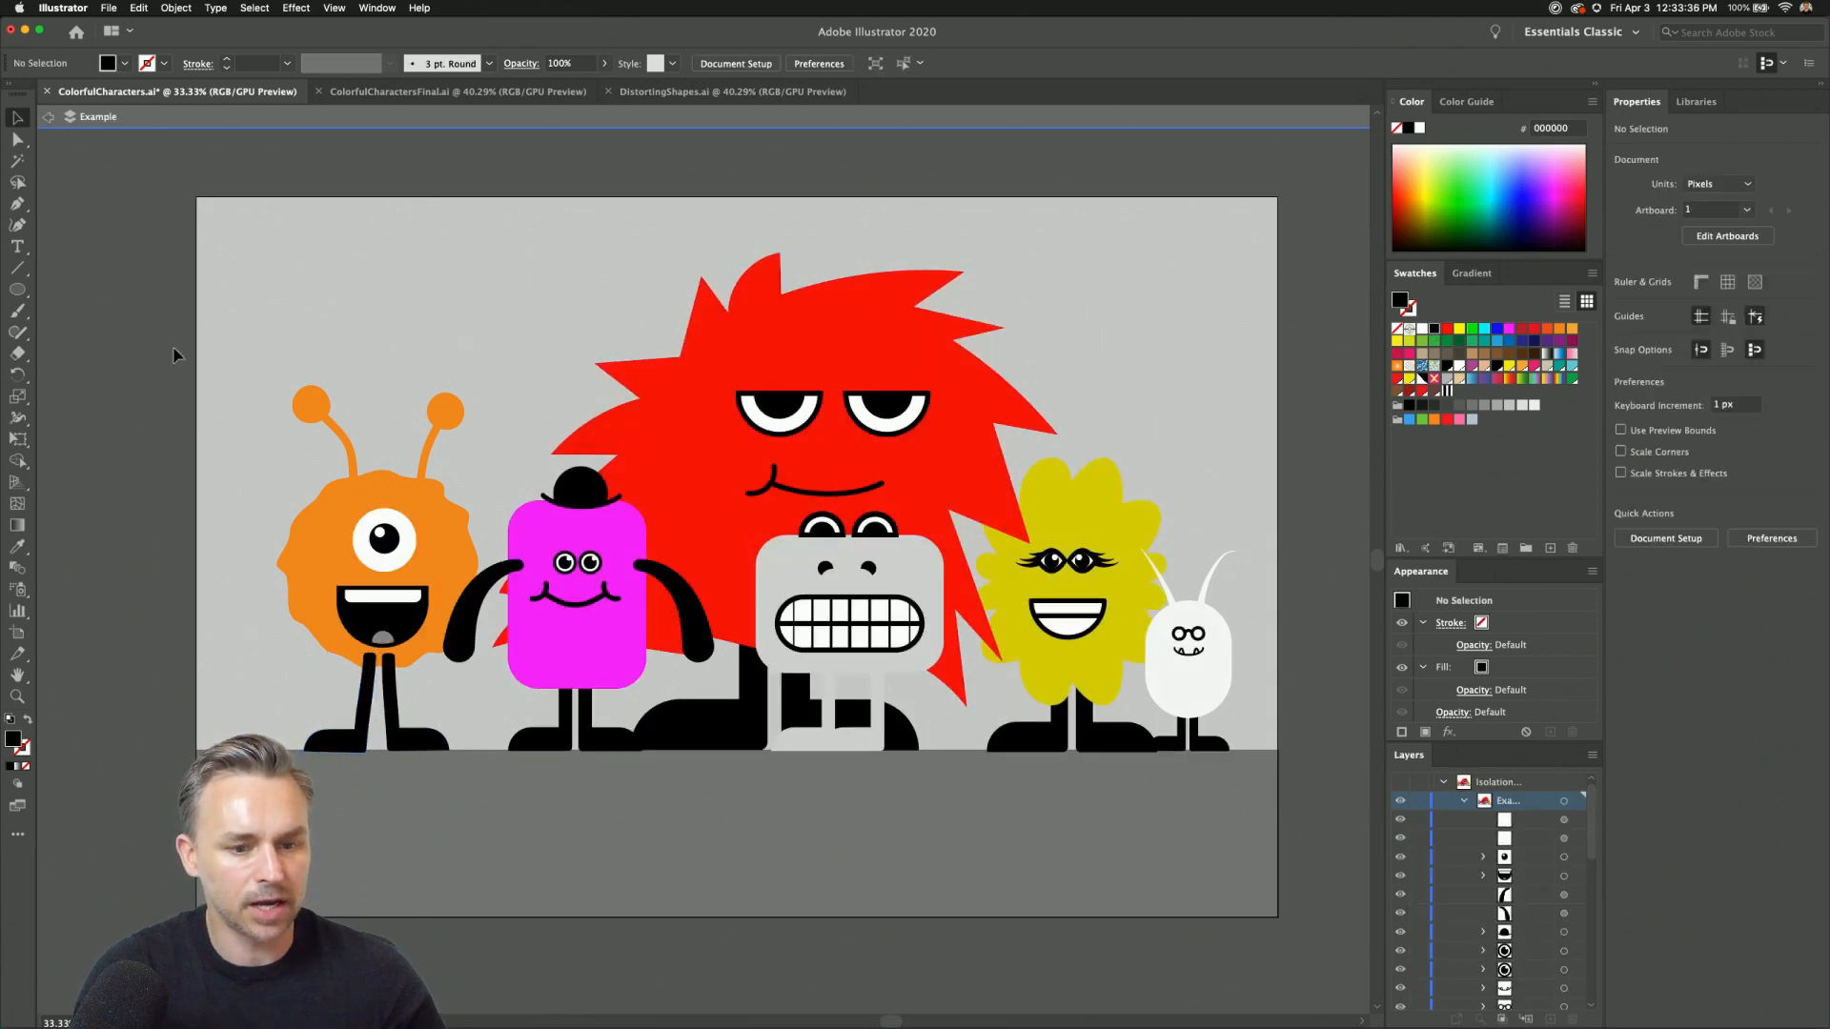
Fill the rounded rectangular body of the big-toothed character with bright green (2DFF25) after trying magenta.
click(780, 575)
click(1565, 187)
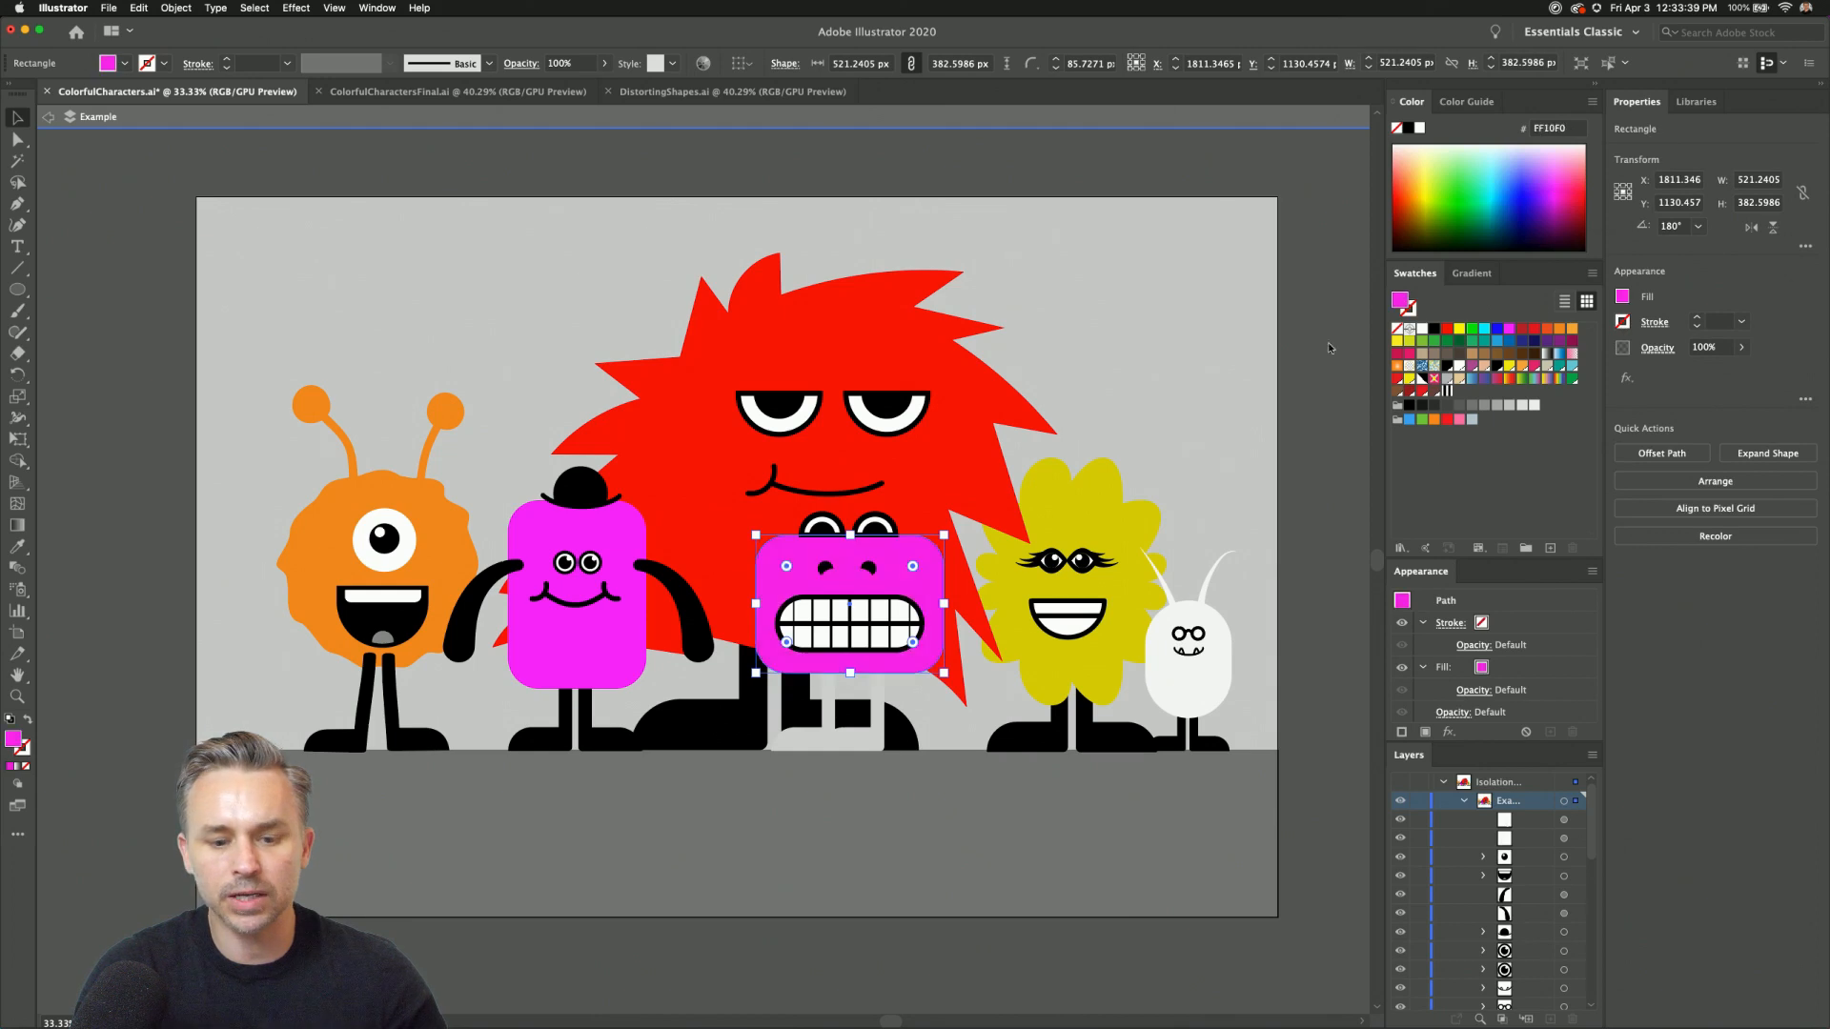
click(1461, 178)
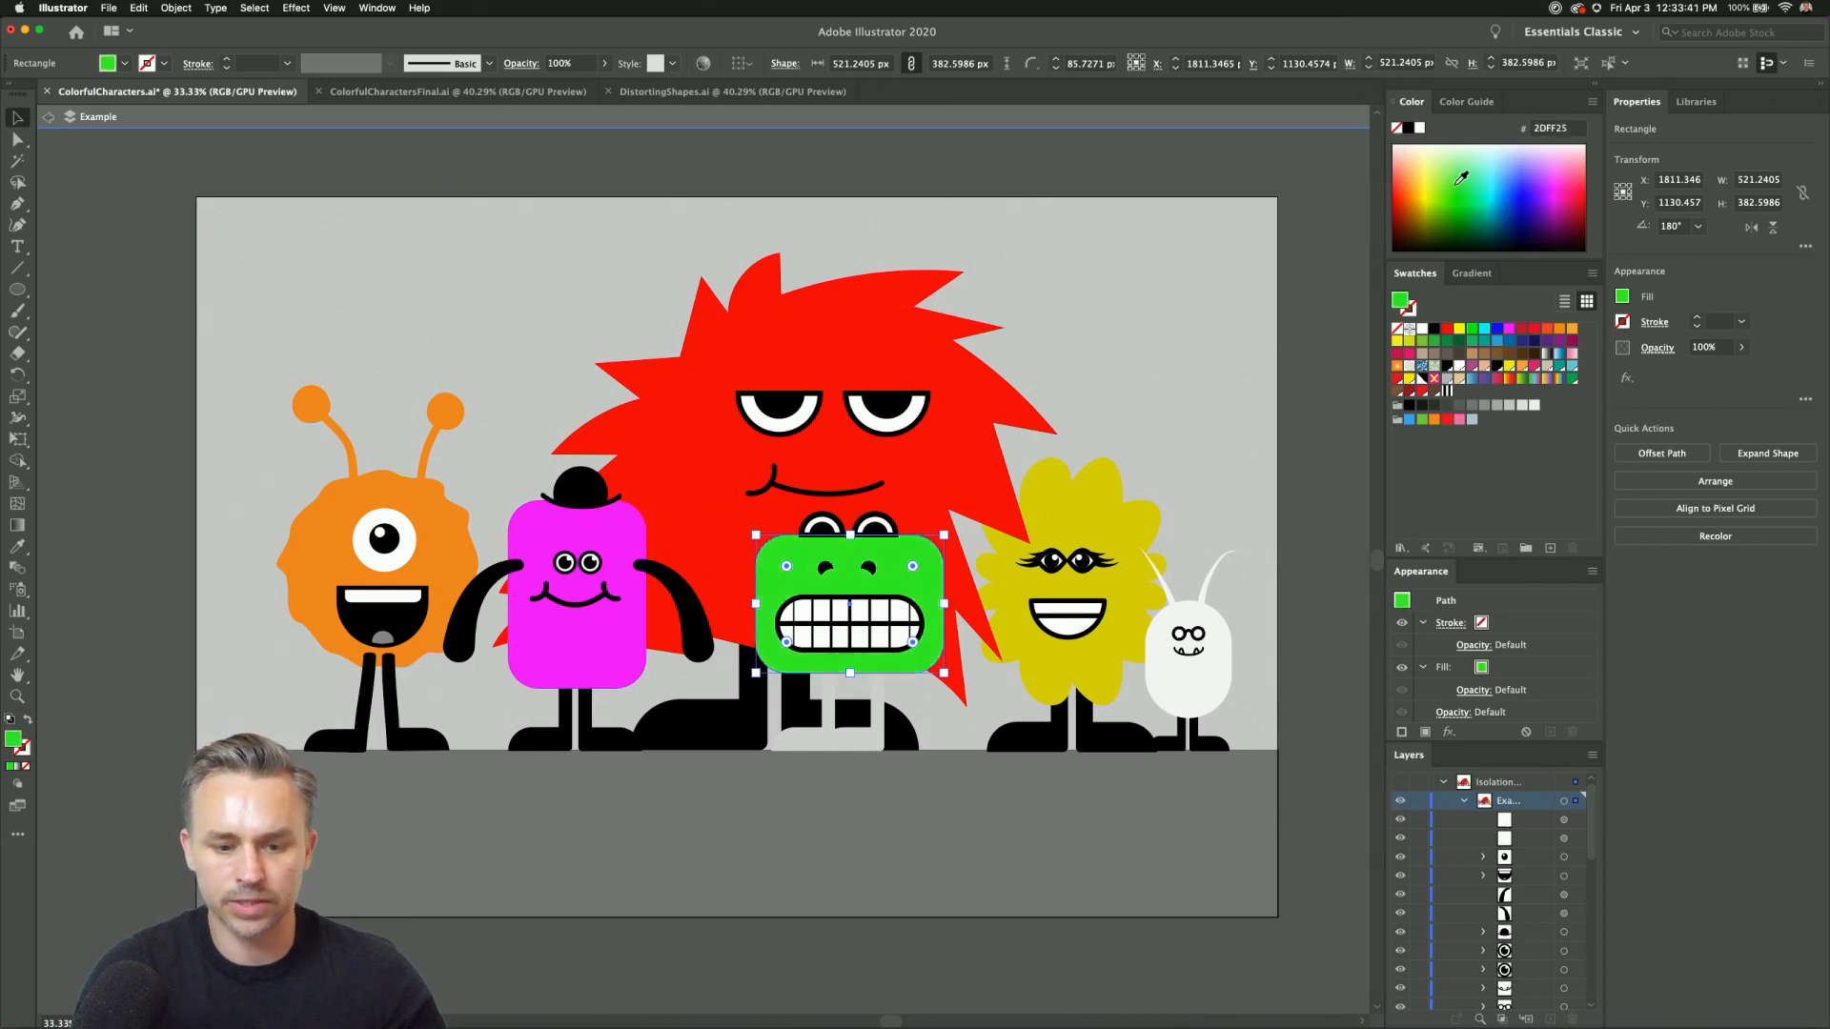
Fill the smallest character's body with amber (EEAB00) after trying green, yellow and orange tones.
click(1187, 694)
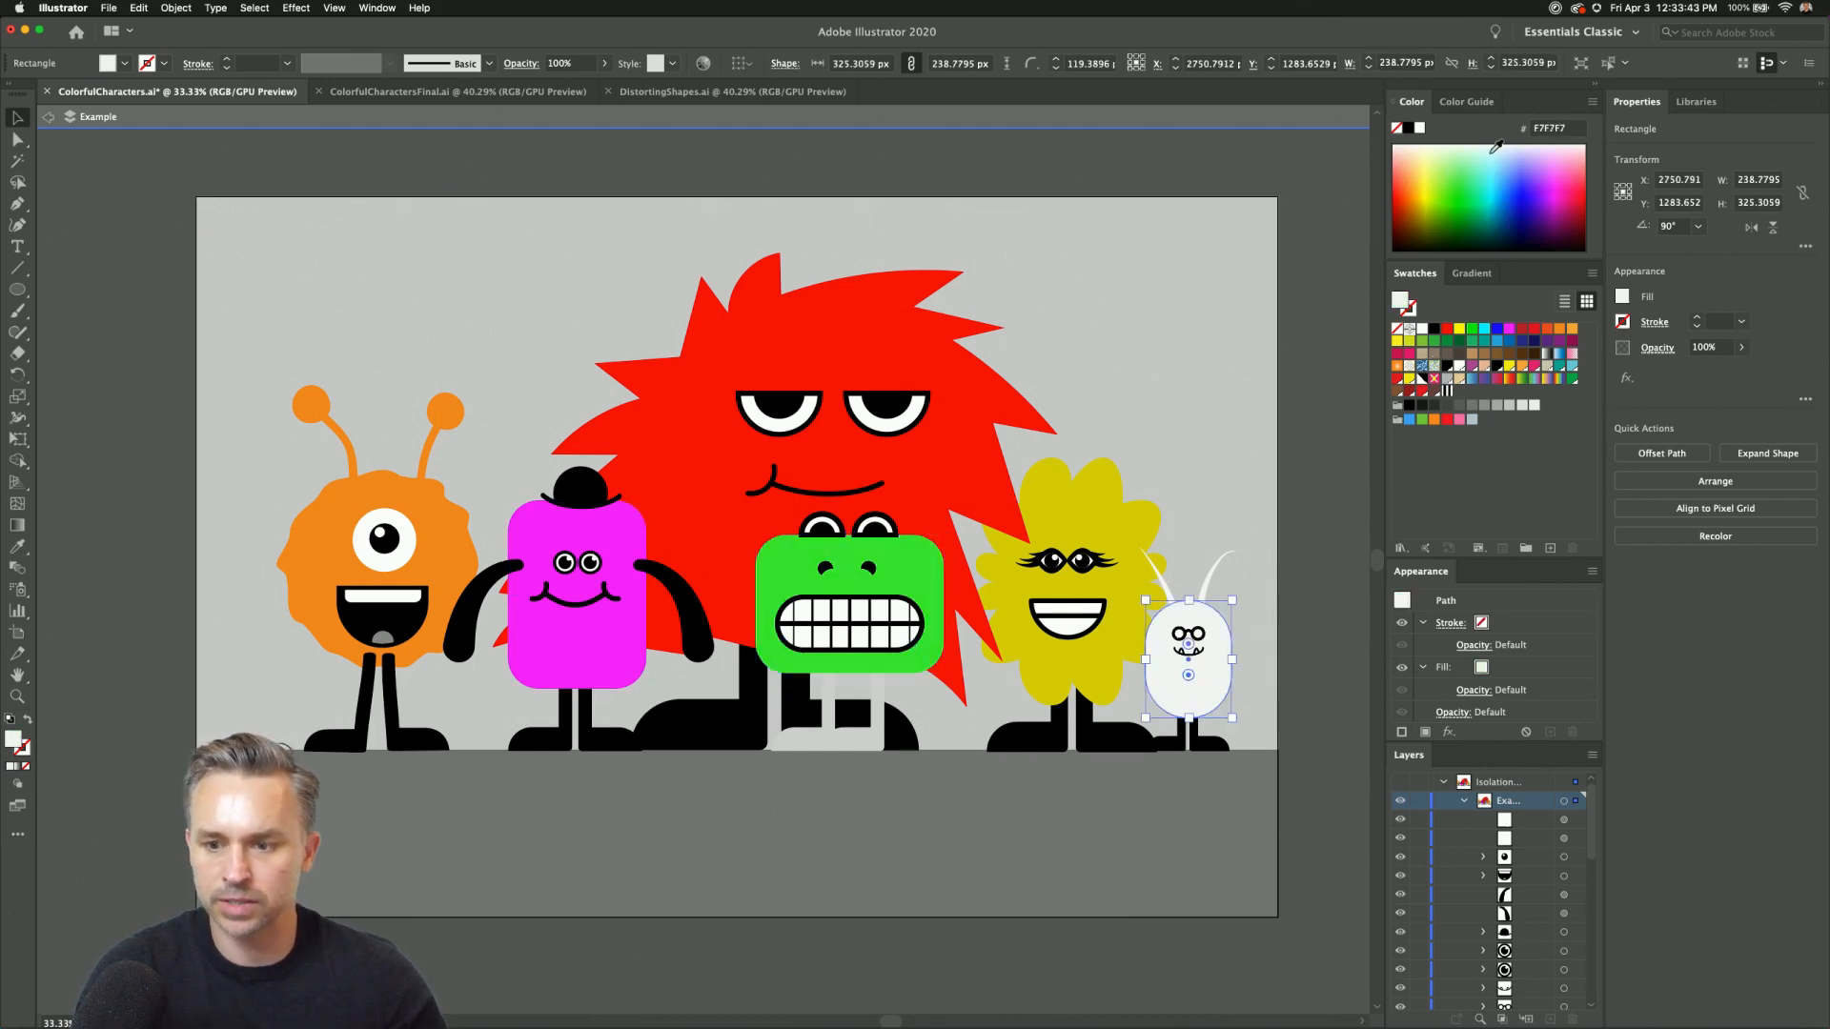
click(1458, 179)
drag(1459, 179, 1476, 175)
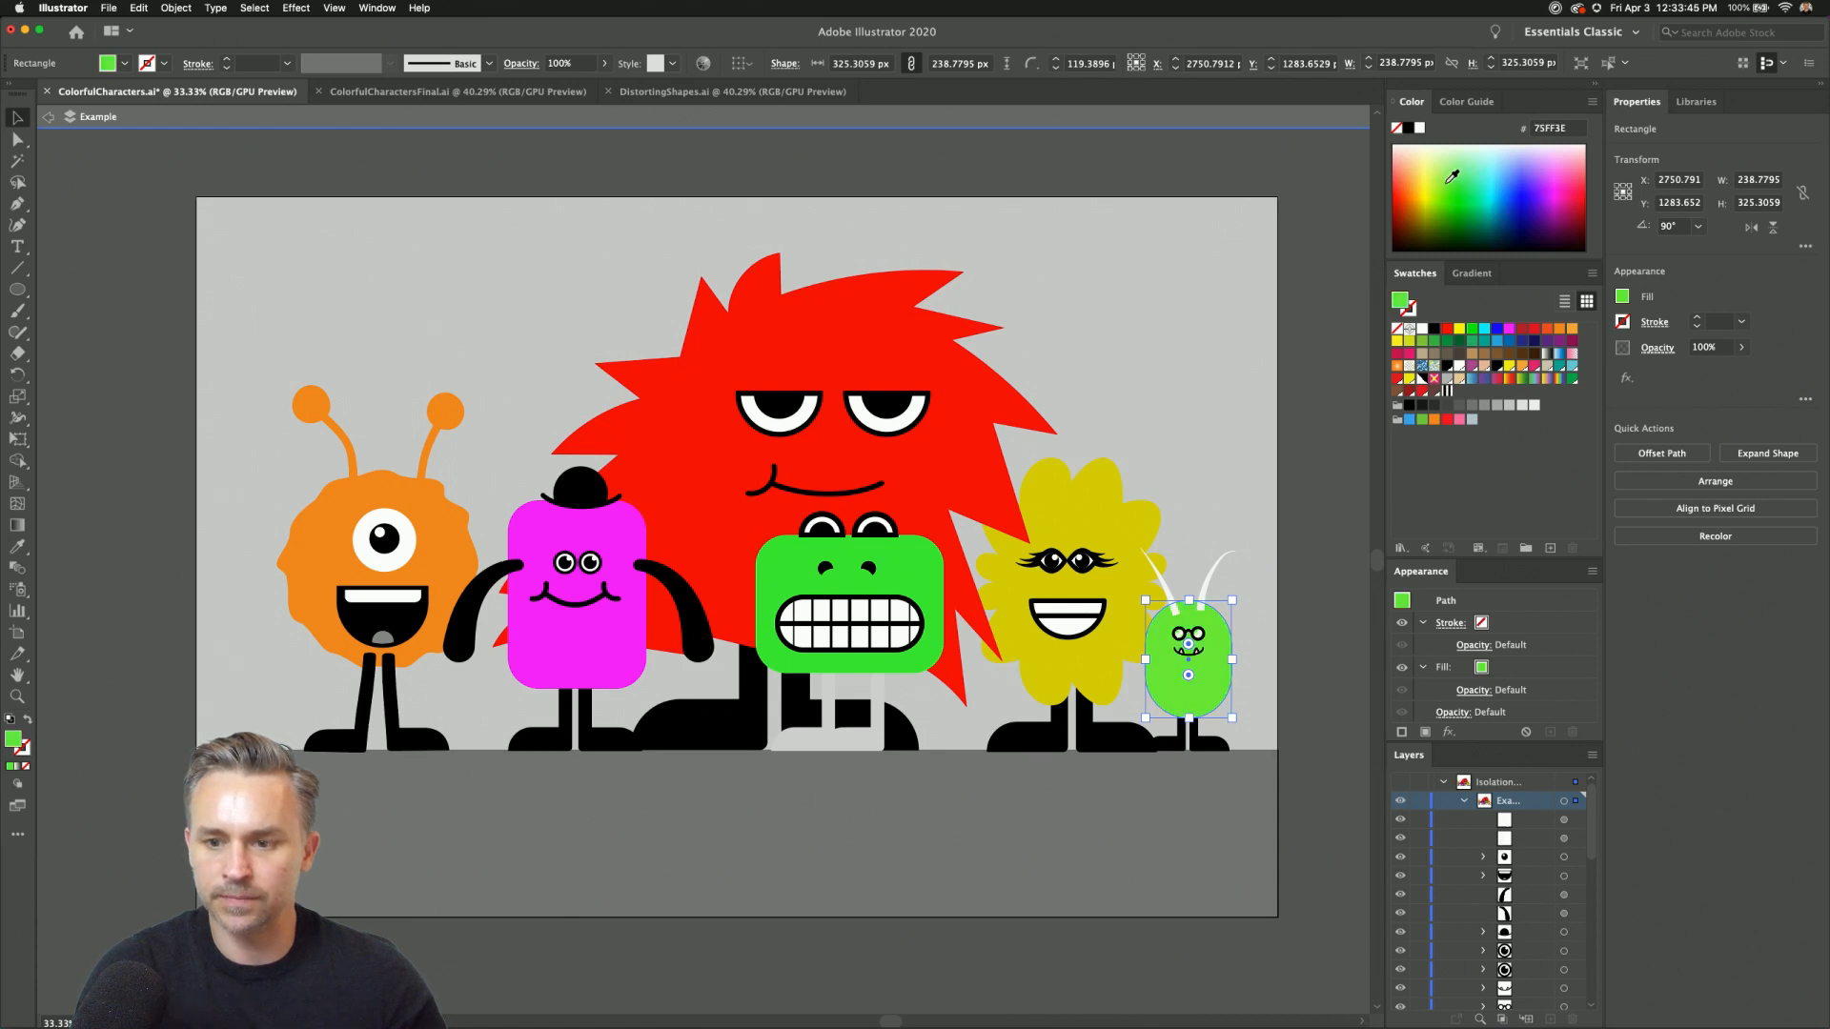
click(1429, 184)
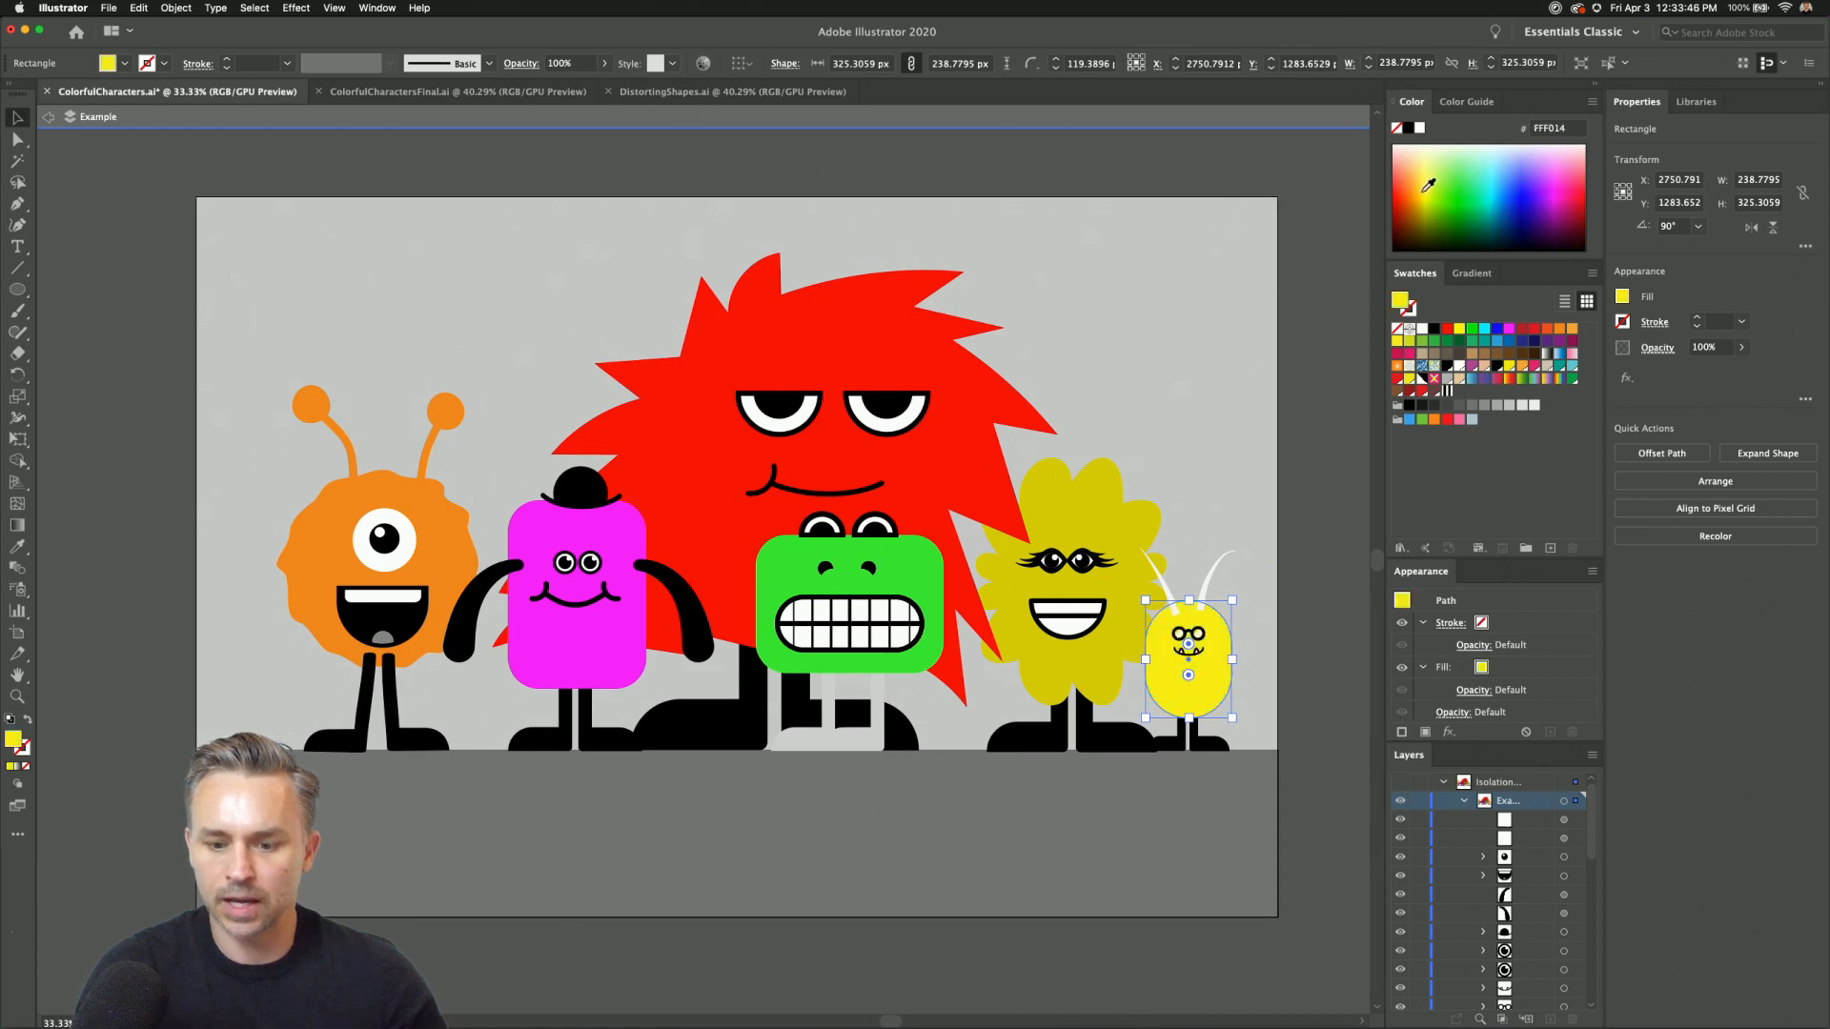
click(1473, 179)
click(1470, 171)
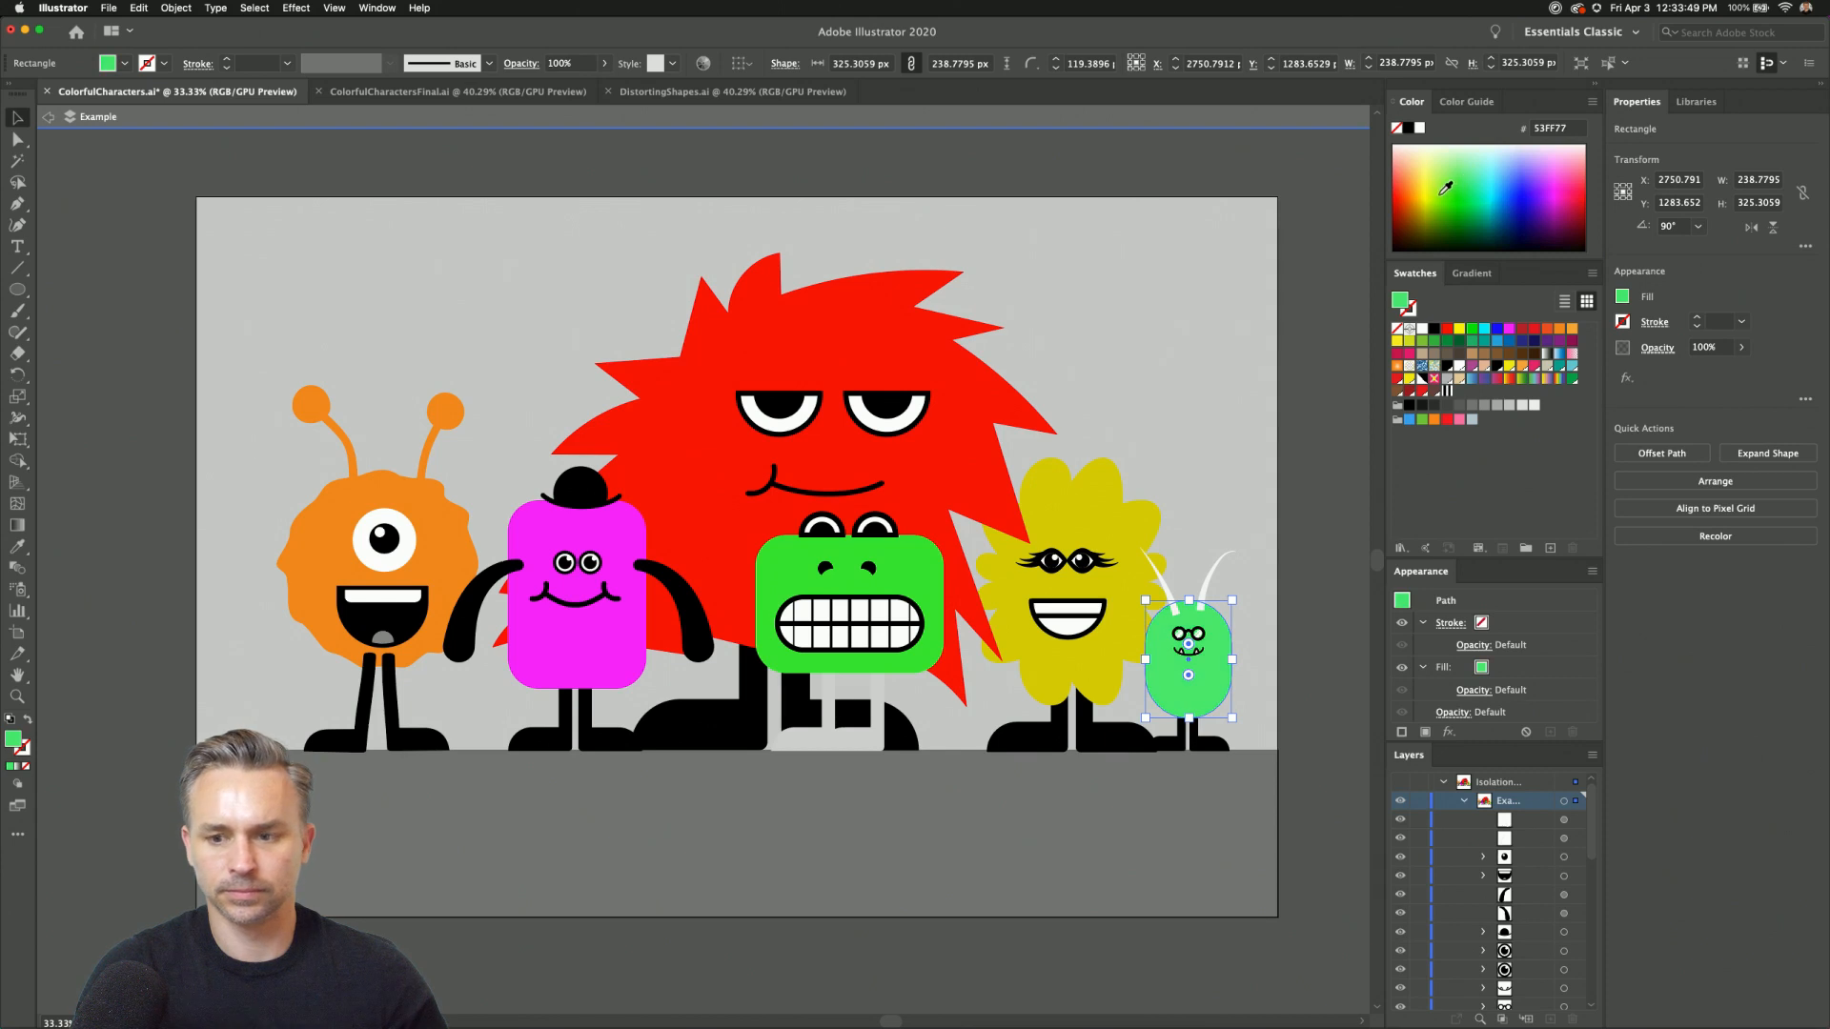
click(1430, 190)
click(1417, 192)
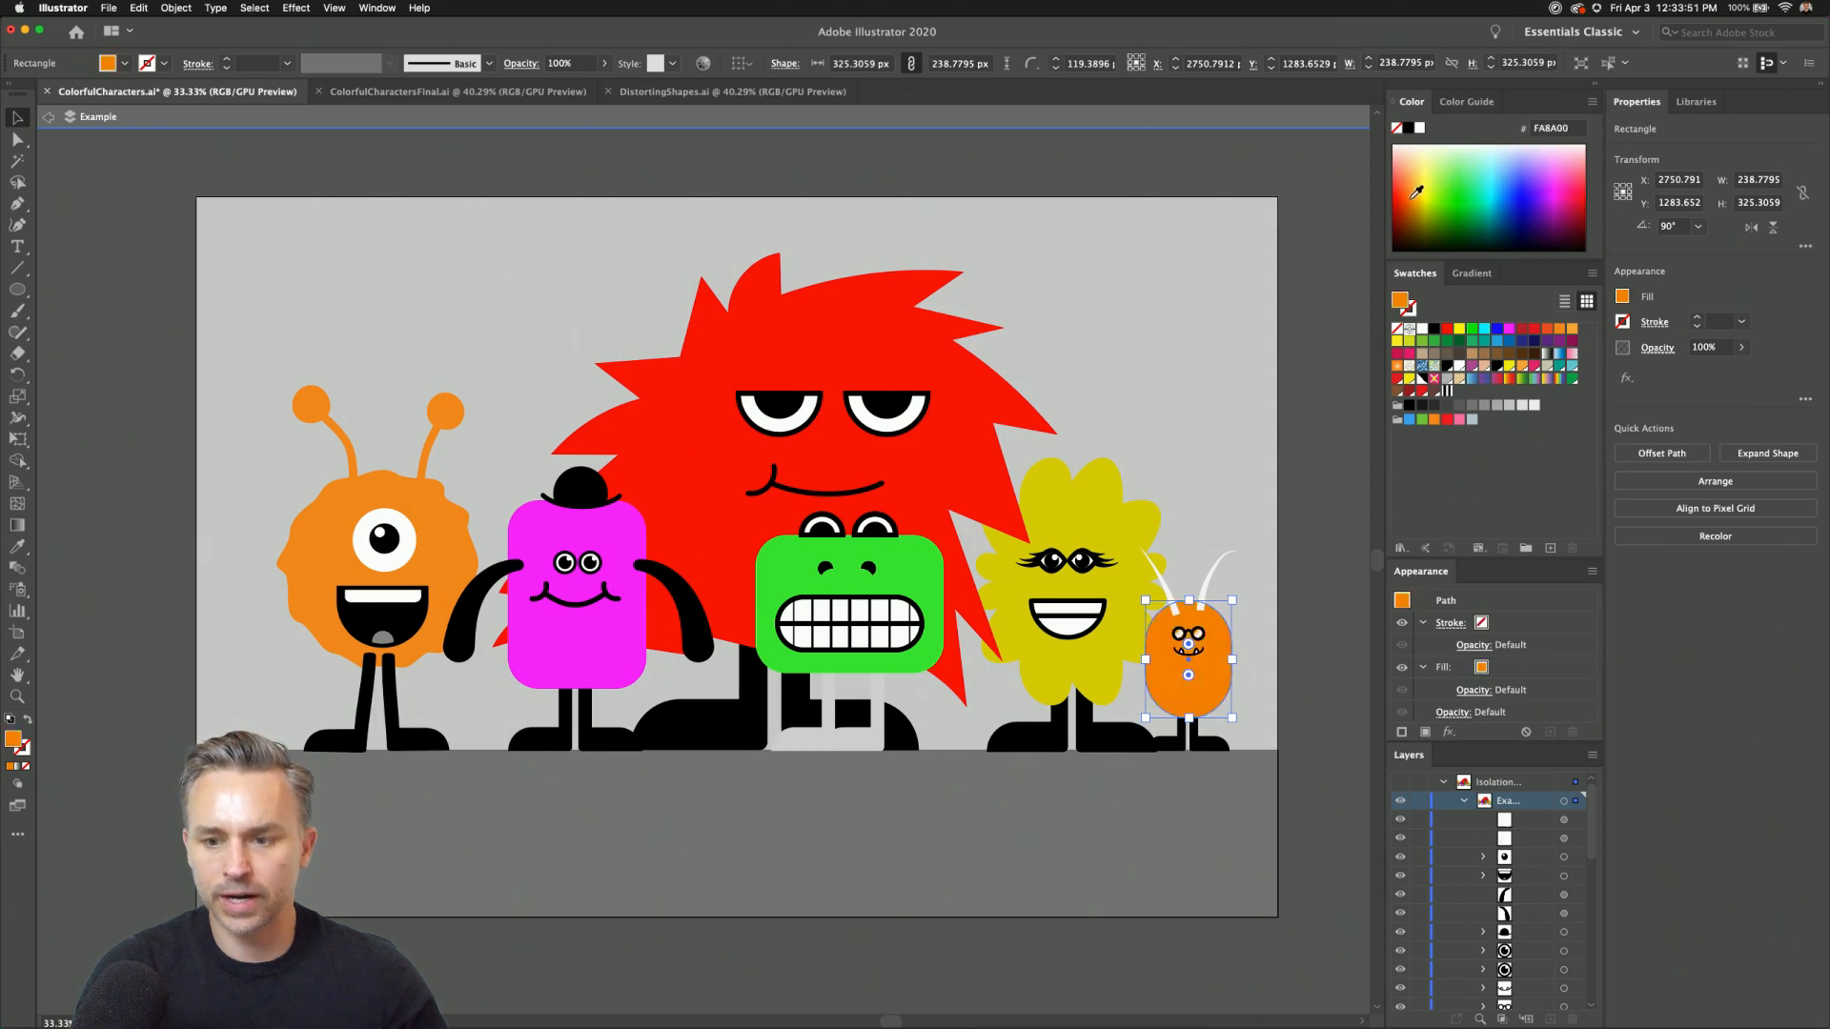
click(1421, 192)
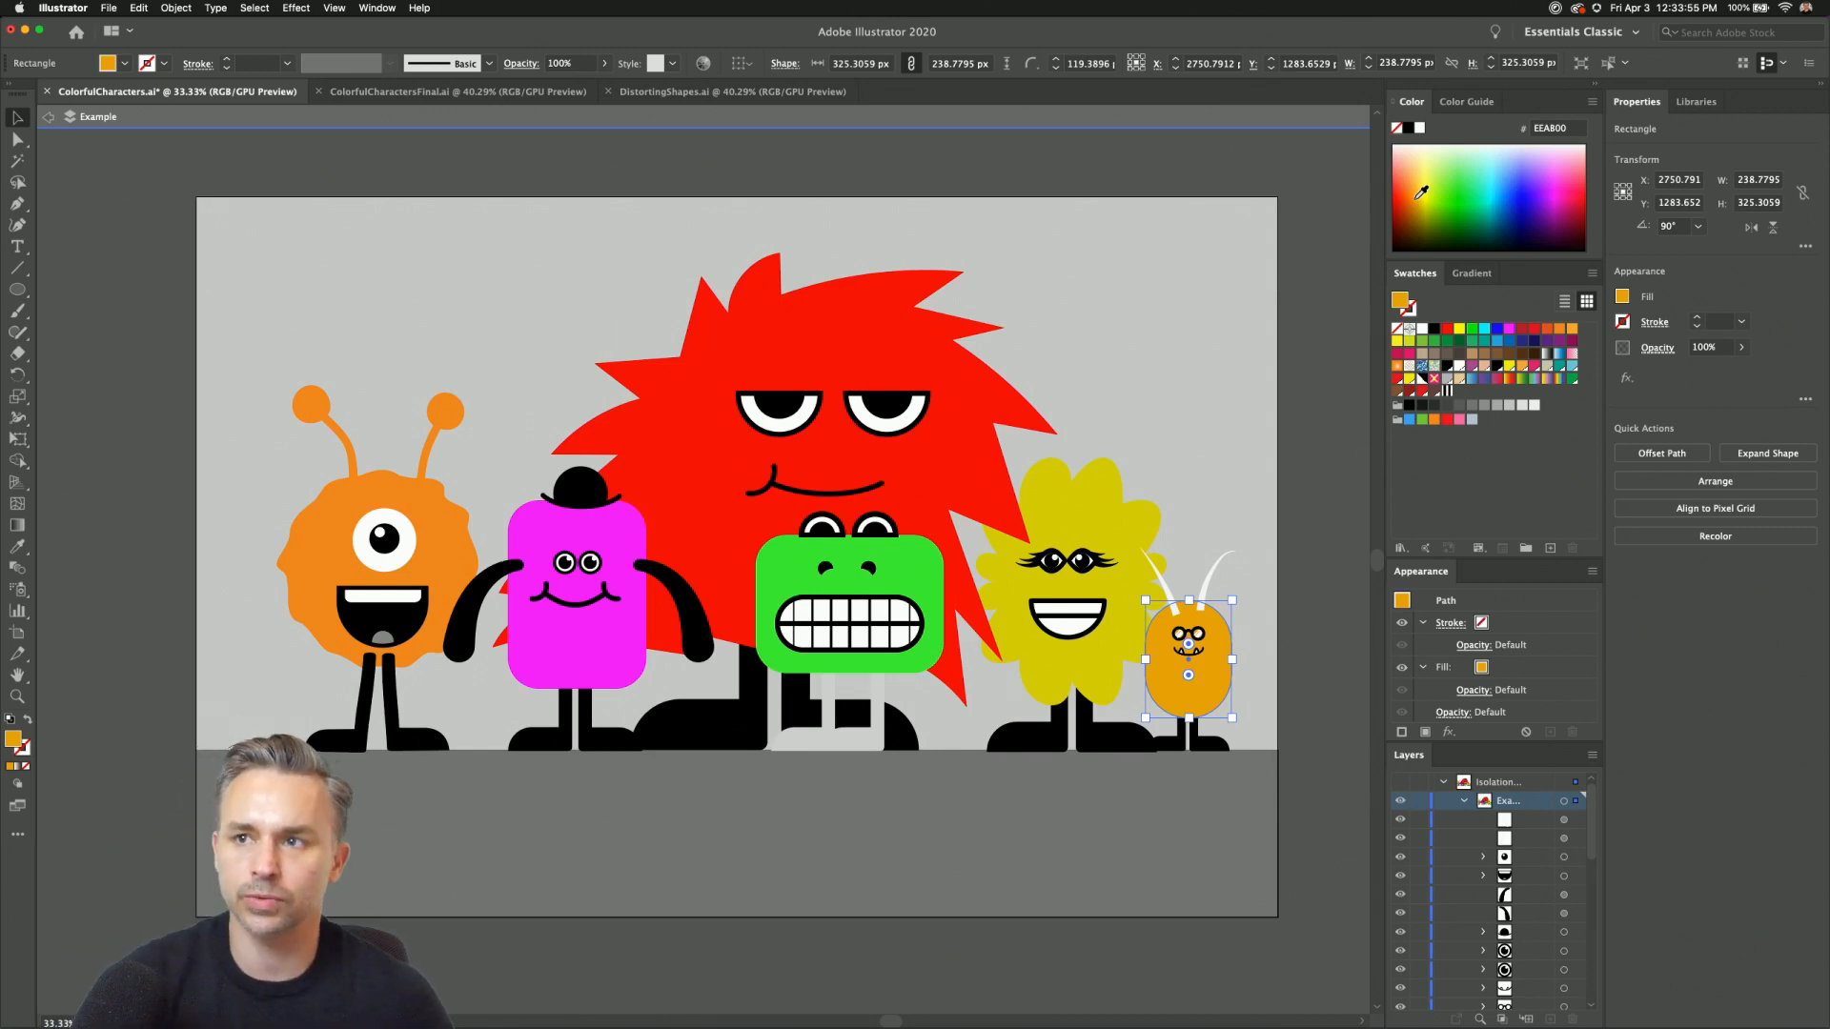
Recolor the flower-shaped character's body to olive (9E9E00) after trying brighter yellows, and deselect it.
click(1050, 494)
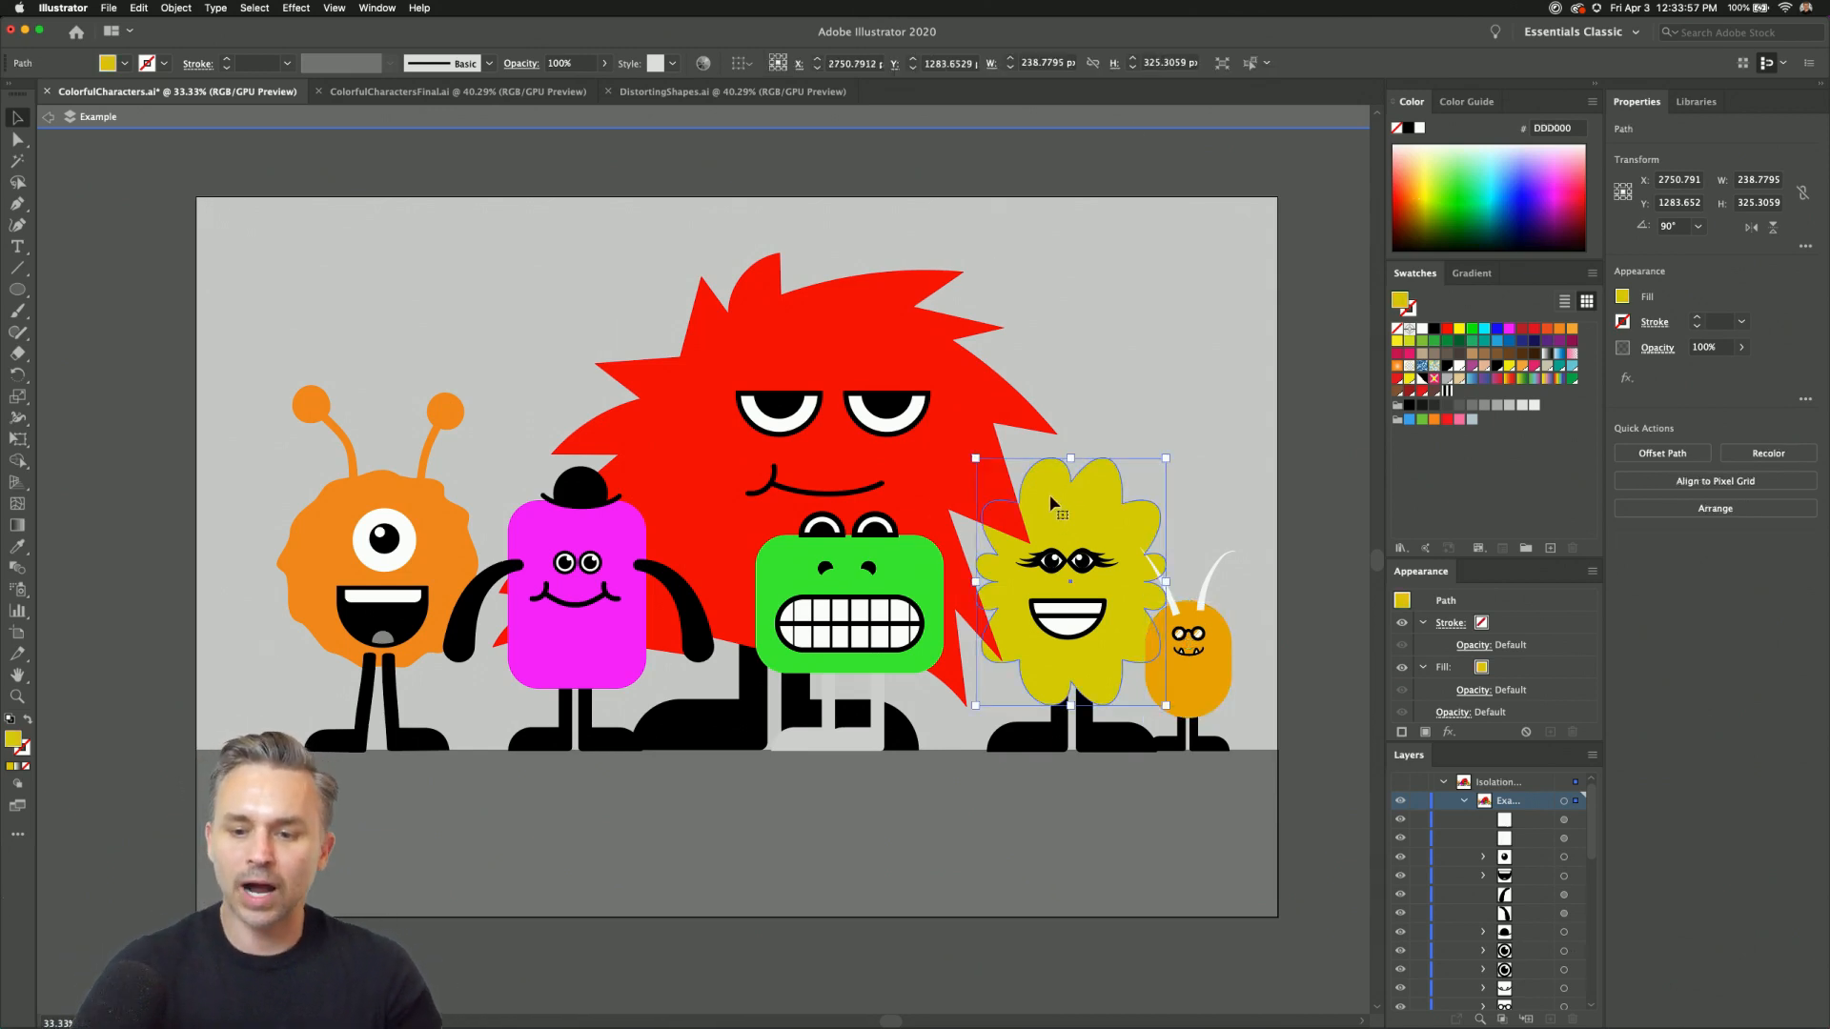
click(1429, 191)
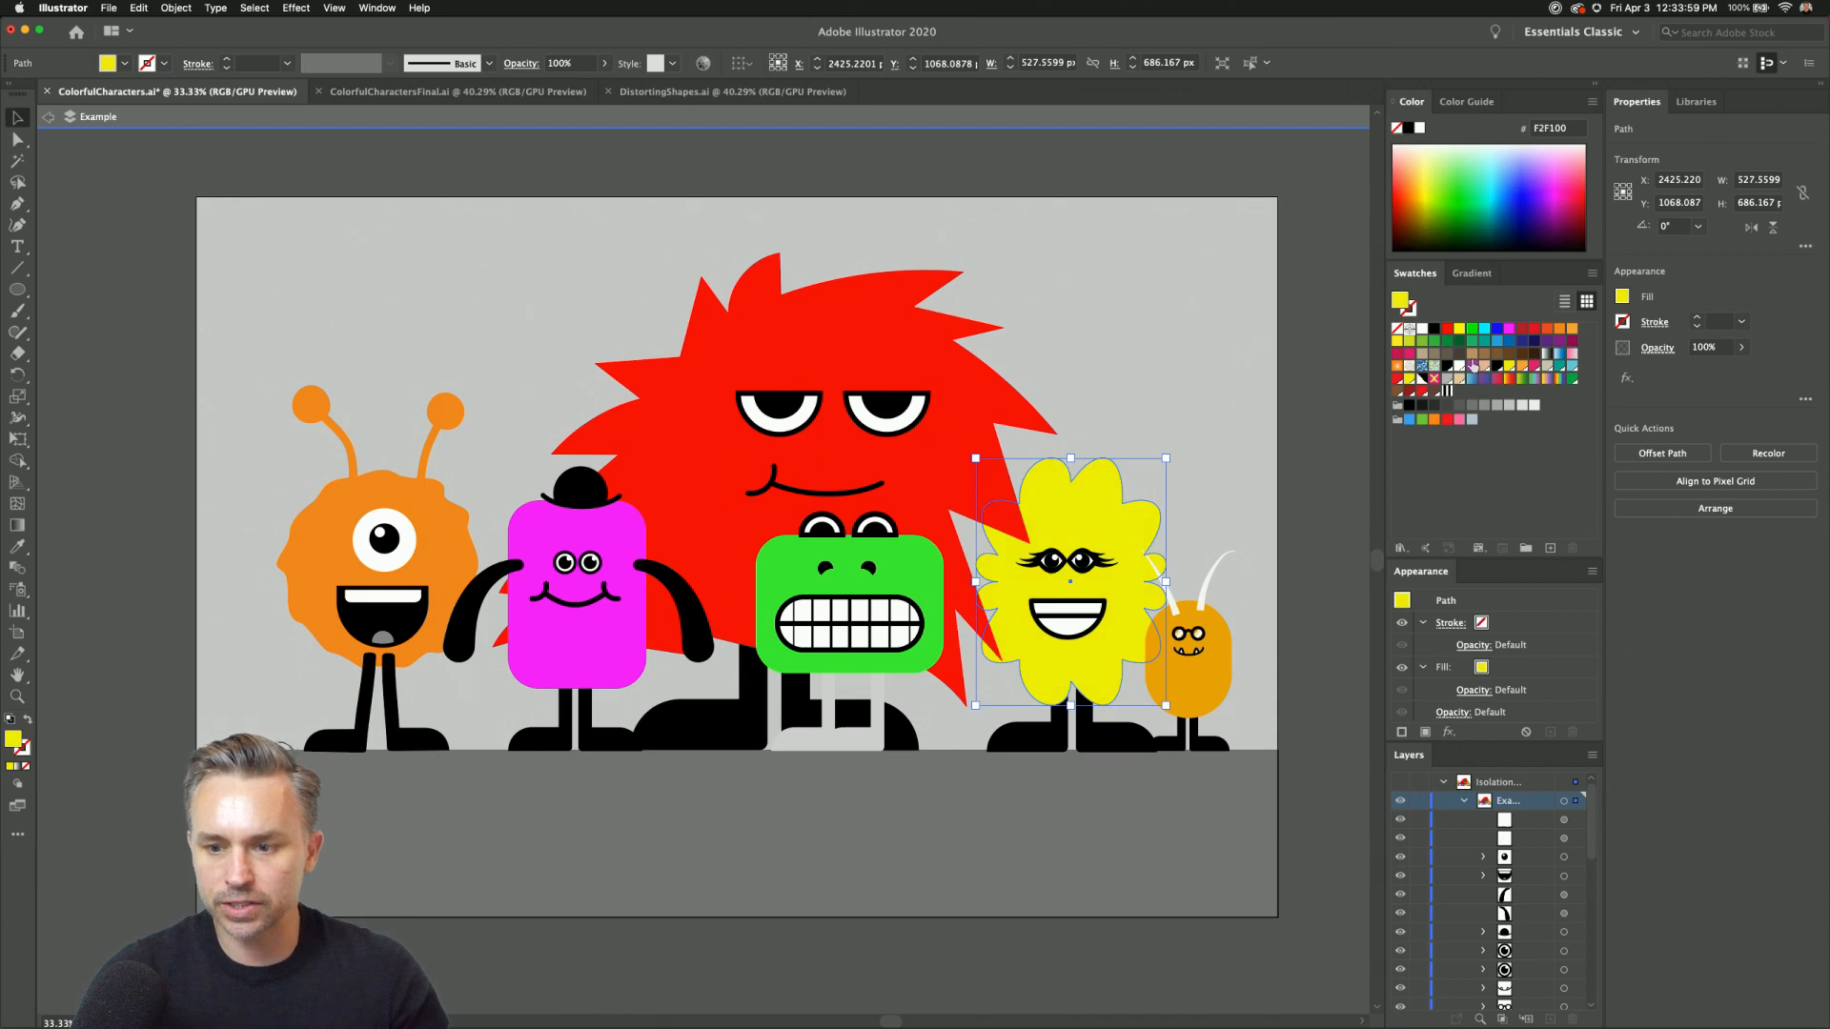
click(1459, 329)
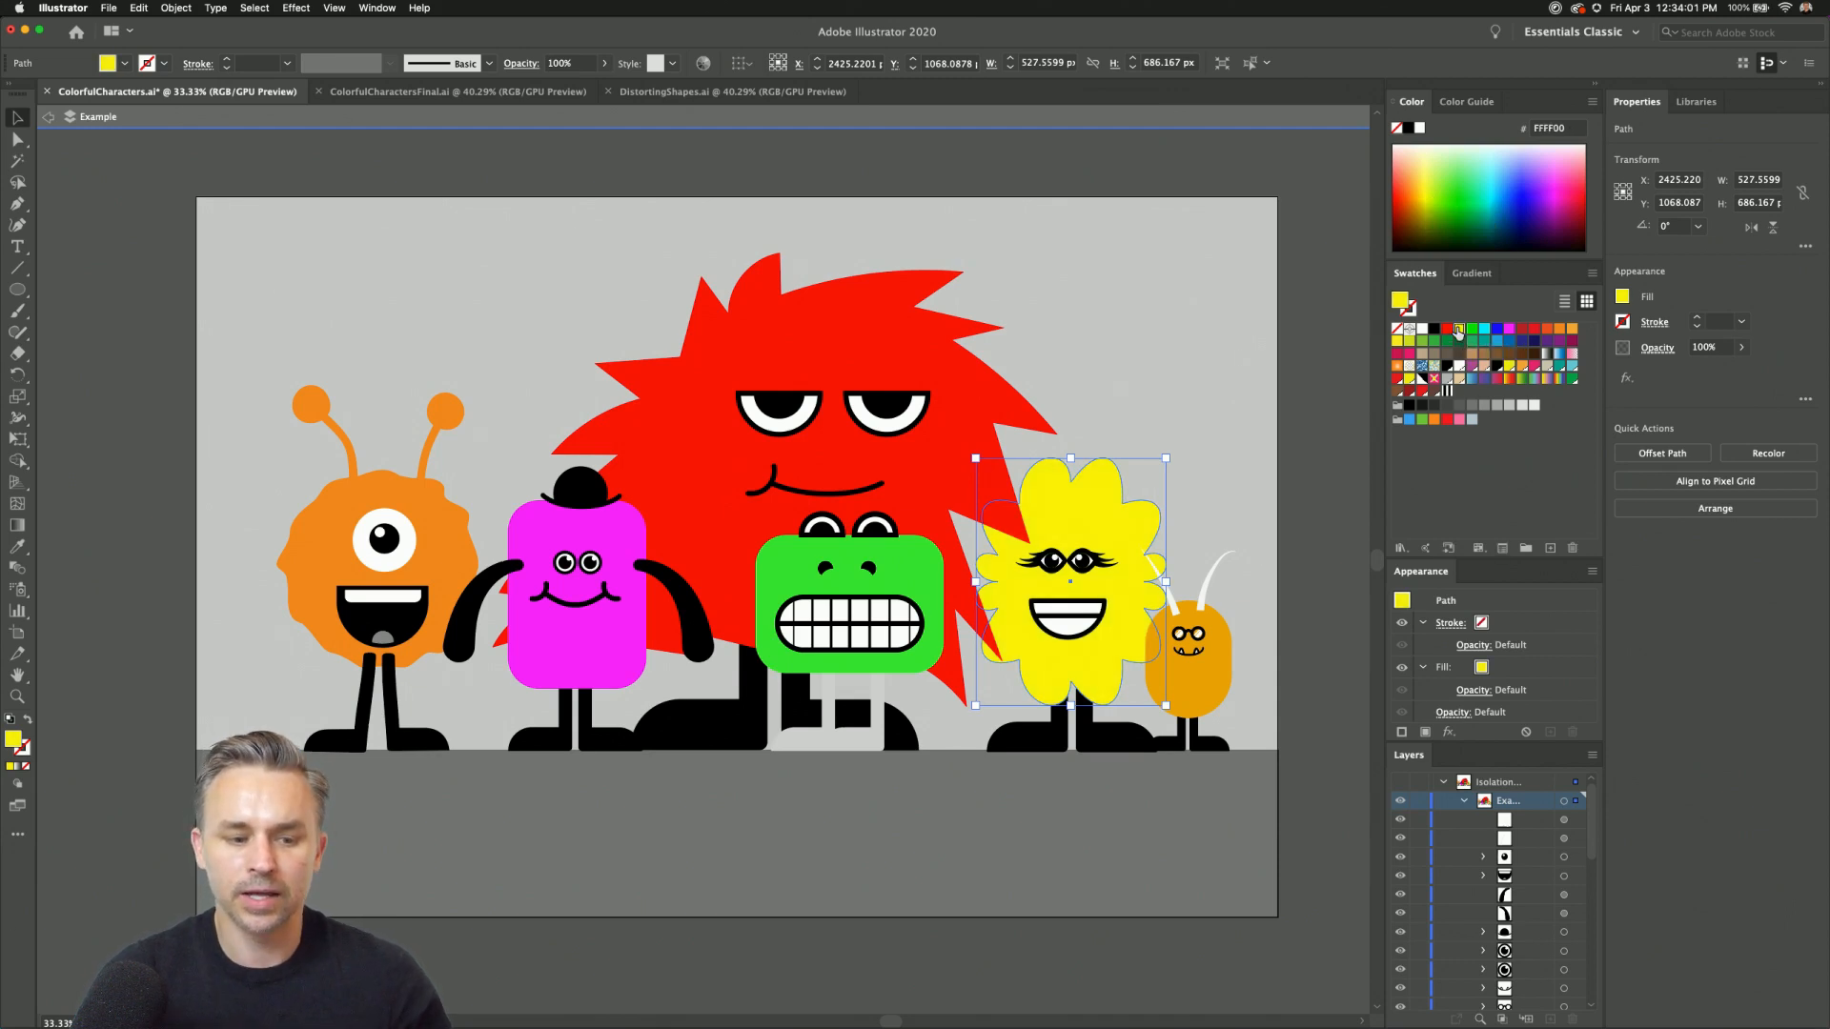
click(1408, 343)
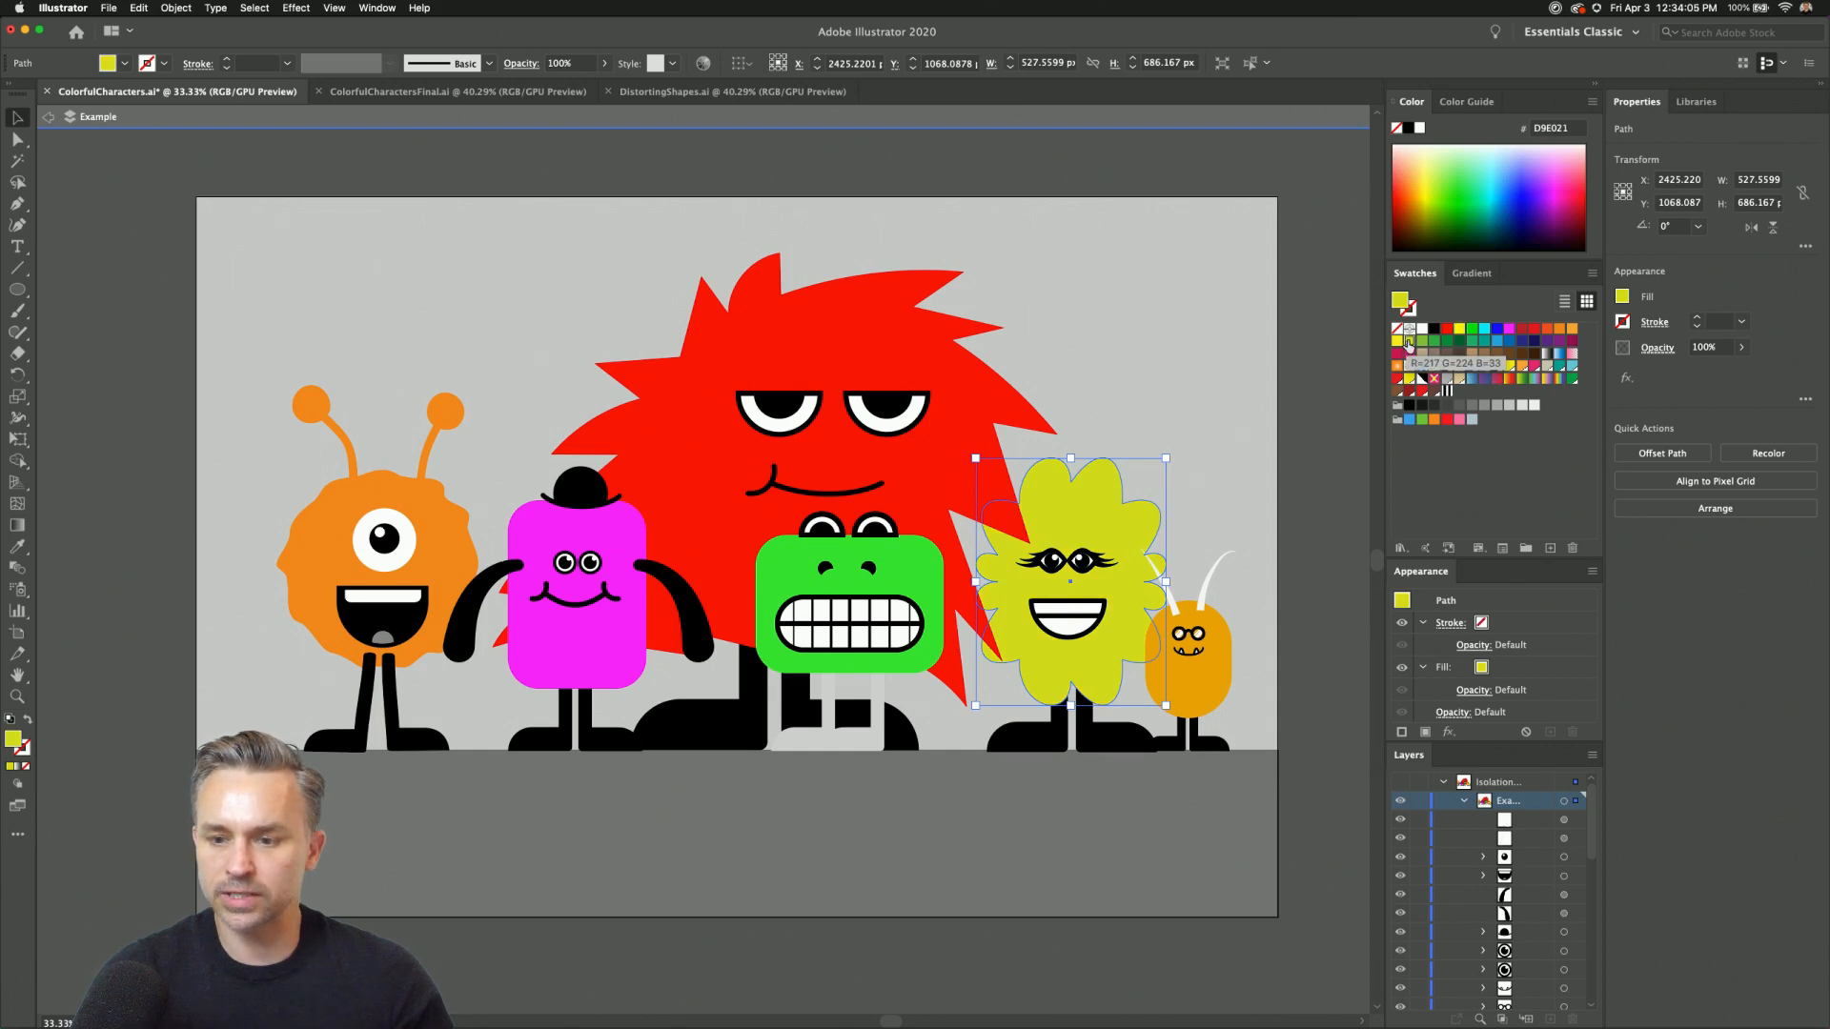
drag(1438, 191, 1432, 211)
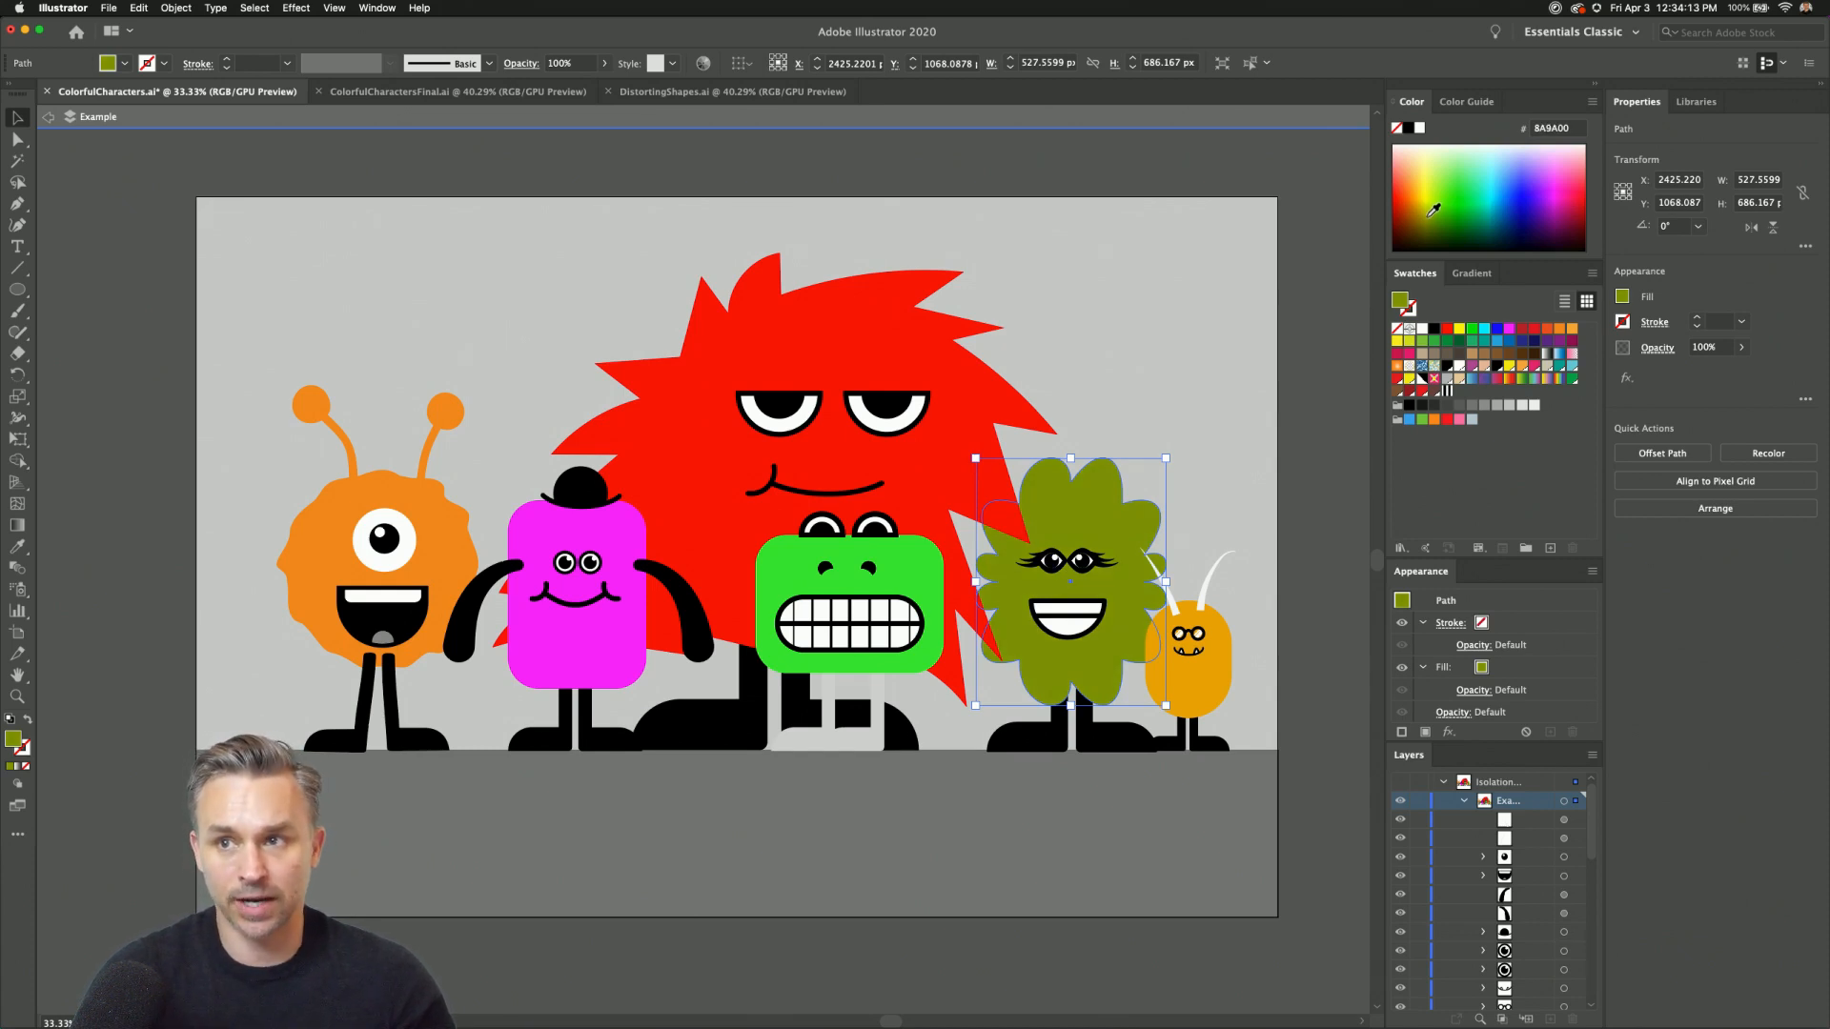
drag(1431, 213, 1430, 209)
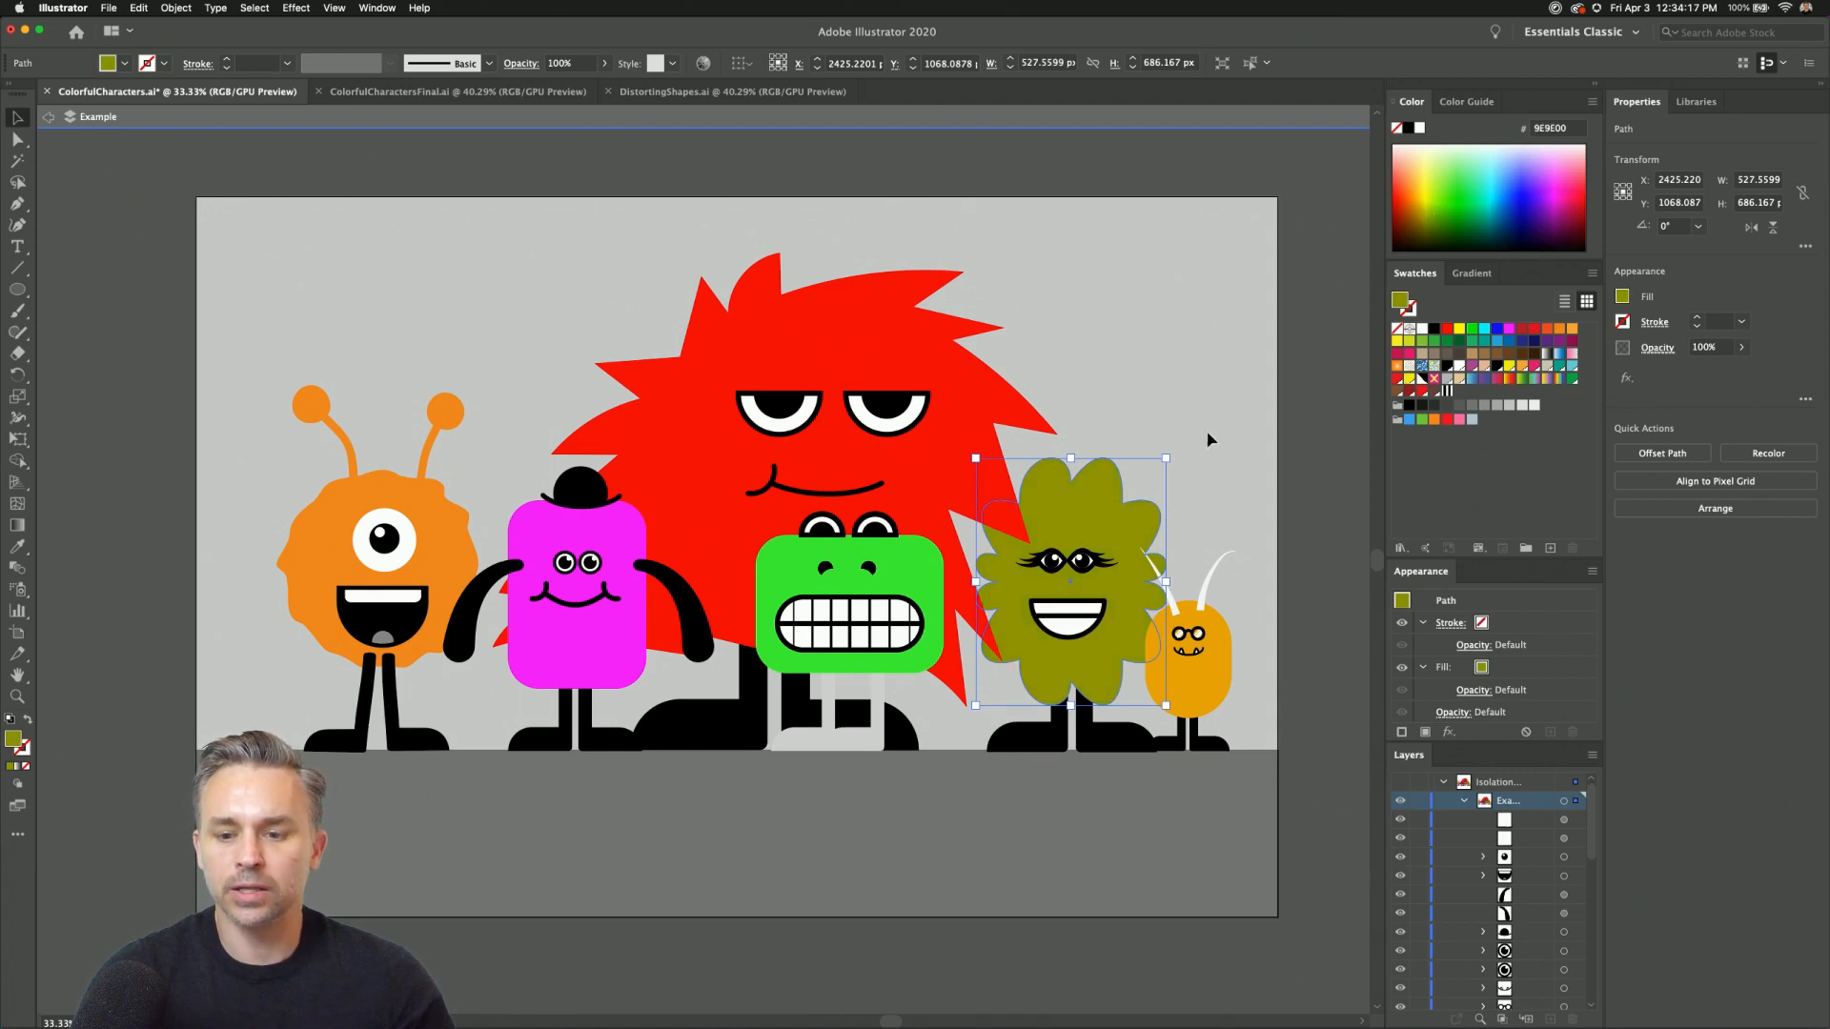
click(1294, 460)
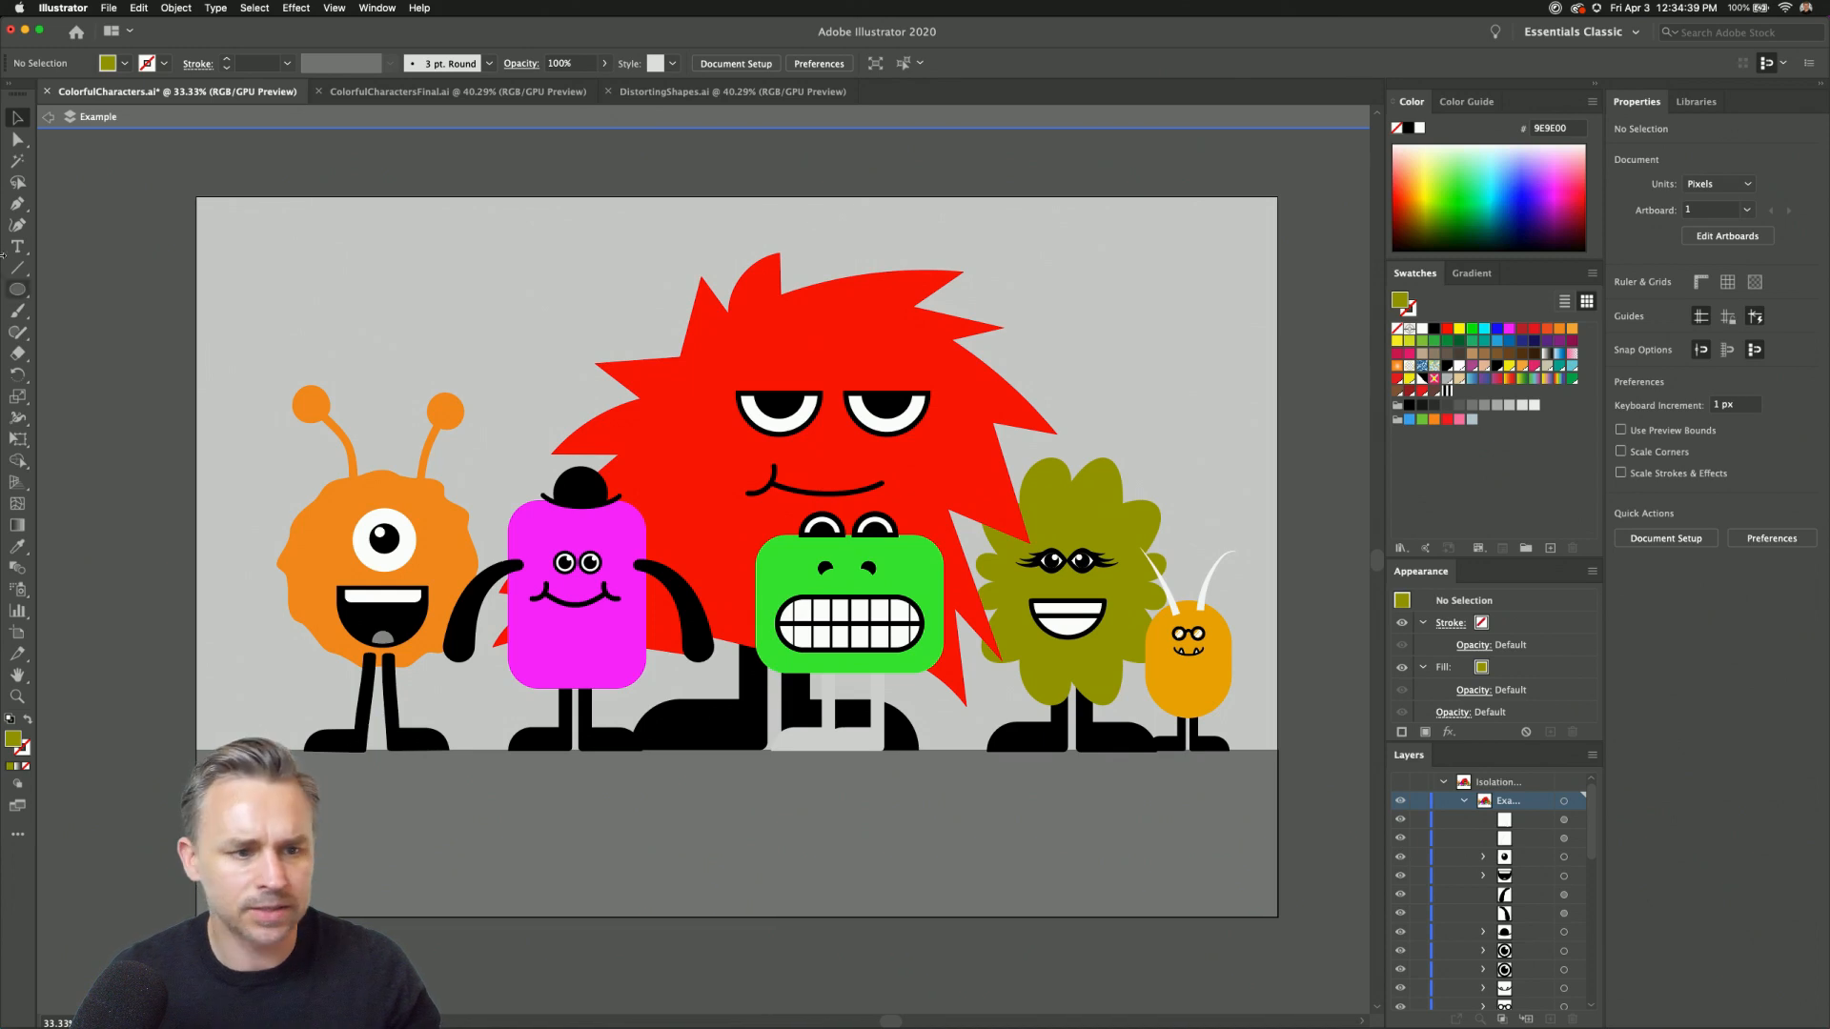
Exit isolation mode and fill the background rectangle with dark green (009245) after trying red and orange swatches.
click(48, 117)
click(305, 256)
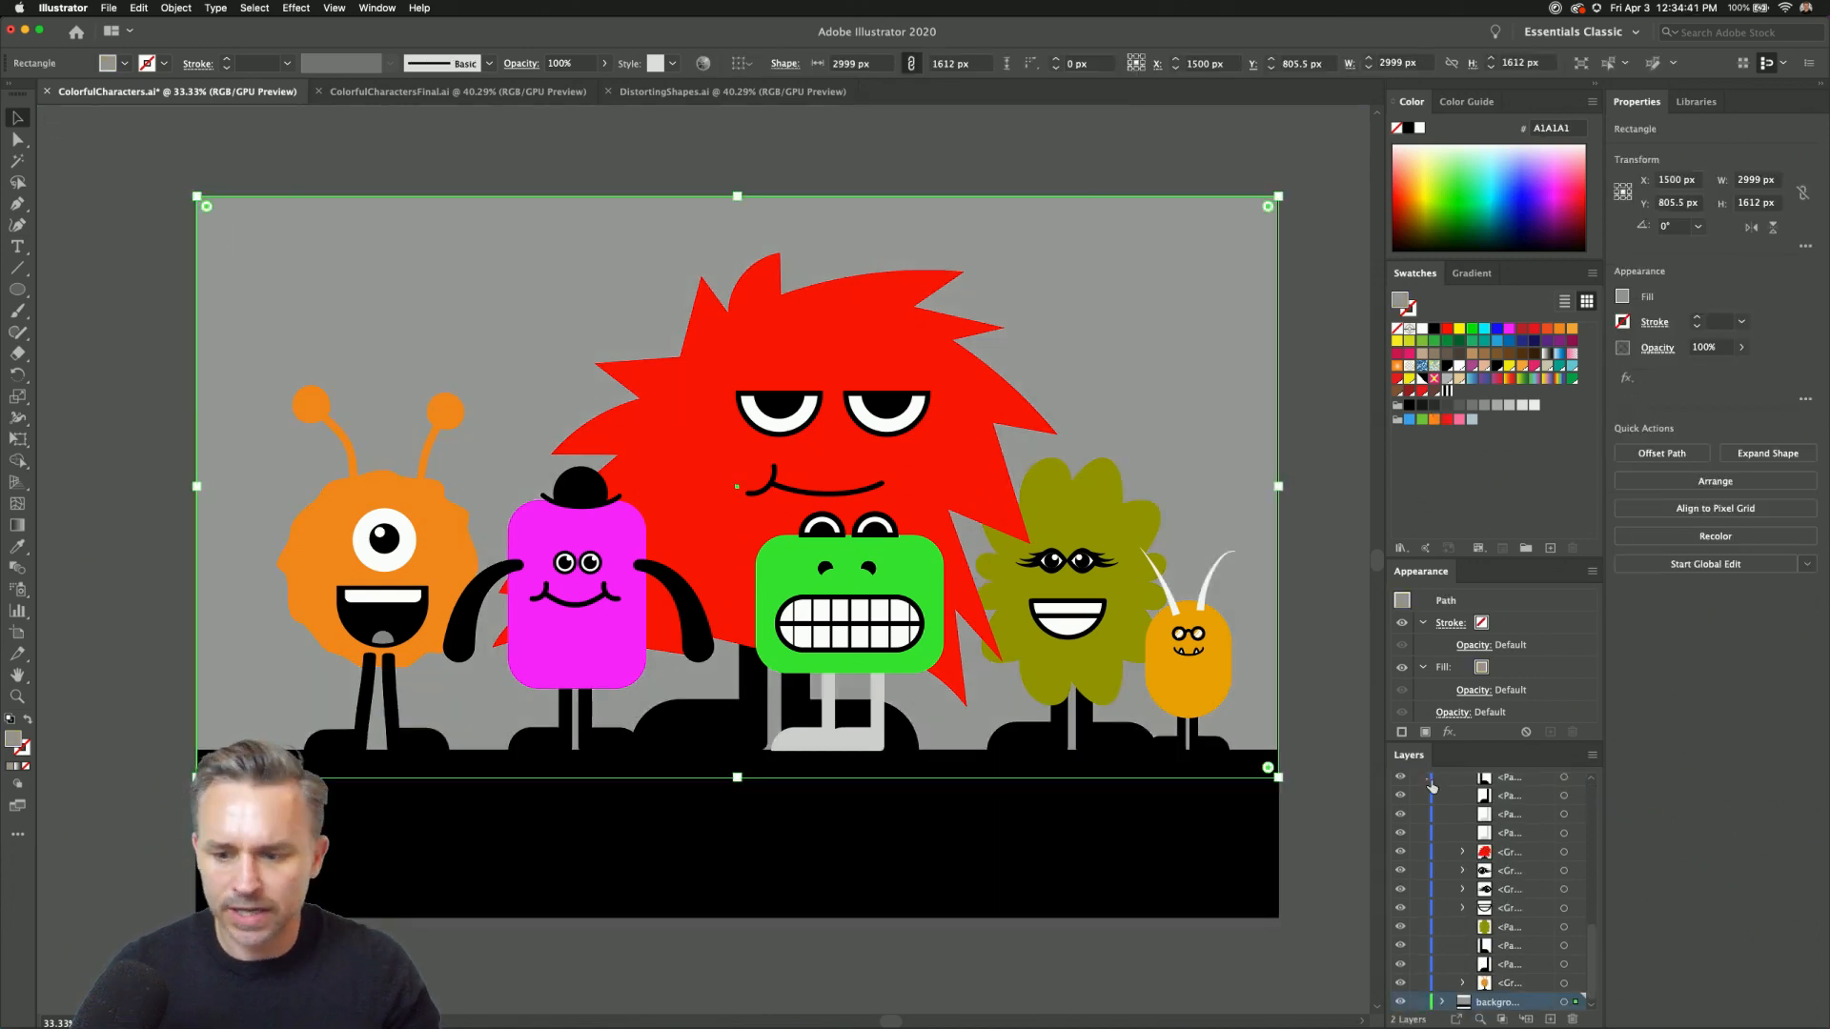
click(1528, 329)
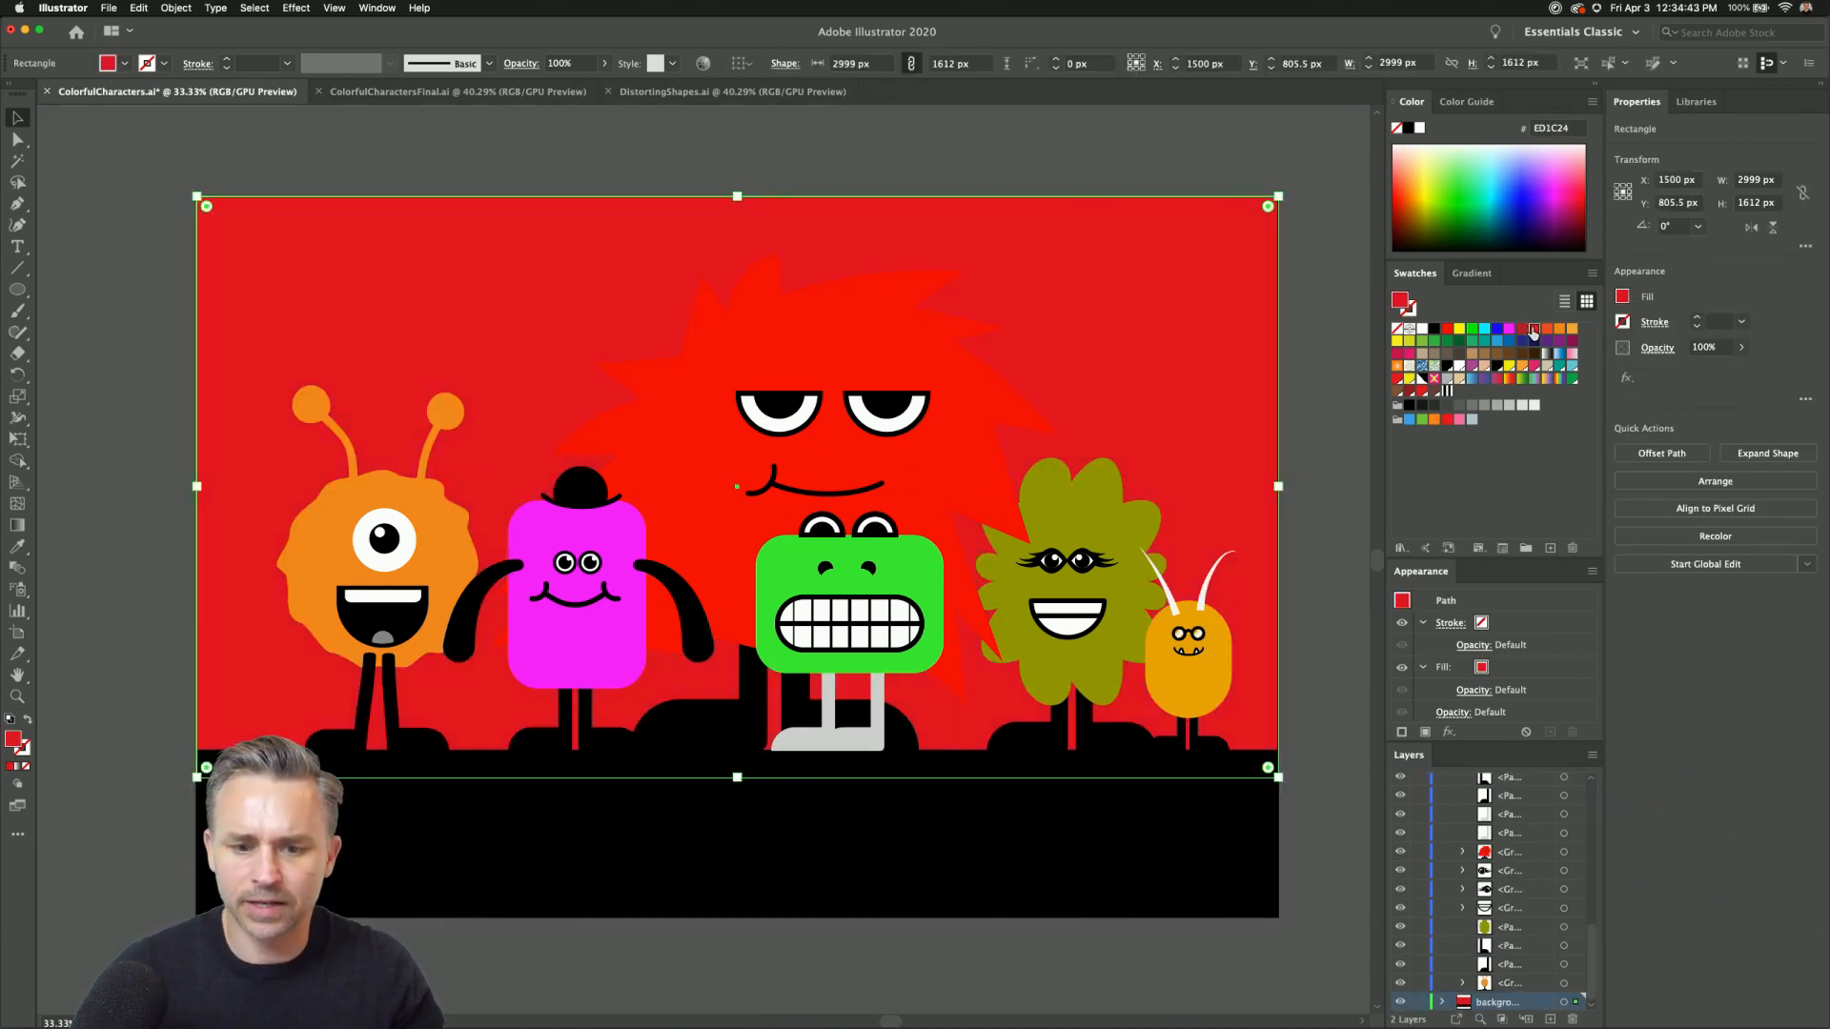
click(1571, 329)
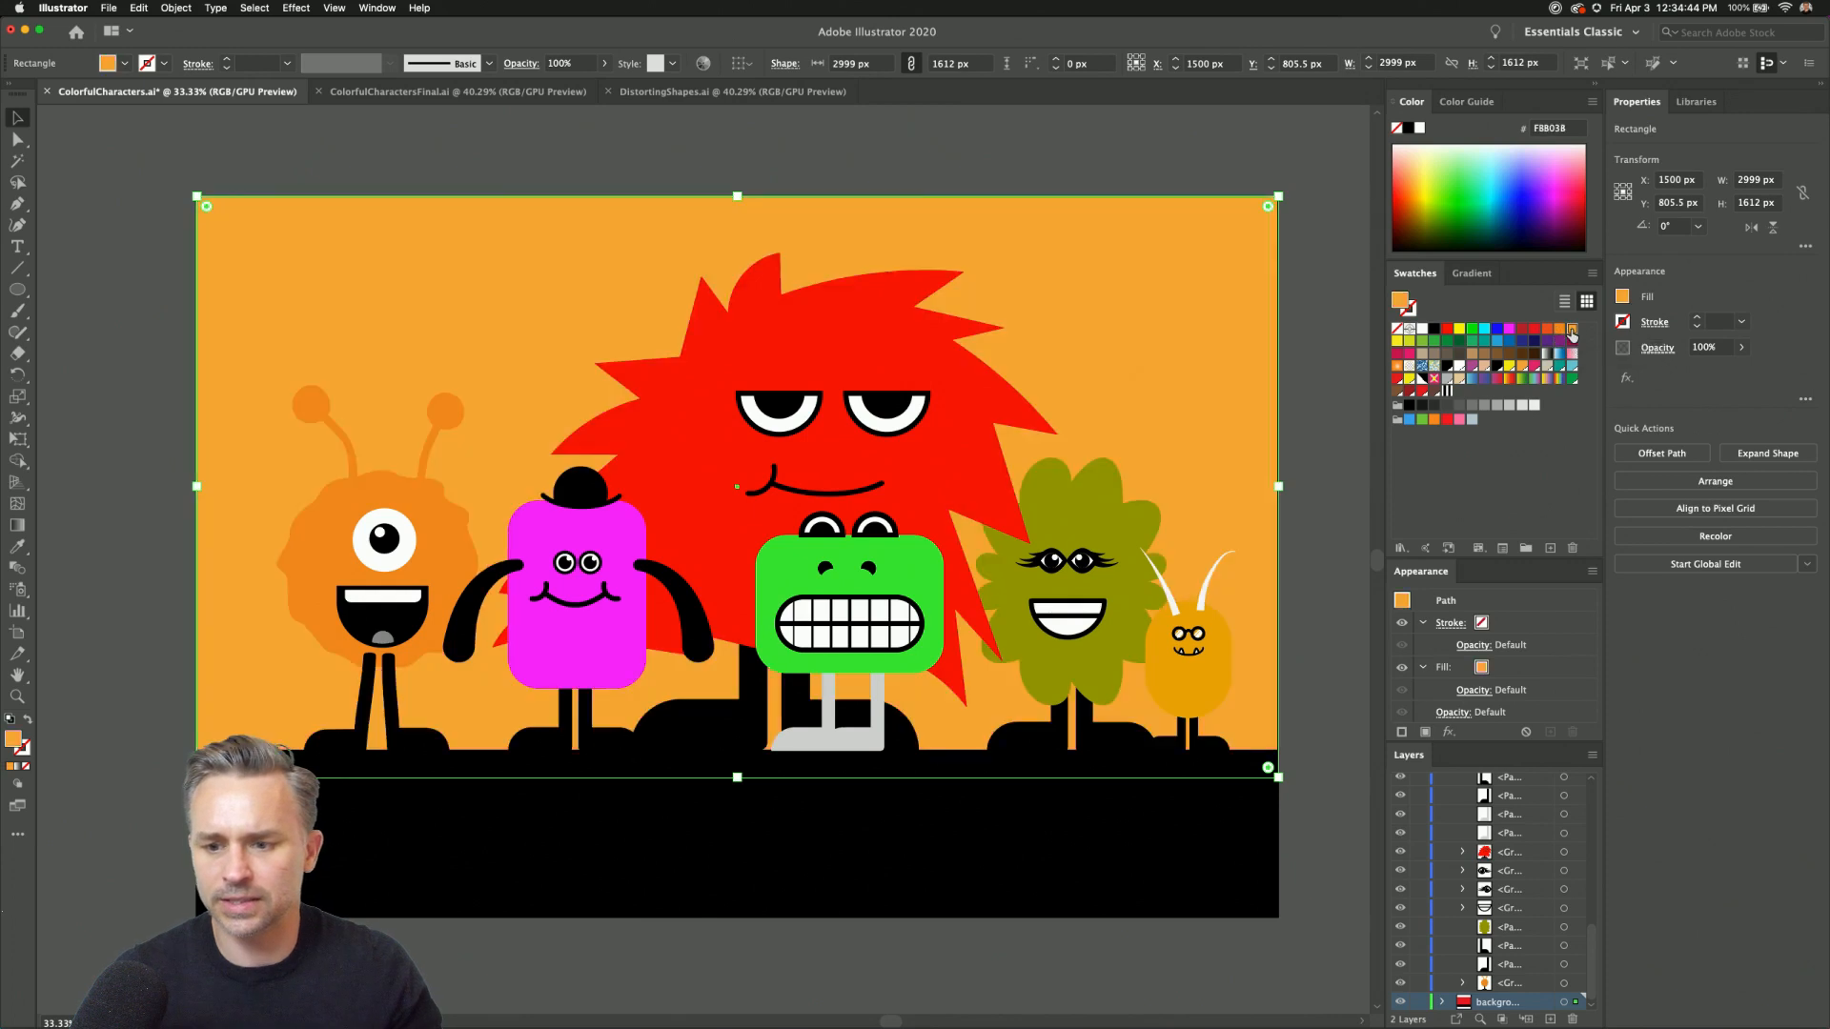
click(1446, 341)
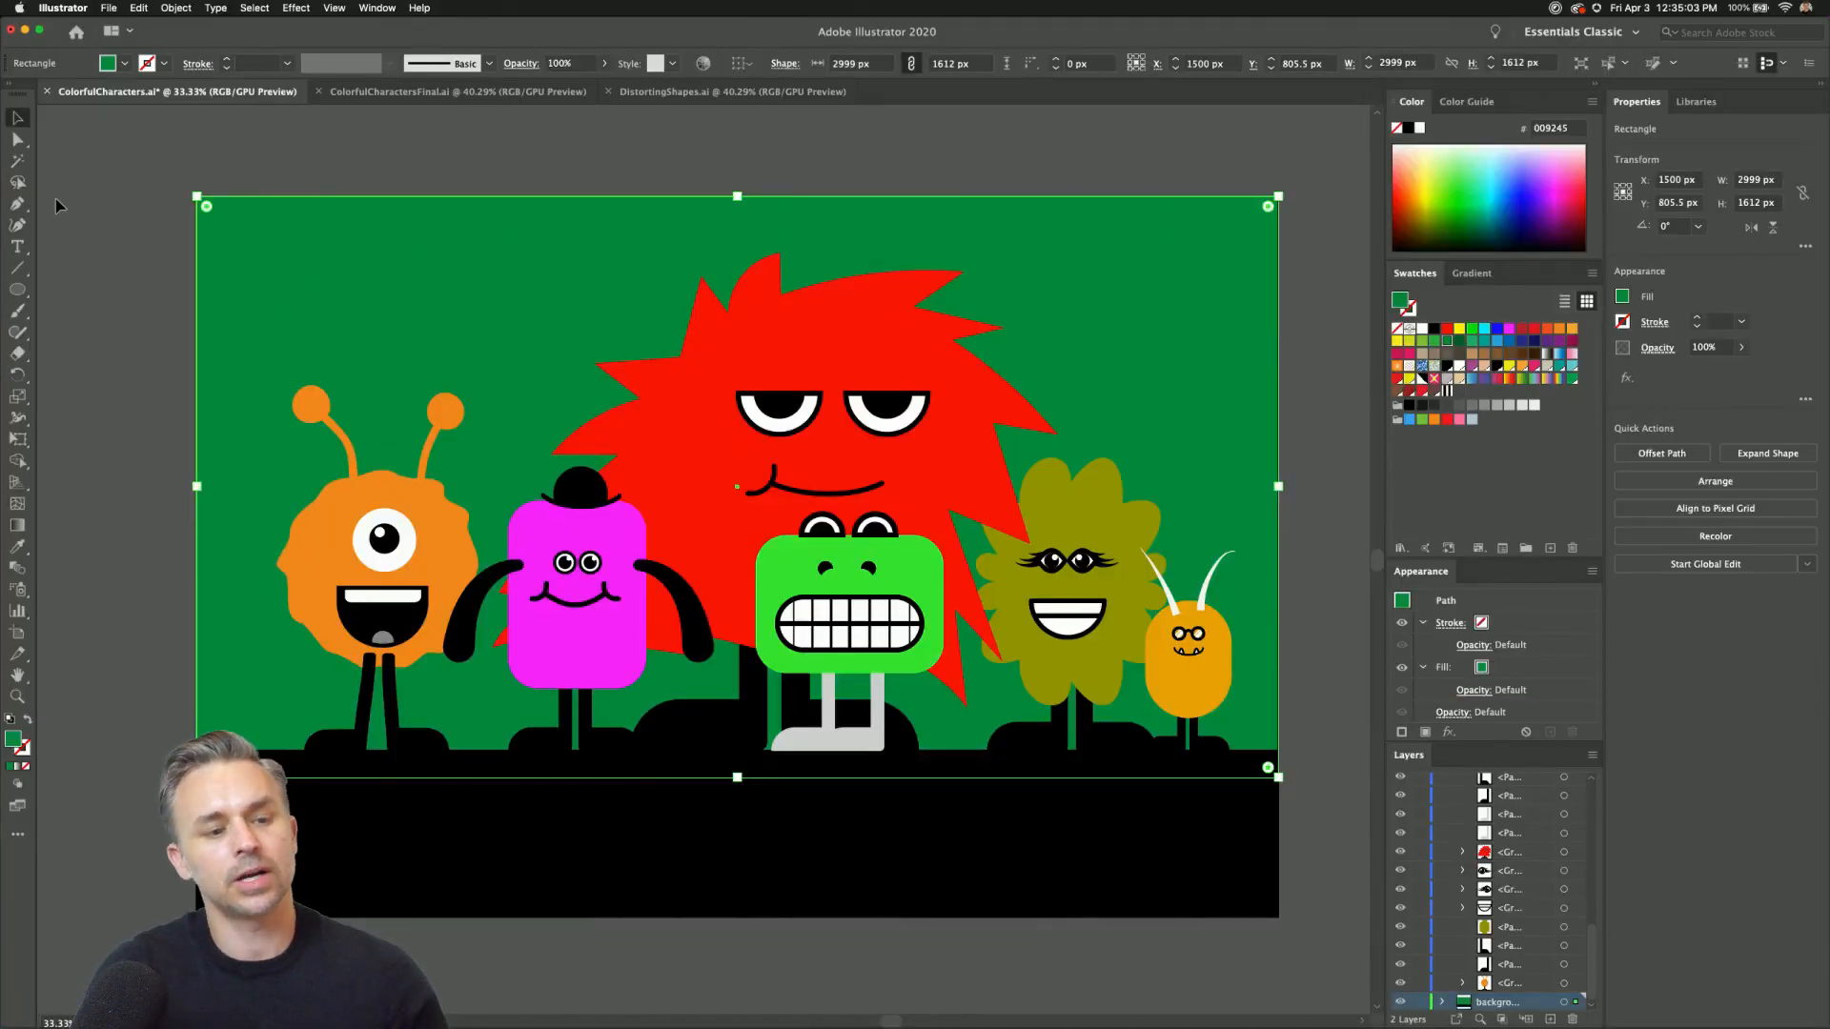
click(97, 219)
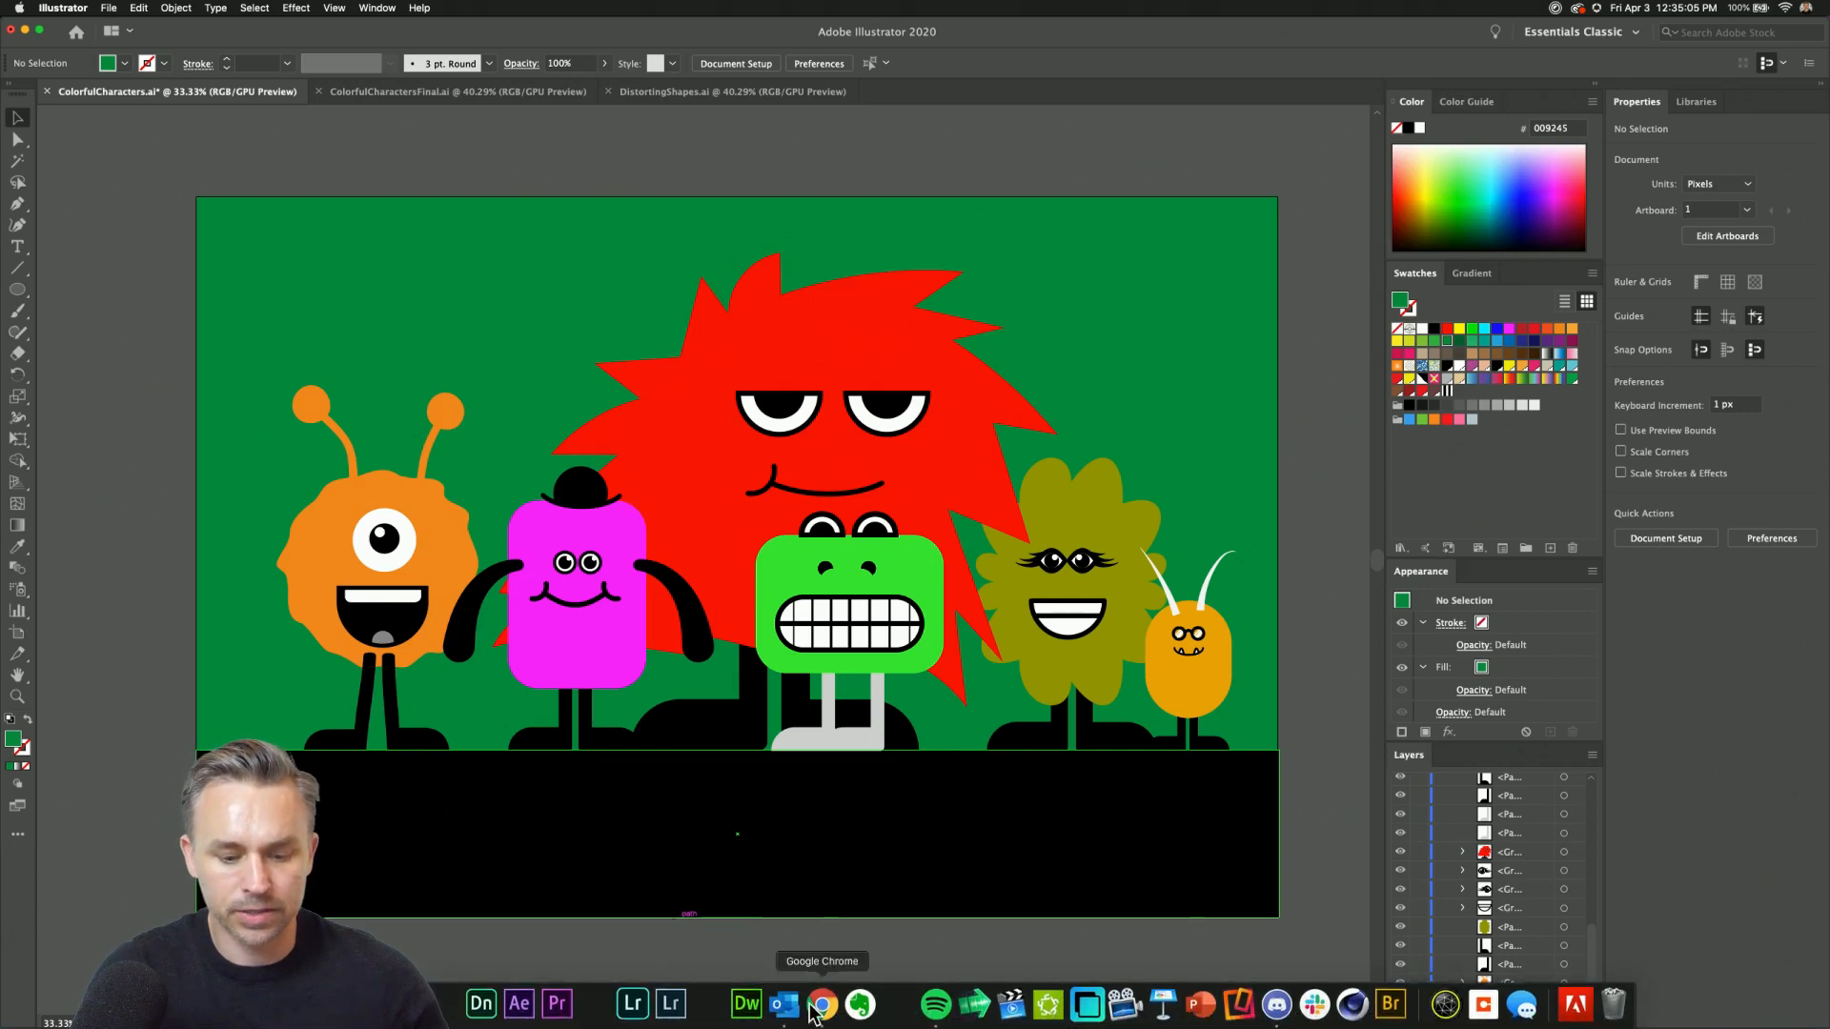
Switch to Google Chrome, bring up the Adobe Color wheel page and highlight its address, color.adobe.com/create.
click(823, 1012)
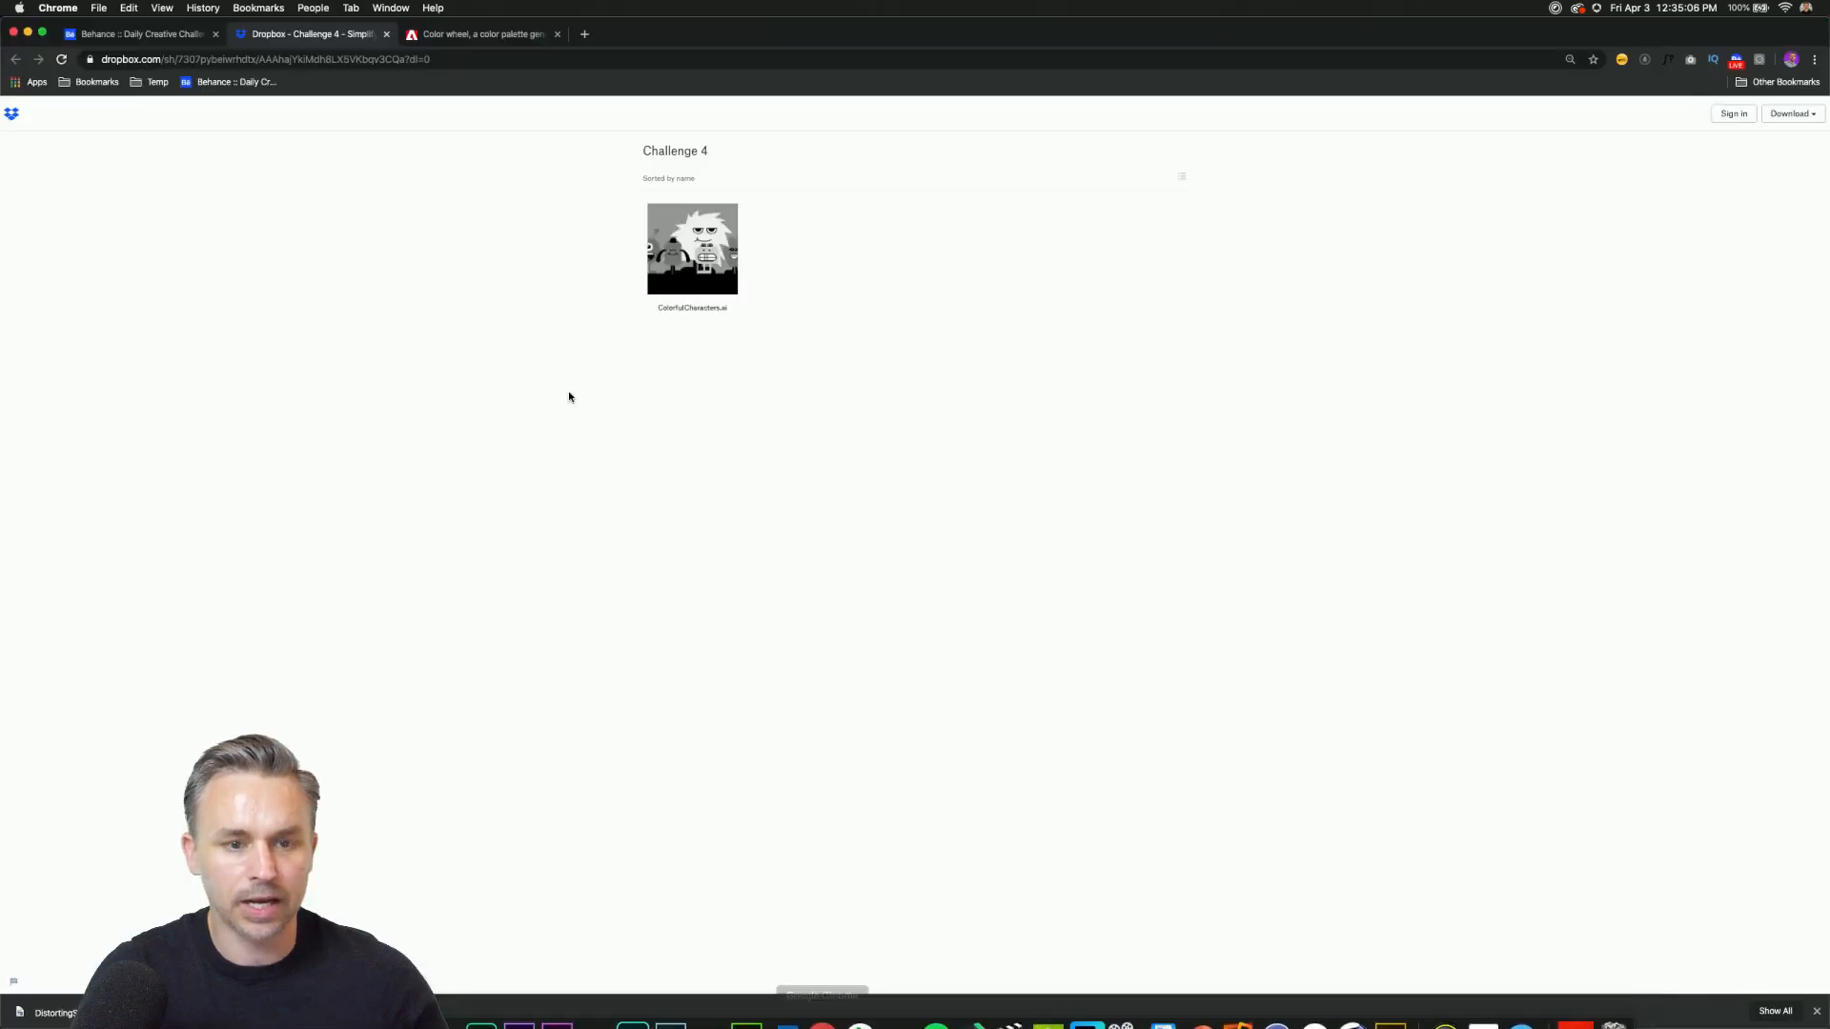
click(107, 38)
click(450, 40)
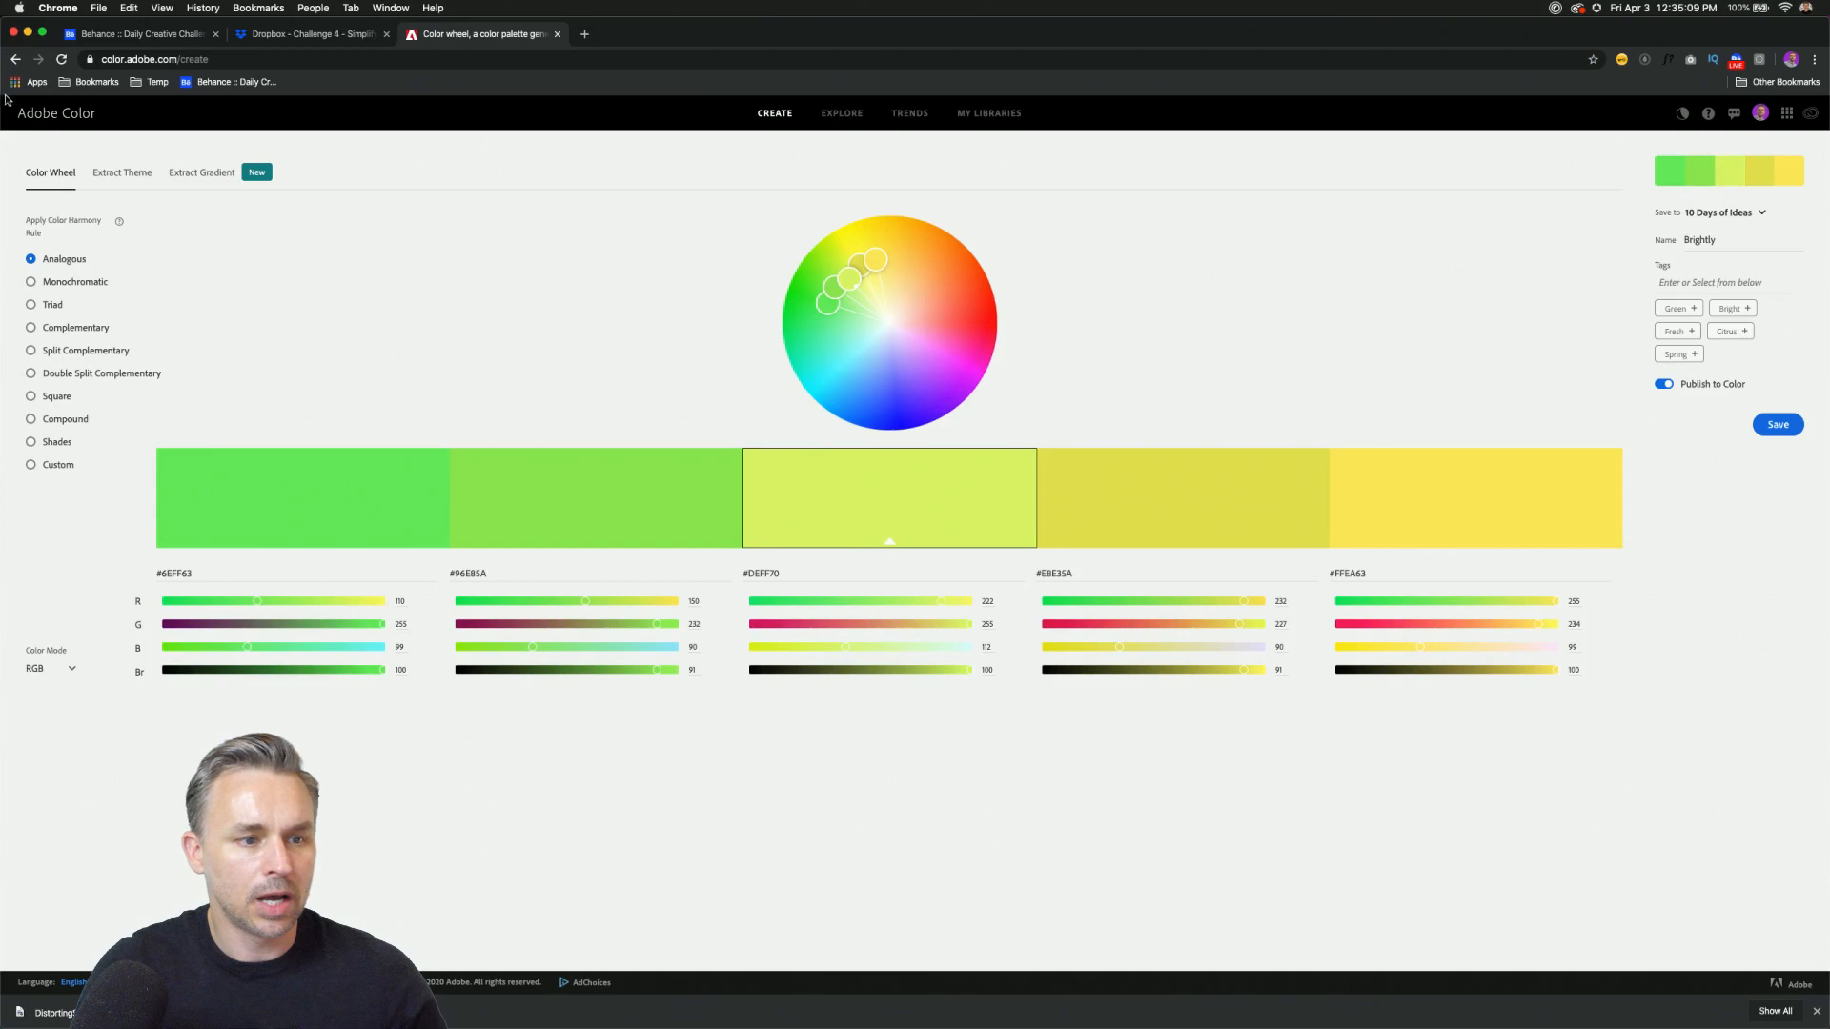
click(241, 60)
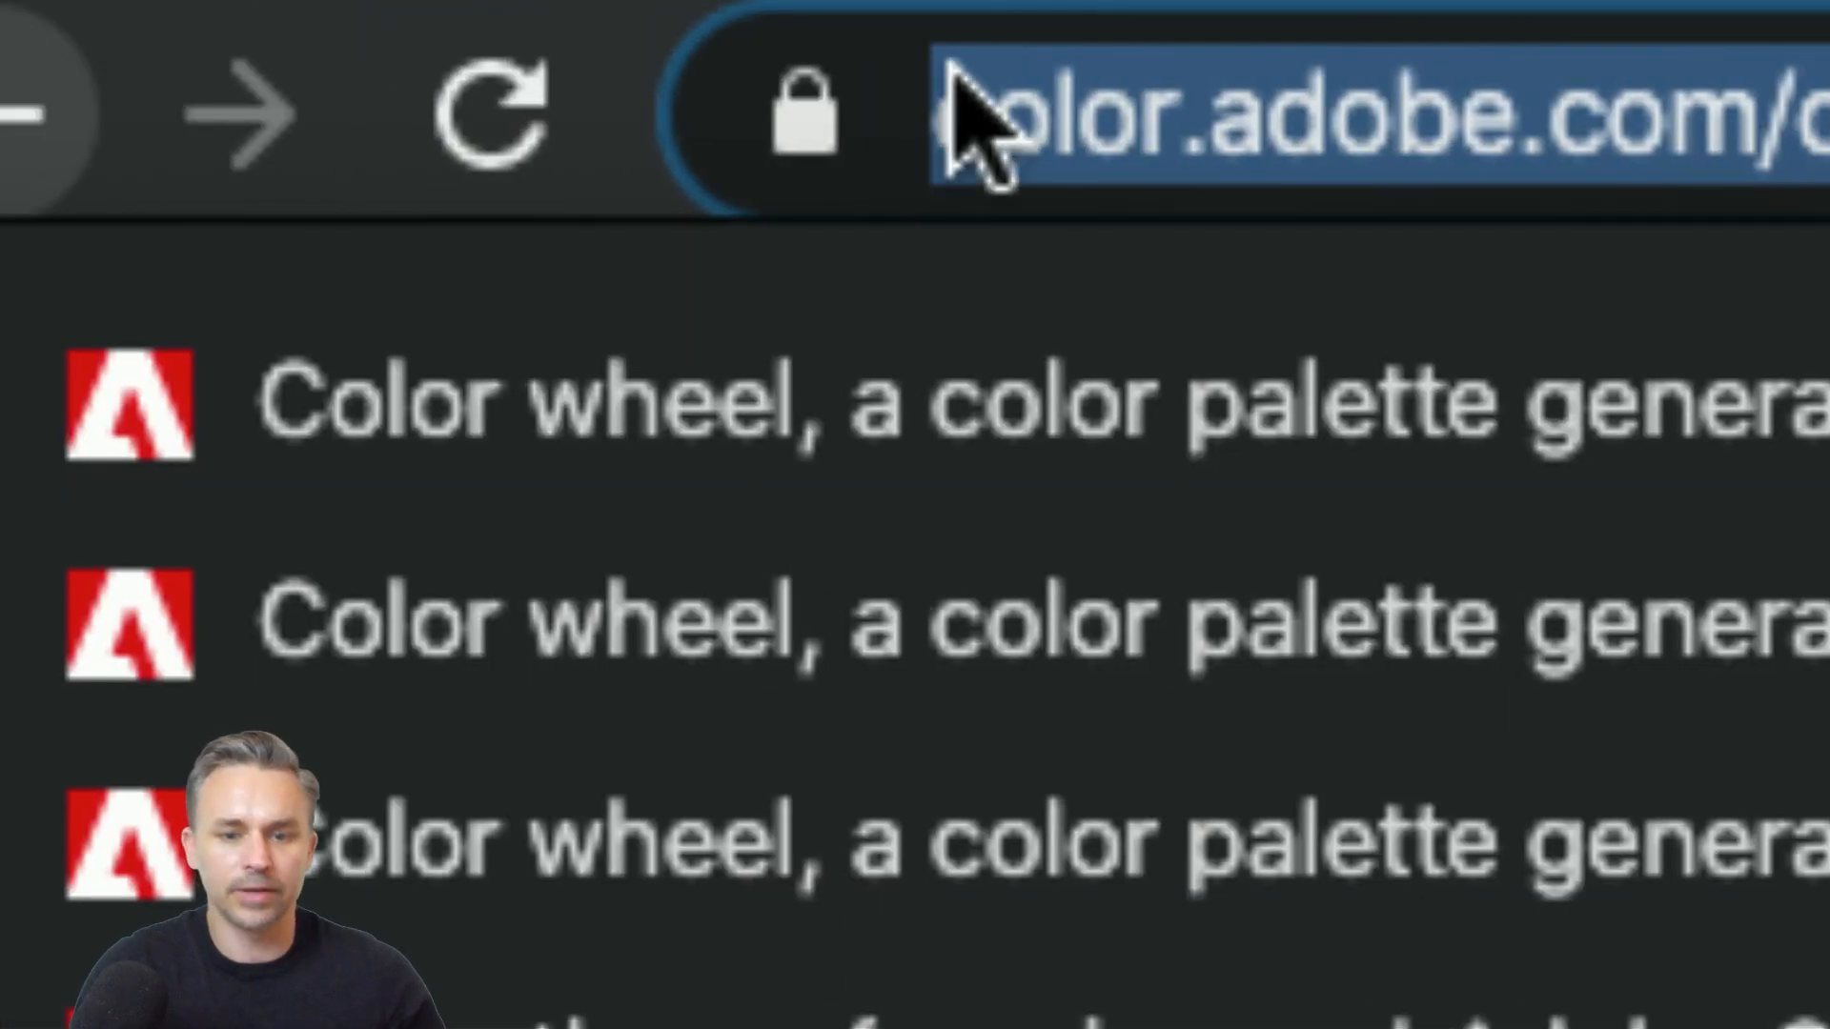
key(Escape)
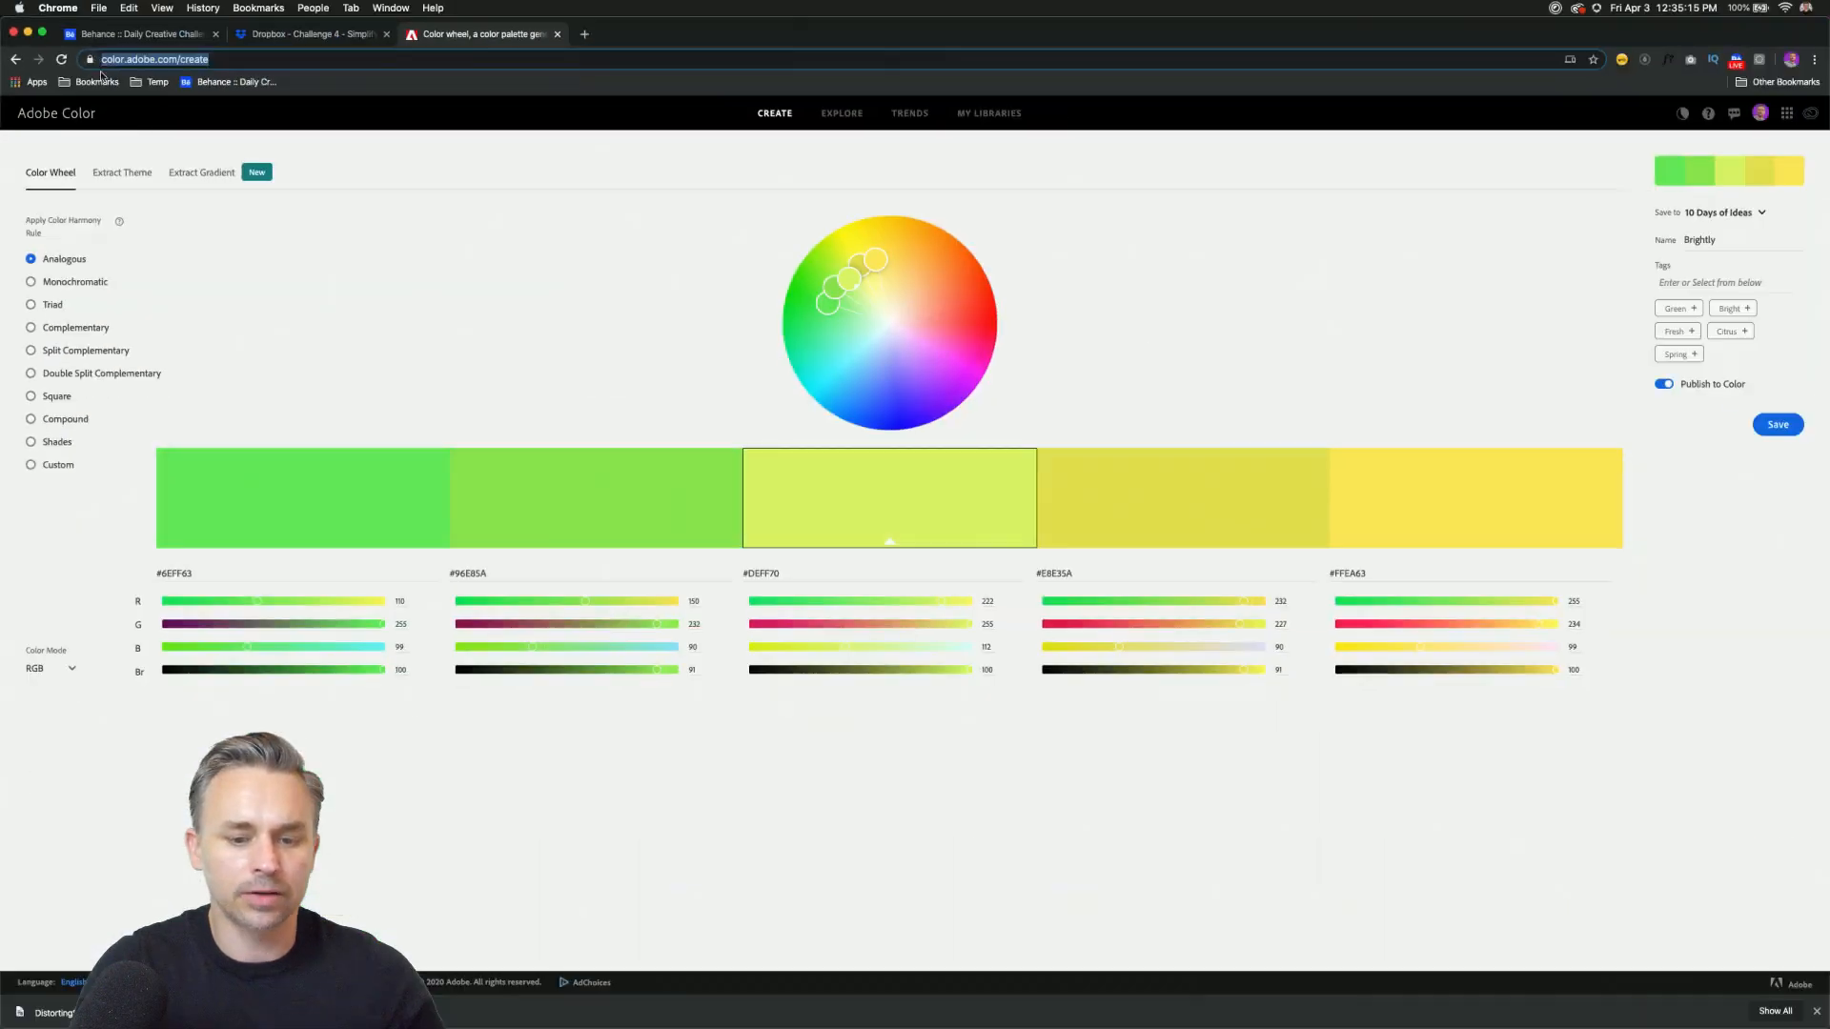
click(645, 371)
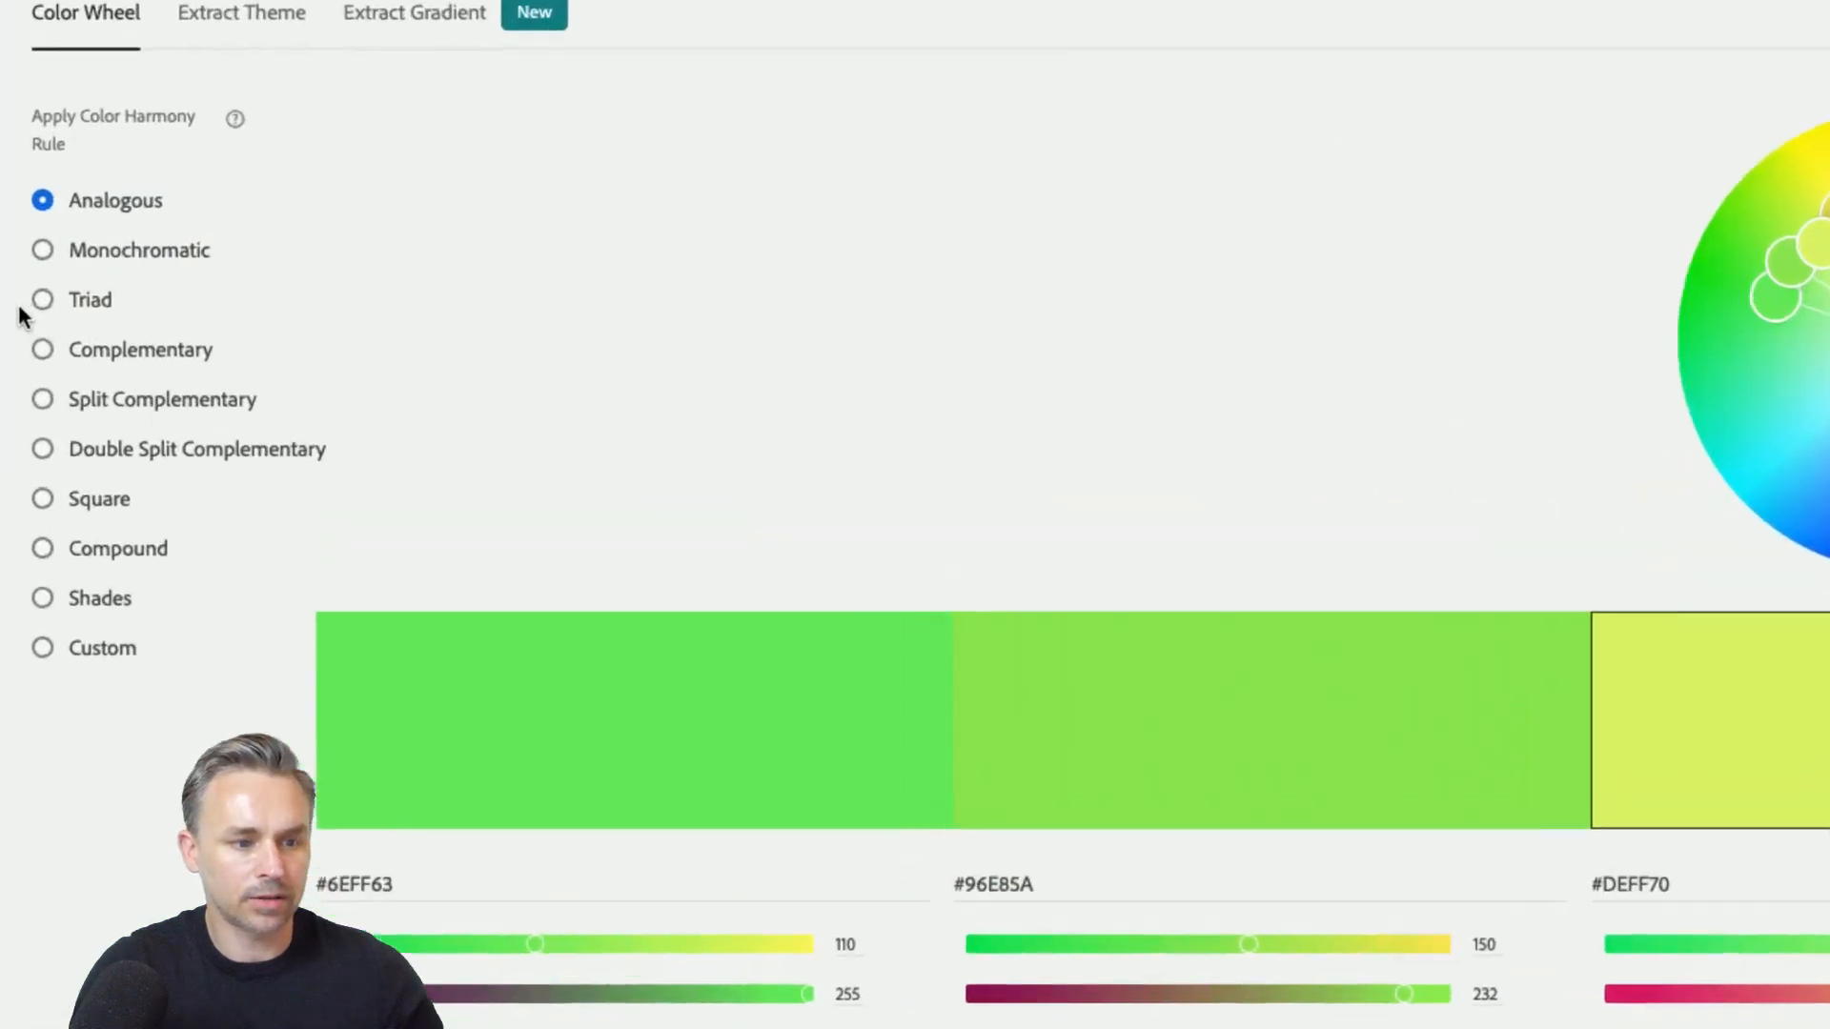
Apply the Complementary harmony rule and move the color handles around the wheel to explore opposing color pairs.
click(51, 370)
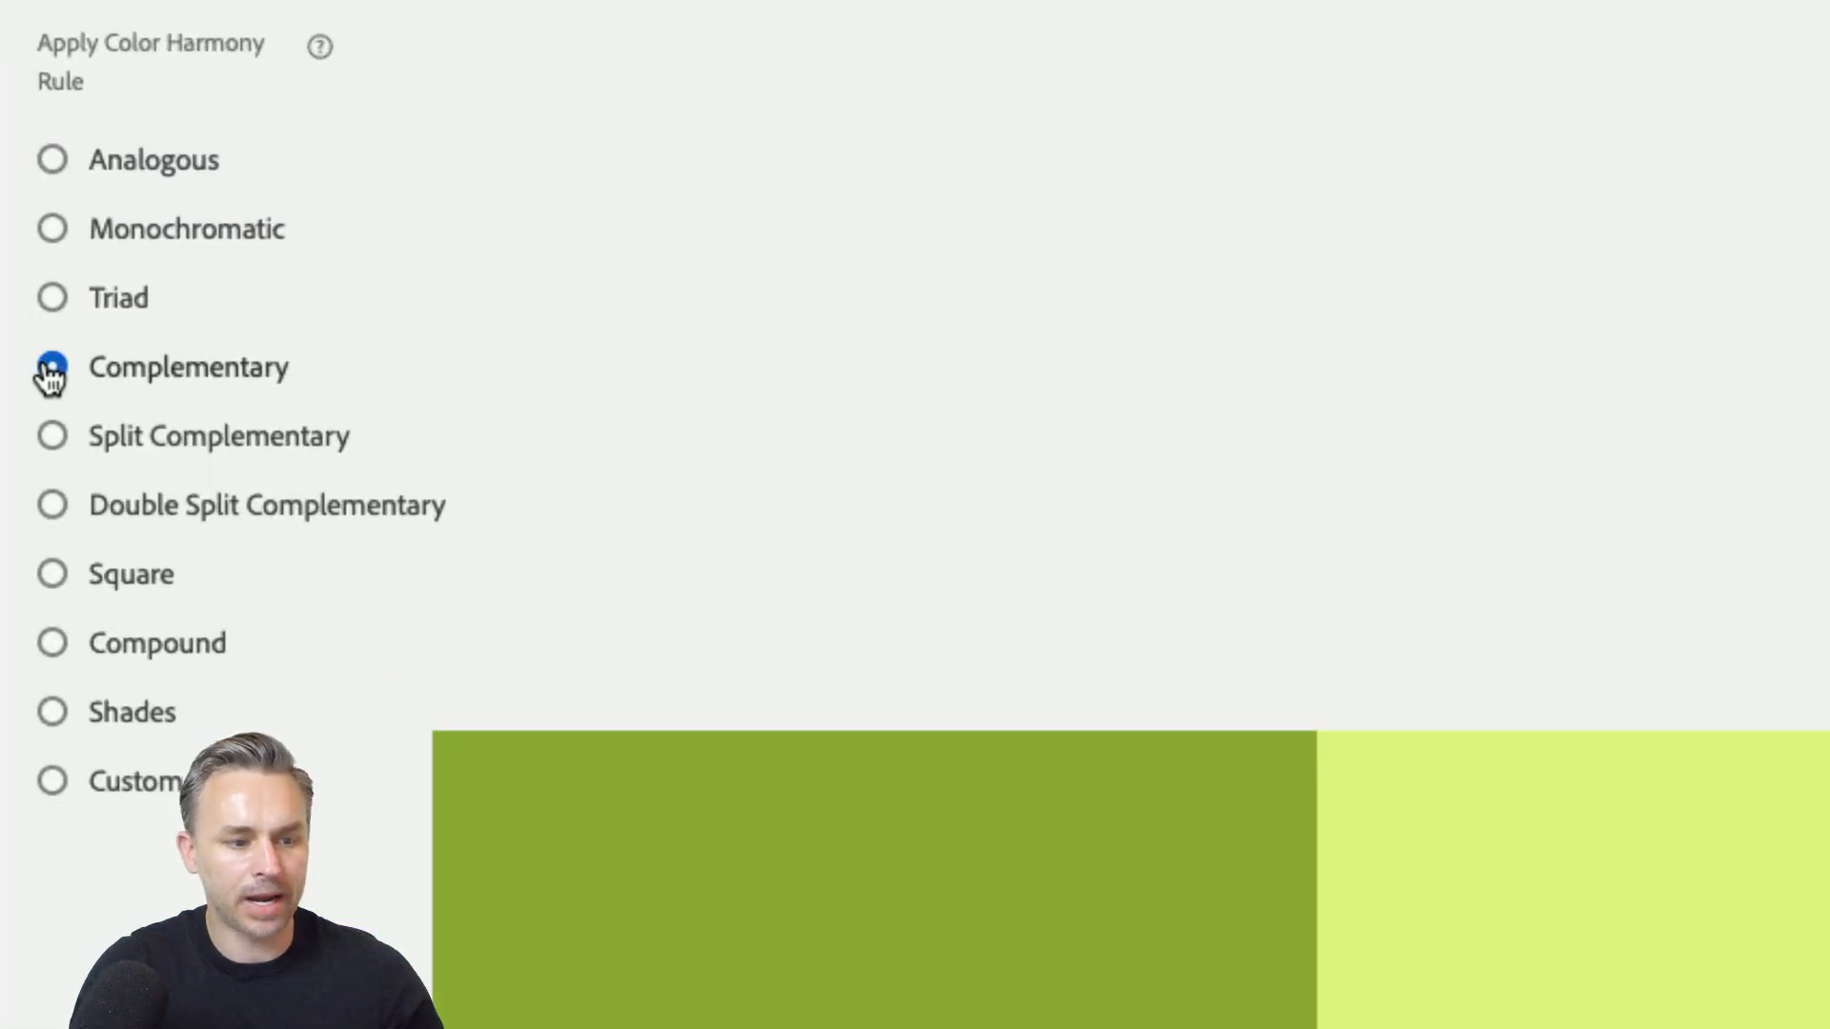
drag(935, 381, 849, 255)
drag(992, 319, 994, 329)
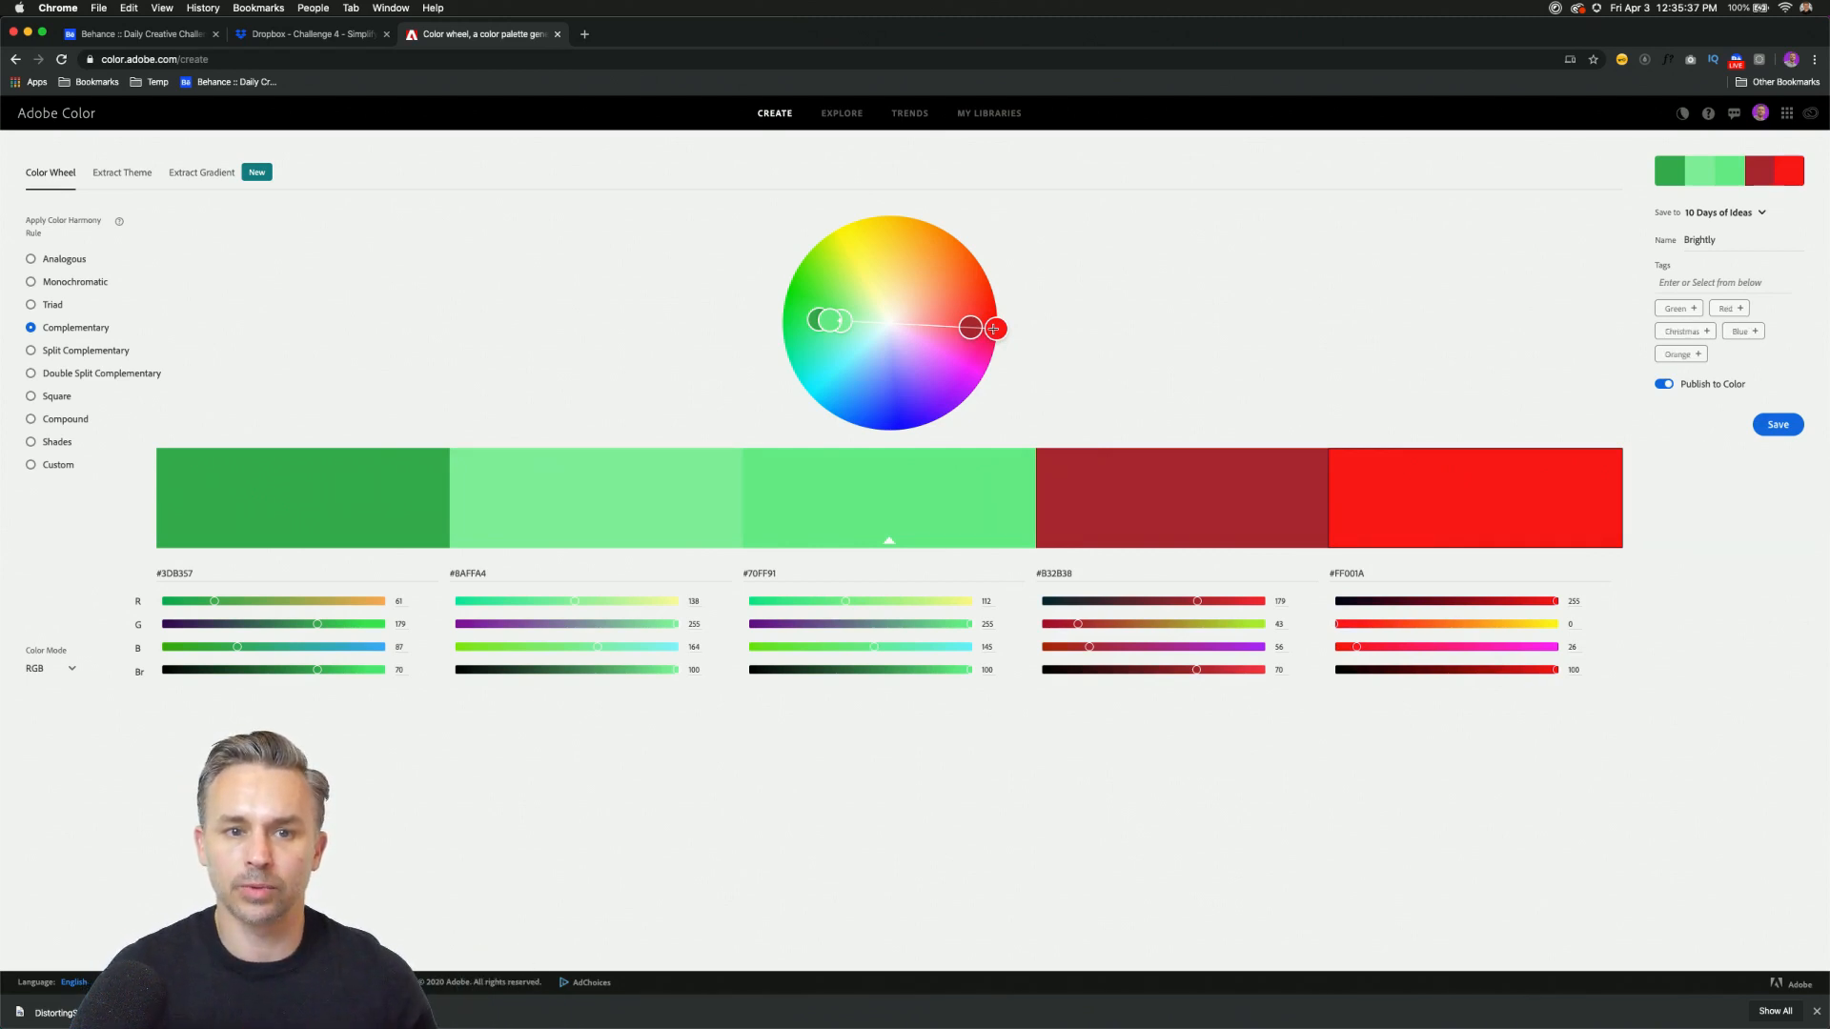
drag(985, 327, 958, 295)
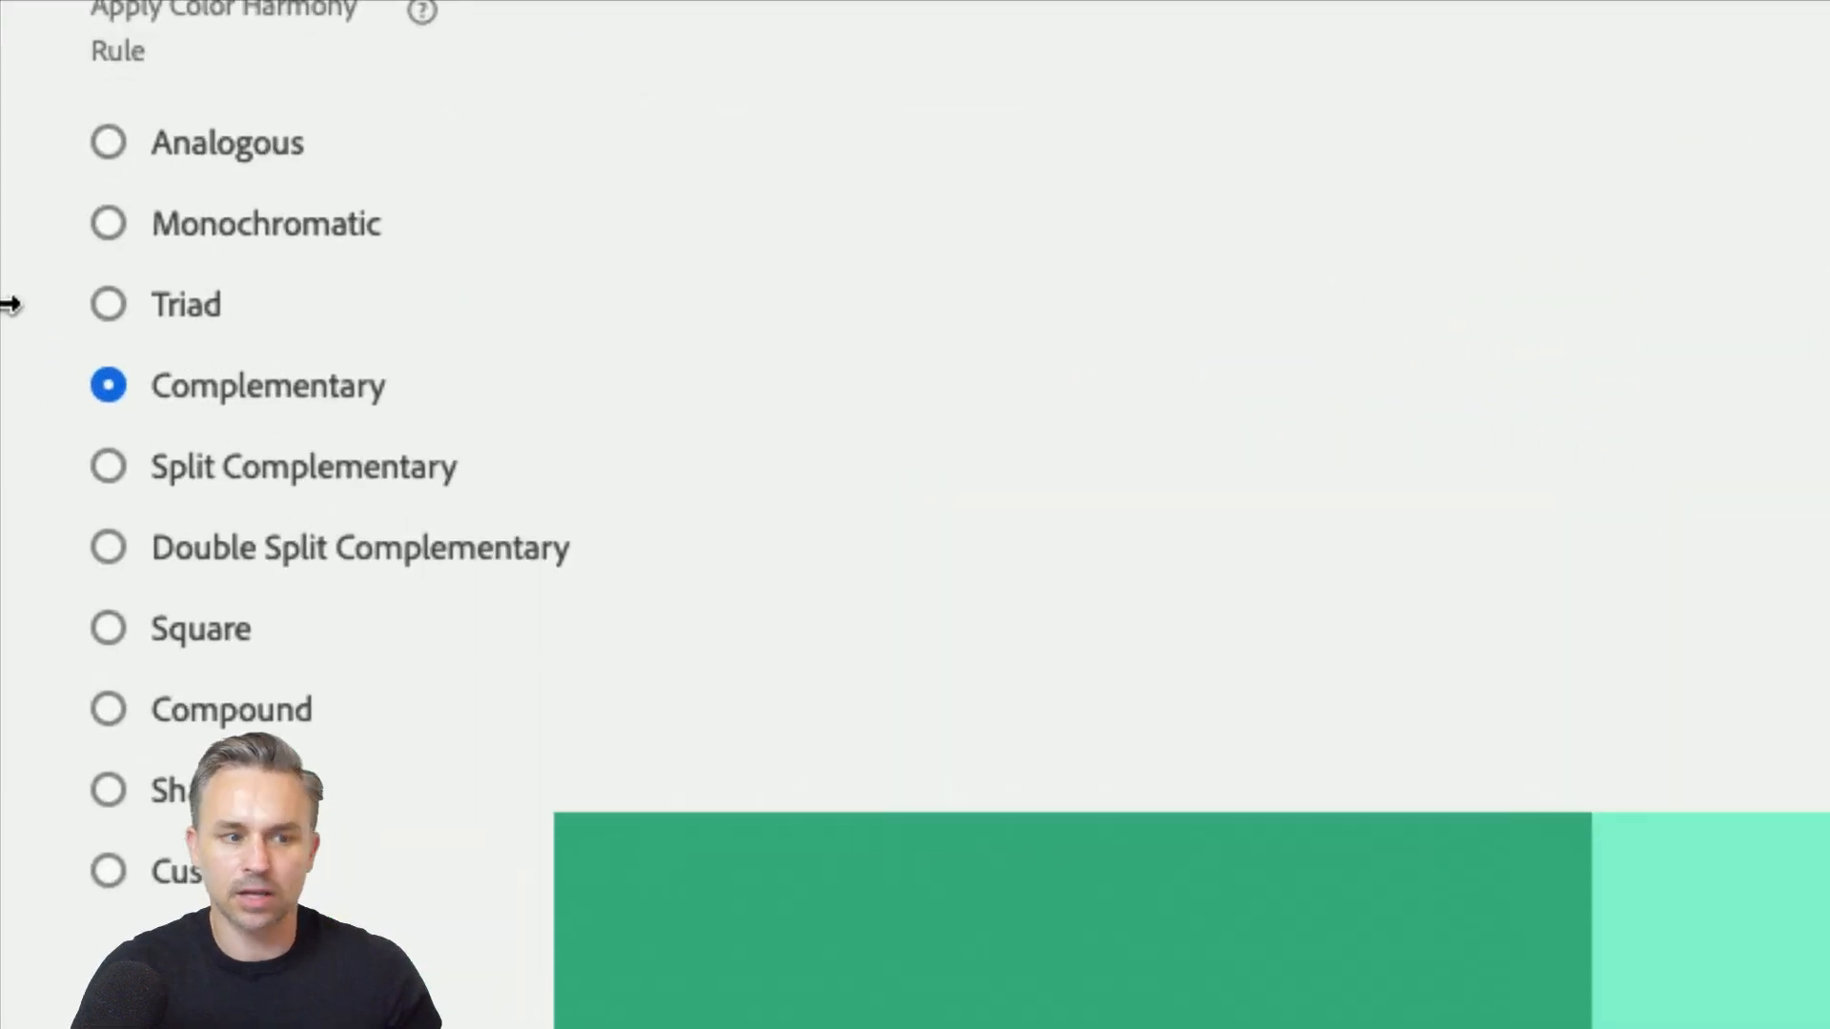
Try the Analogous, Monochromatic and Triad harmony rules, and apply Split Complementary to the palette.
click(98, 155)
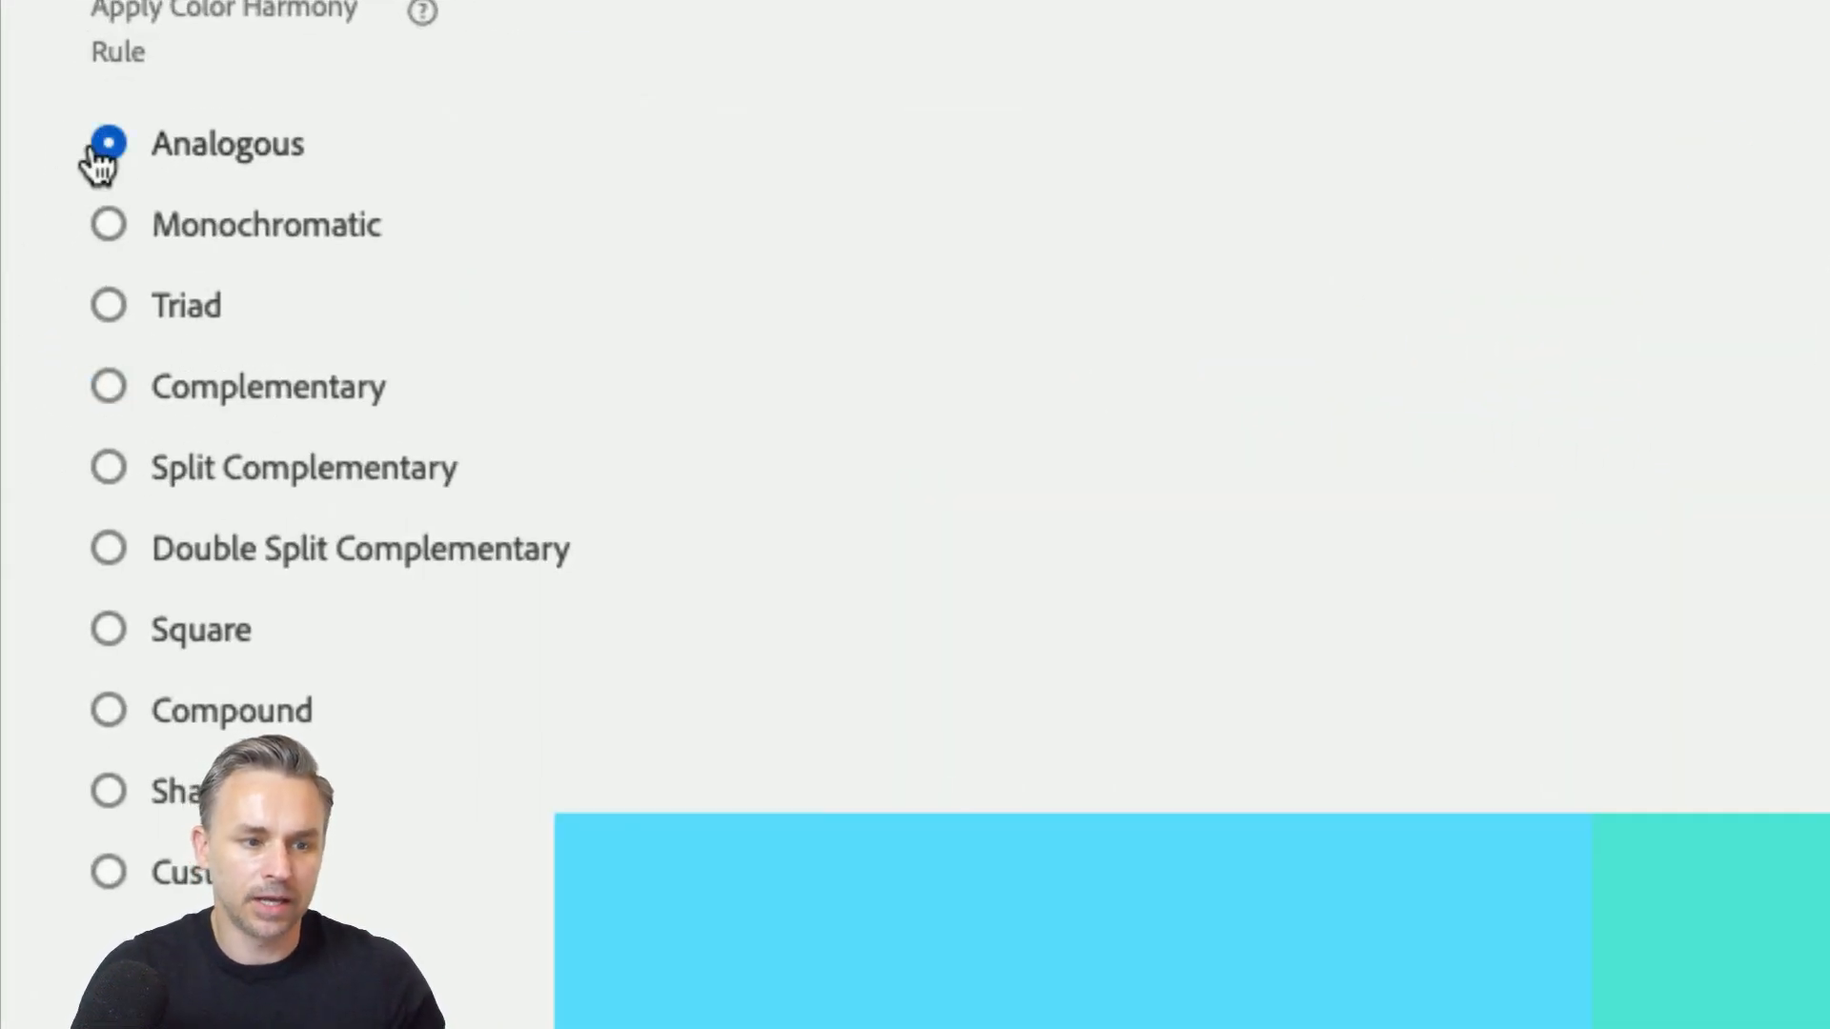
click(111, 236)
click(110, 308)
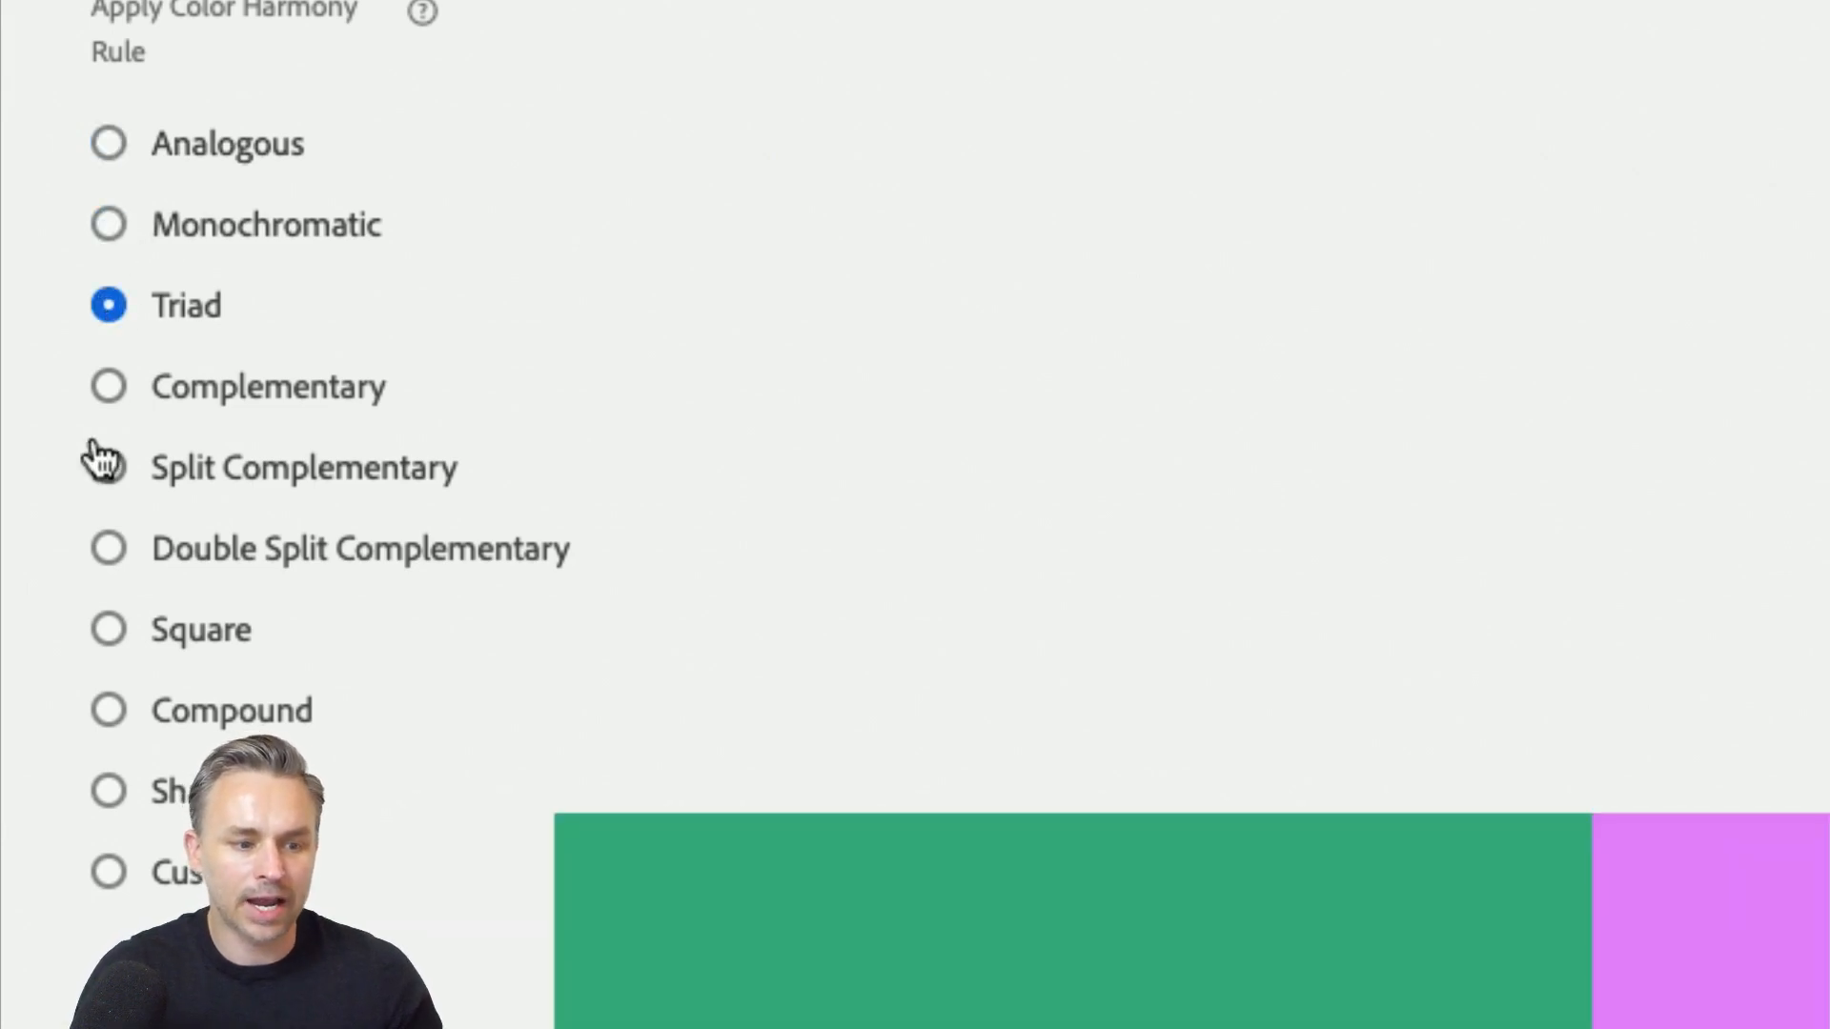
click(30, 350)
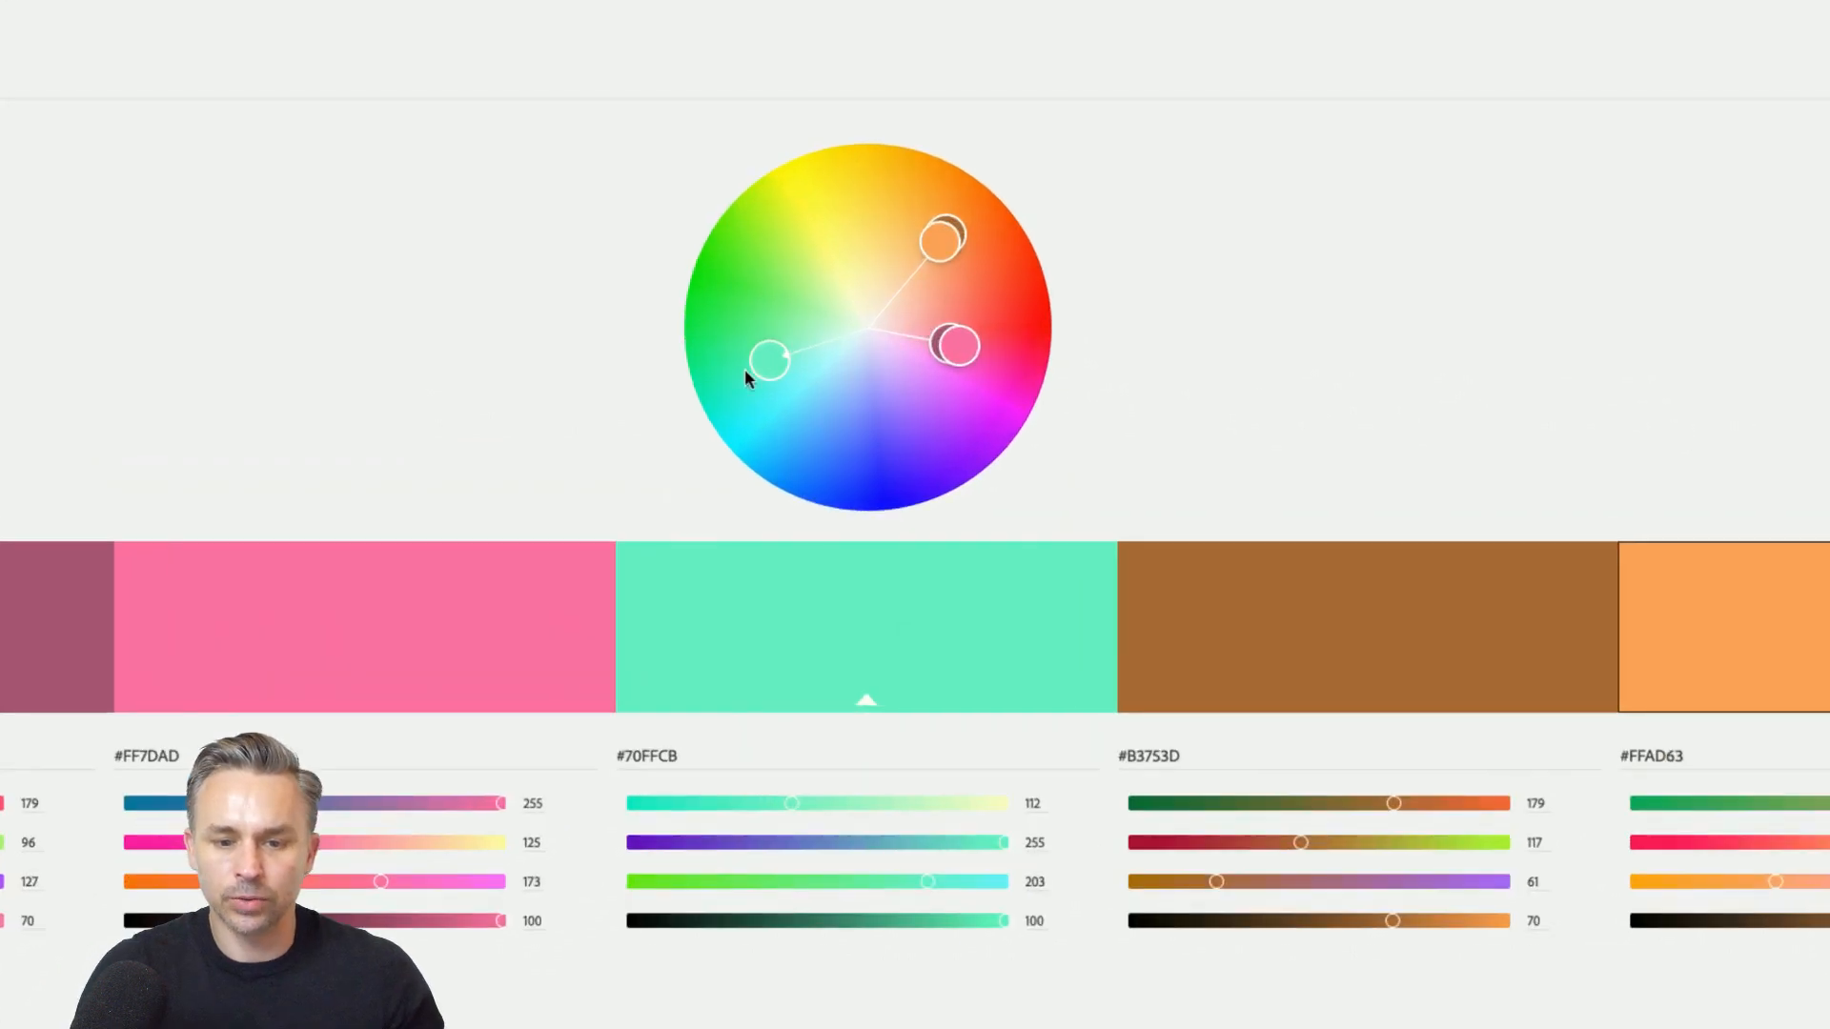
Adjust the Split Complementary palette to a light blue base color near 5FA1FF, try Double Split Complementary, and apply the Square harmony rule.
mouse_move(832, 345)
mouse_down()
mouse_move(956, 347)
mouse_move(981, 368)
mouse_move(825, 423)
mouse_up()
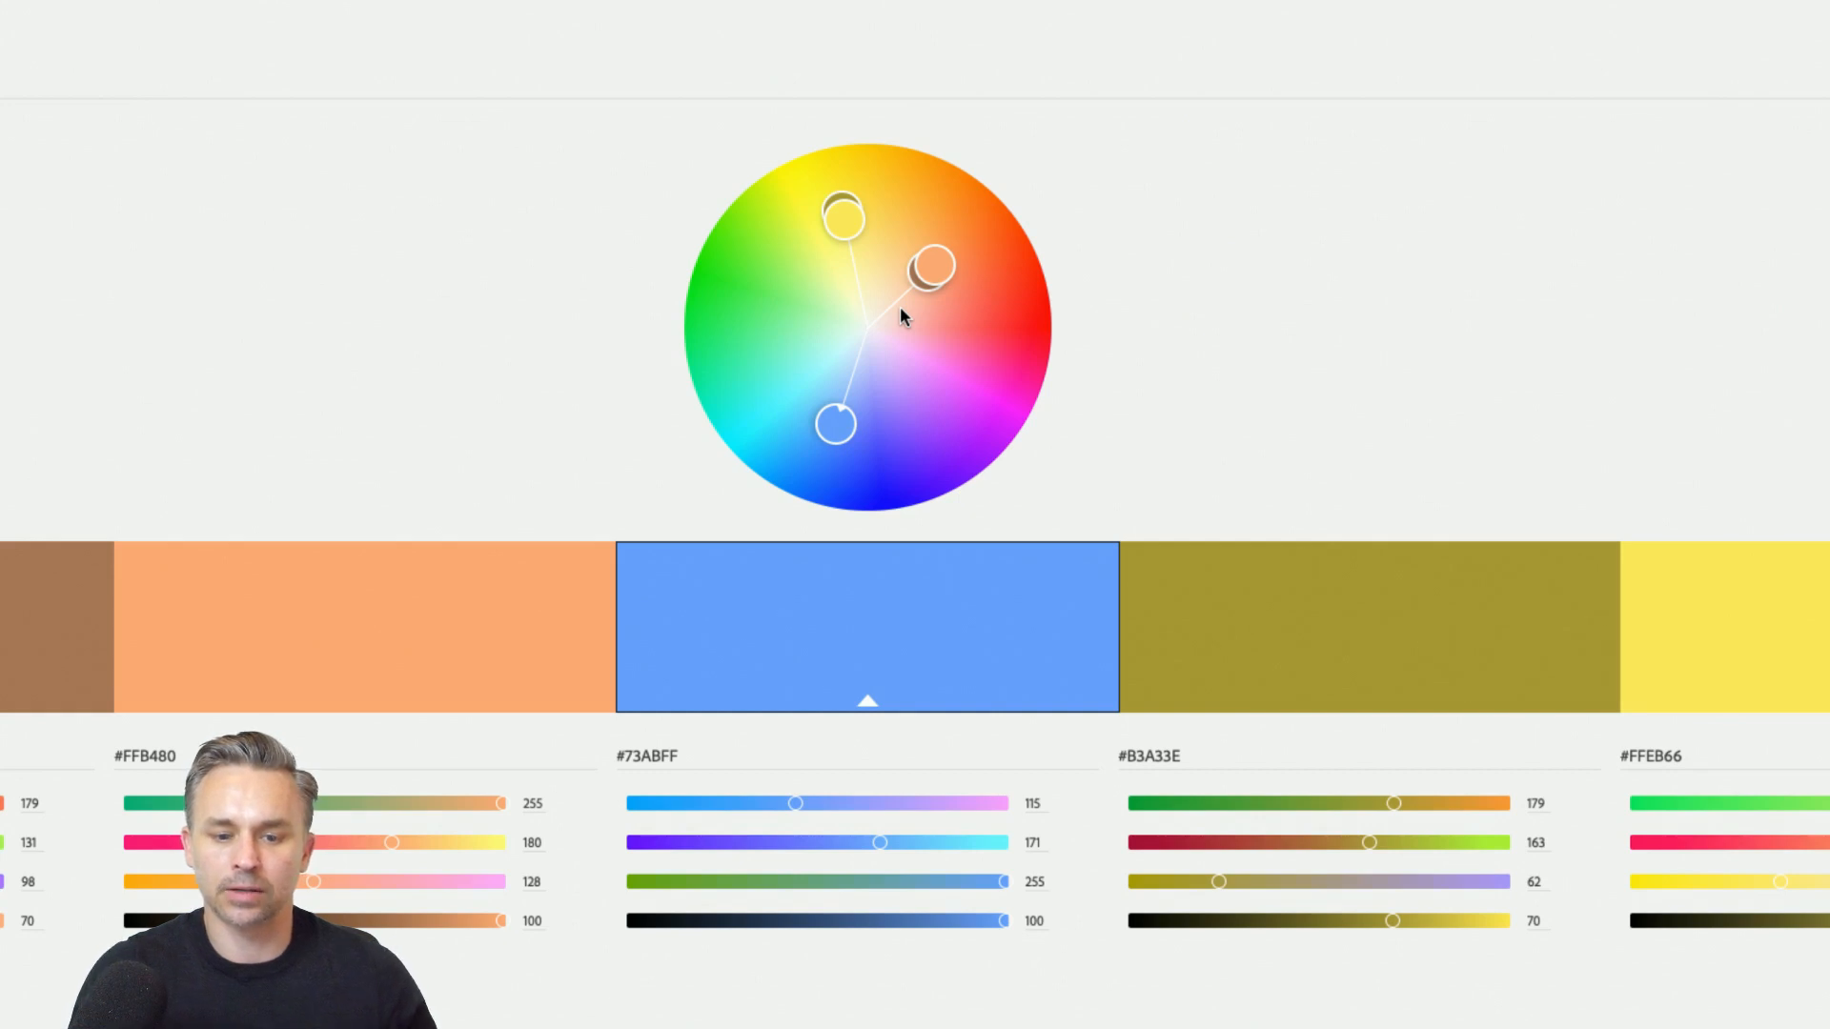
drag(835, 424, 836, 471)
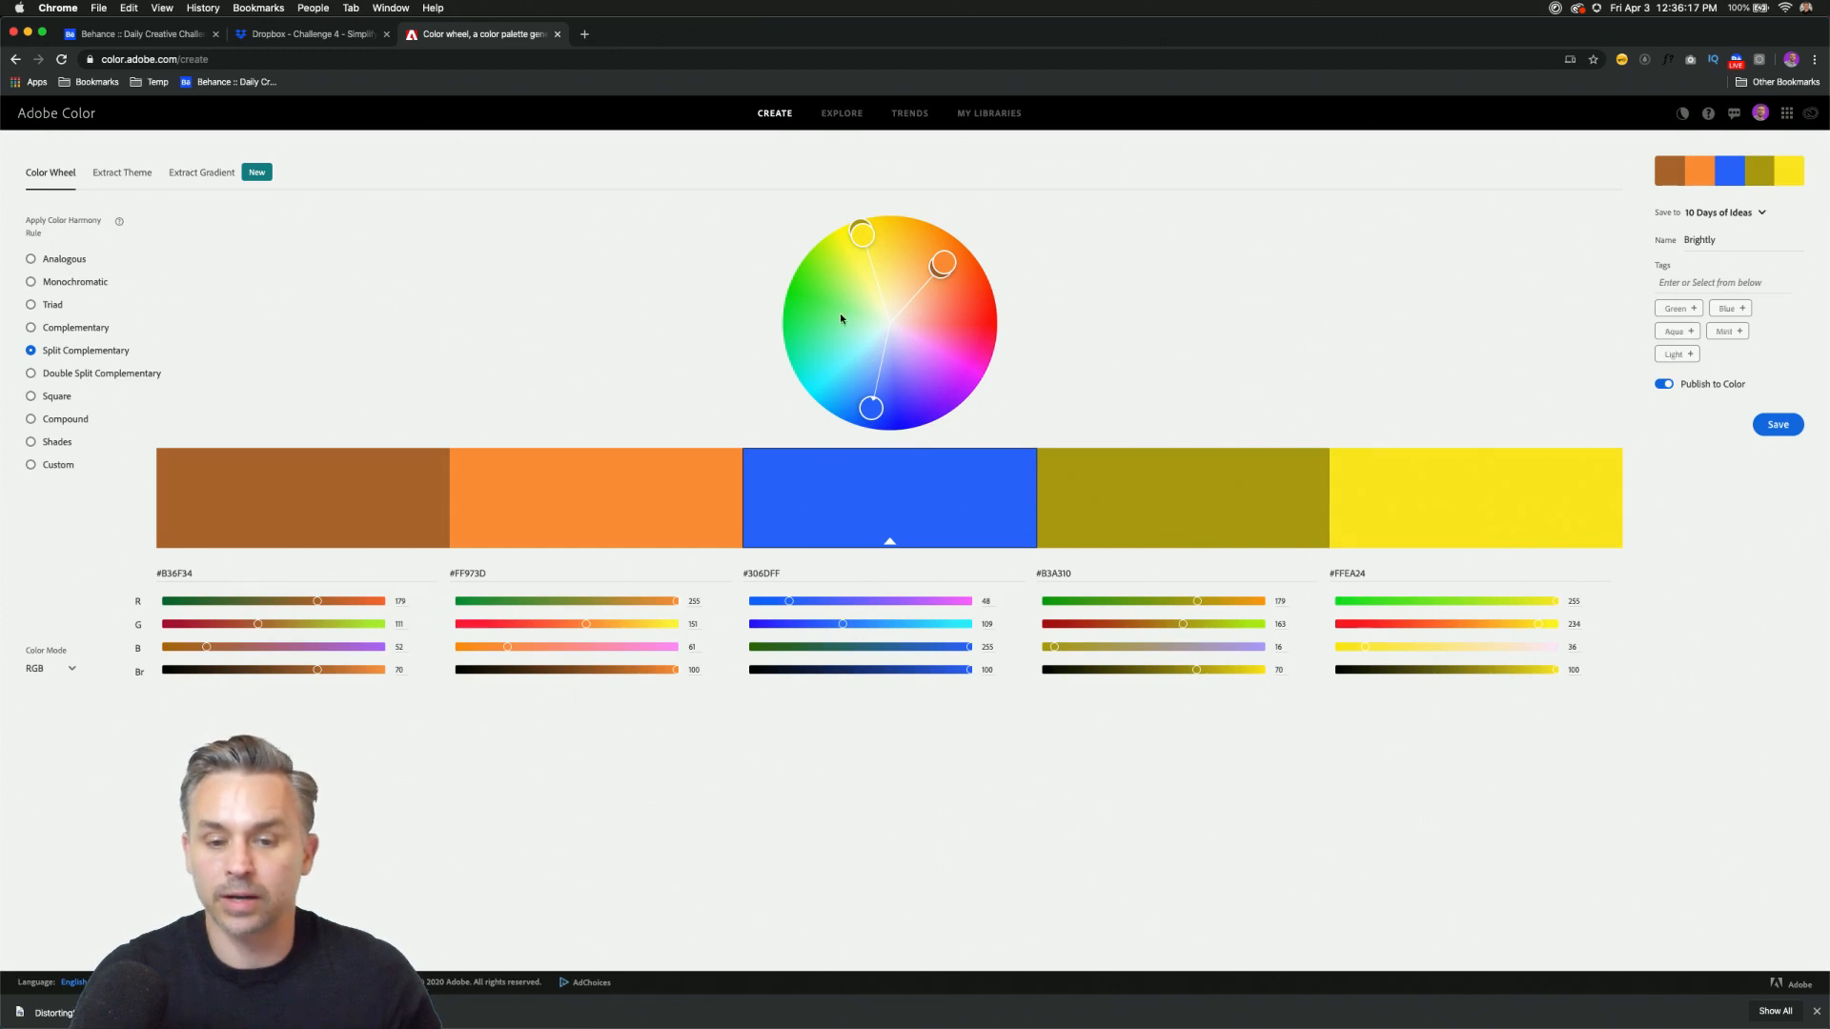
mouse_move(874, 404)
mouse_down()
mouse_move(851, 353)
mouse_move(866, 384)
mouse_up()
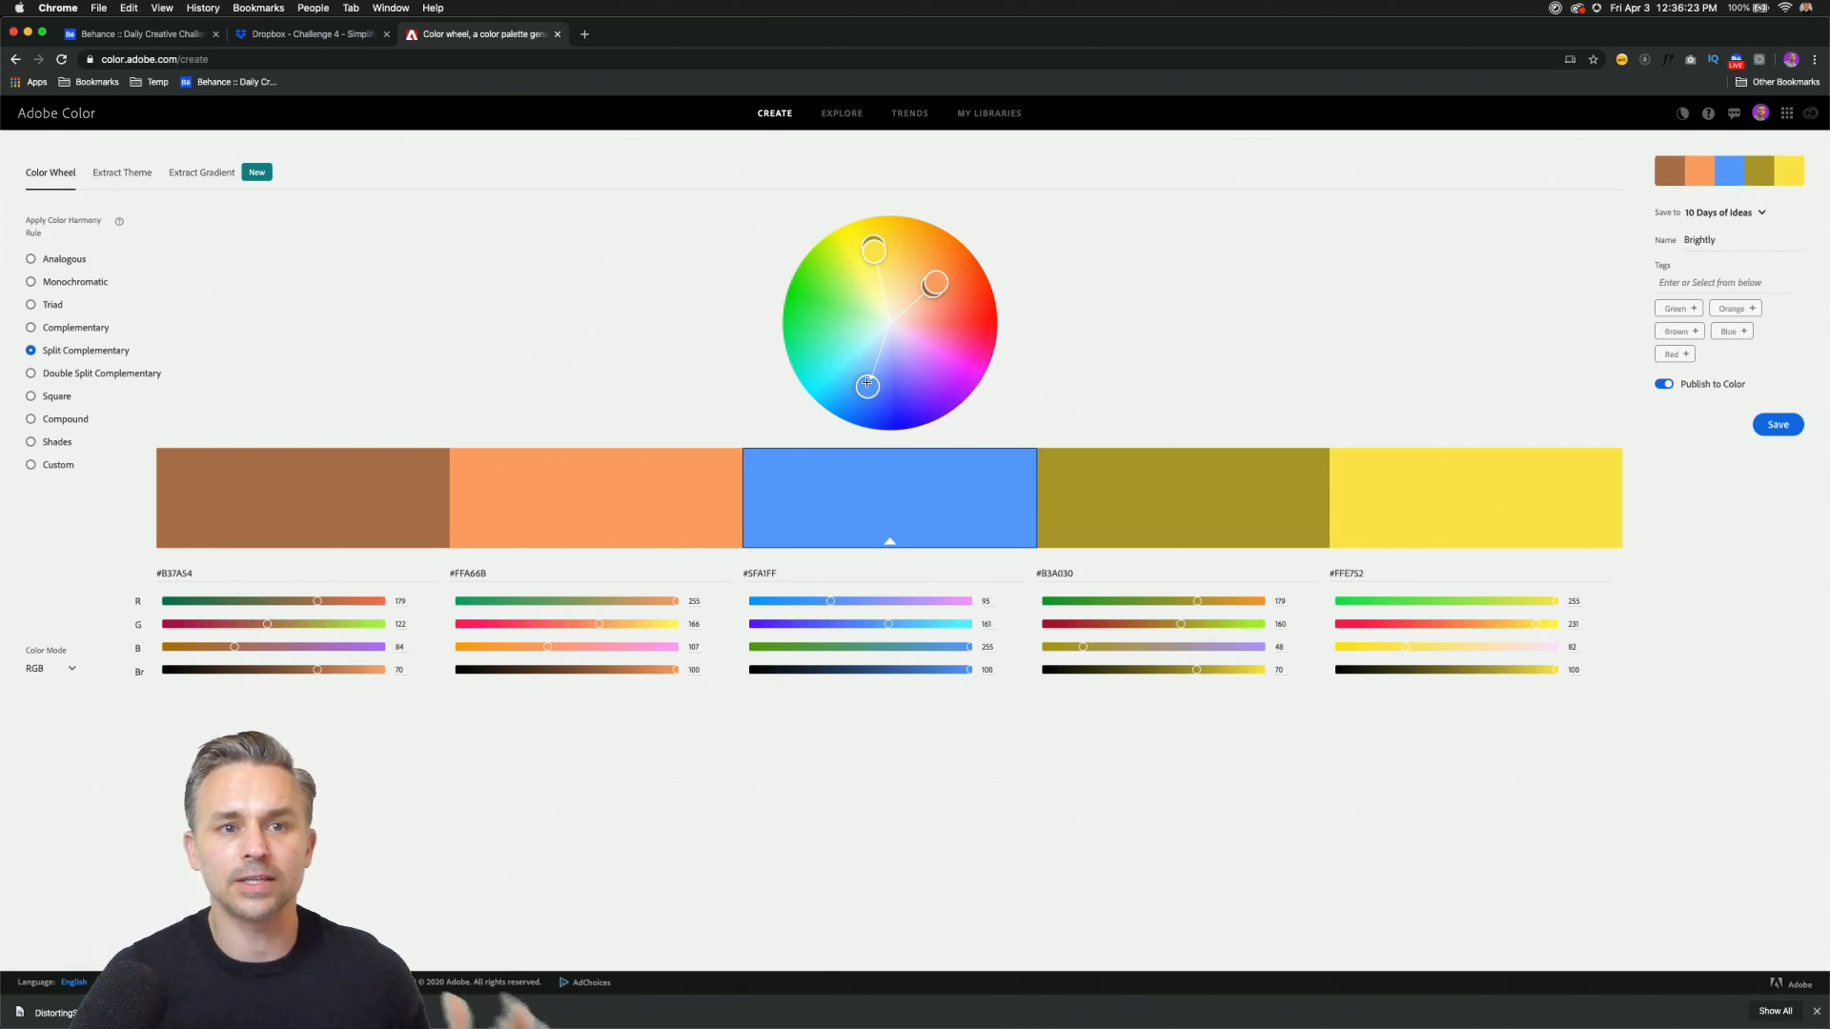
click(28, 373)
click(31, 399)
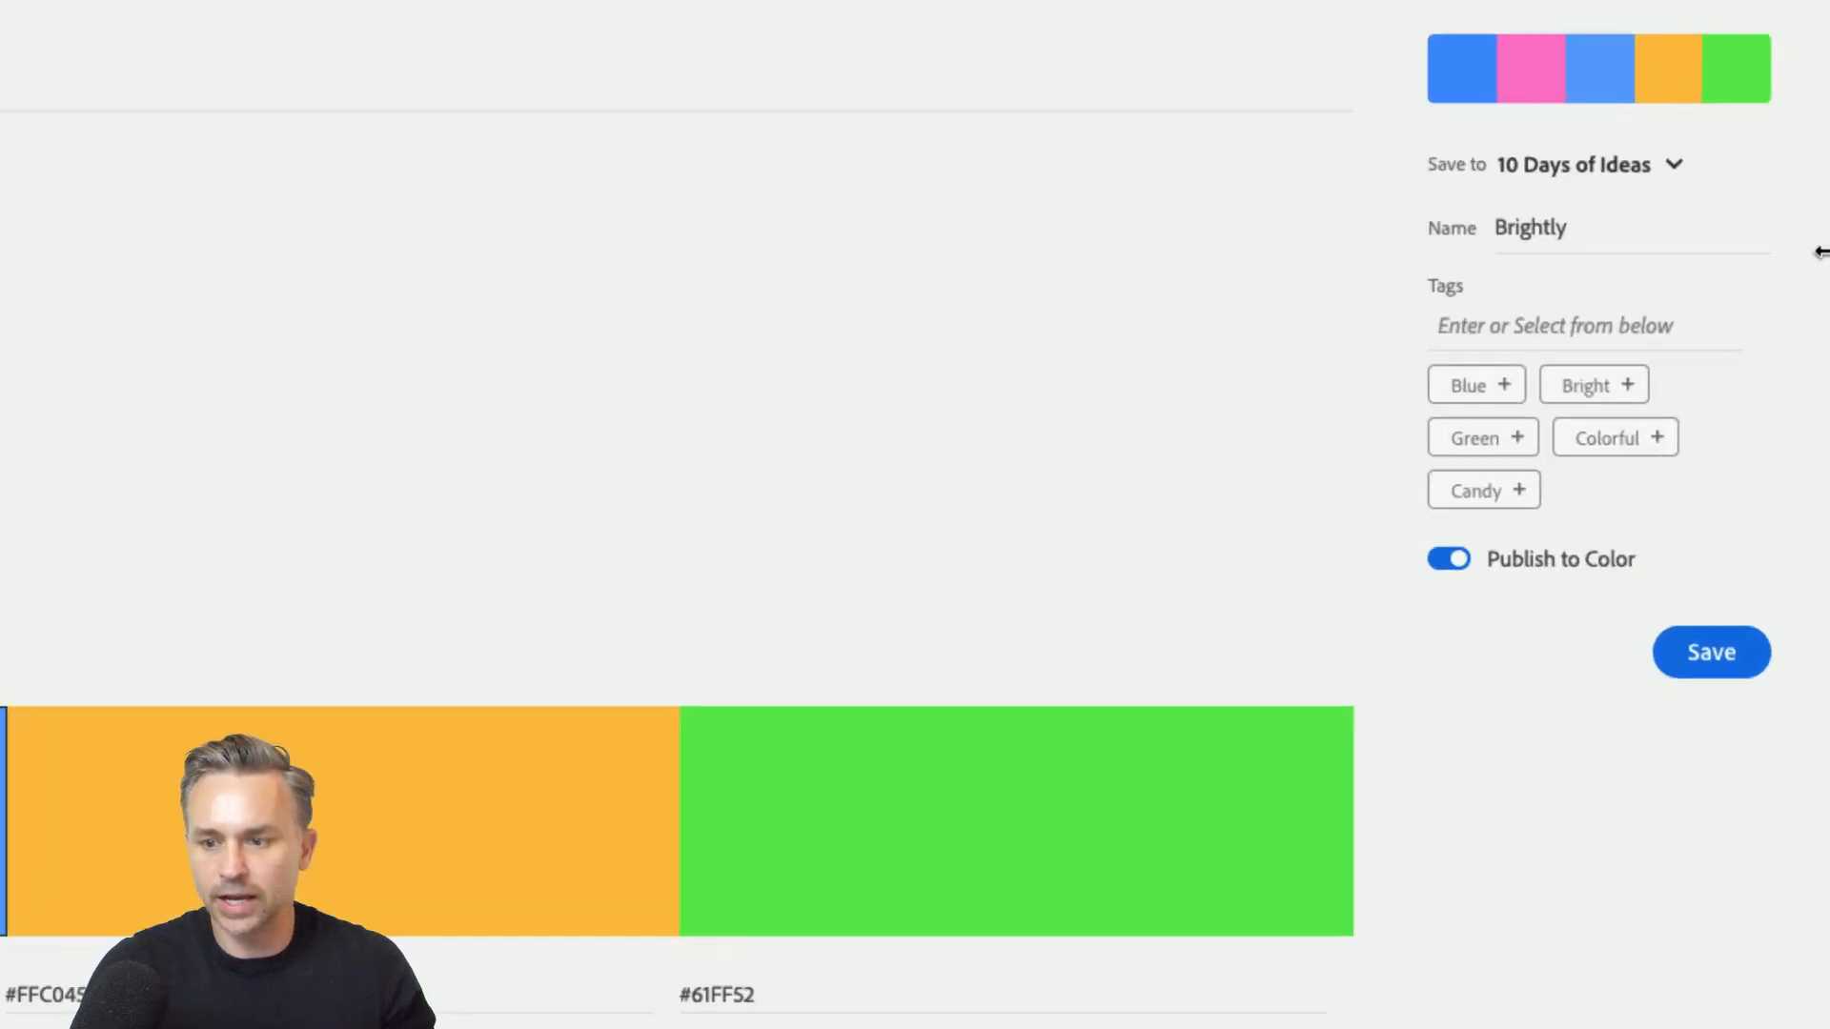
Rename the color theme as Bright and Sunny and save it to the 10 Days of Ideas library.
click(1724, 239)
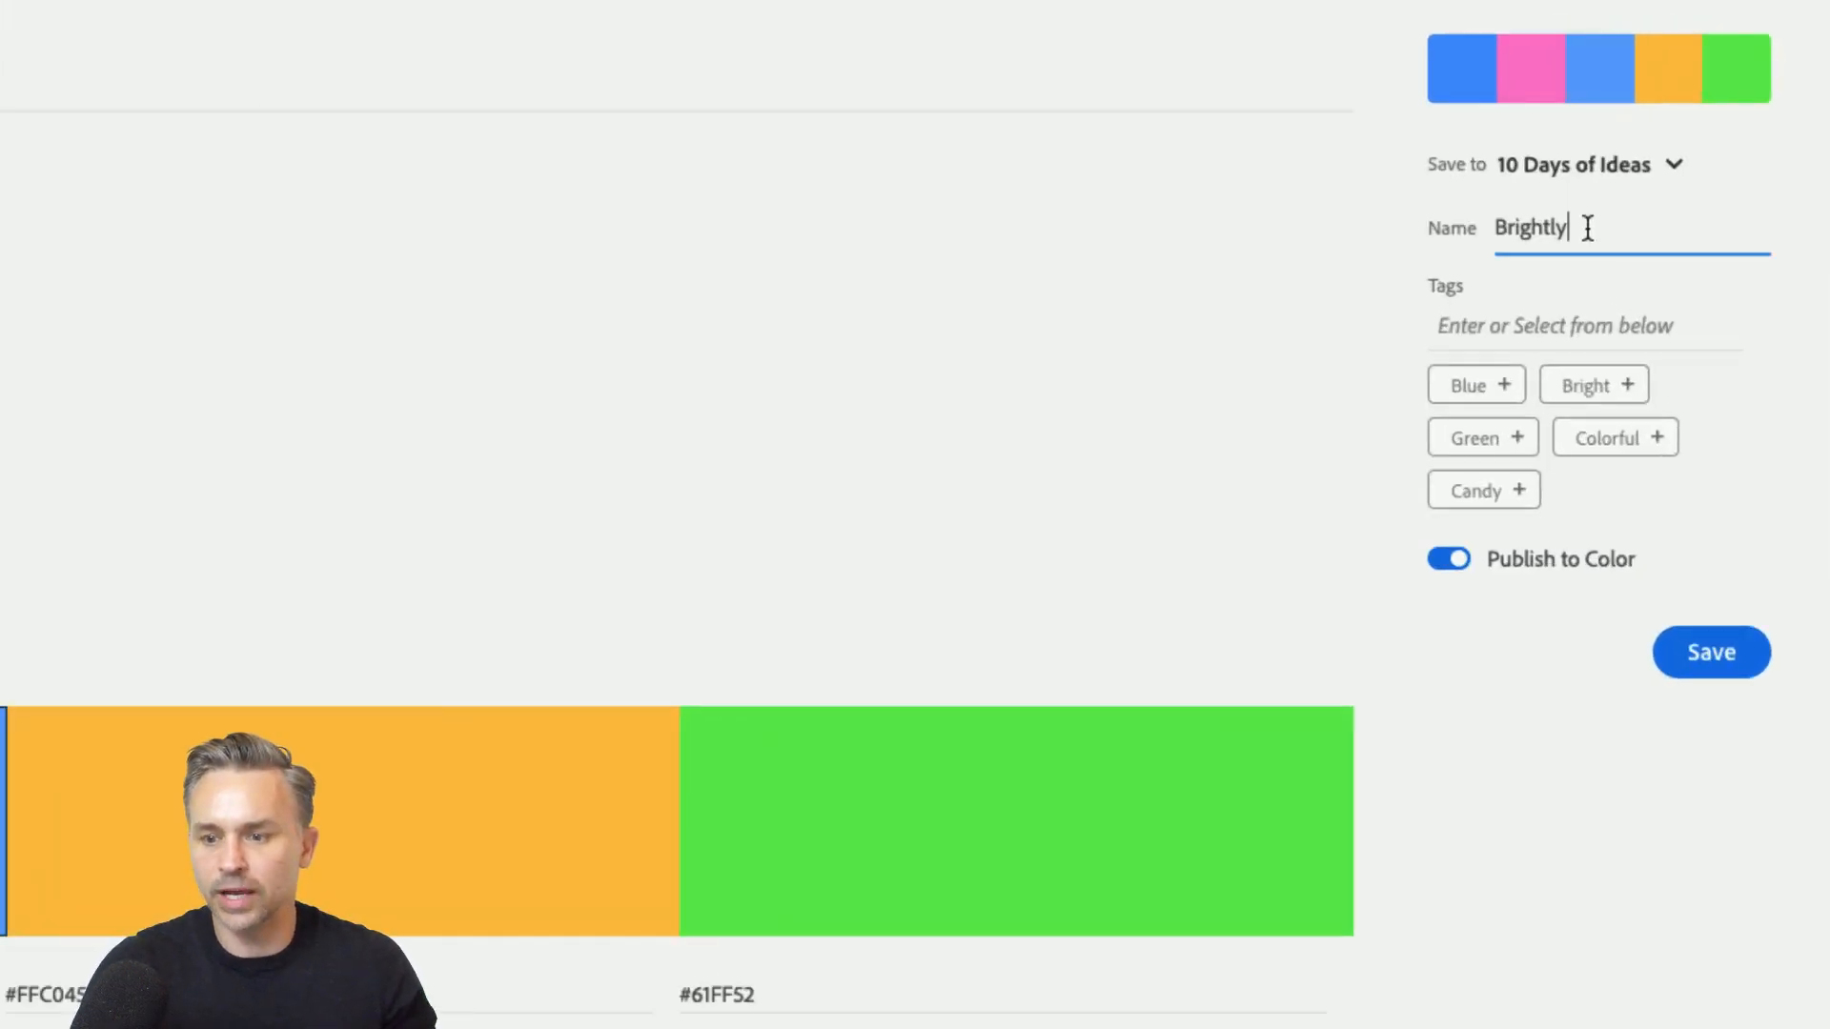
key(BackSpace)
key(BackSpace)
text(an)
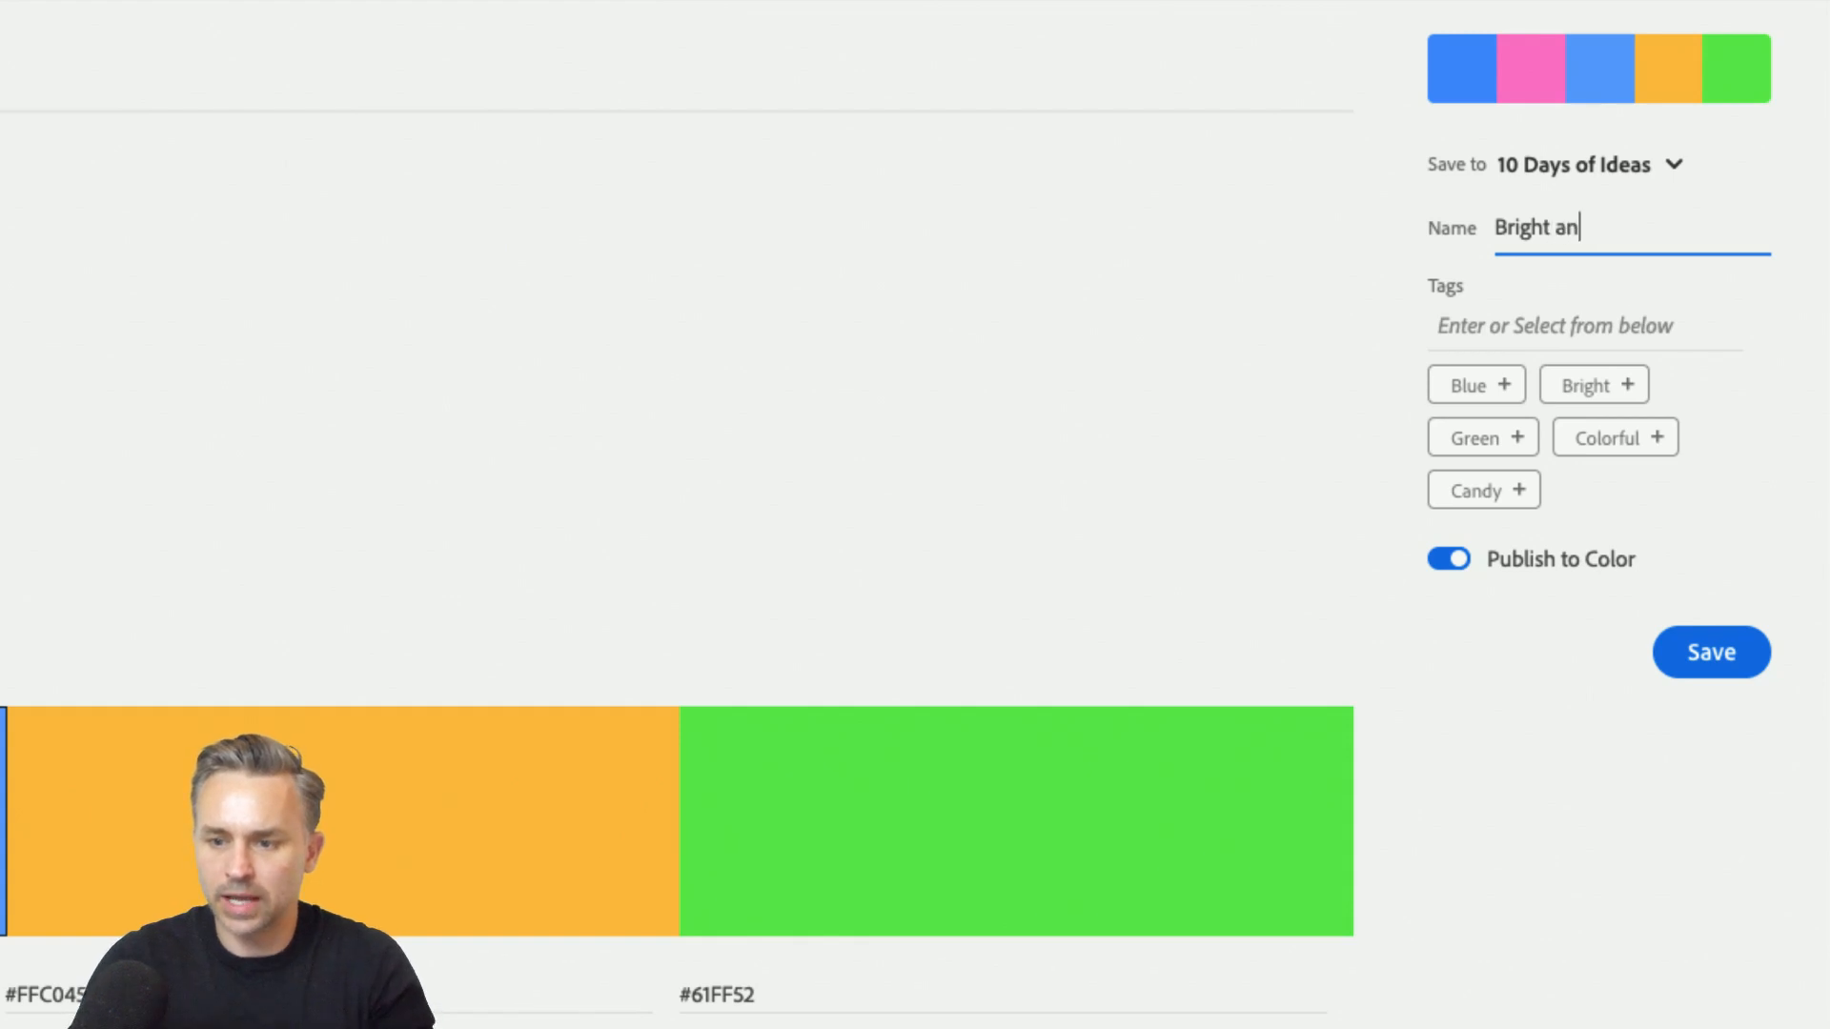
text(d Sunn)
text(y7)
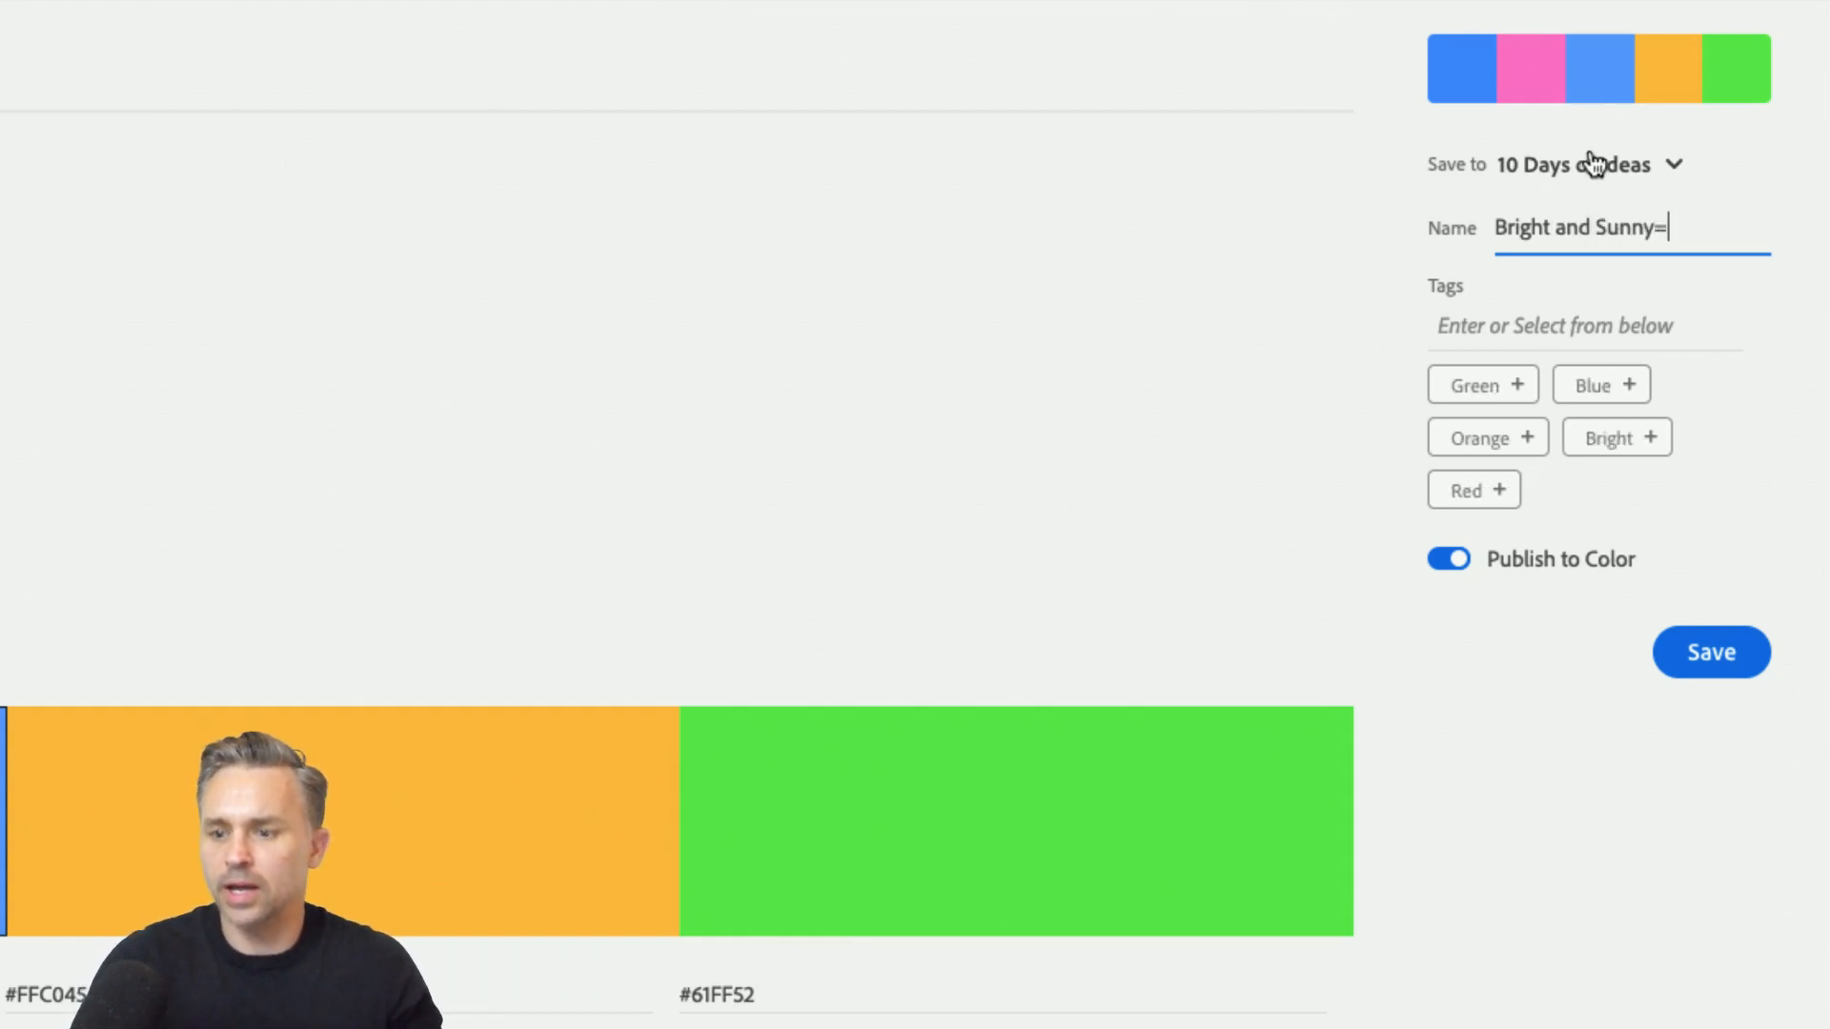
key(BackSpace)
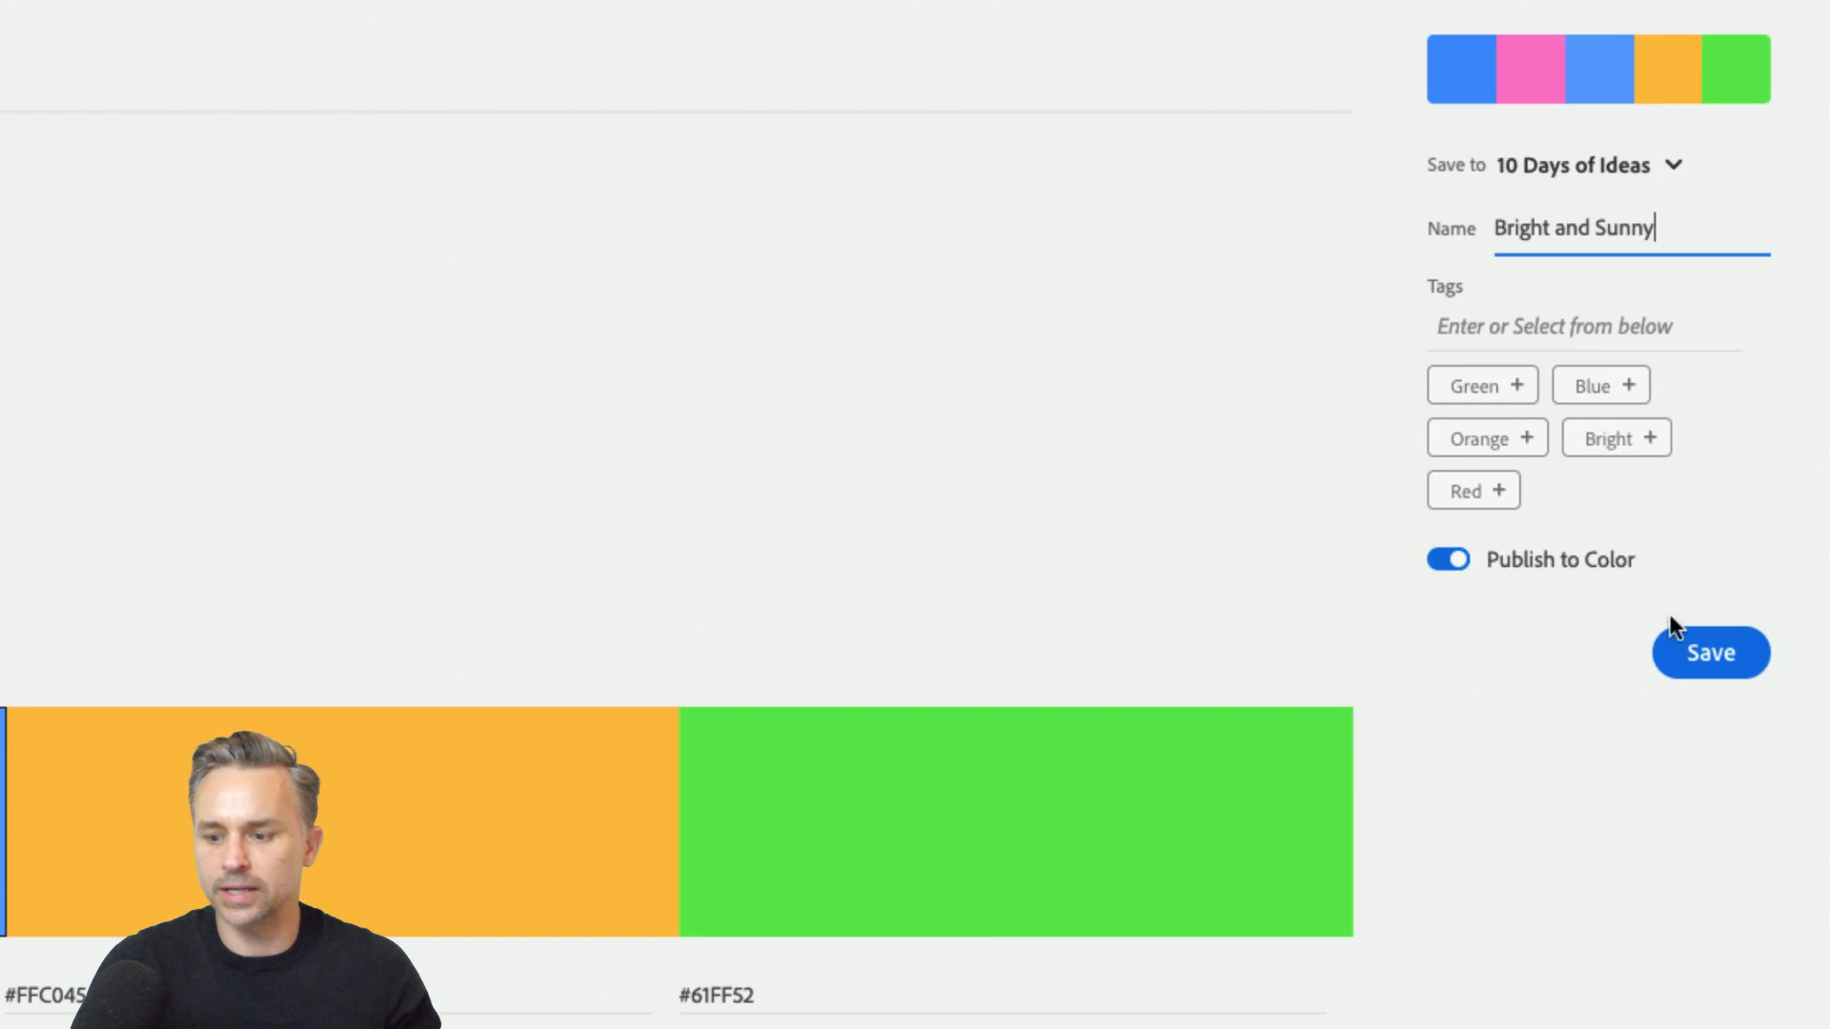
click(1710, 668)
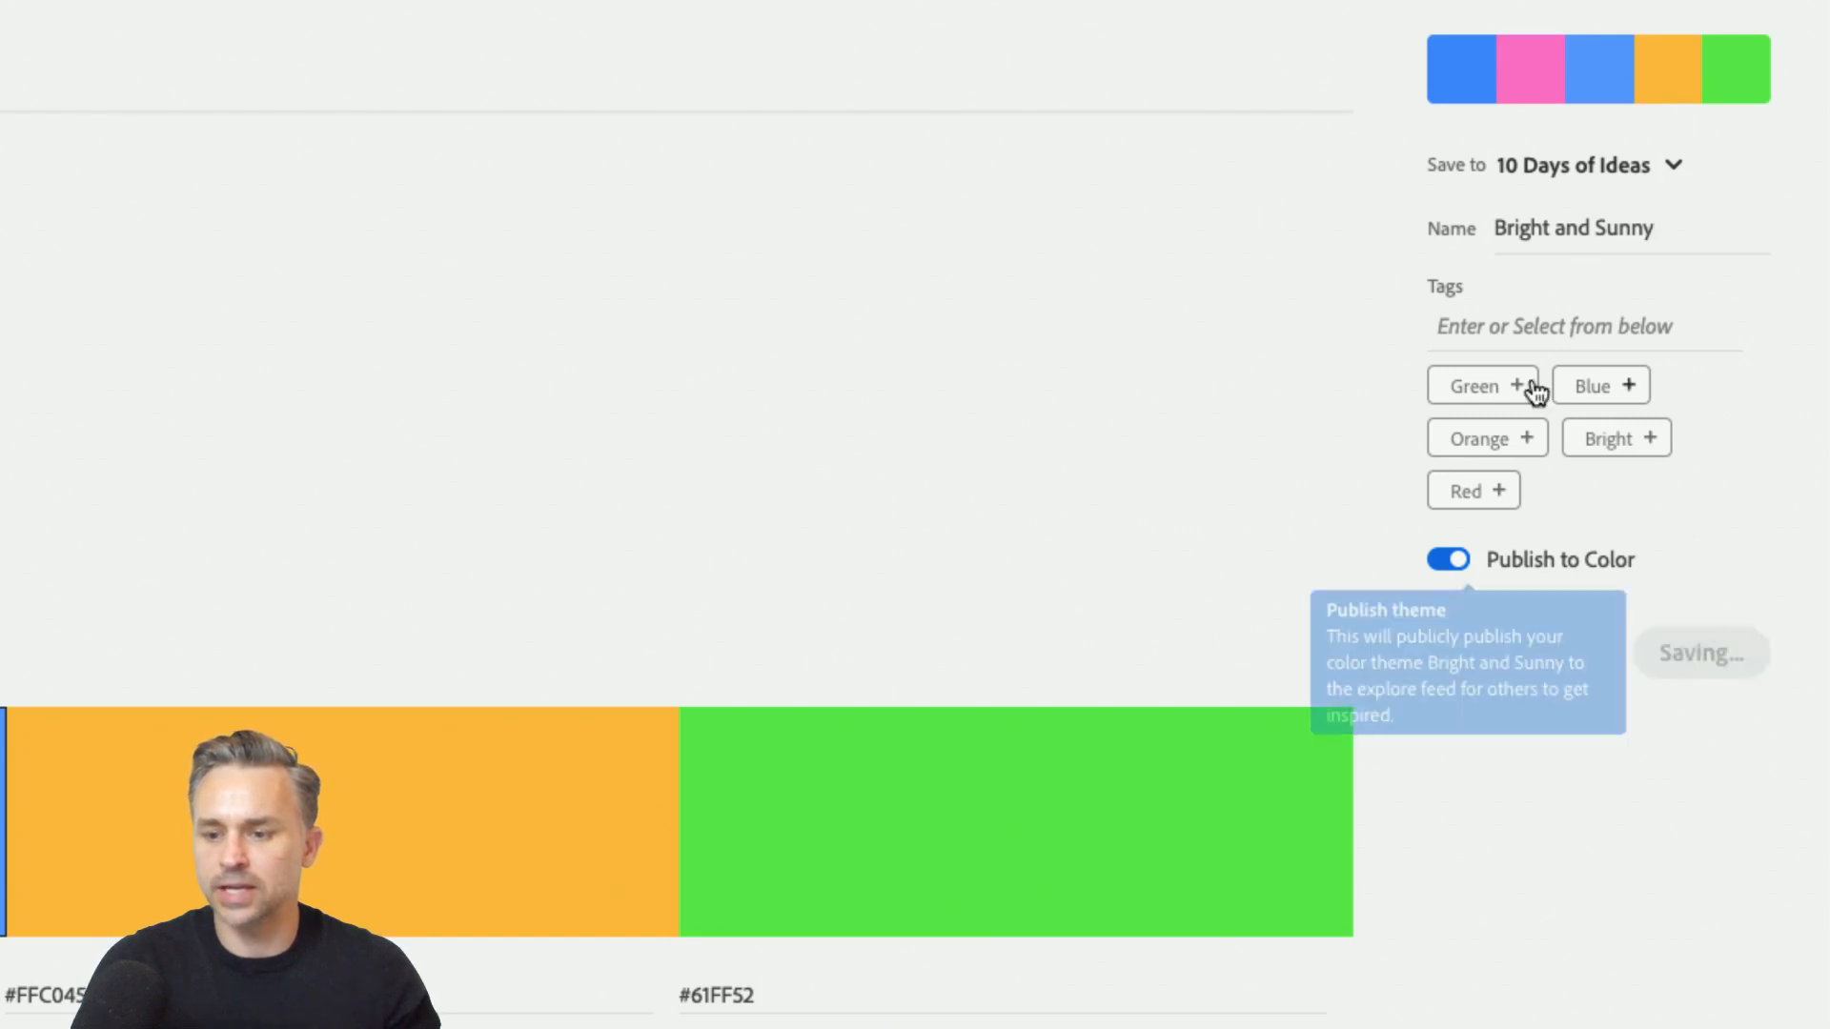
click(1557, 172)
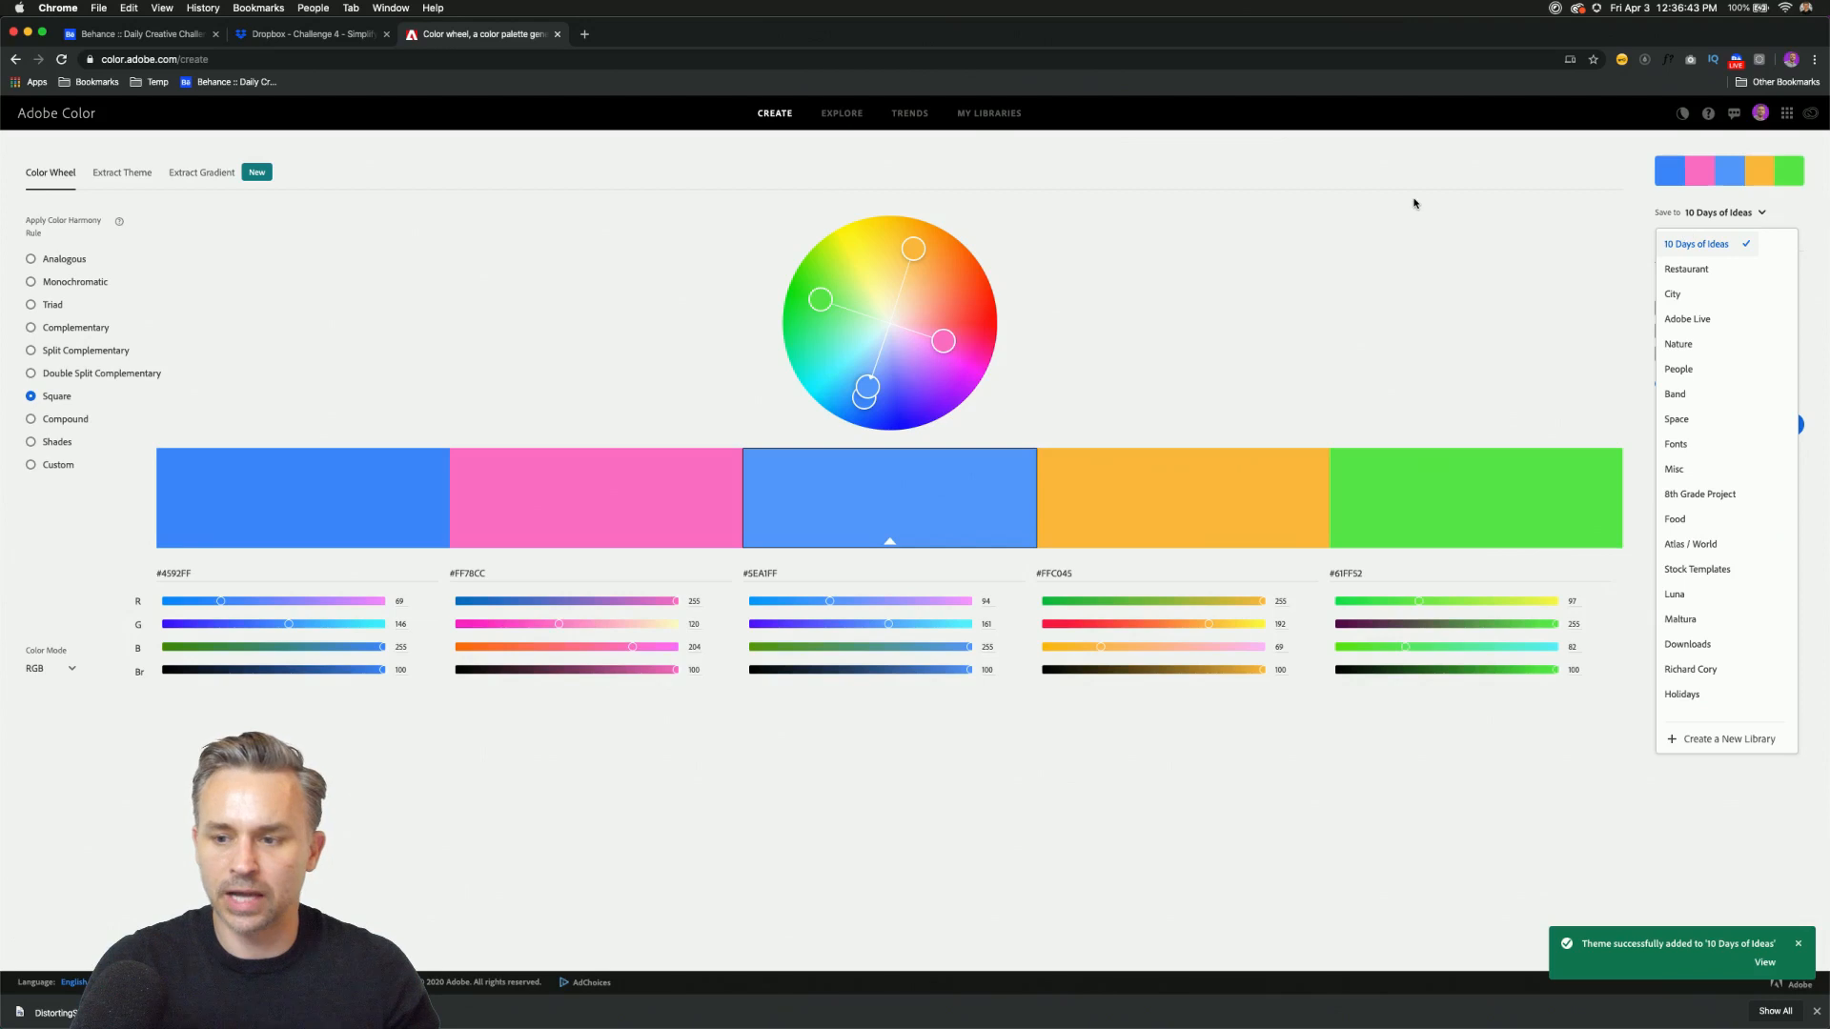
click(931, 223)
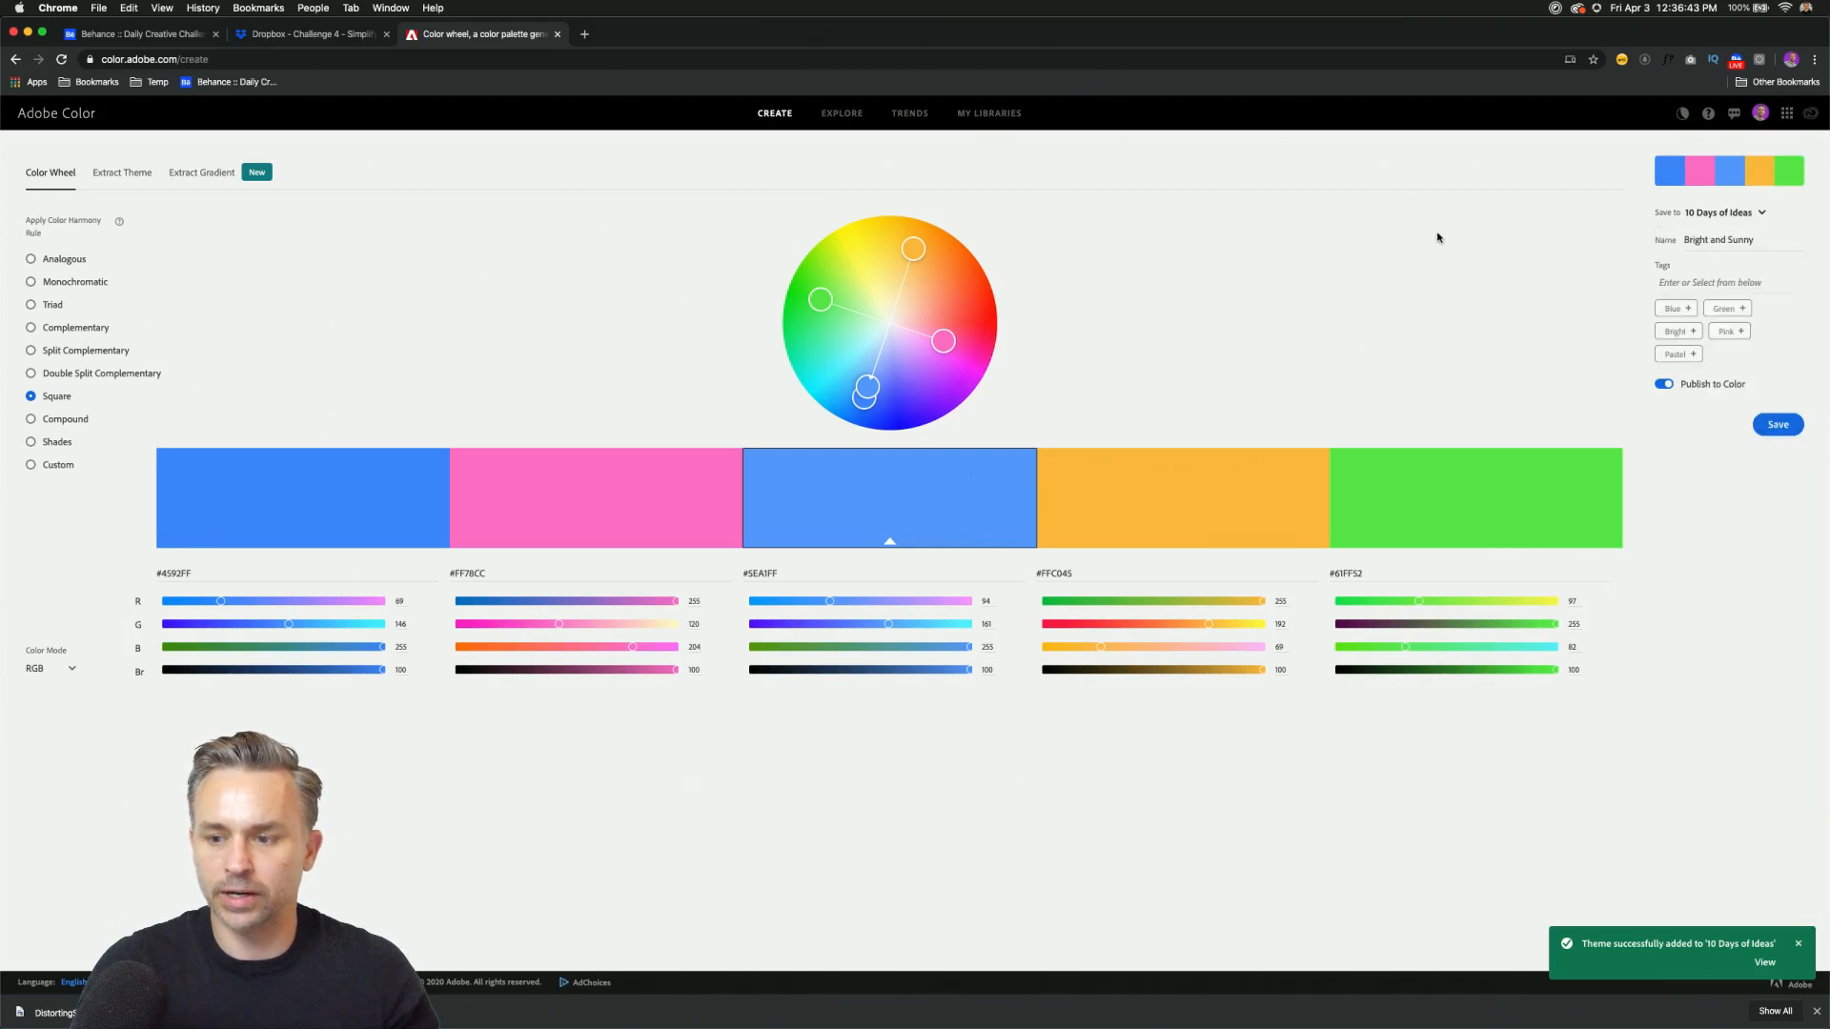
Switch to Adobe Illustrator and locate the saved Bright and Sunny theme in the 10 Days of Ideas library.
click(25, 33)
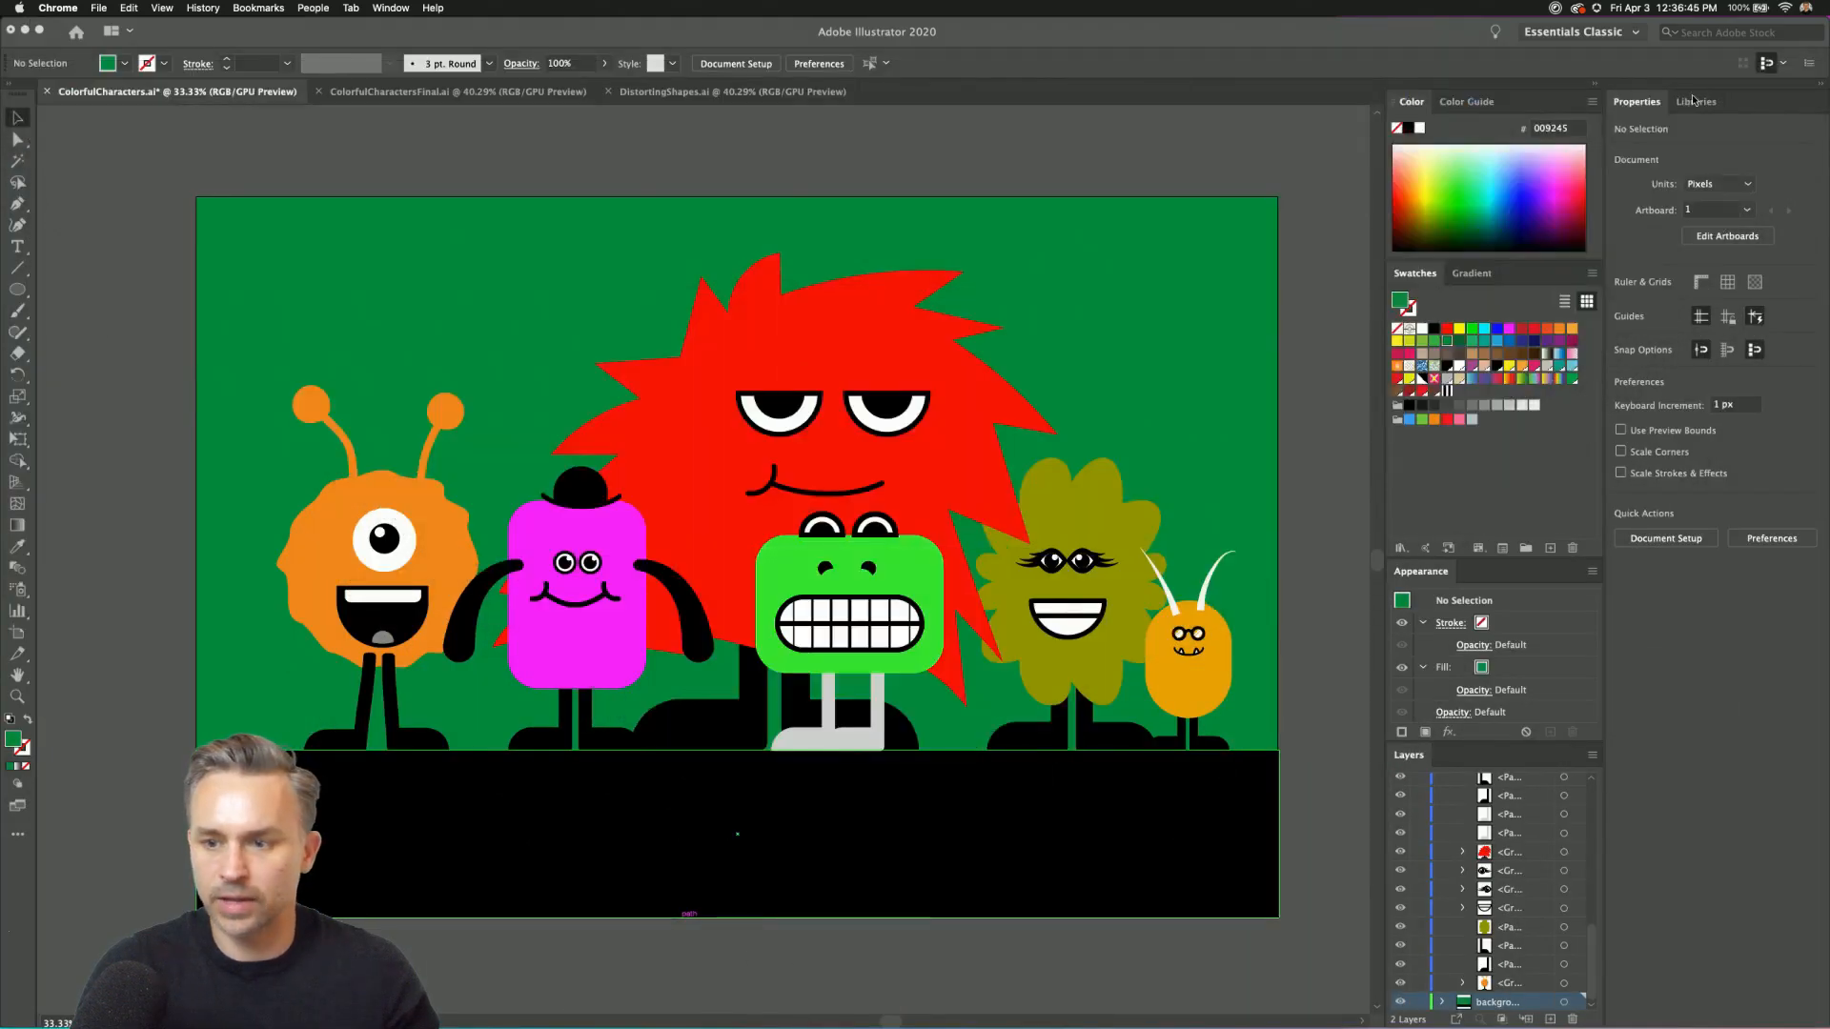
click(1693, 102)
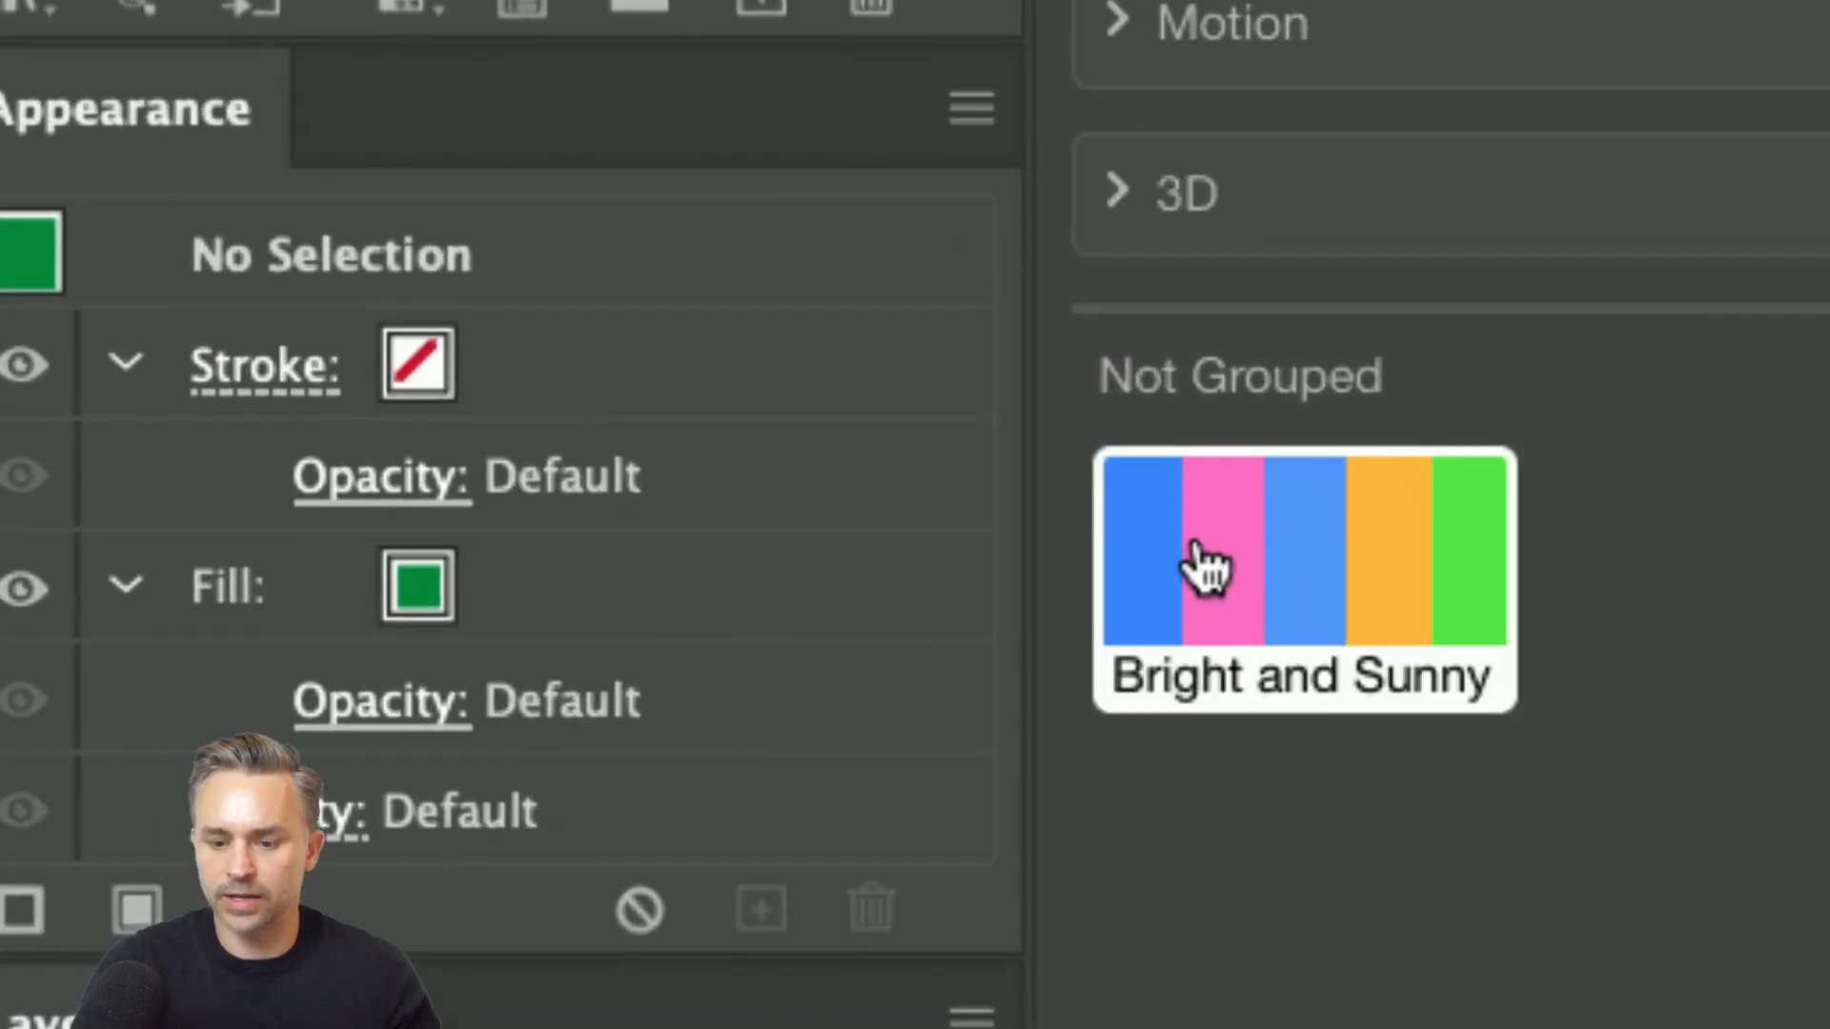
mouse_move(1207, 568)
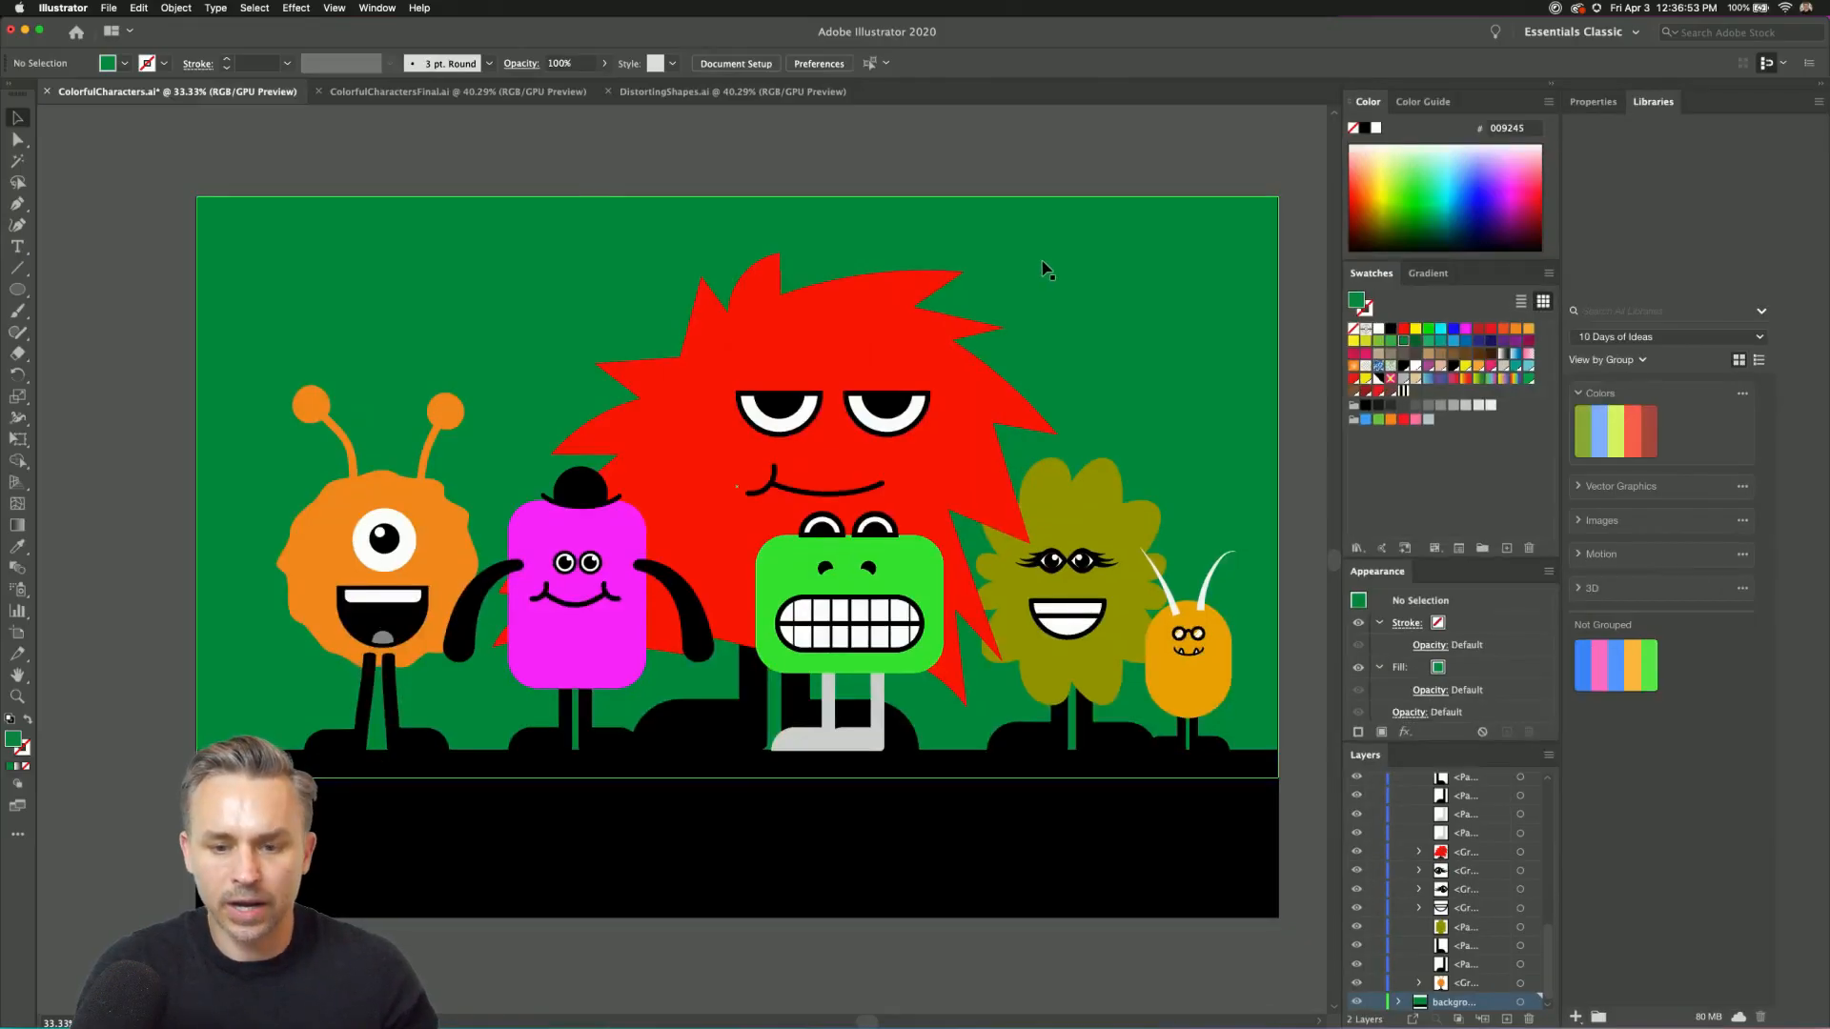
Fill the background rectangle with blue 4592FF from the Bright and Sunny theme, comparing it with the pure yellow swatch.
click(1044, 267)
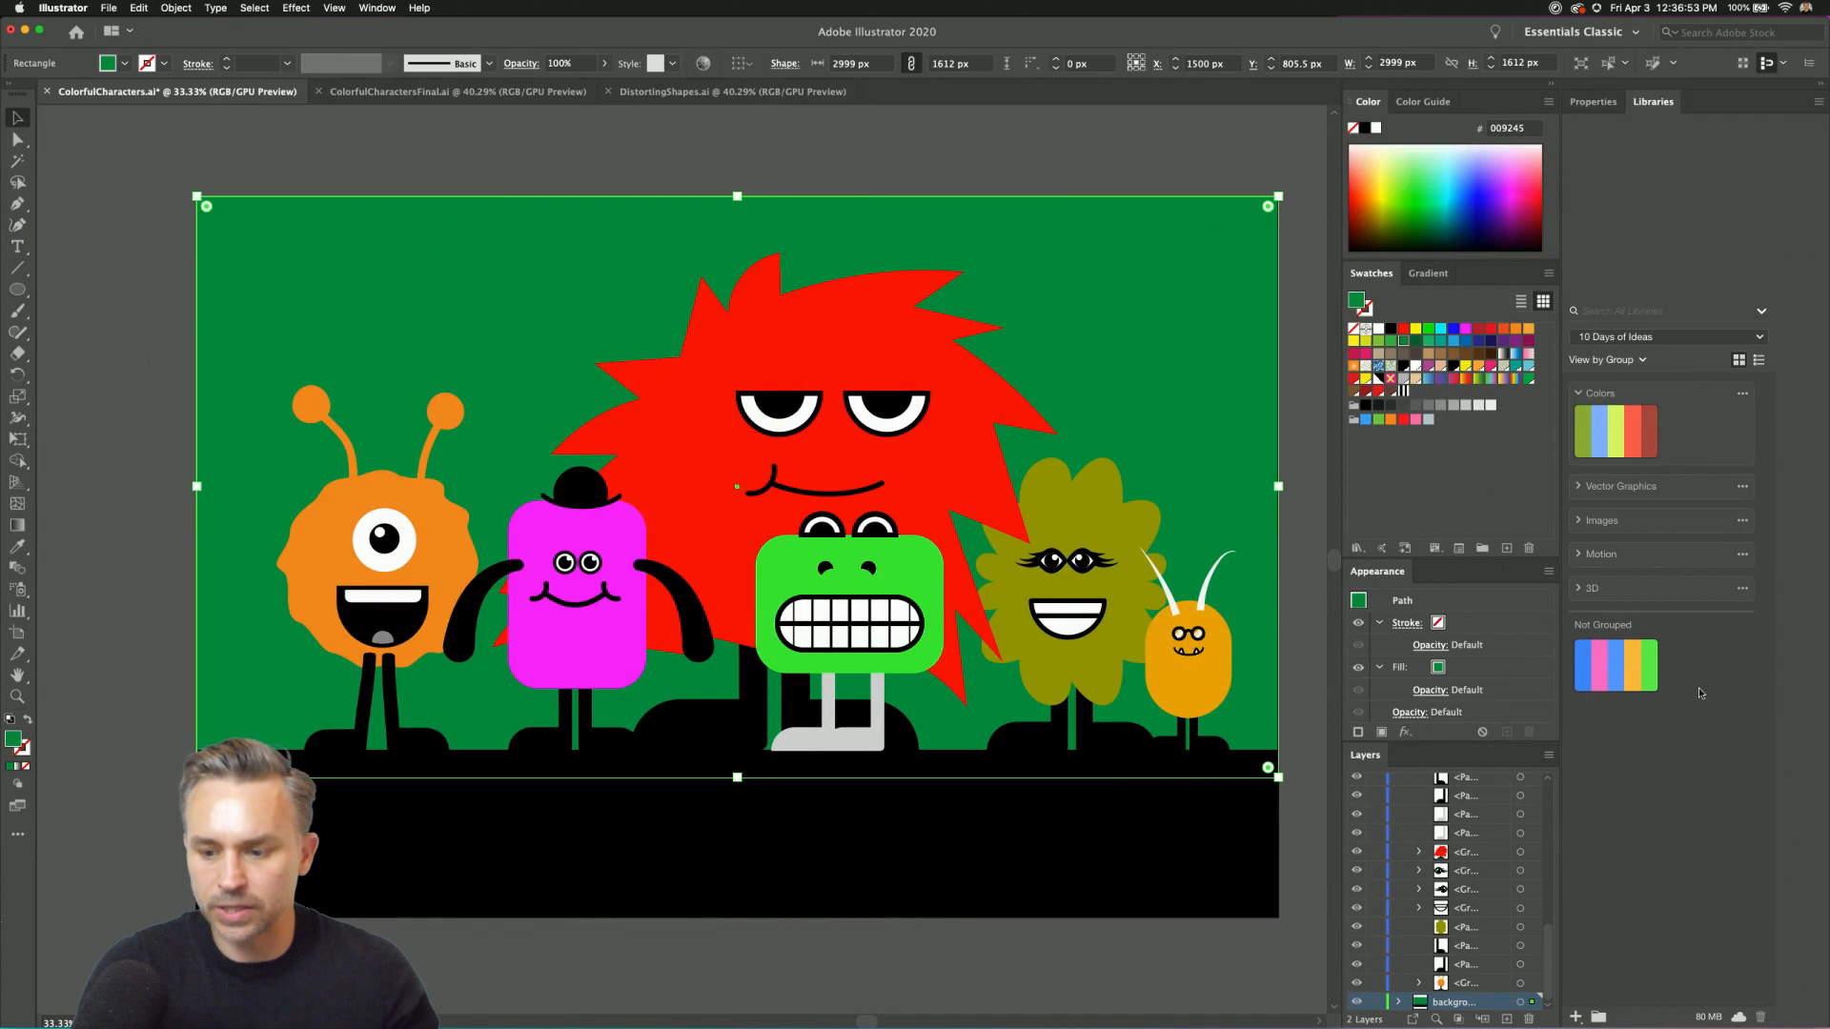
click(1583, 660)
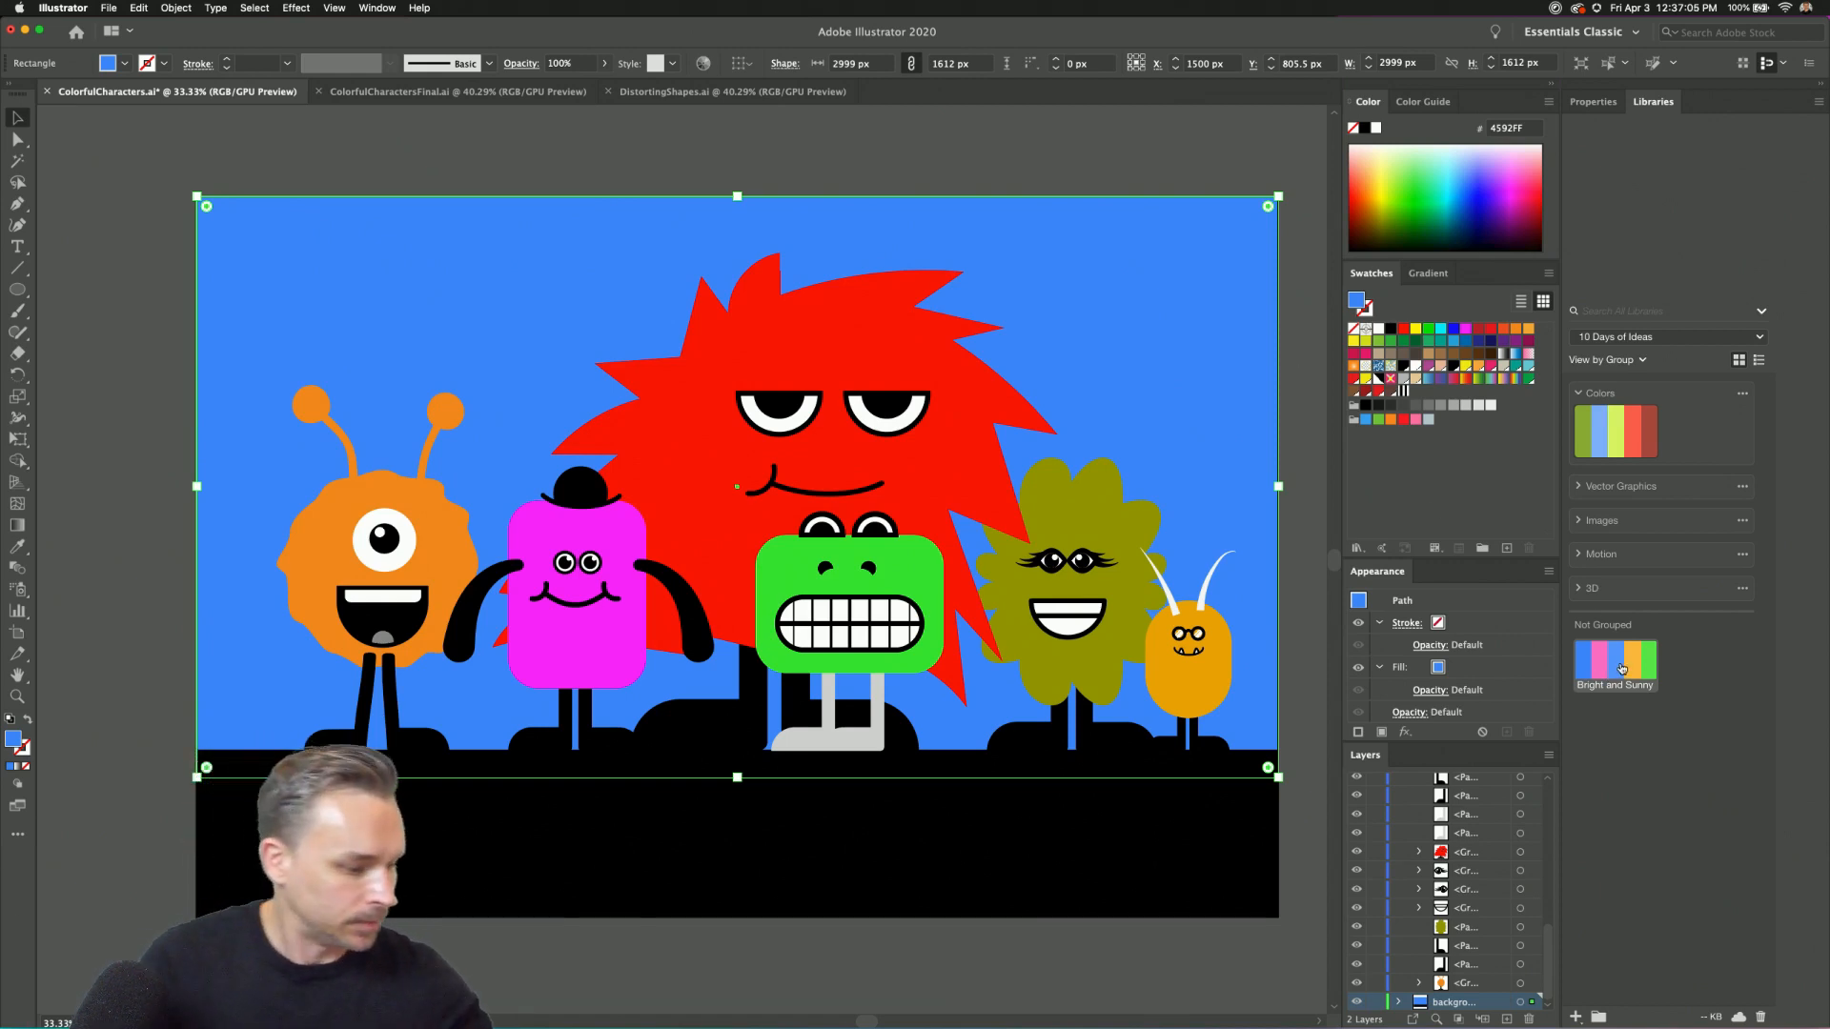
mouse_move(1621, 669)
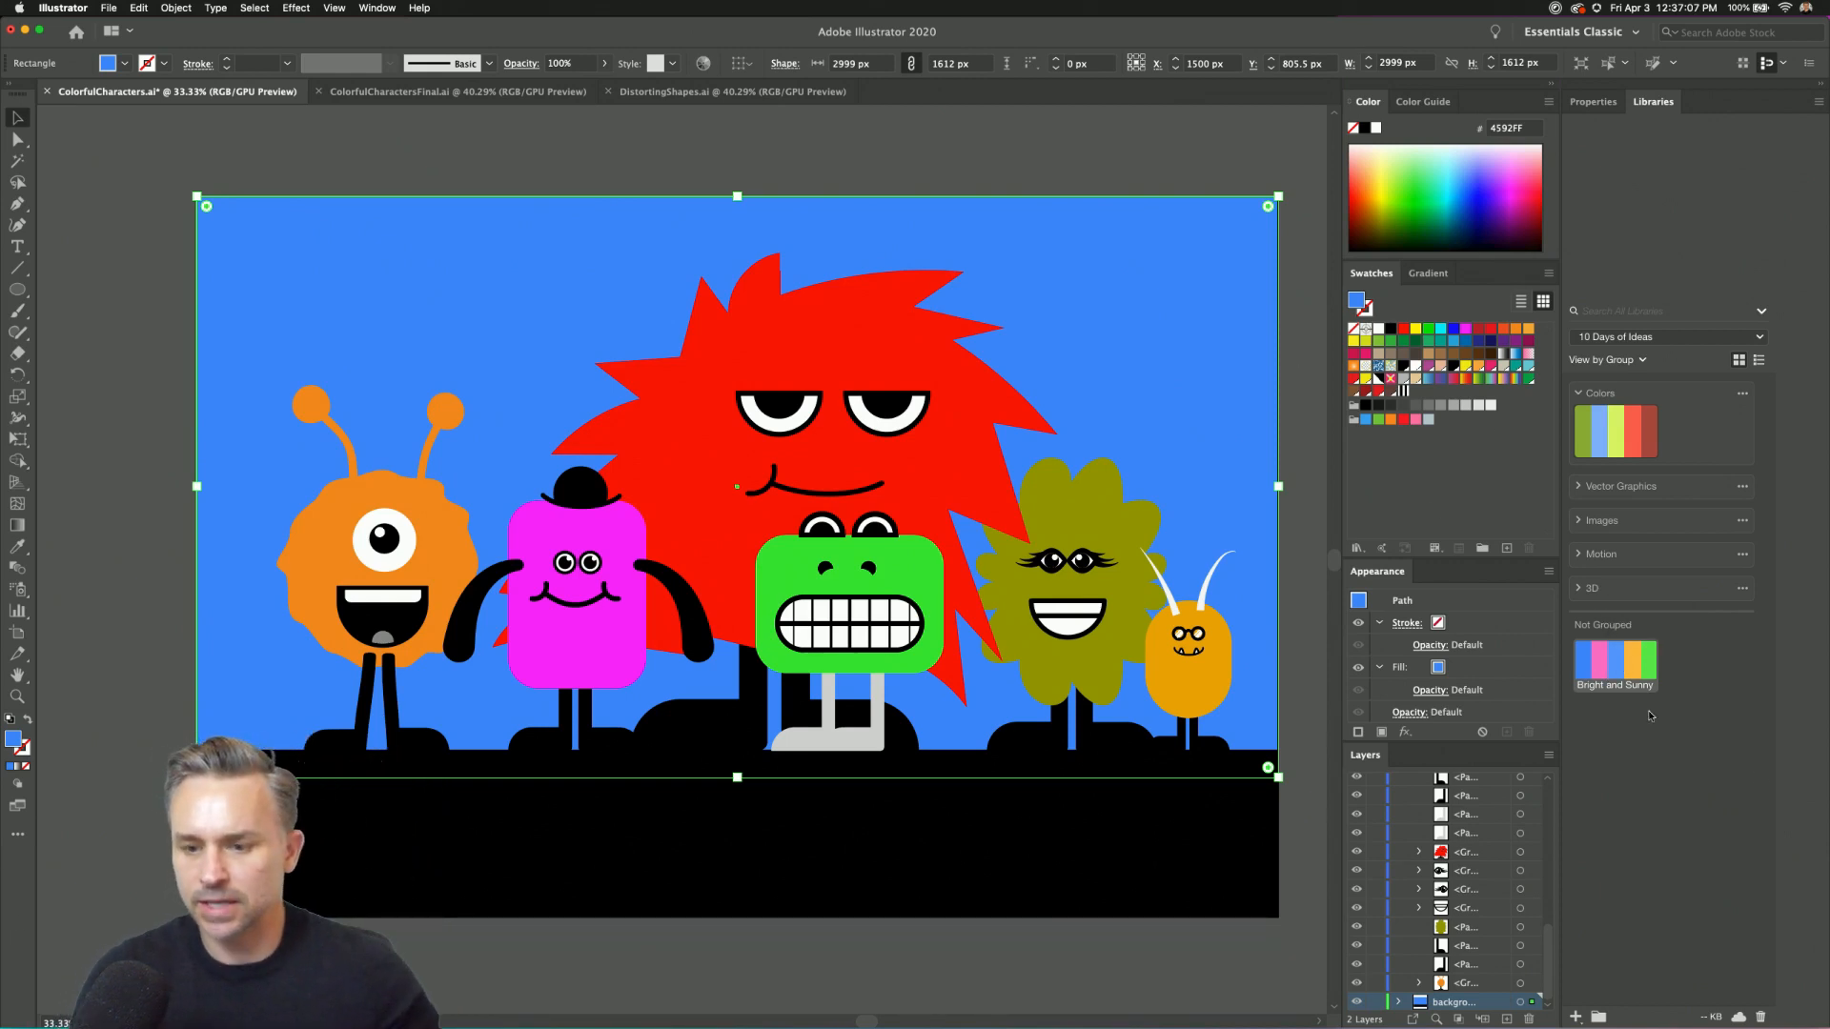
click(1416, 330)
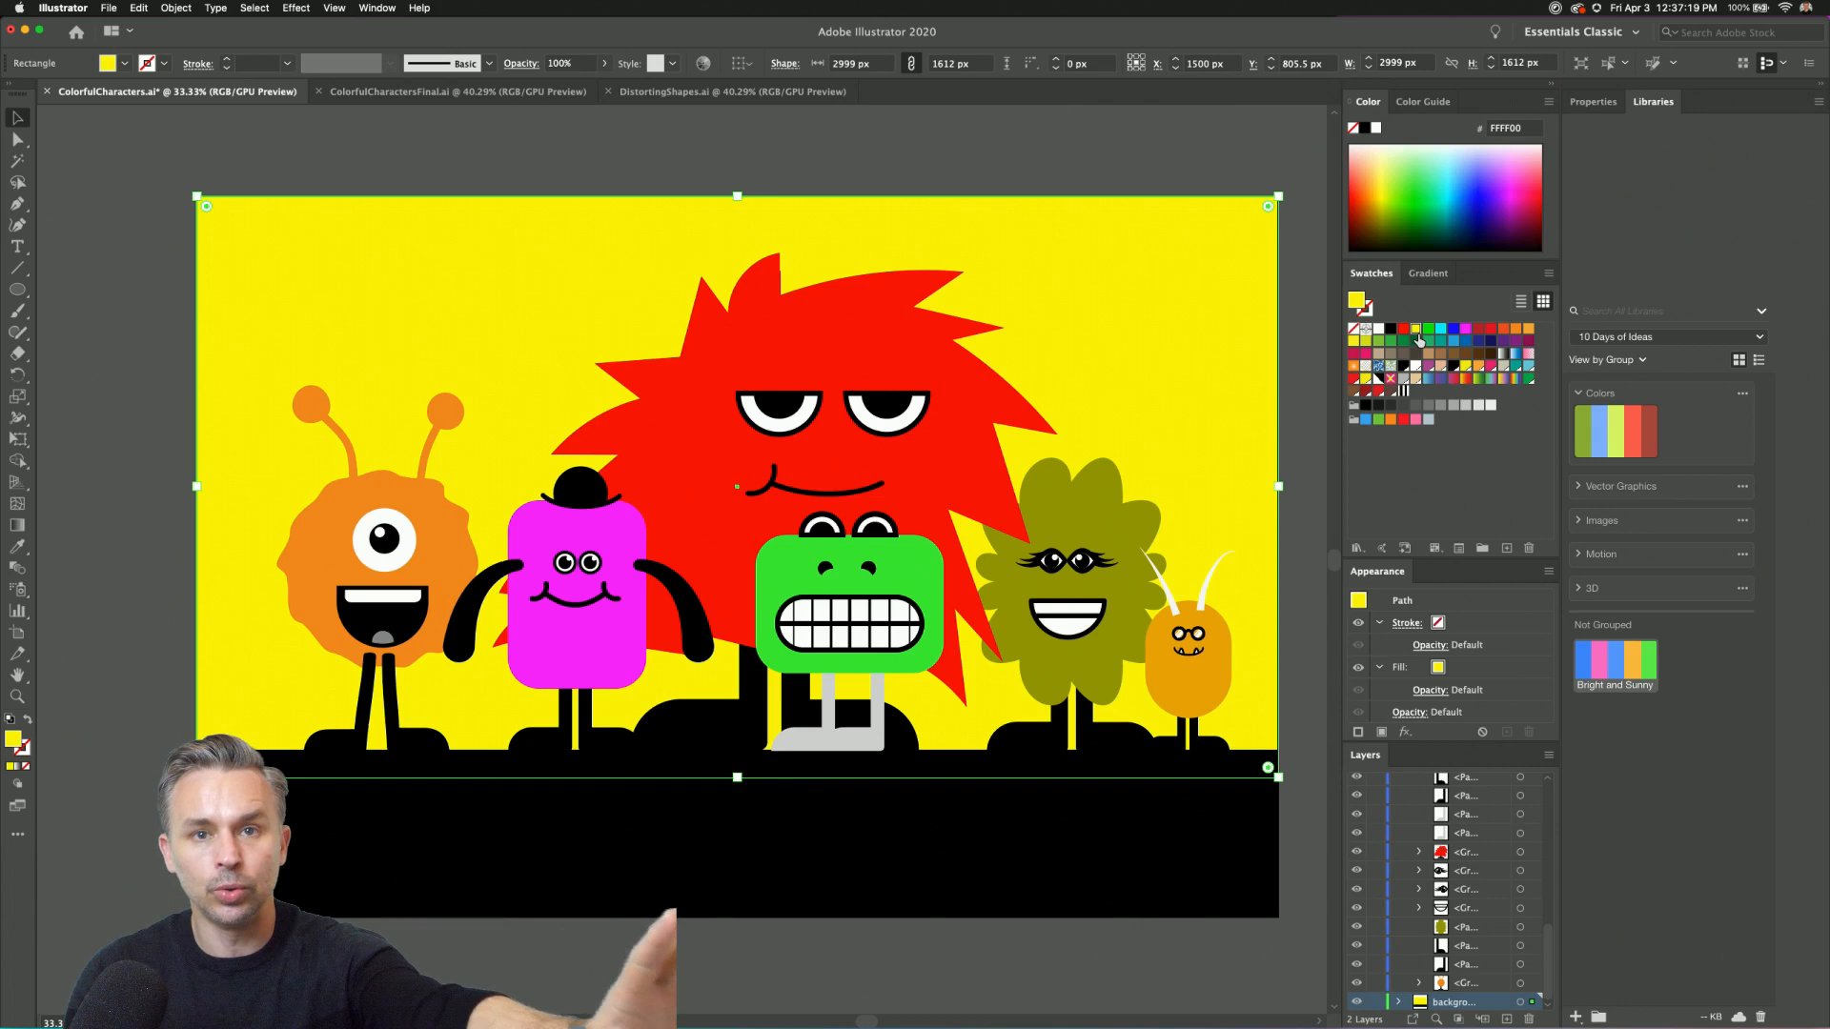
click(1585, 667)
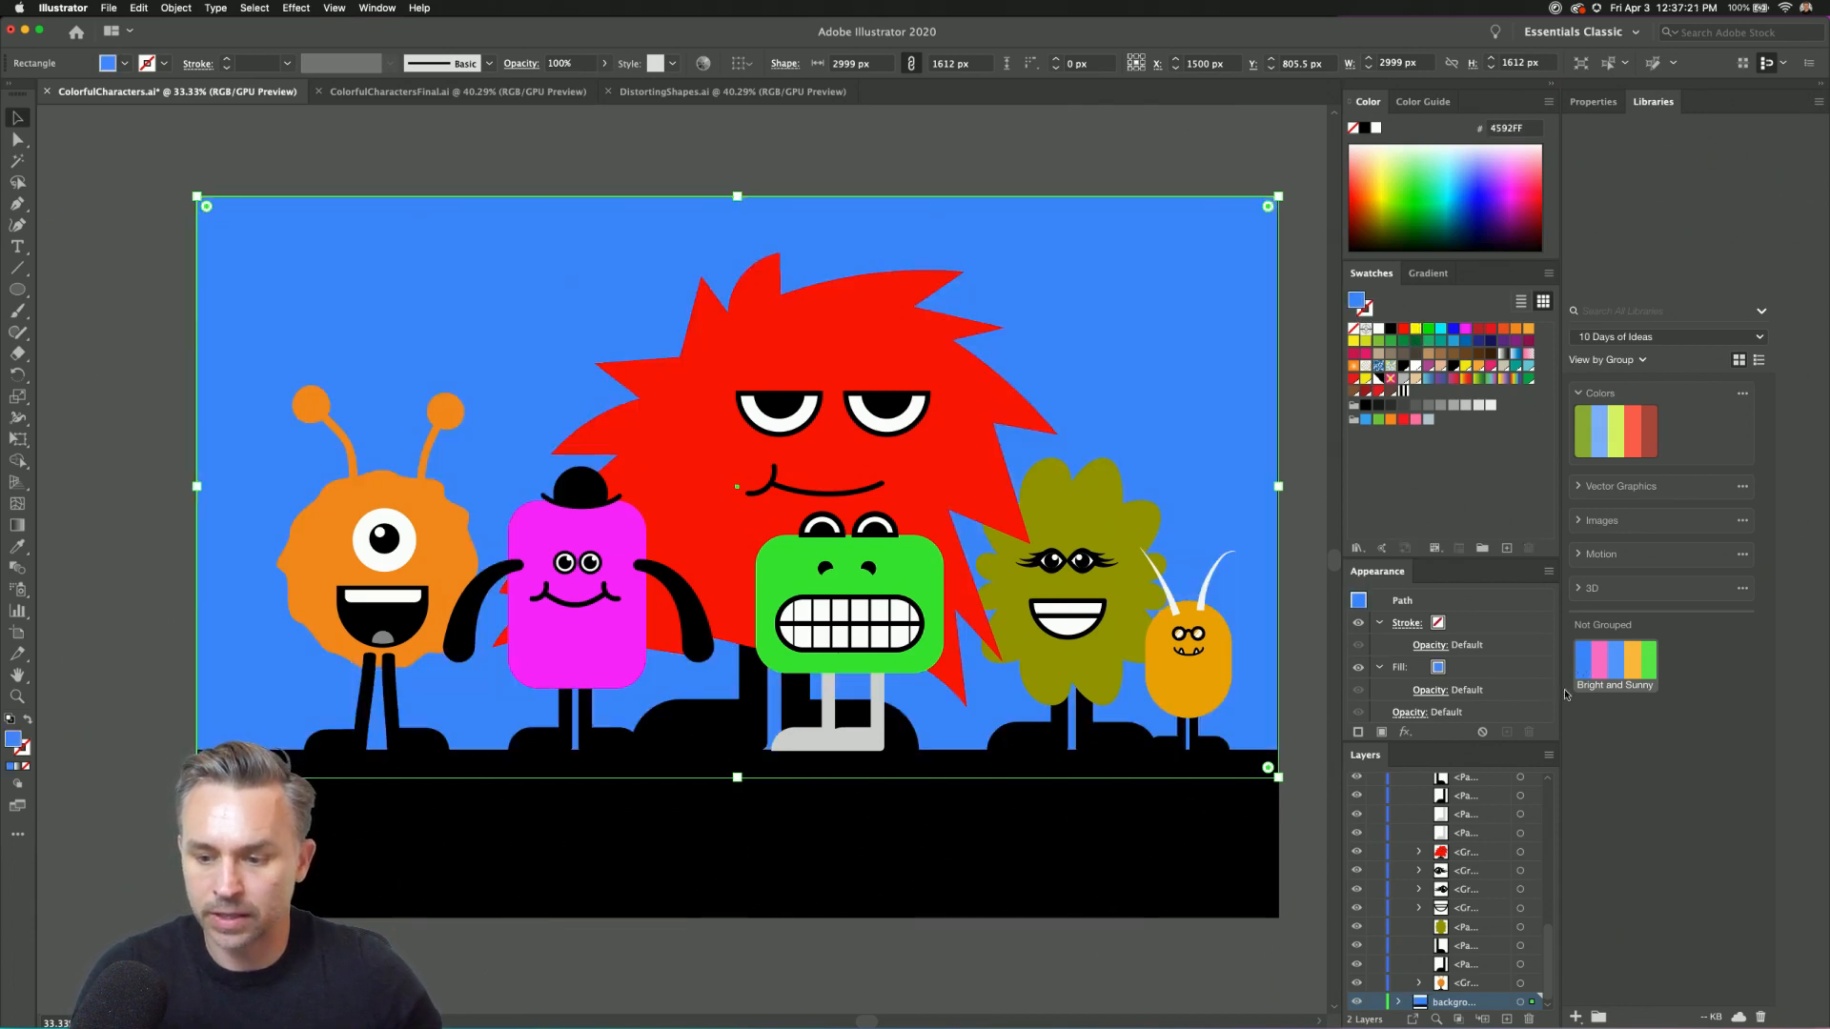
Recolor characters from the Bright and Sunny theme: the toothy one green 61FF52, the flower-shaped one pink FF78CC and the smallest one orange FFC045.
click(872, 563)
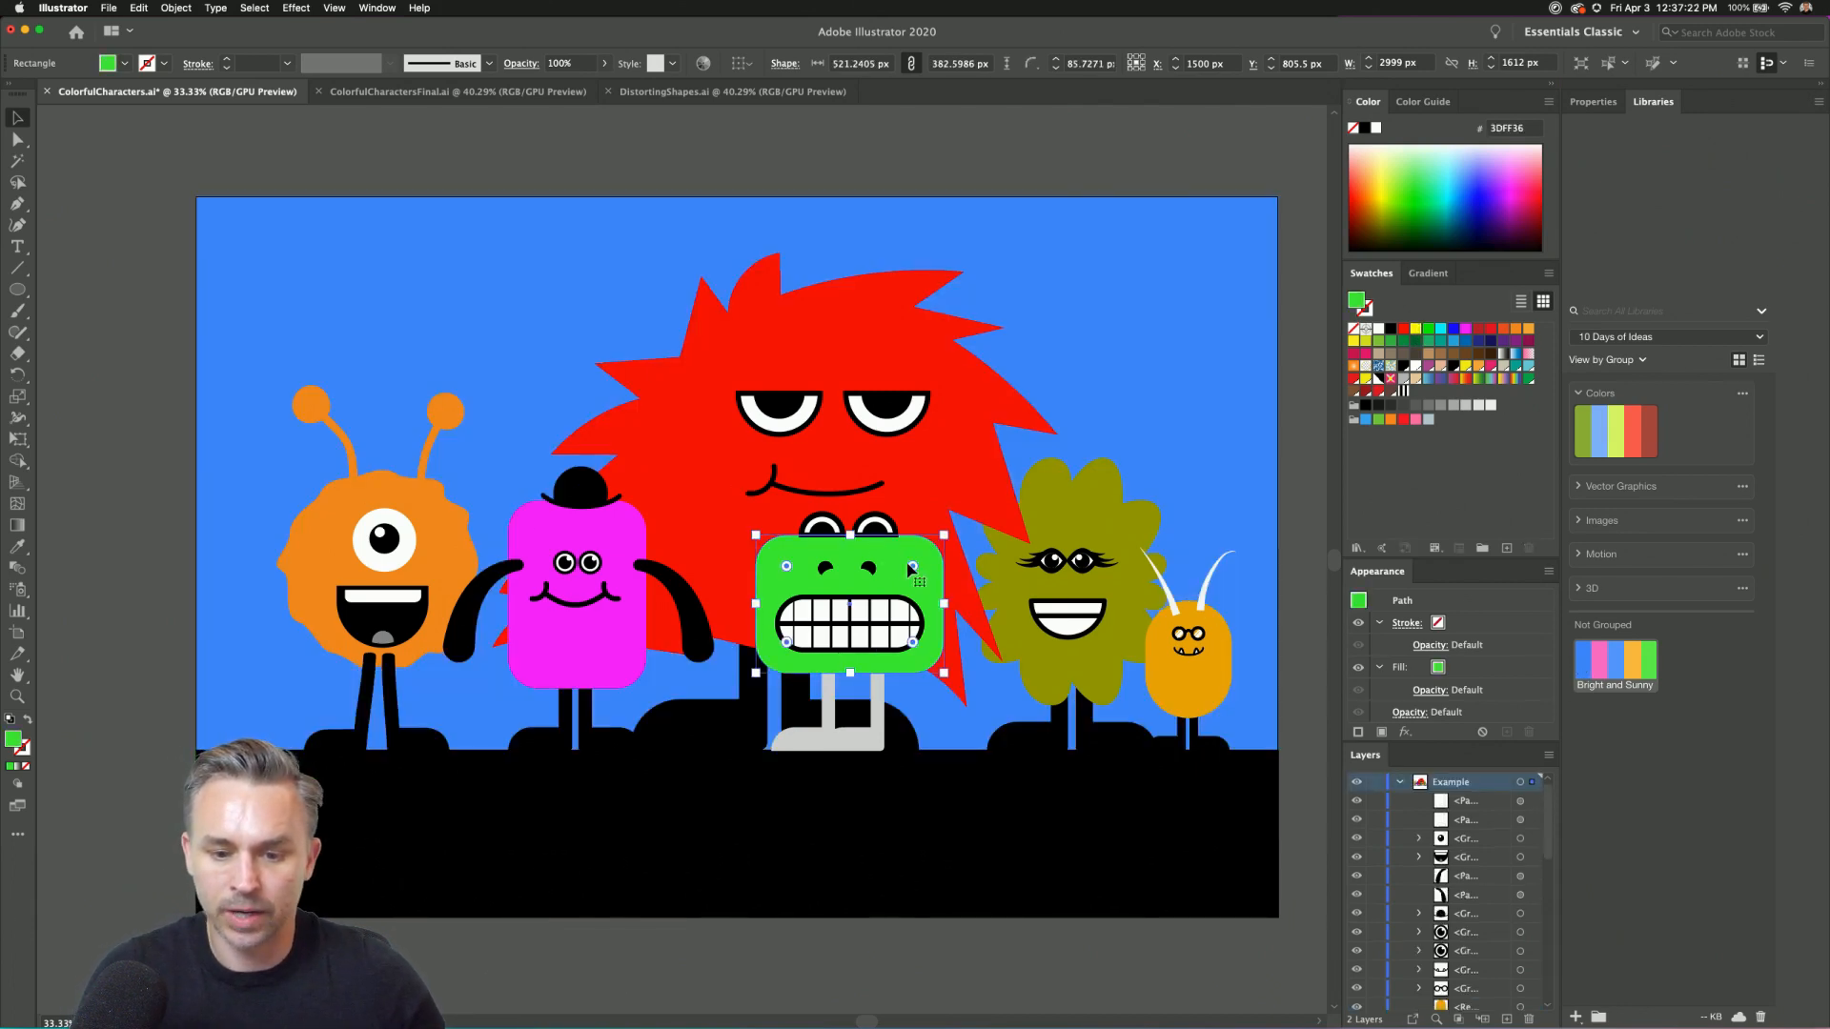
click(1652, 670)
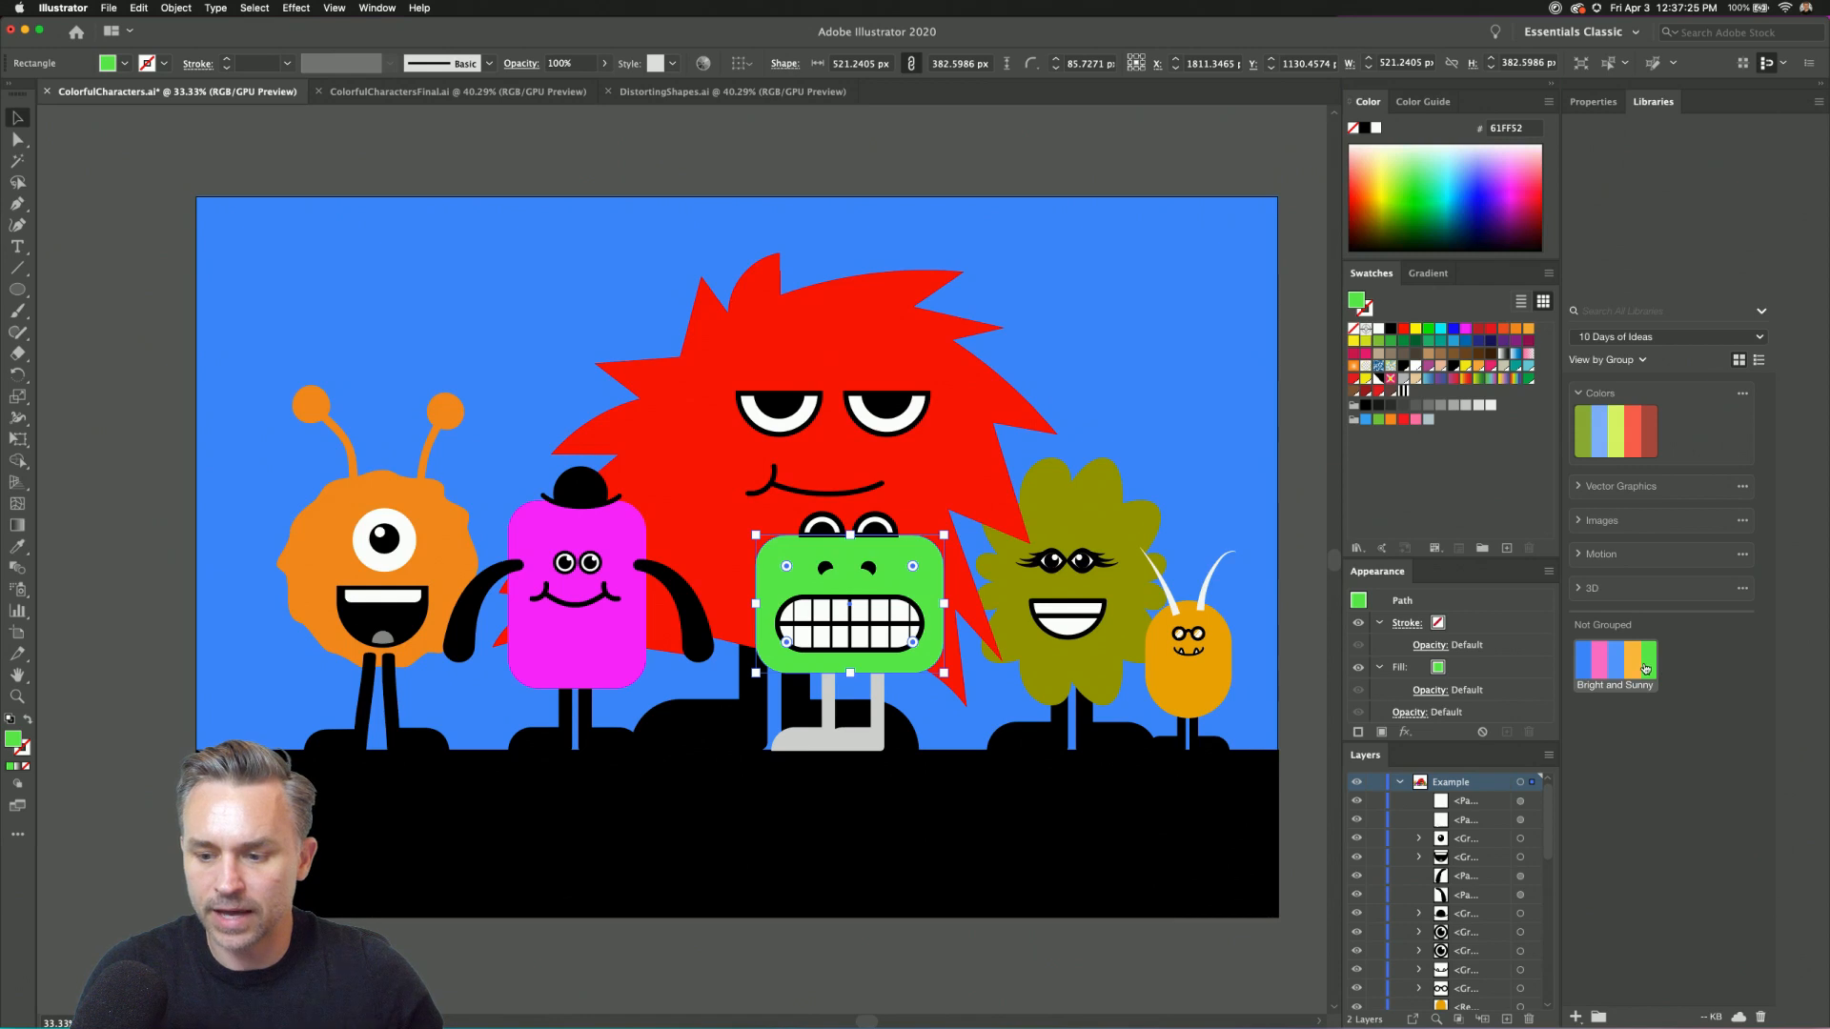
click(1088, 521)
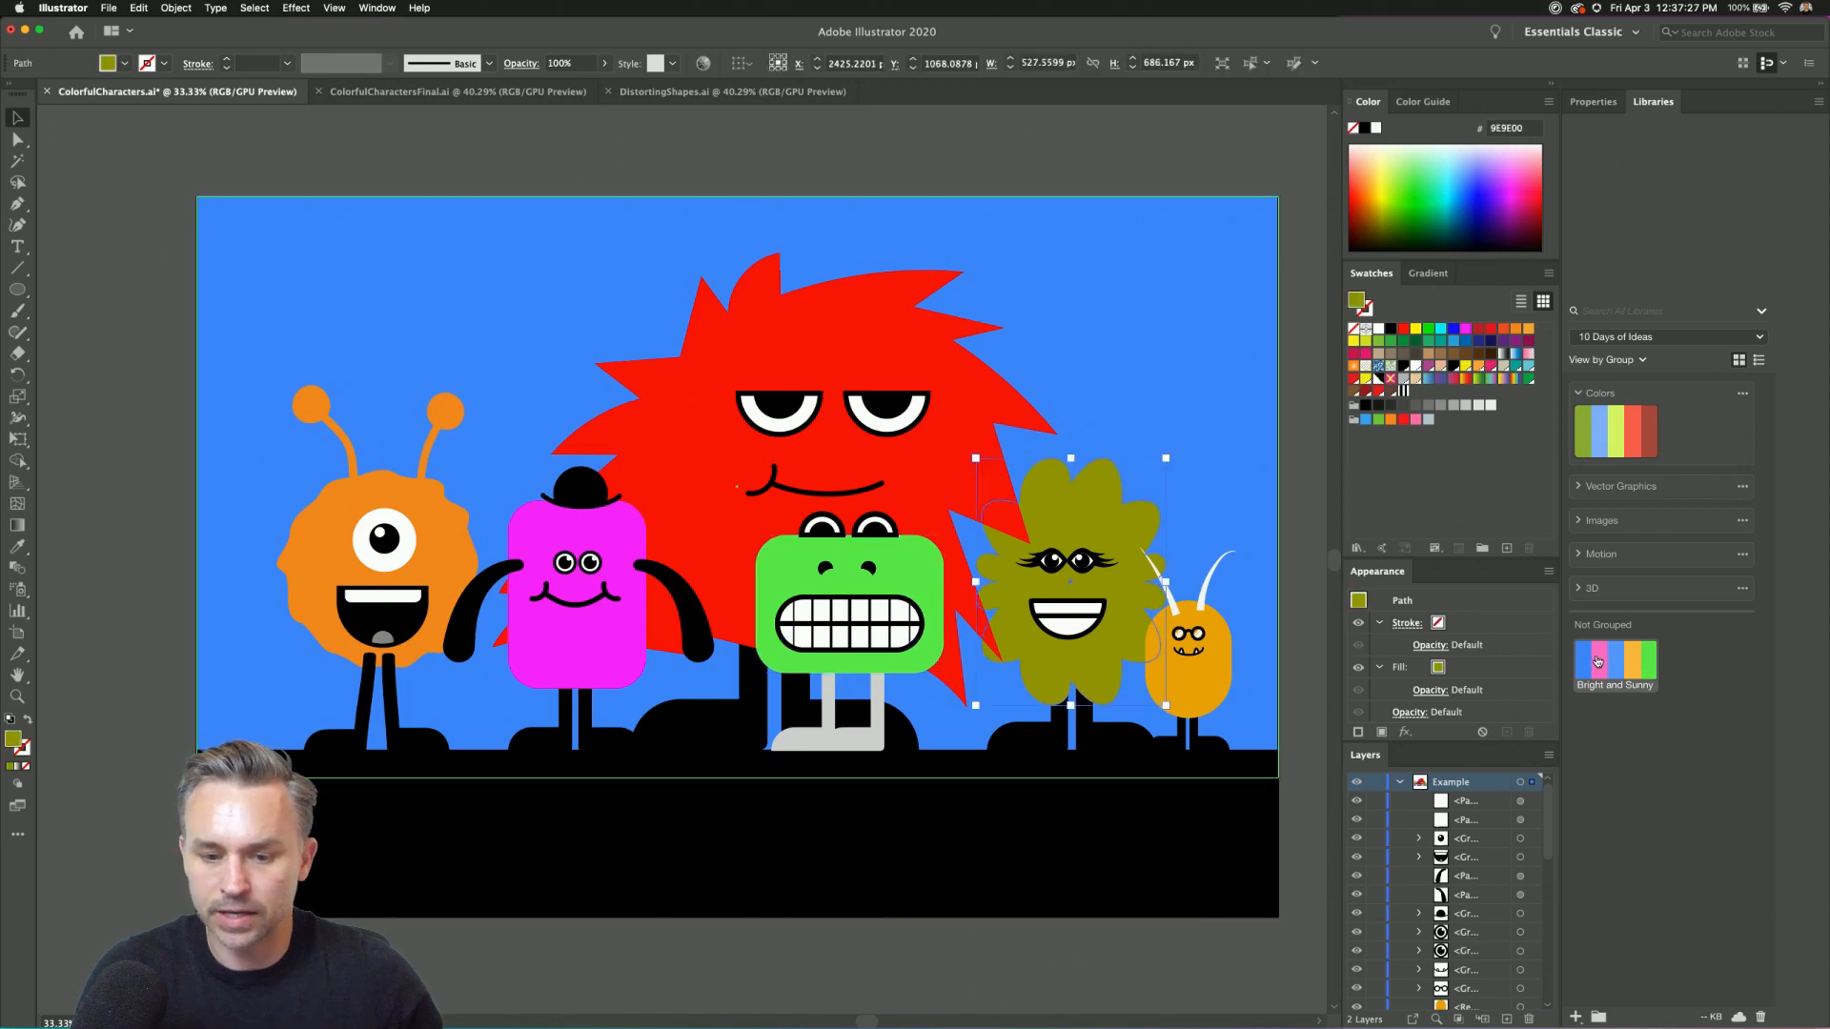
click(1598, 661)
click(1224, 672)
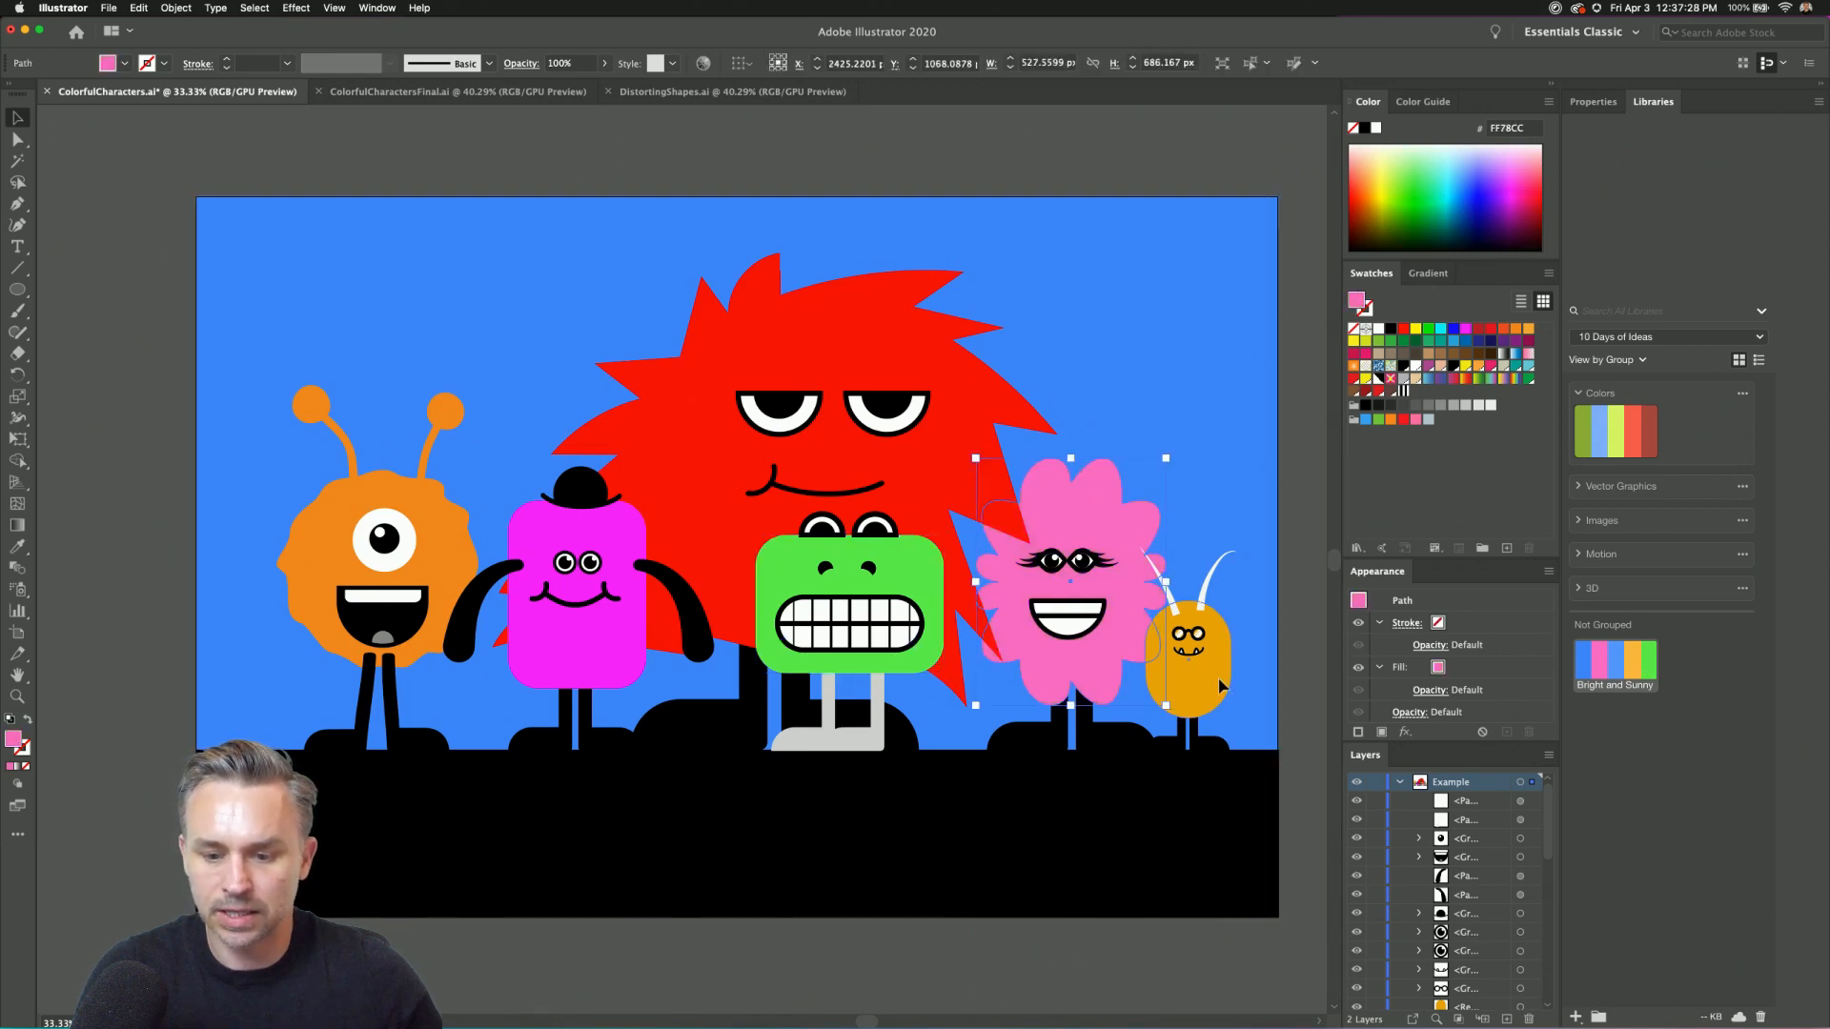
click(1634, 670)
Select all the artwork and create a color group from it, named "Bright from" followed by the author's first name.
click(314, 545)
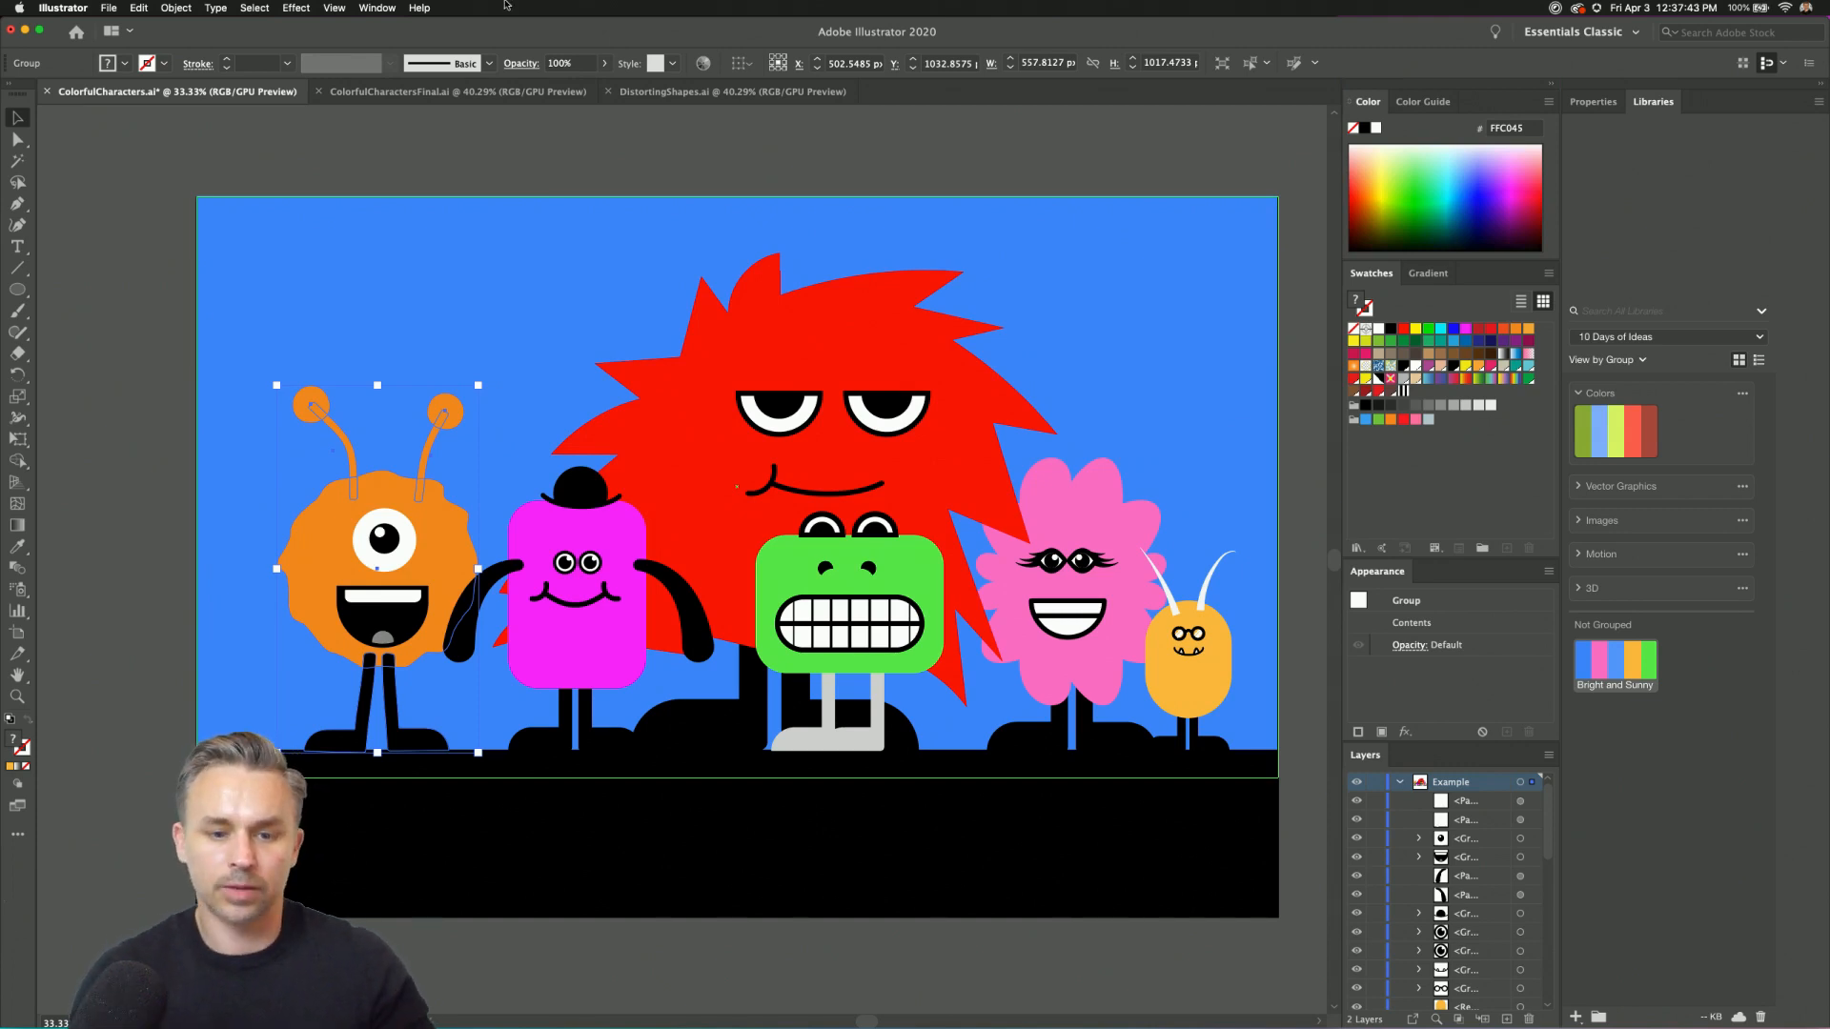
click(328, 166)
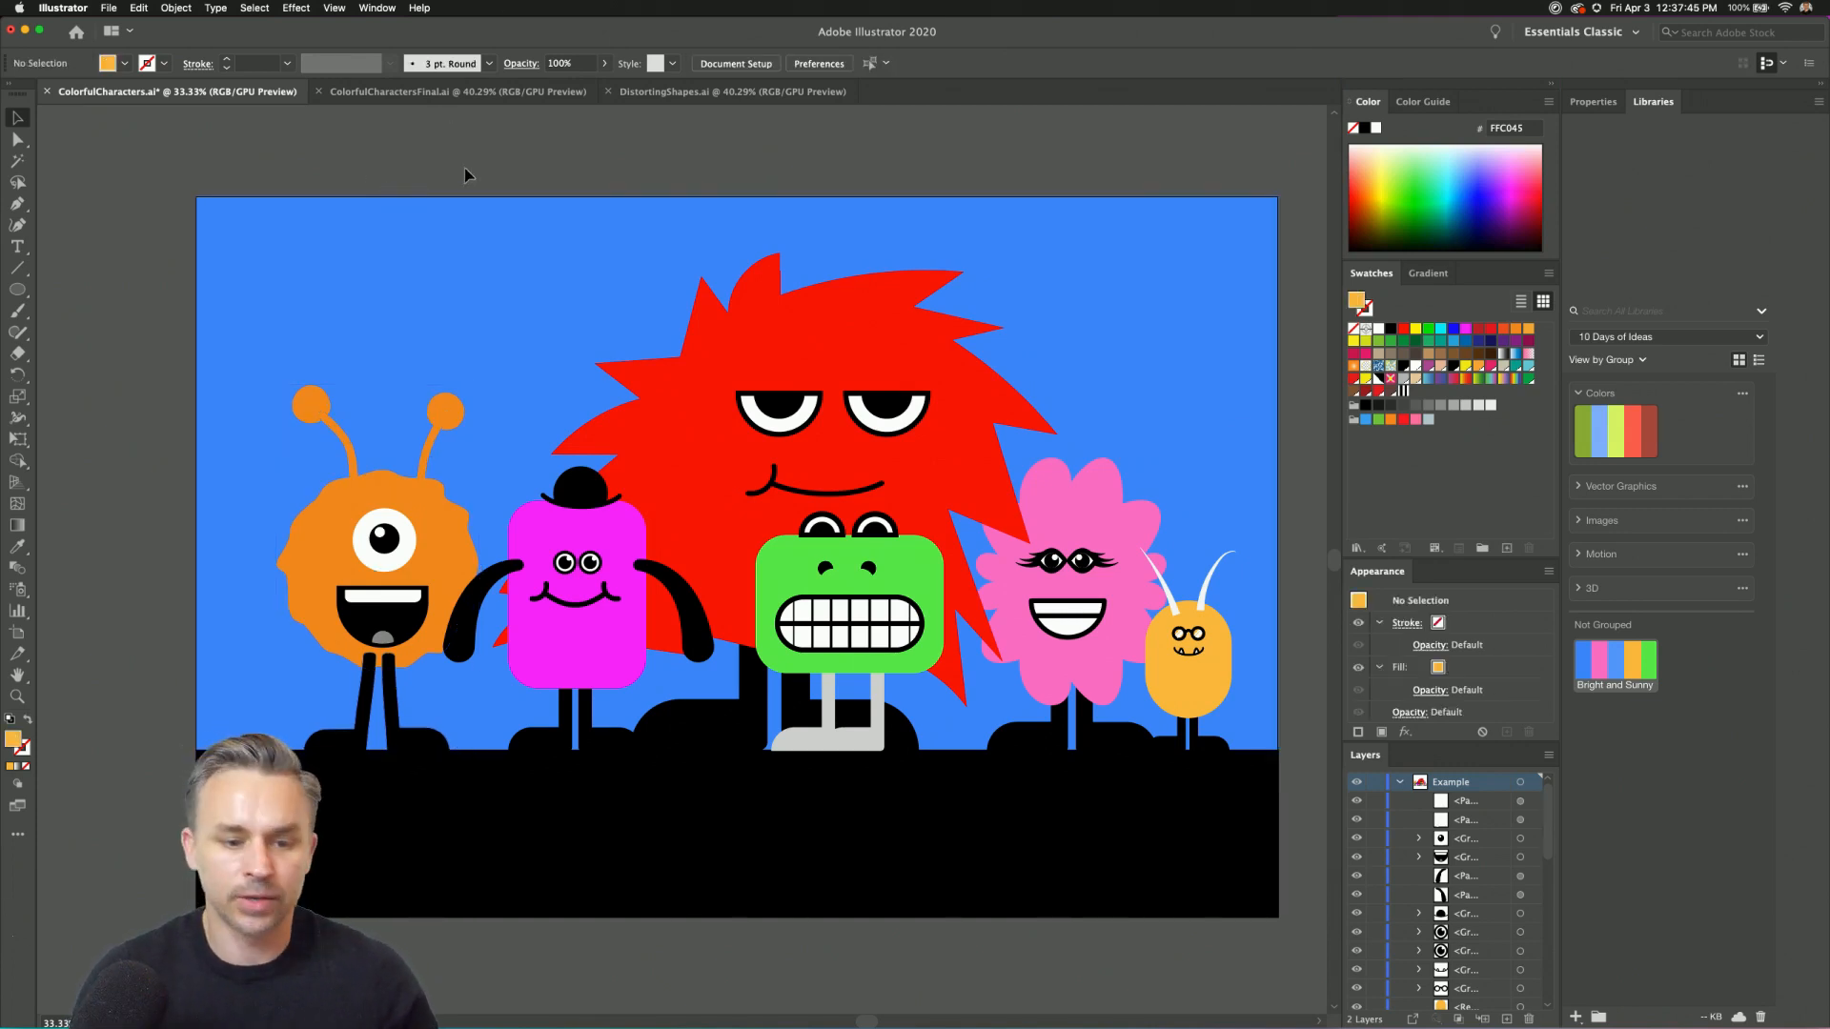
drag(1179, 812, 1209, 805)
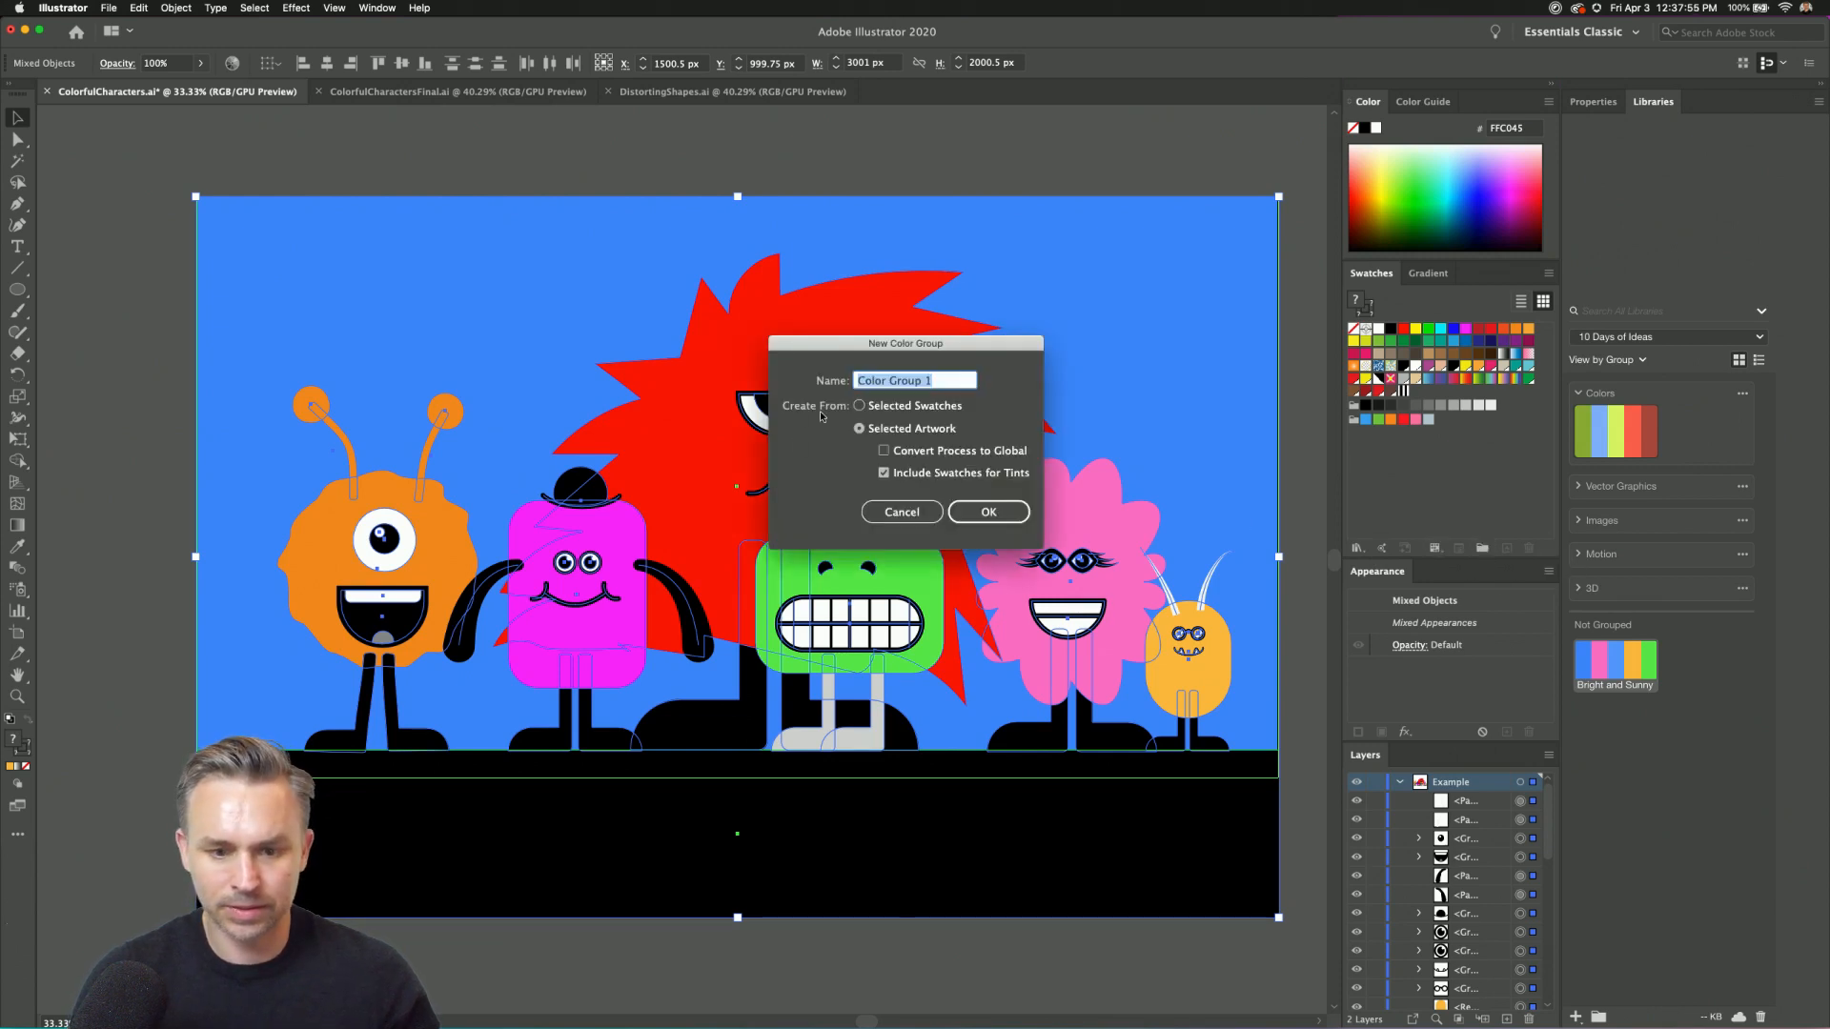
click(901, 512)
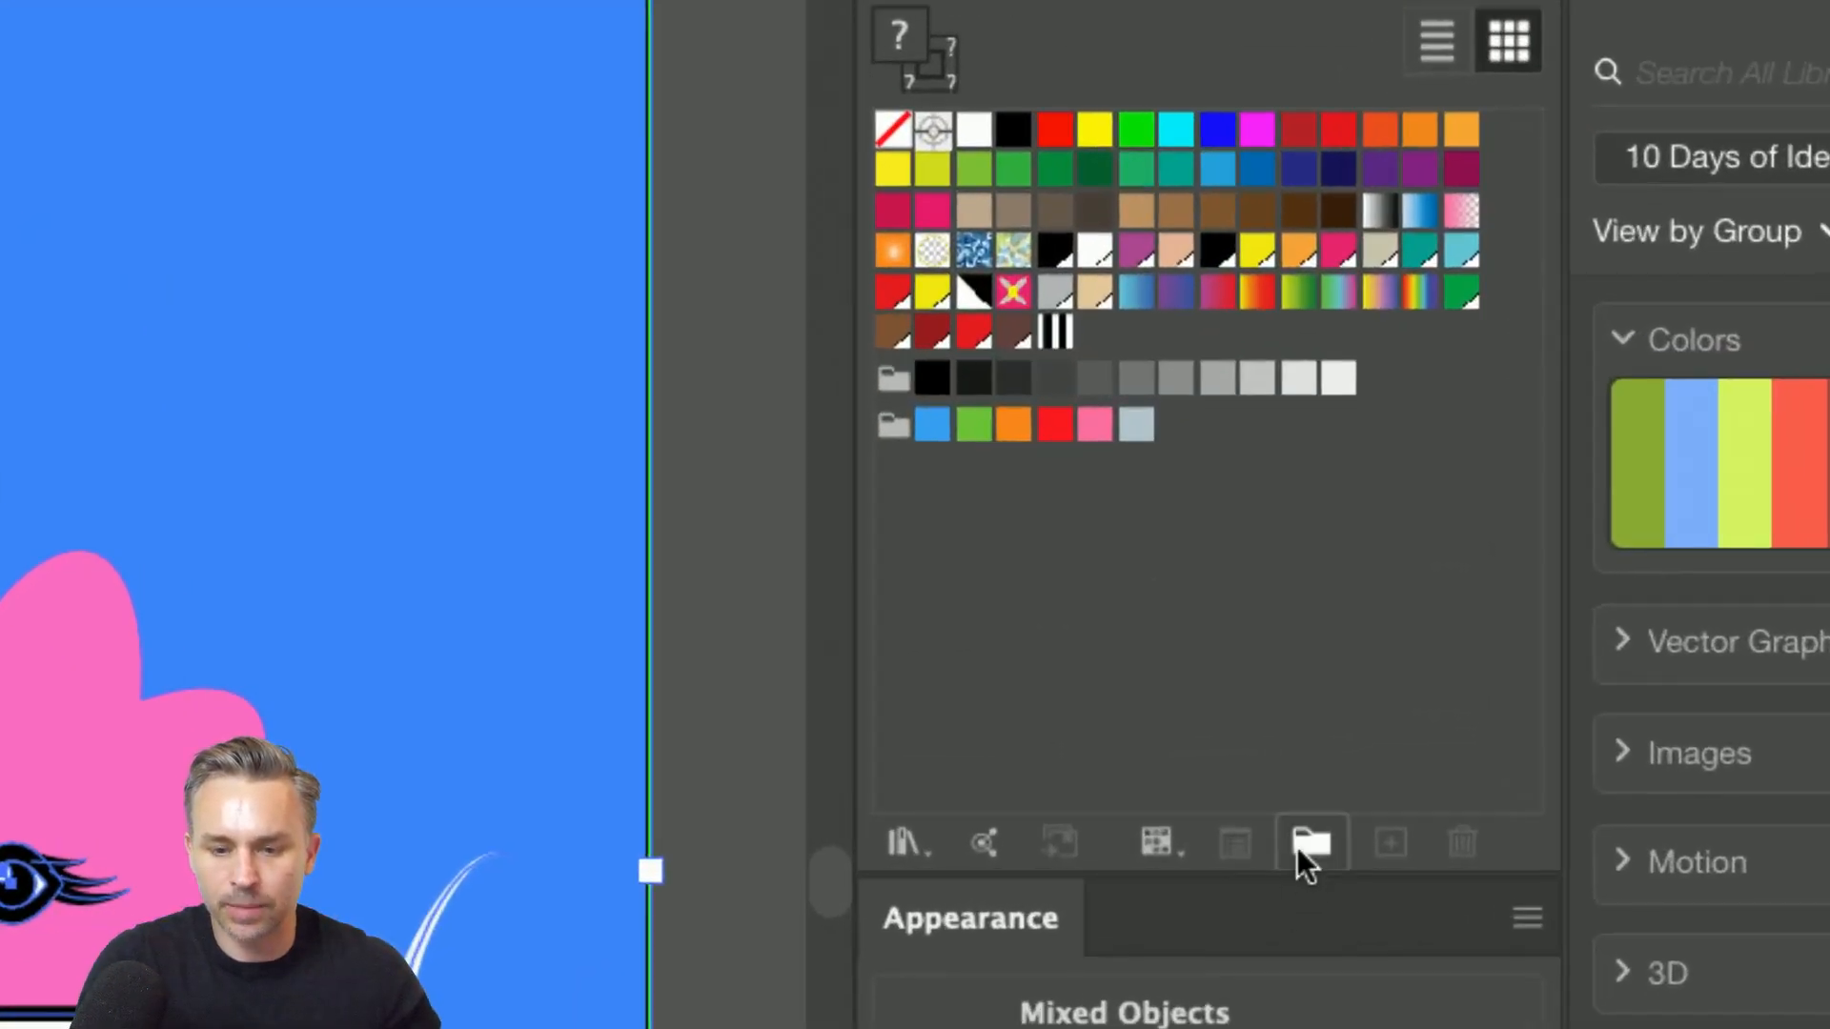
click(1300, 847)
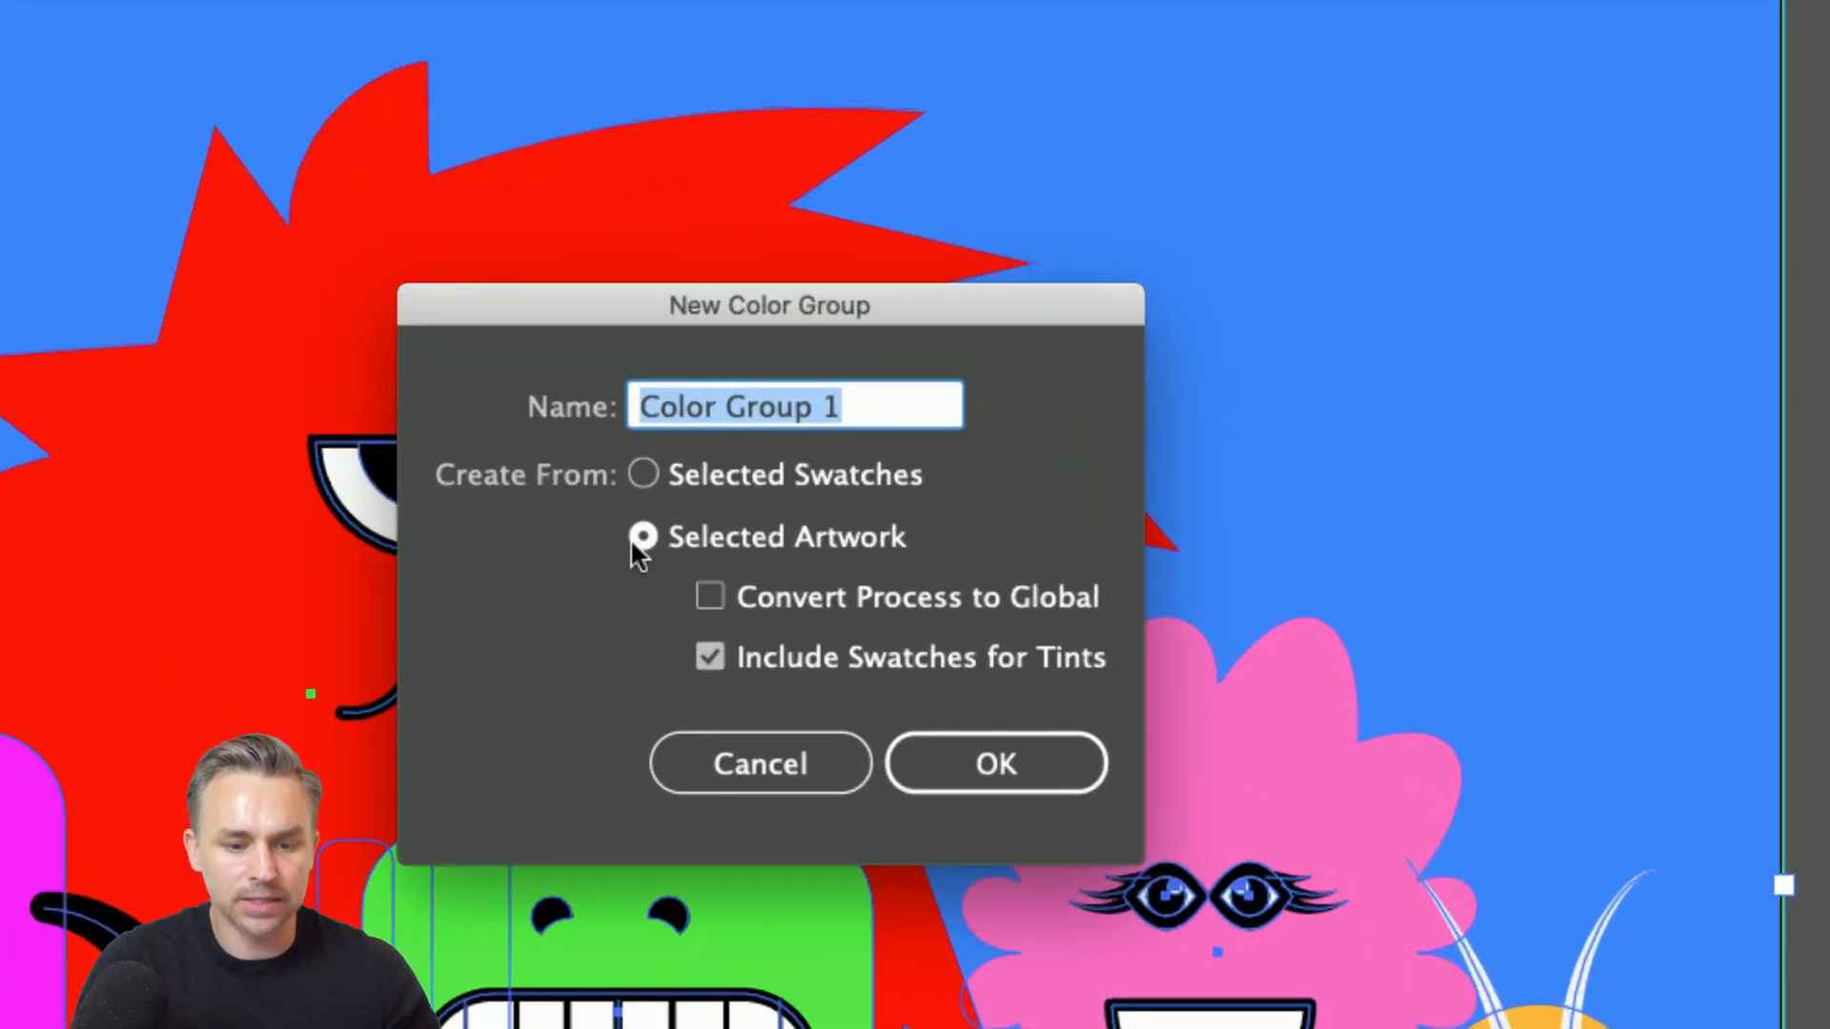
text(B)
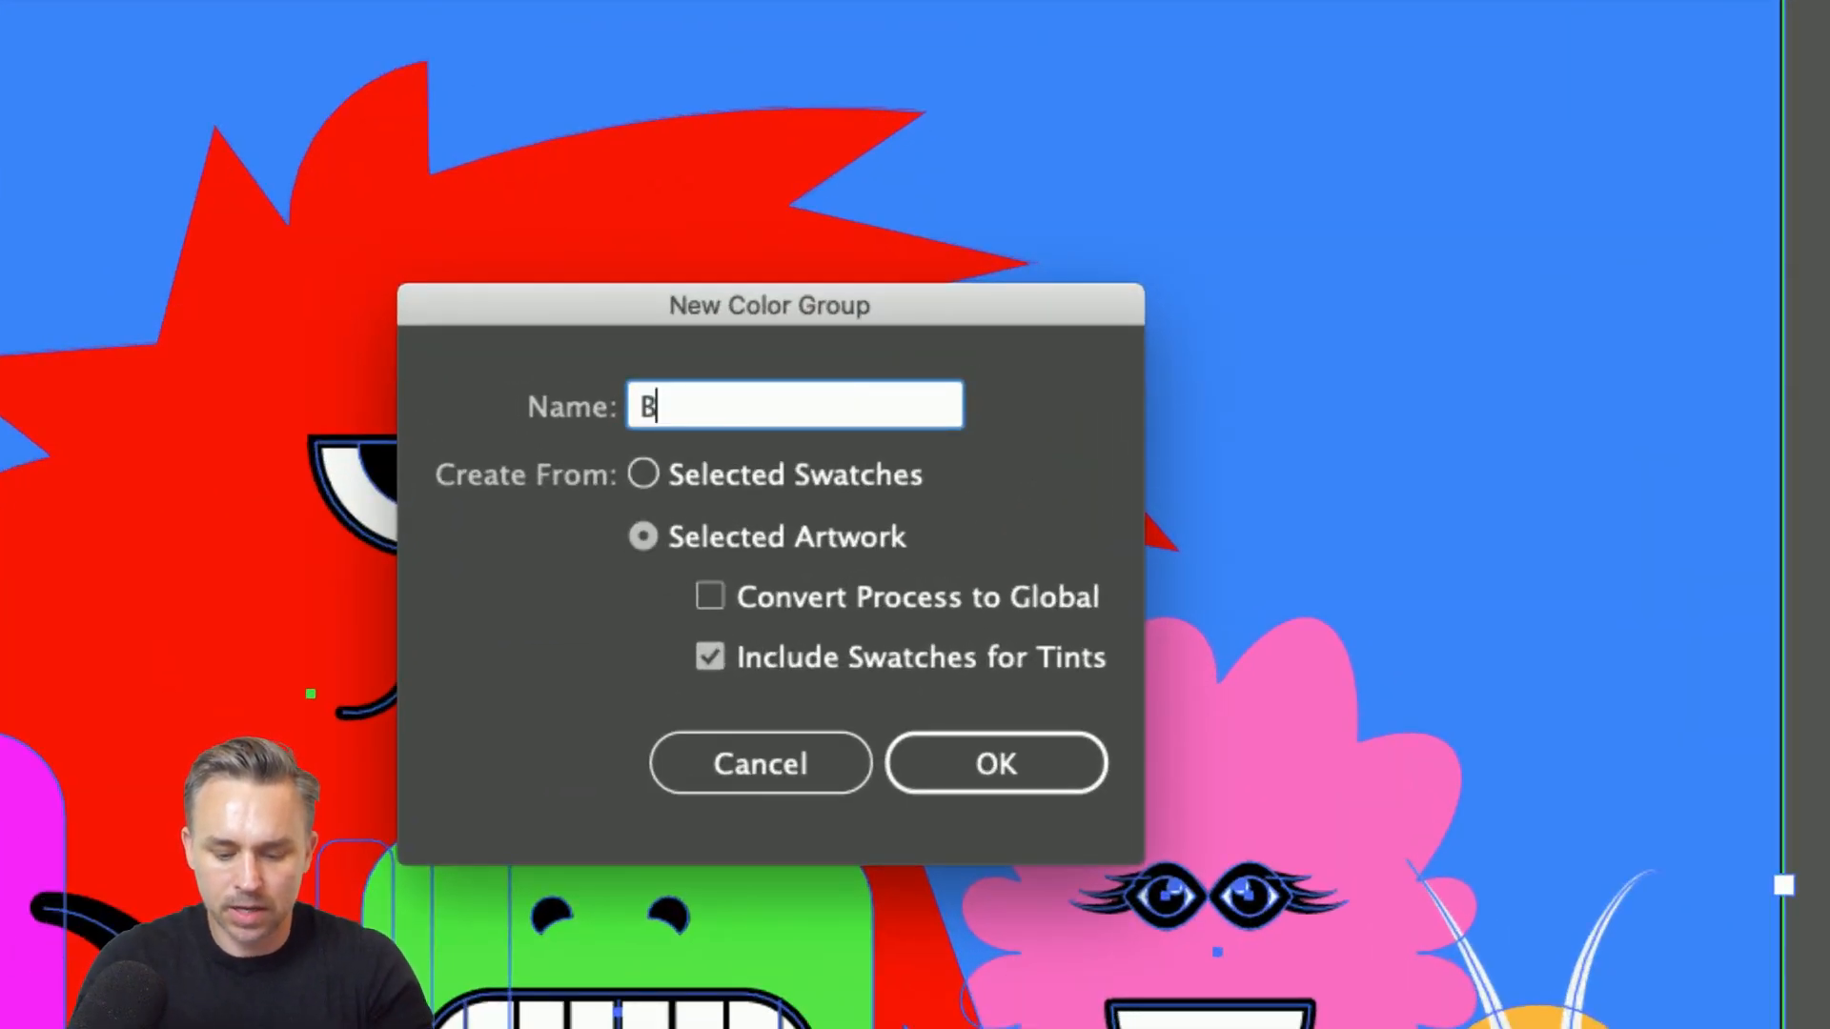
text(right Ch)
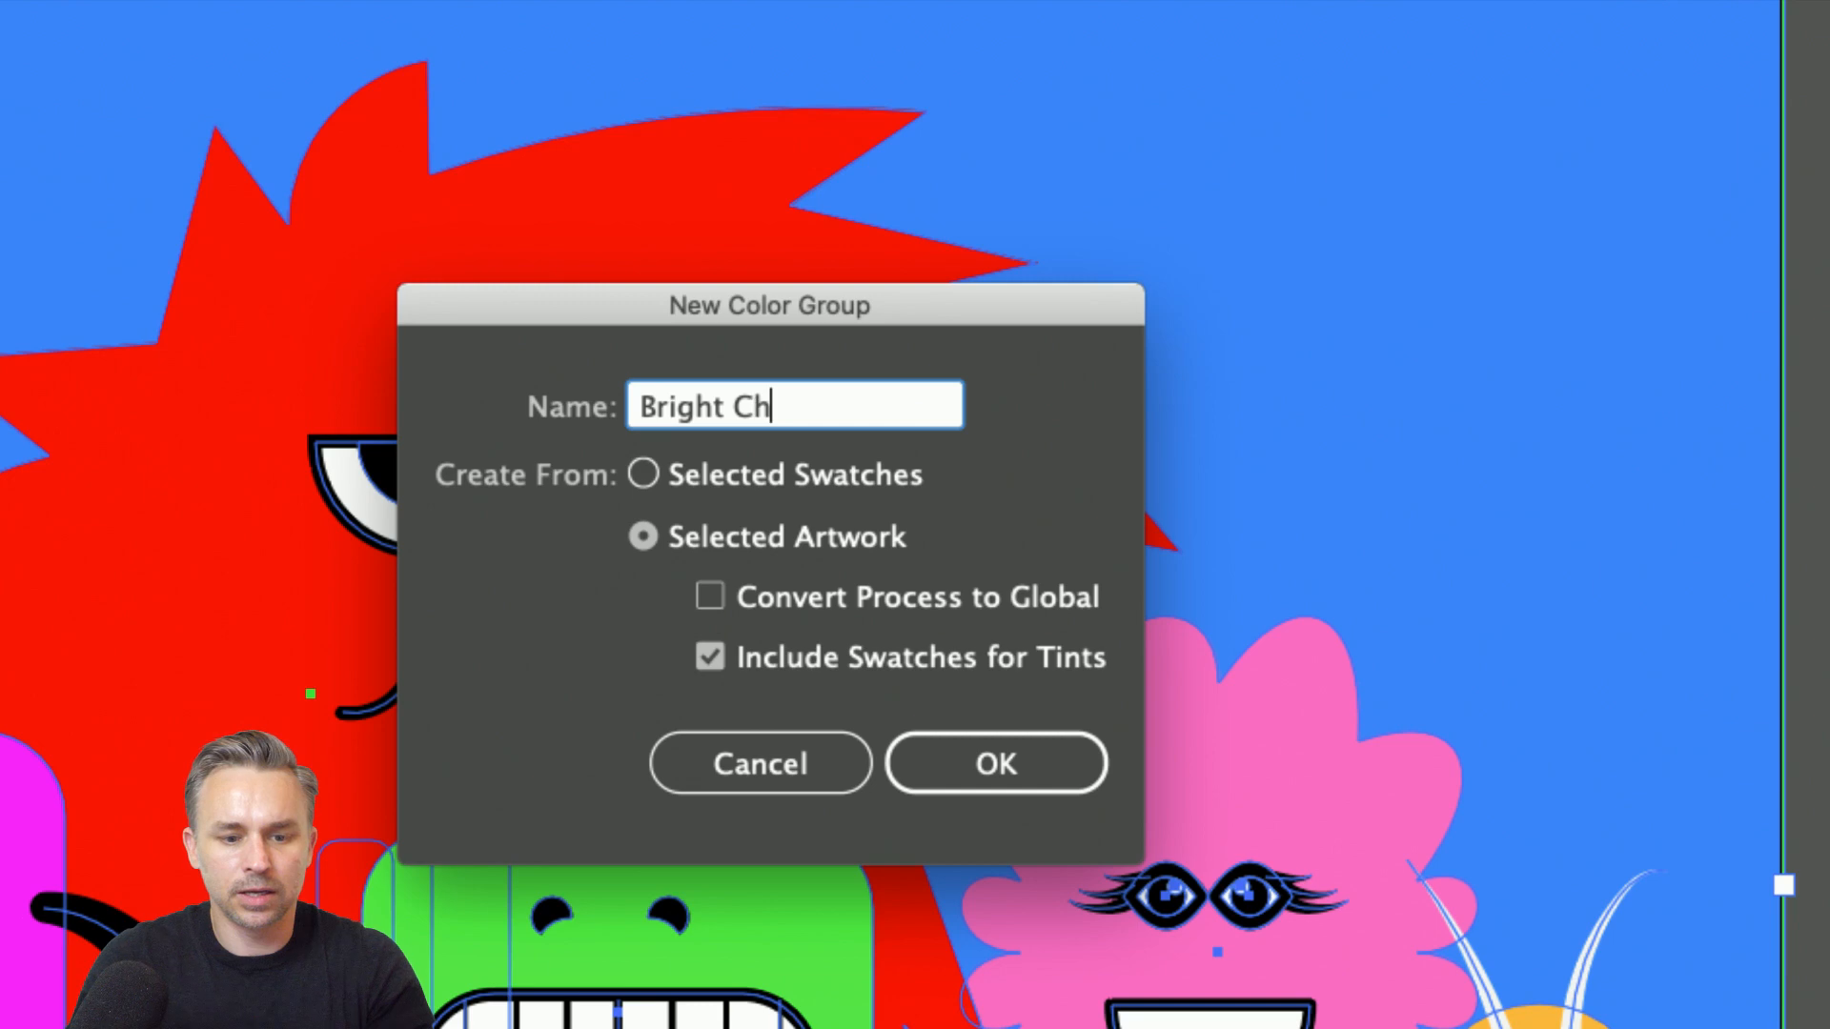
key(BackSpace)
key(BackSpace)
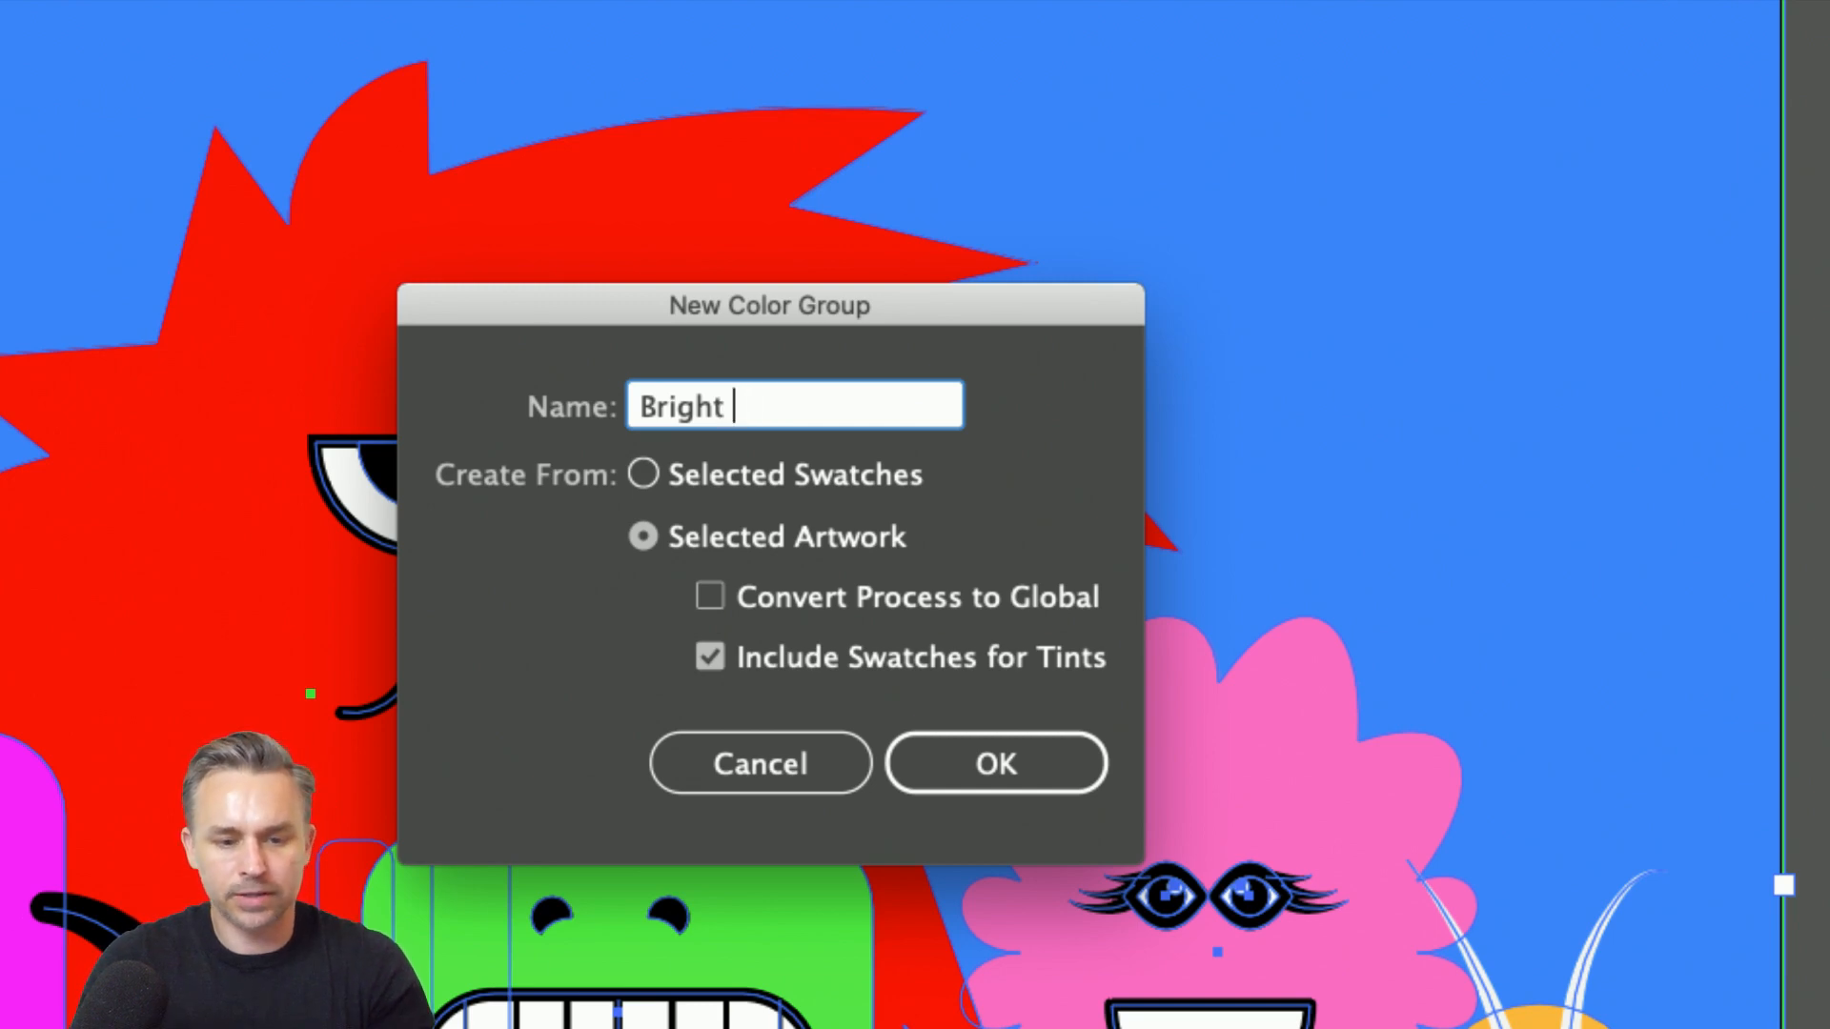
text(from Paul)
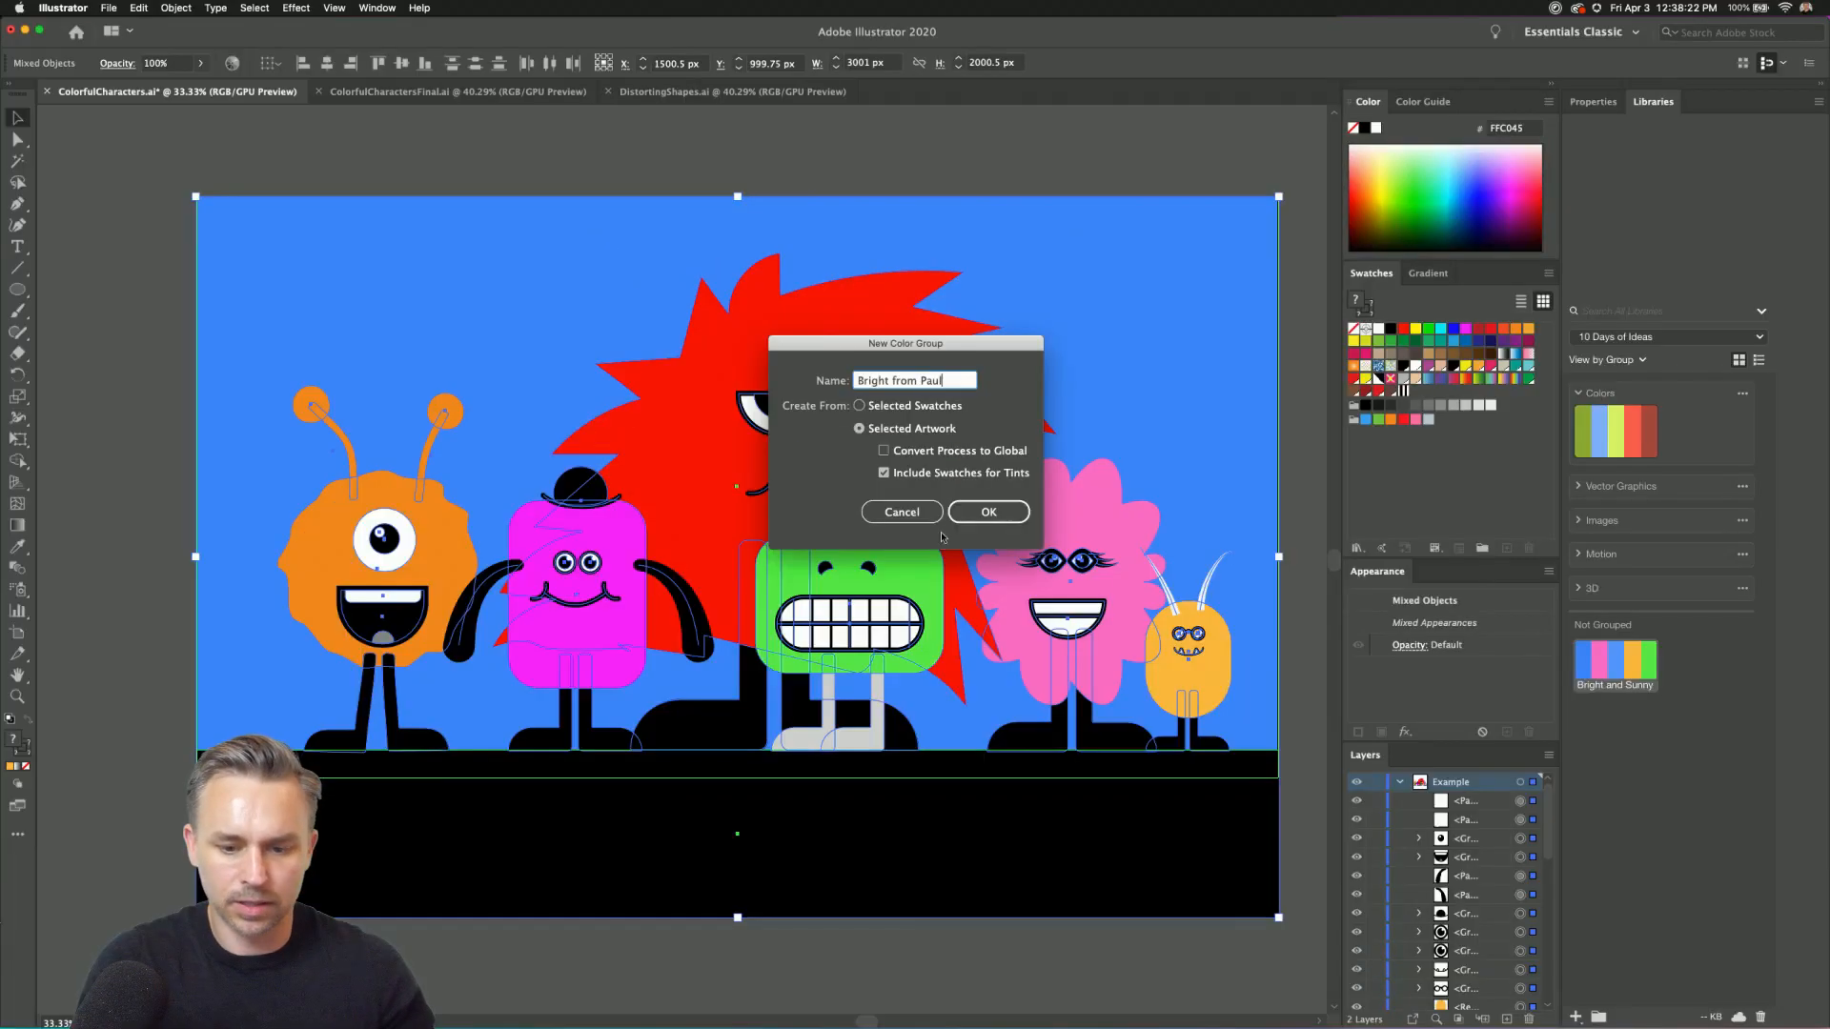
click(996, 763)
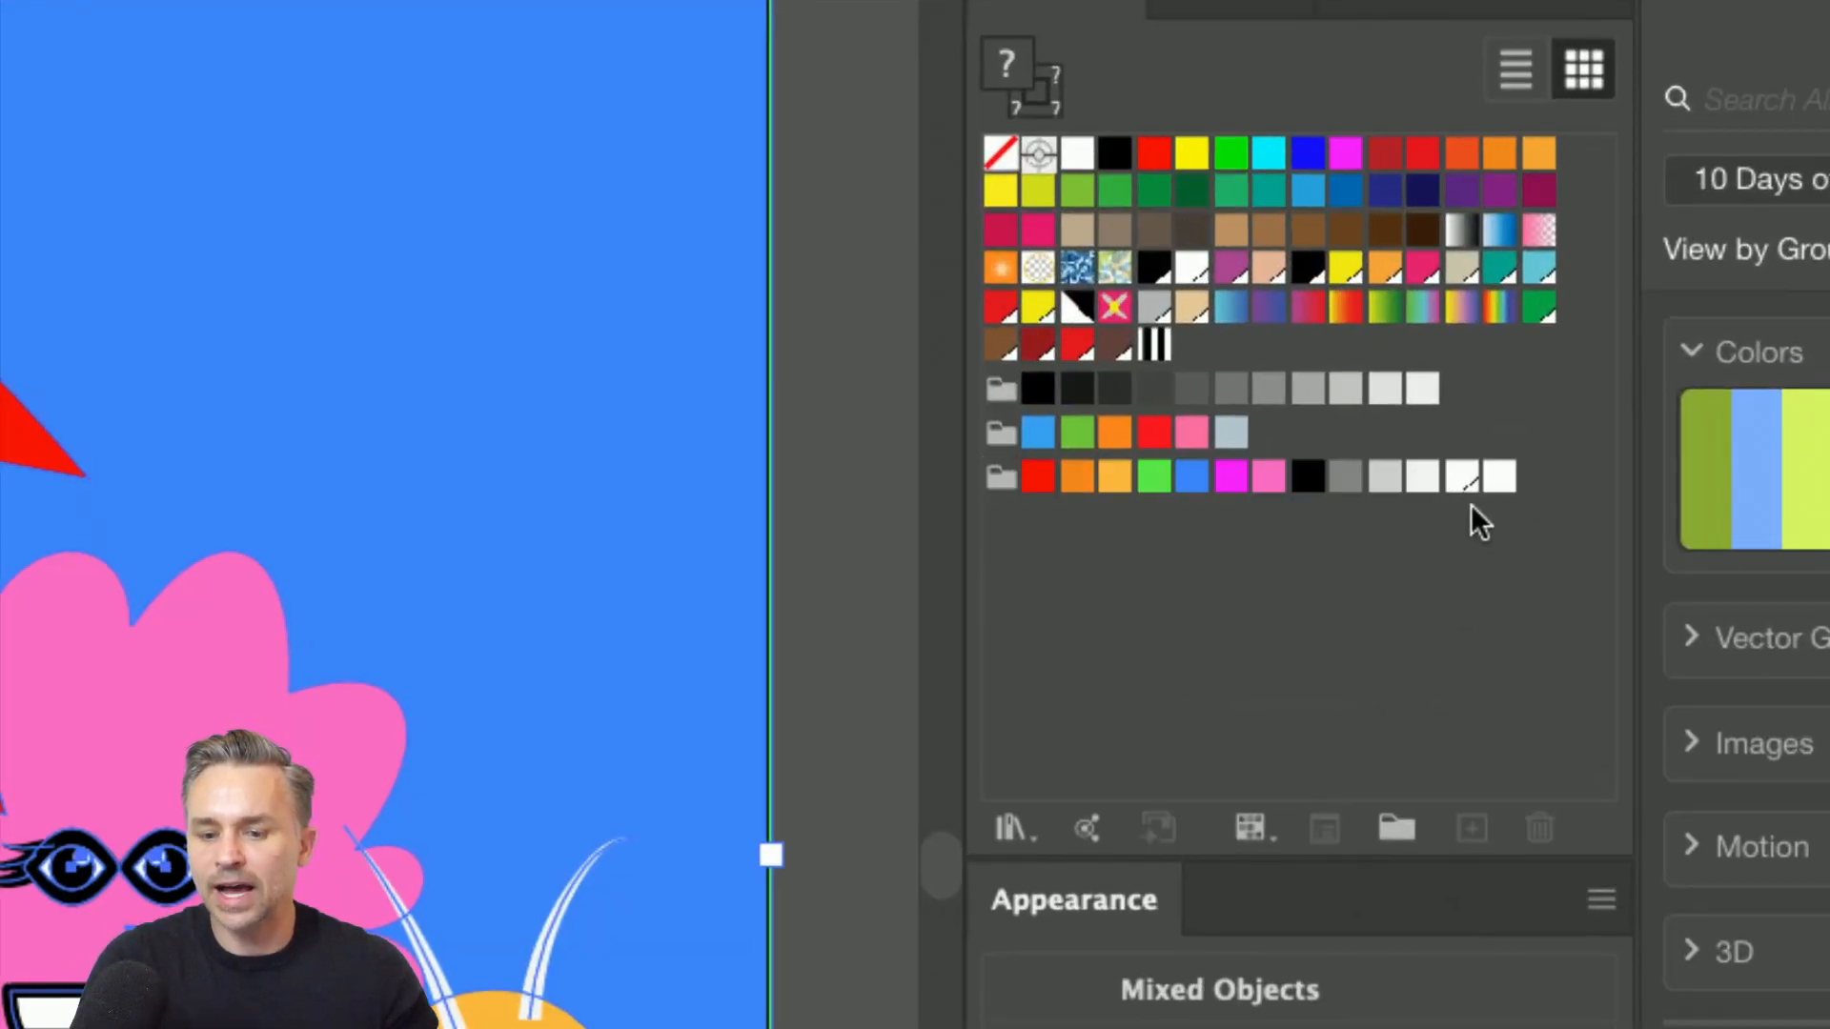
Delete the white, off-white and light gray swatches from the end of the new color group.
drag(1494, 481, 1541, 827)
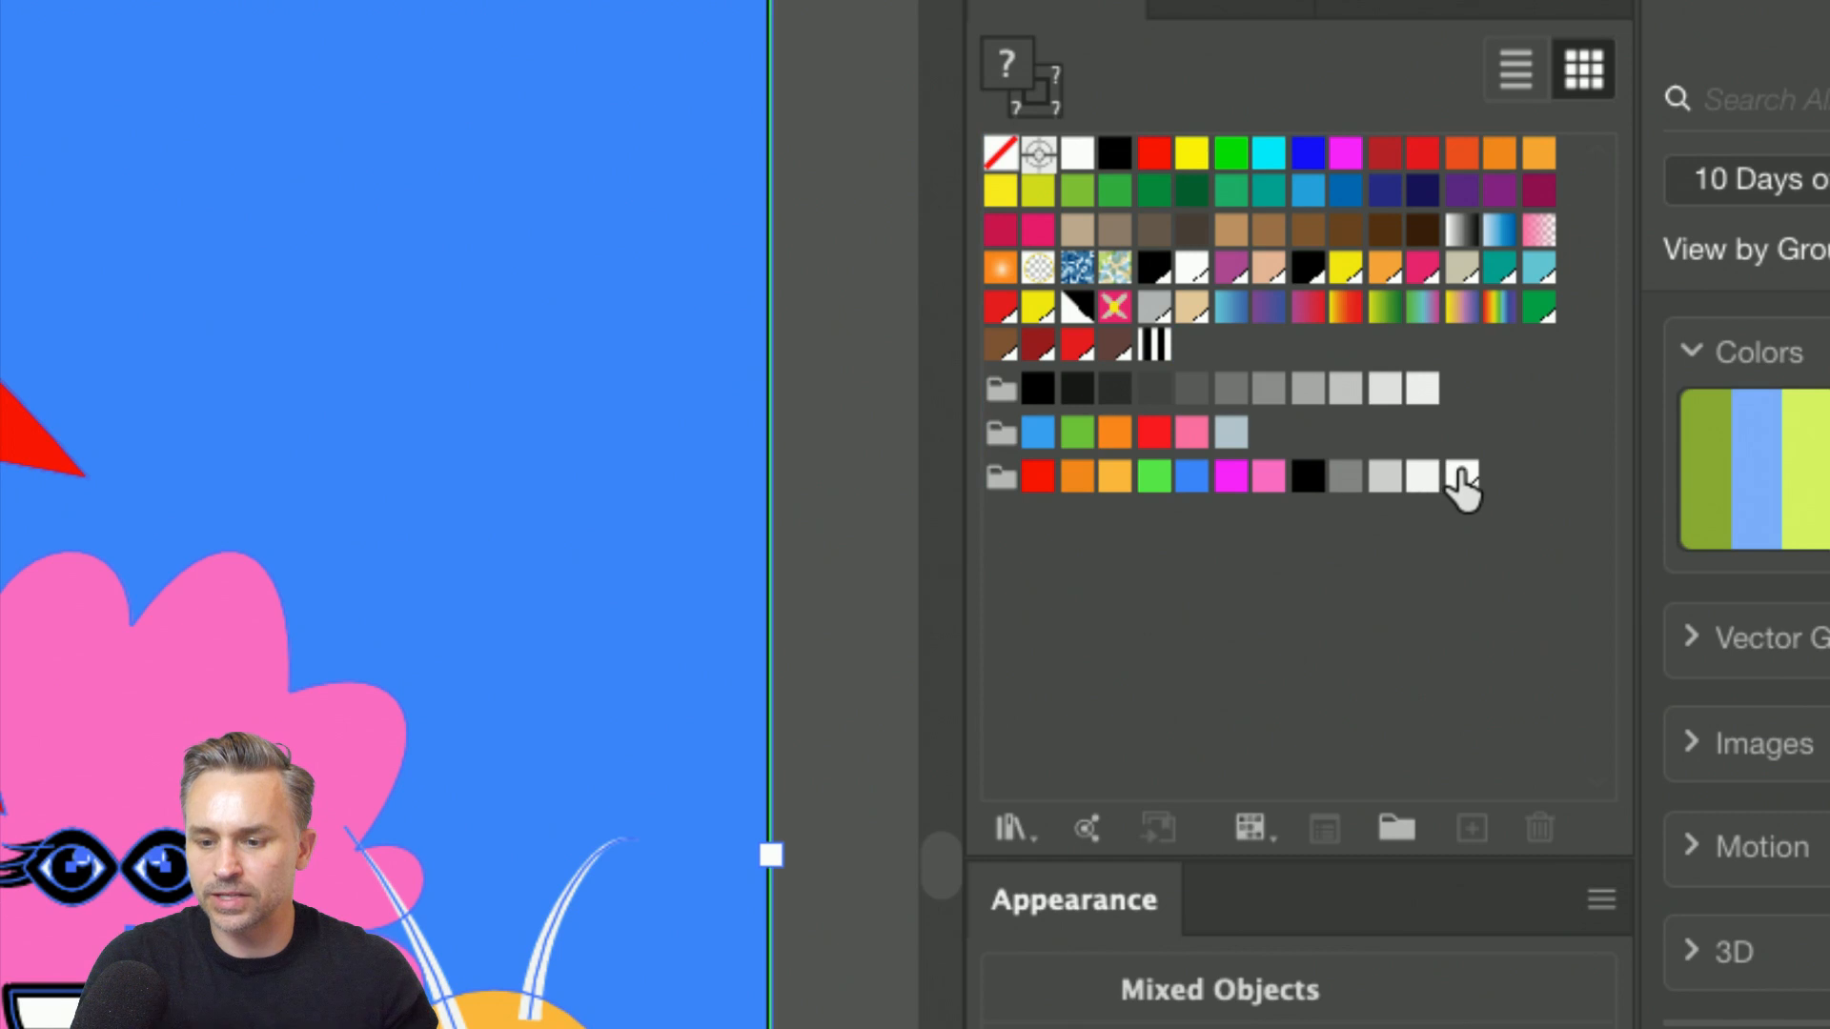
drag(1463, 482, 1531, 821)
drag(1385, 476, 1524, 817)
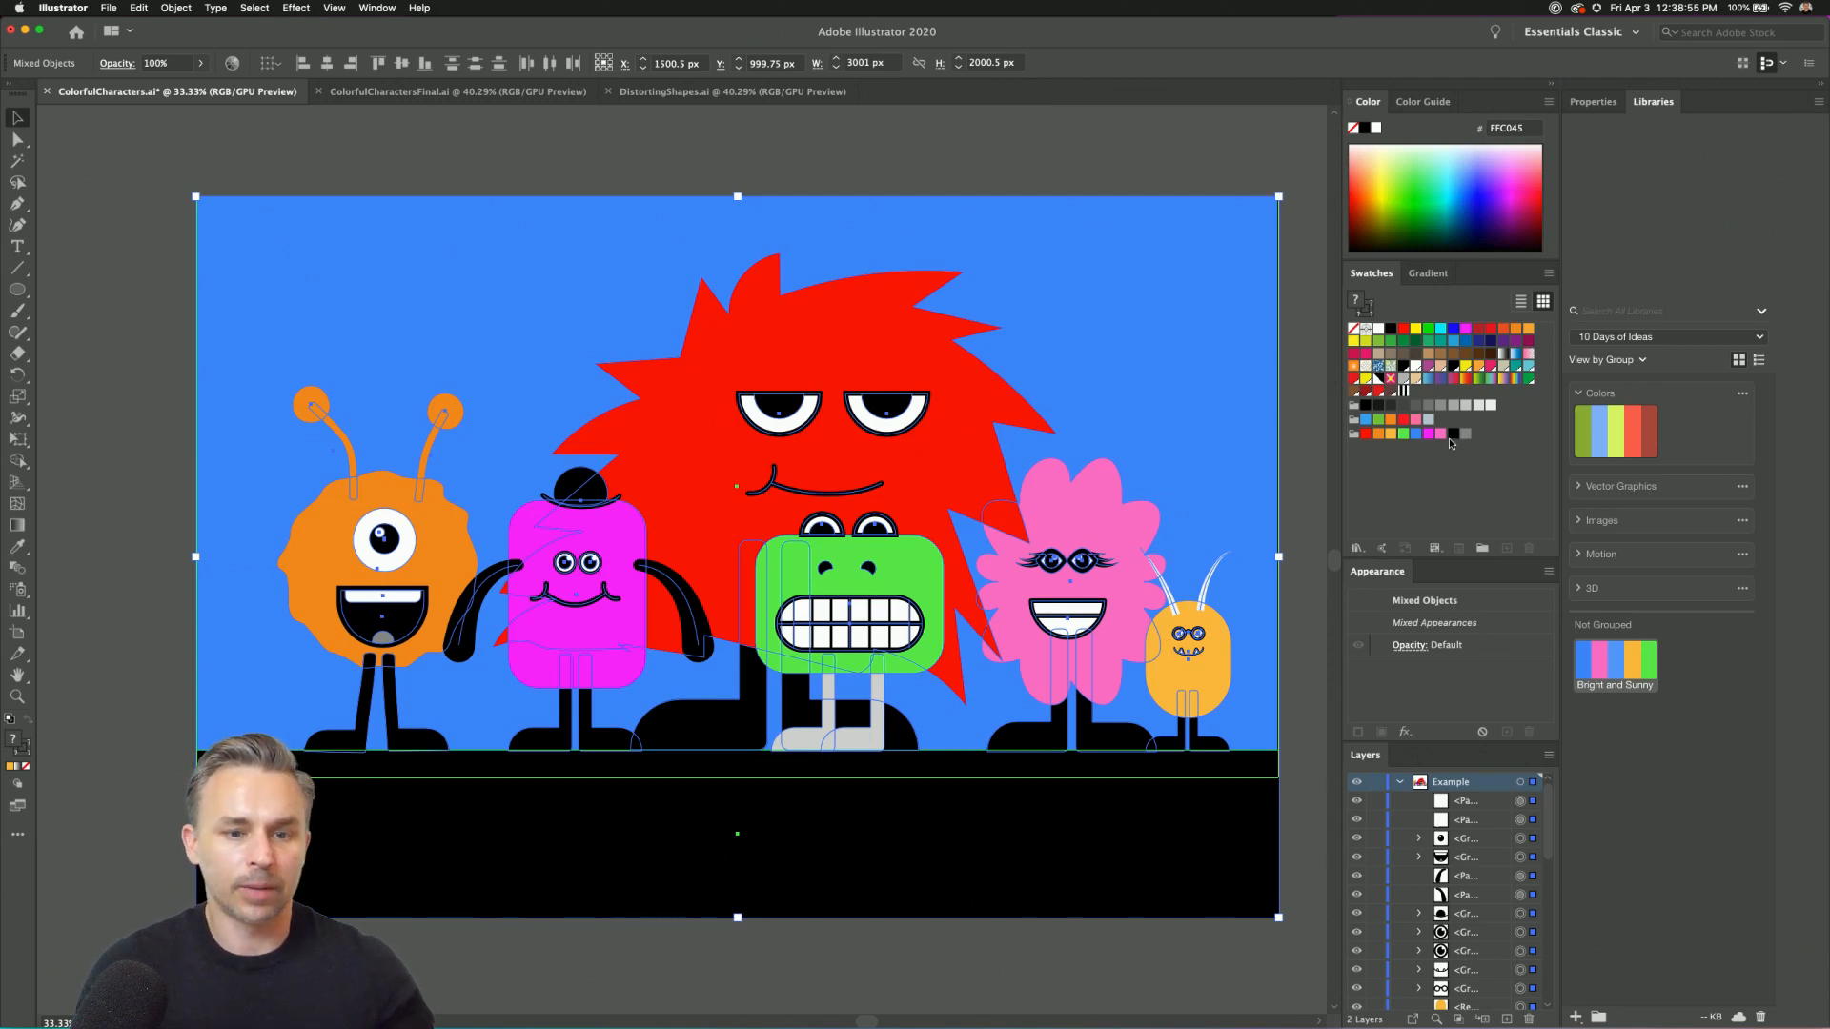
Check the document's color mode, then deselect the artwork.
click(119, 6)
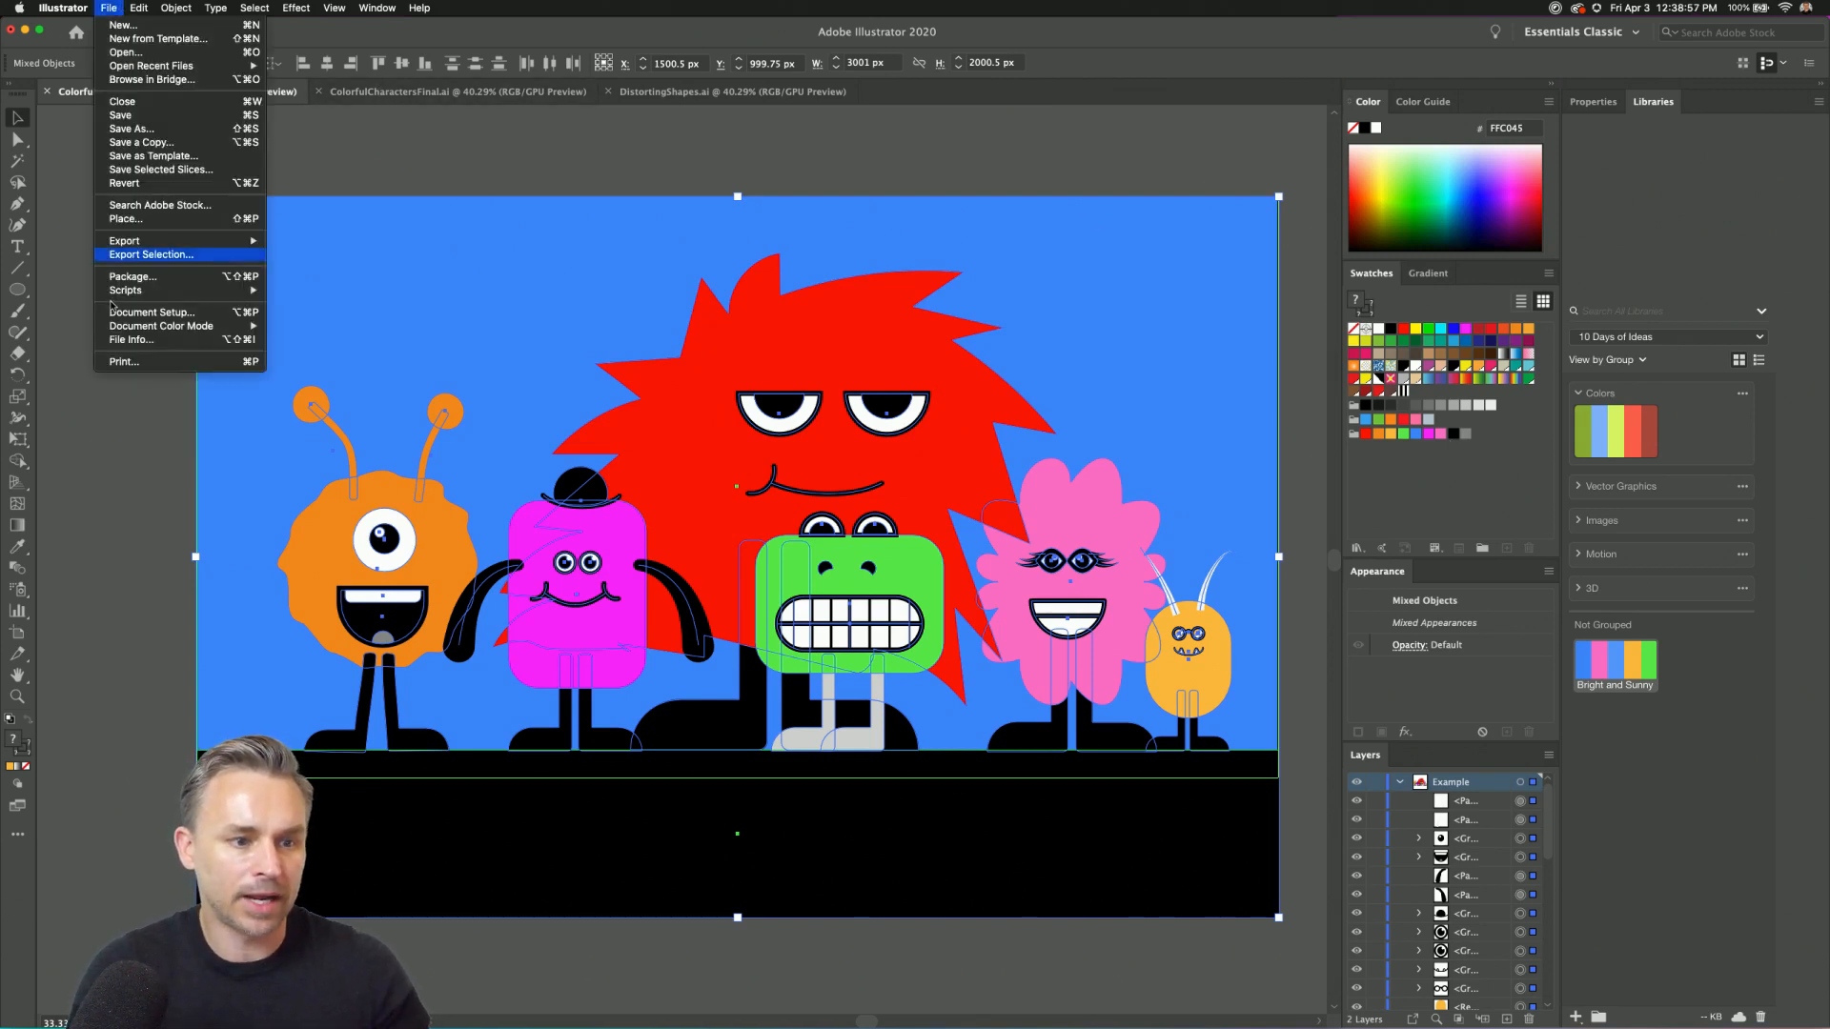
mouse_move(120, 291)
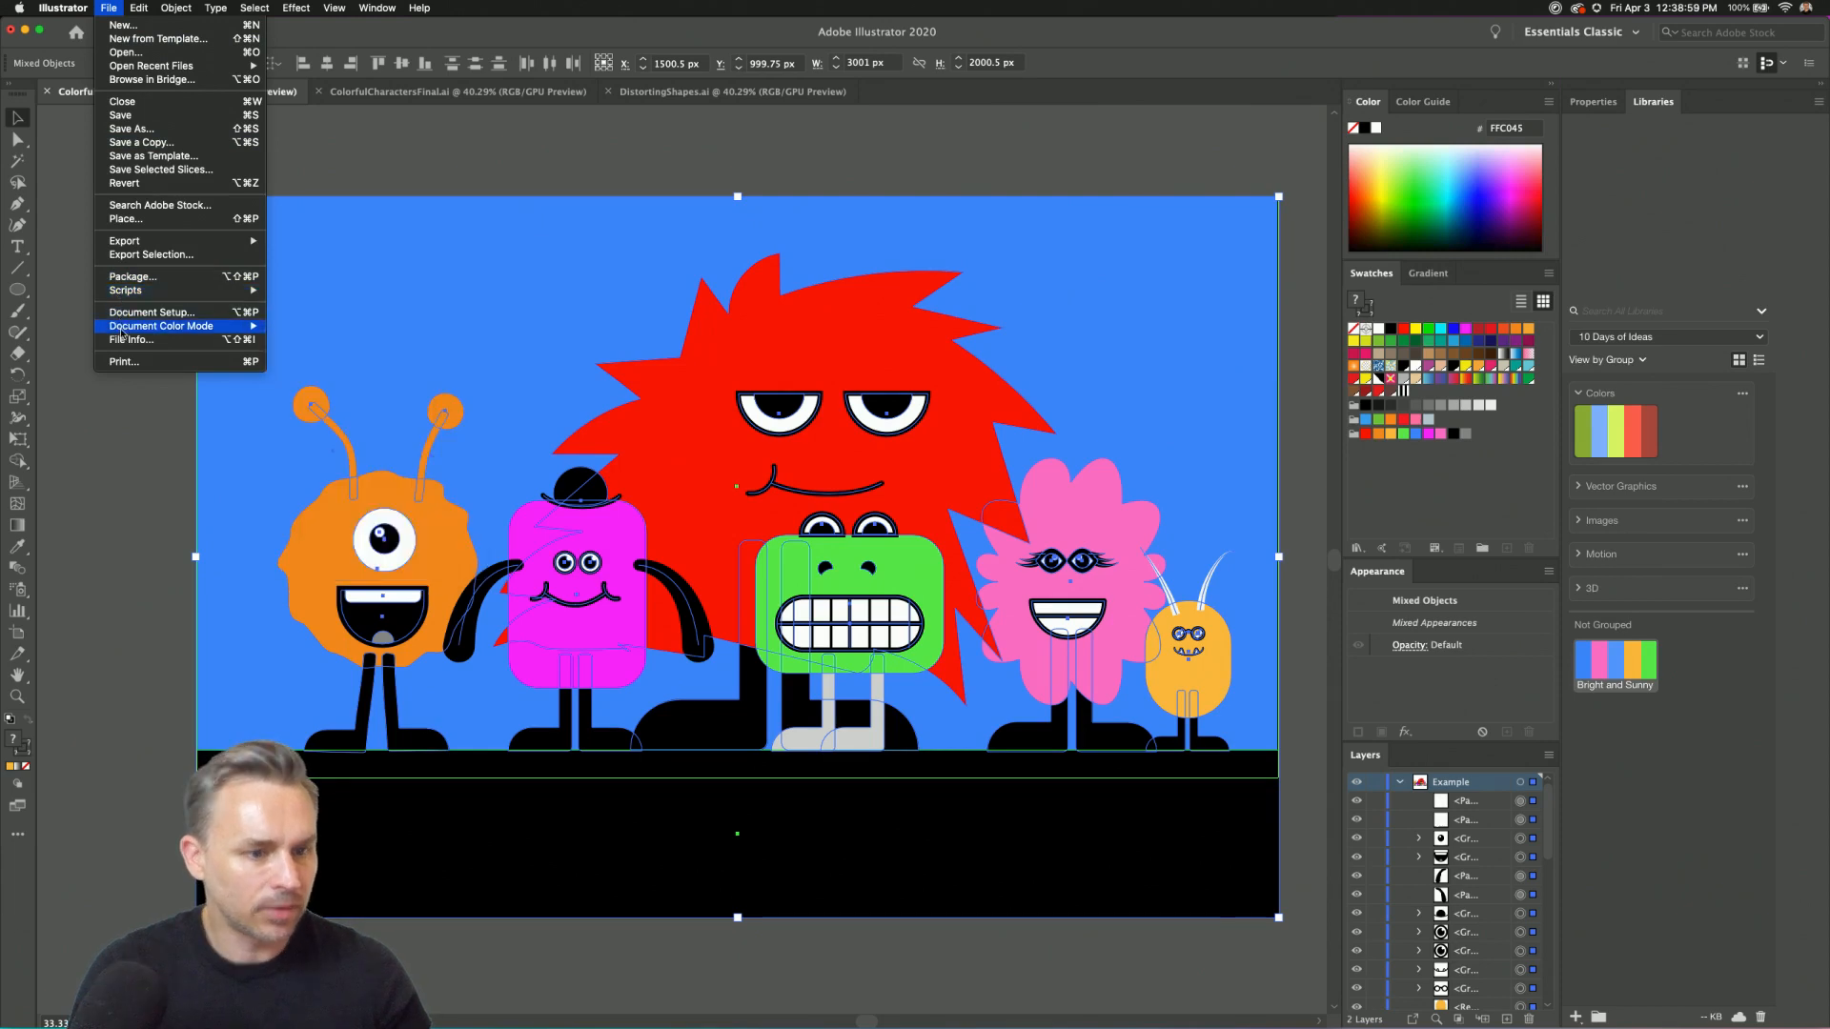
mouse_move(121, 328)
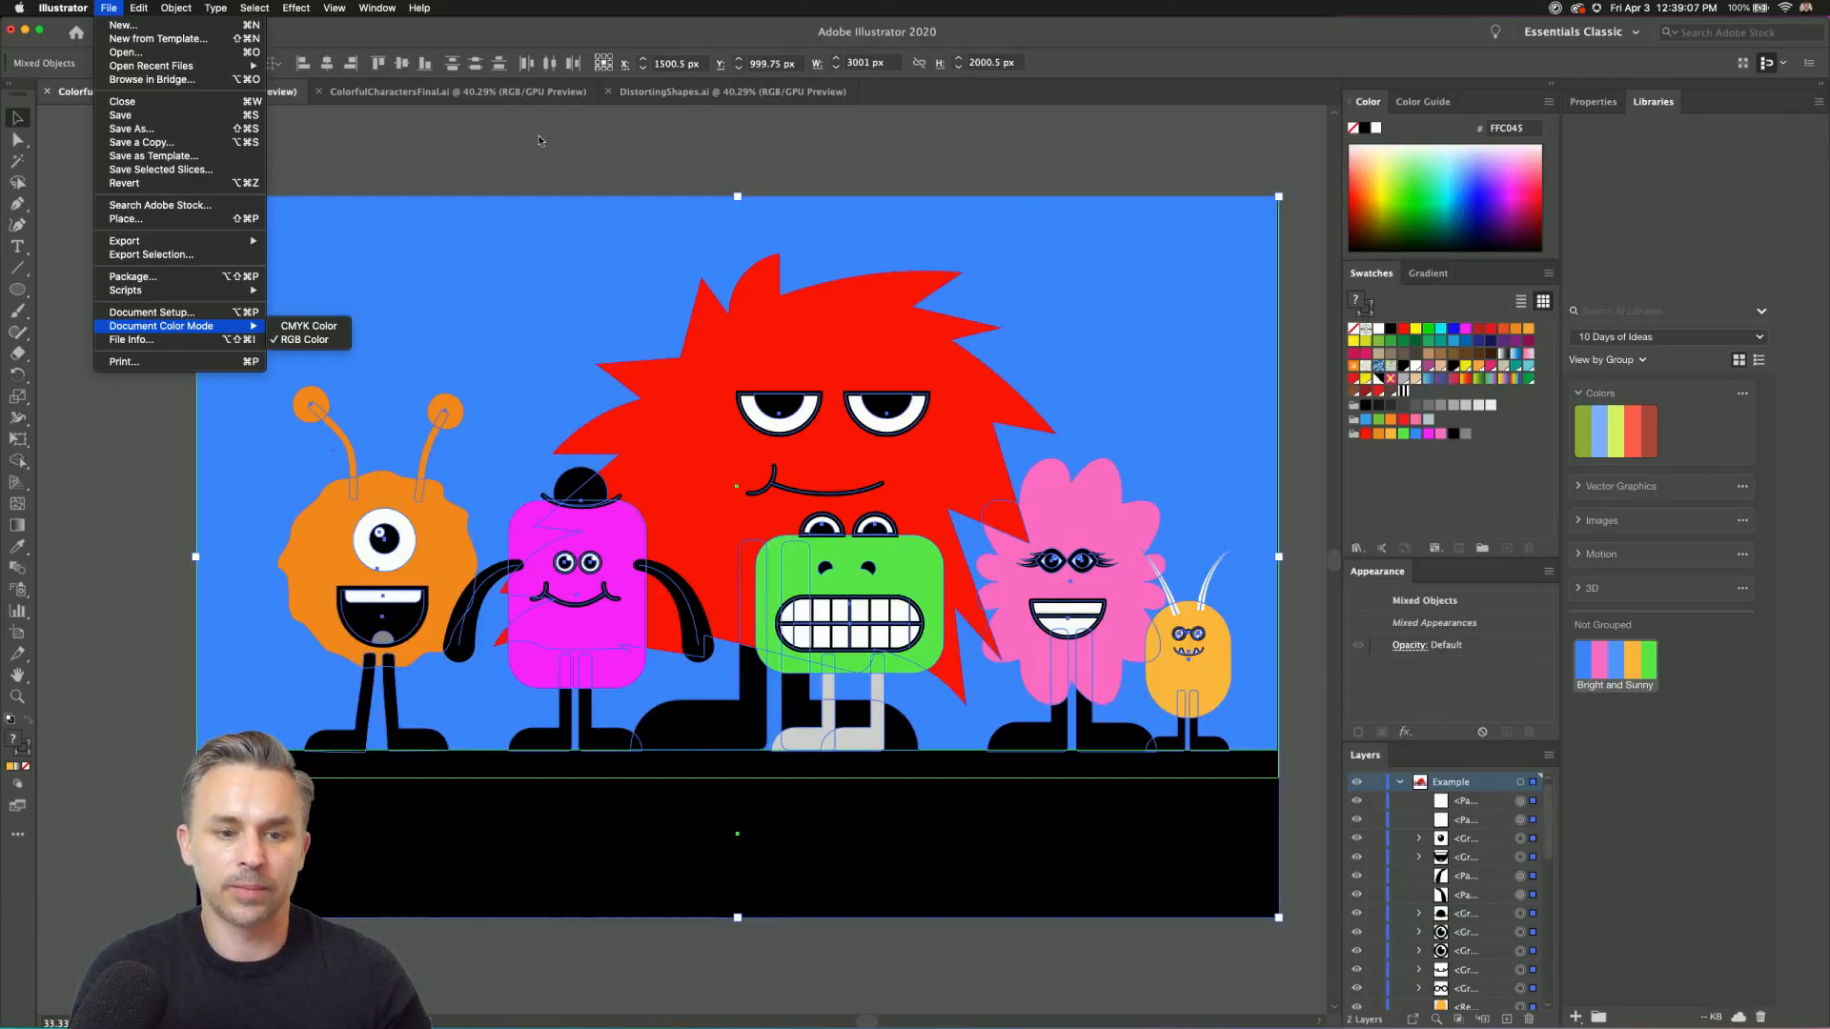
click(539, 148)
click(540, 154)
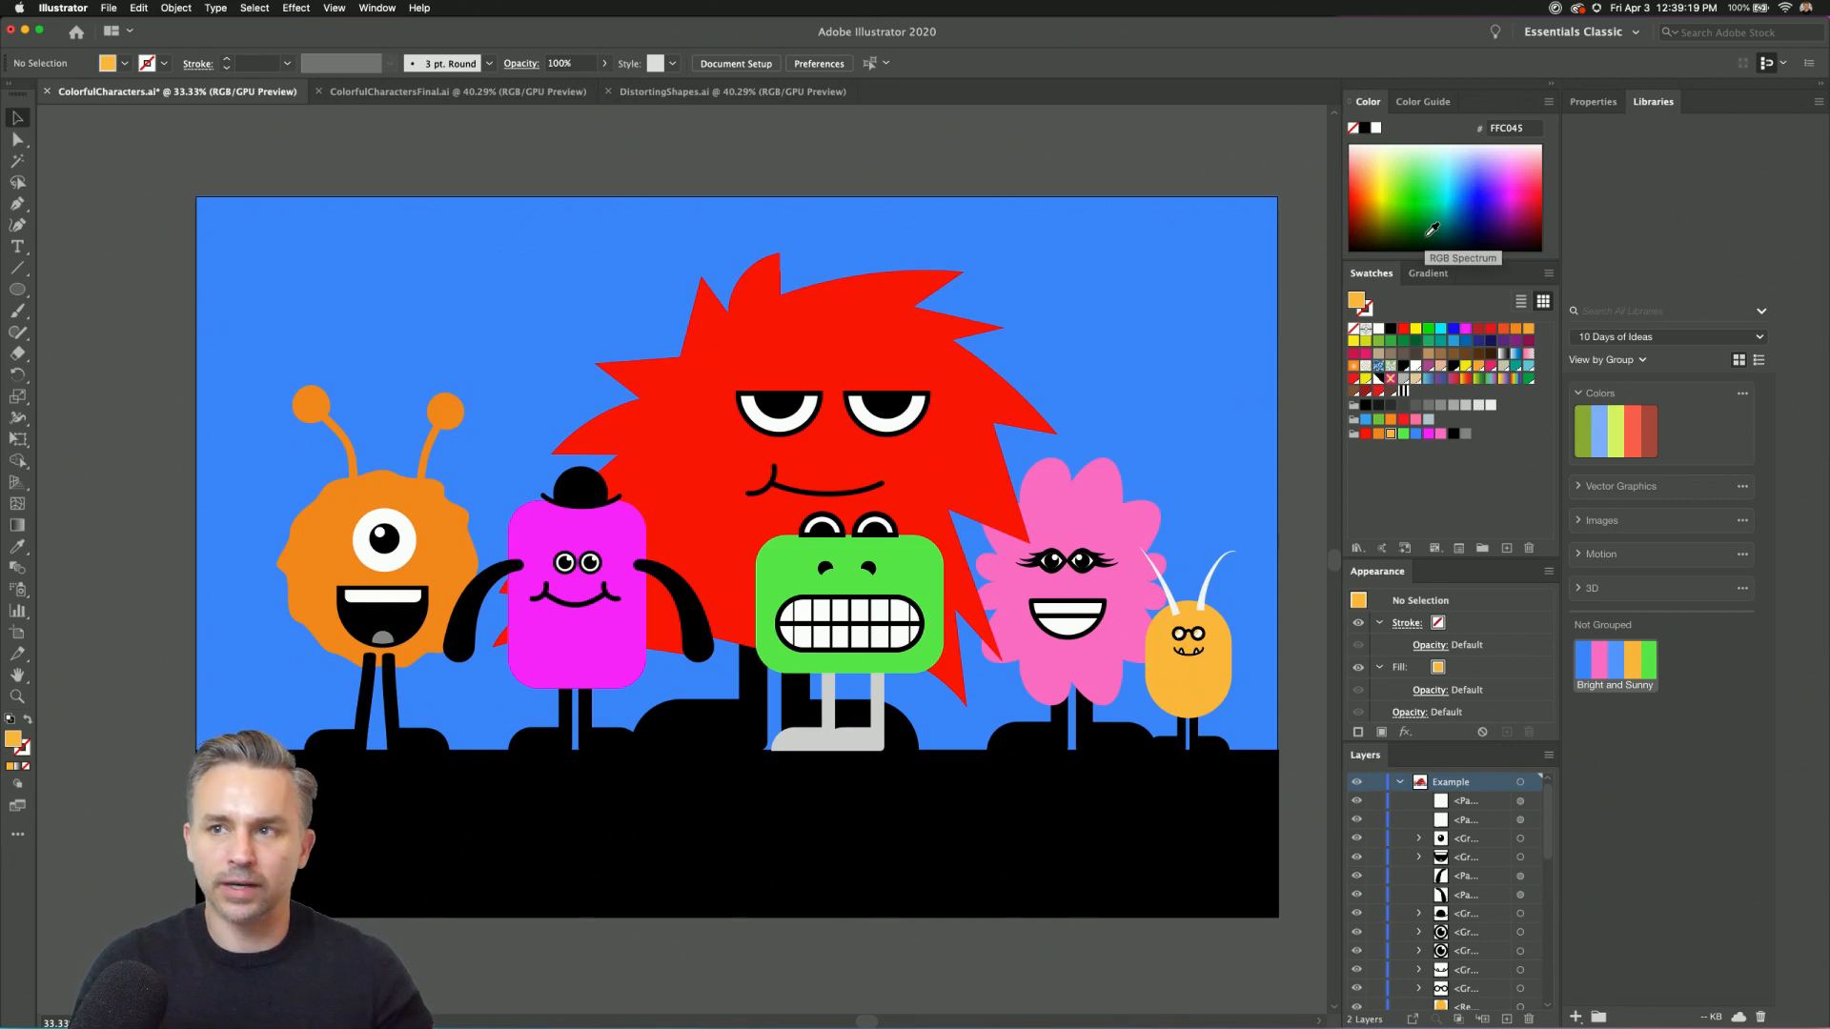
click(470, 298)
click(145, 159)
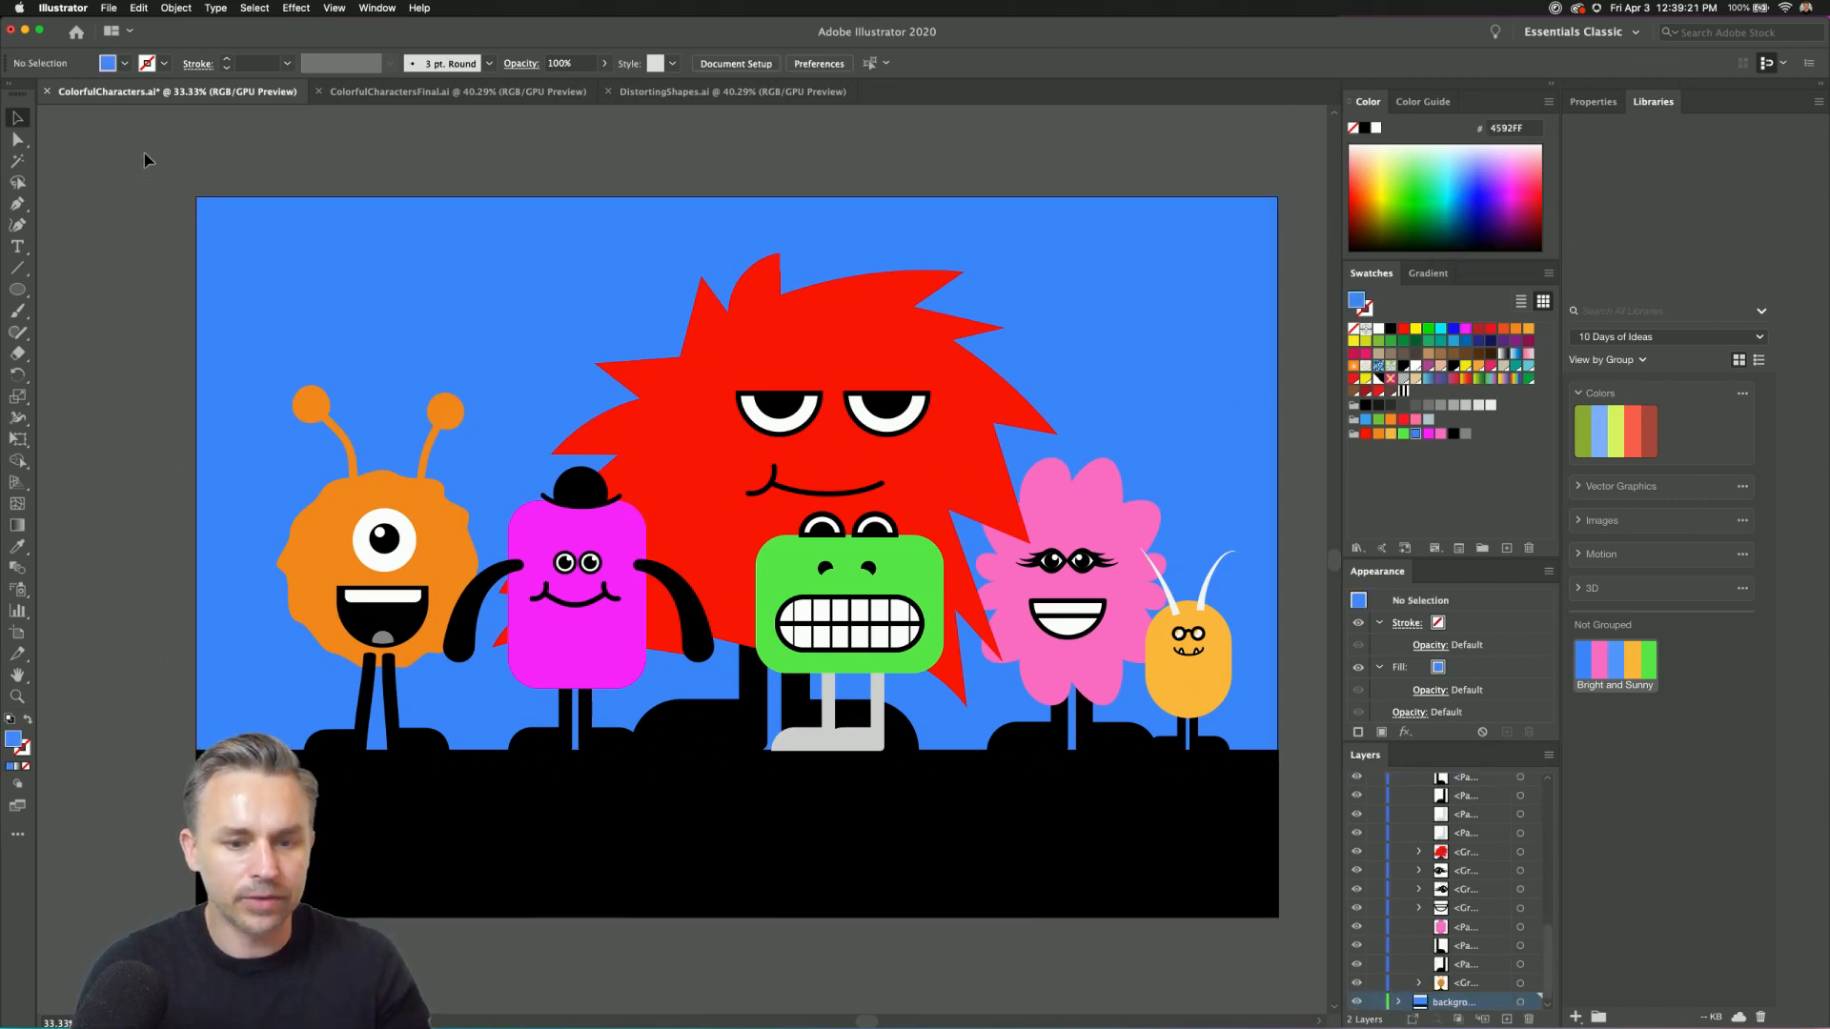
scroll(1303, 507, right, 2)
key(super+a)
click(1303, 506)
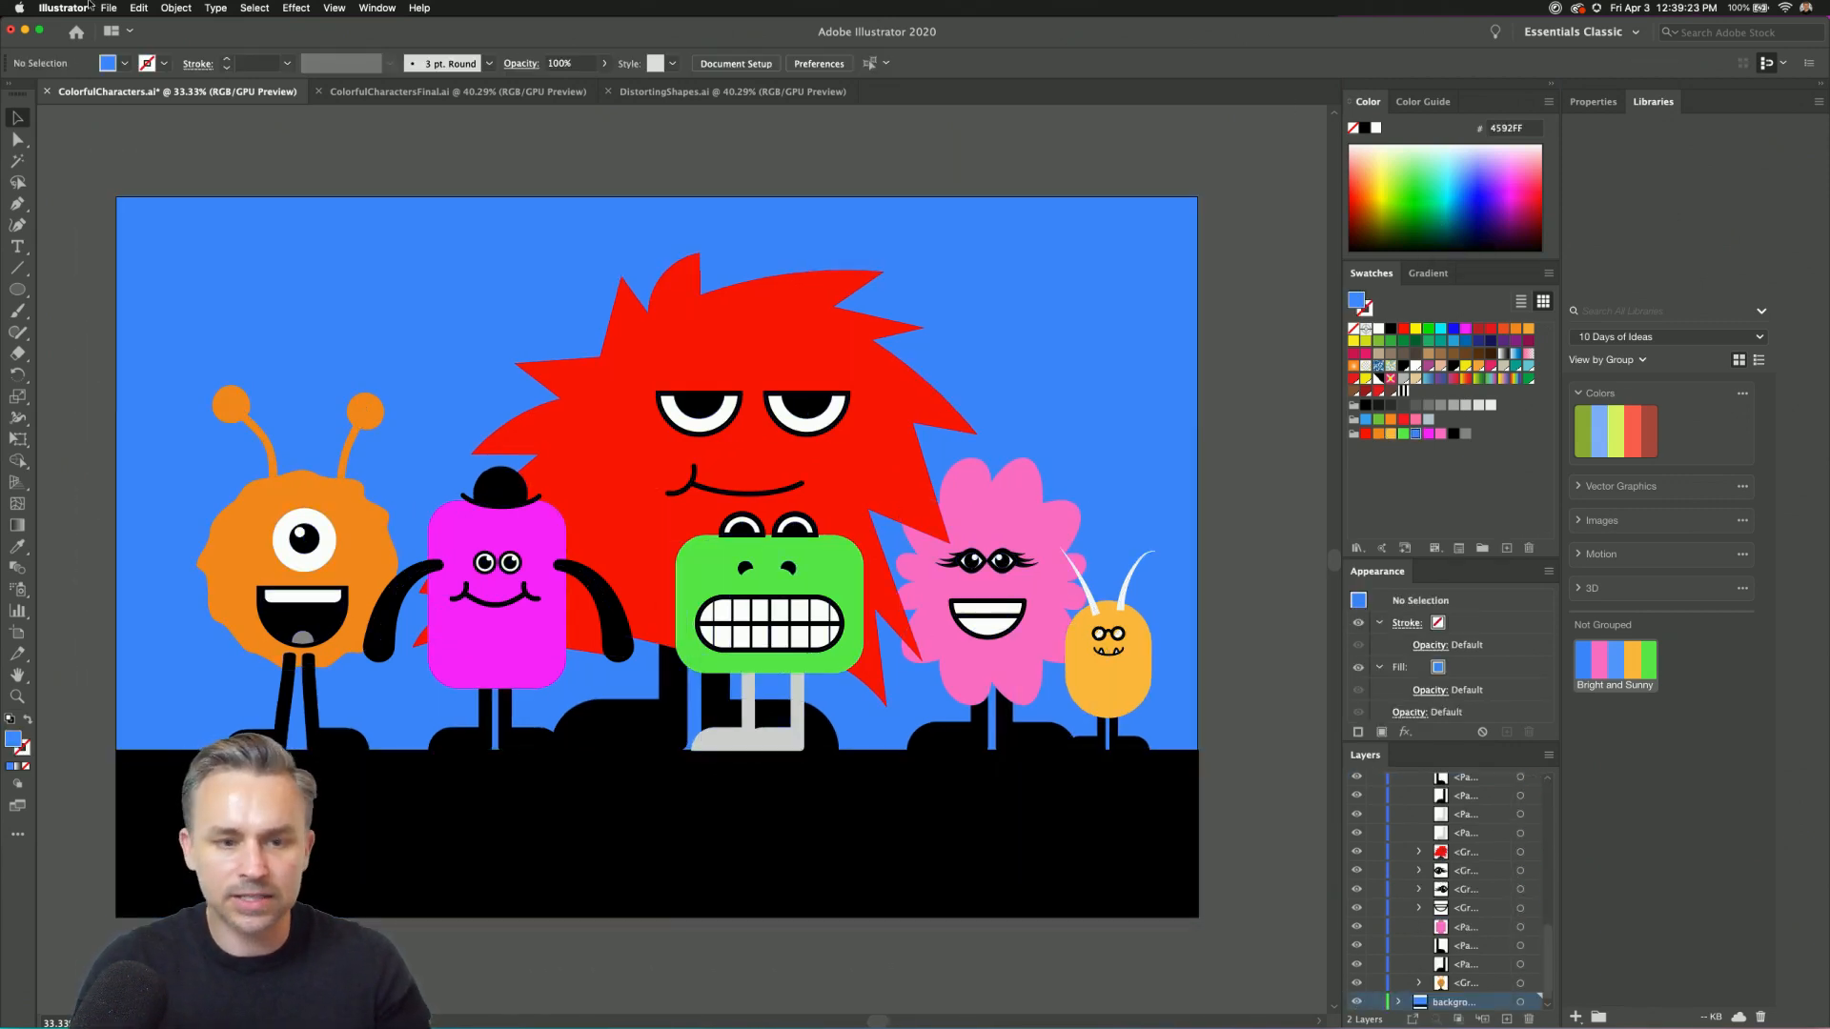
Add the Desaturated 14 color group from the Desaturated color properties library to the document swatches.
click(1357, 548)
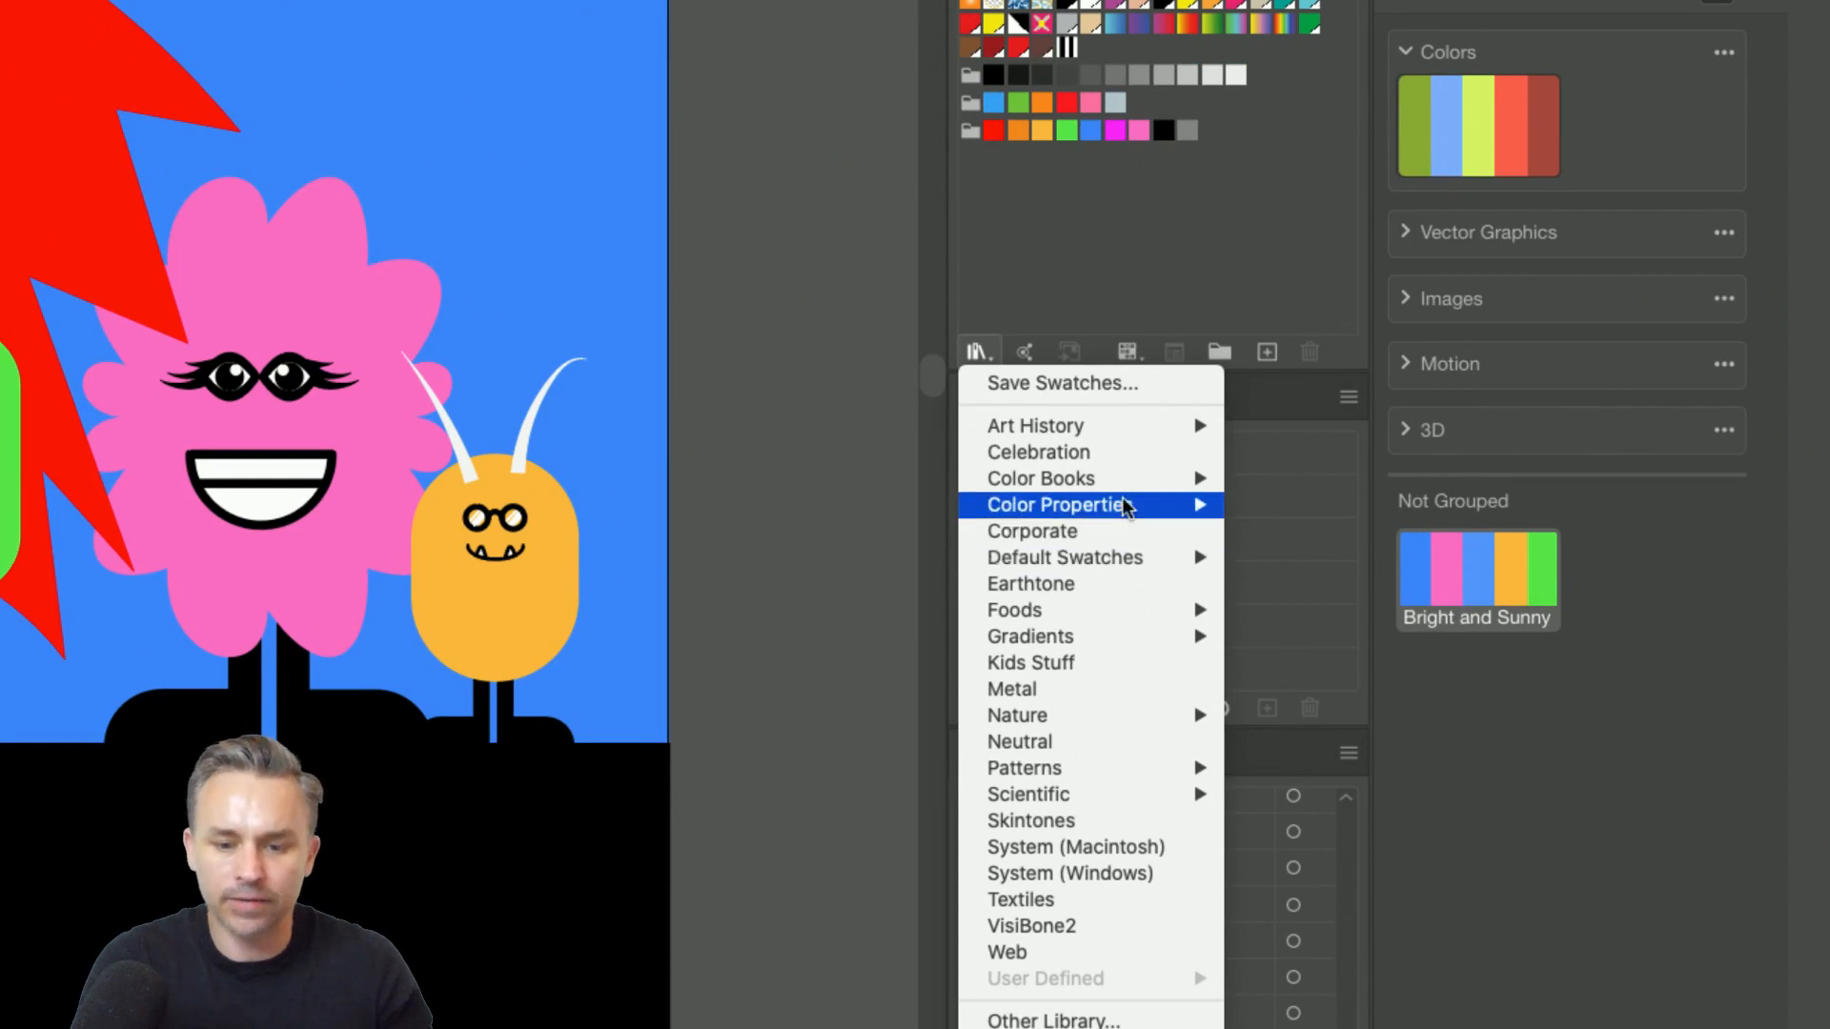
mouse_move(1125, 506)
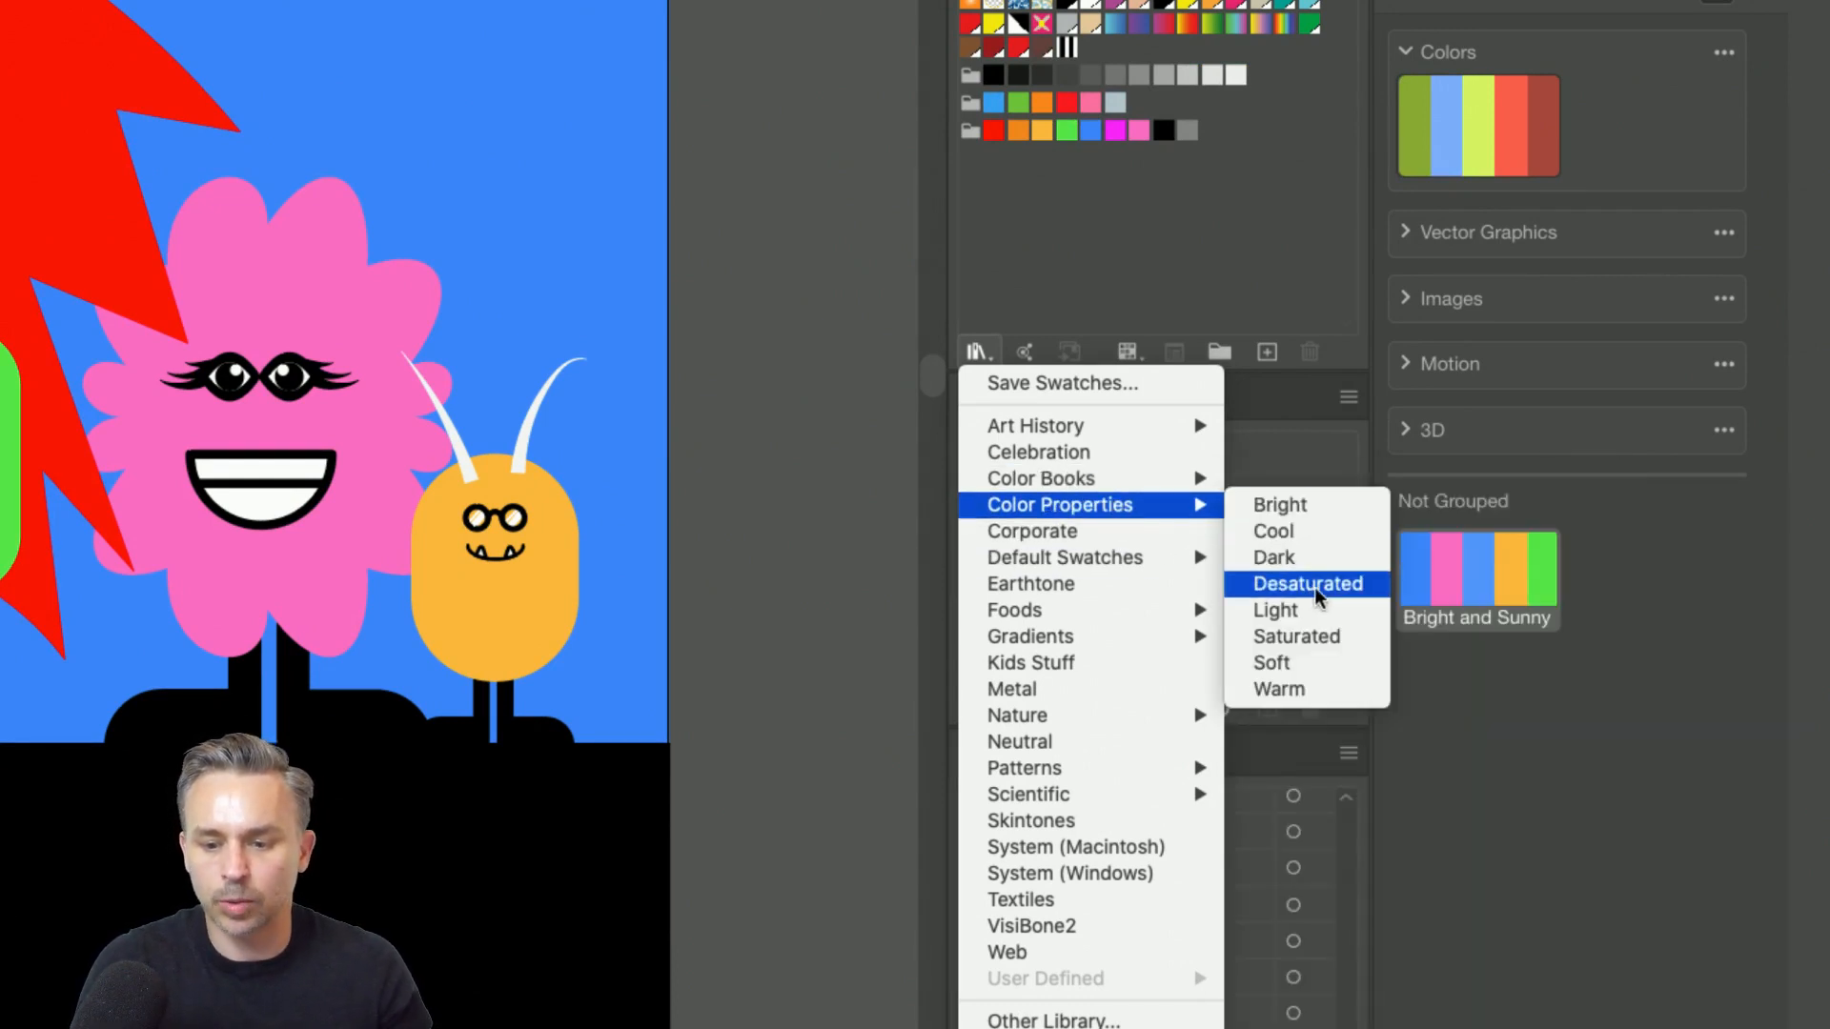
click(1325, 587)
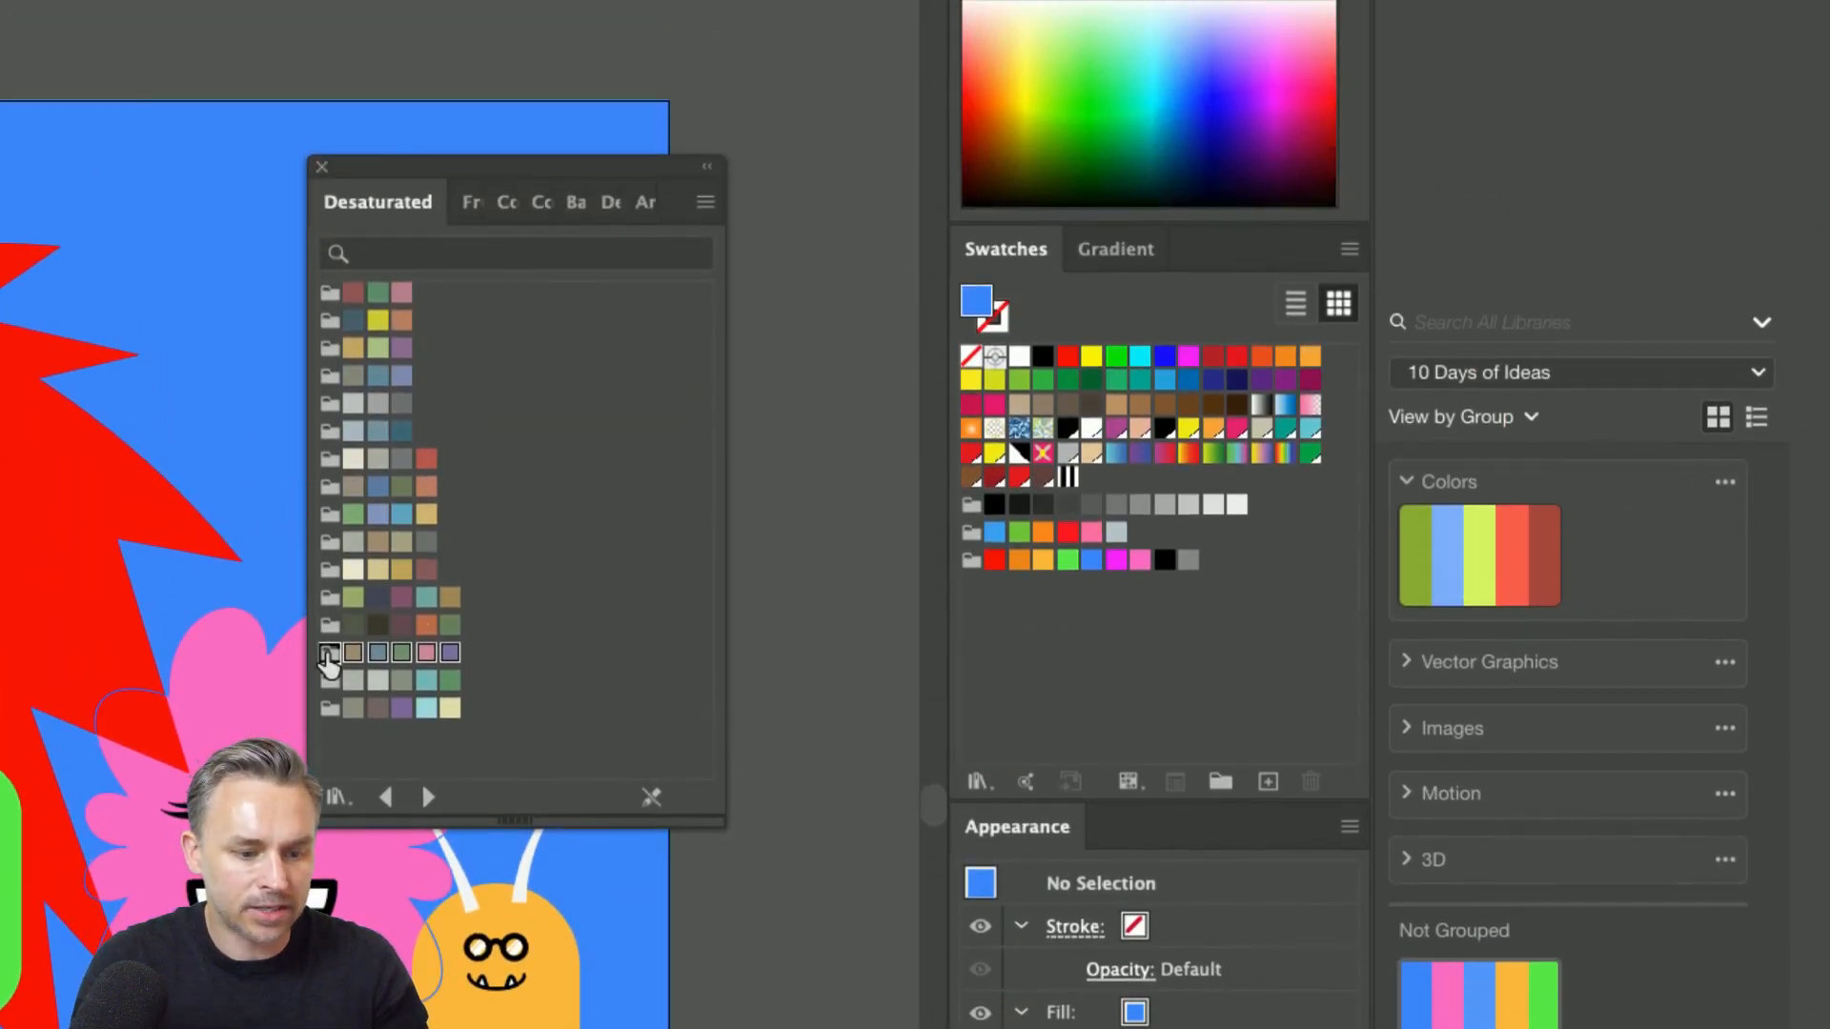
drag(329, 657, 1007, 623)
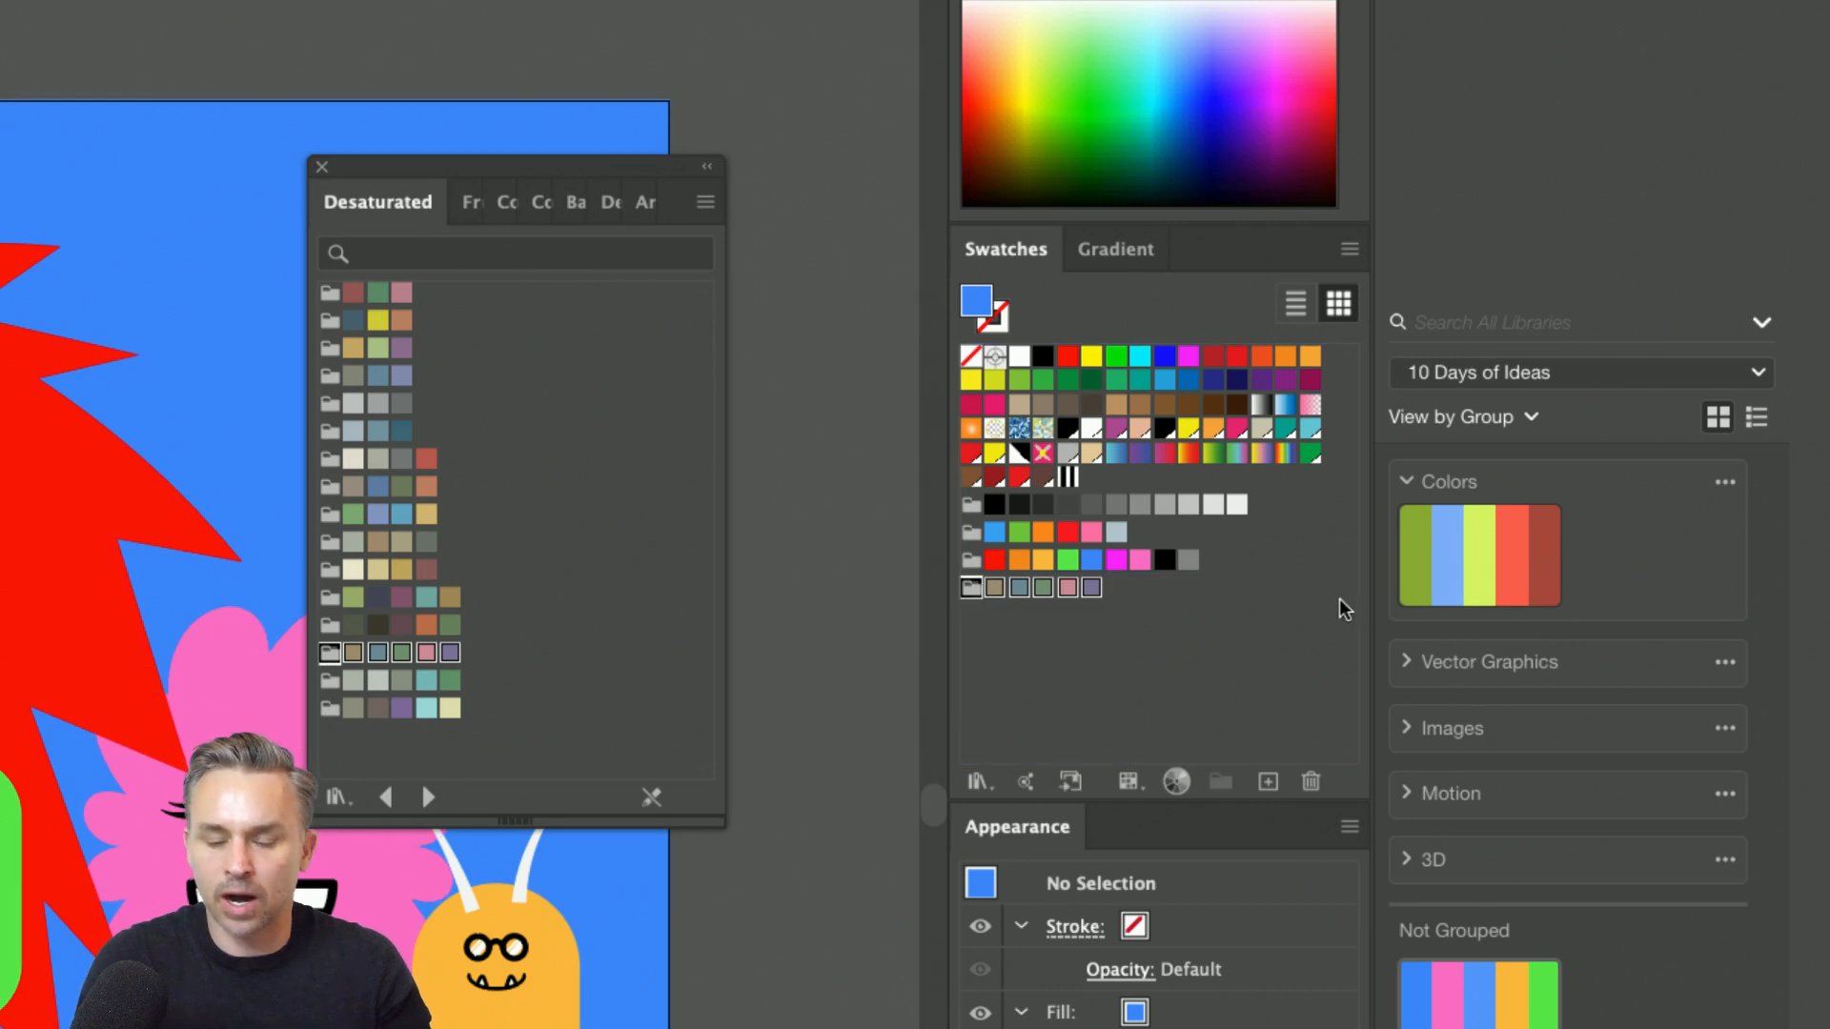
Add the Pear color group from the Fruit library under Foods to the document swatches, enlarging the library panel to show more groups.
click(977, 782)
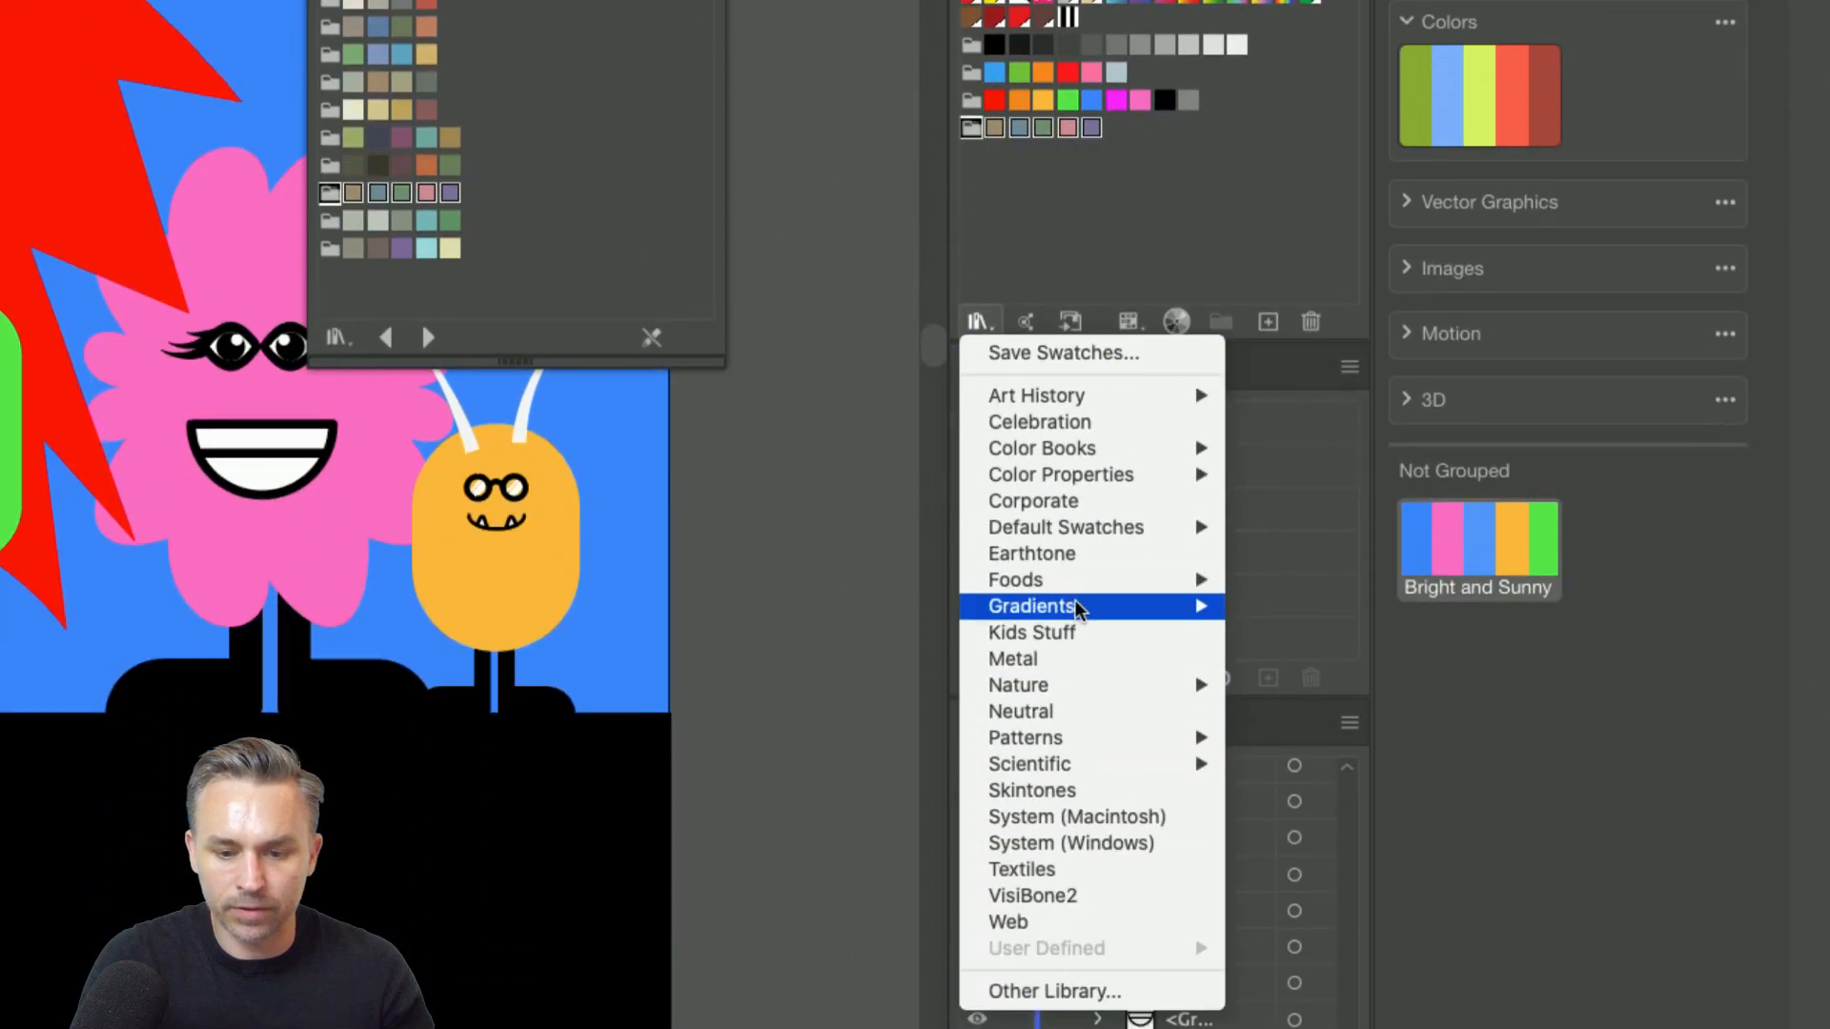
mouse_move(1081, 782)
mouse_move(1077, 581)
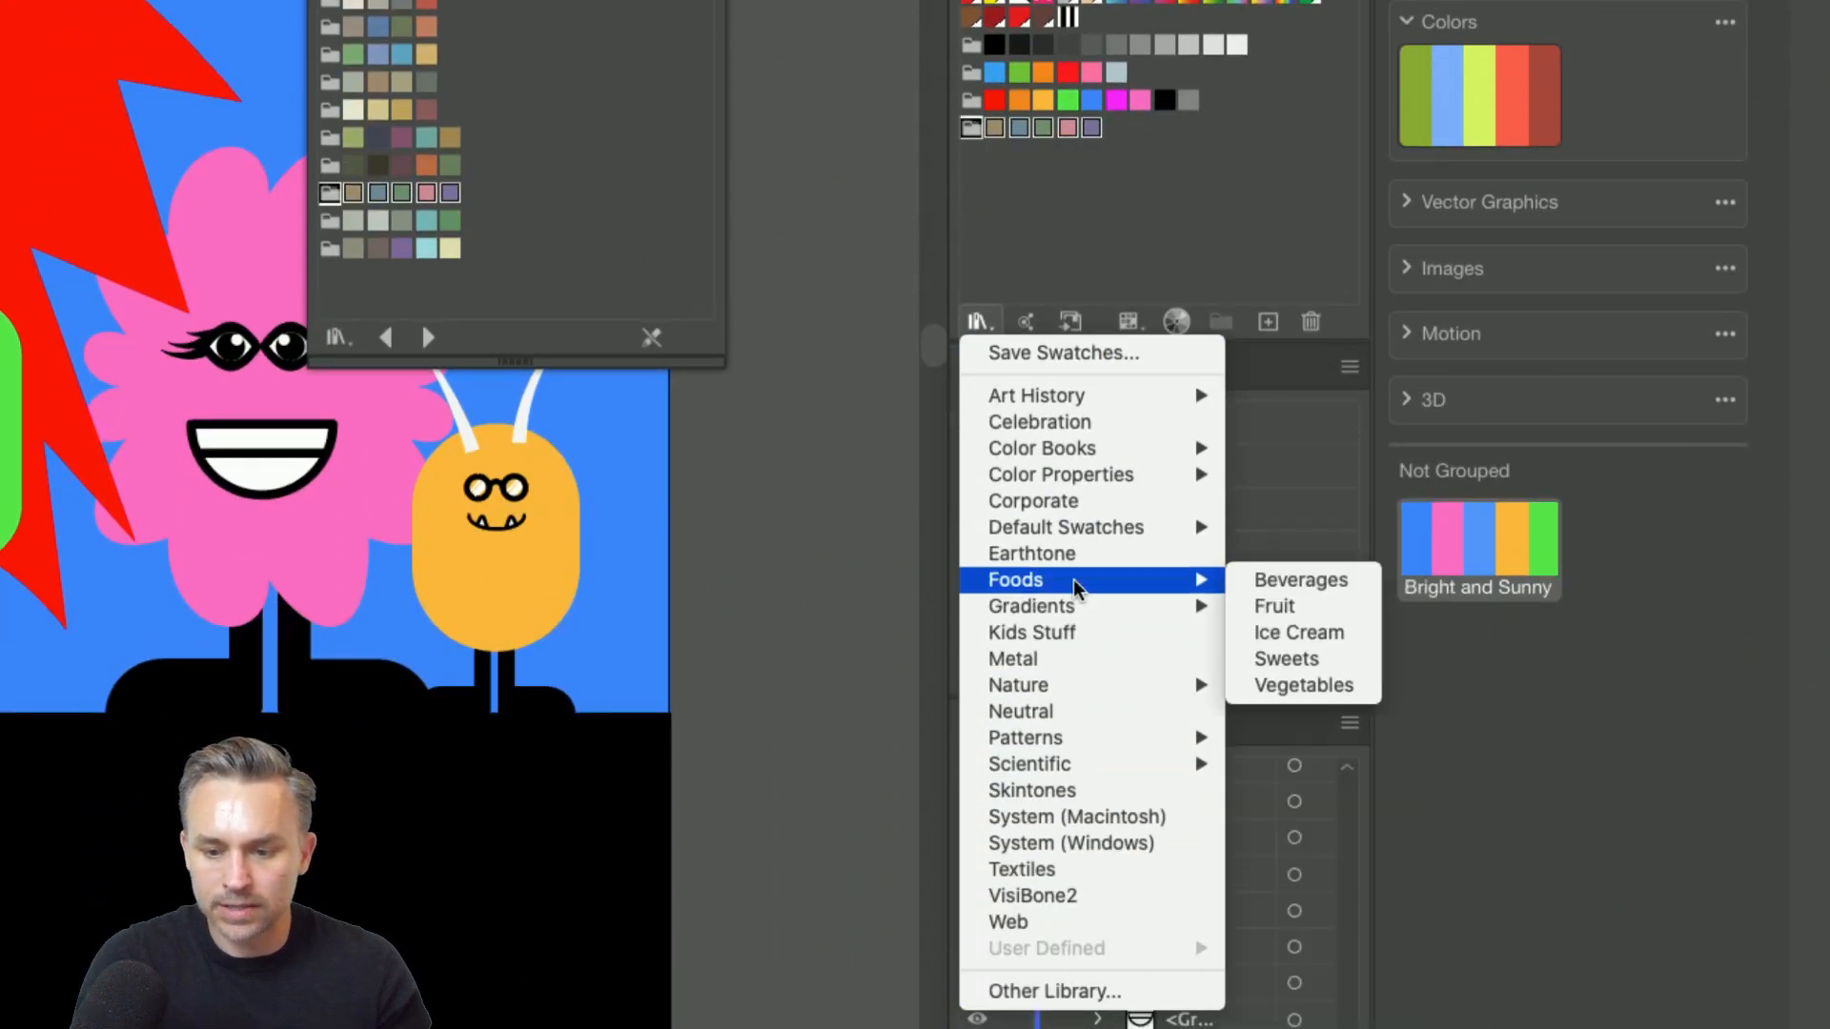
click(1273, 608)
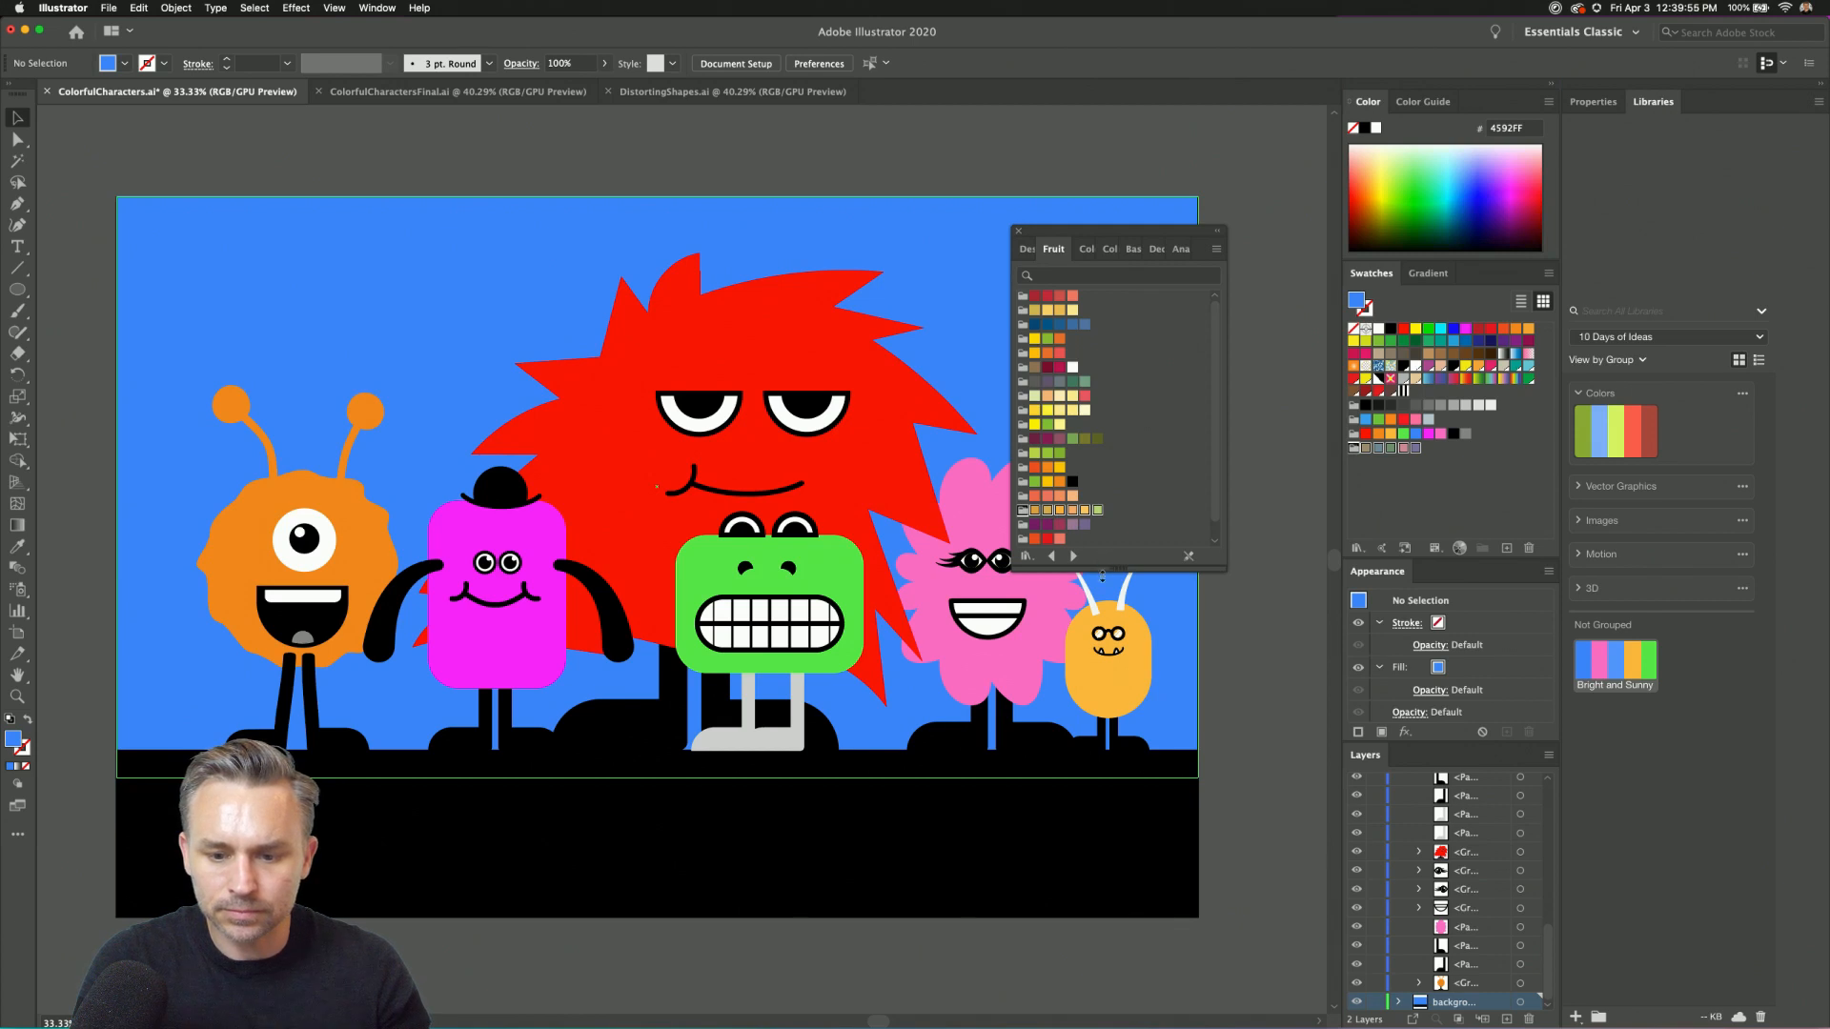
drag(1102, 575, 1103, 689)
drag(1024, 510, 1387, 481)
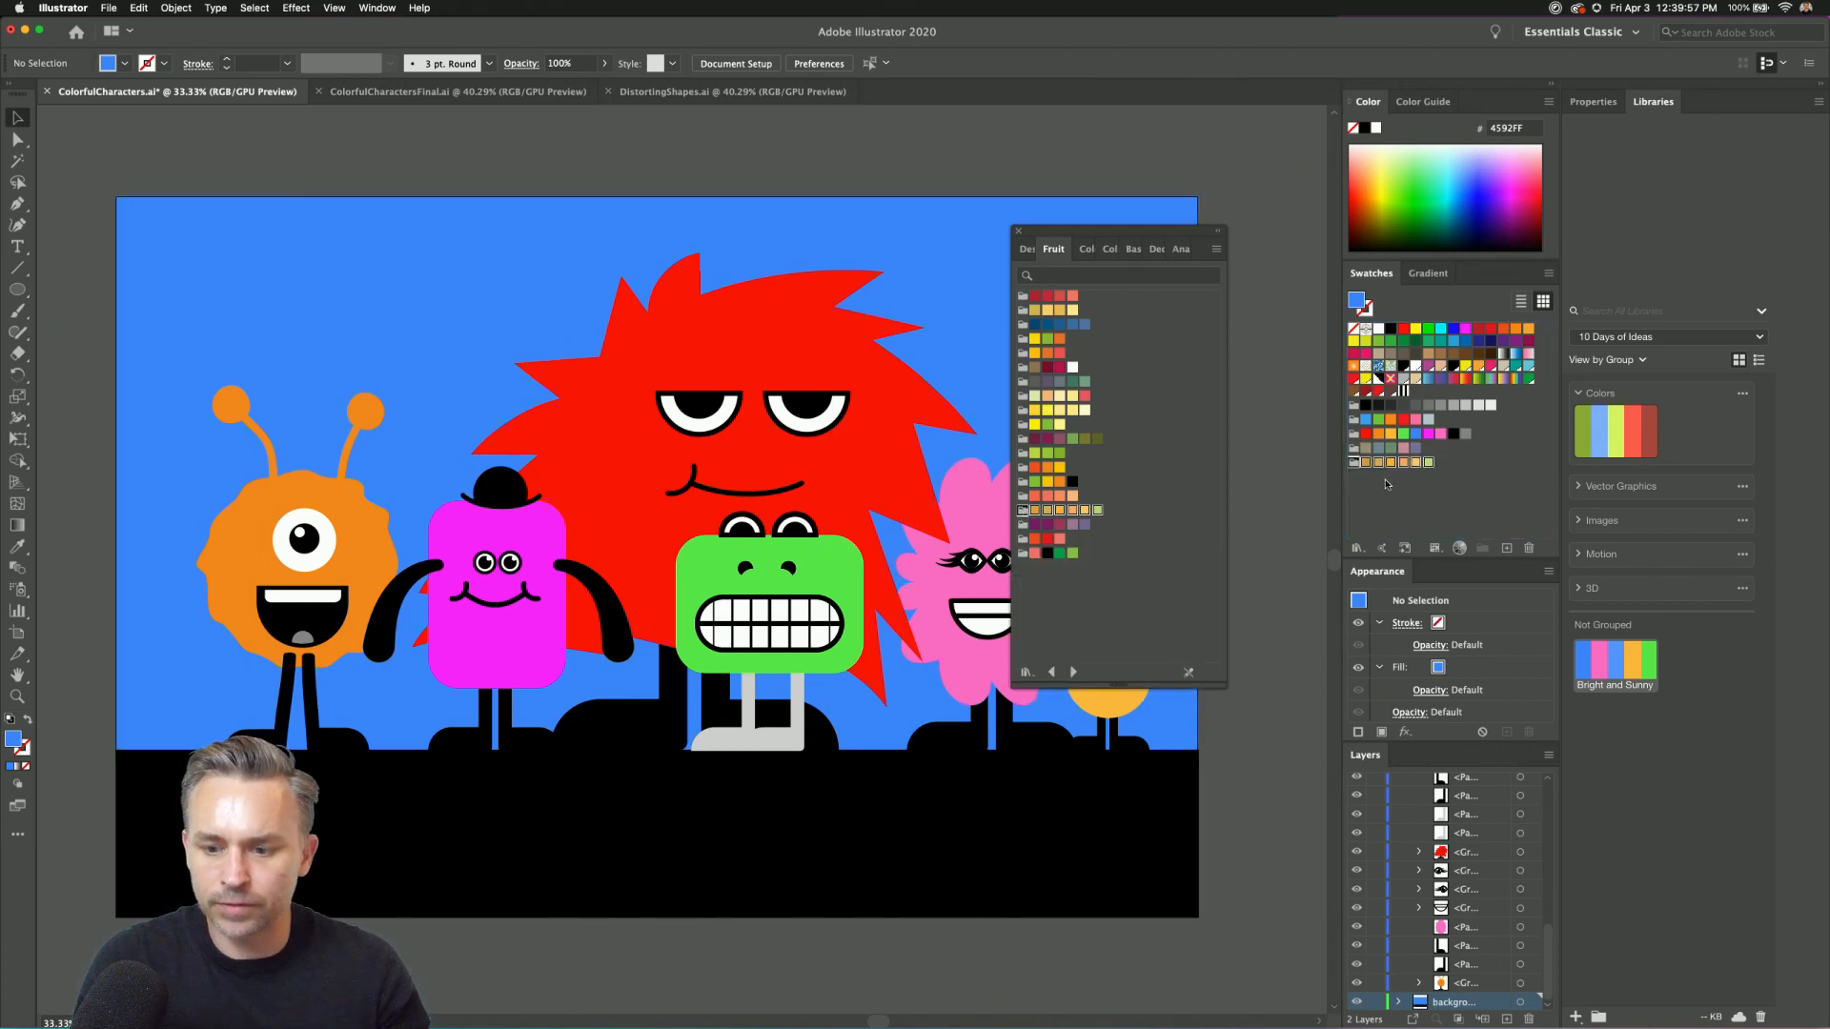
Add the Earthtone 10 color group from the Earthtone swatch library to the document swatches.
click(1357, 548)
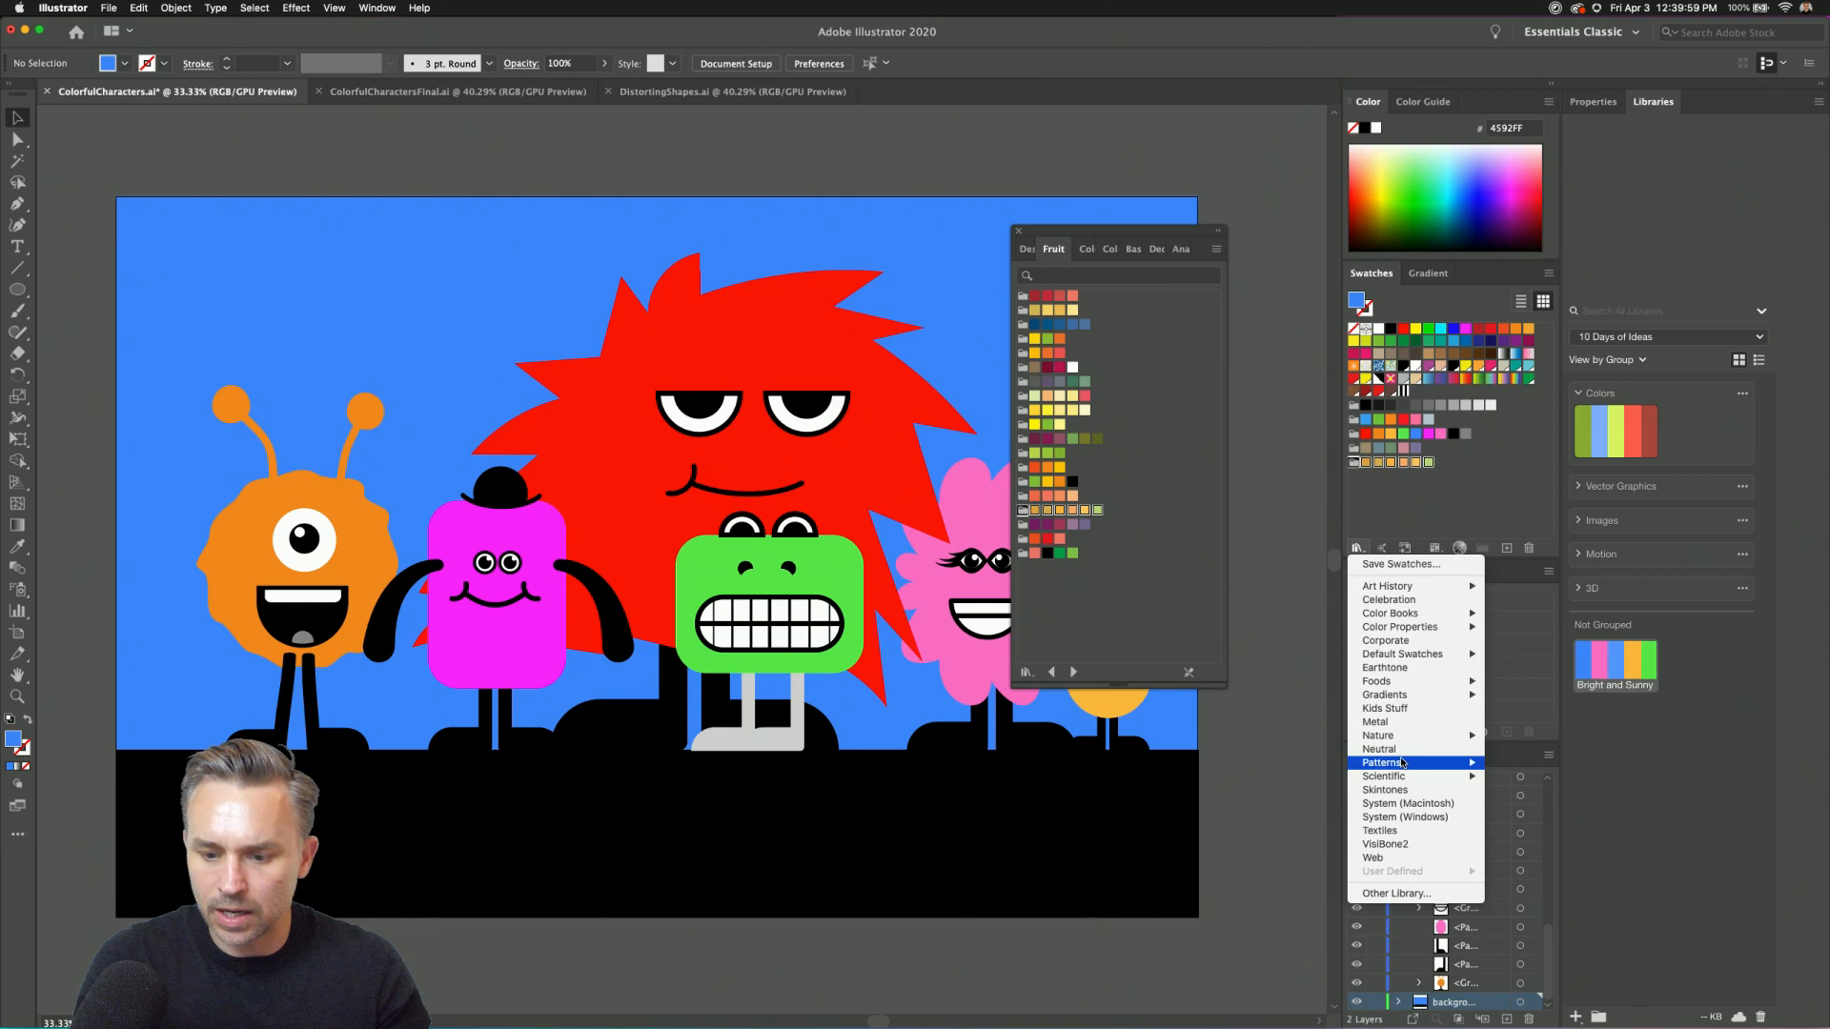
mouse_move(1402, 762)
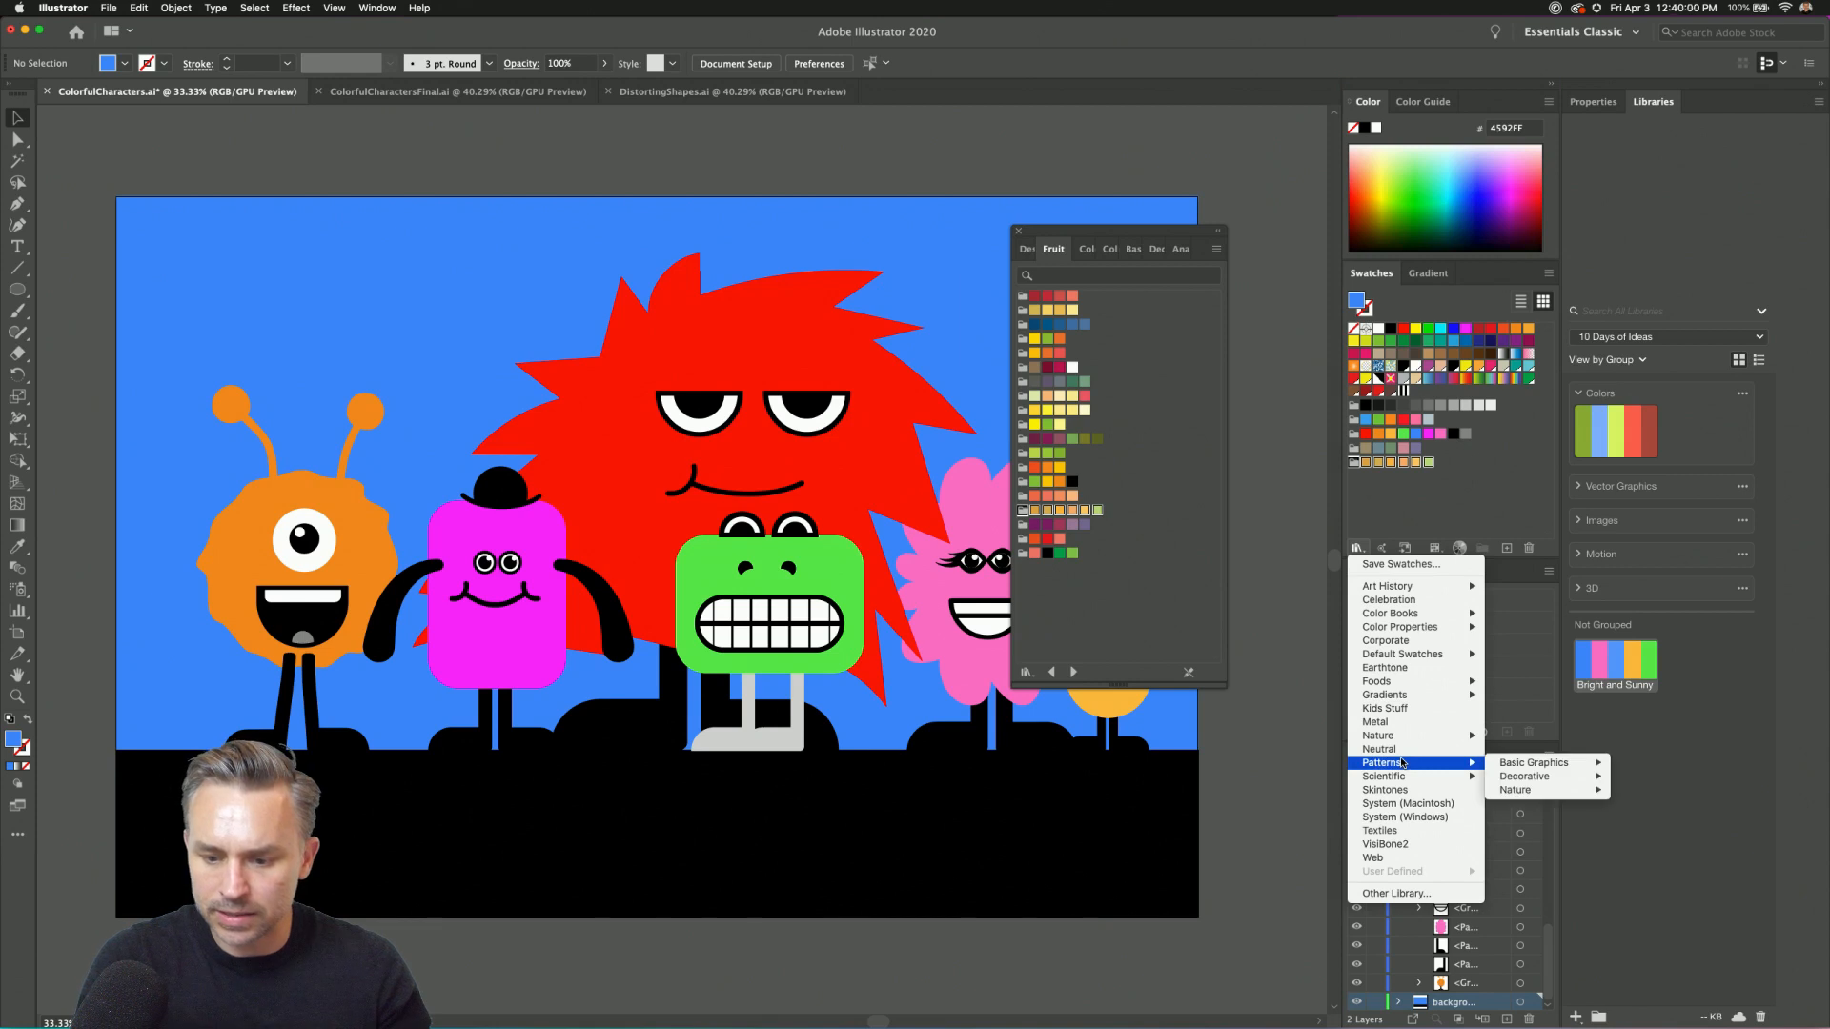
click(1404, 669)
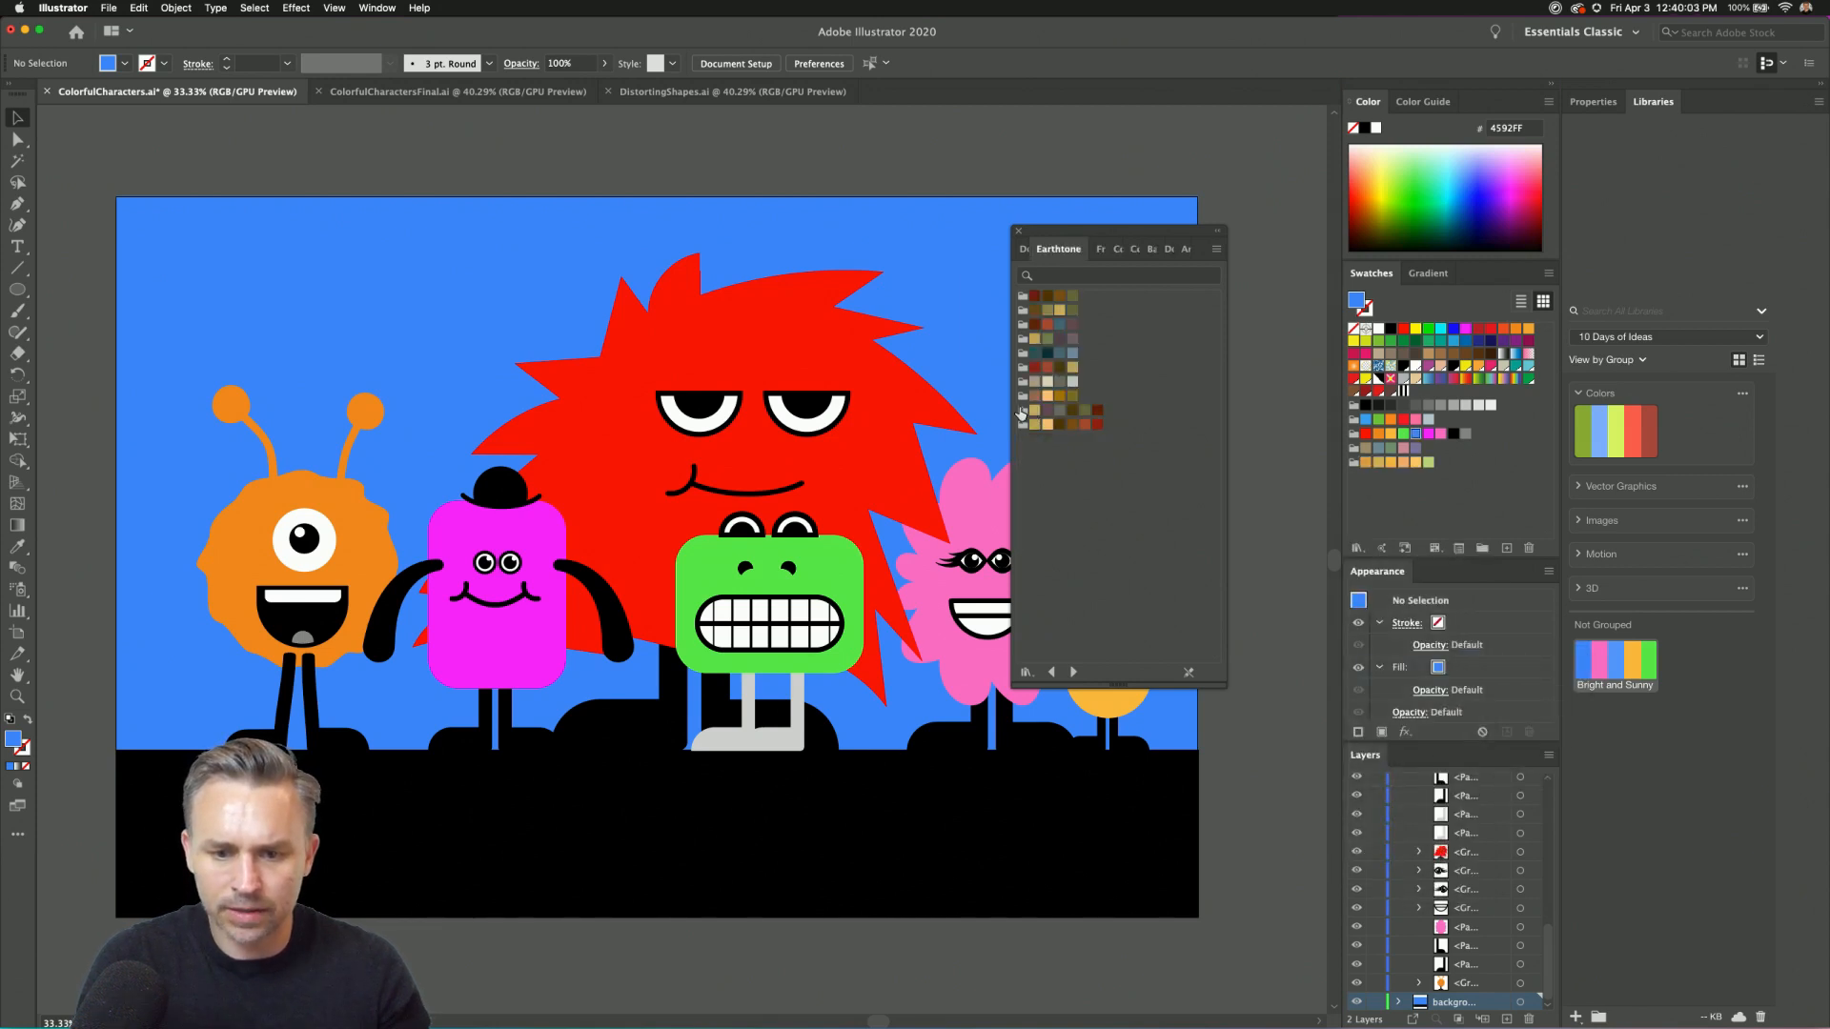
click(1022, 425)
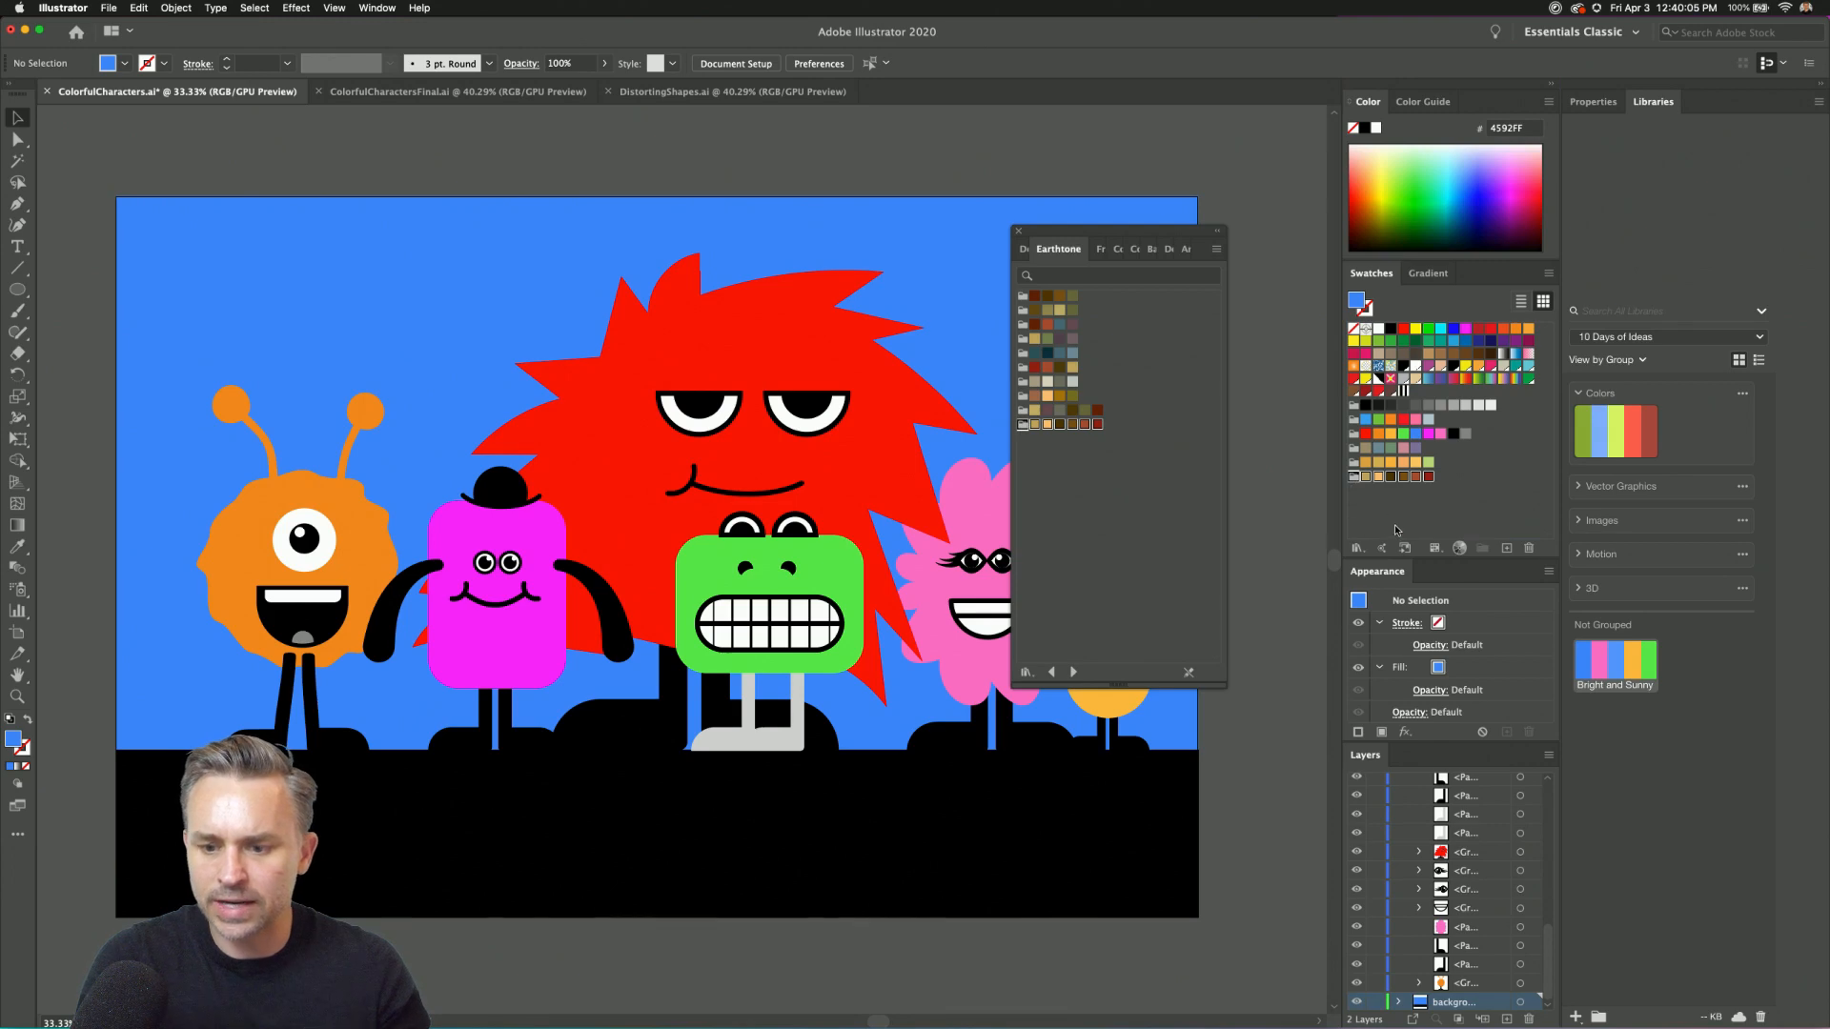
Open the Basic Graphics_Dots pattern library in its own floating panel and copy all its dot patterns into the document swatches.
click(1366, 553)
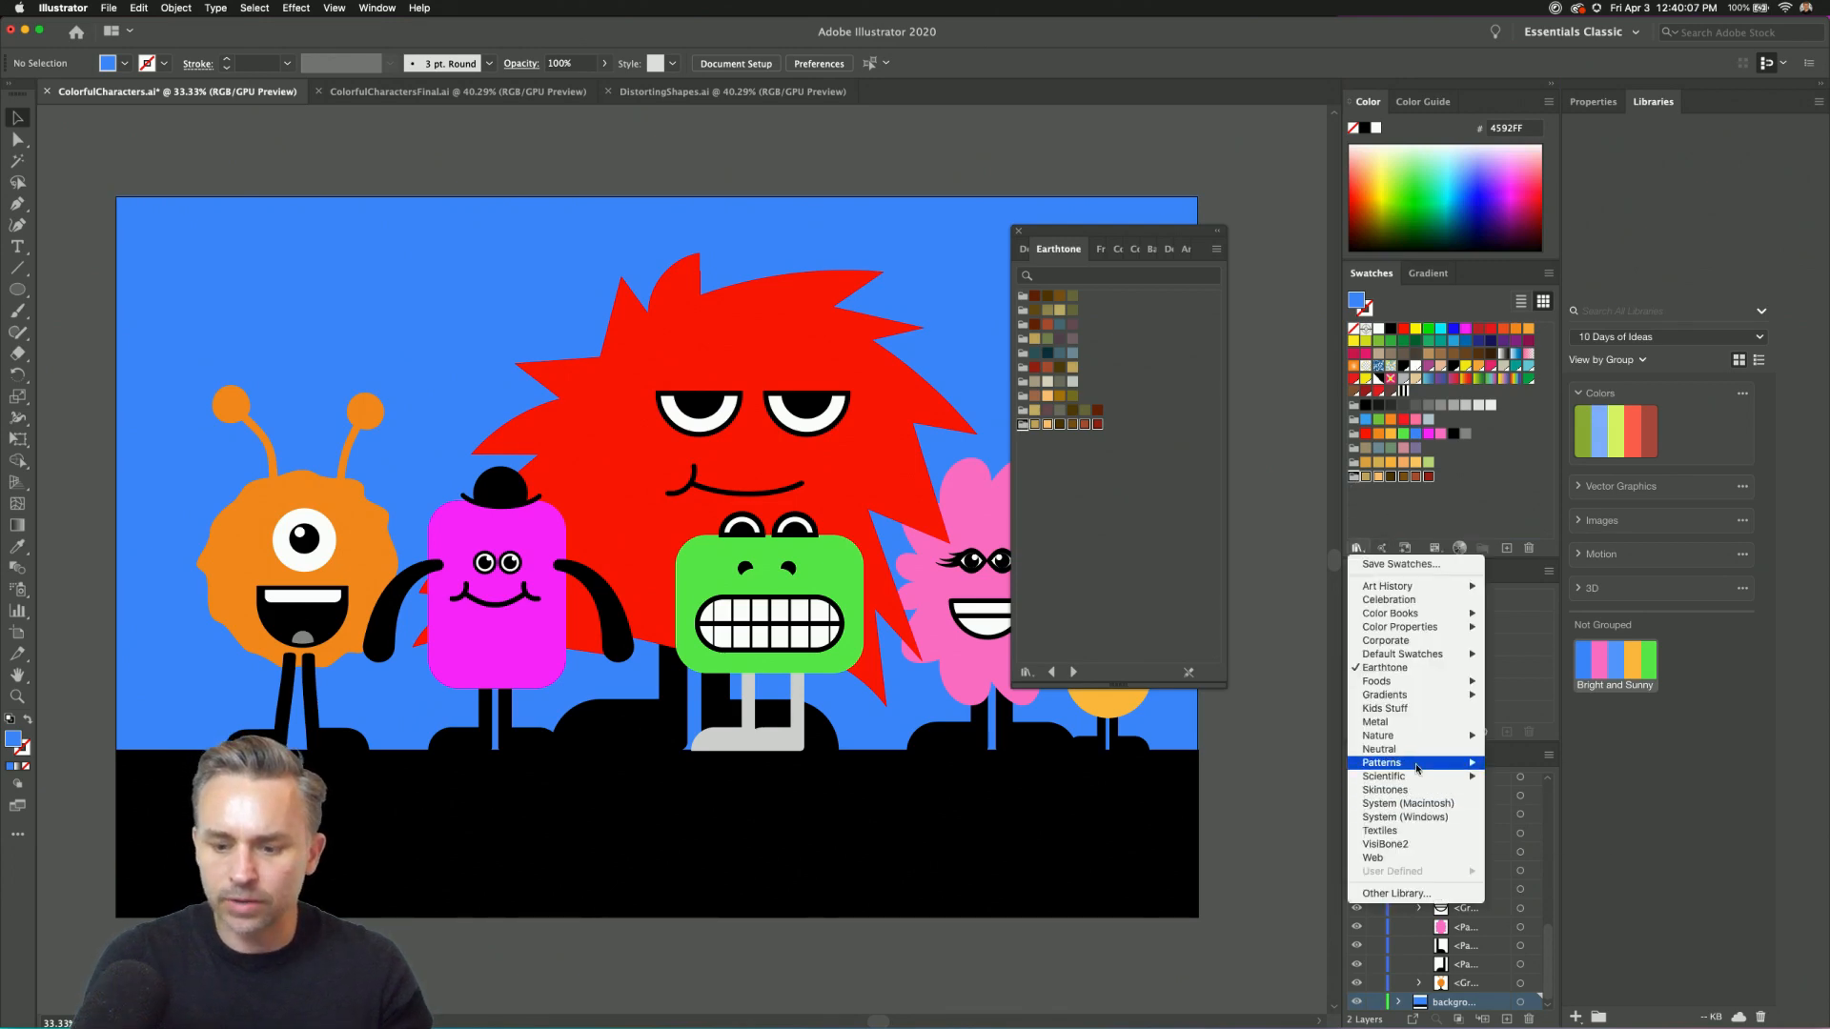
mouse_move(1456, 768)
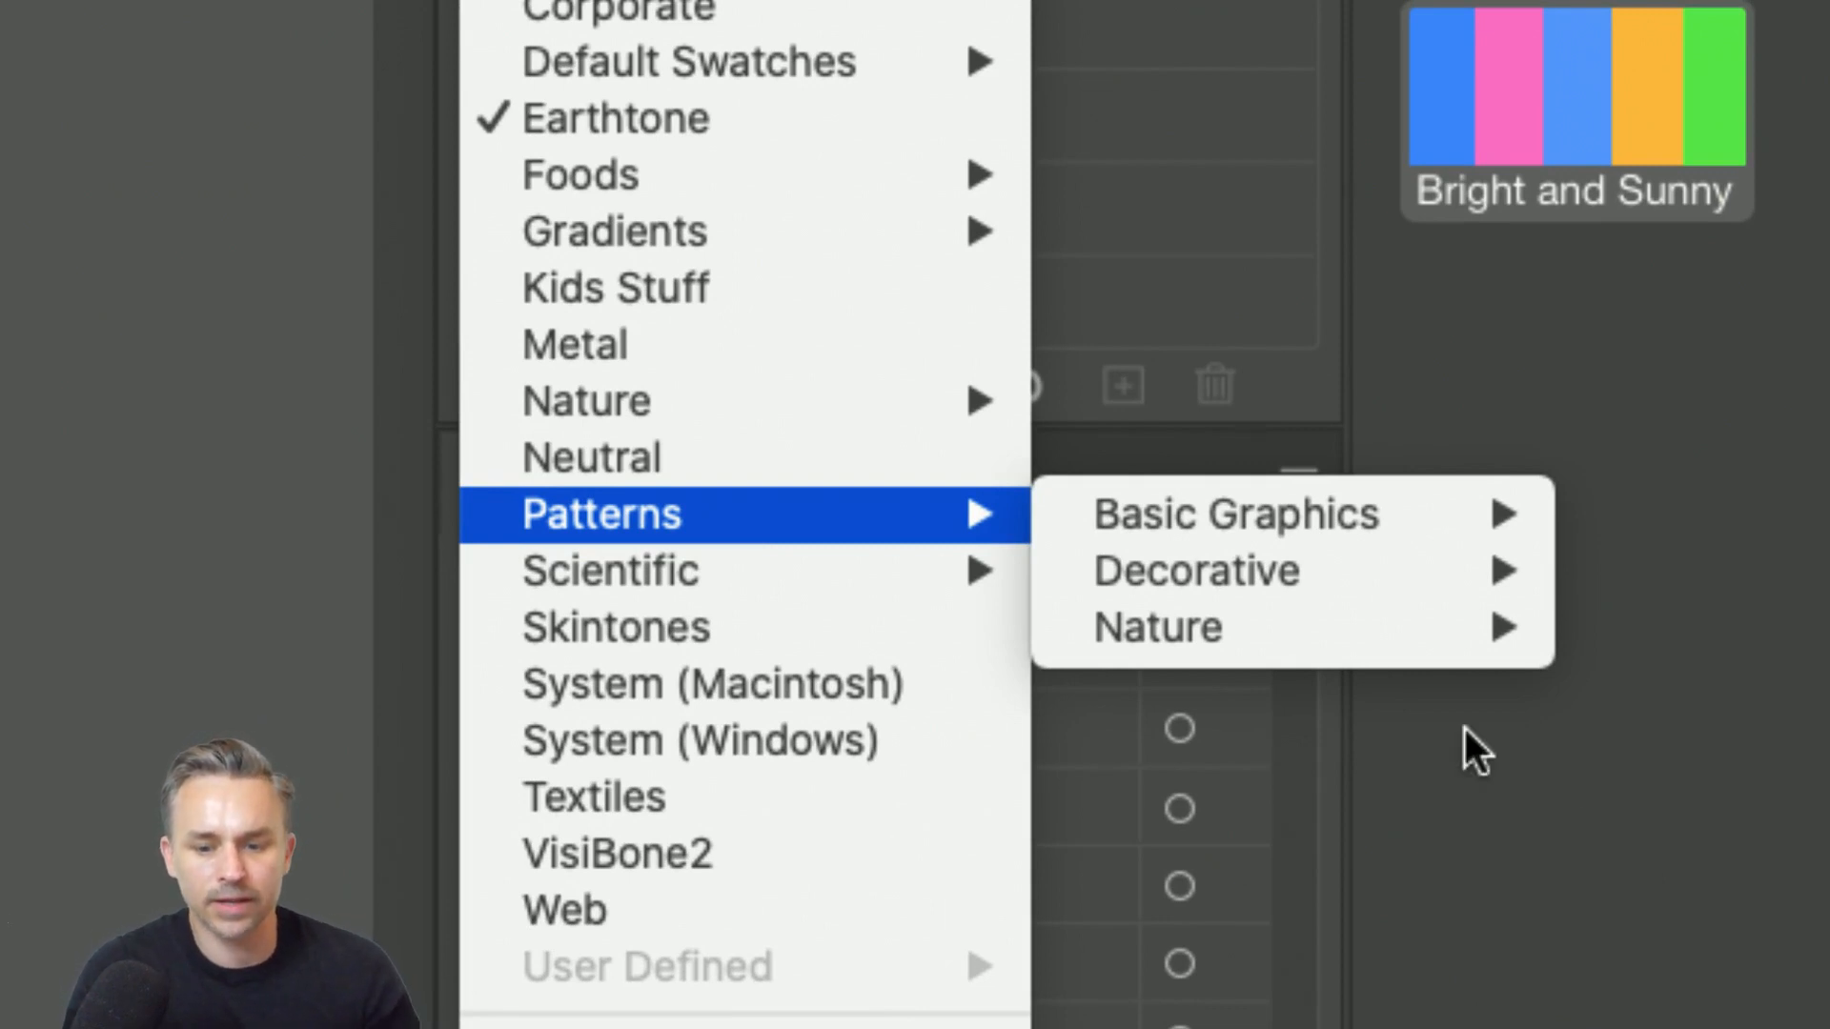
mouse_move(1205, 522)
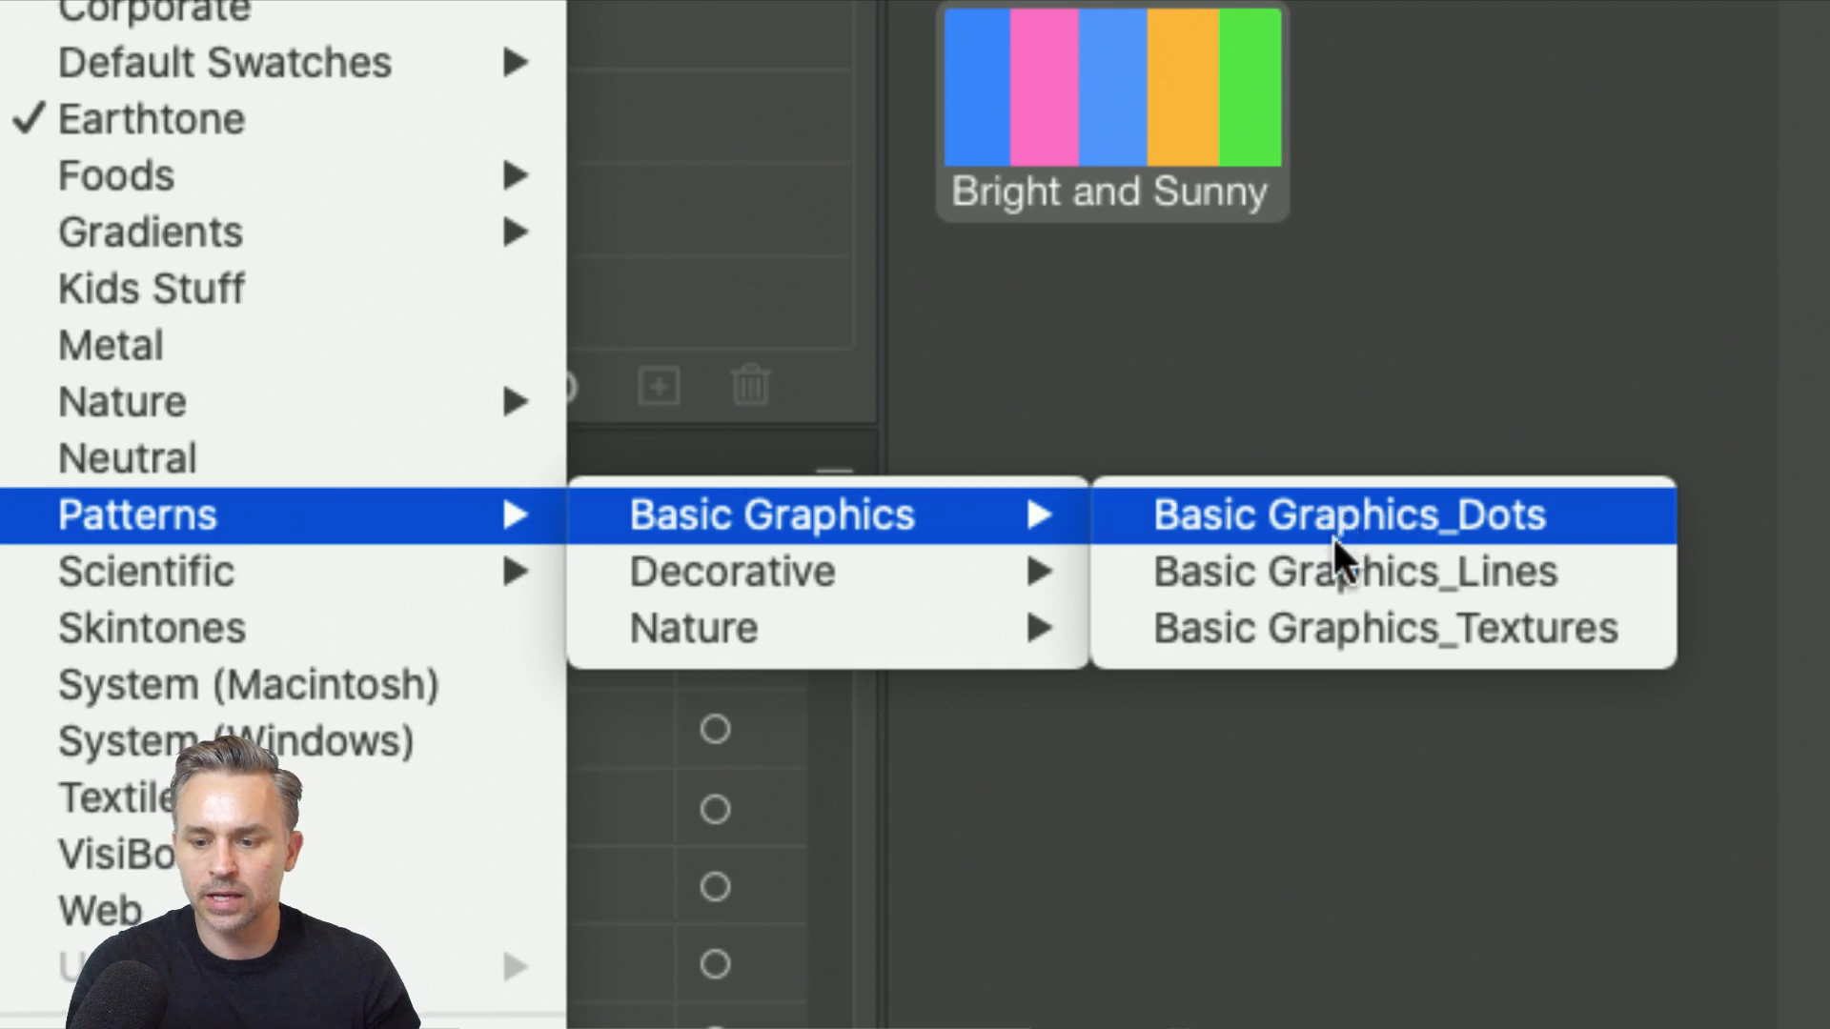
click(1325, 511)
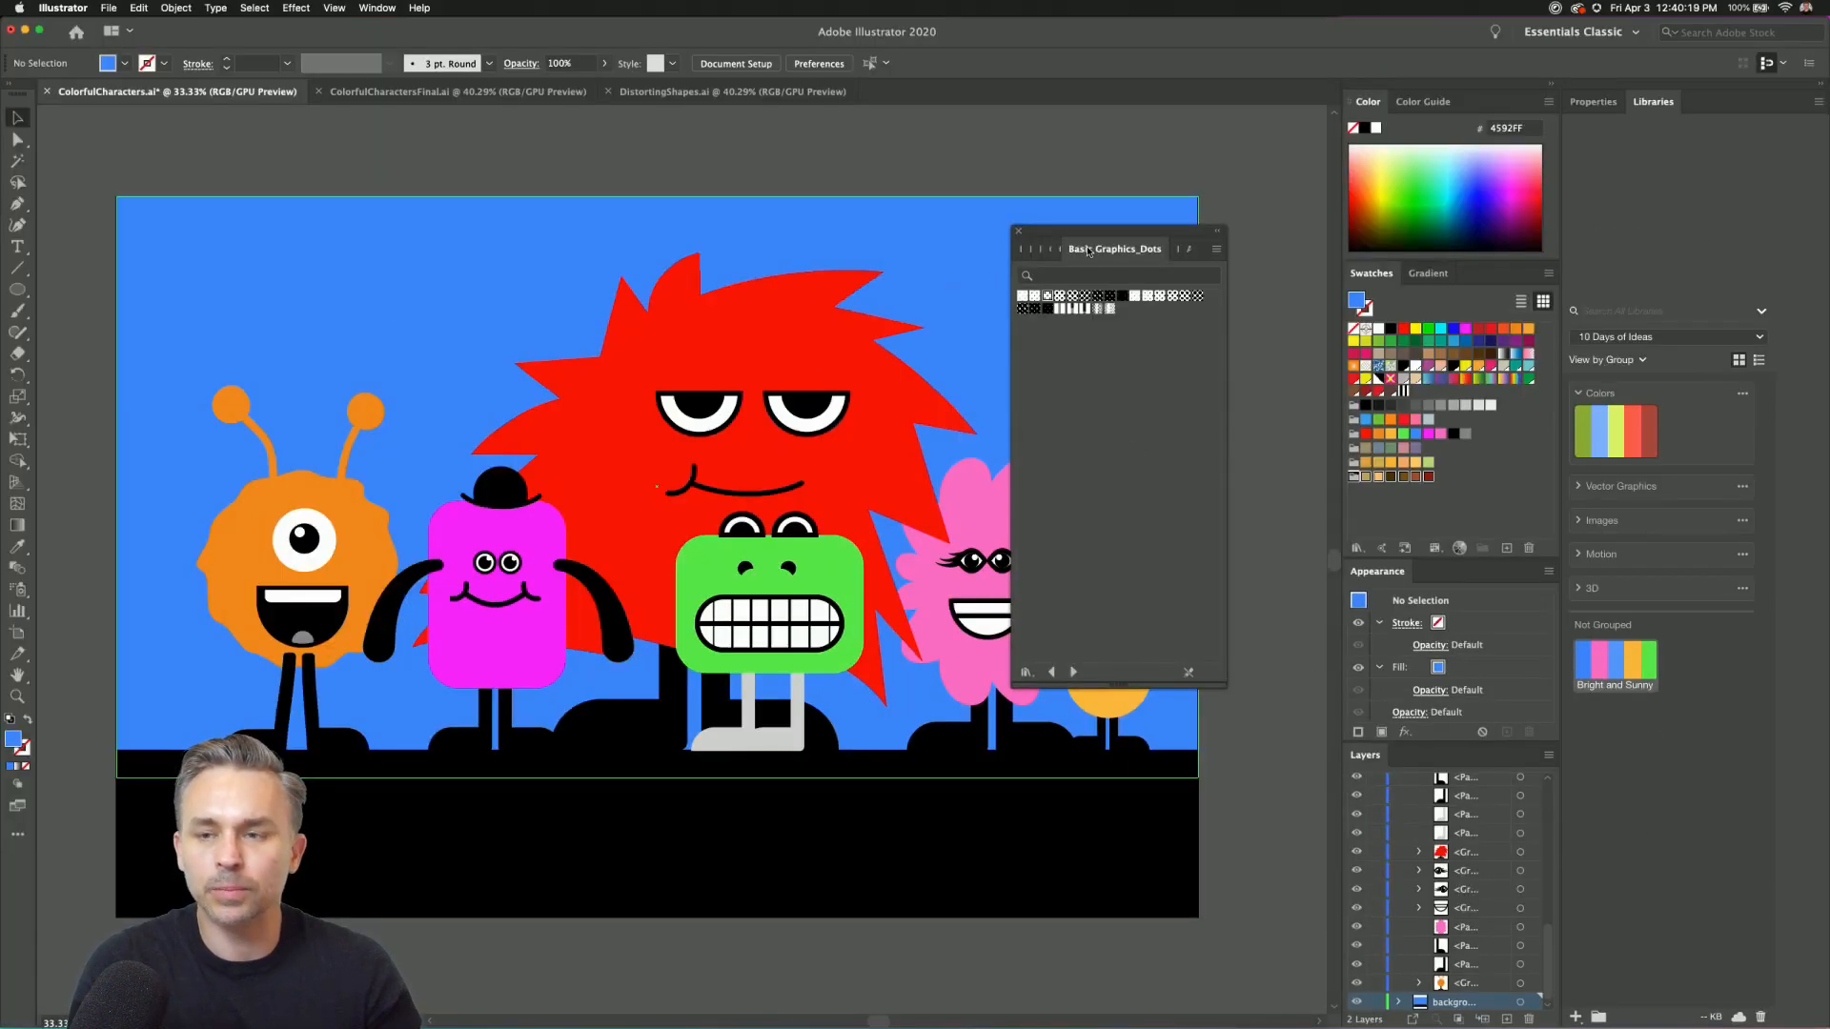
drag(1089, 251, 1107, 420)
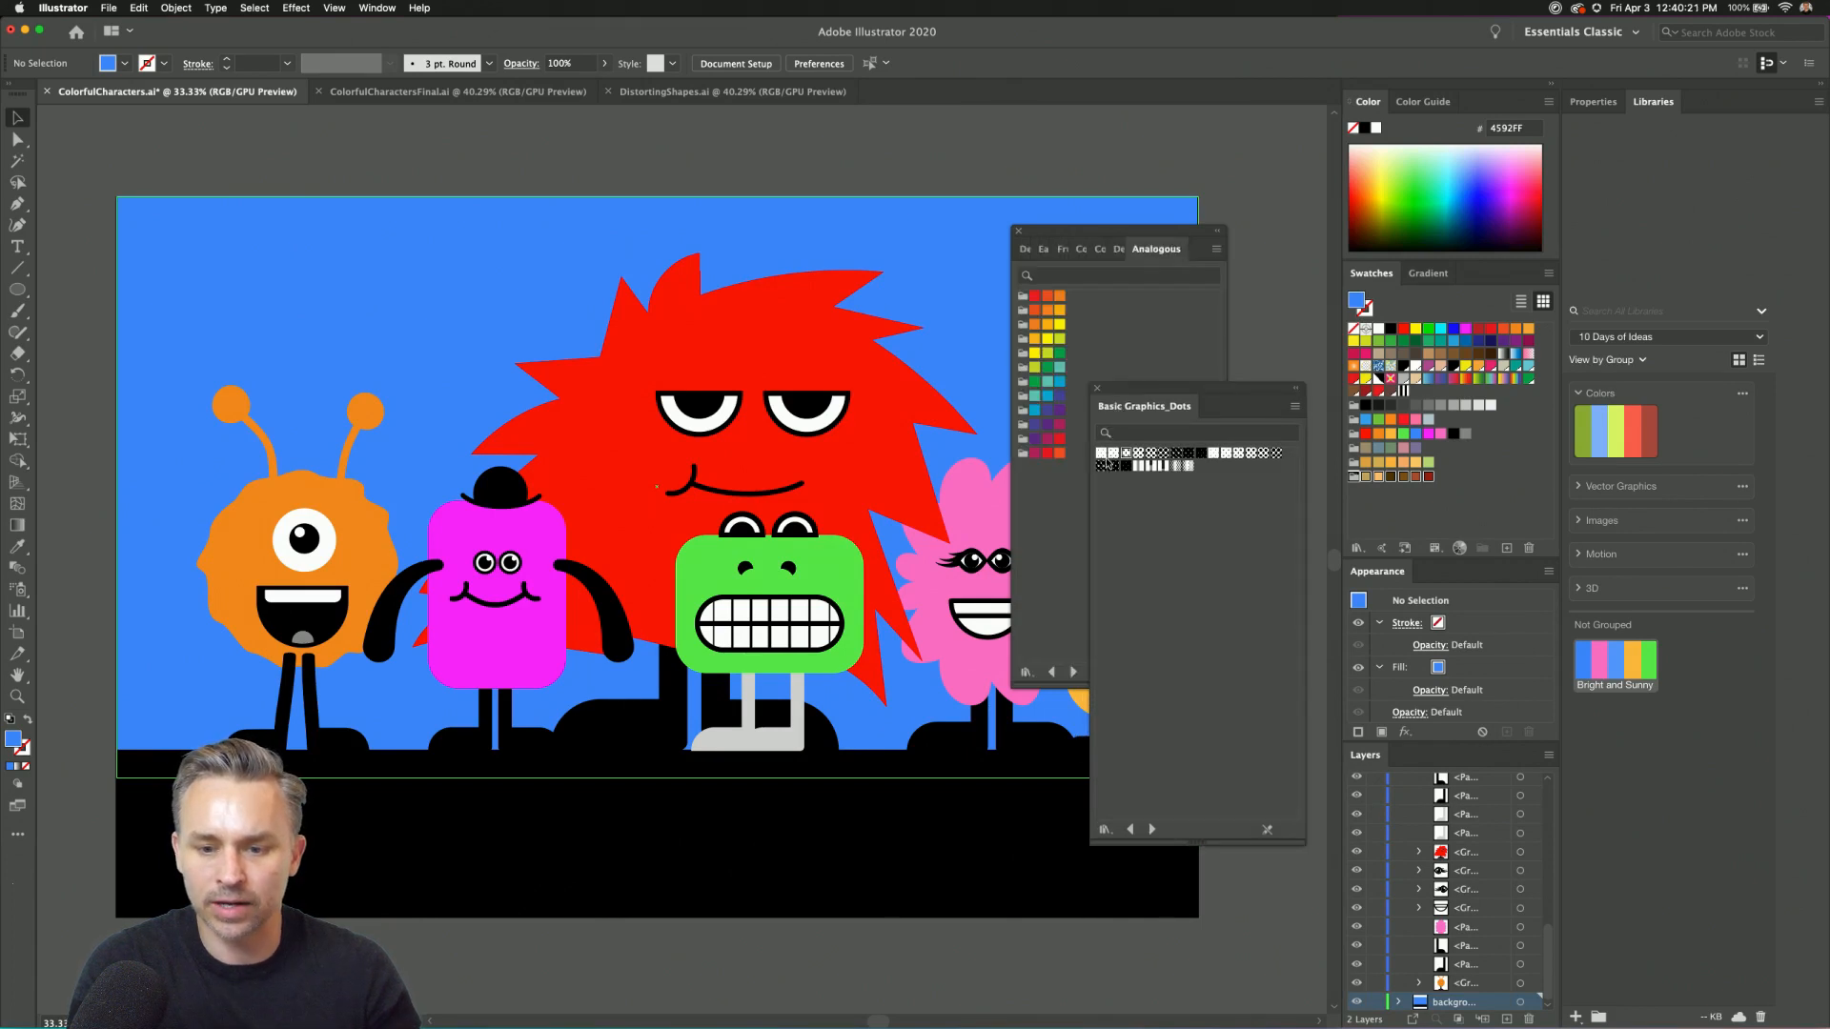
click(1102, 454)
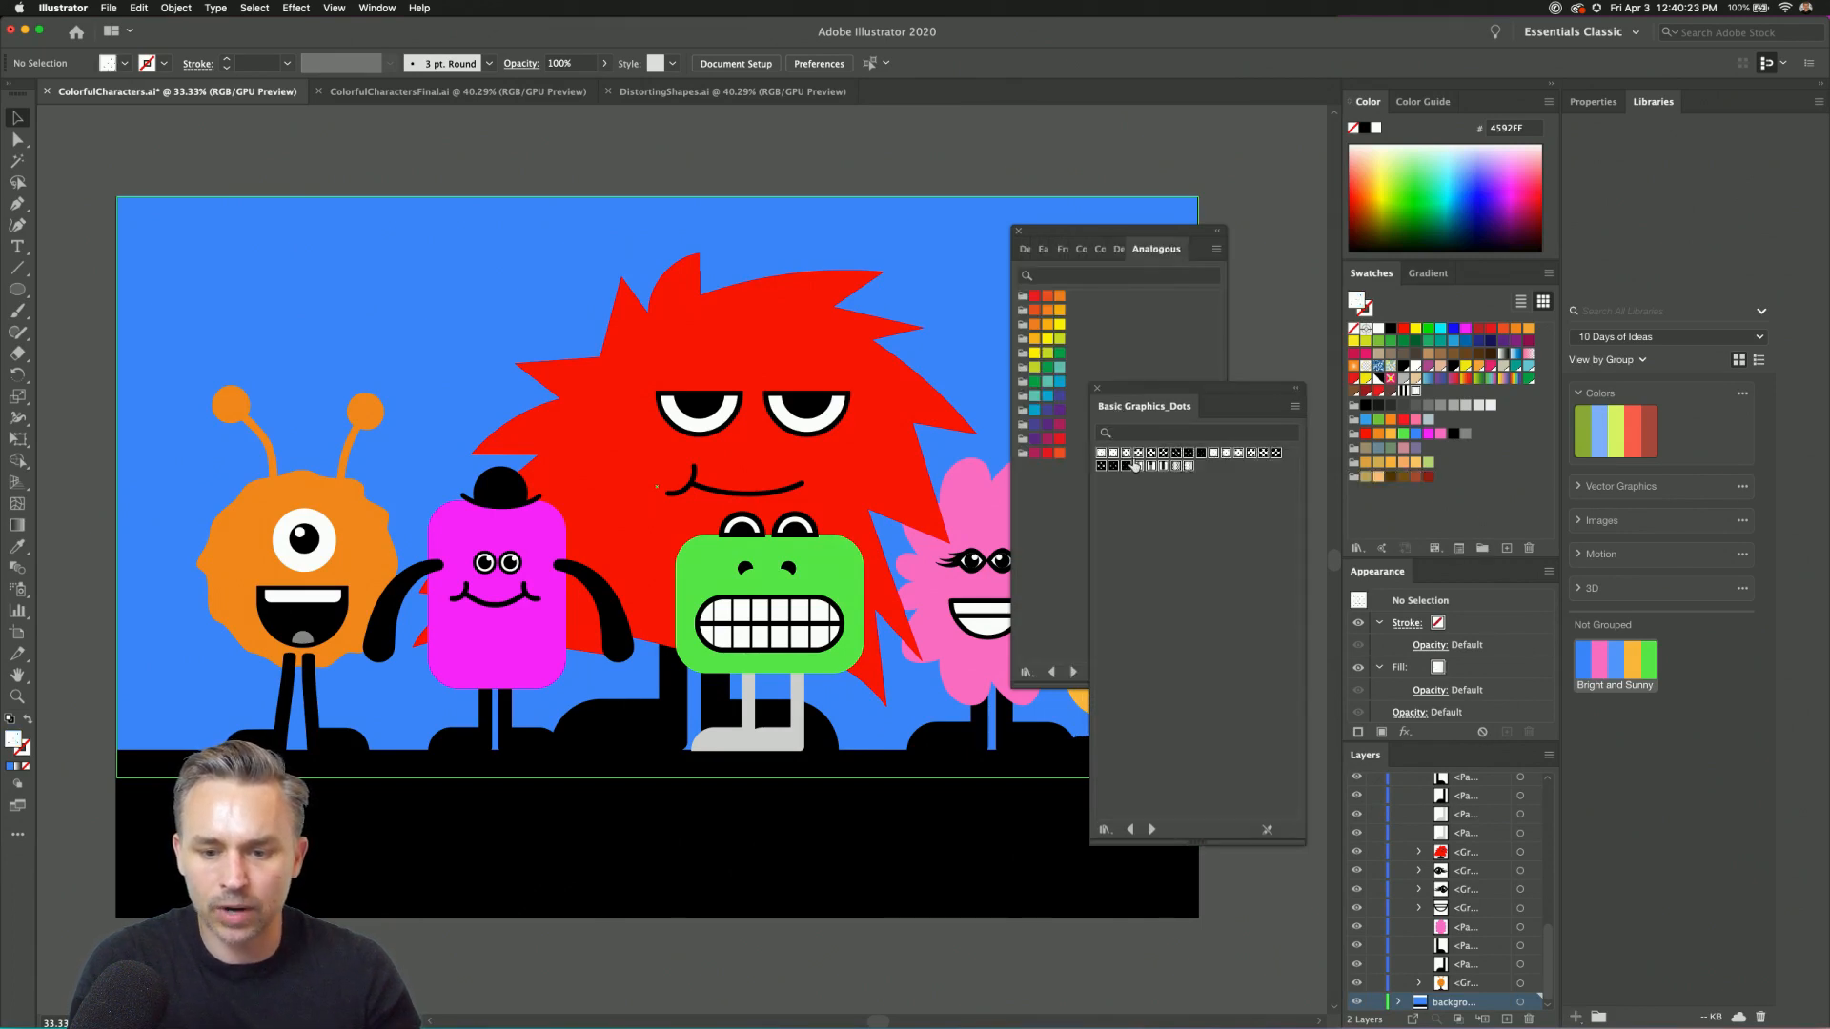
drag(1102, 458, 1430, 394)
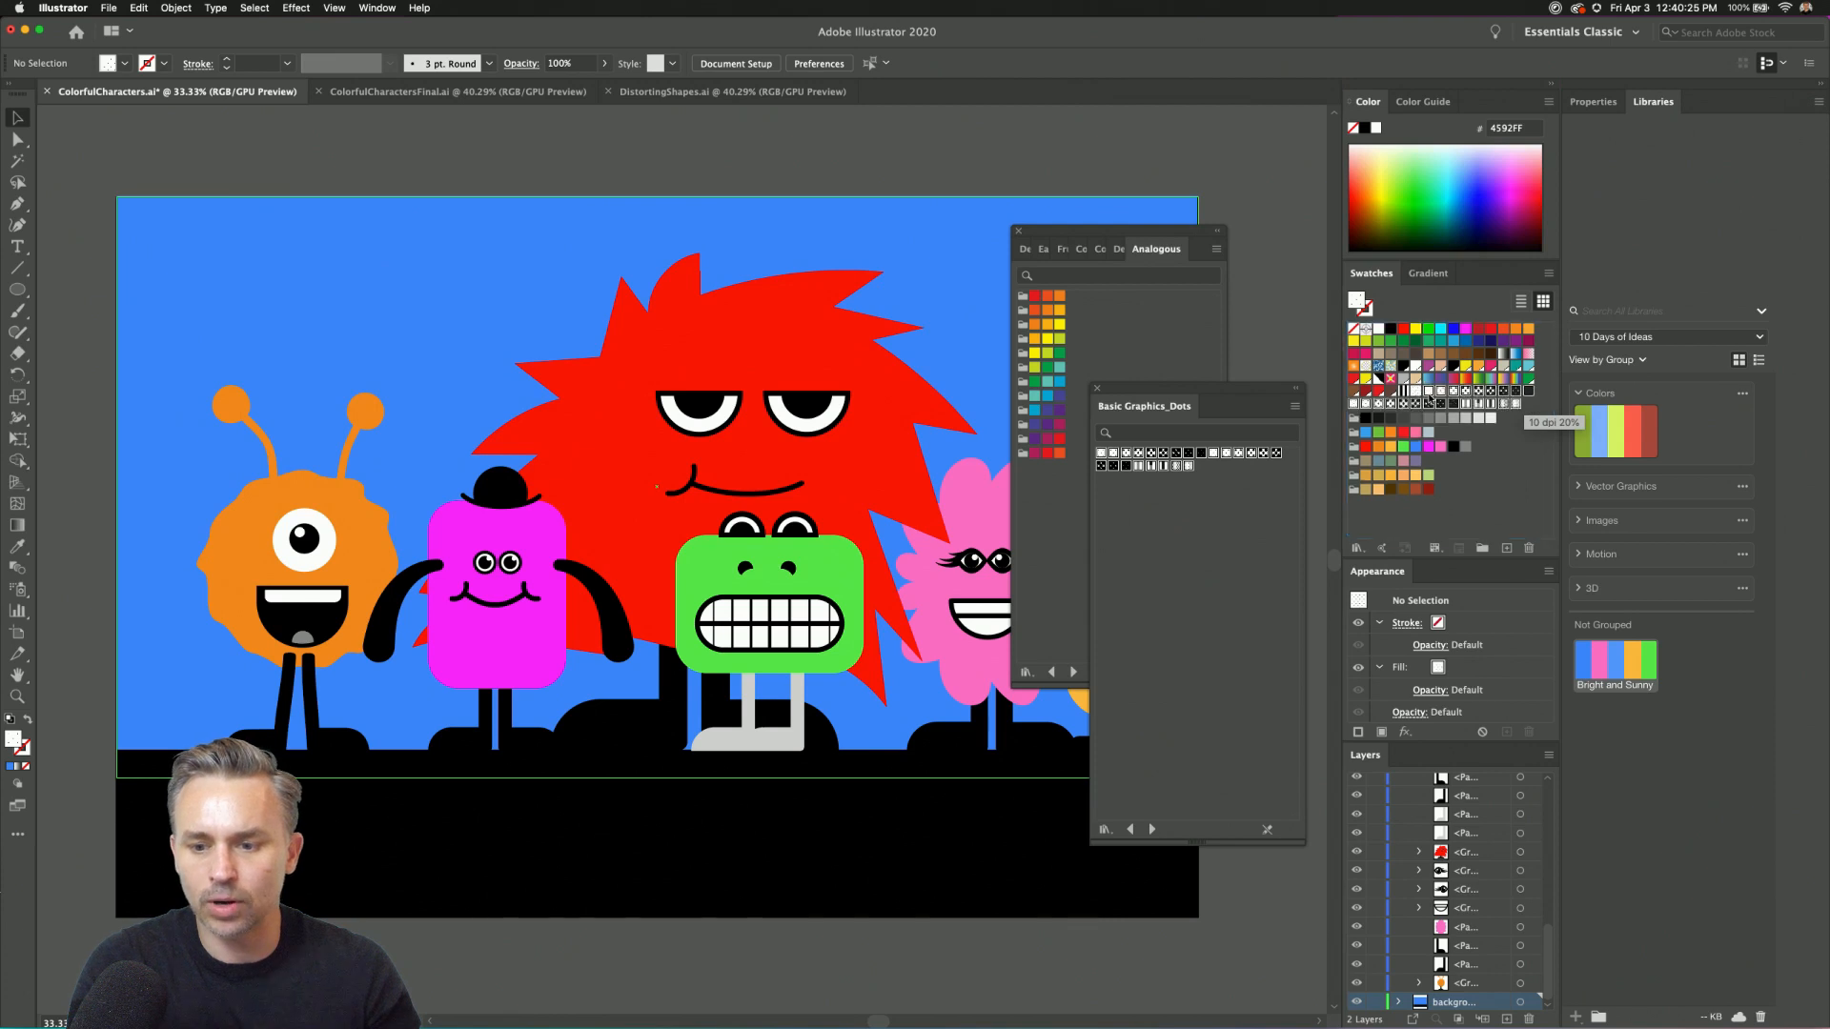
Show the document swatches as larger thumbnails and close both floating swatch library panels.
click(1547, 273)
click(1641, 464)
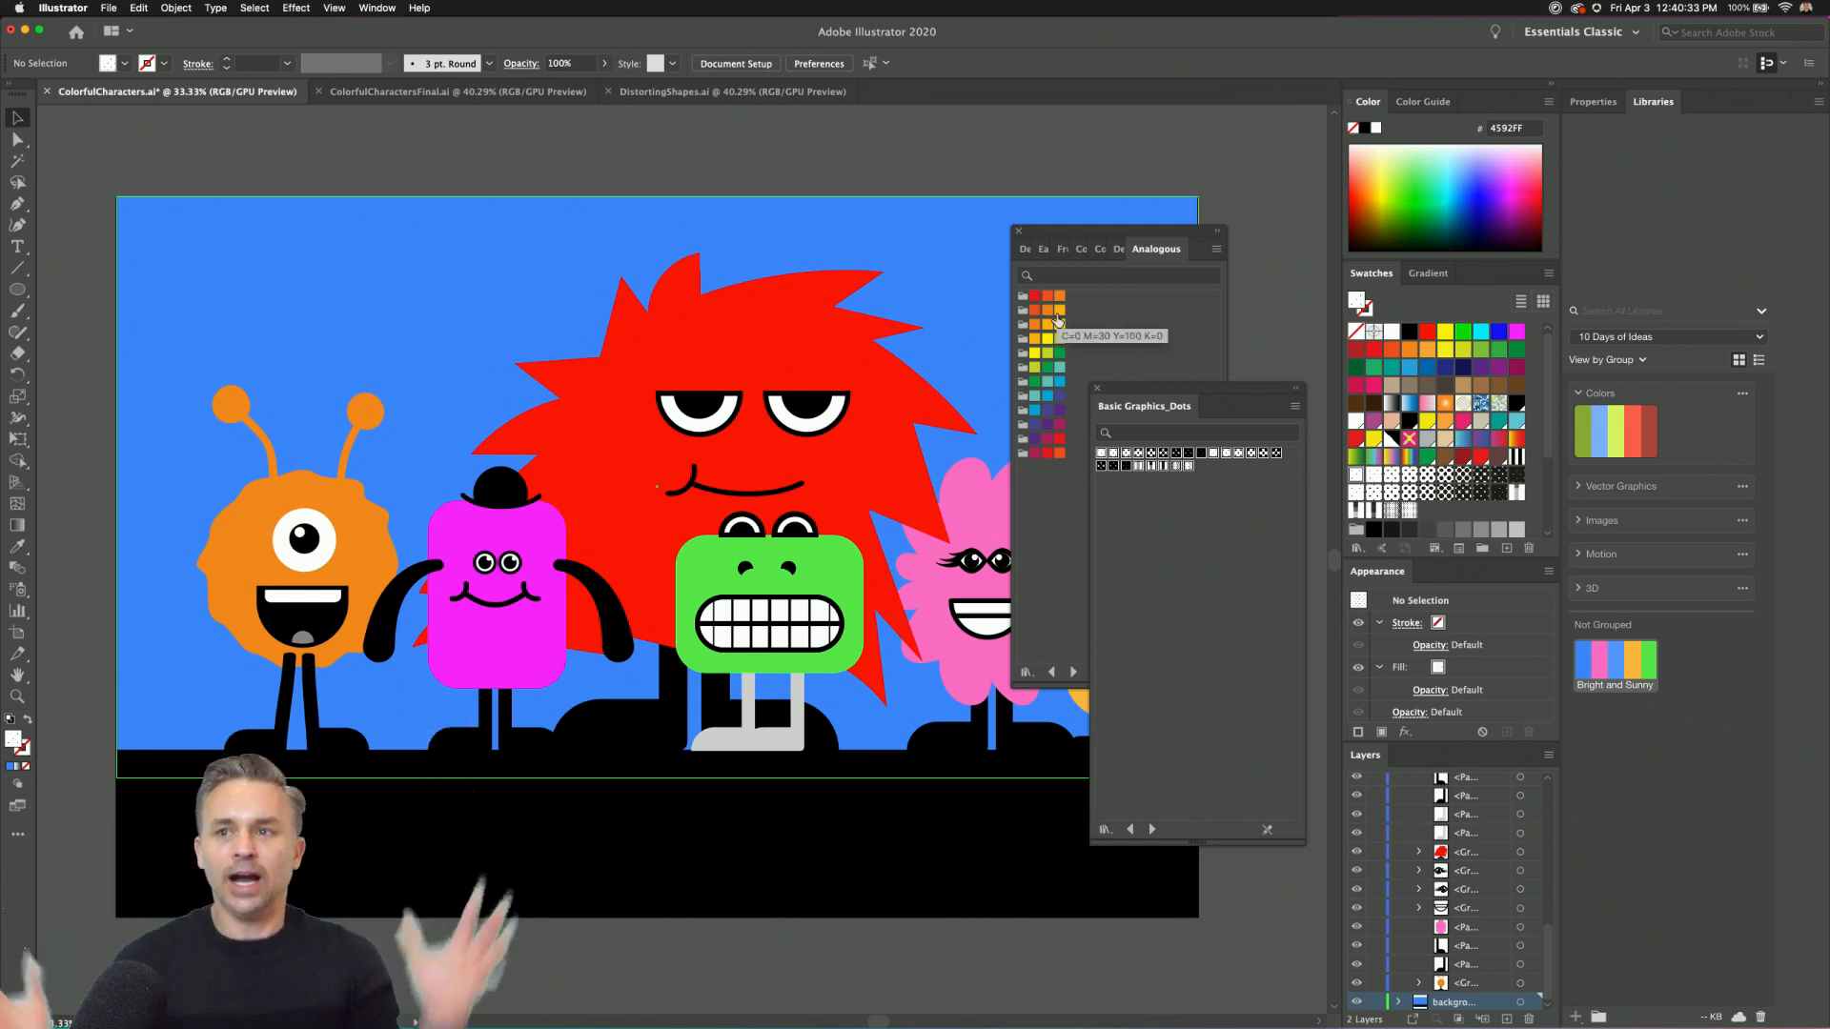
click(1018, 235)
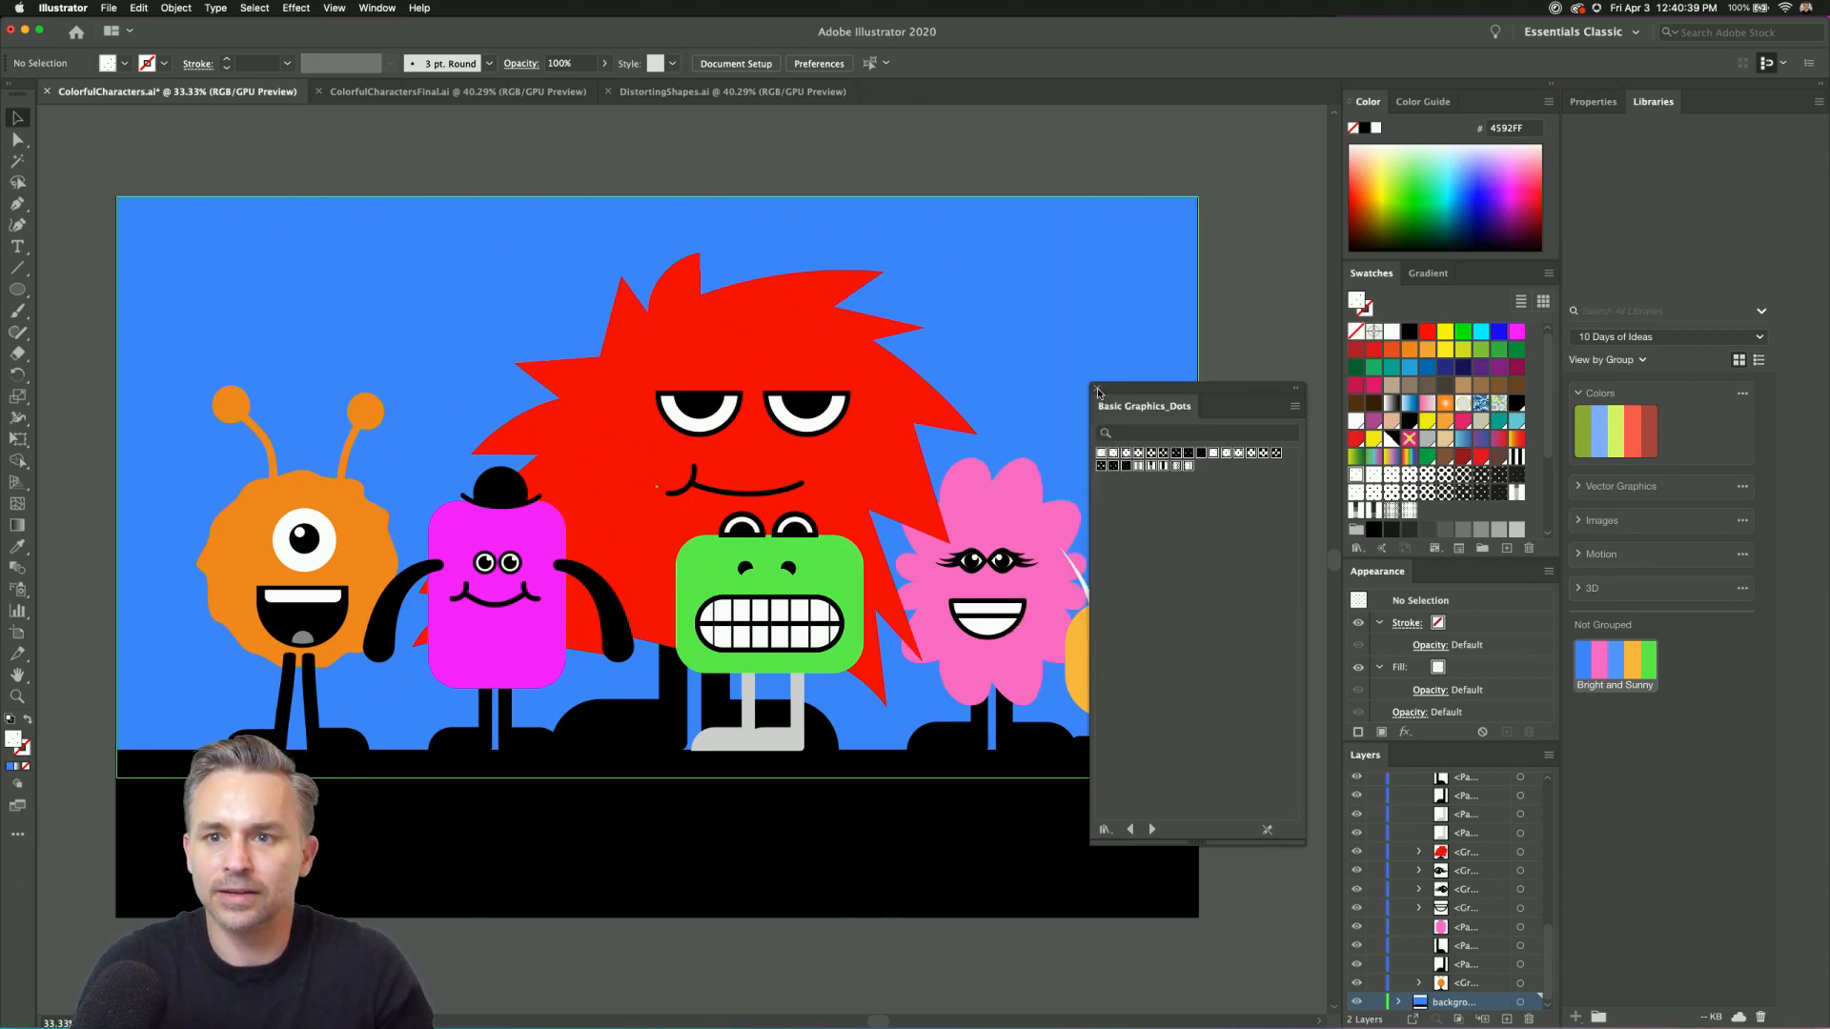
click(1098, 391)
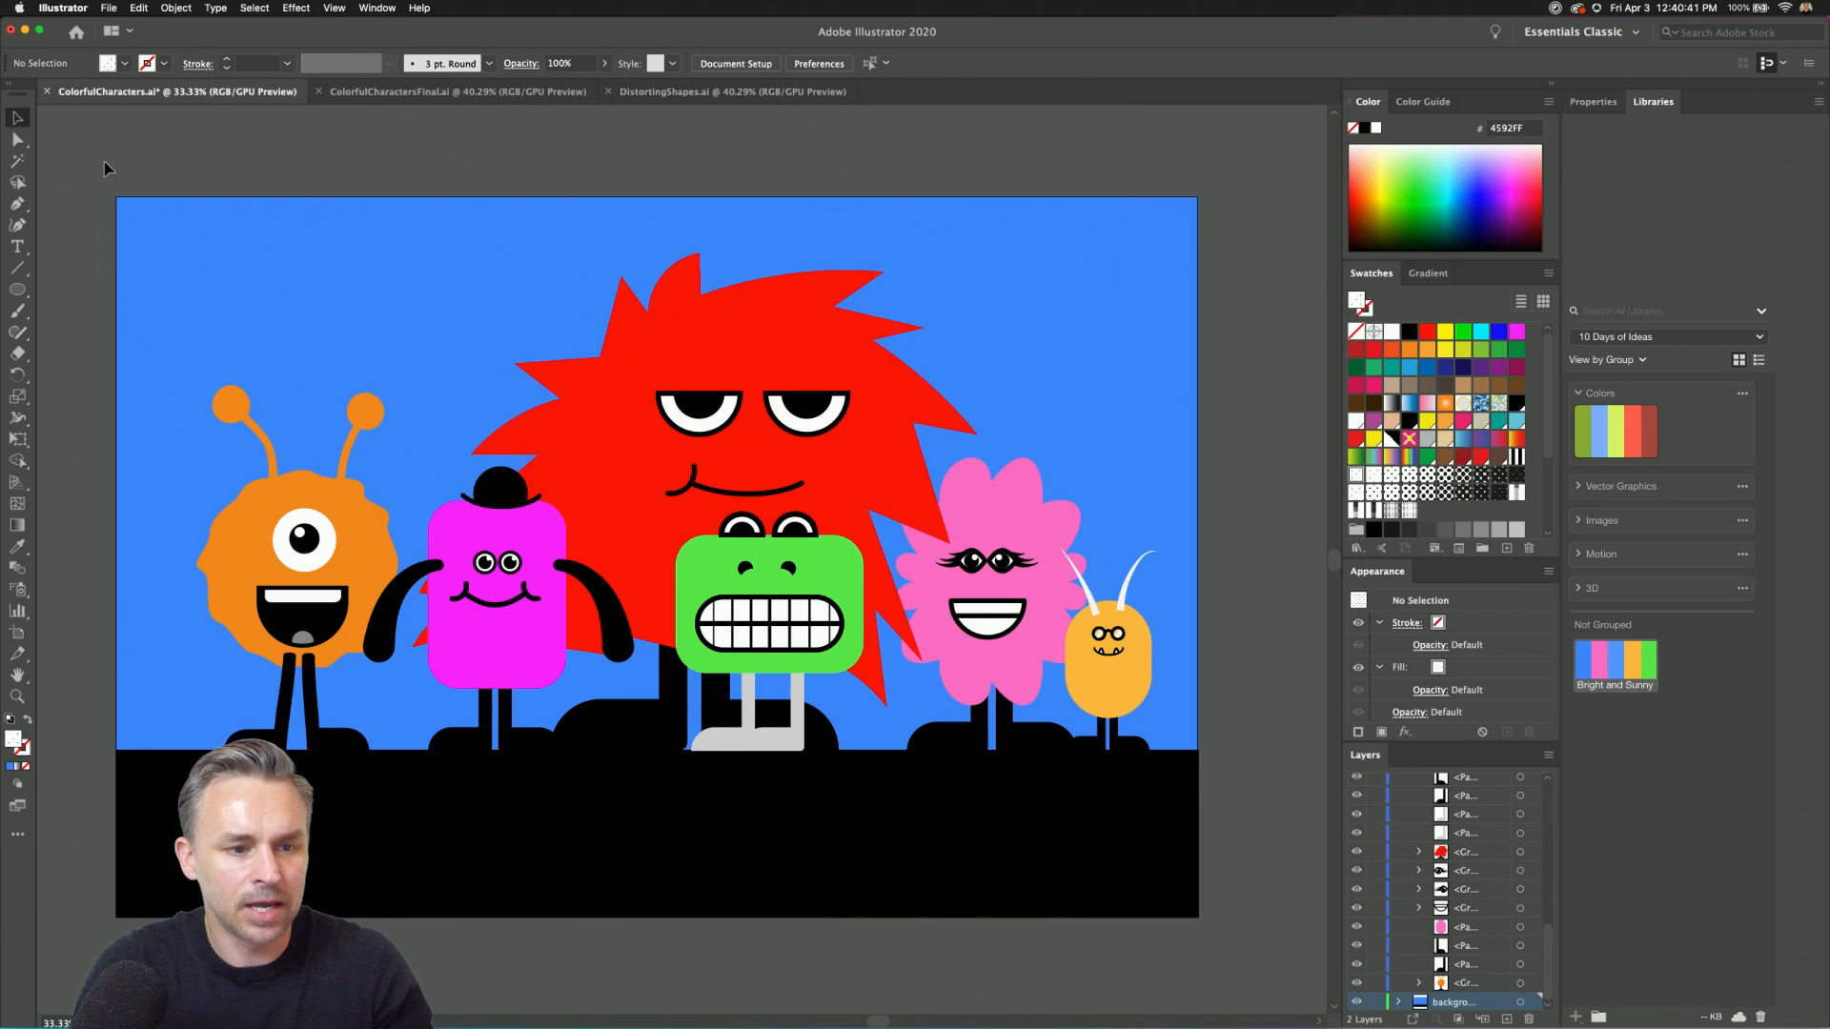
Select all the artwork, open Recolor Artwork for it and move the dialog clear of the main characters.
drag(105, 169, 1198, 797)
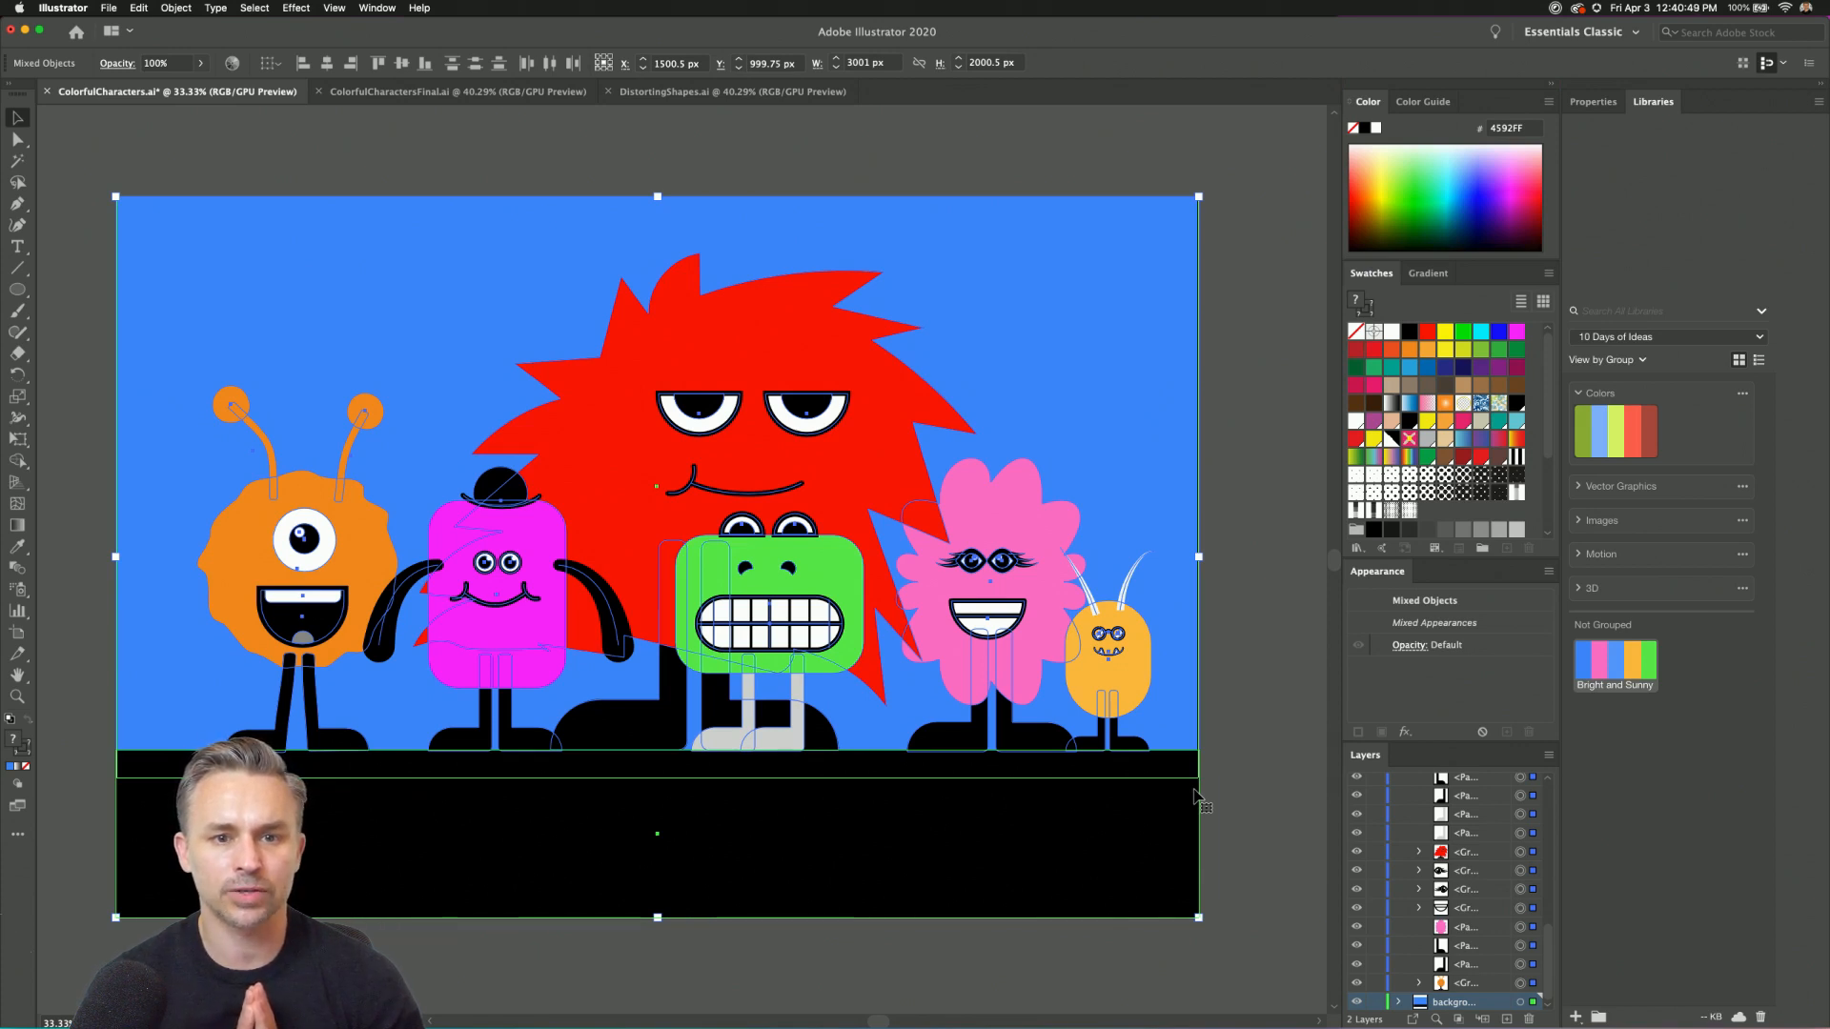
scroll(314, 290, right, 1)
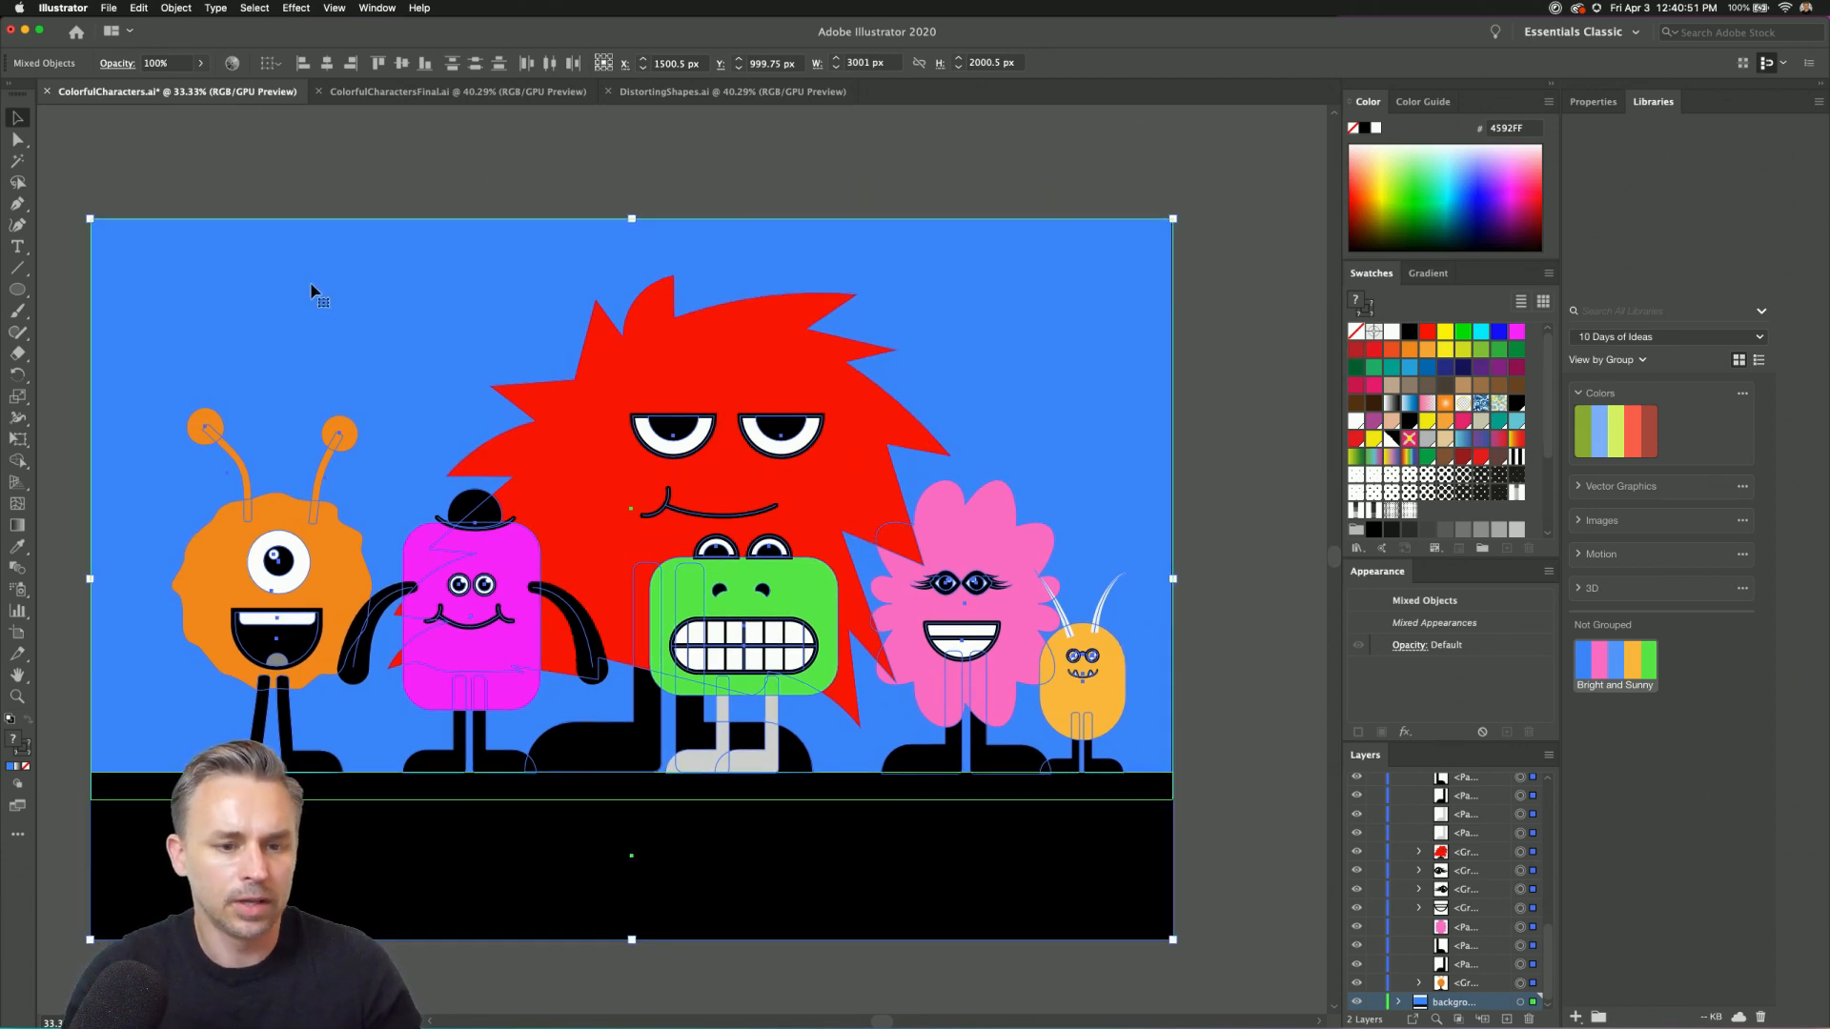
drag(417, 358, 463, 334)
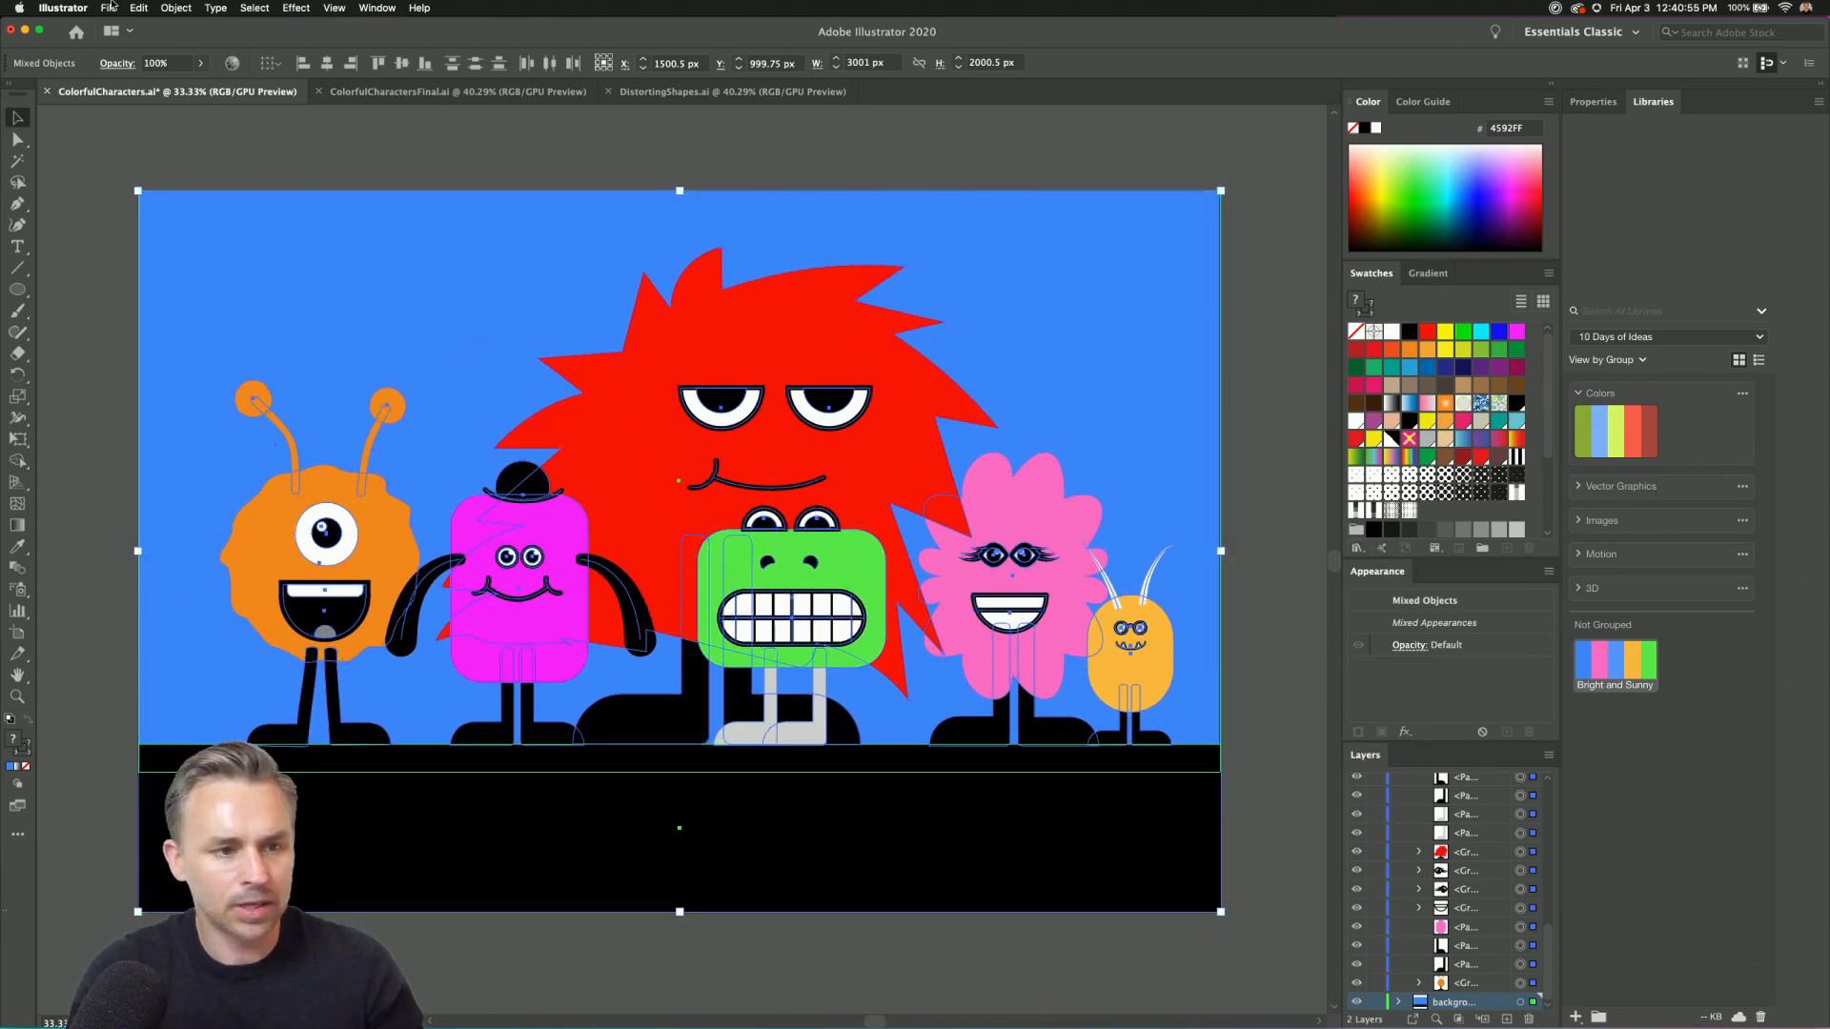
click(138, 7)
mouse_move(143, 243)
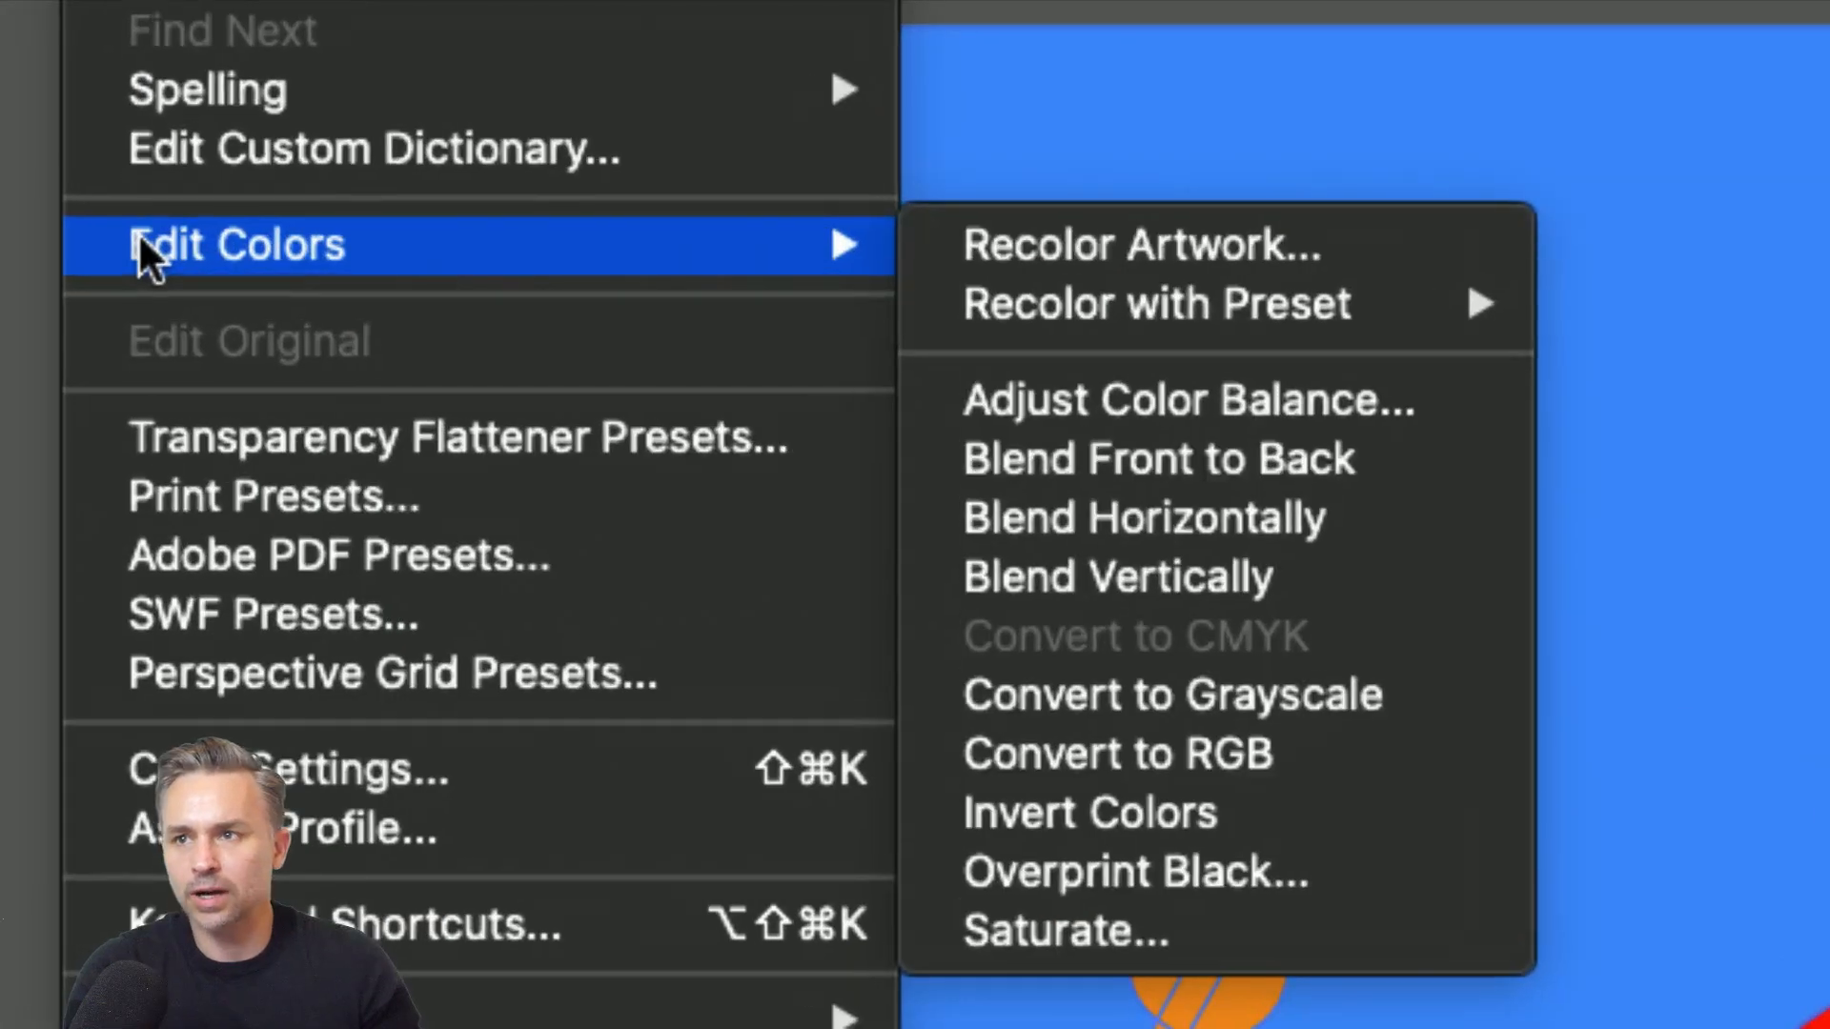
click(1102, 234)
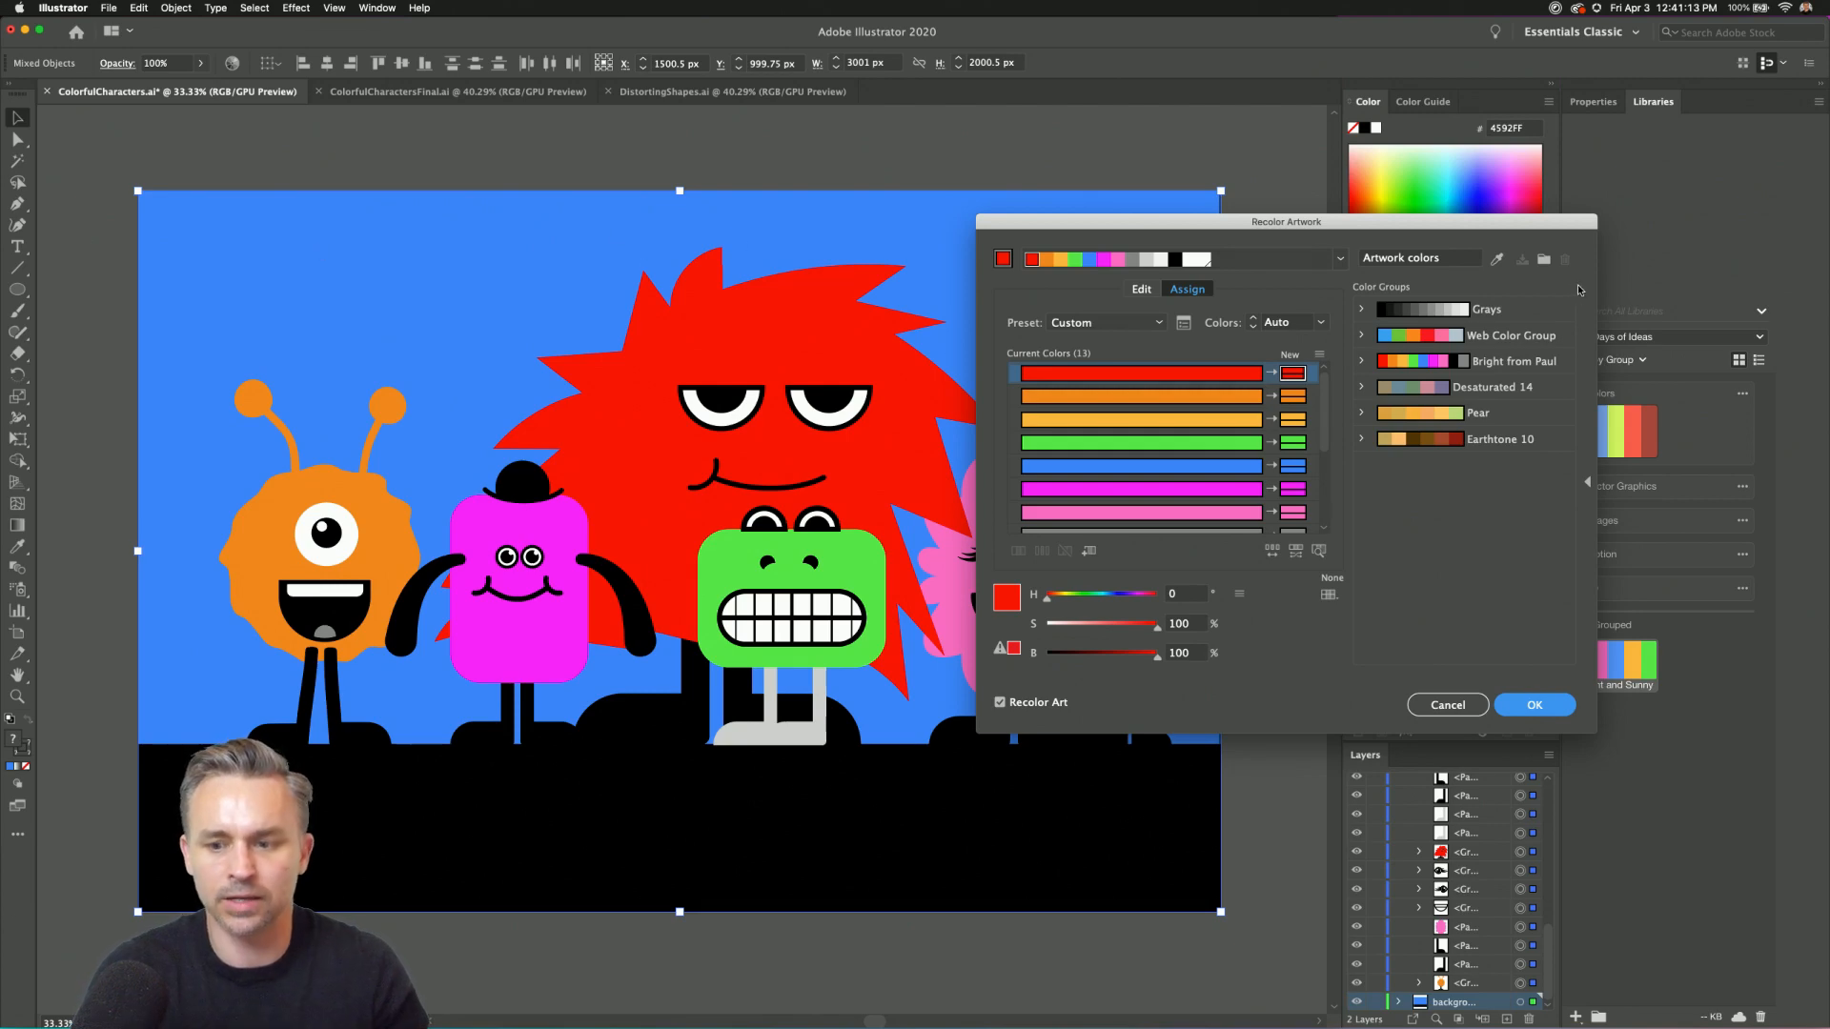
drag(1389, 231, 1179, 204)
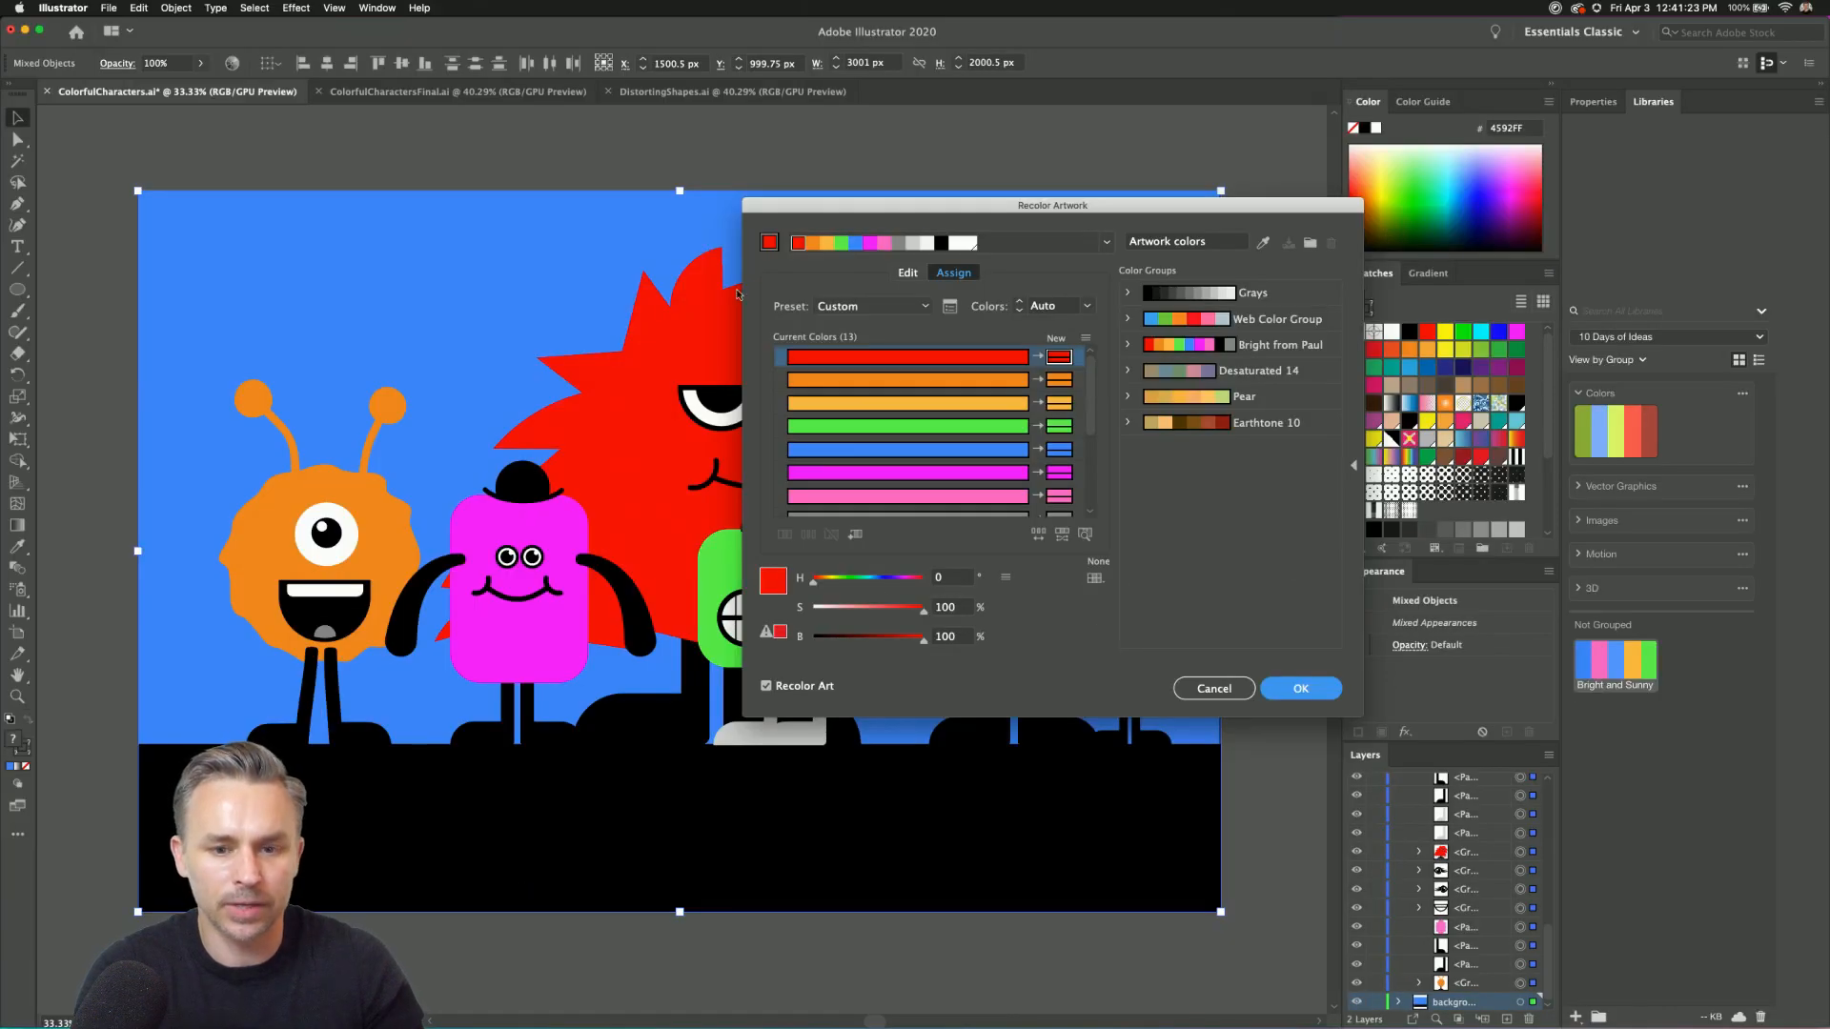
drag(837, 209, 1159, 239)
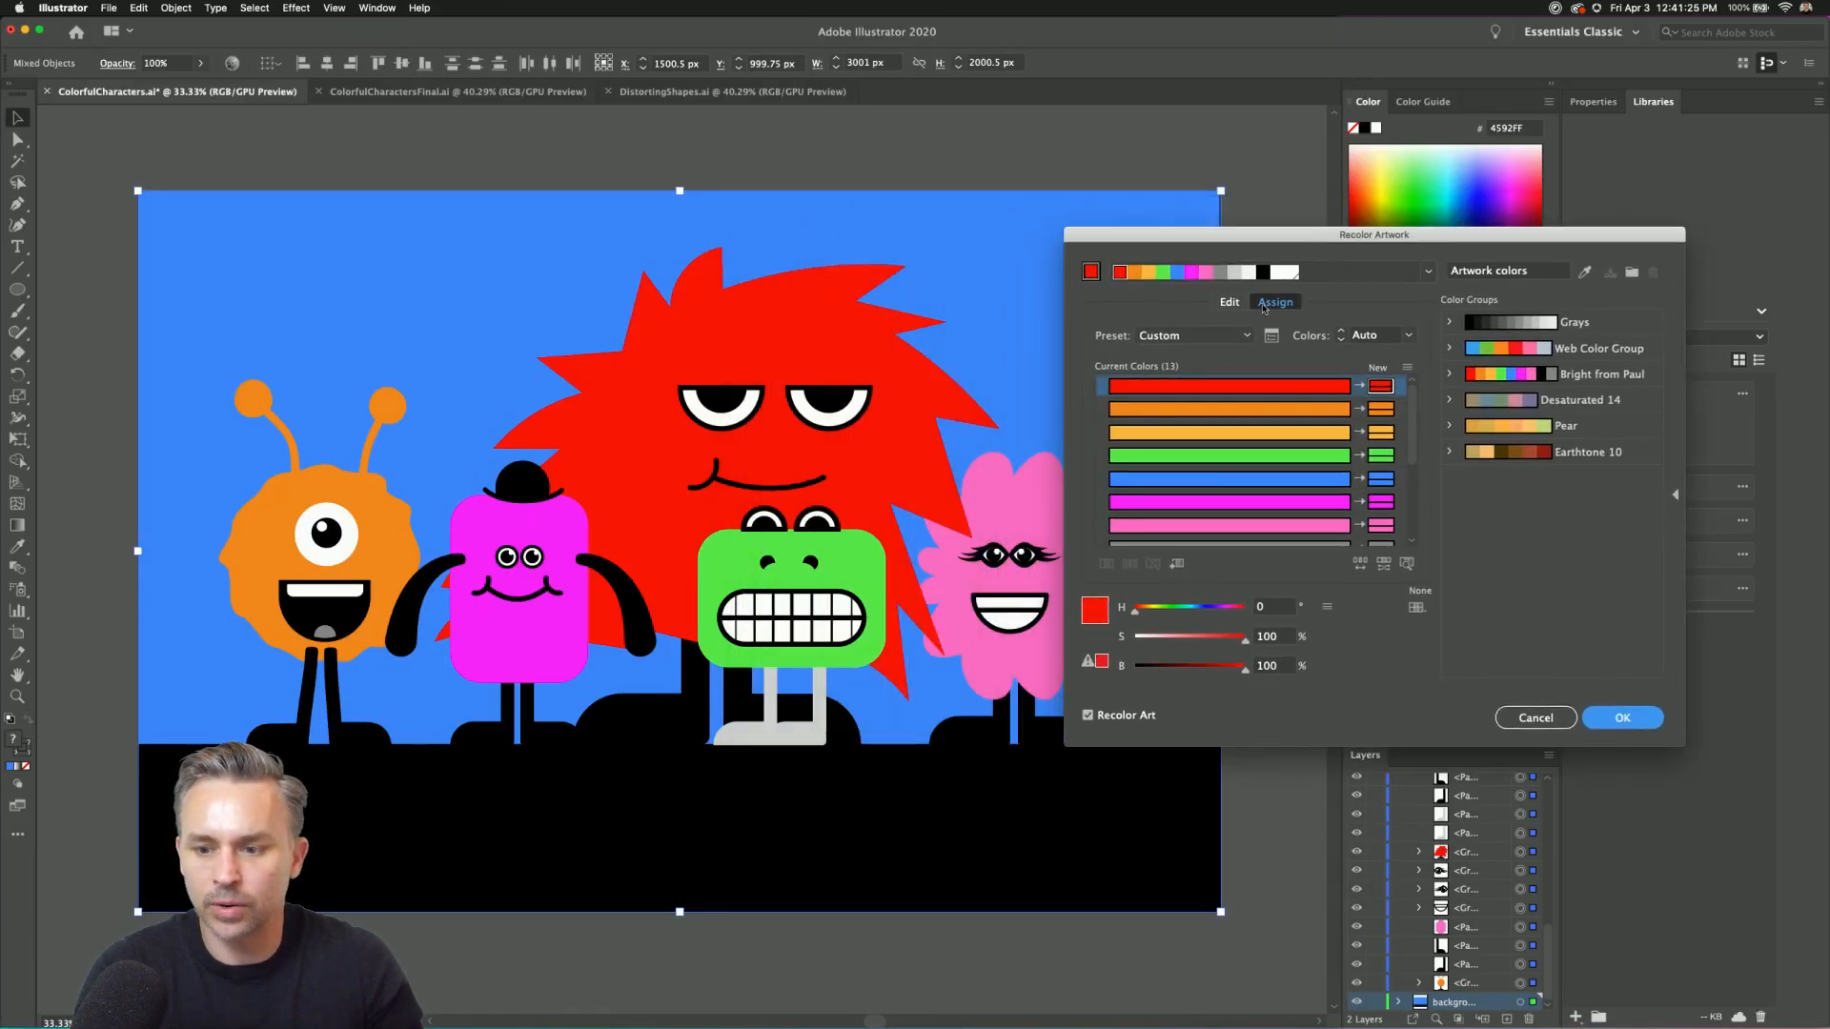
Preview the artwork recolored with the Desaturated 14, Pear, Earthtone 10, Web Color Group and Bright from Paul color groups.
click(1607, 405)
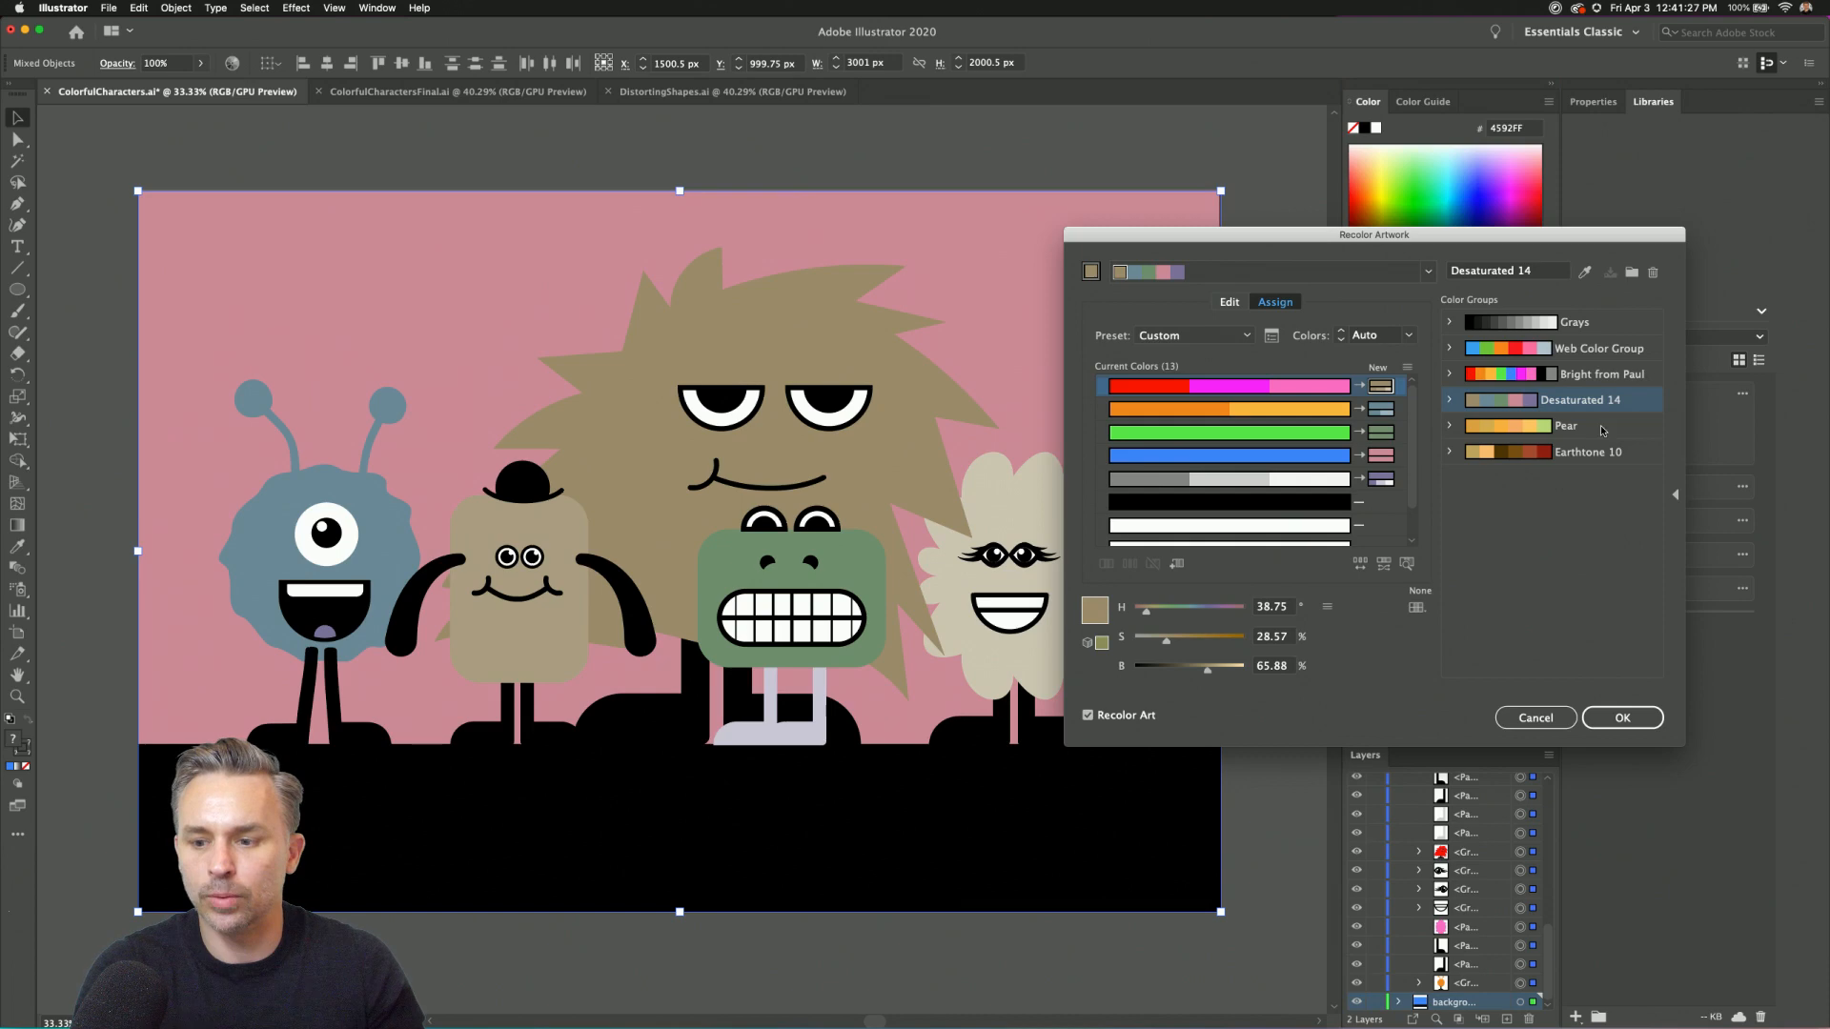
click(1605, 428)
click(1597, 452)
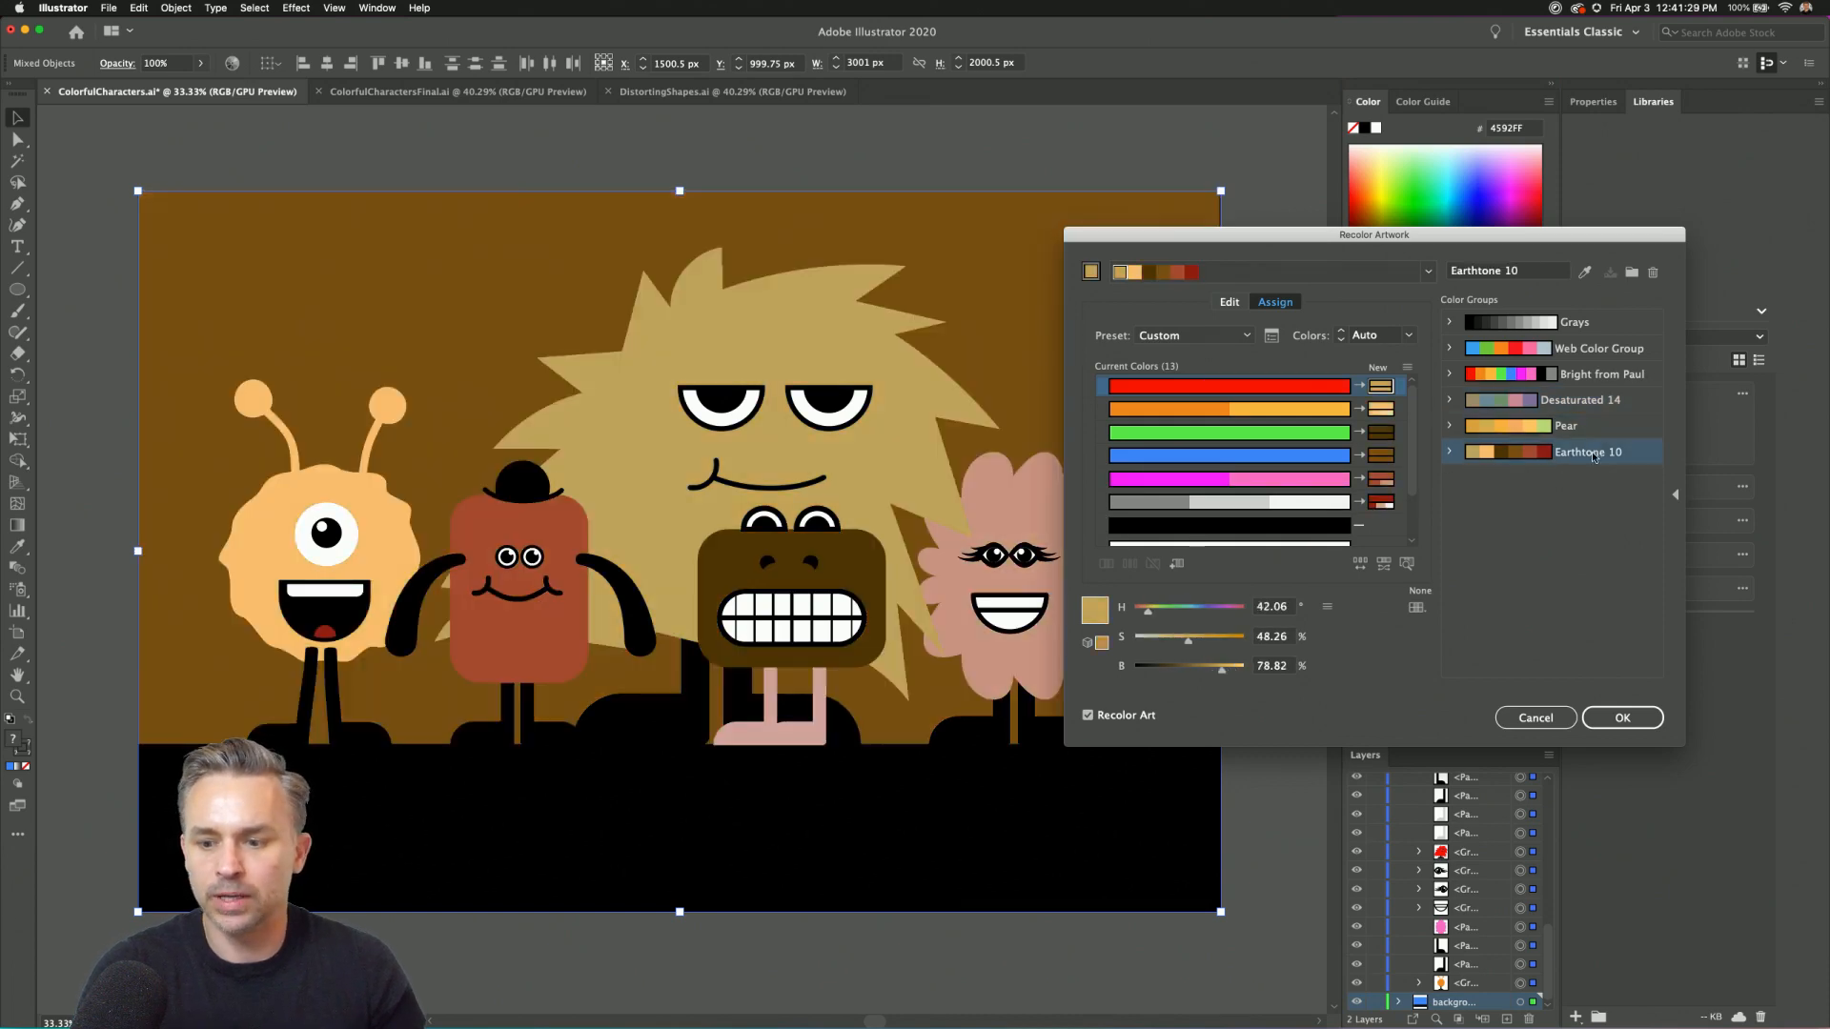
click(1597, 348)
click(1585, 376)
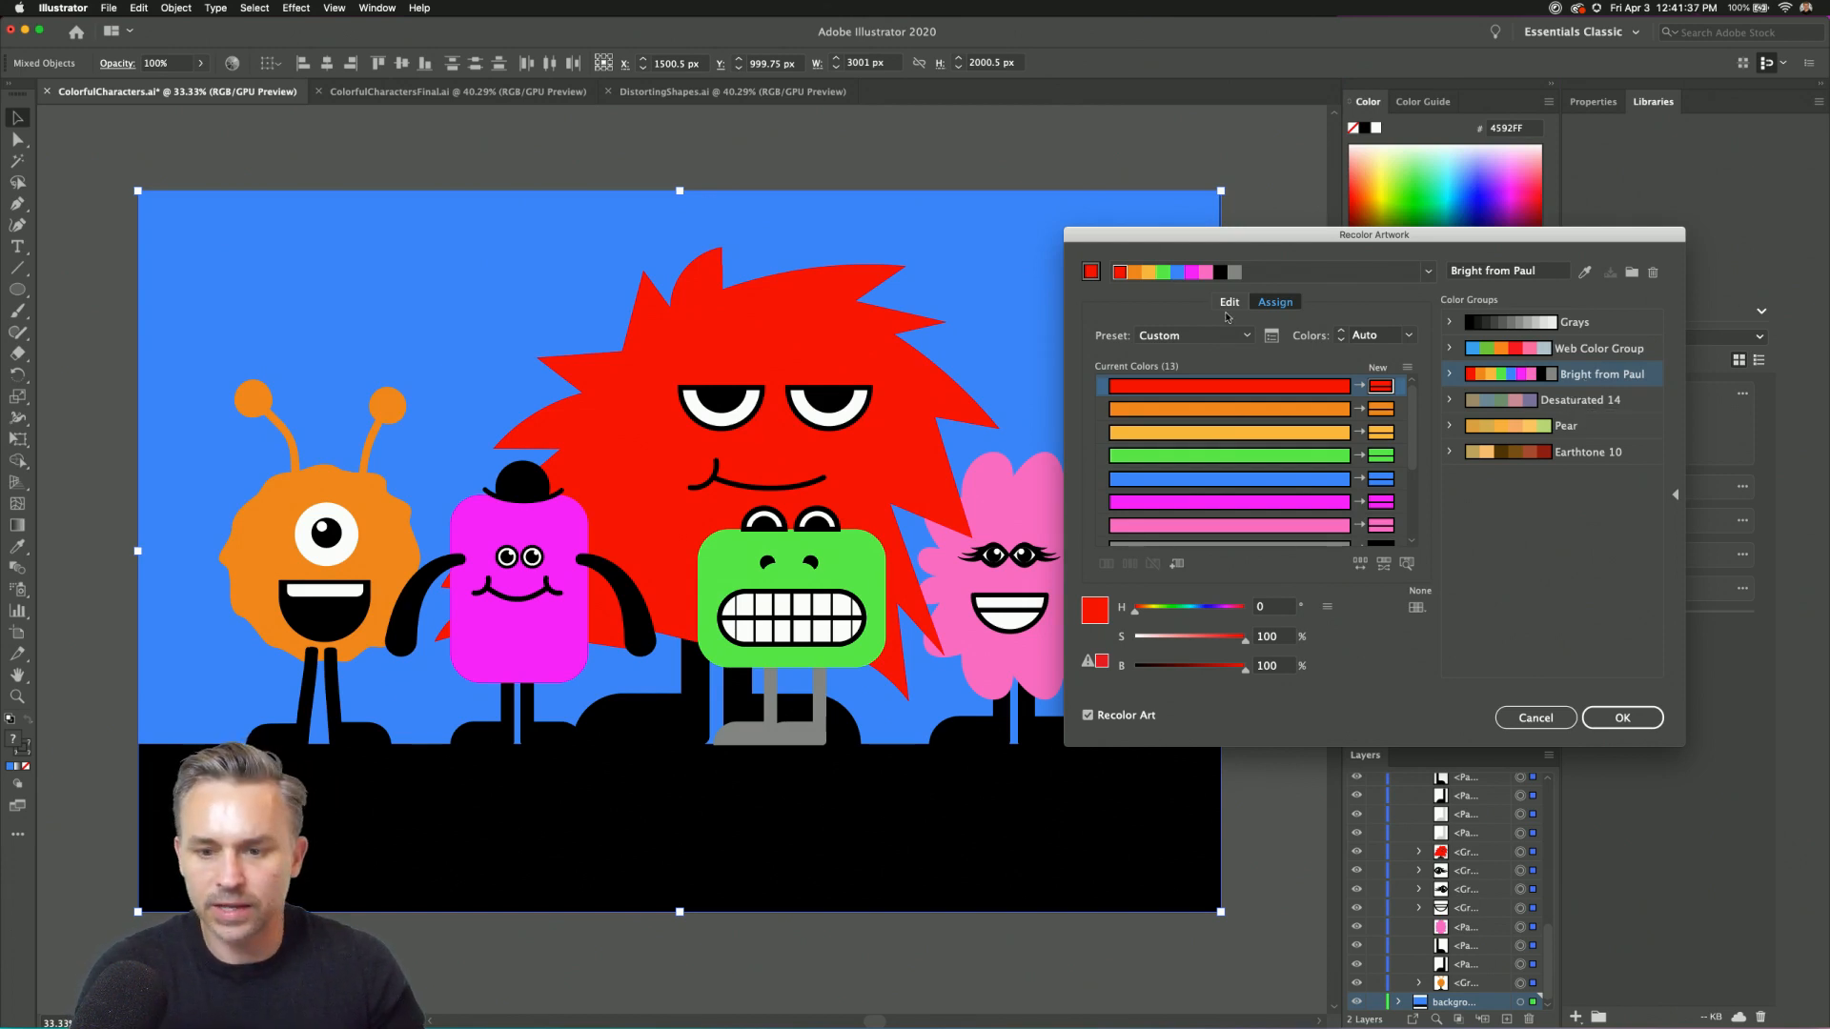
click(1573, 401)
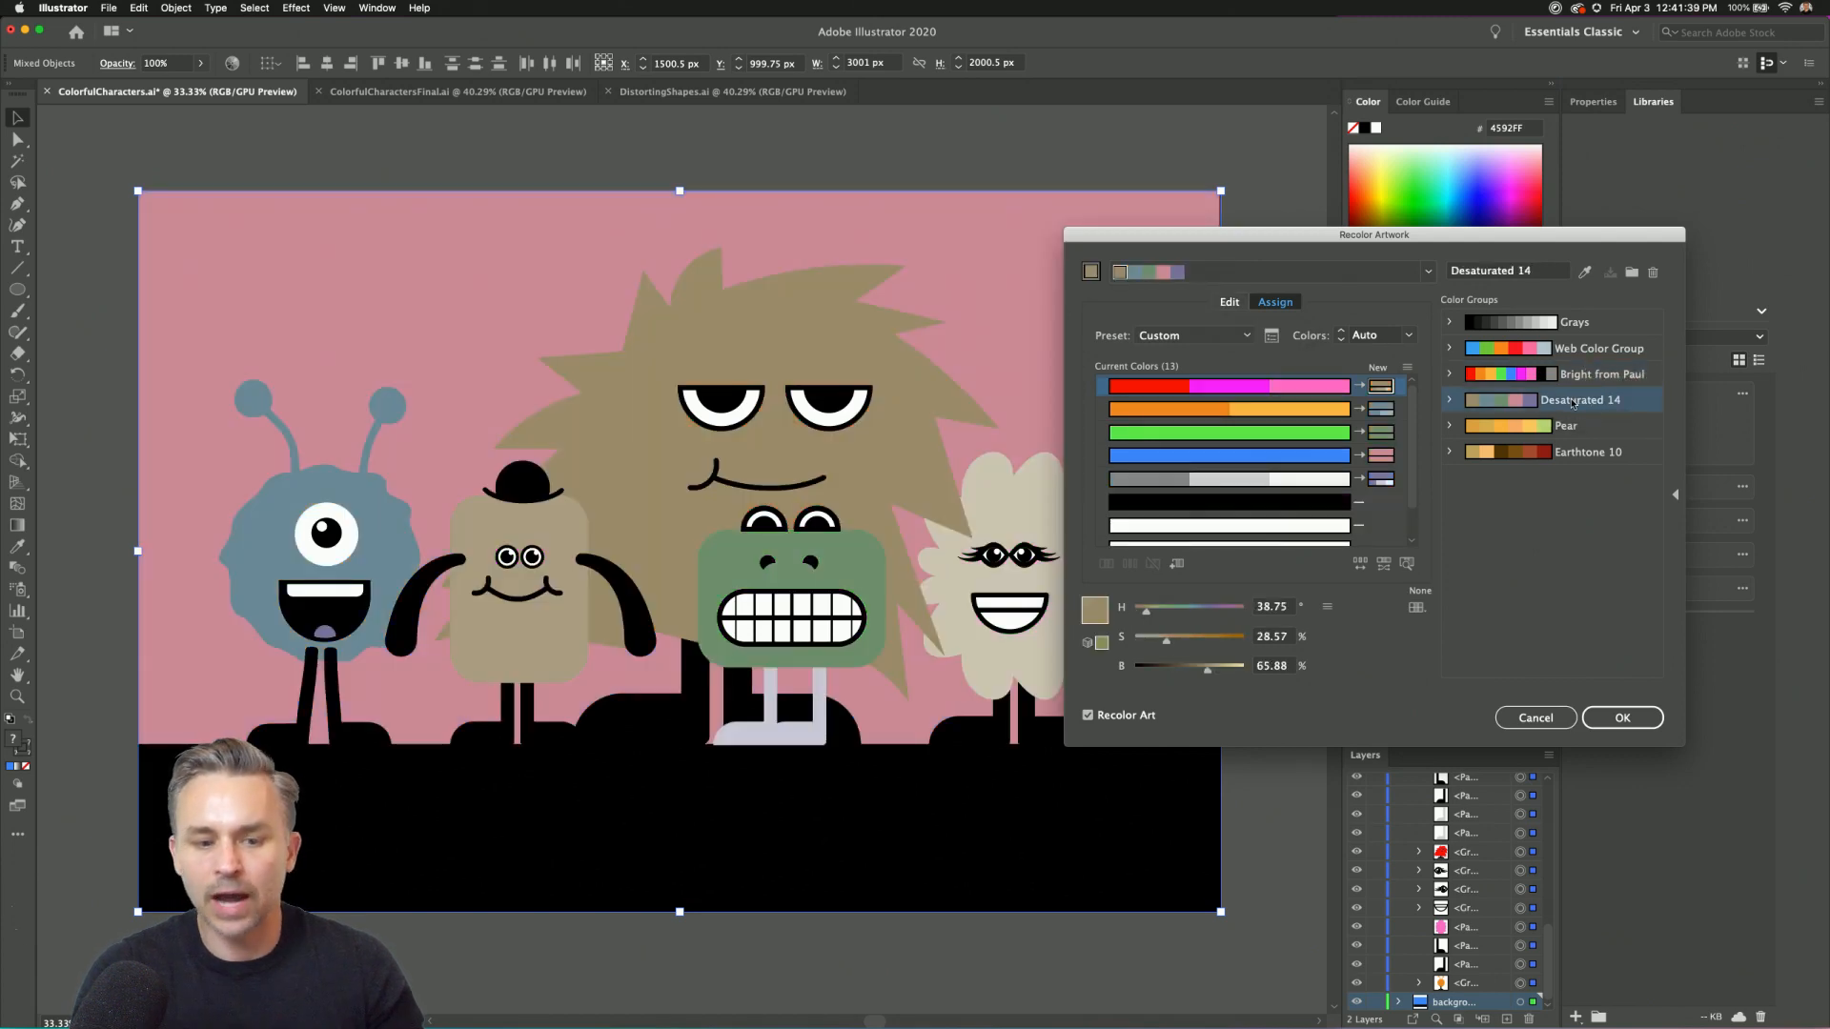
click(1589, 428)
click(1584, 456)
Recolor the artwork with Web Color Group and shift all linked harmony colors softer, with the base blue at H 186.9°, S 49.24%.
click(1587, 349)
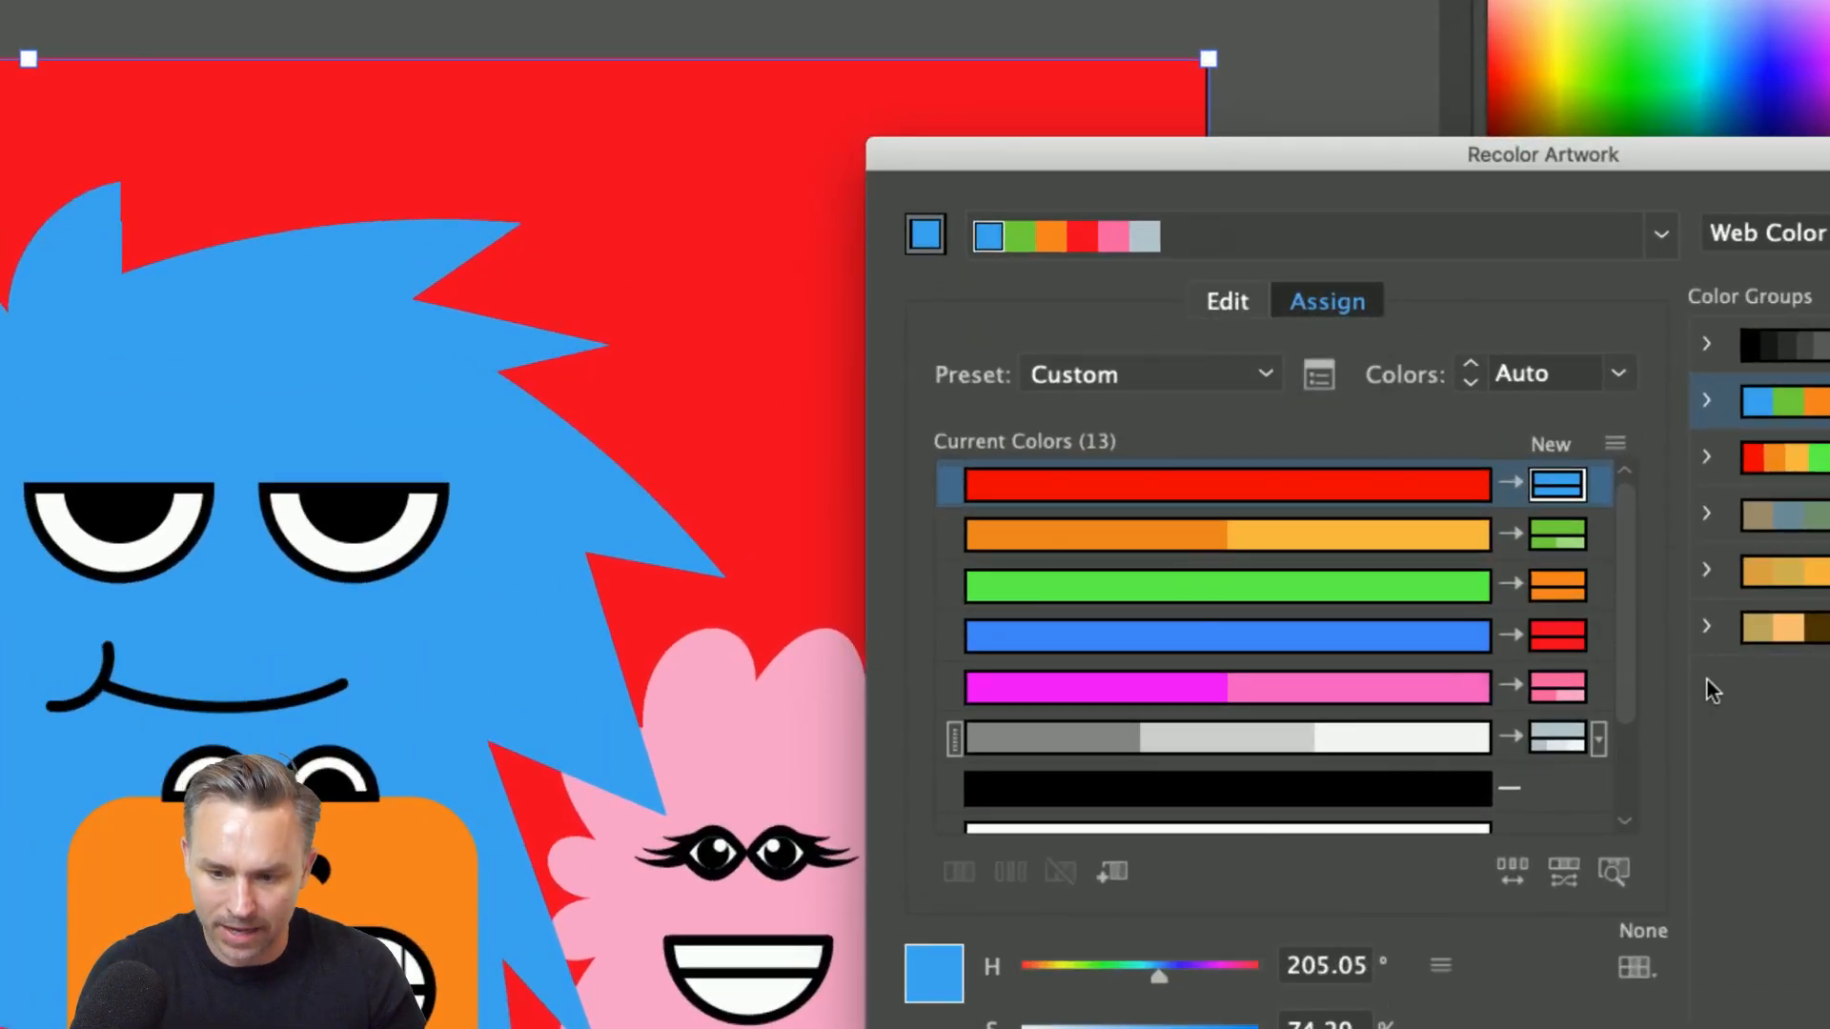
click(1229, 303)
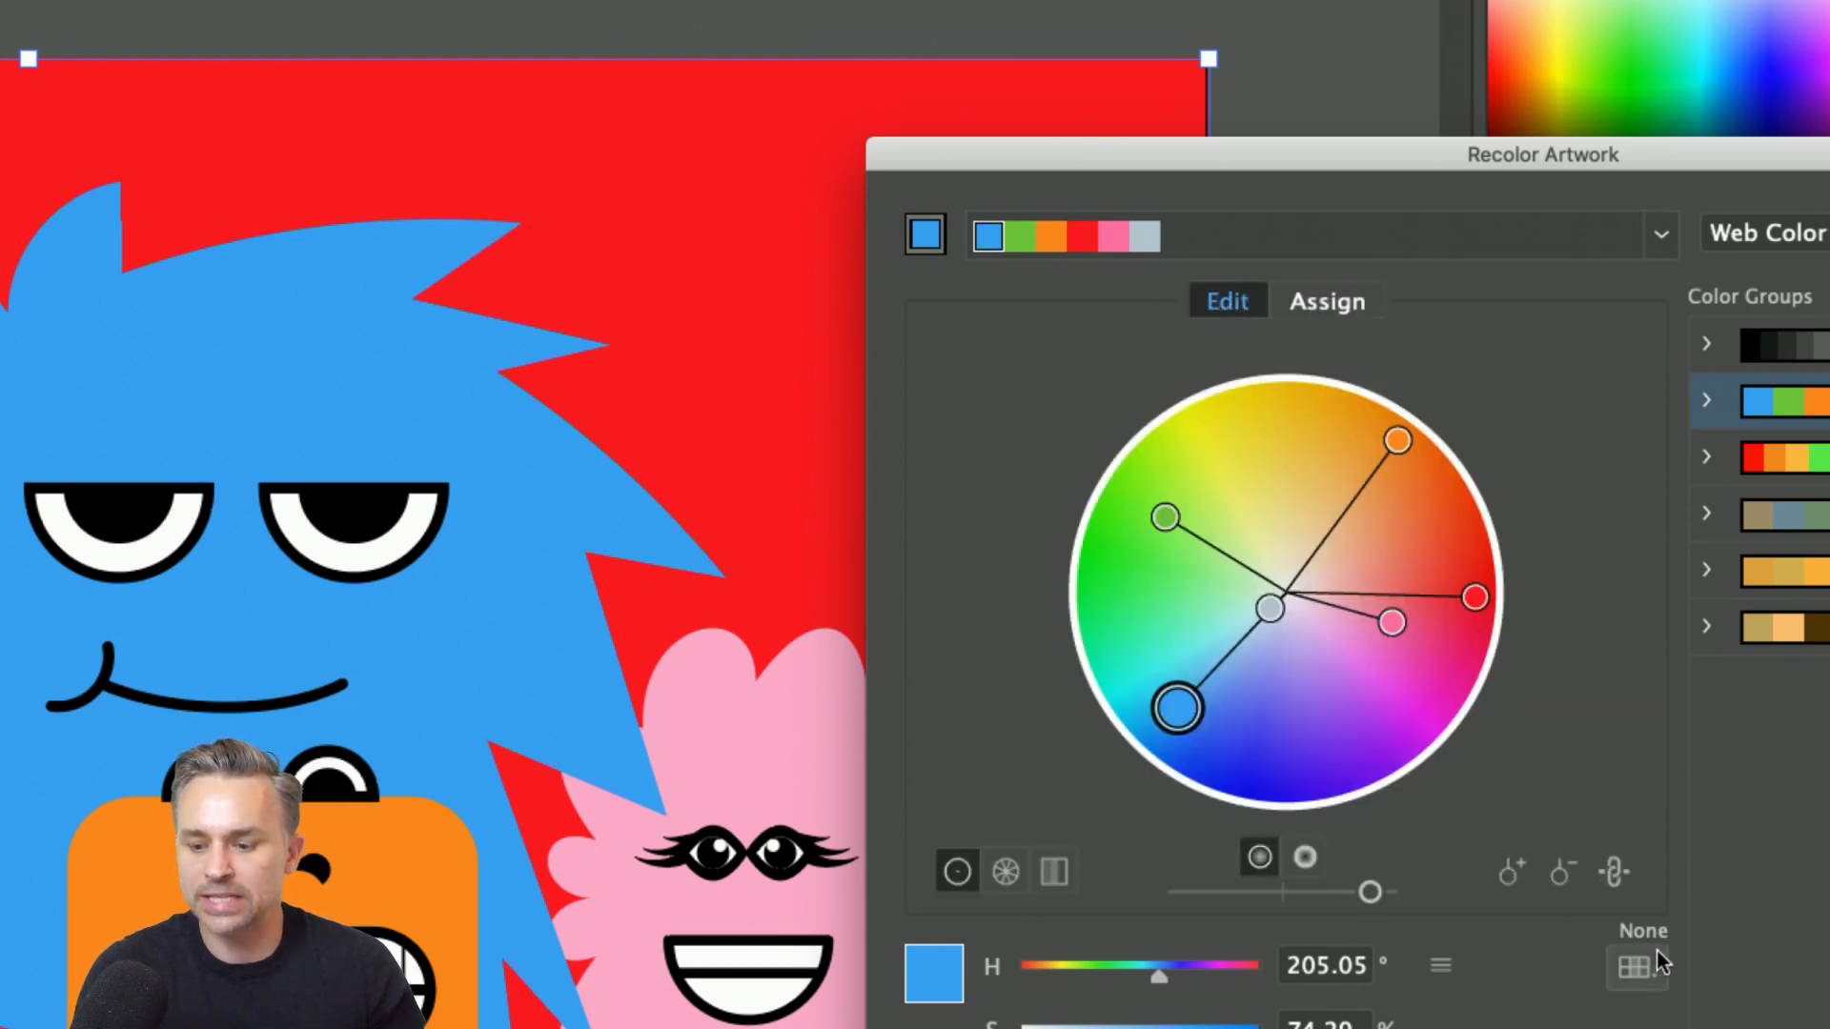
click(1620, 873)
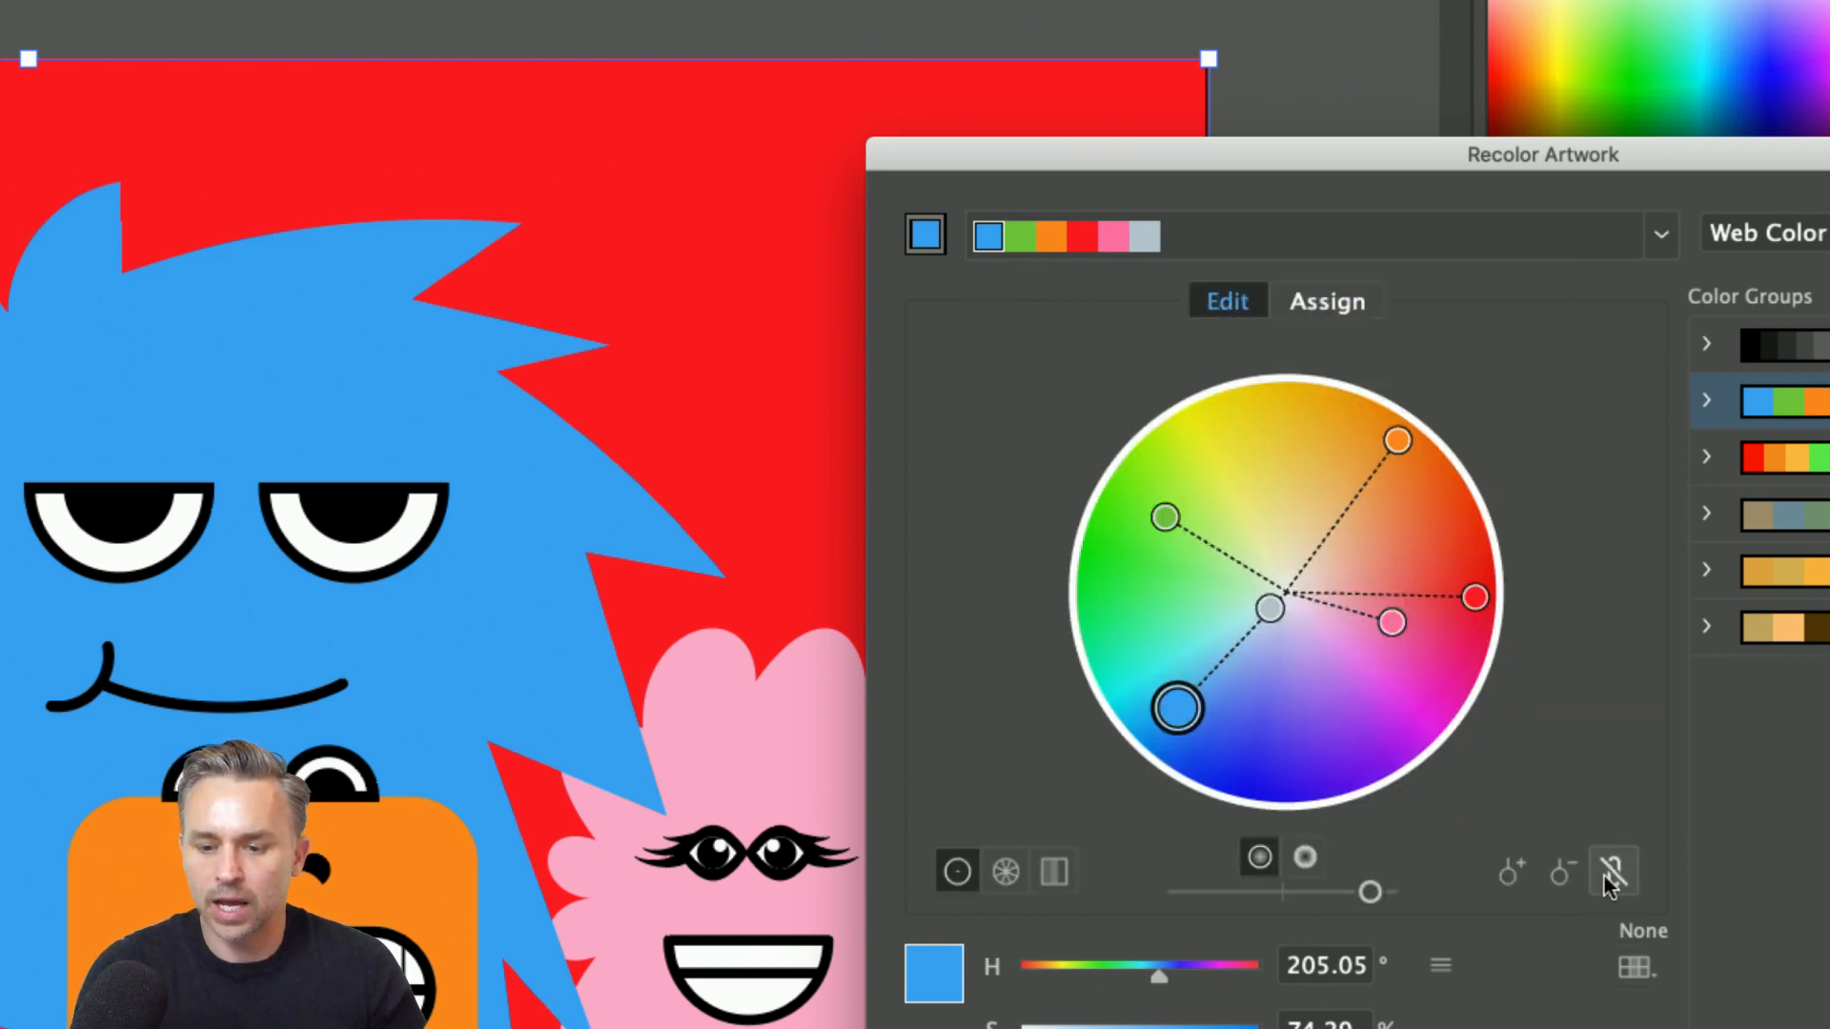
click(1614, 877)
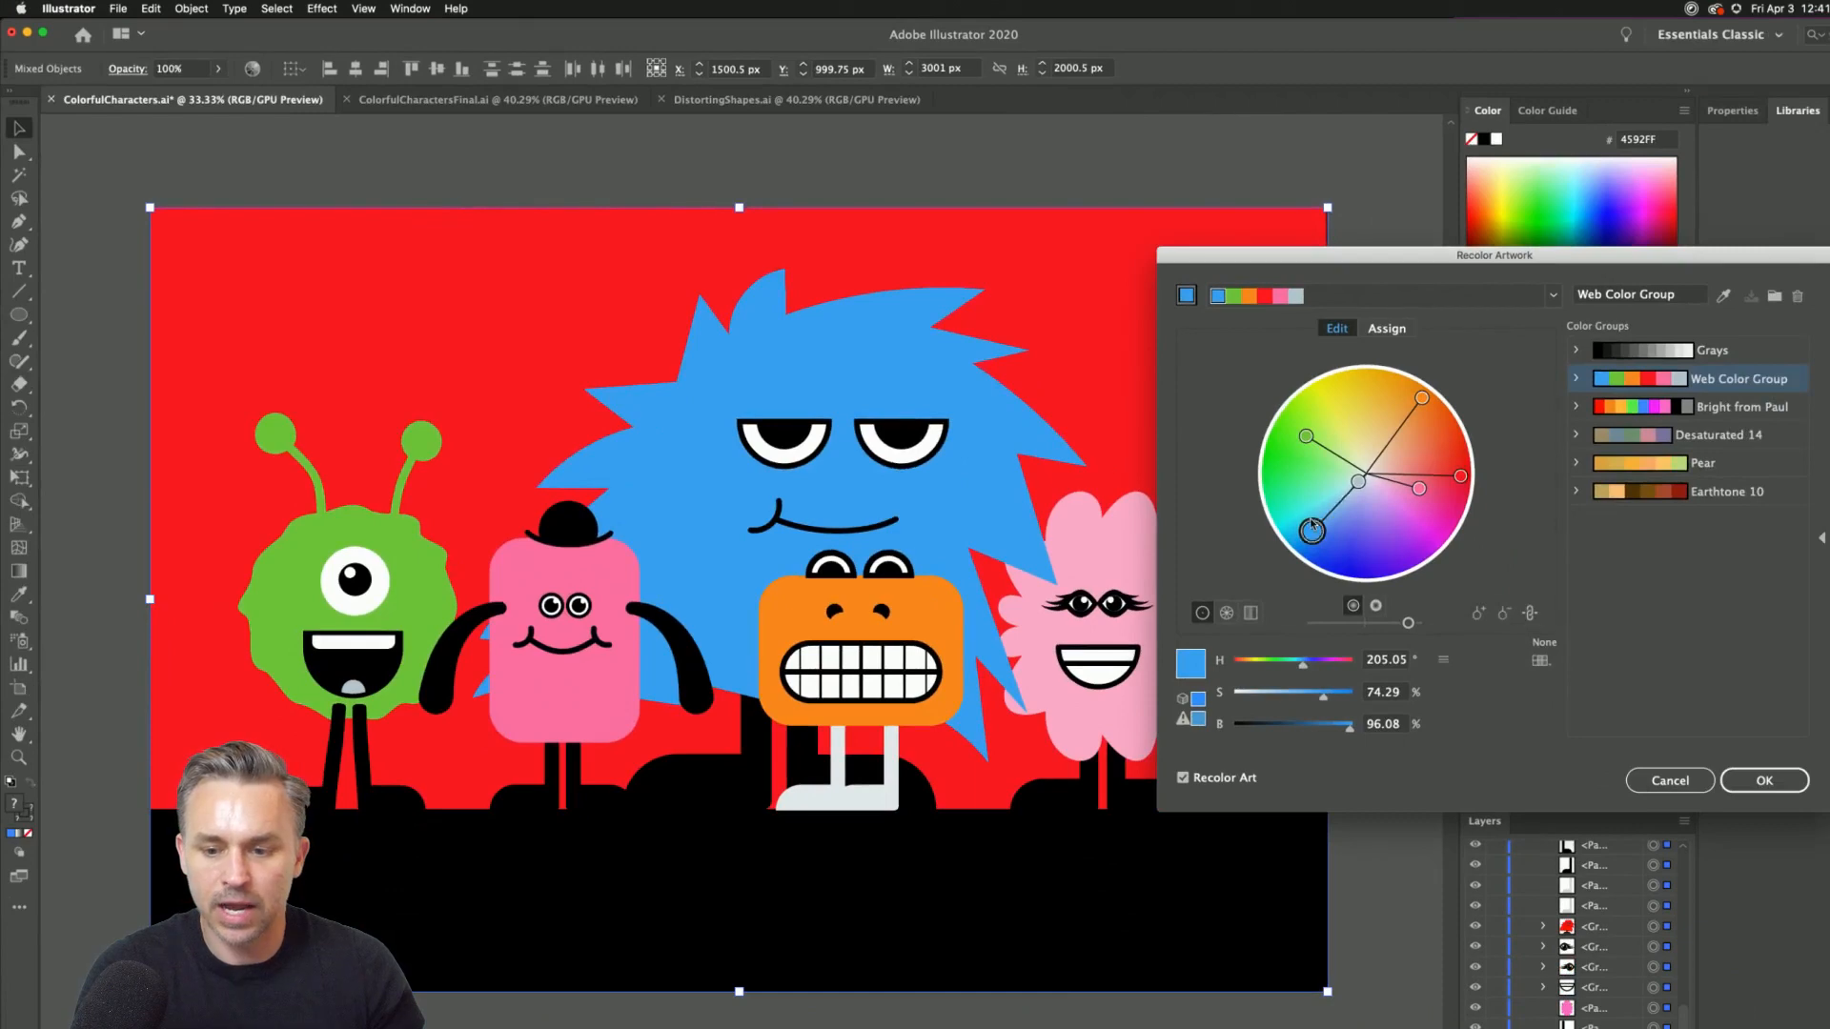
mouse_move(1311, 531)
mouse_down()
mouse_move(1302, 463)
mouse_move(1330, 421)
mouse_move(1397, 410)
mouse_move(1446, 441)
mouse_move(1416, 542)
mouse_move(1358, 548)
mouse_move(1338, 523)
mouse_up()
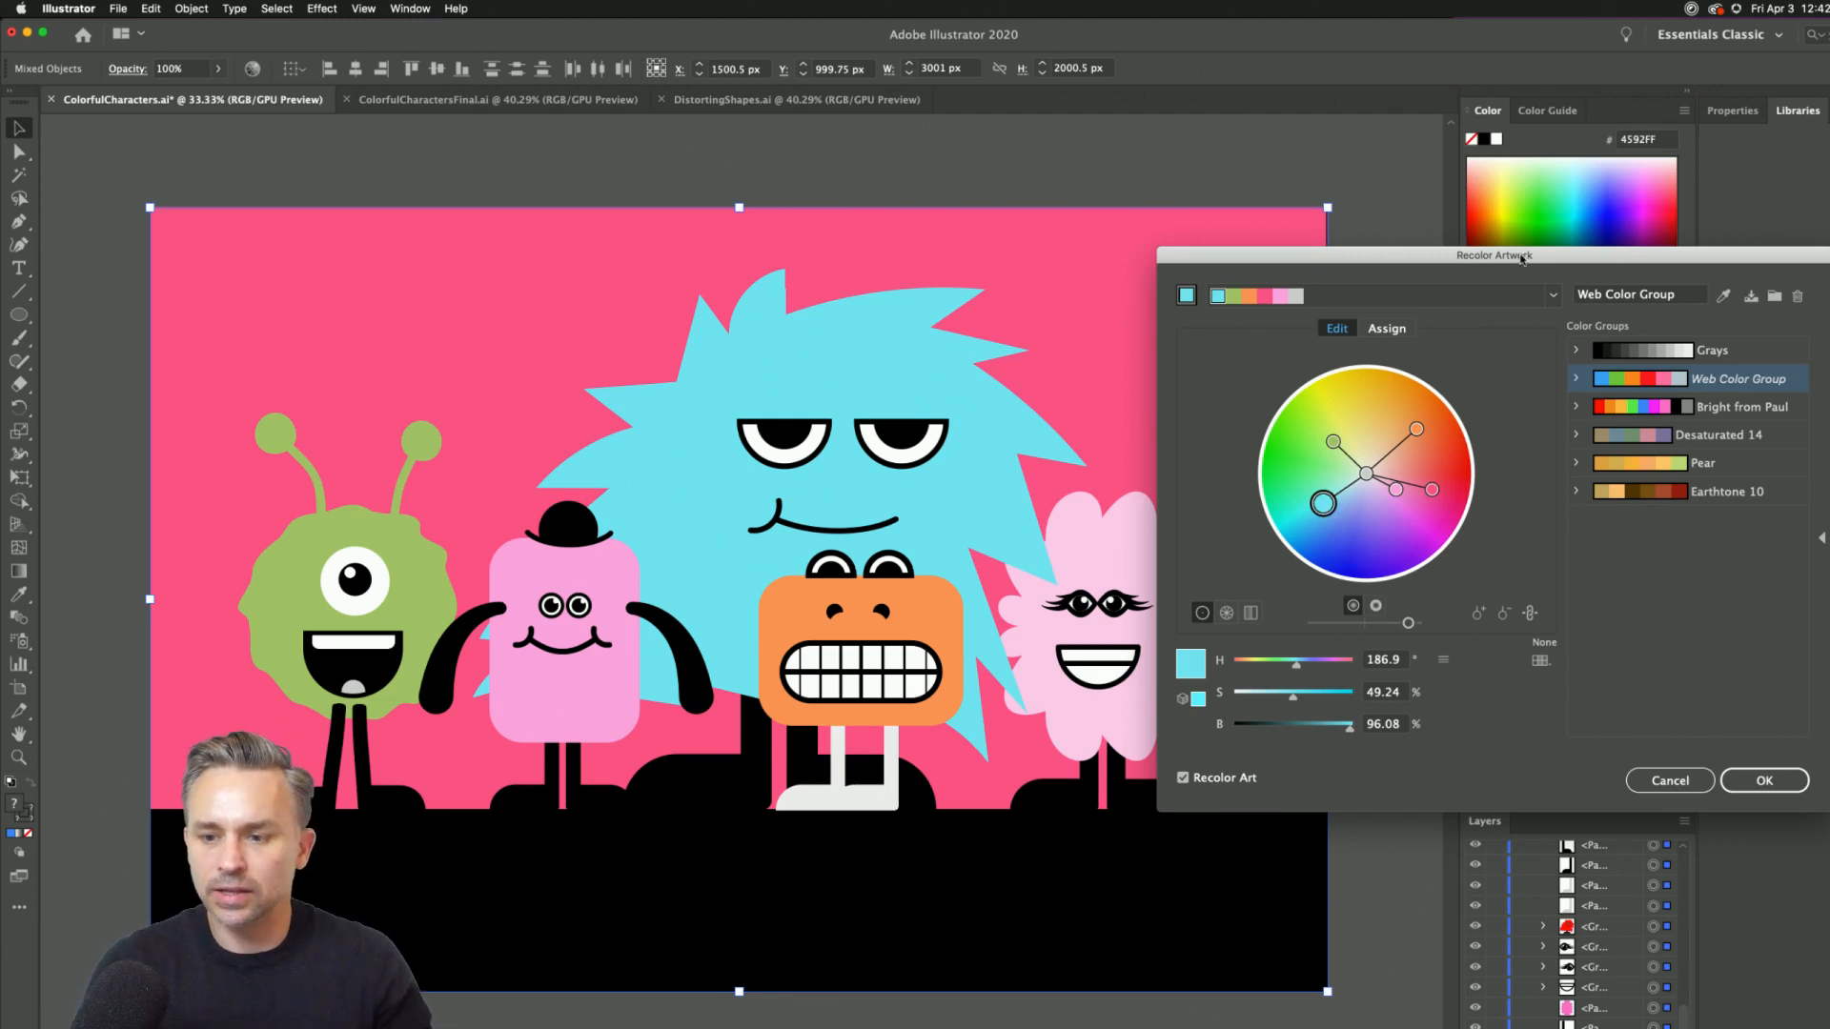
drag(1522, 257, 1339, 241)
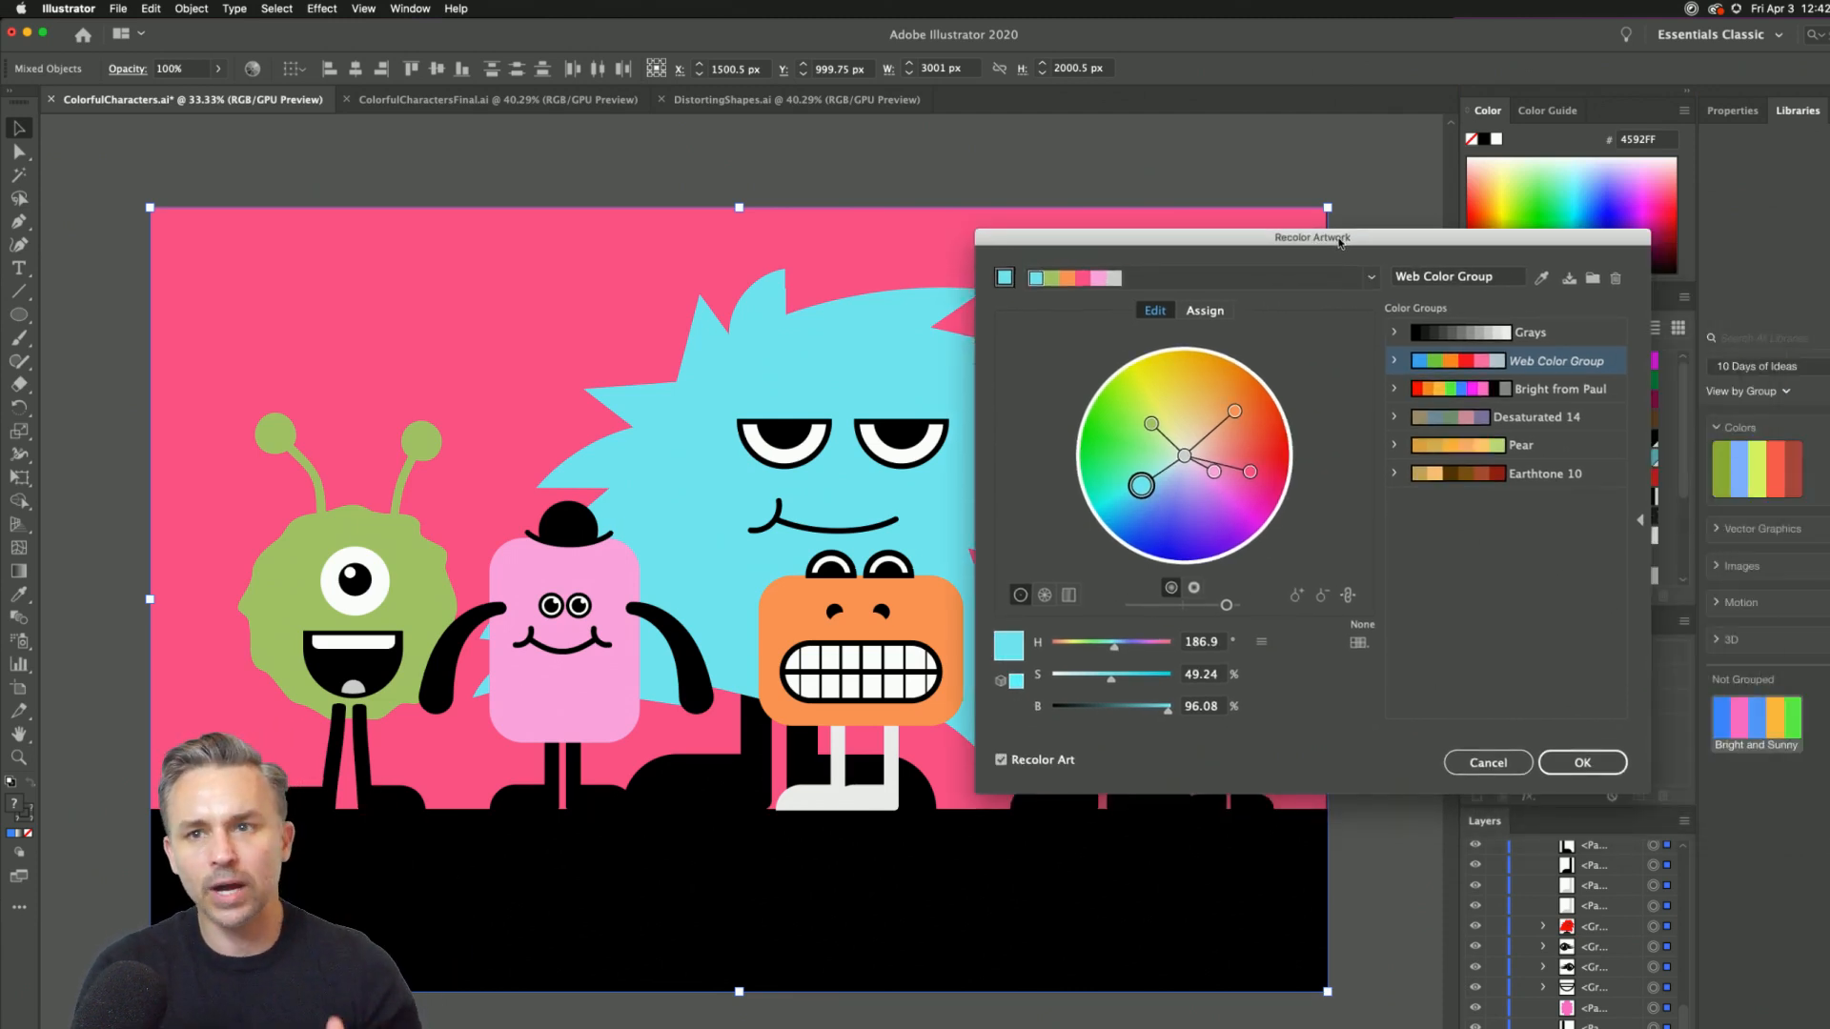
Include black in the color assignment and recolor it to a dark maroon.
click(1204, 311)
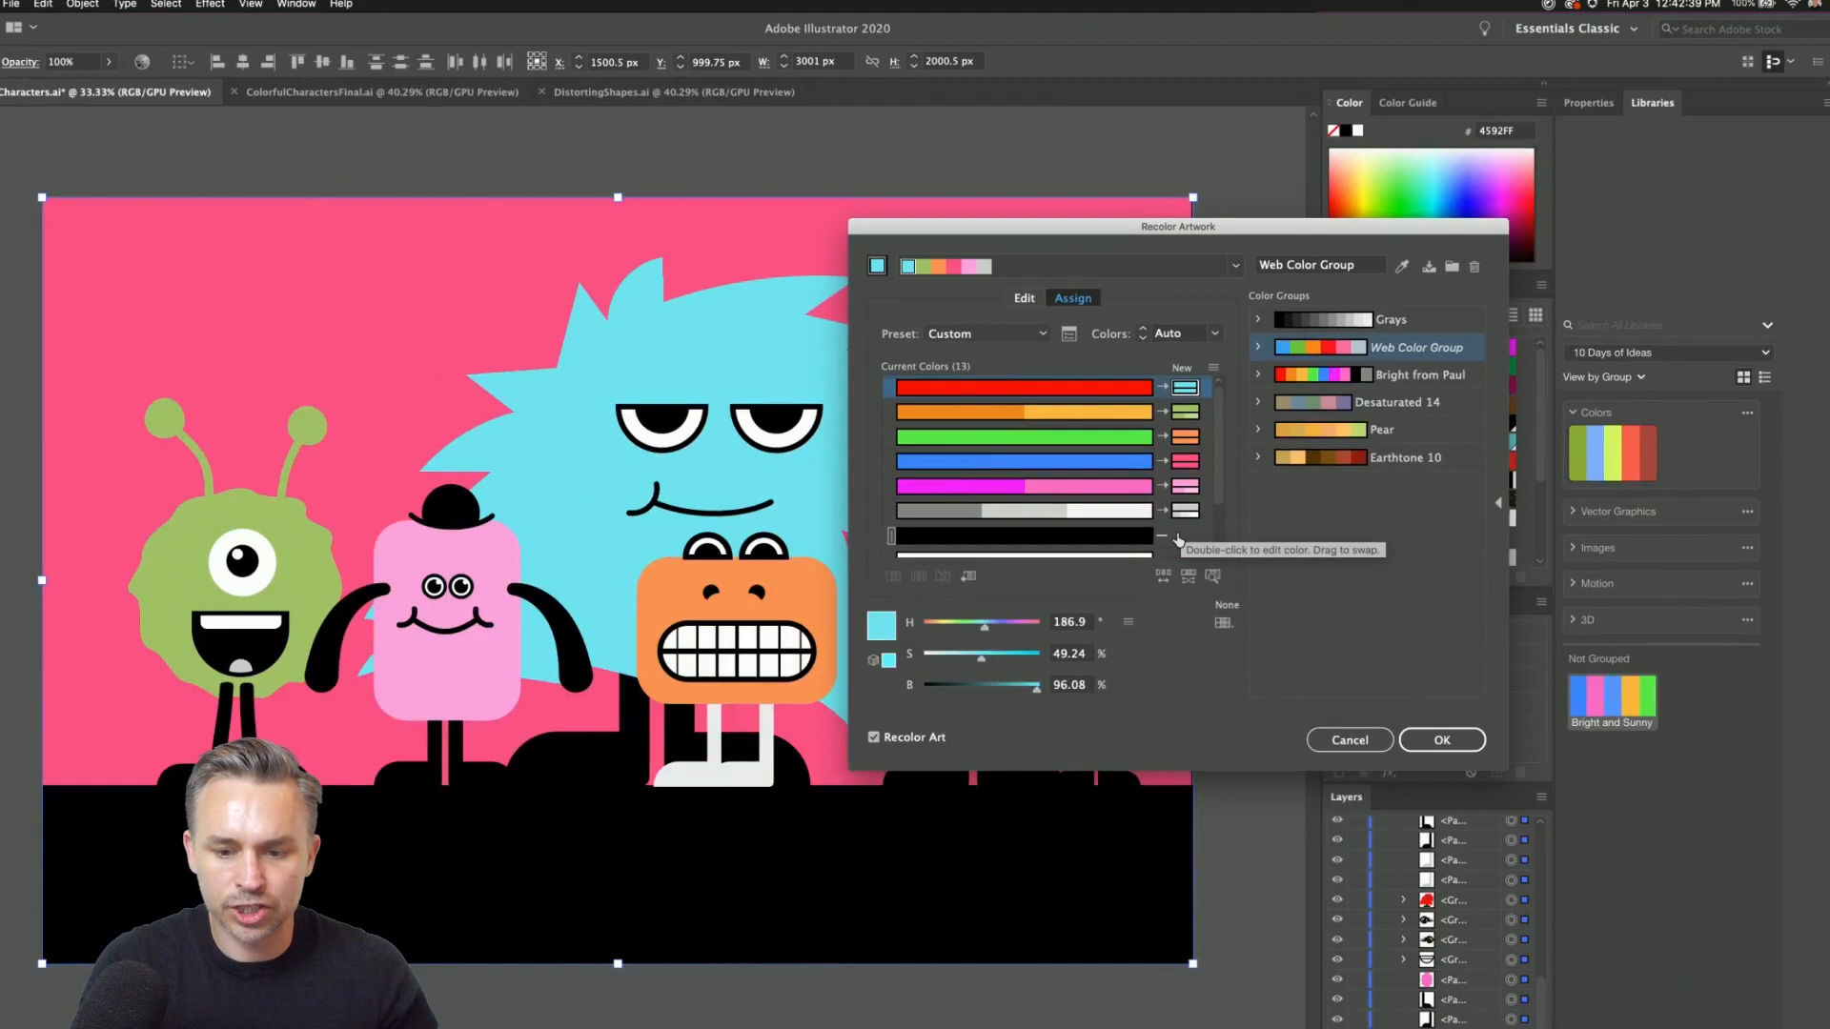
double_click(1179, 539)
click(1292, 530)
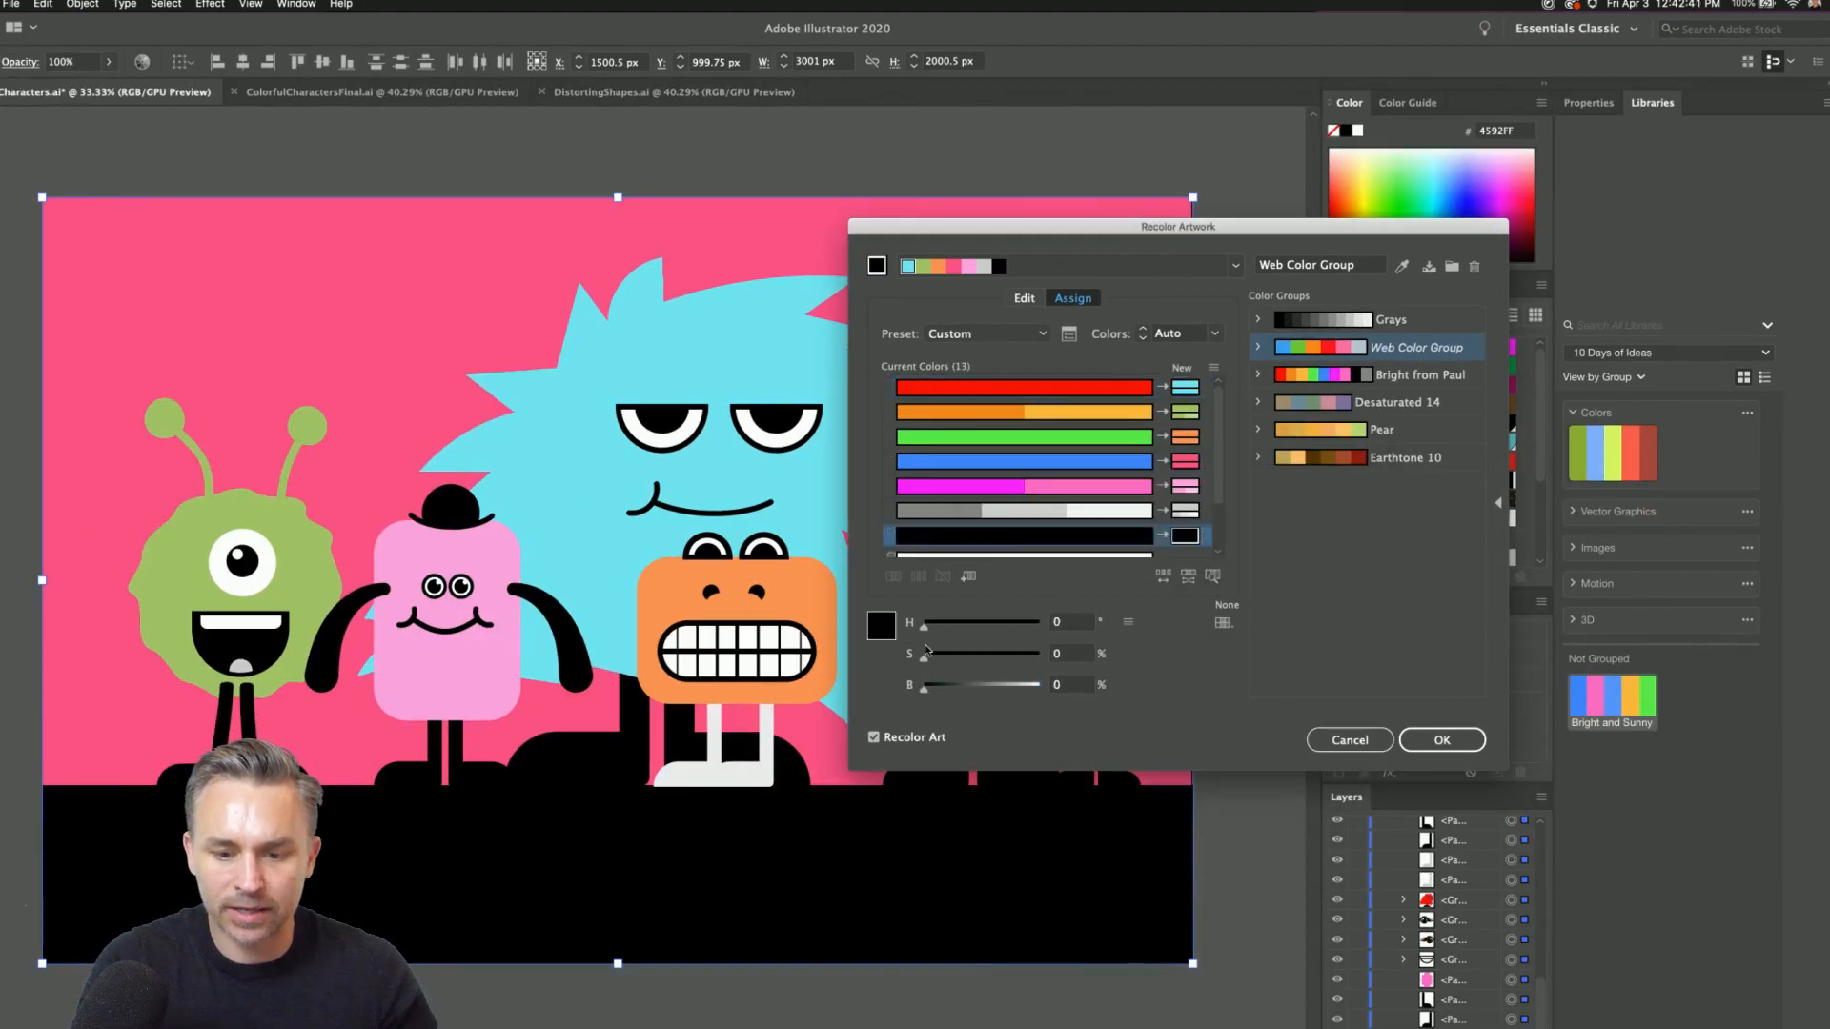
click(966, 688)
mouse_move(981, 690)
mouse_down()
mouse_move(944, 690)
mouse_move(959, 648)
mouse_move(963, 692)
mouse_up()
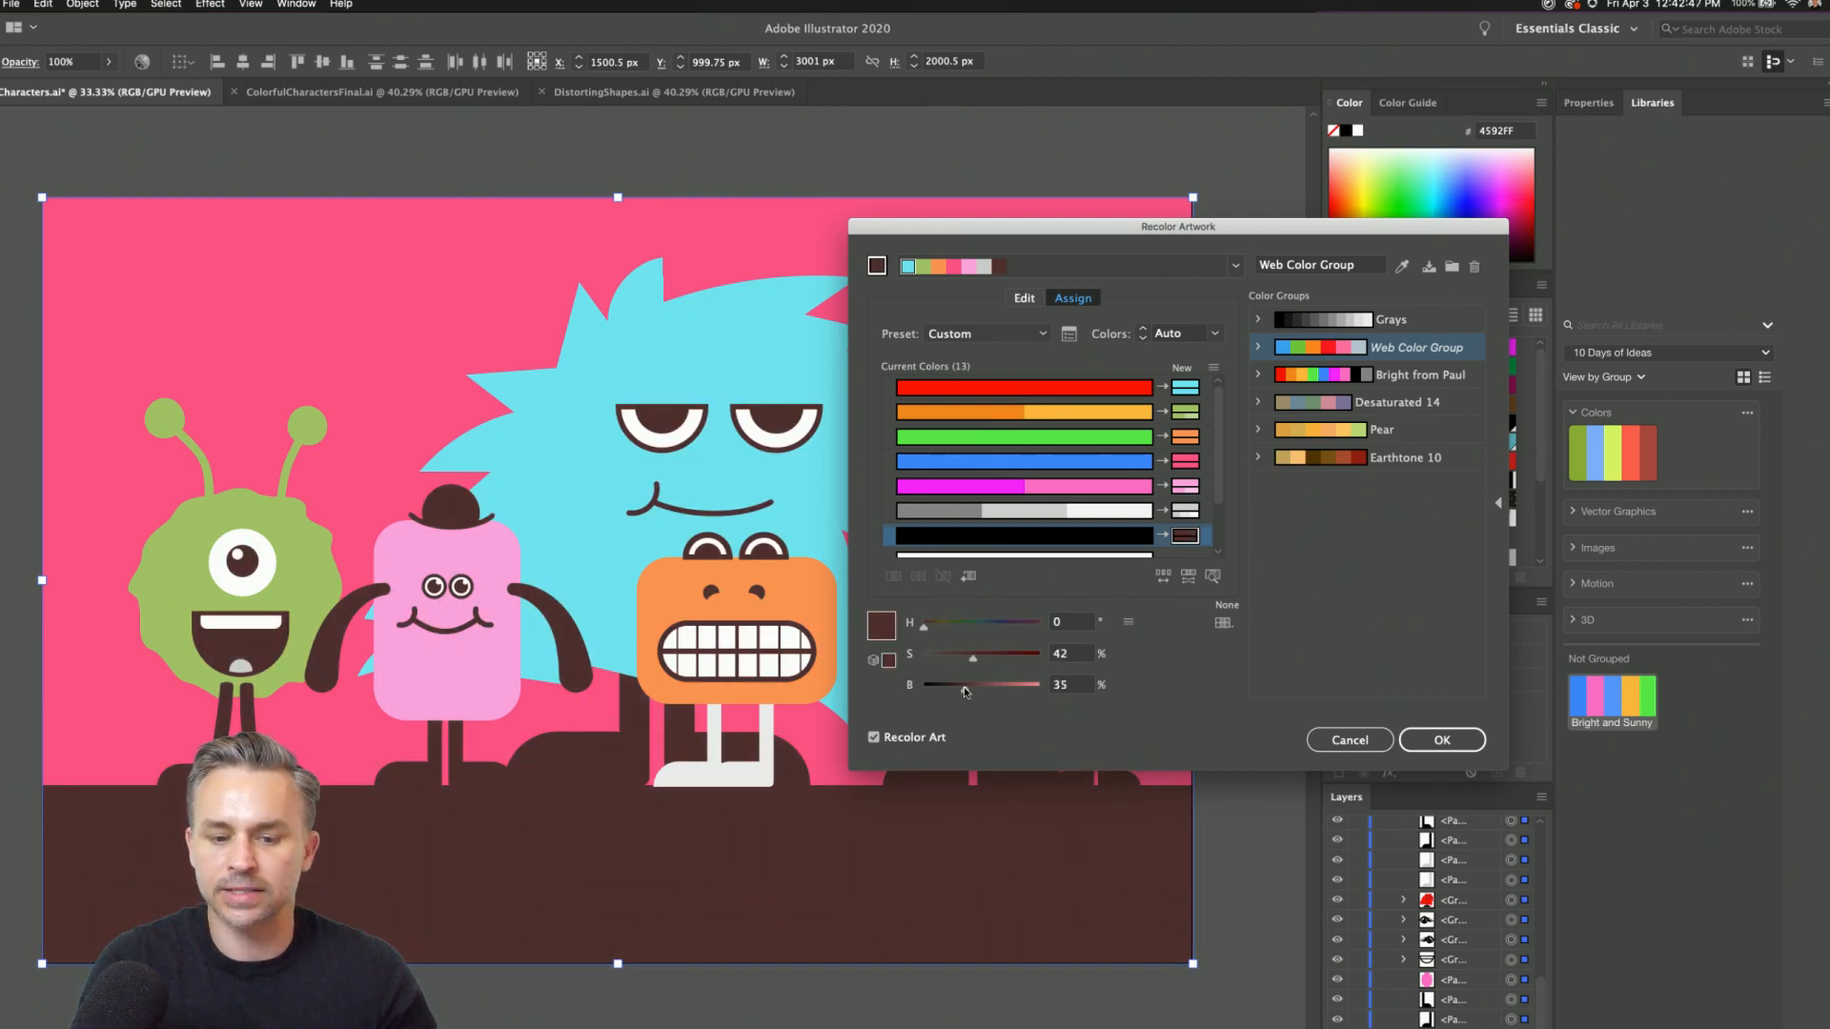
drag(930, 630, 934, 631)
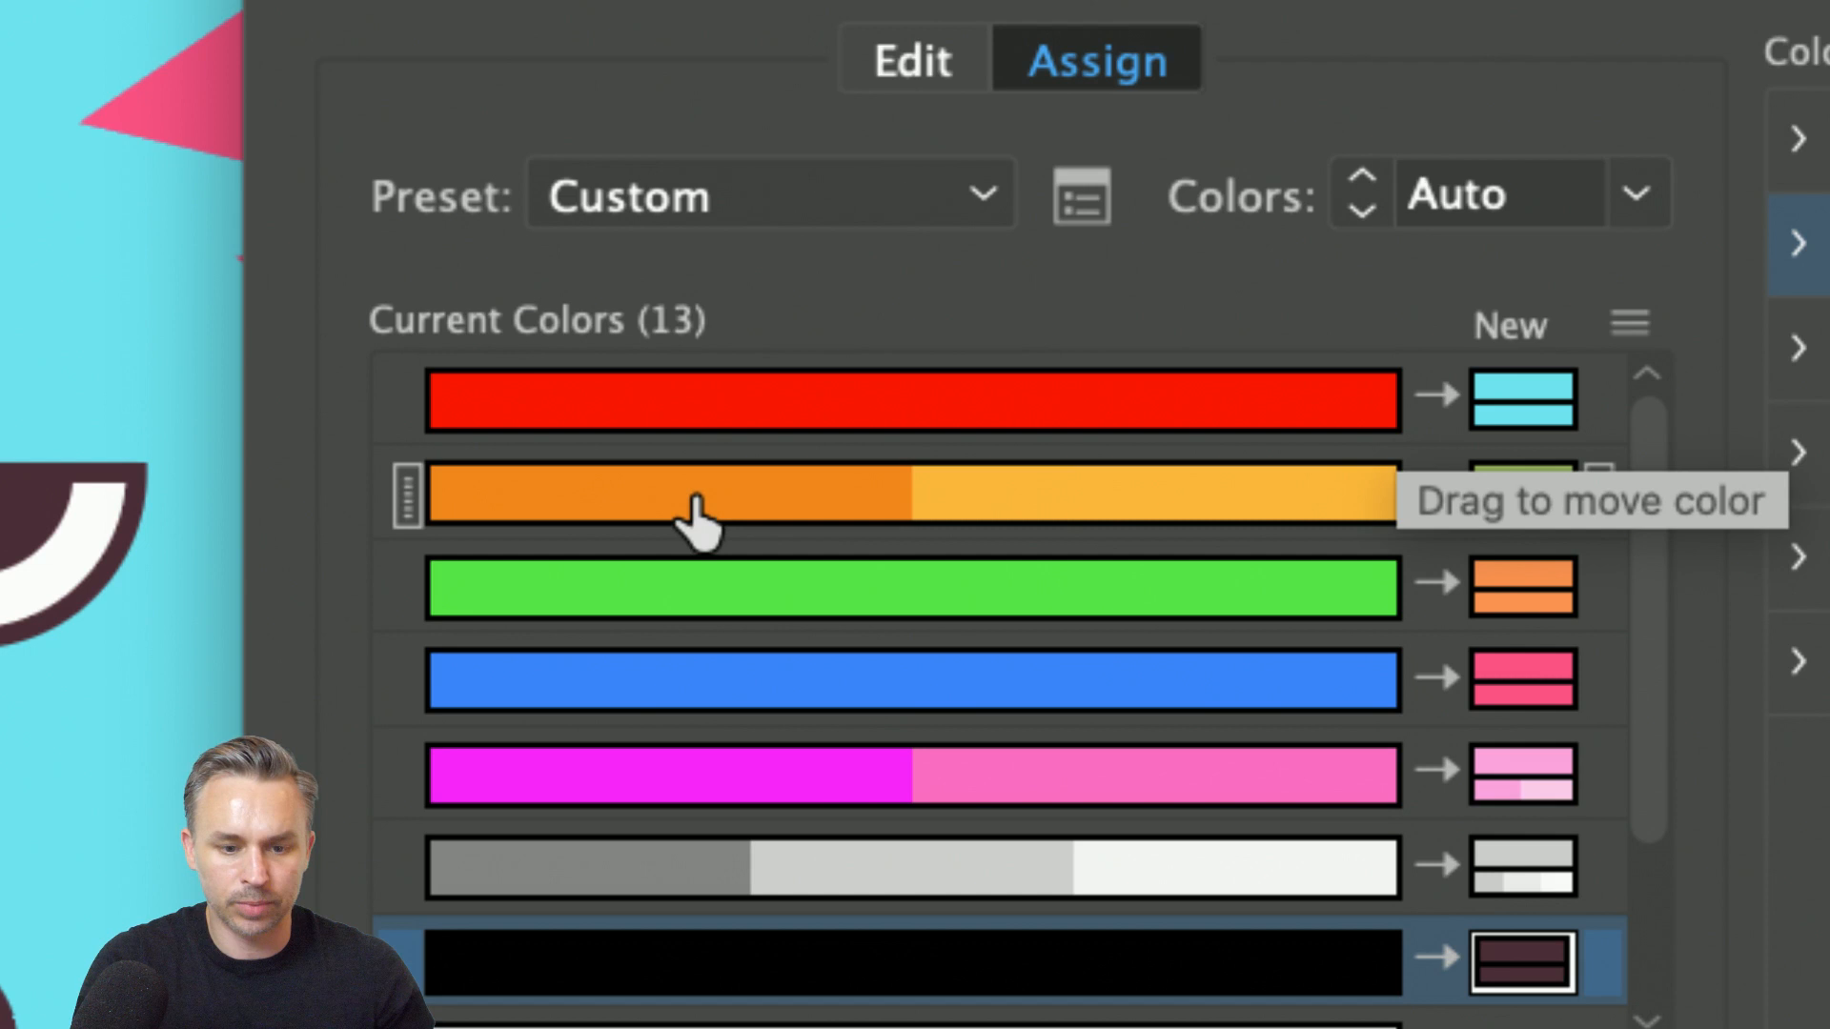
Try grouping orange with red, return it to the yellow-orange row, and apply the recolor without saving changes to Web Color Group.
drag(691, 493, 694, 426)
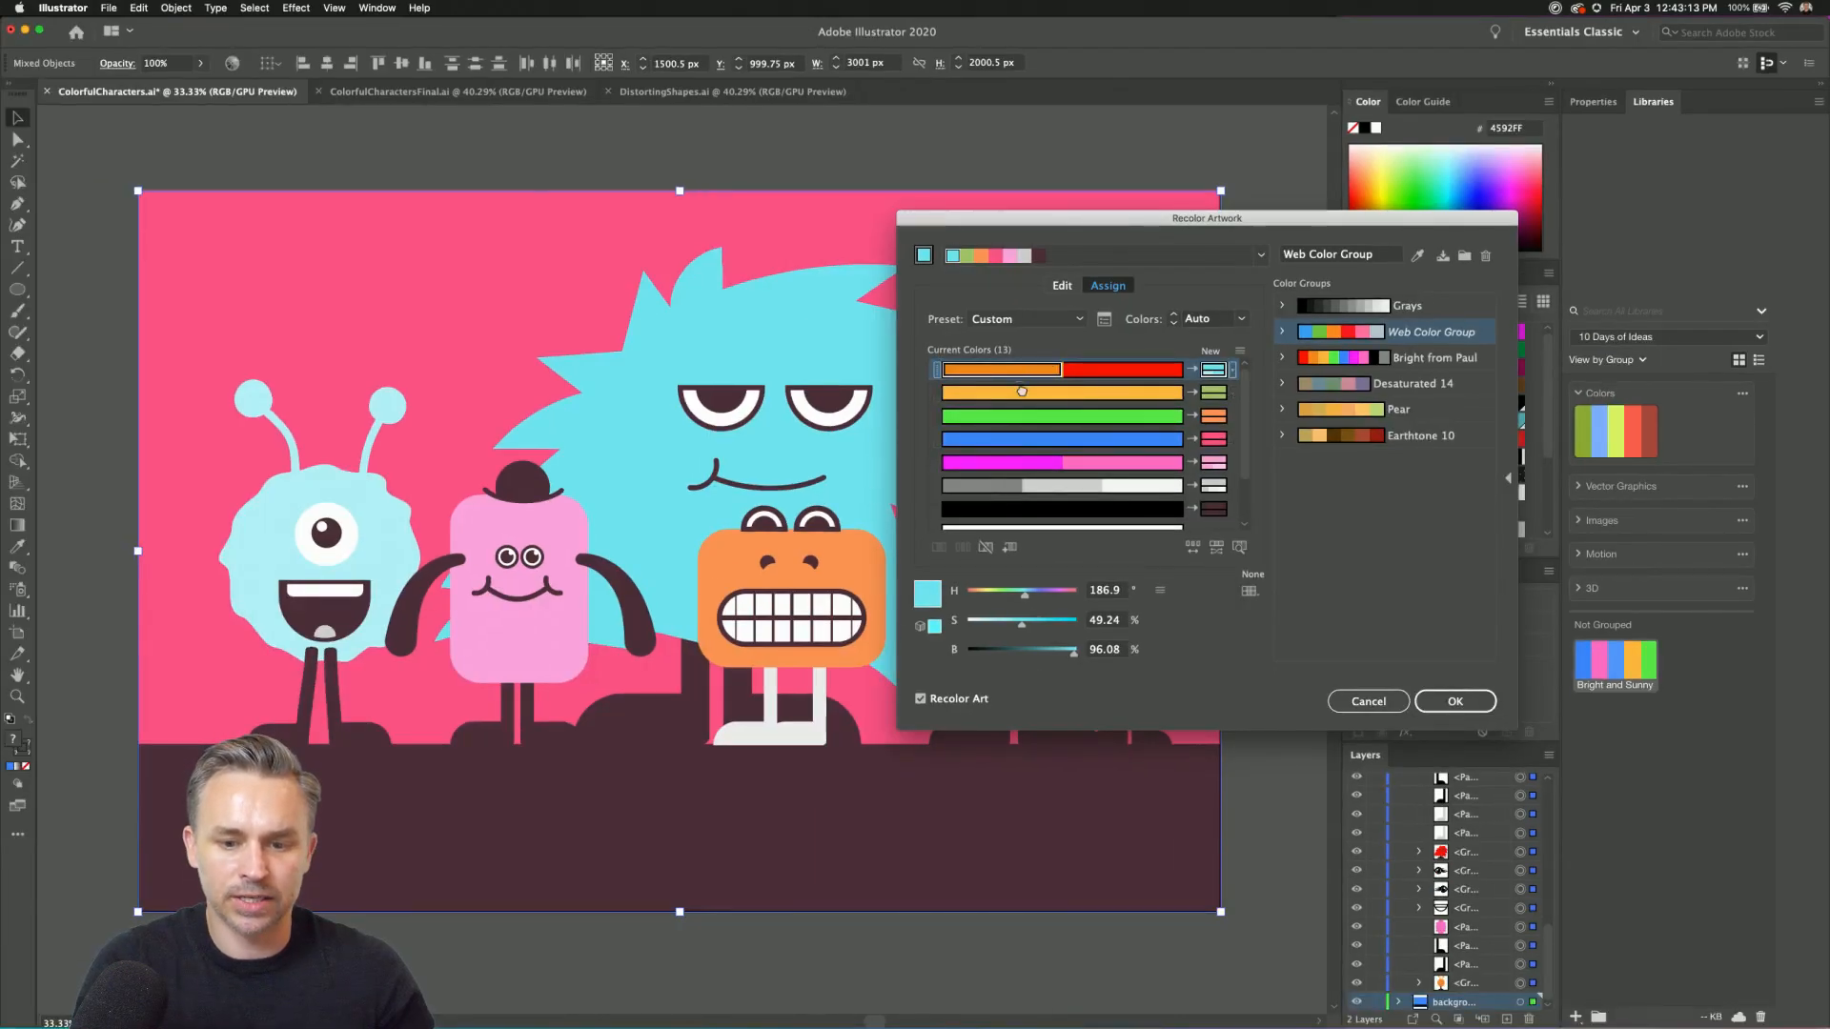
drag(1022, 391, 983, 392)
click(1442, 702)
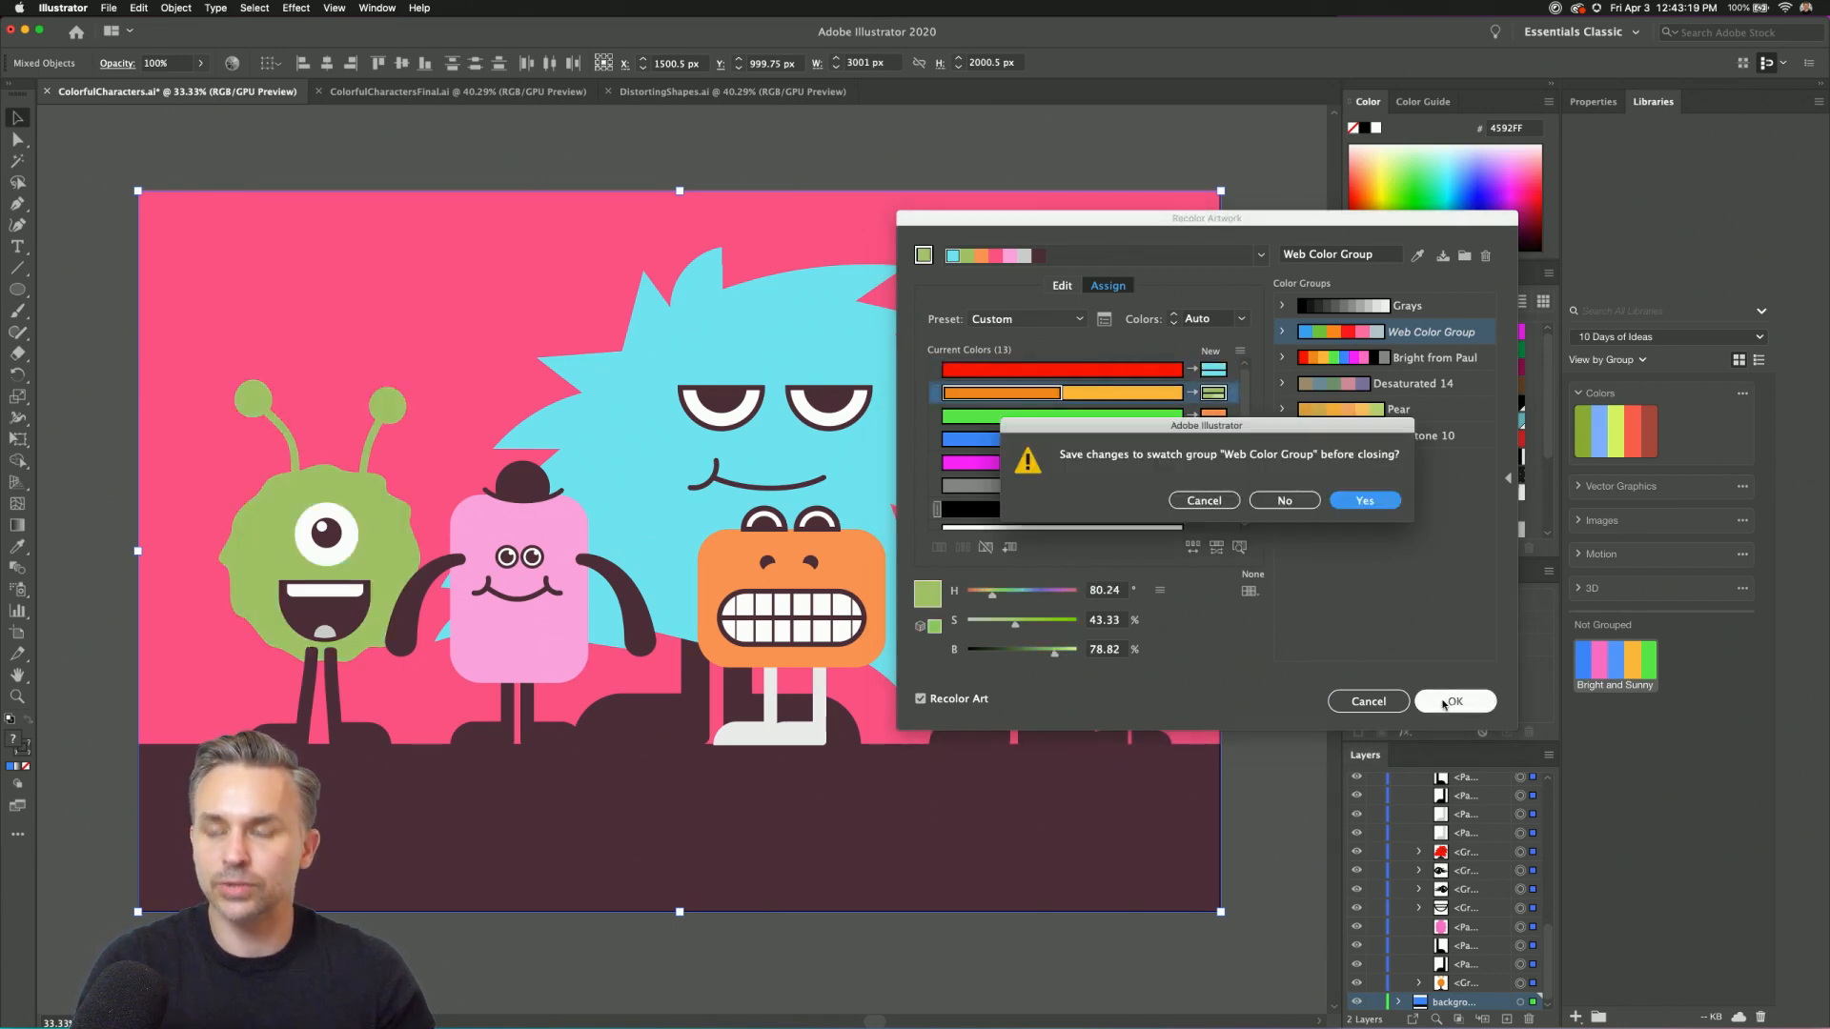
click(1283, 502)
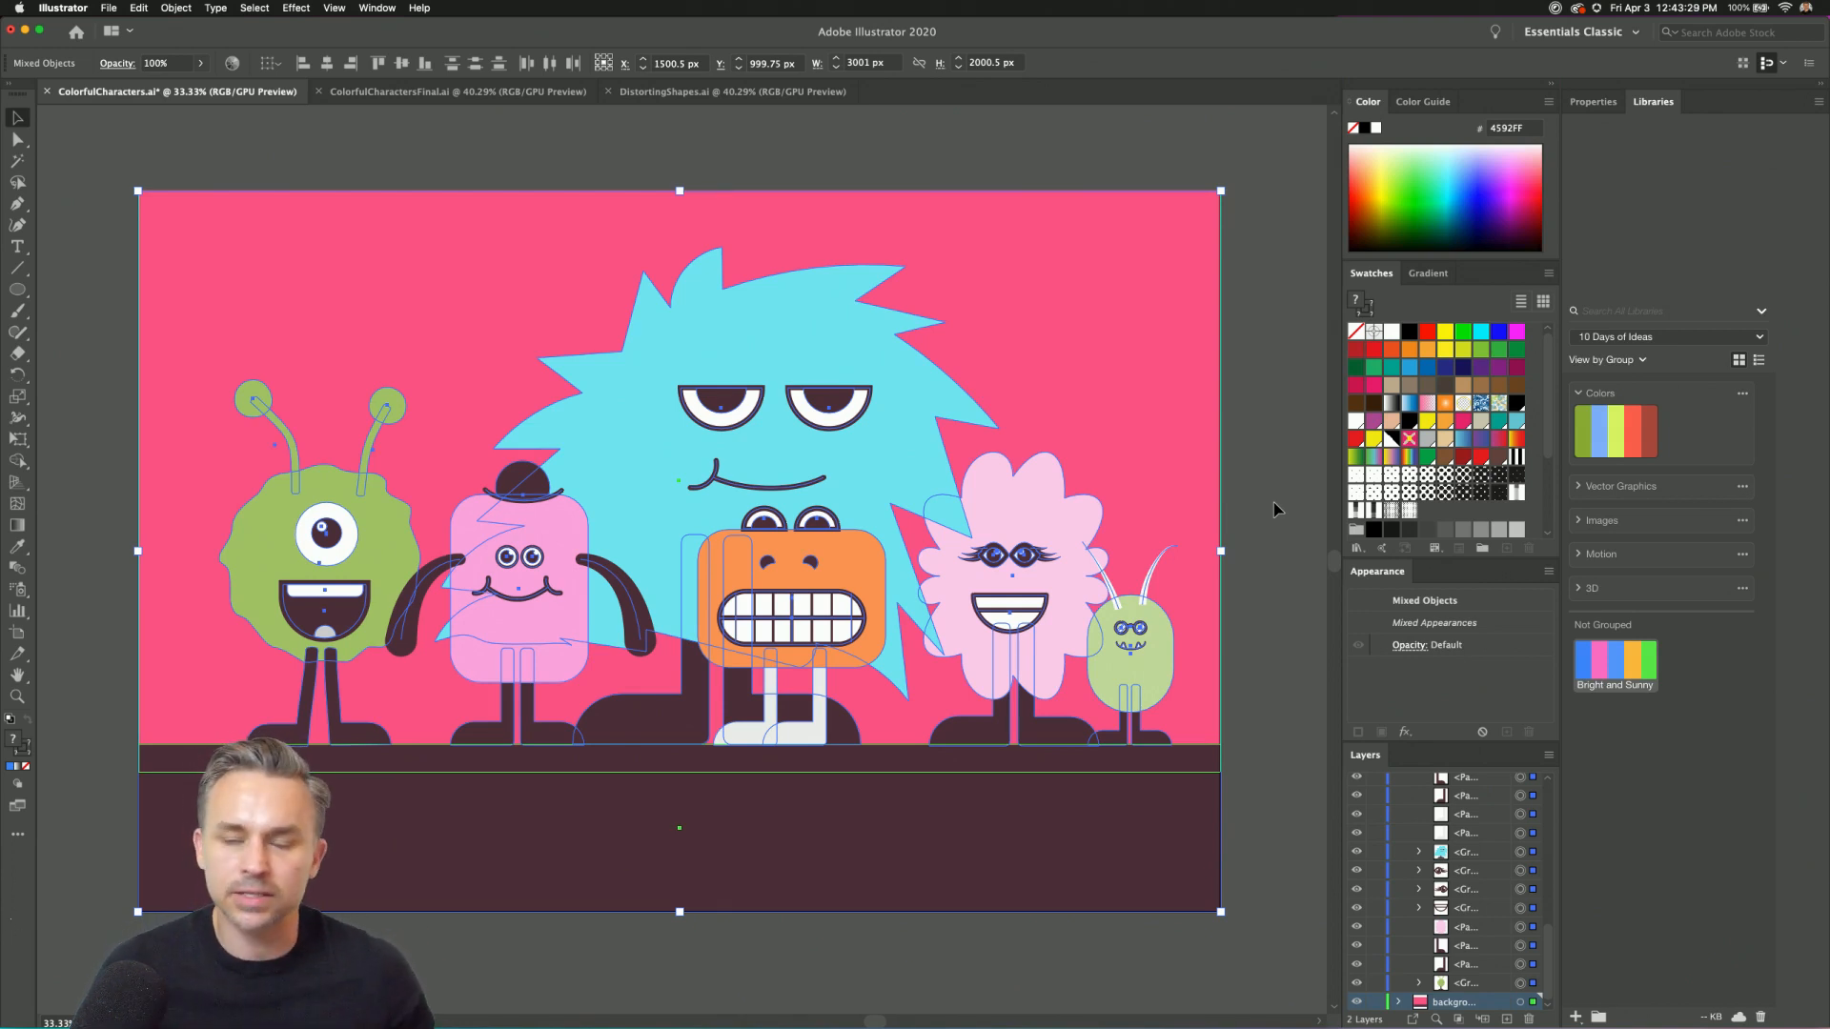
Isolate the big furry character's group and fill its body with the light-to-dark blue gradient swatch.
click(494, 143)
scroll(506, 163, left, 2)
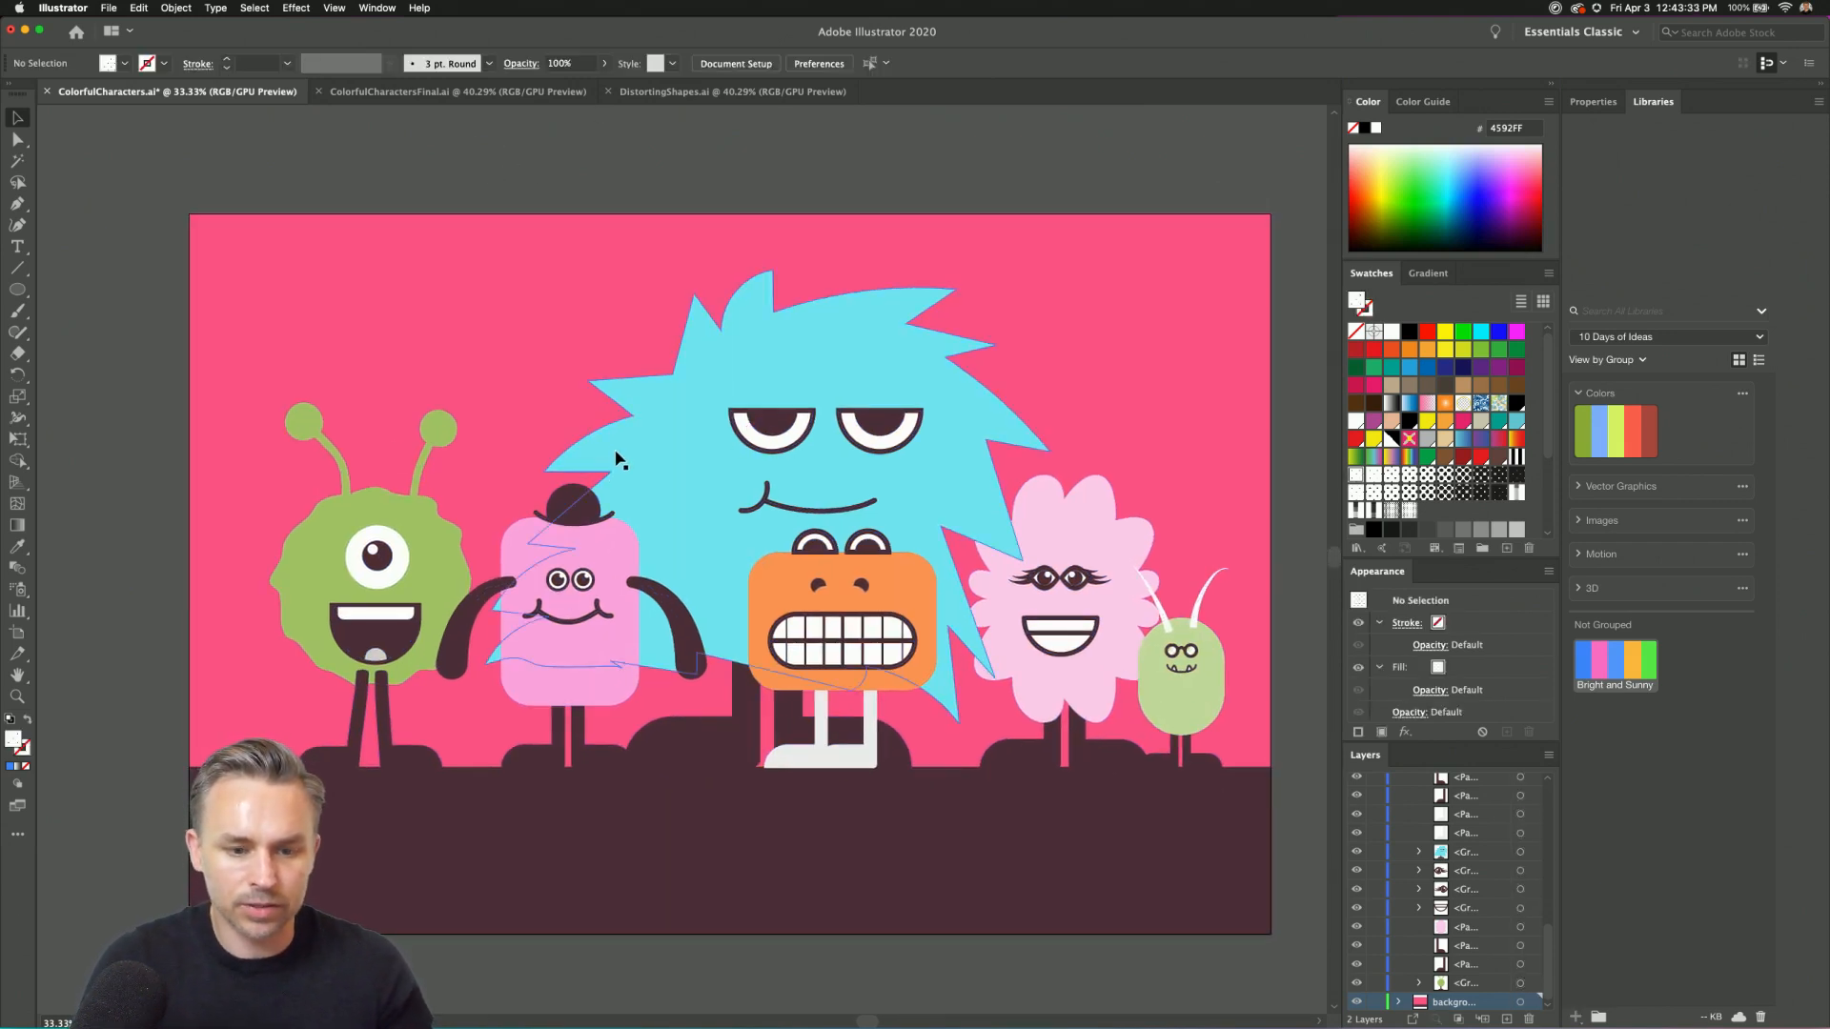
click(642, 443)
double_click(654, 450)
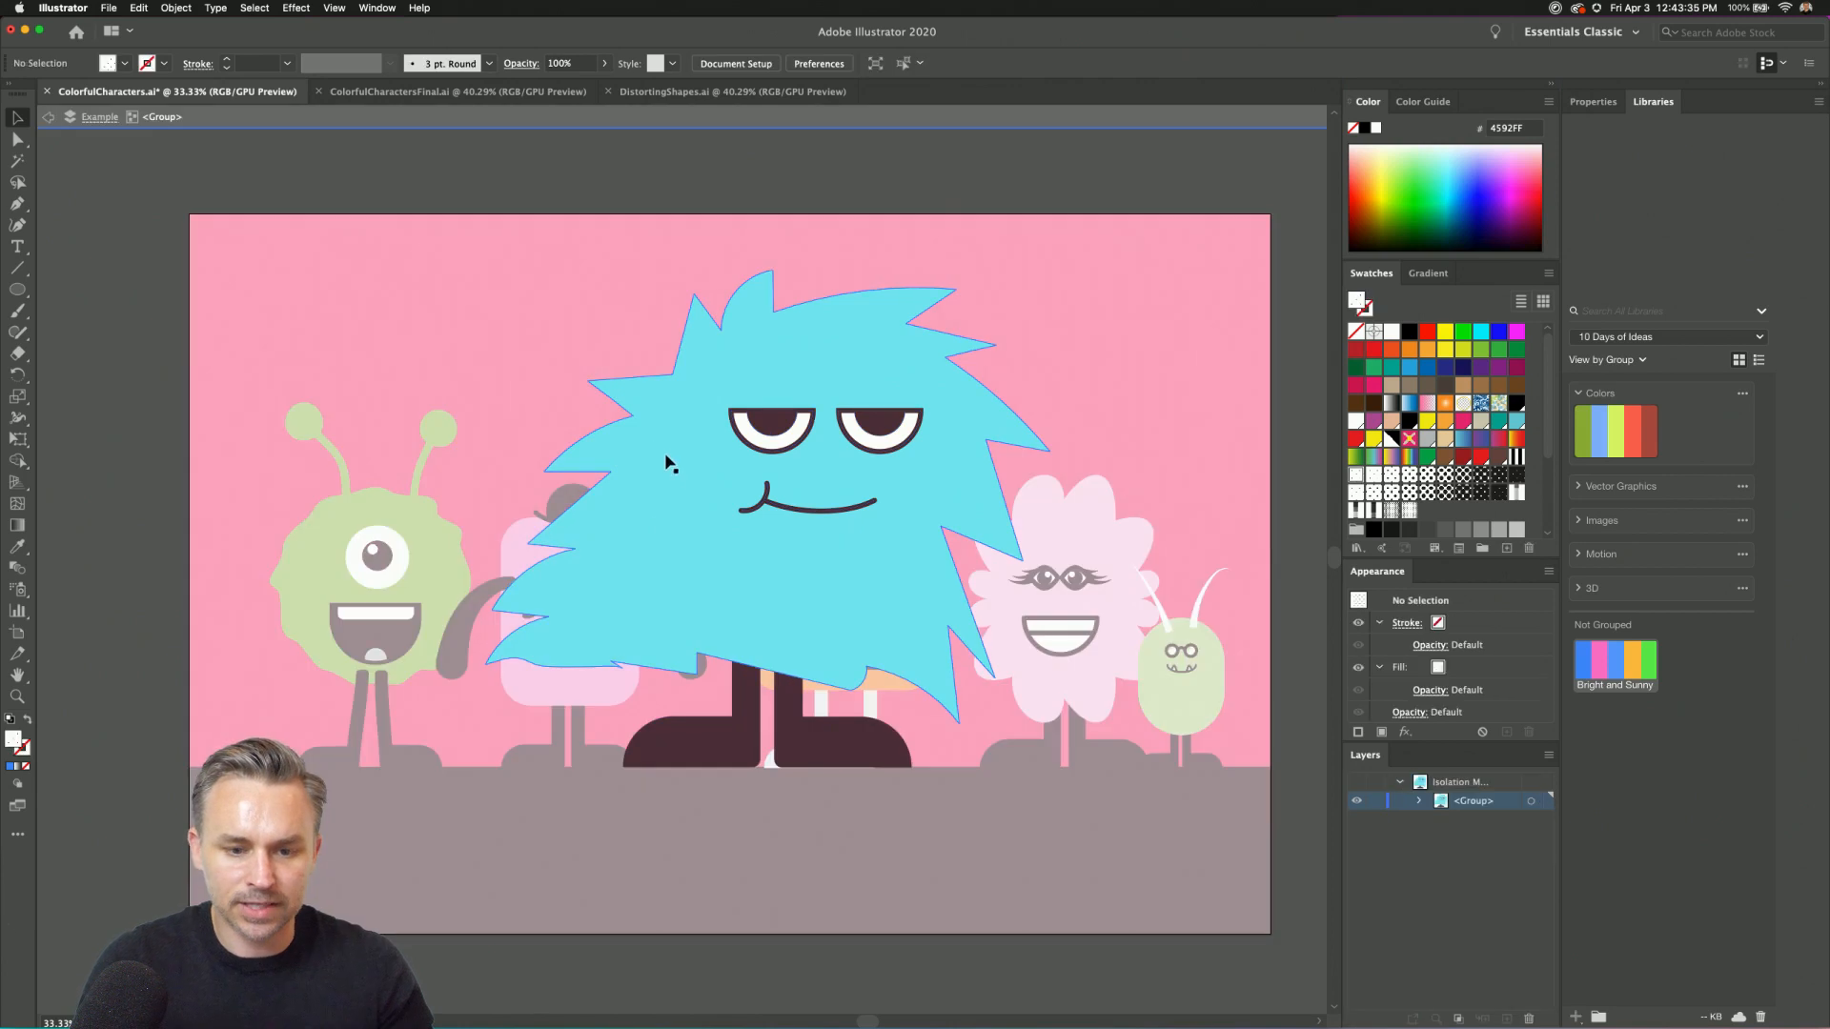
click(664, 462)
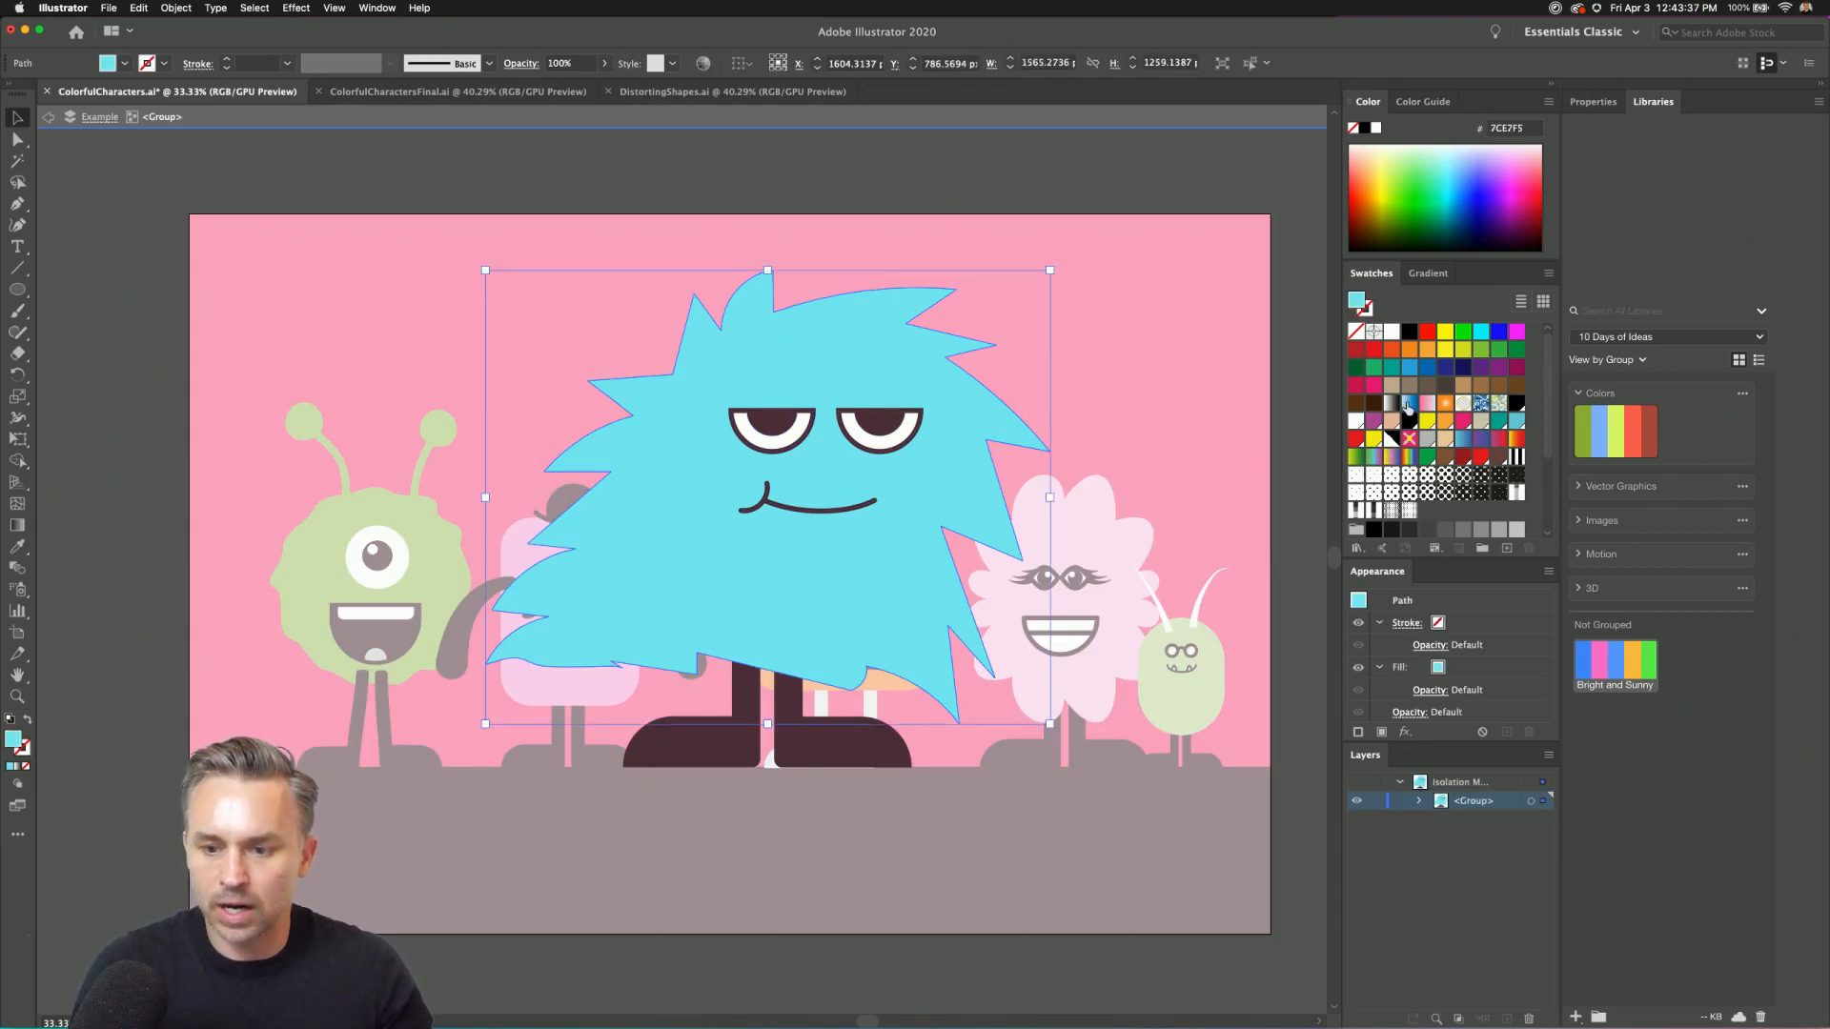
click(1409, 404)
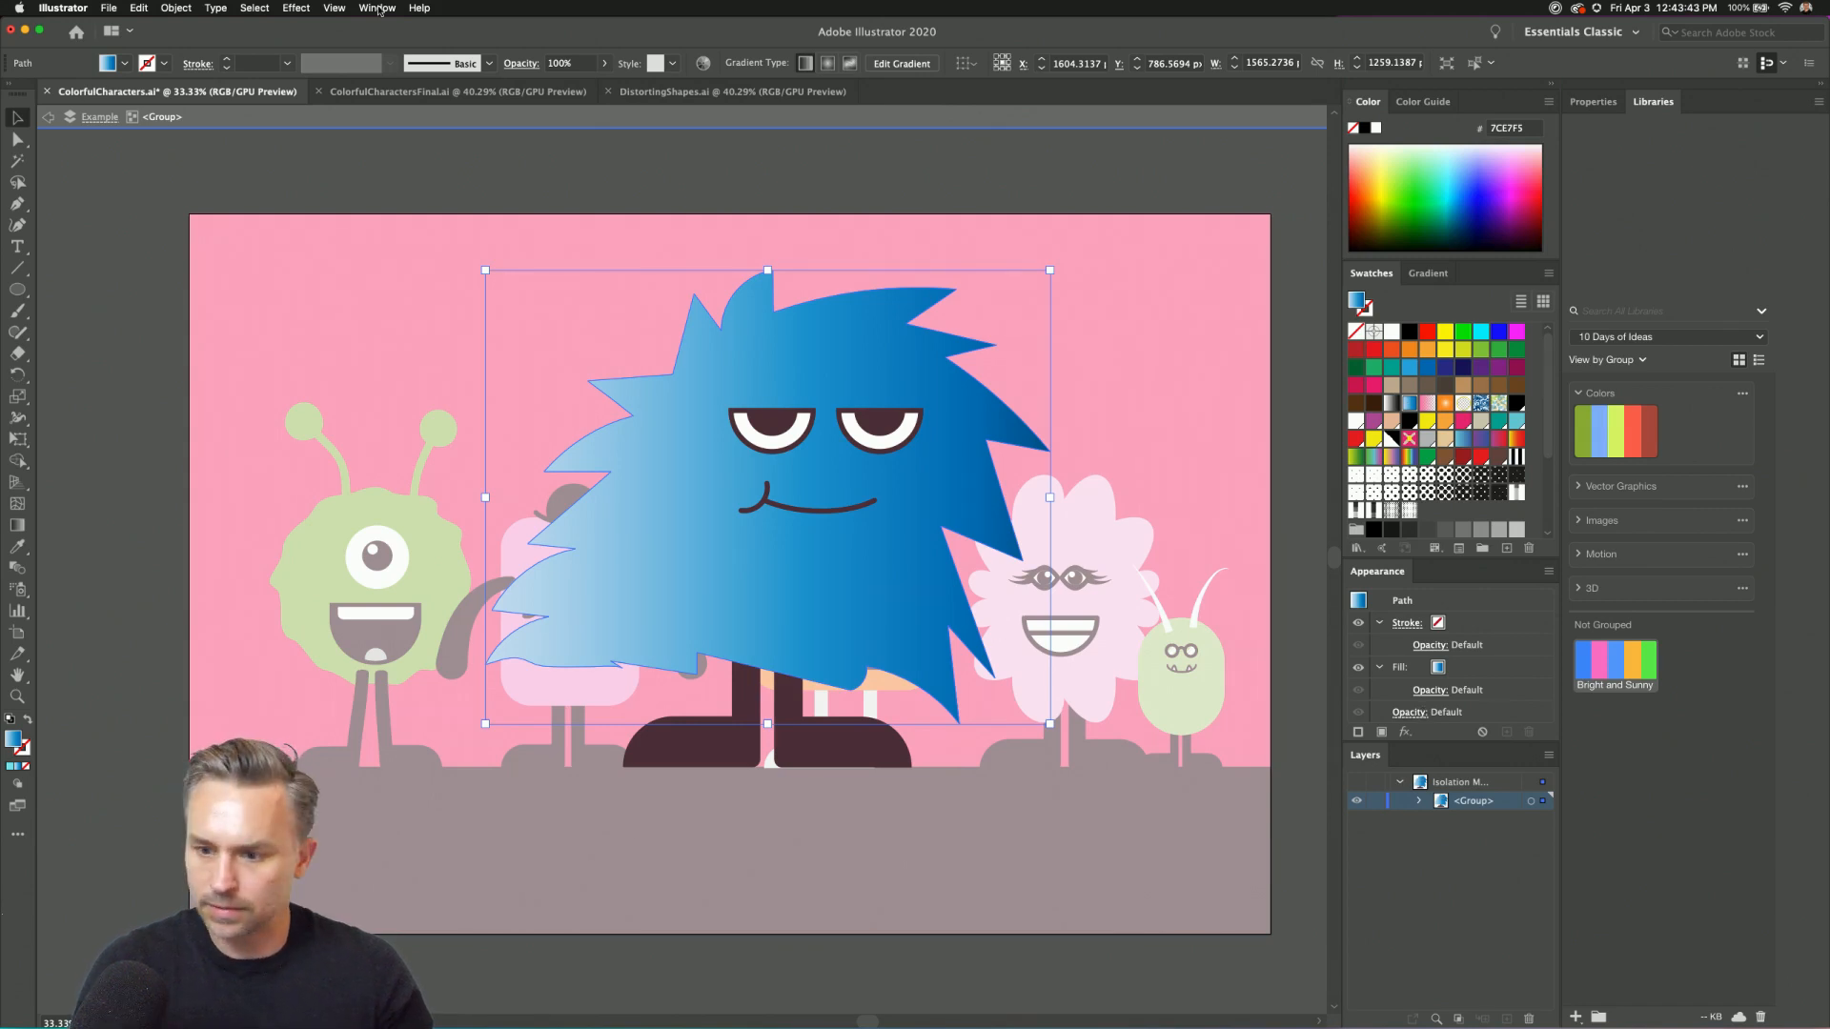
Show the gradient settings in a floating panel beside the furry character and make its gradient radial.
click(377, 8)
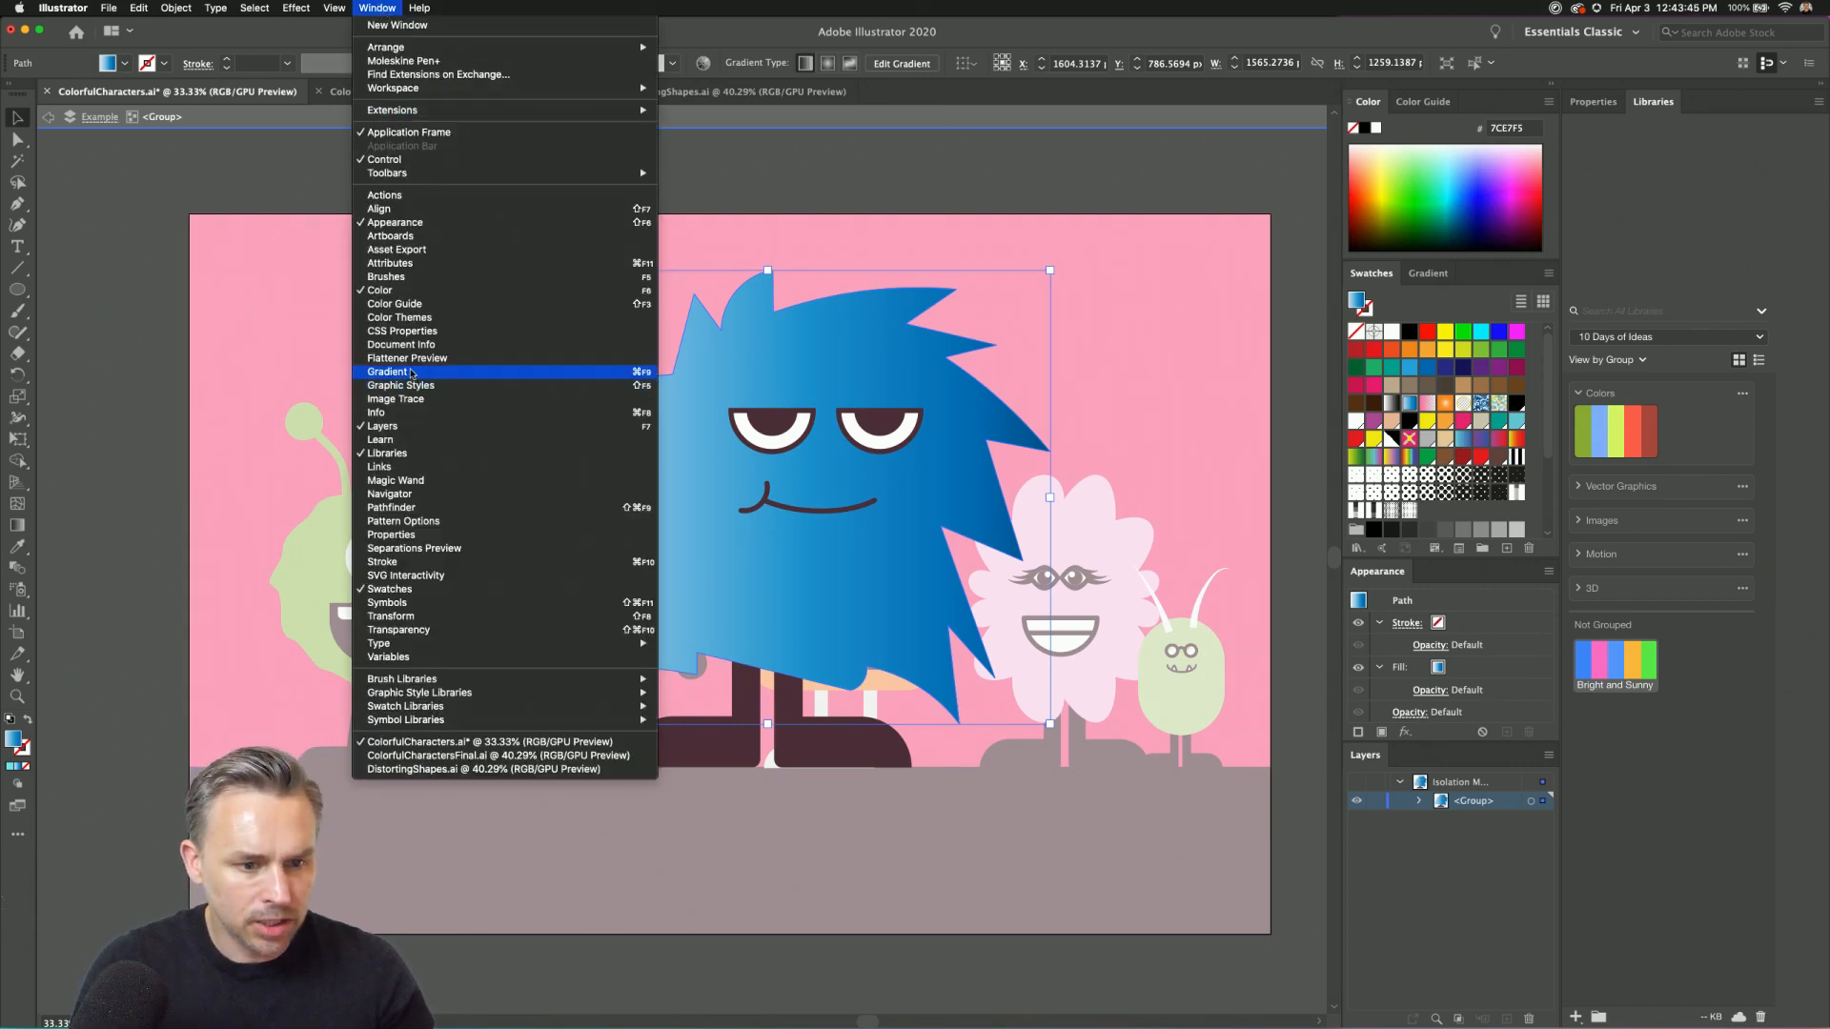
click(411, 372)
drag(1430, 273, 1101, 398)
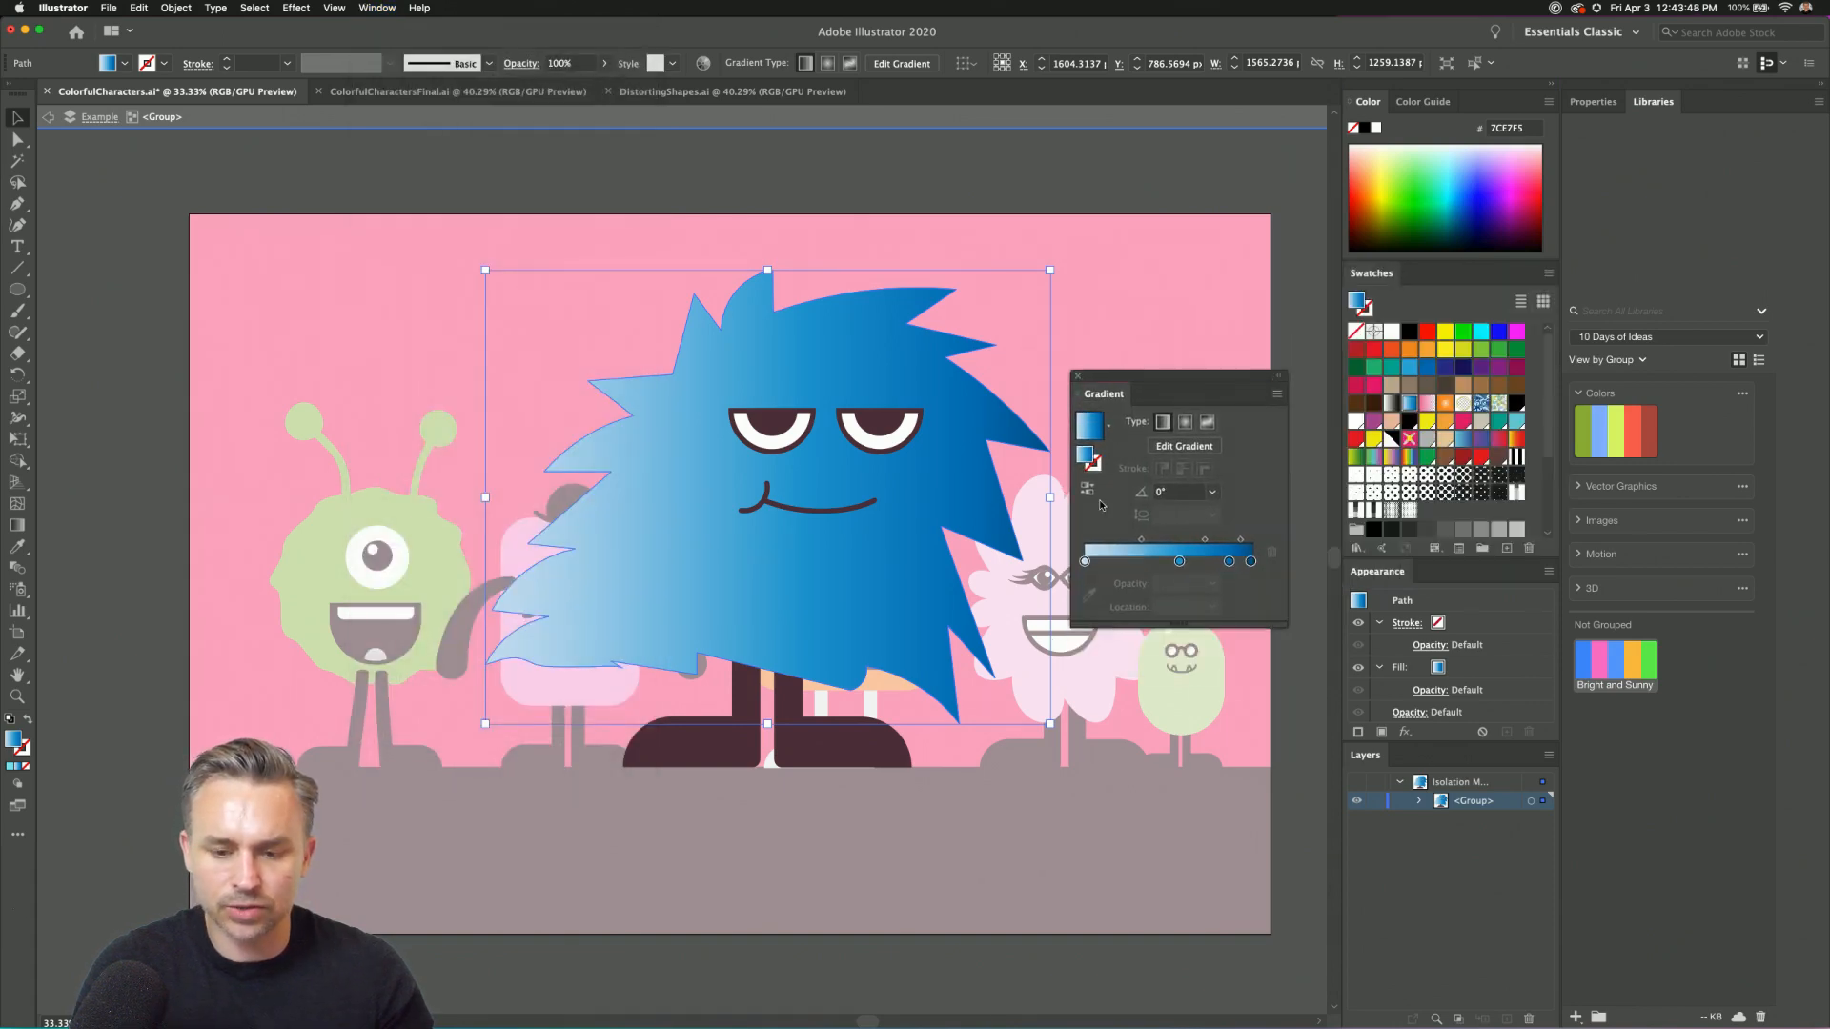
click(1185, 422)
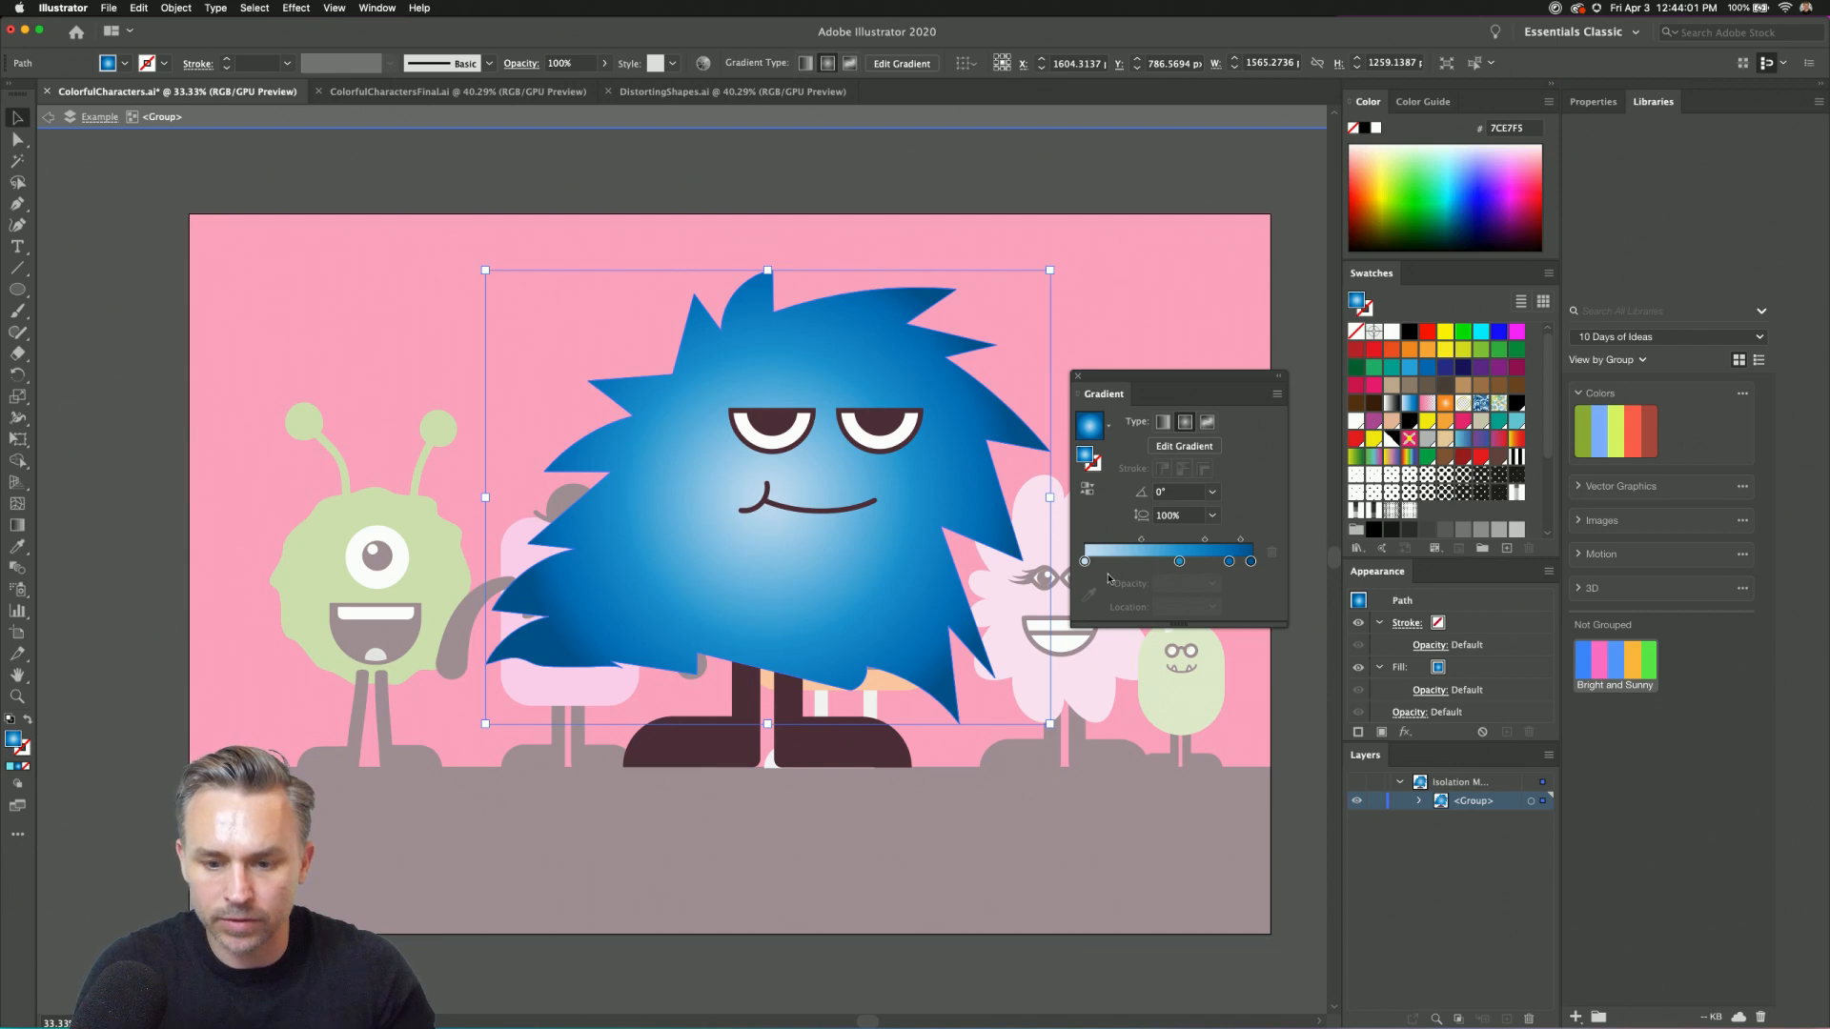
Remove the second-to-last stop from the furry body's gradient, try removing the middle stop too, and undo that second removal.
drag(1229, 561, 1176, 592)
click(1179, 561)
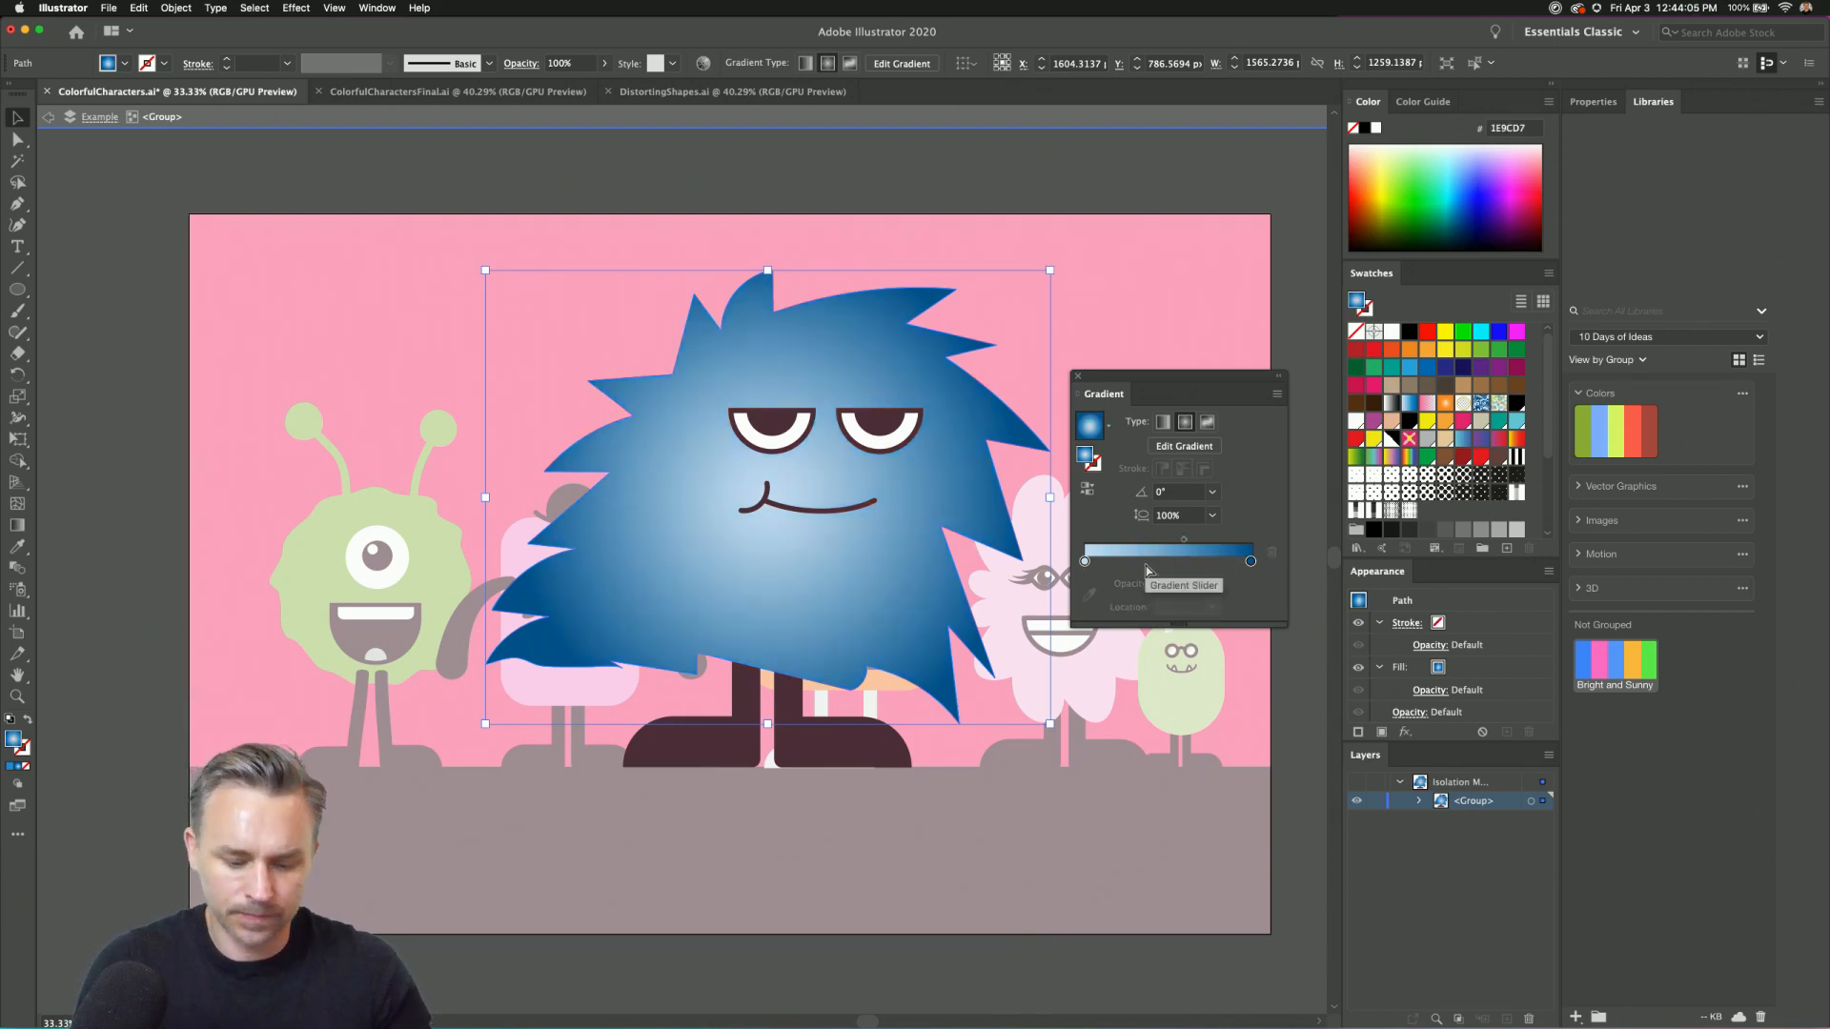
key(super+z)
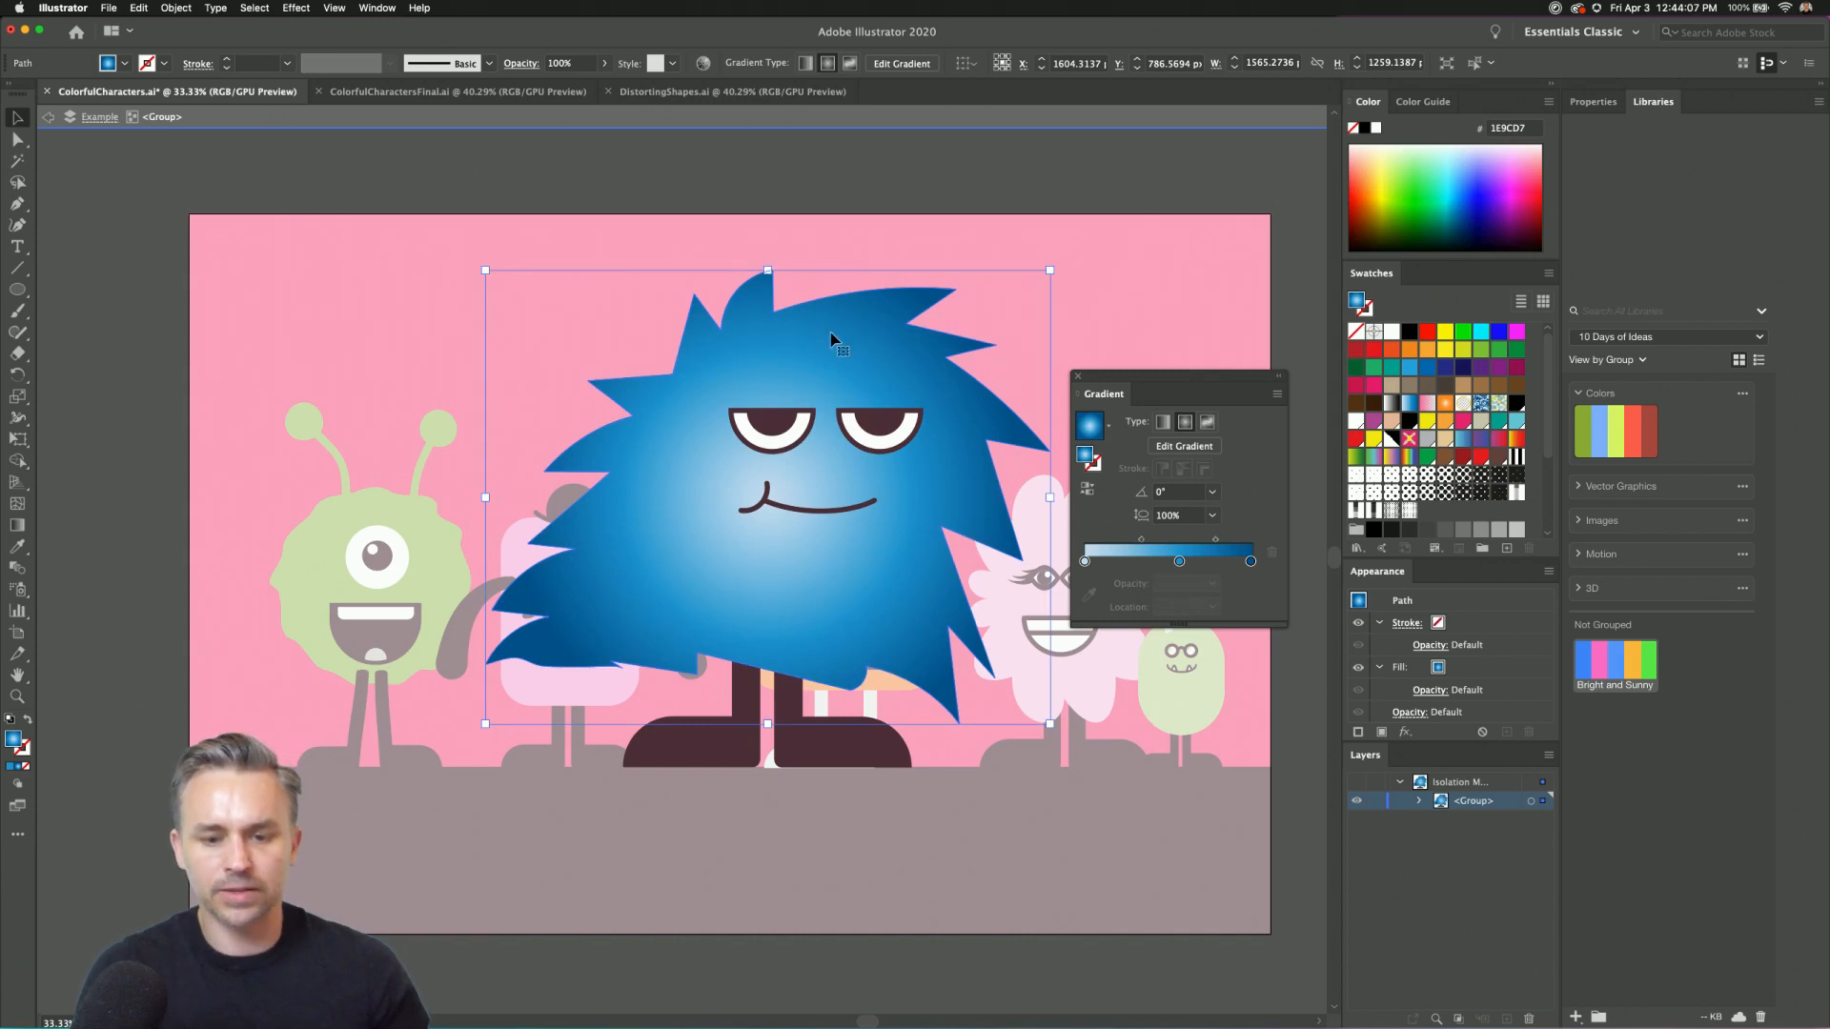
Move the center of the furry body's radial gradient up between the eyes with the Gradient tool and leave the group.
click(16, 525)
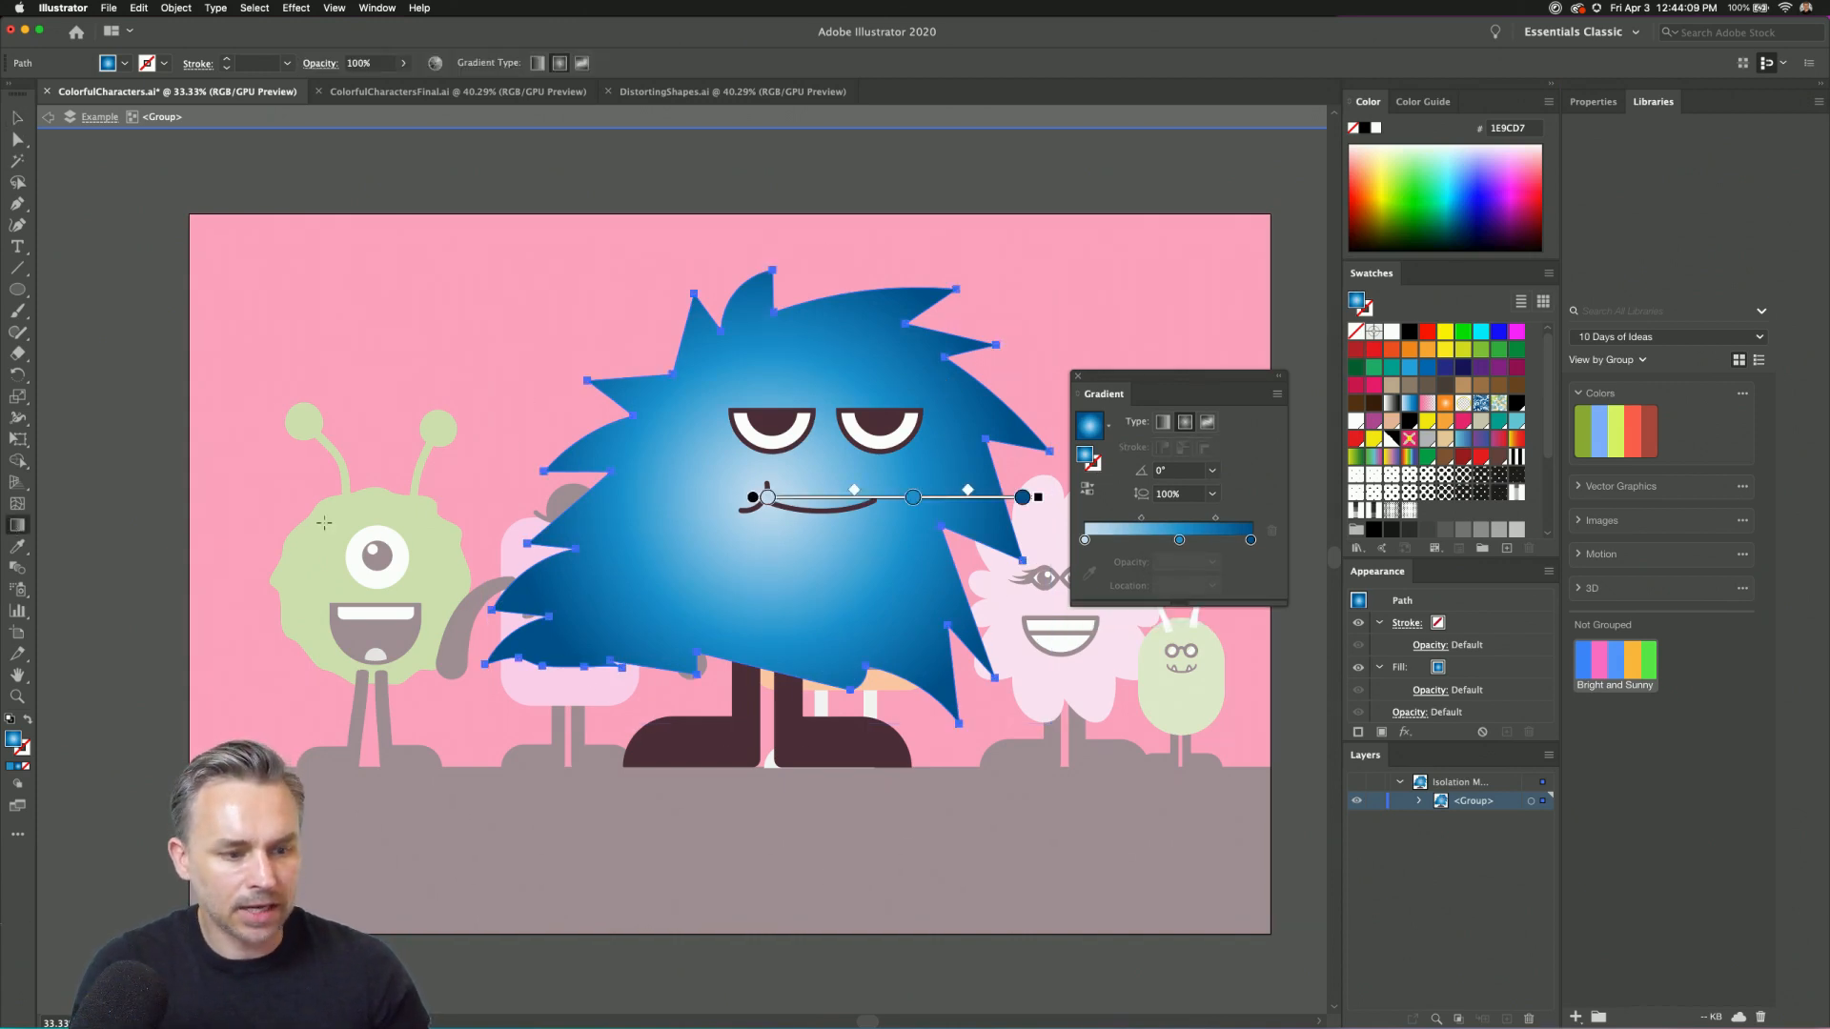
mouse_move(804, 505)
mouse_down()
mouse_move(784, 477)
mouse_move(823, 449)
mouse_up()
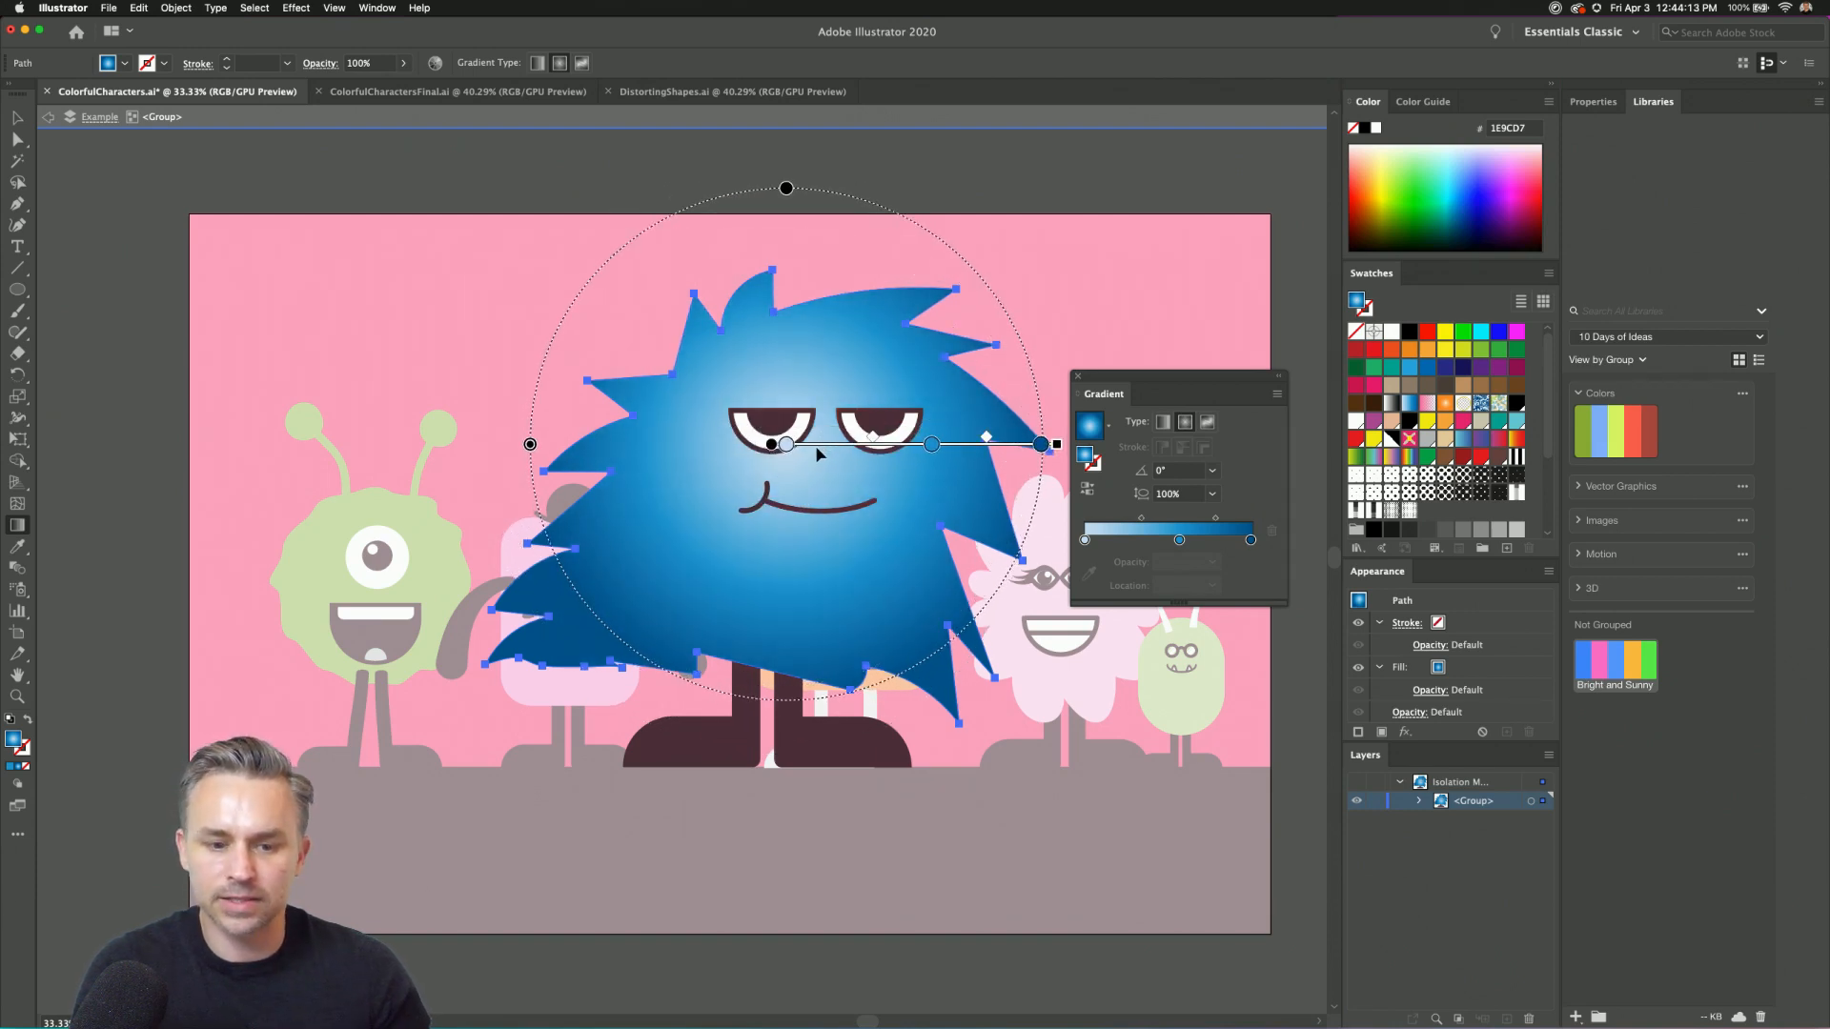
click(13, 119)
key(Escape)
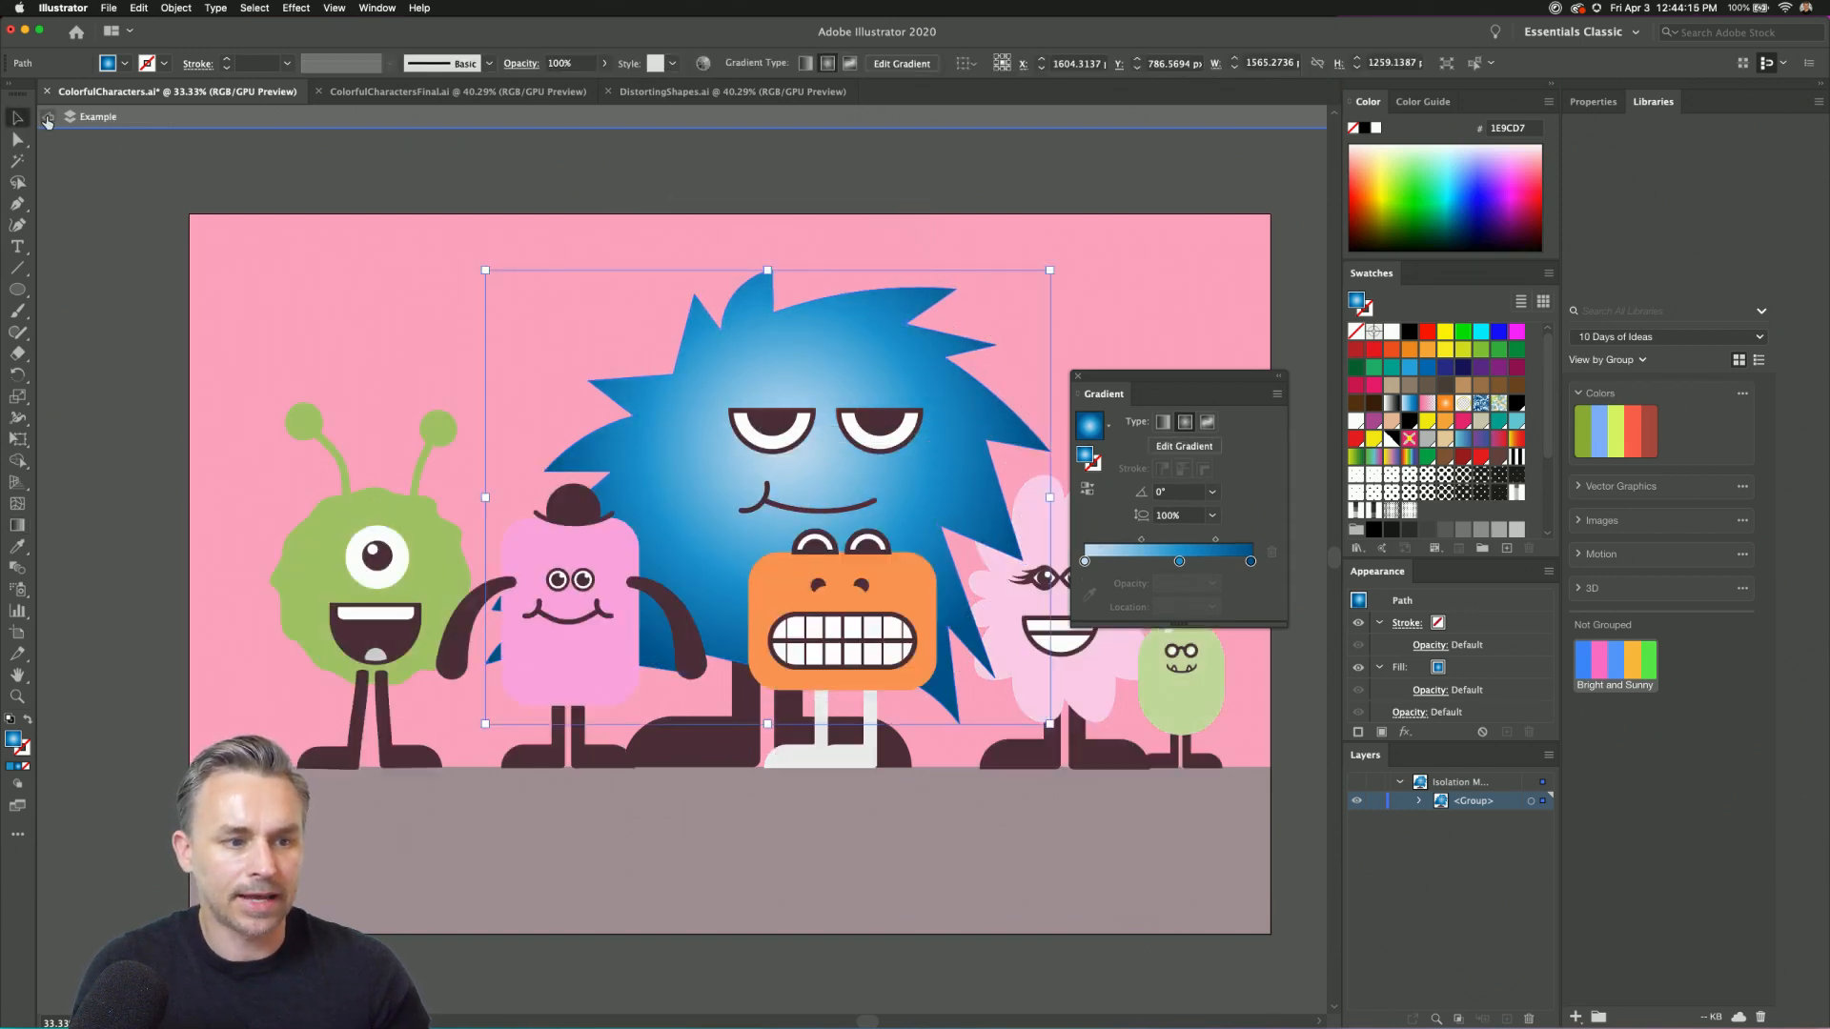
Move the Gradient panel clear of the pink fluffy character and fill that character's body with the yellow-pink-blue gradient swatch.
drag(1190, 400, 677, 410)
click(1061, 536)
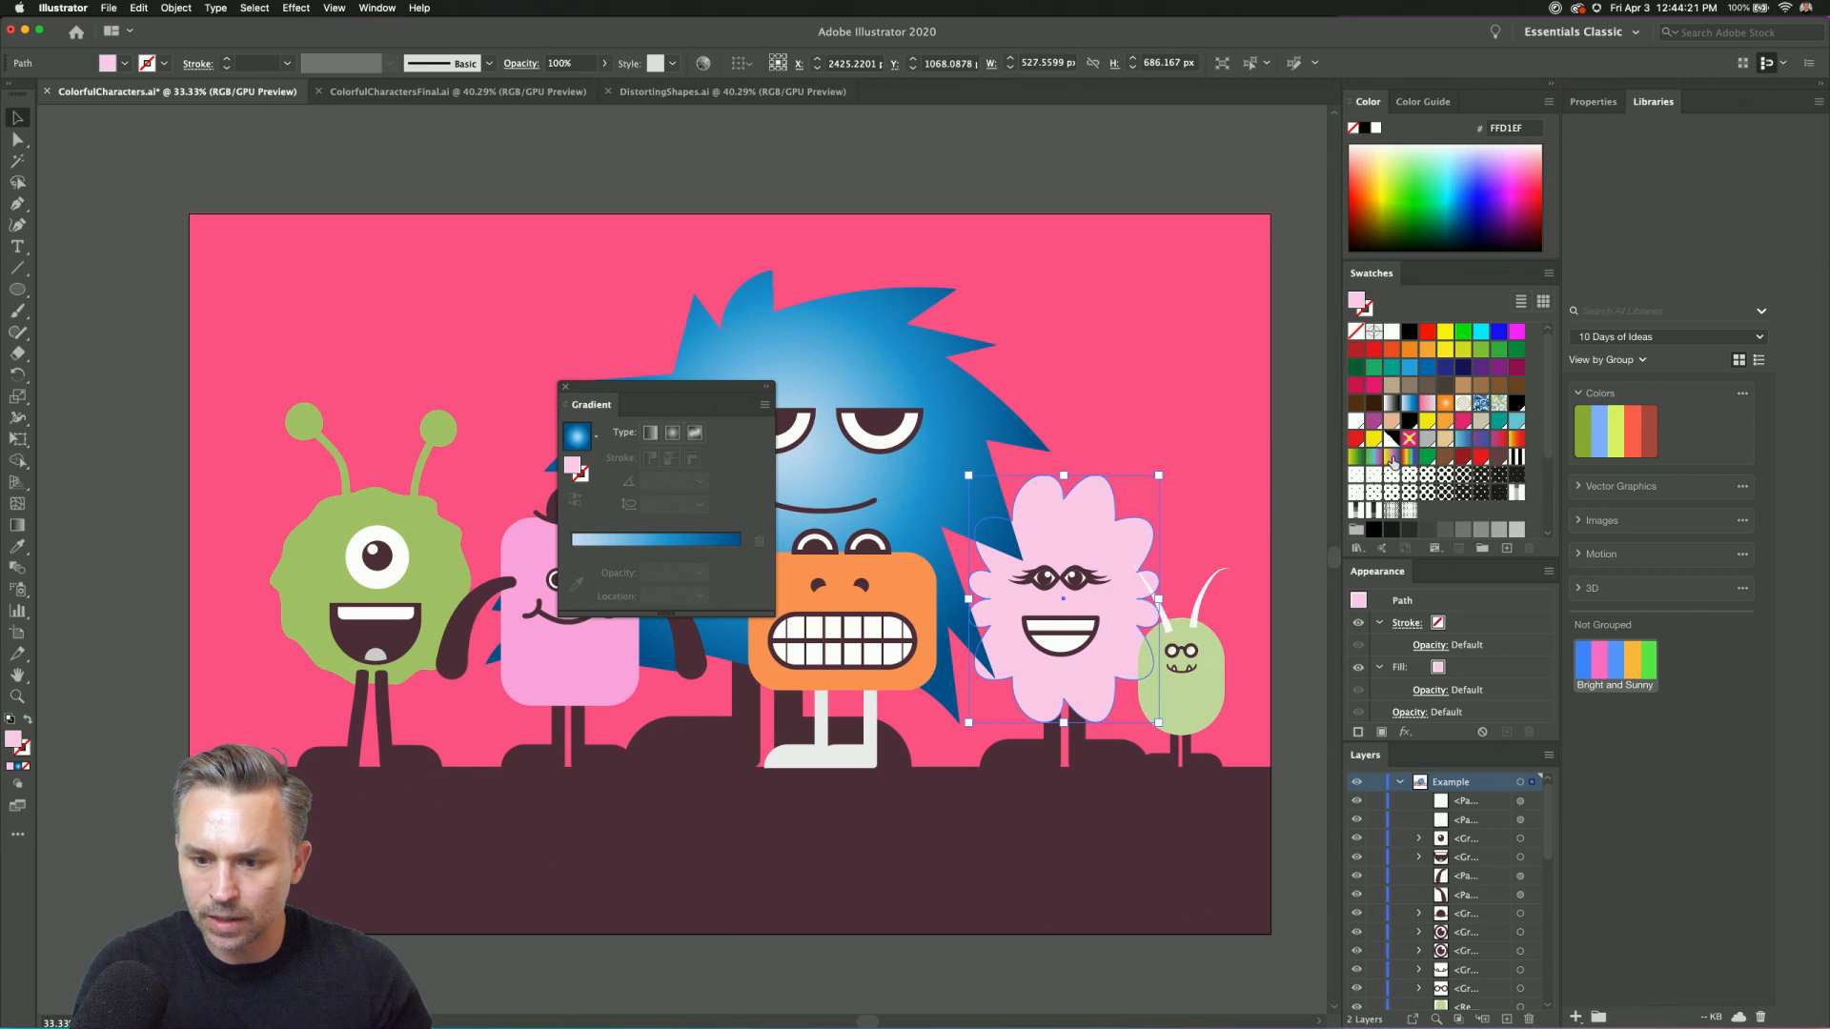
click(1391, 457)
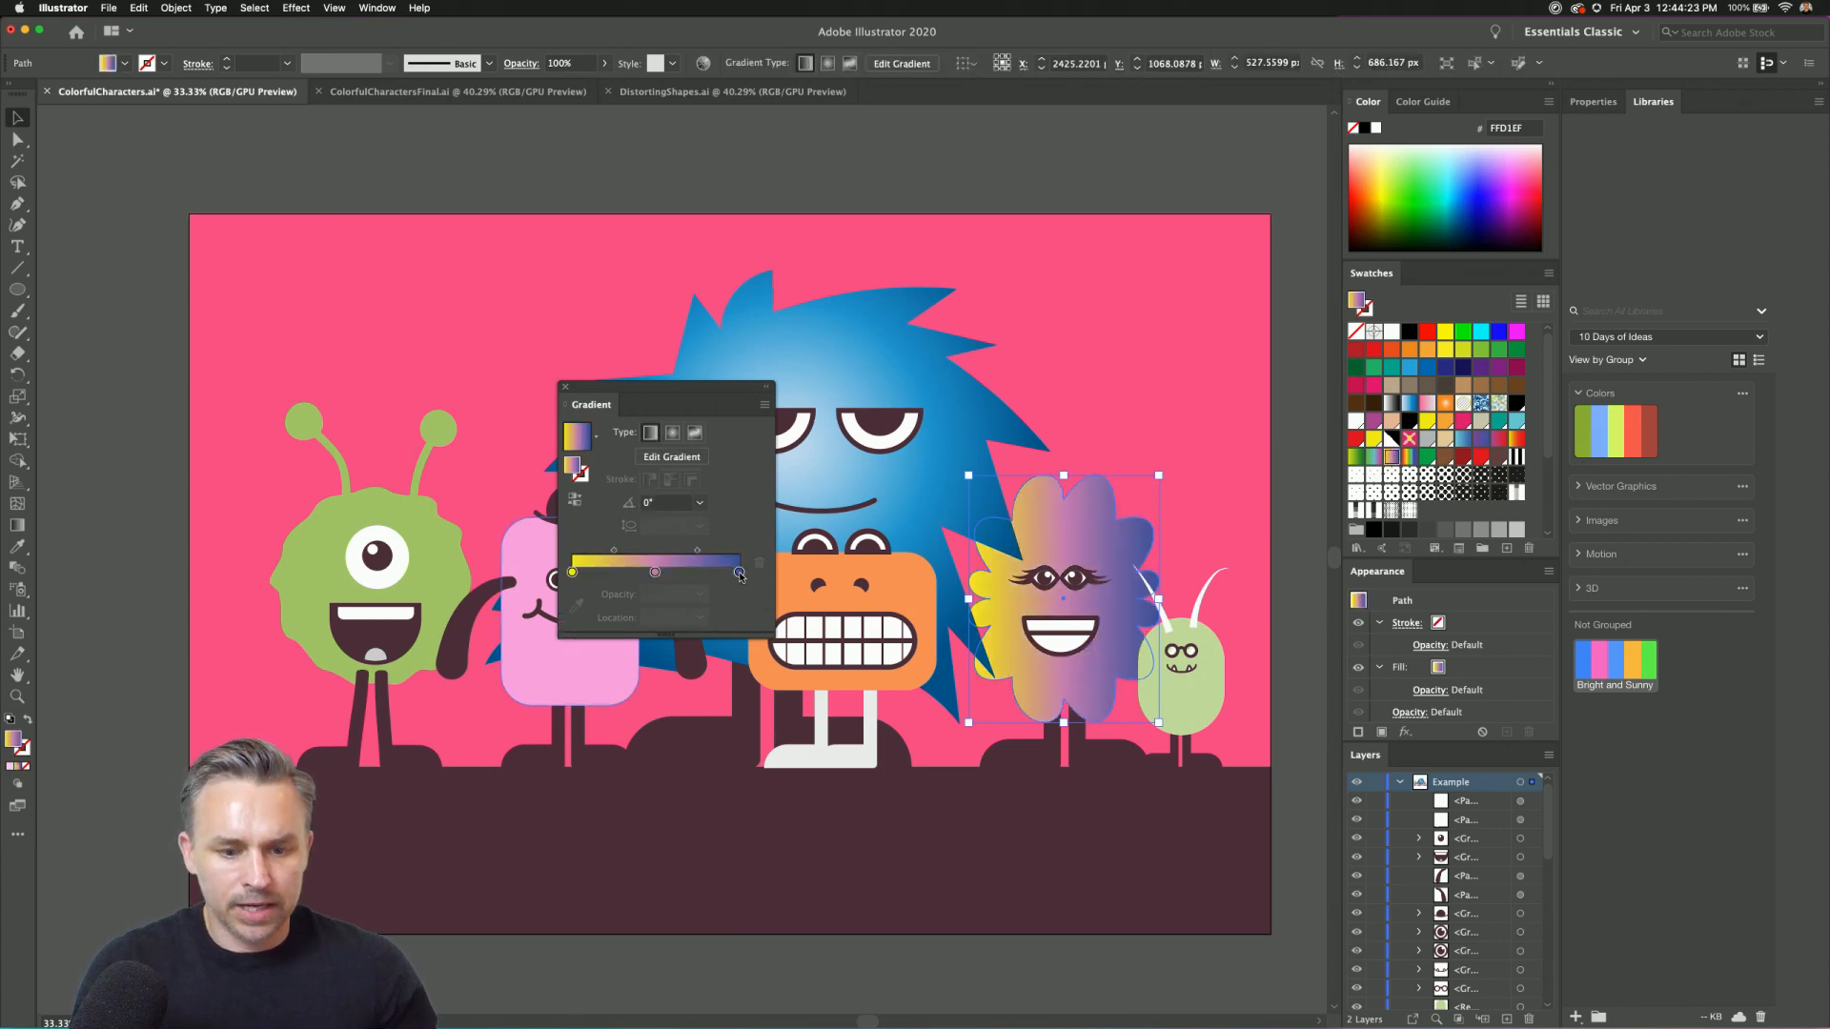
Change the blue end stop of the fluffy character's gradient to salmon pink FFA9A7.
double_click(739, 572)
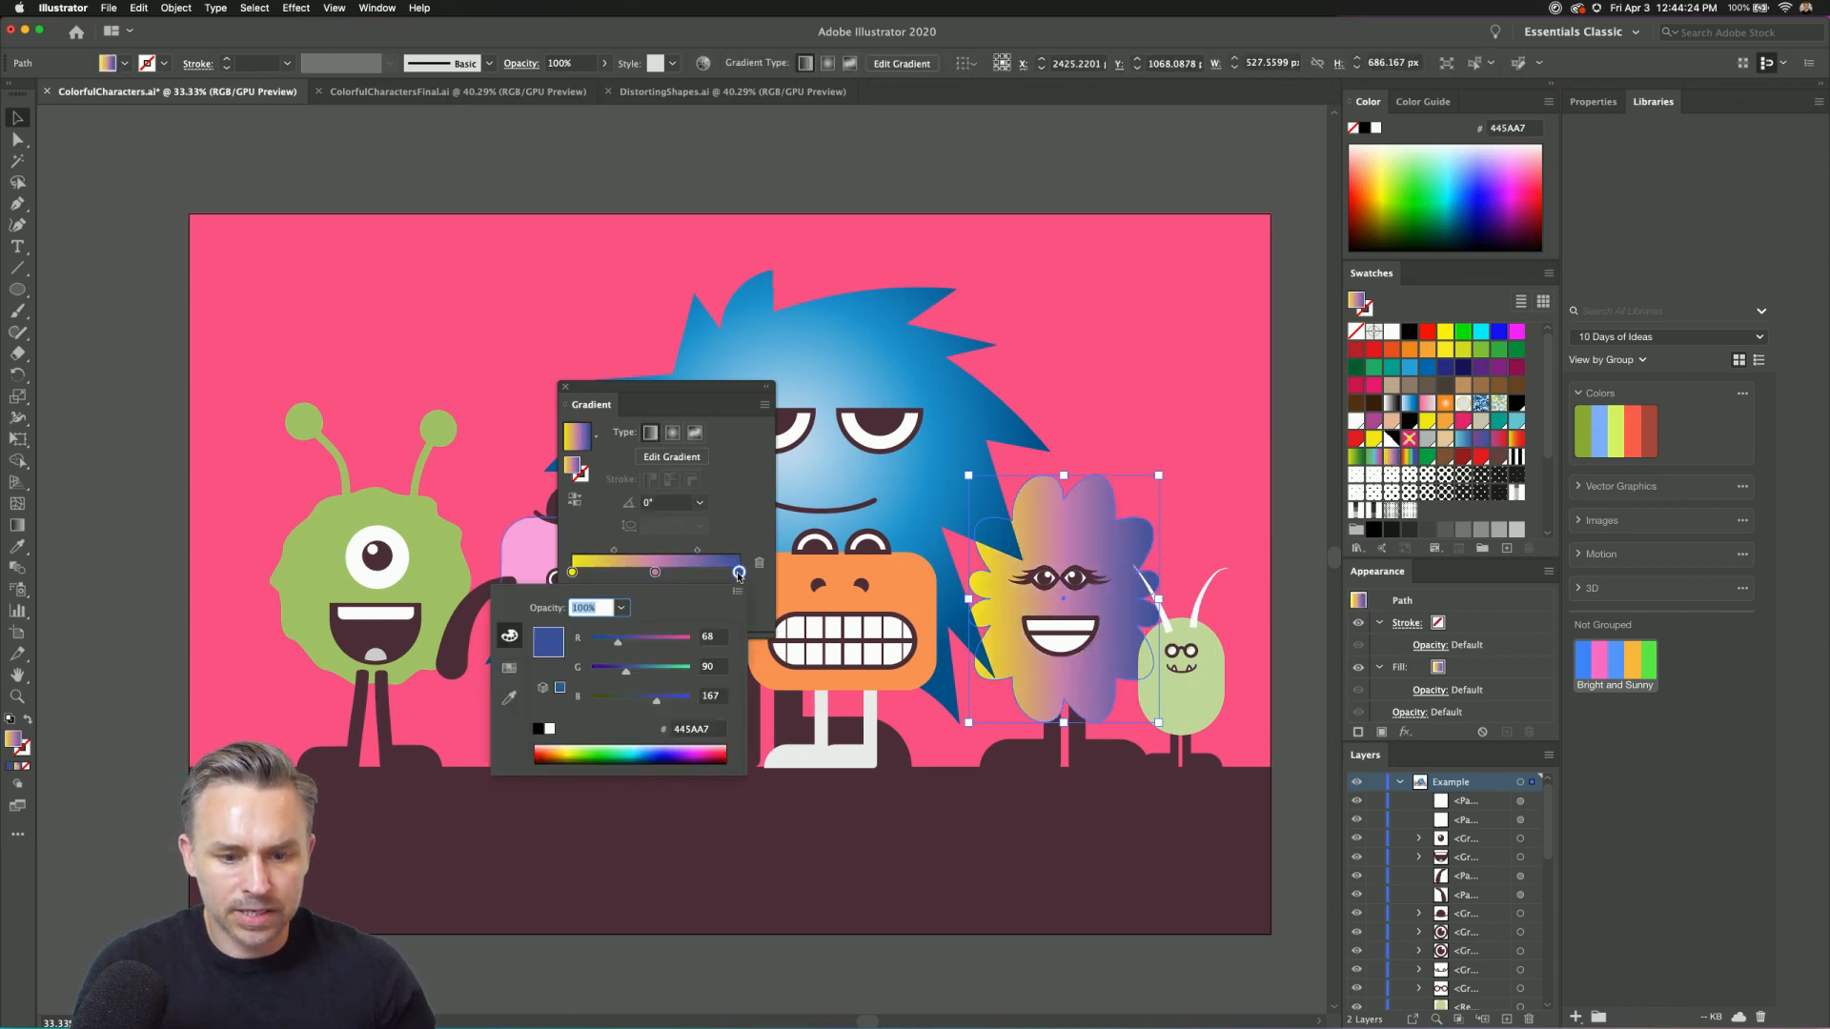
click(515, 671)
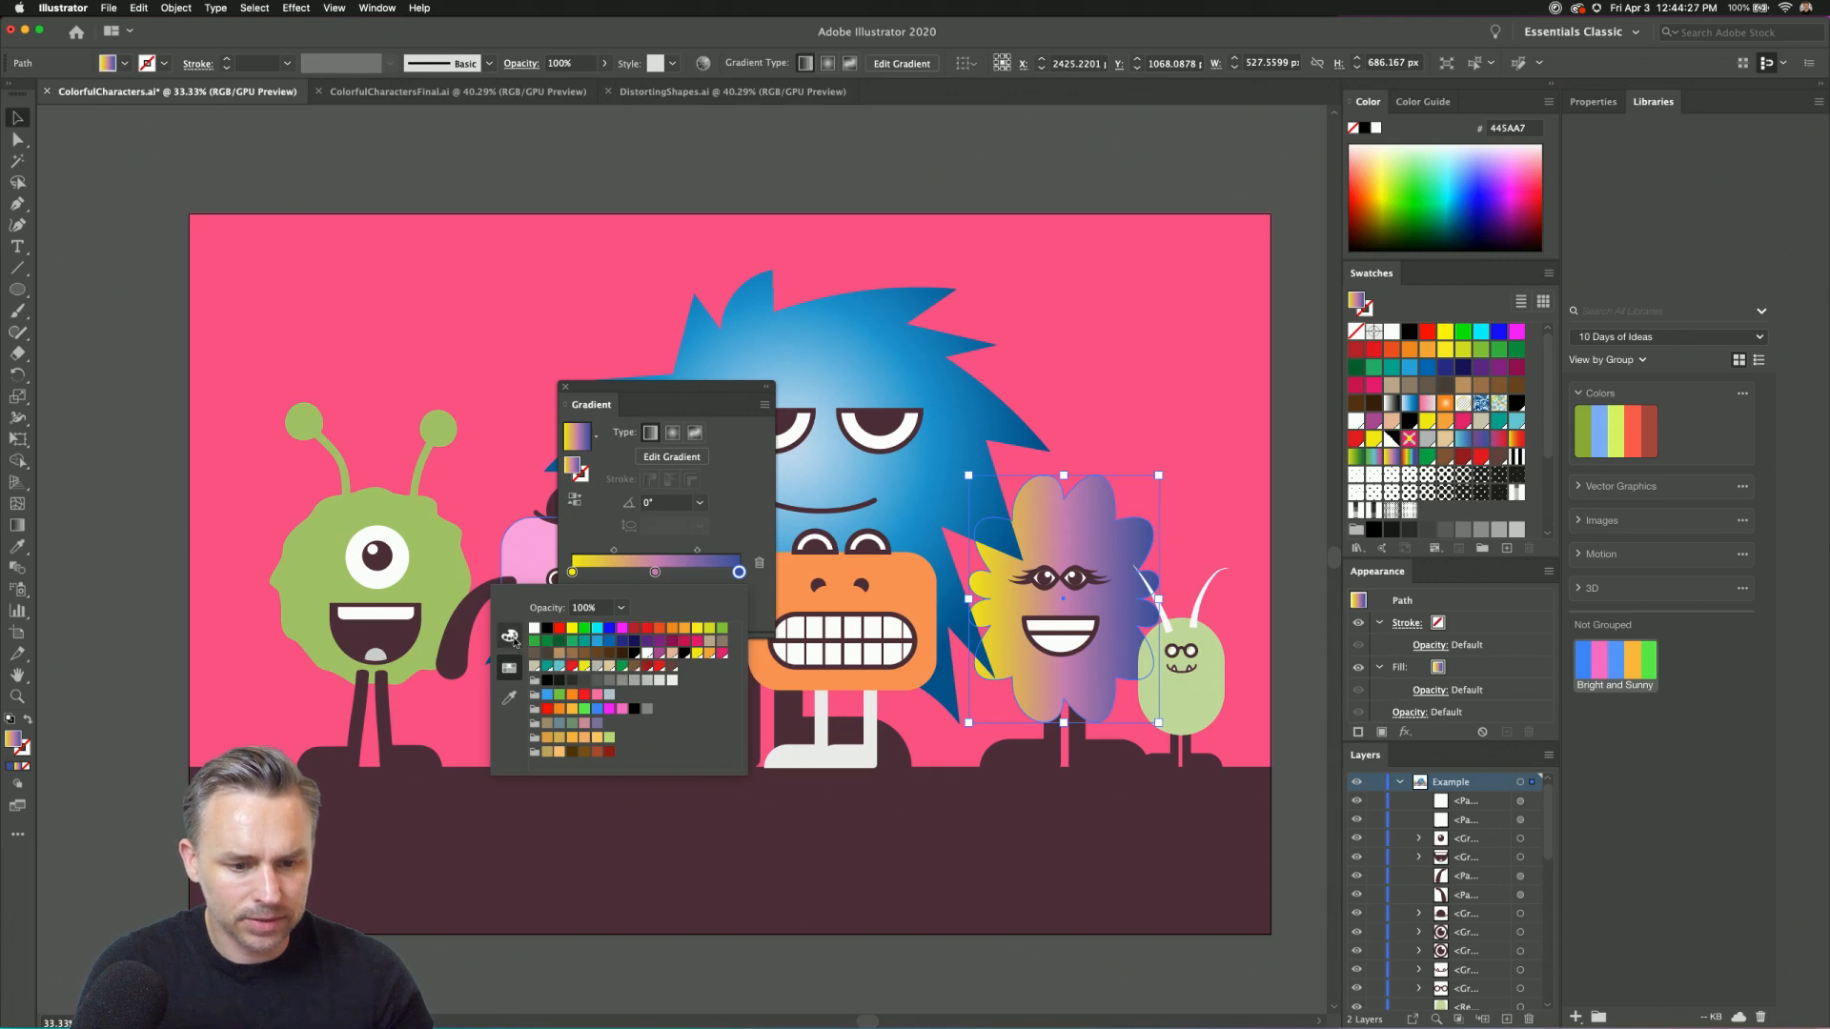
click(511, 638)
drag(618, 640, 535, 682)
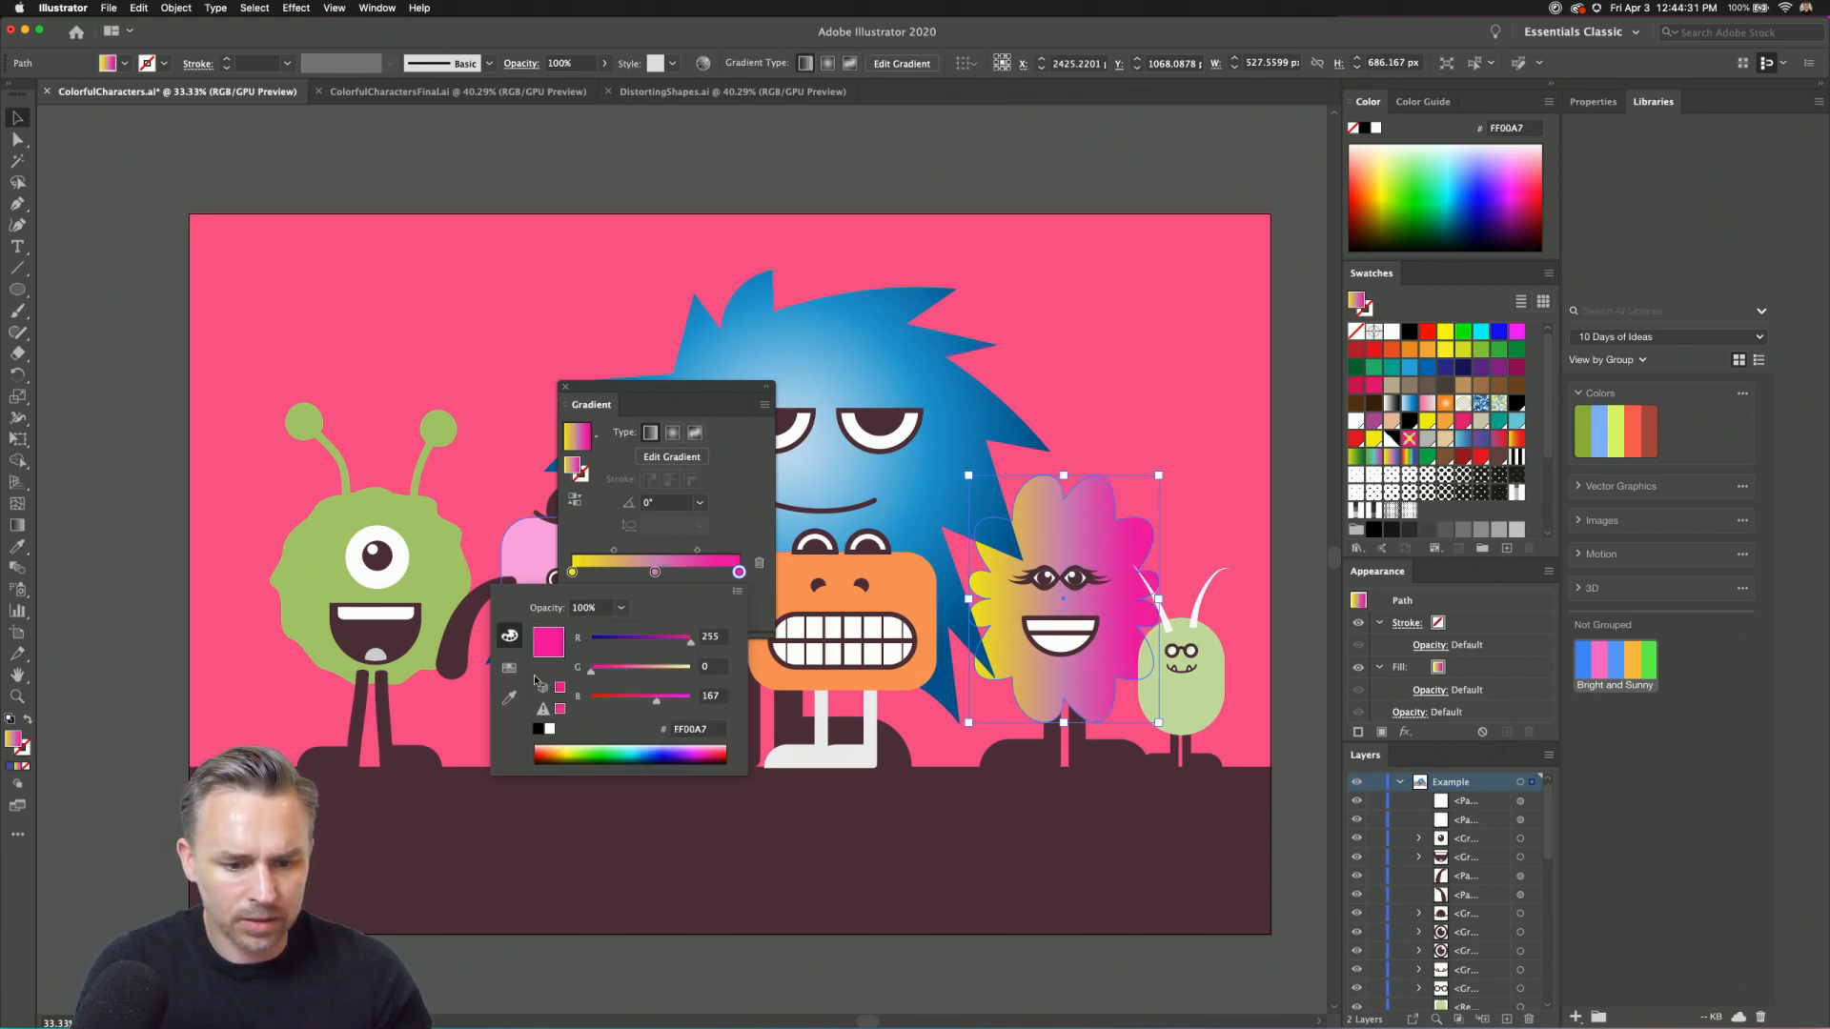
click(656, 674)
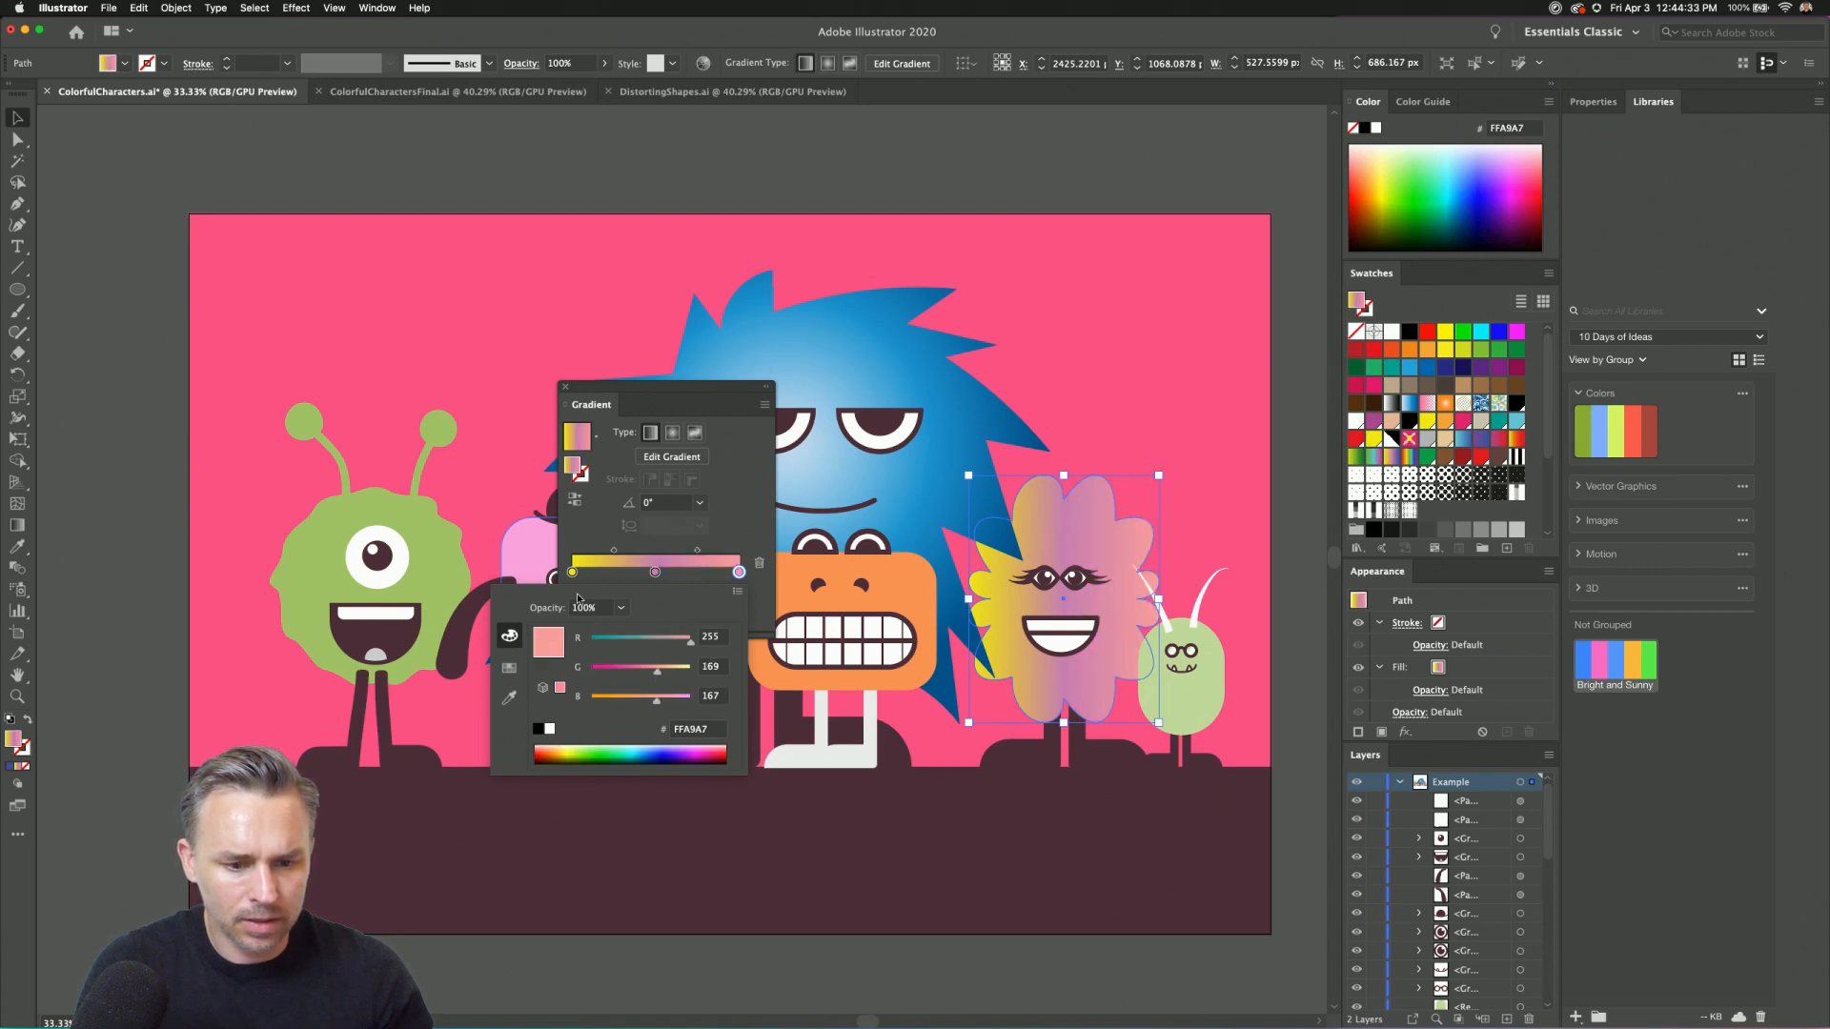
Remove the middle stop from the fluffy character's gradient and change its yellow start stop to pale yellow F5EA88.
click(570, 577)
drag(655, 572, 619, 634)
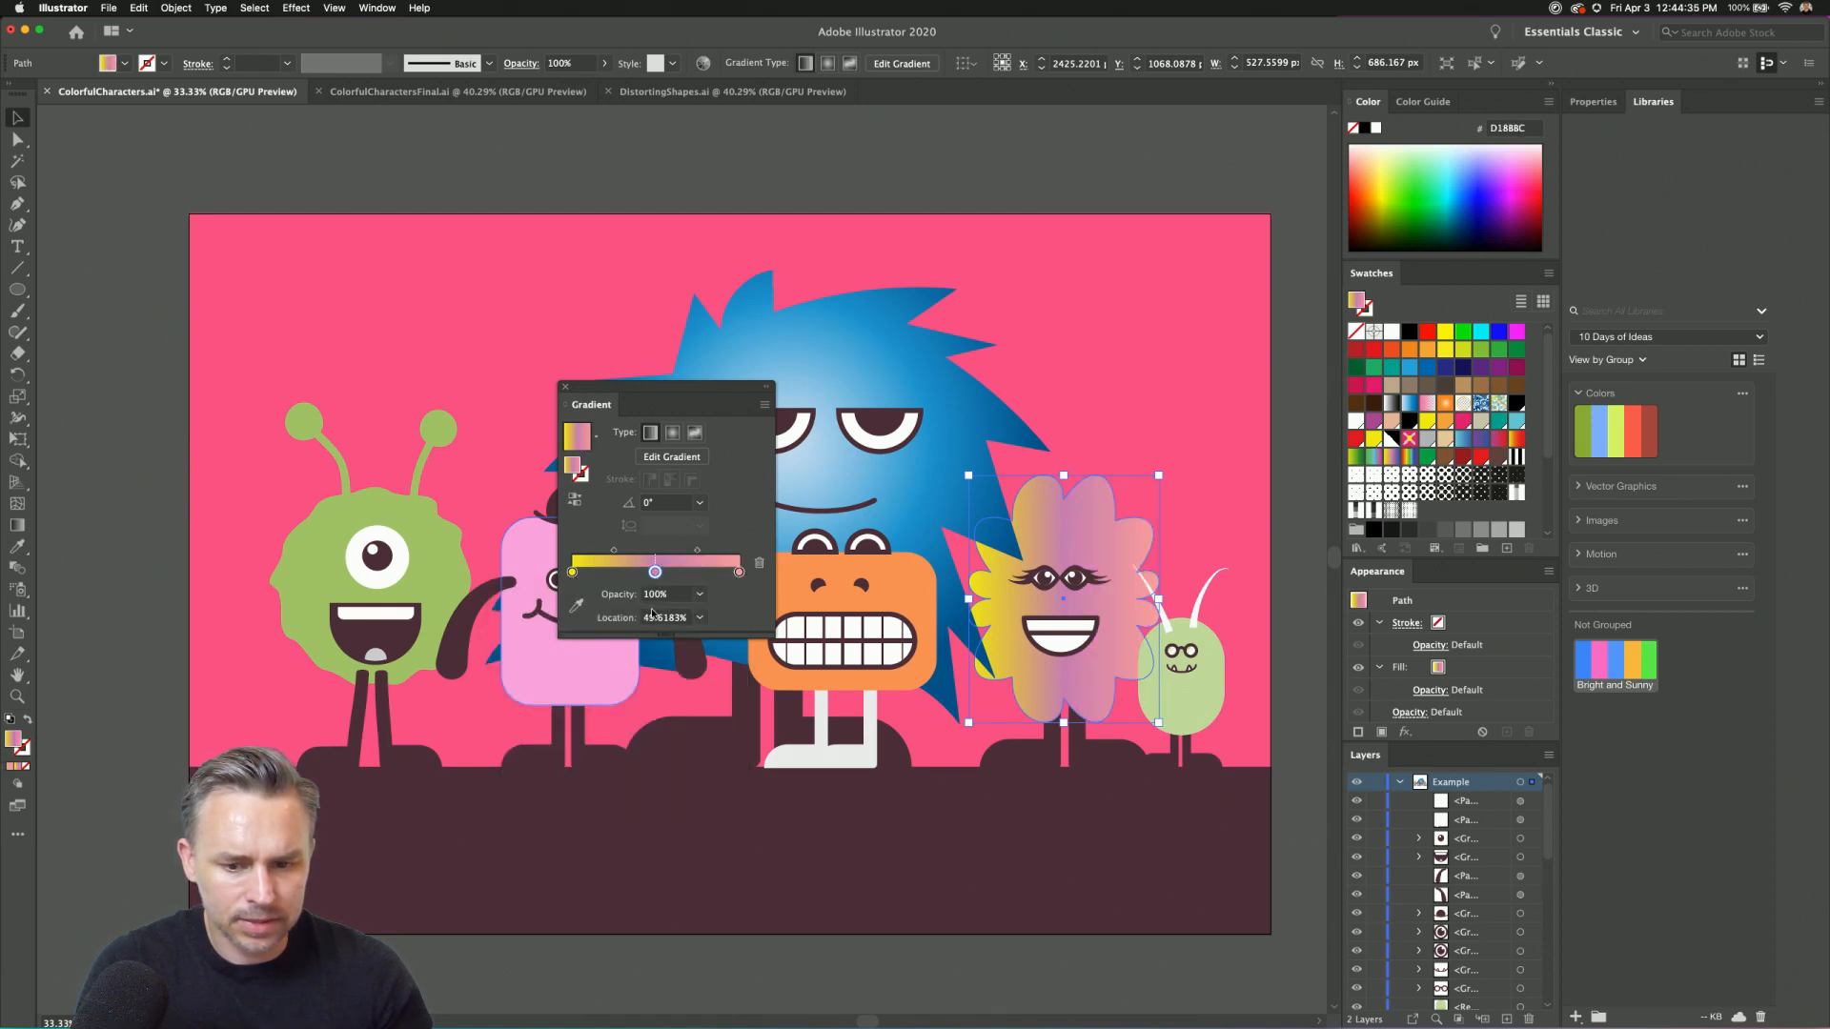
click(572, 572)
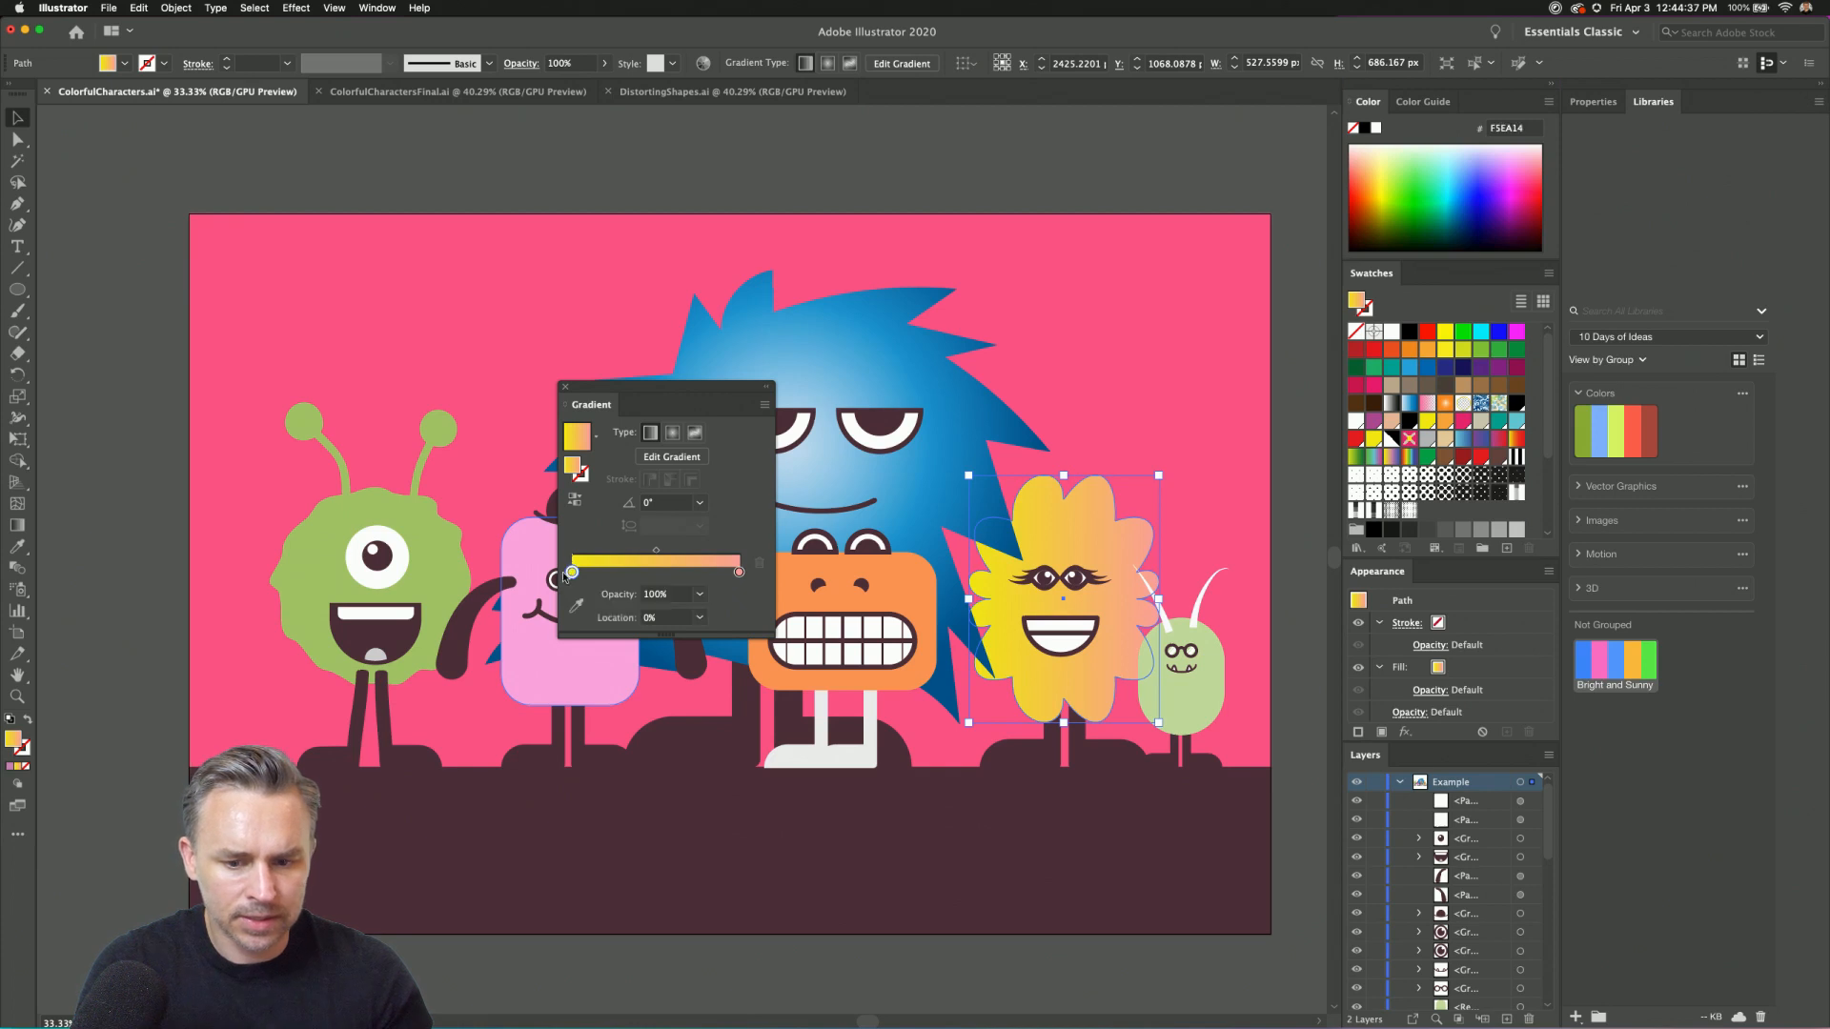
double_click(572, 571)
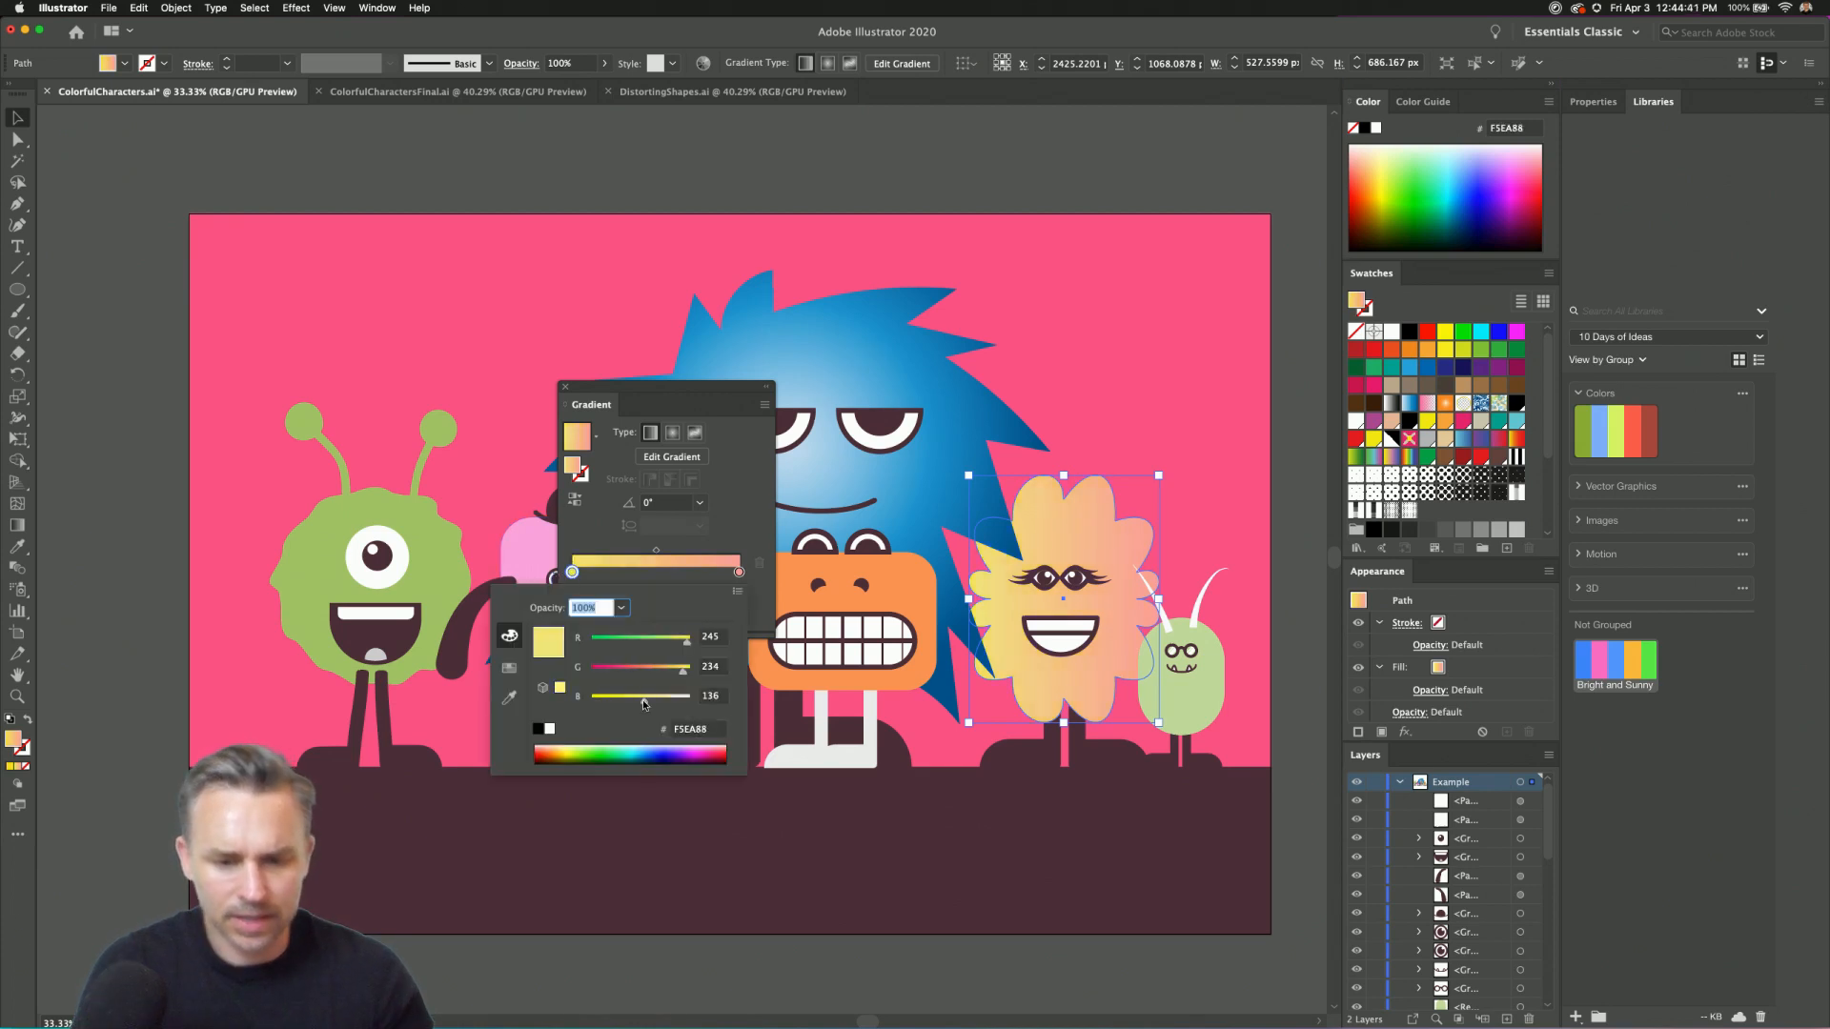
click(702, 533)
Make the fluffy character's gradient radial and move the Gradient panel clear of the characters.
click(671, 433)
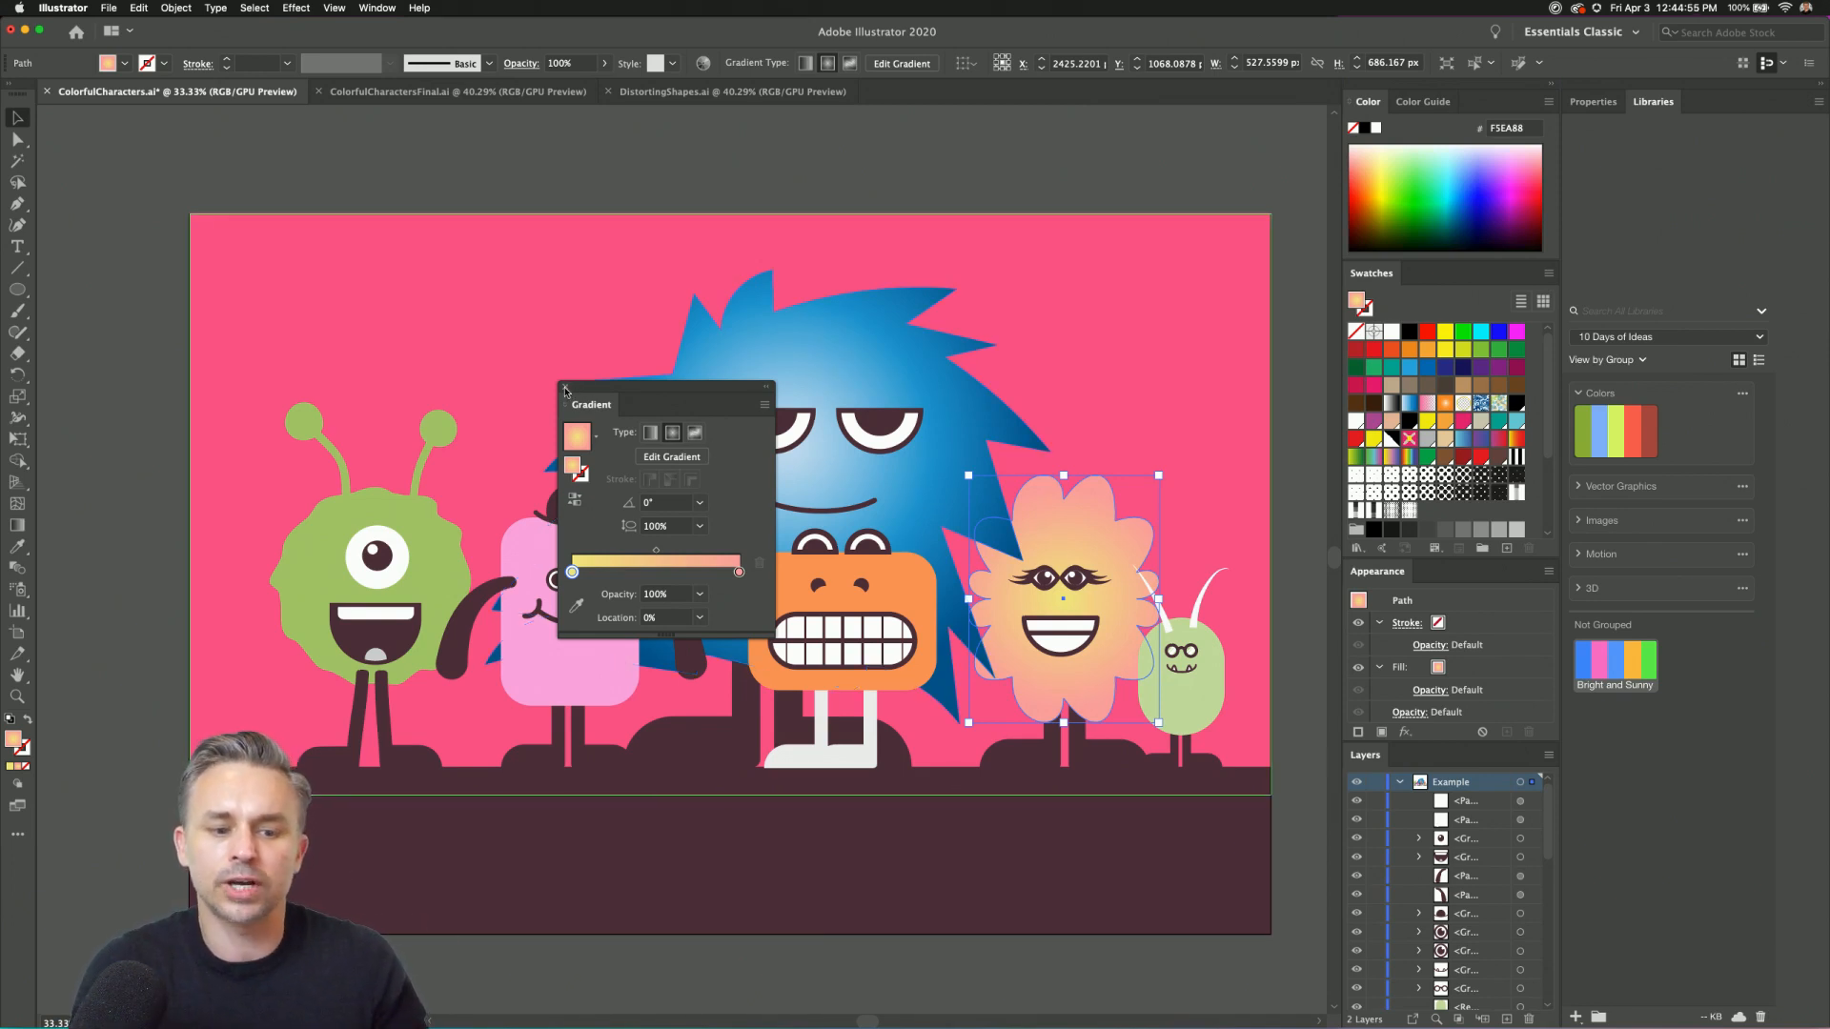
drag(657, 411, 1355, 313)
click(940, 152)
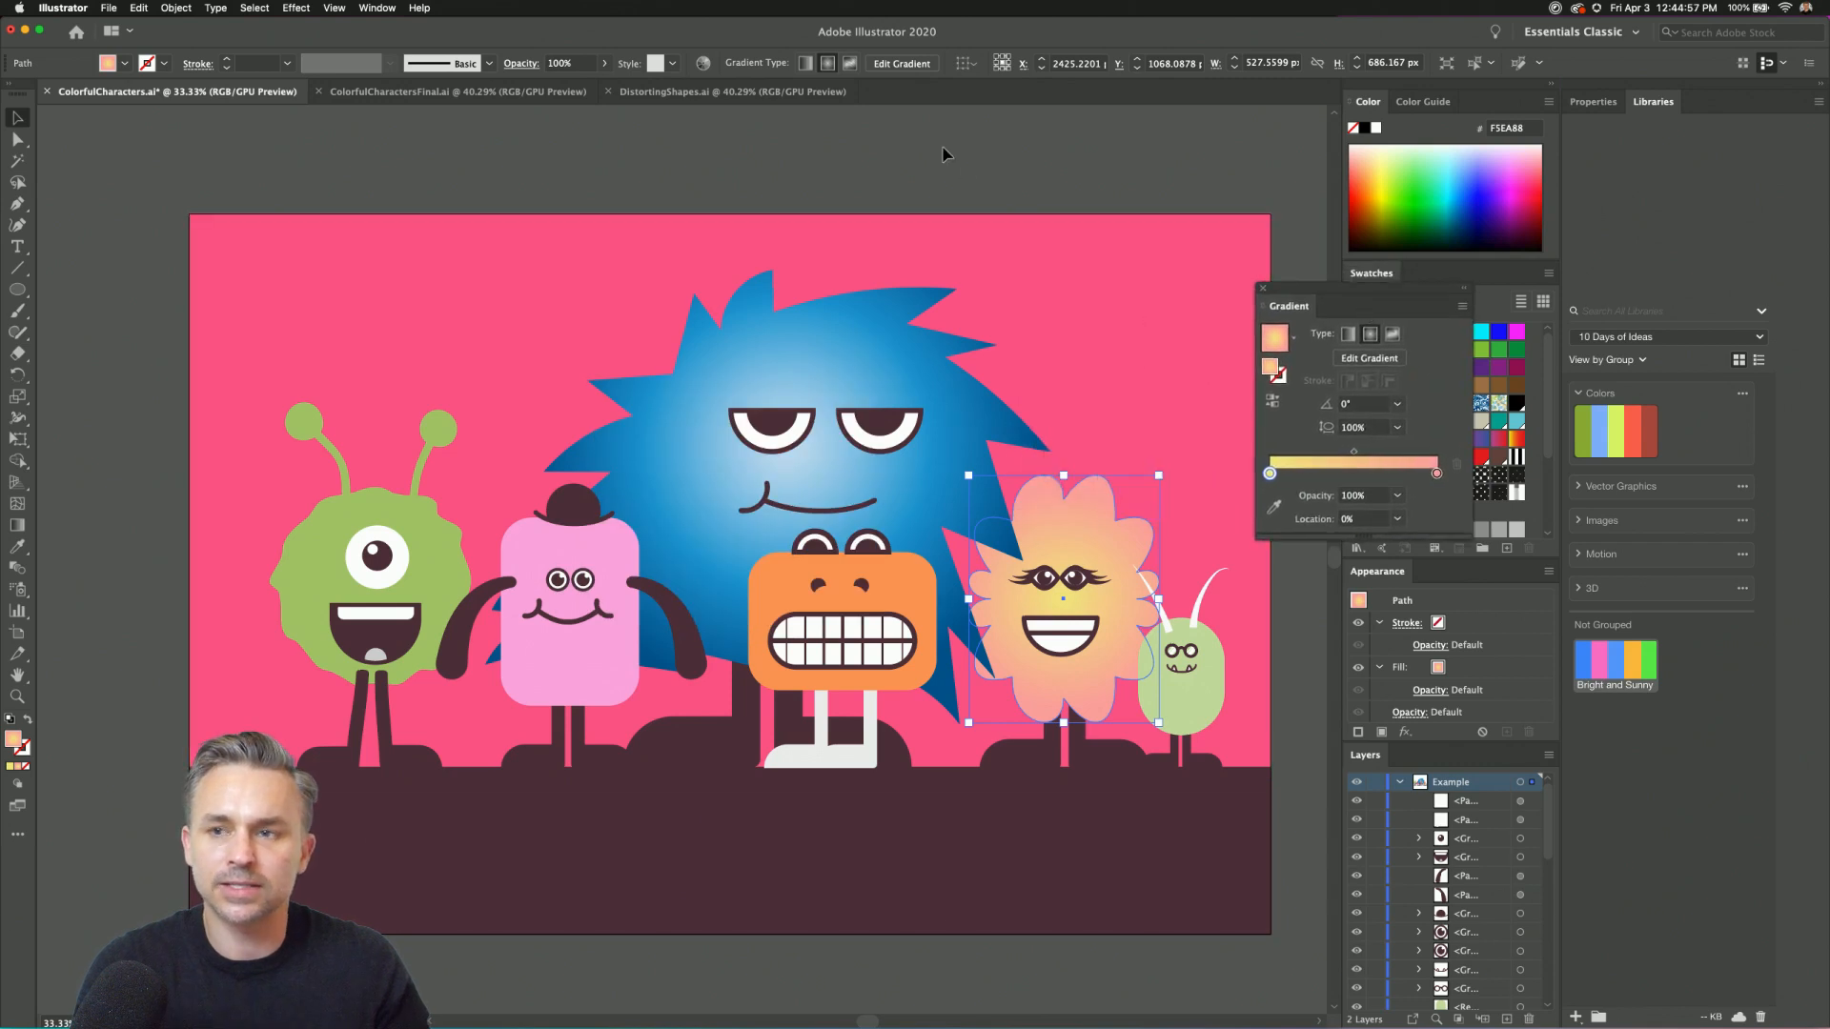
click(320, 602)
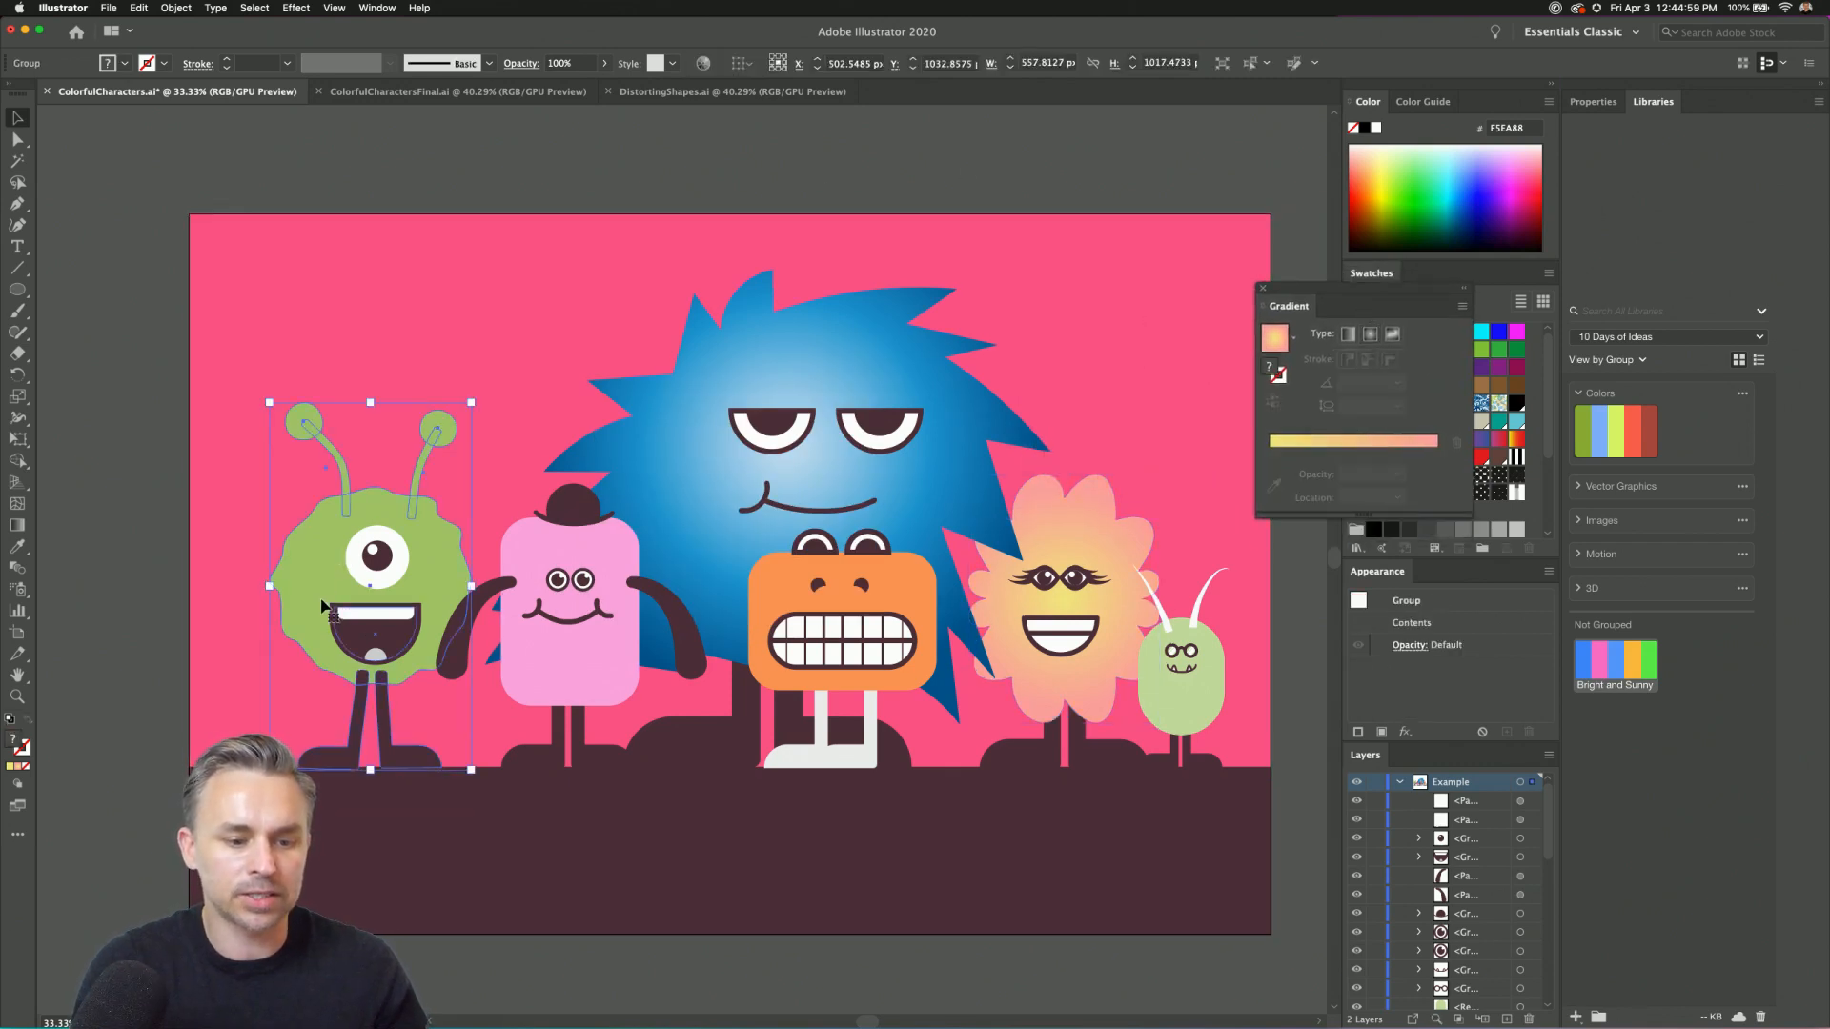
drag(320, 602, 288, 403)
key(super+z)
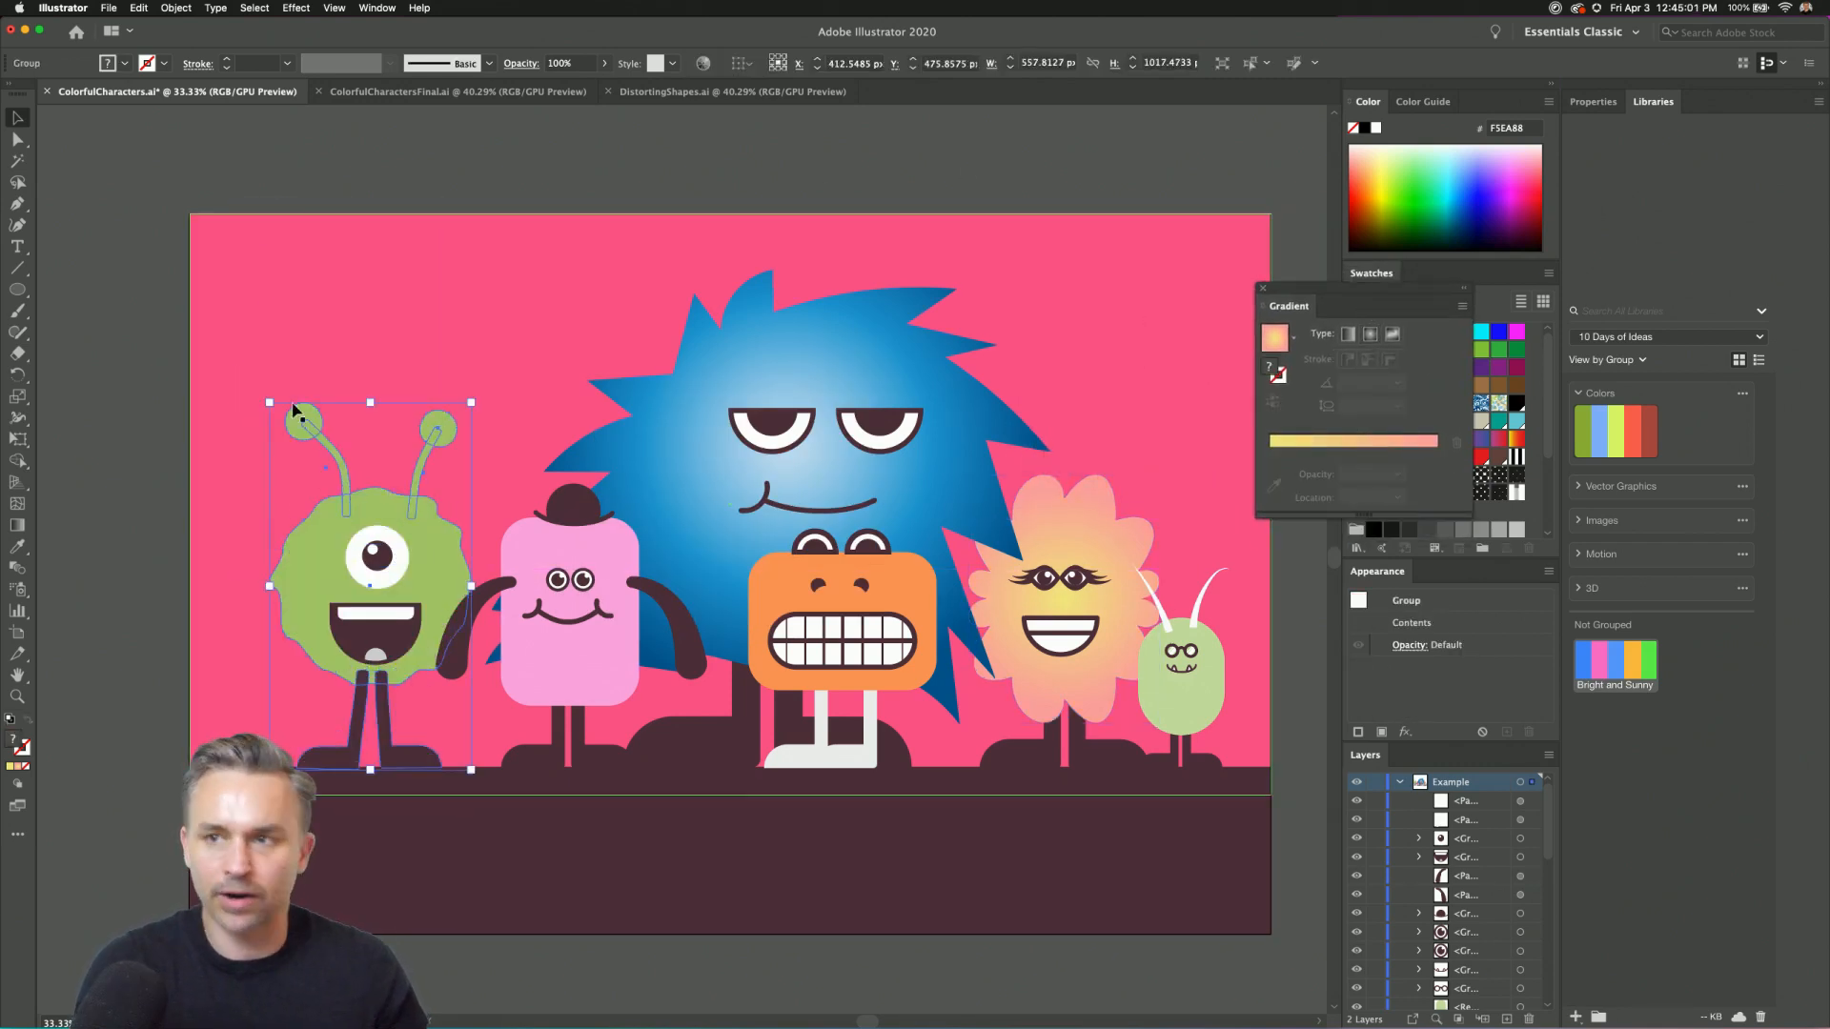
click(138, 7)
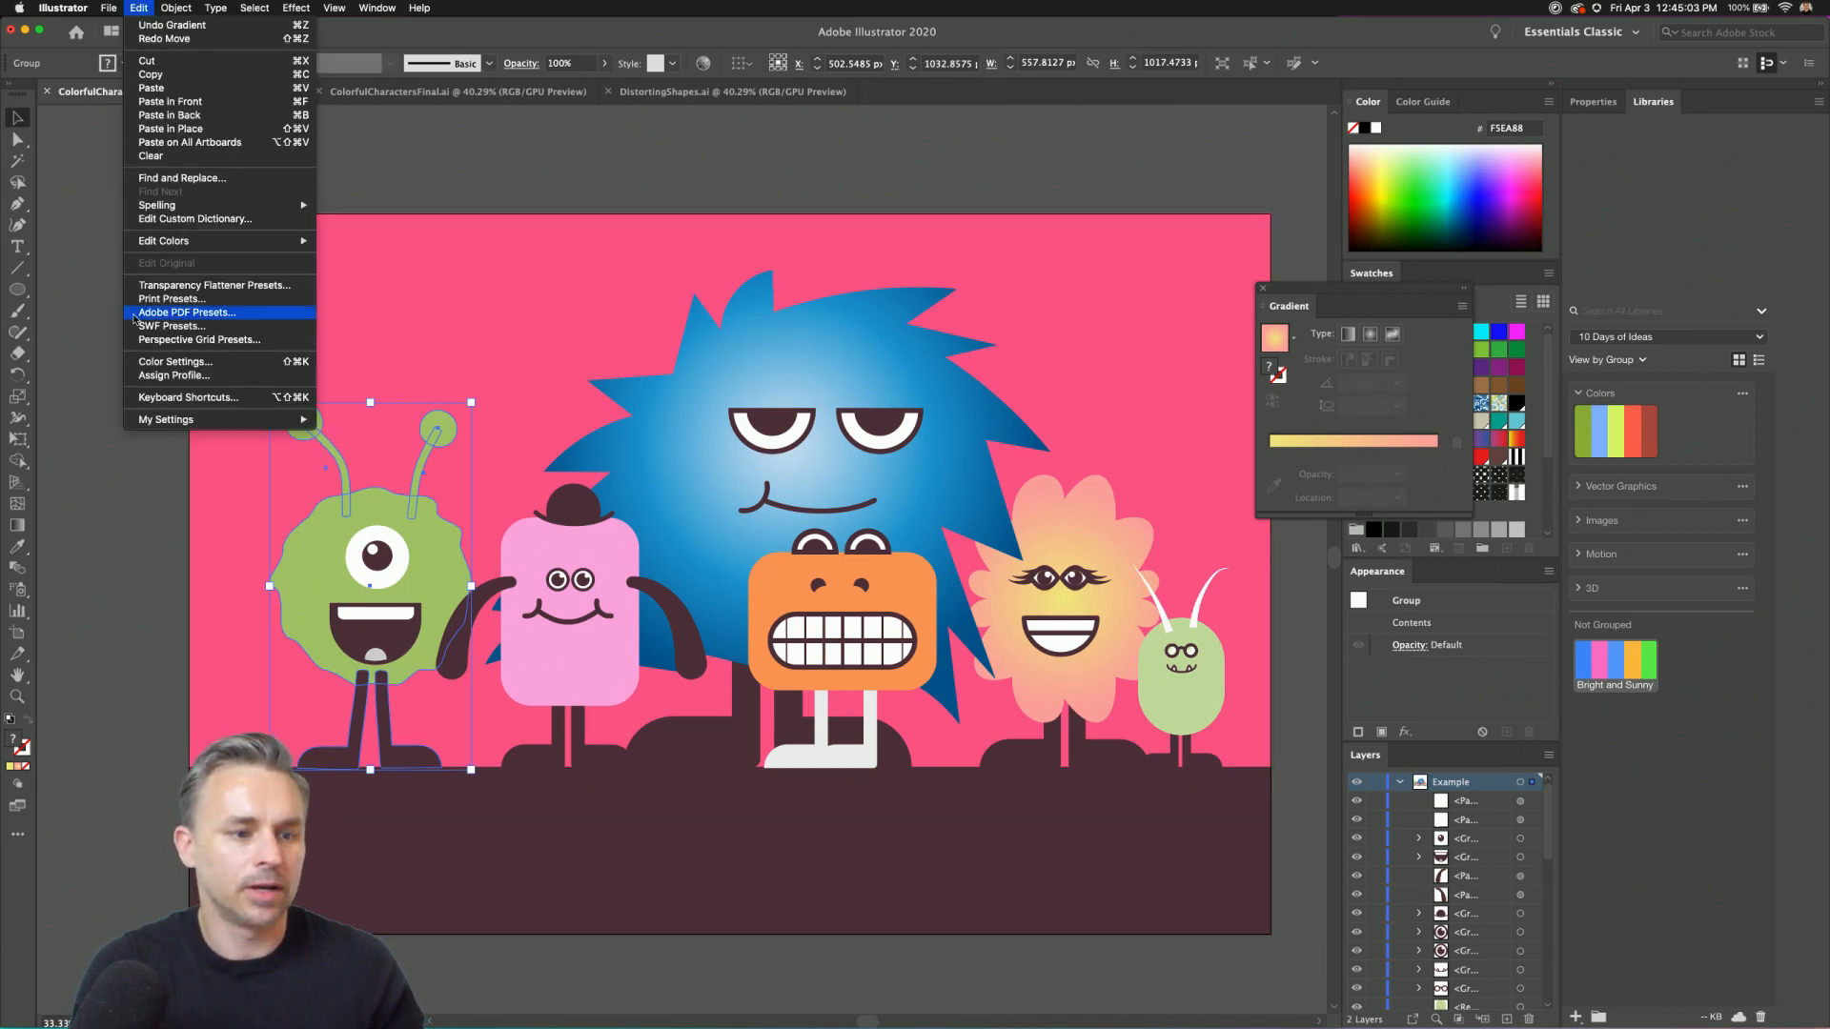
mouse_move(164, 243)
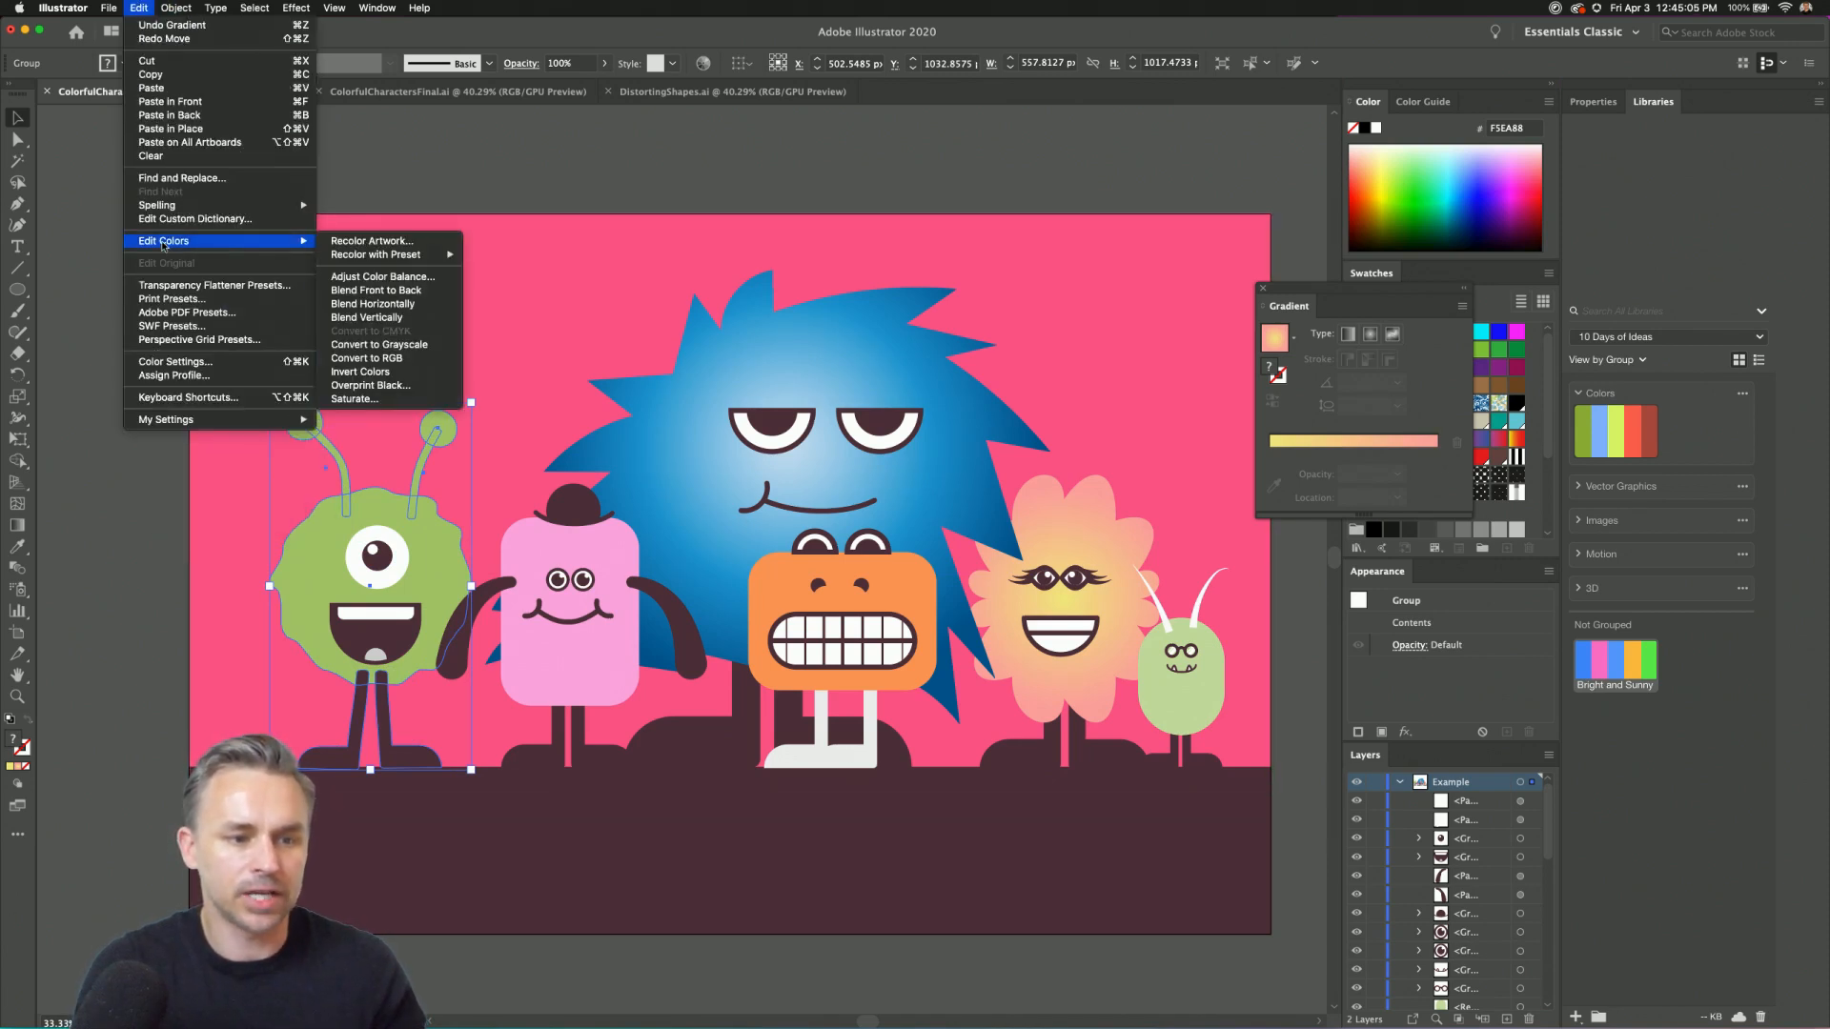
click(1053, 146)
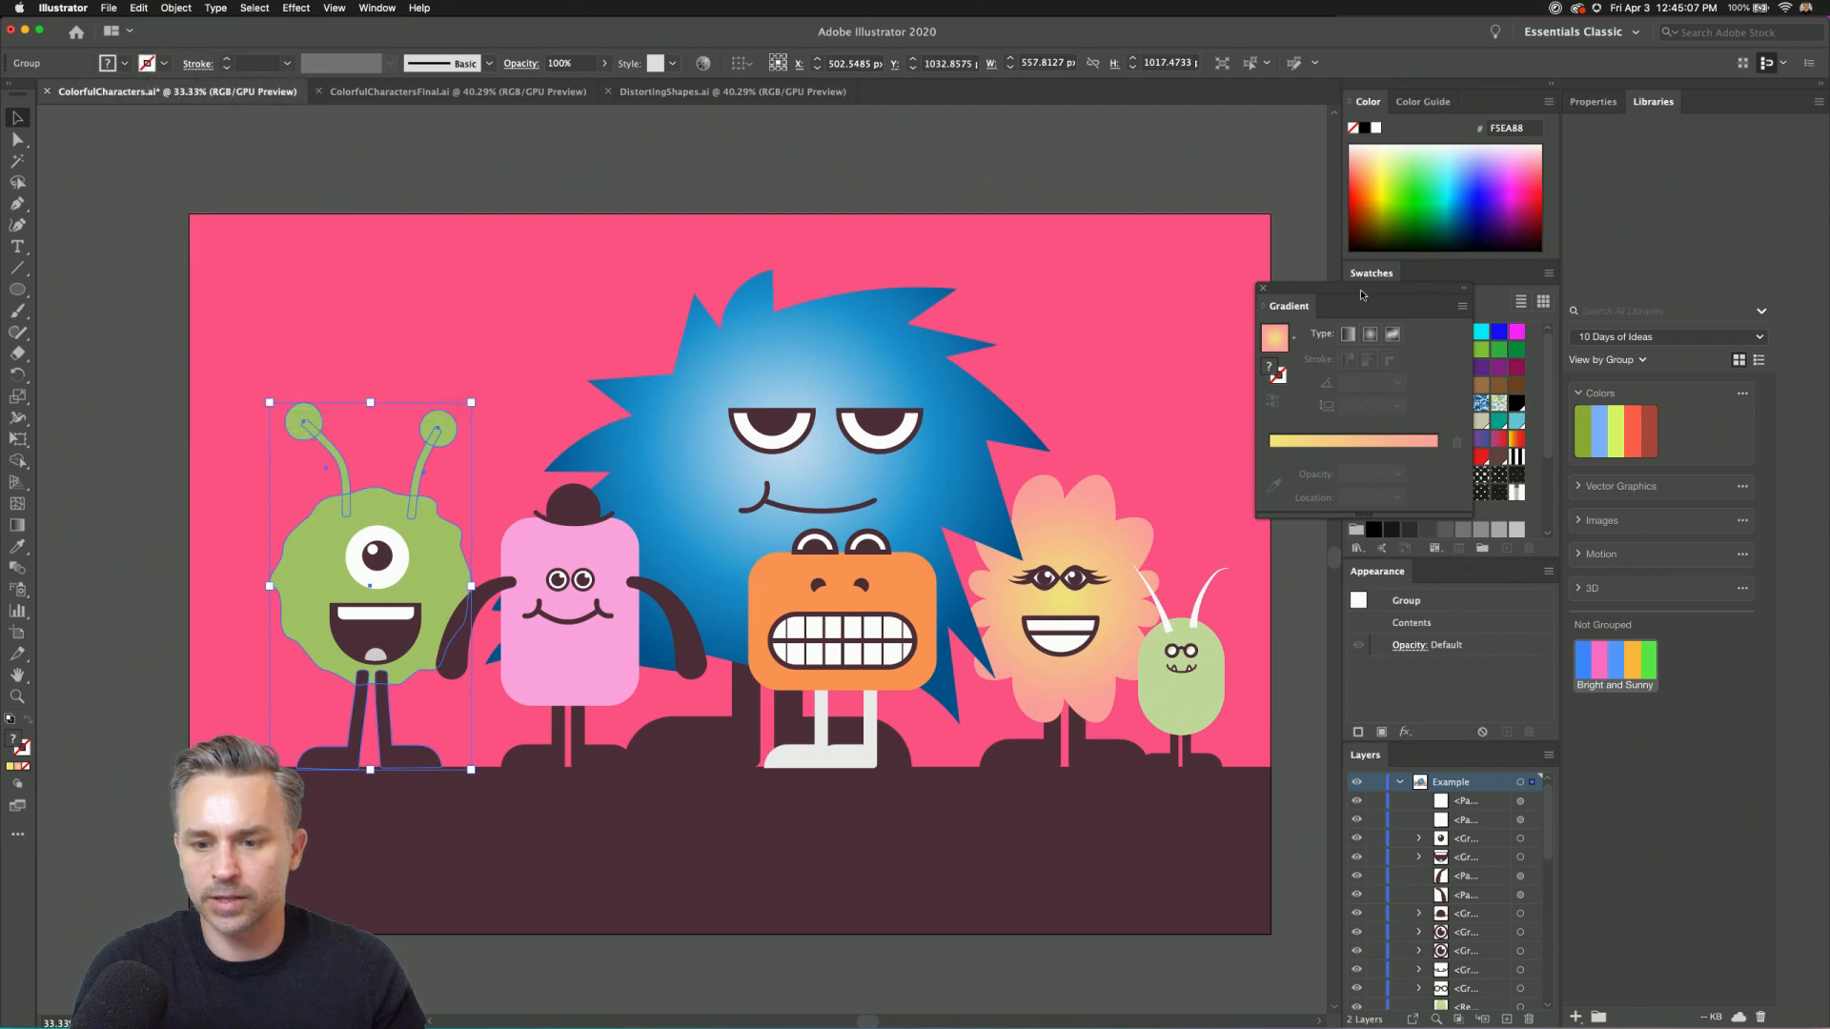
Collapse the Example layer and transfer all of the artwork to the background layer, keeping it in place.
drag(1363, 301, 1145, 282)
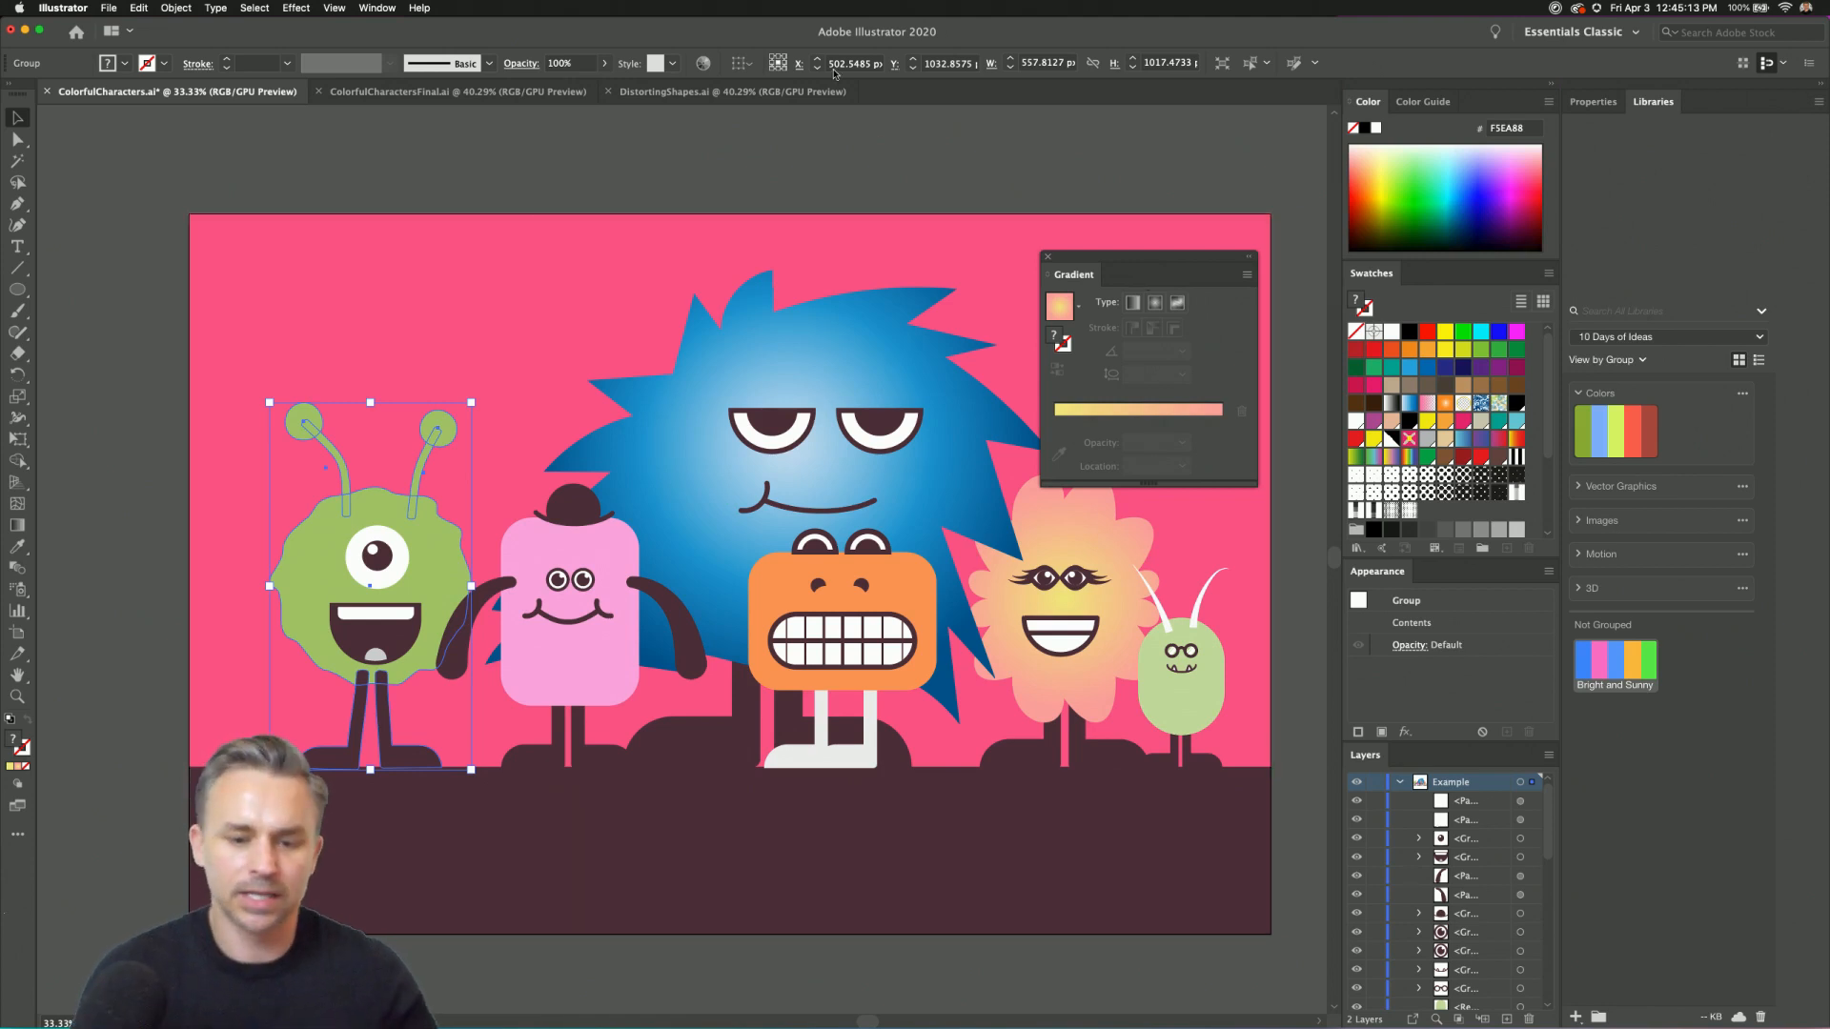
click(512, 562)
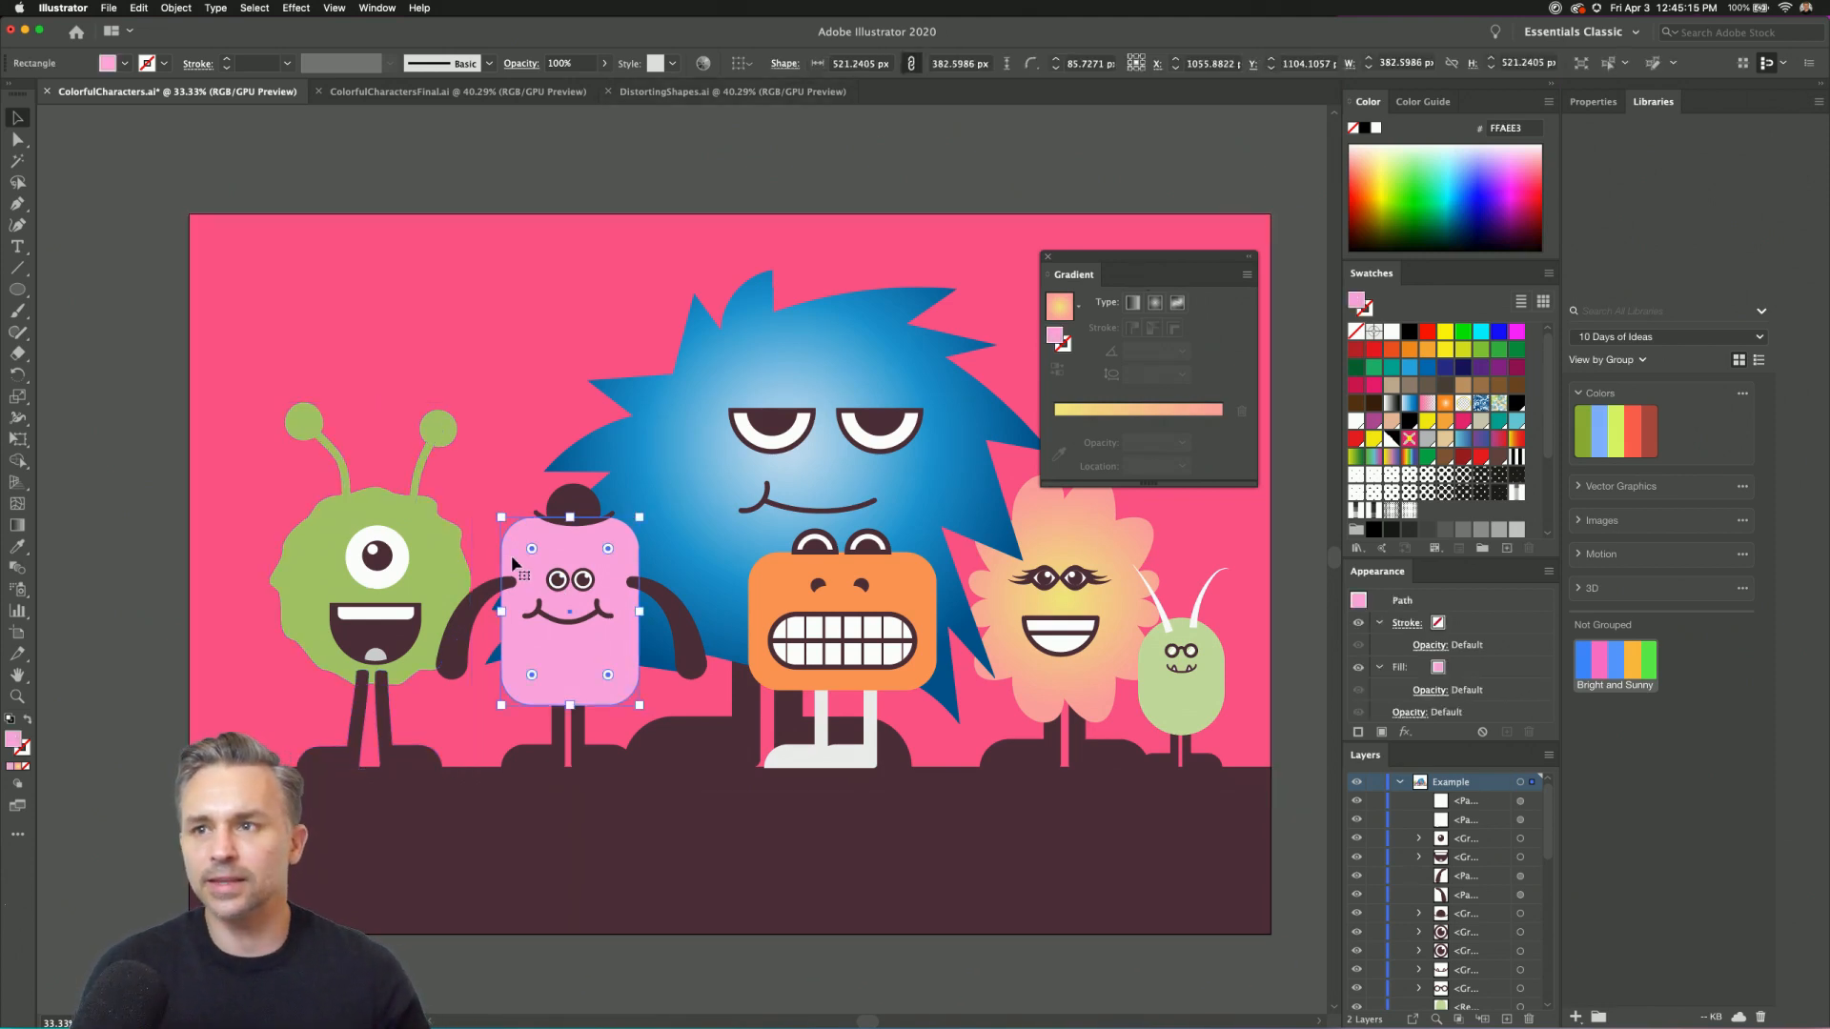
click(1399, 783)
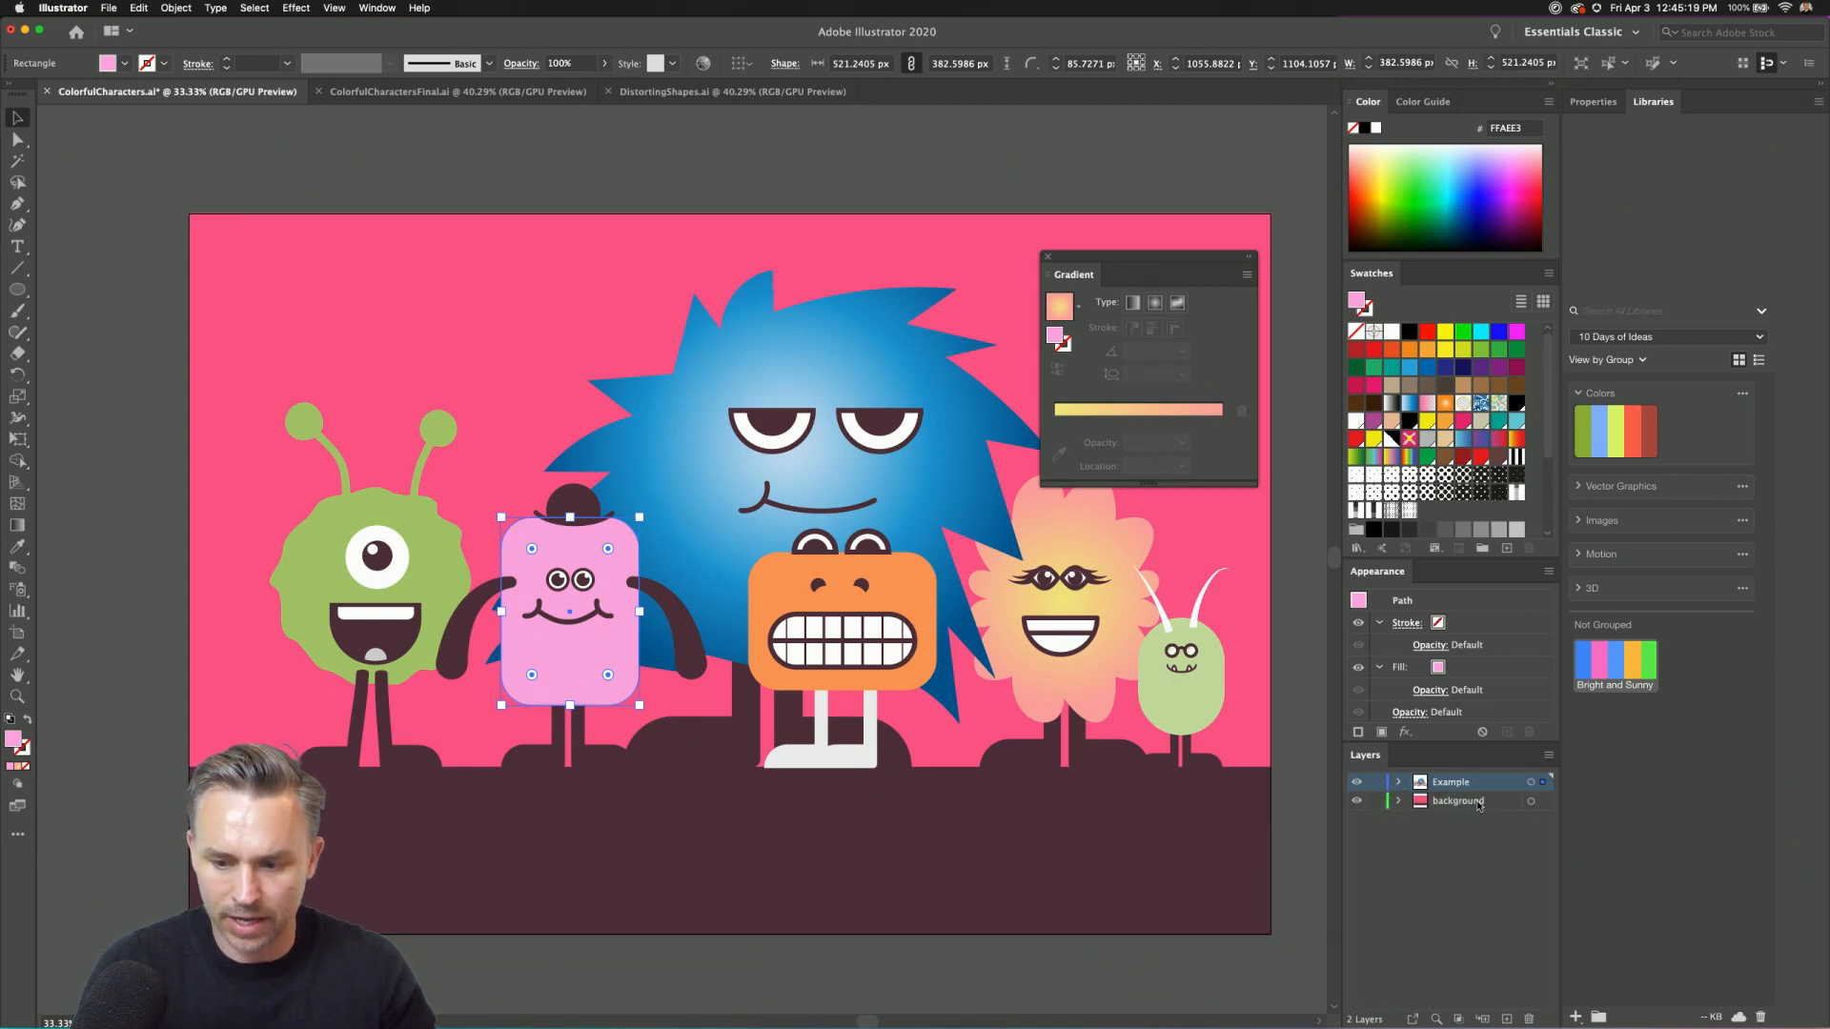
key(super+a)
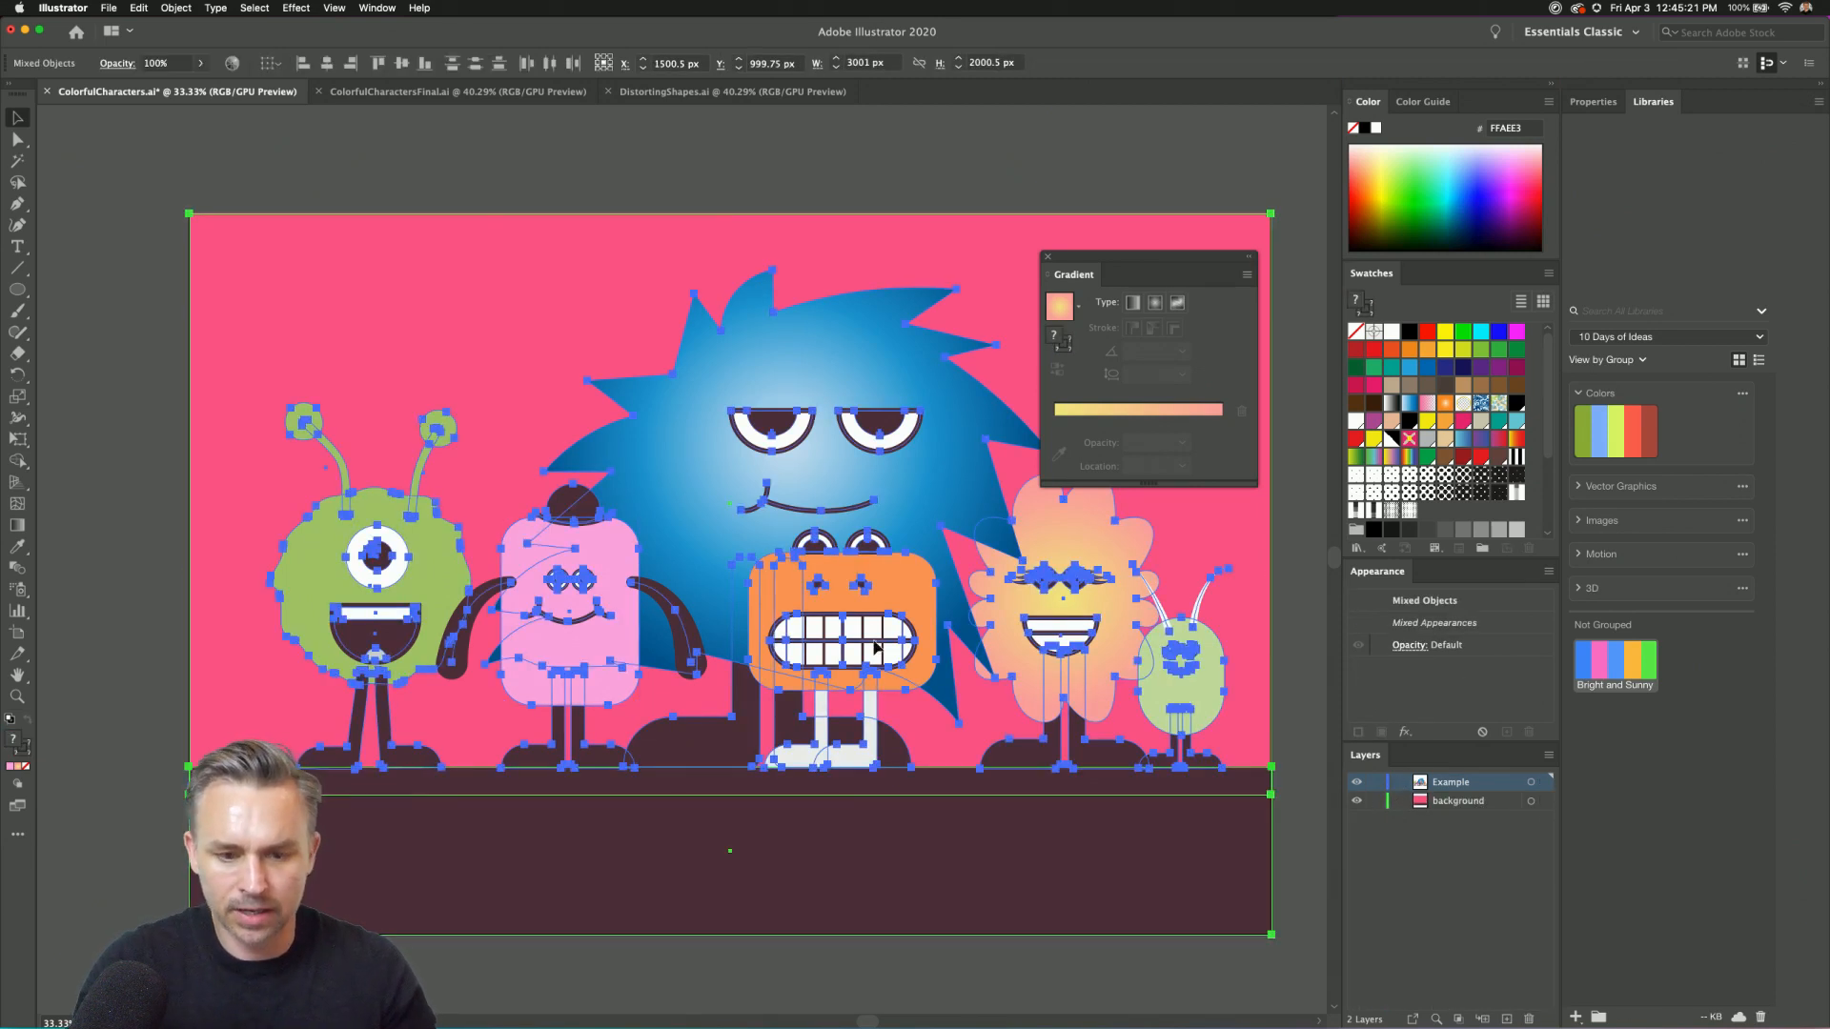
key(Delete)
click(1460, 804)
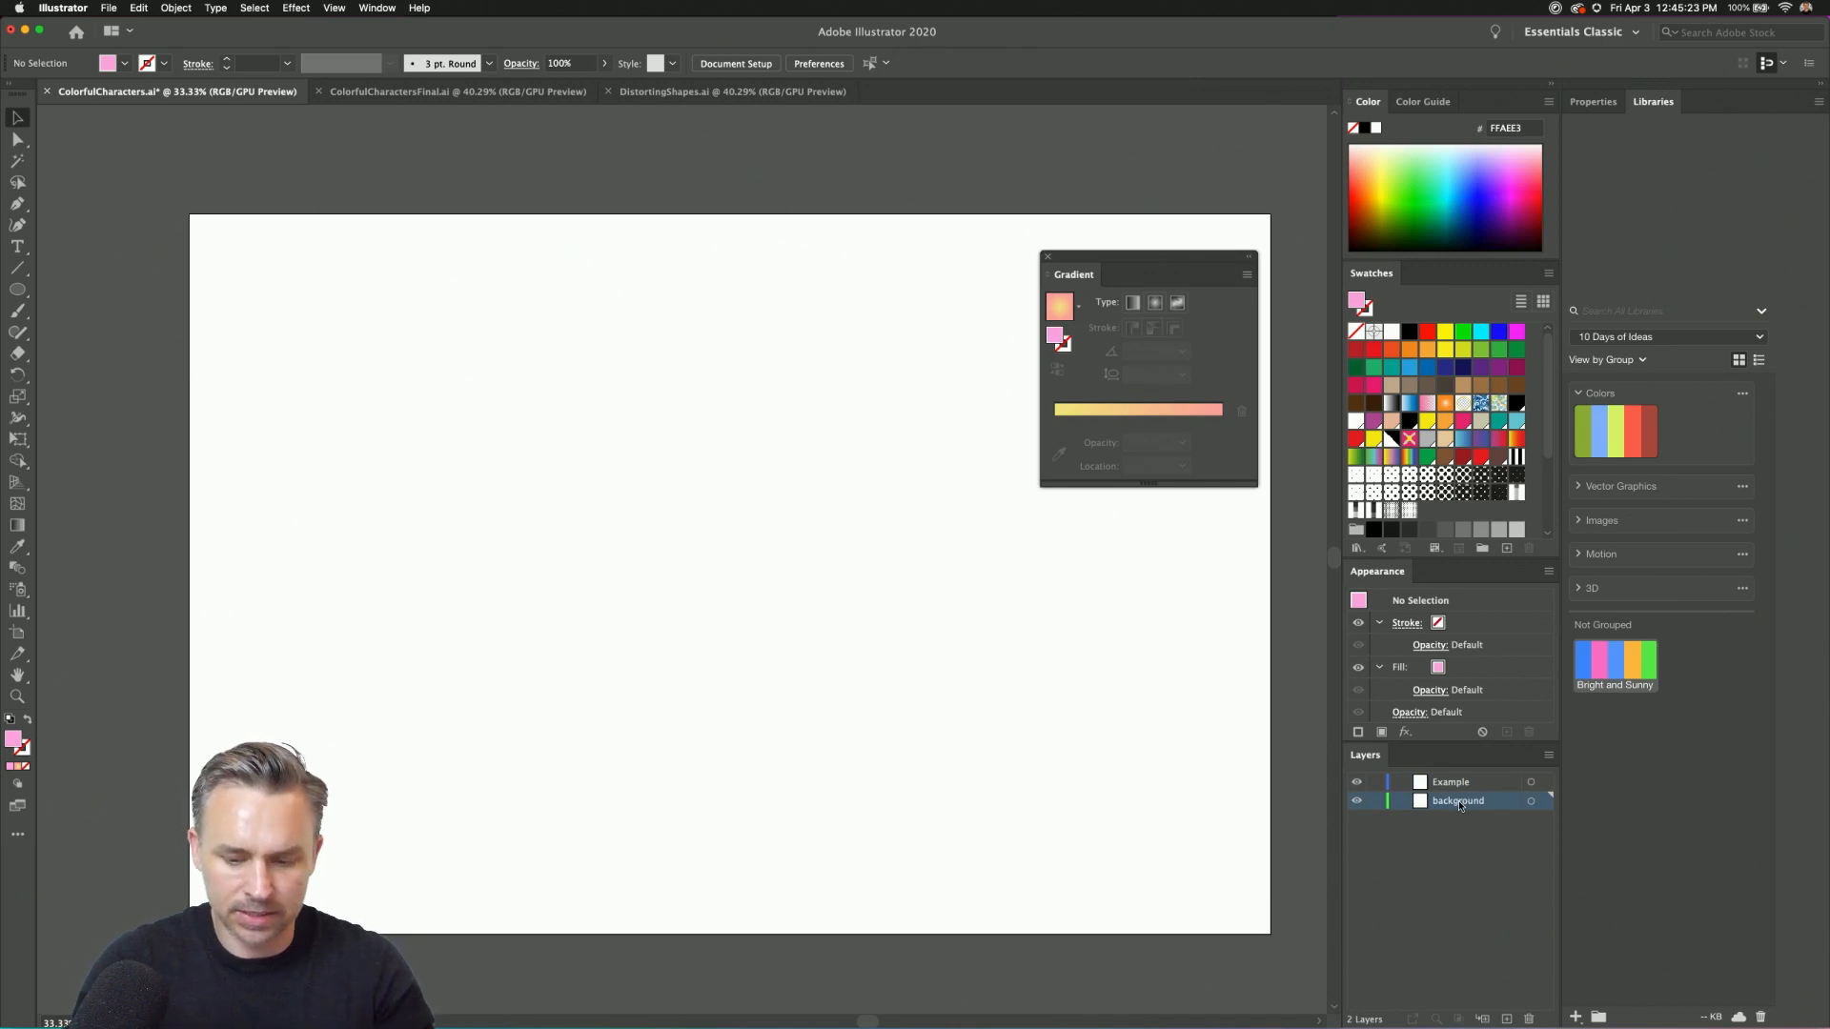
key(super+z)
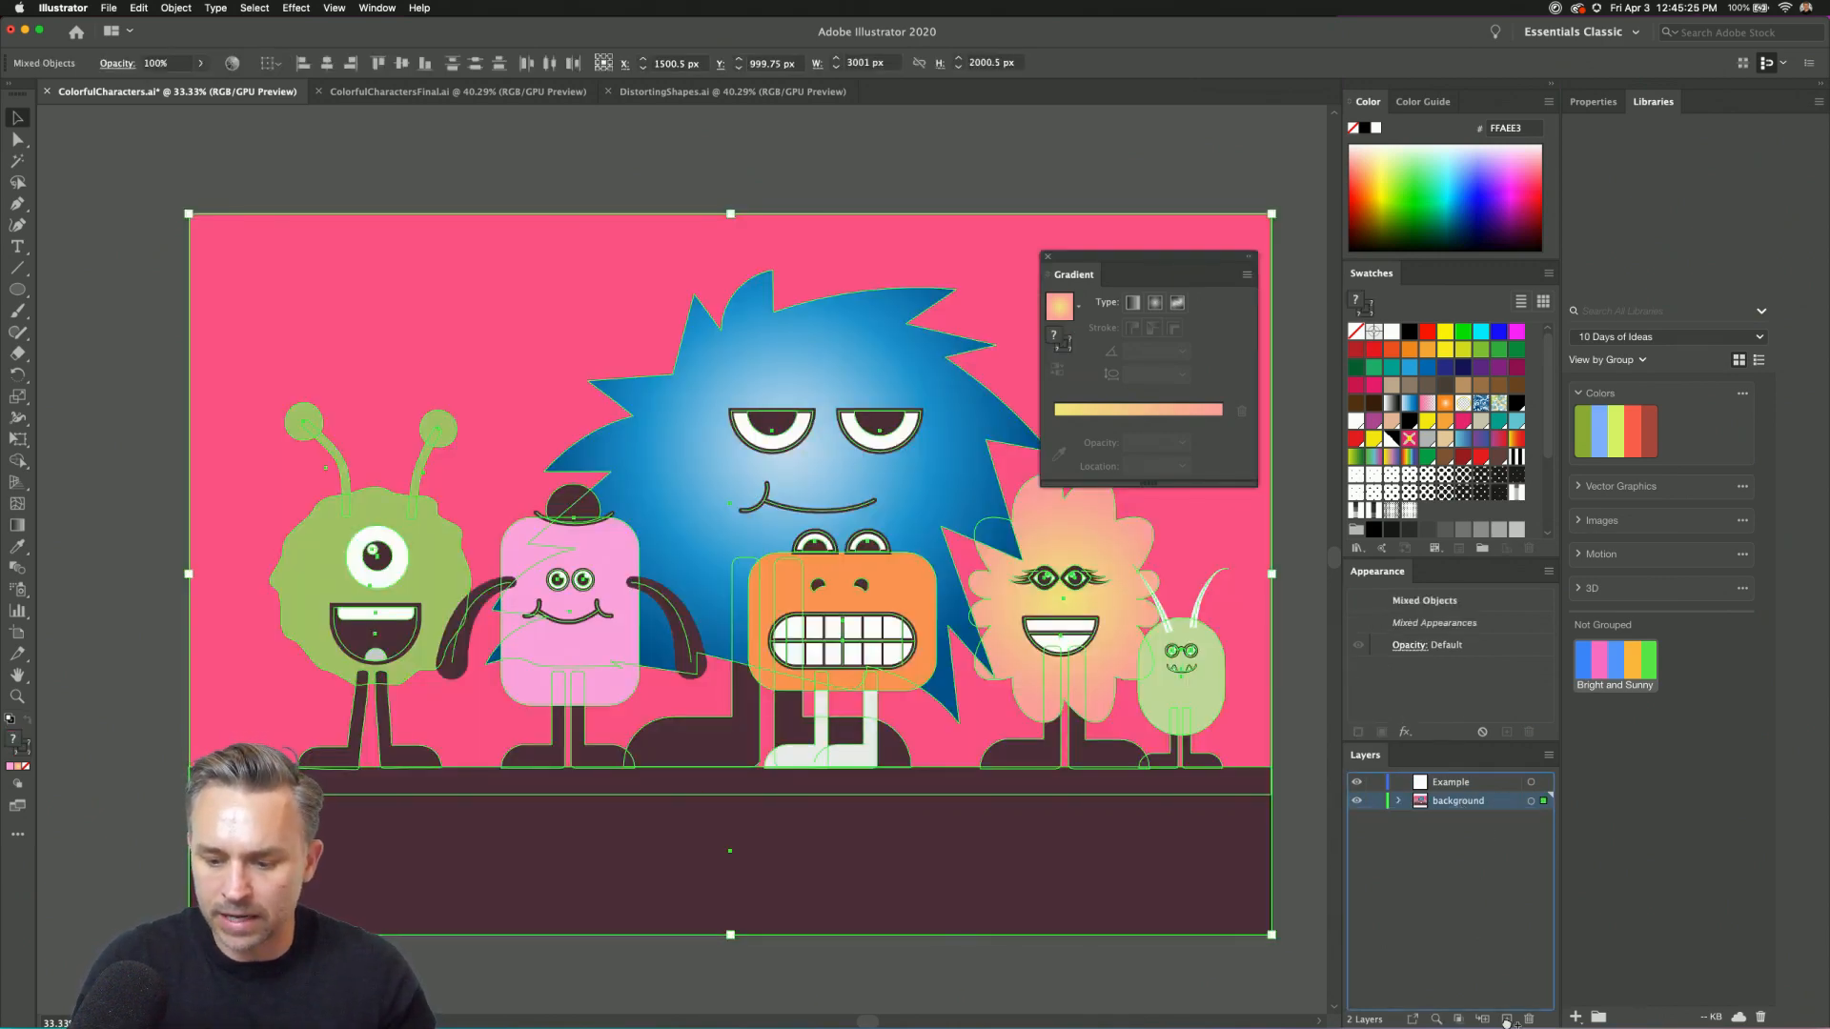
Duplicate the background layer and rename the lower one Colorized.
drag(1507, 1022, 1507, 1019)
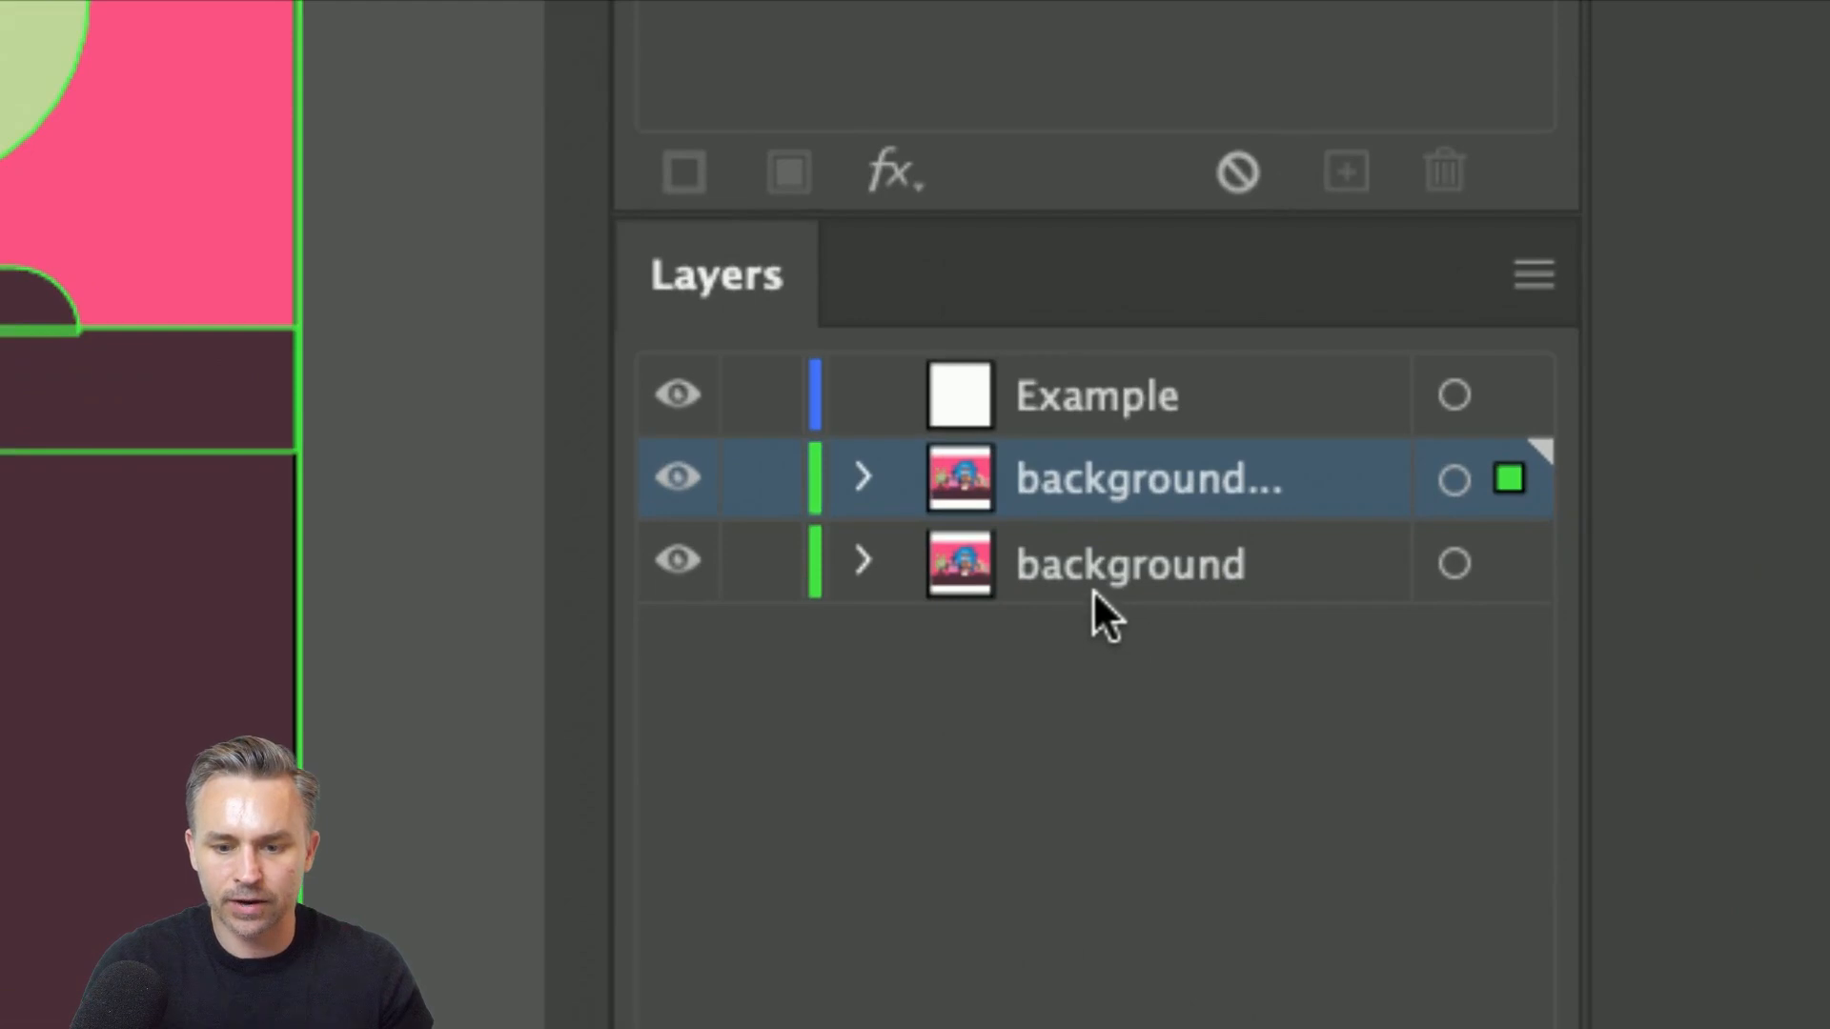
double_click(1095, 563)
text(Flat)
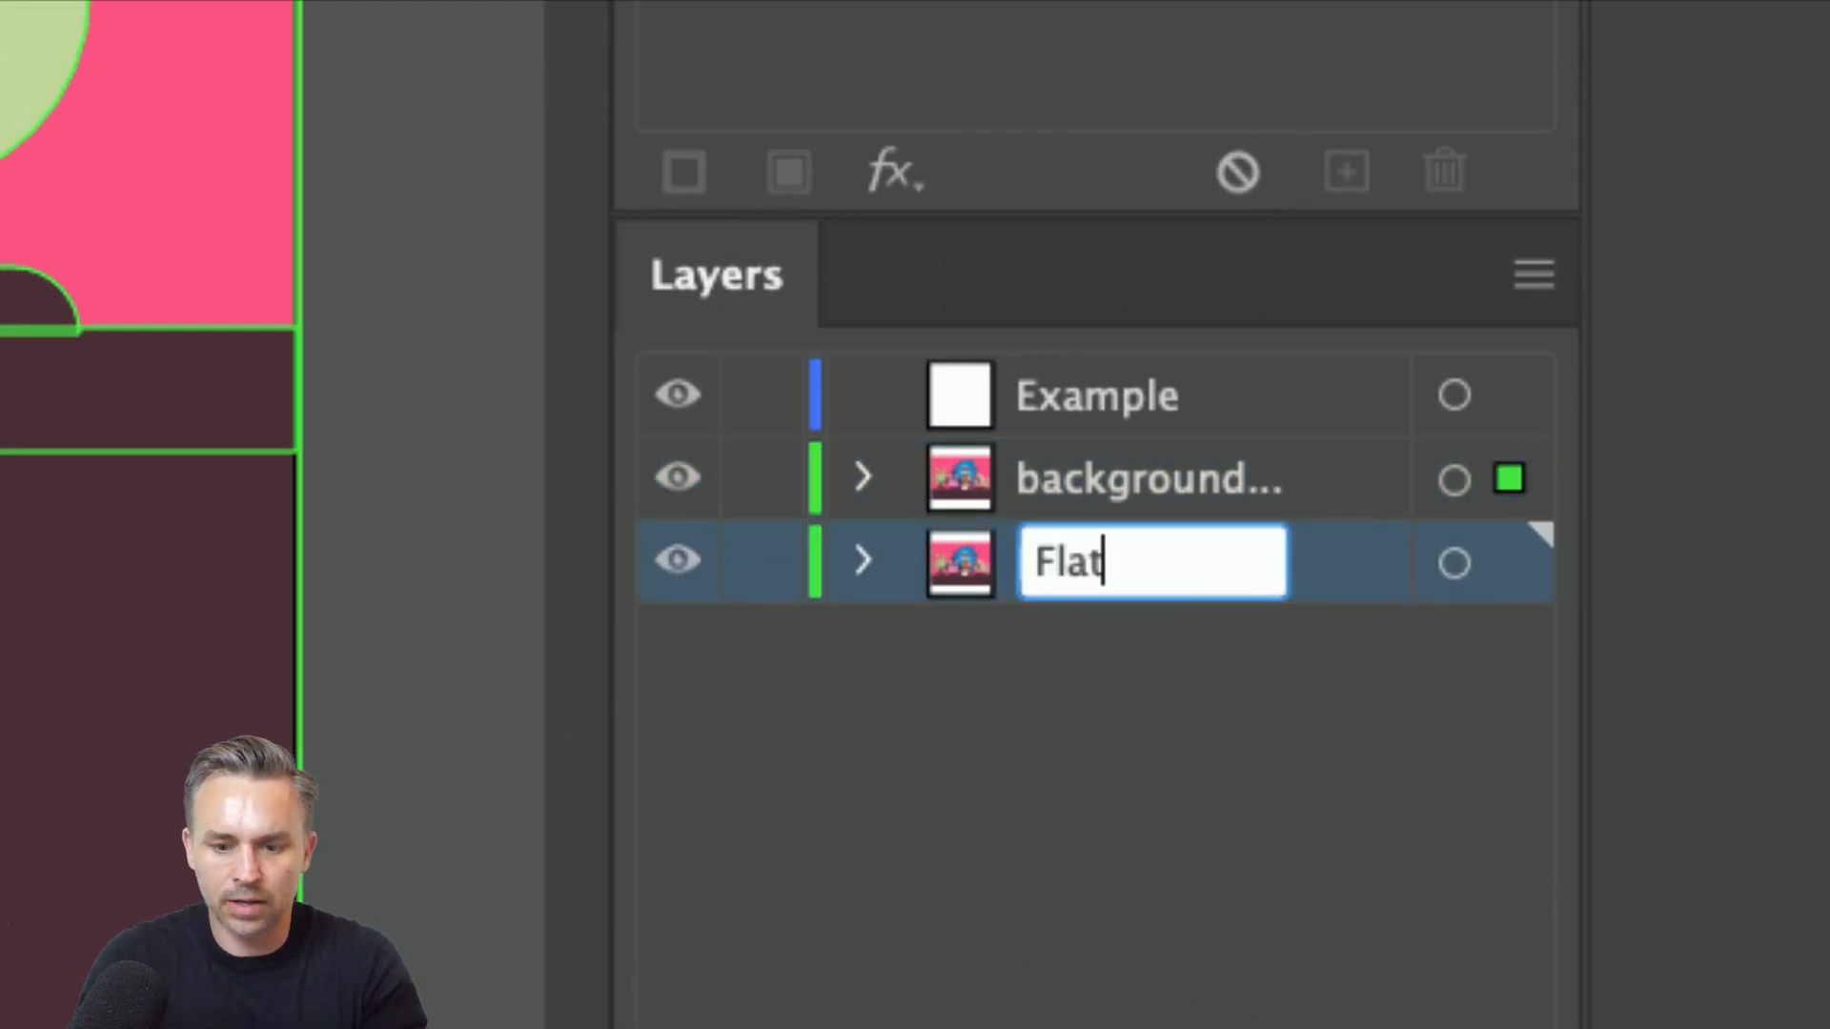
key(BackSpace)
key(BackSpace)
key(BackSpace)
key(BackSpace)
text(Coloriz)
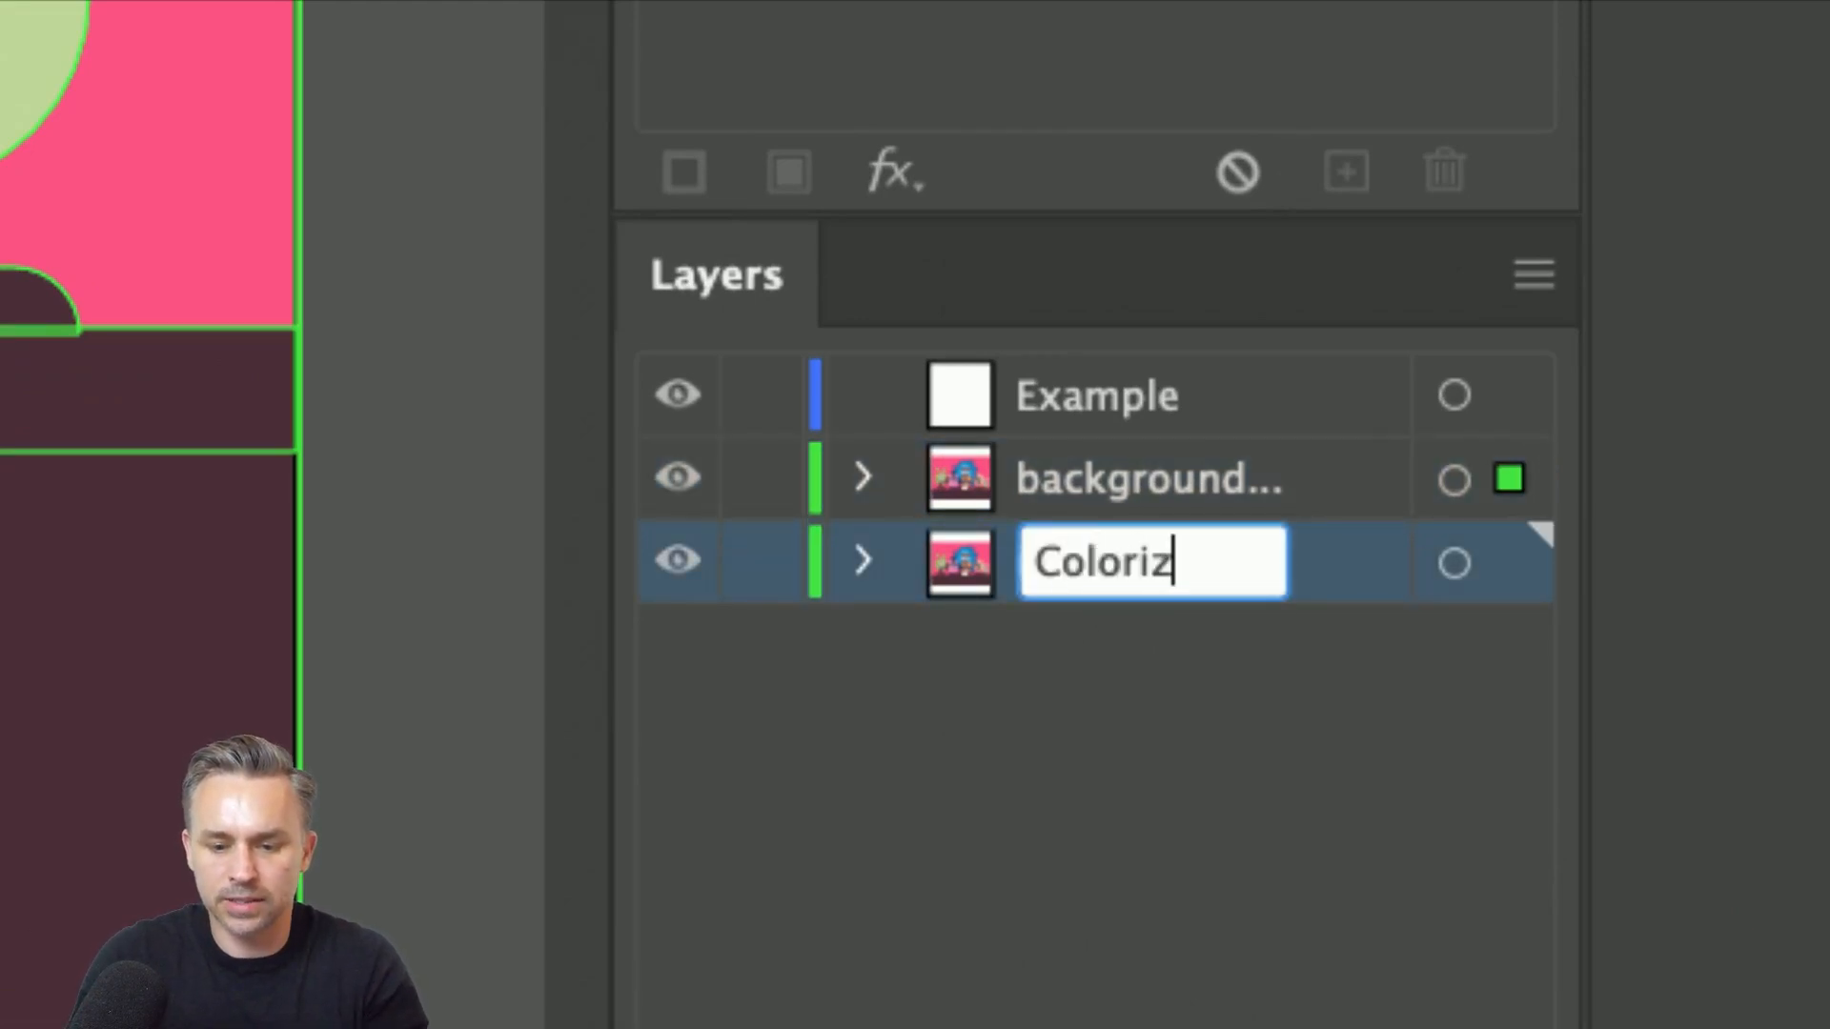
text(ed)
key(Return)
Rename the duplicated layer Patterns, then hide the Colorized layer and deselect the artwork.
double_click(1067, 475)
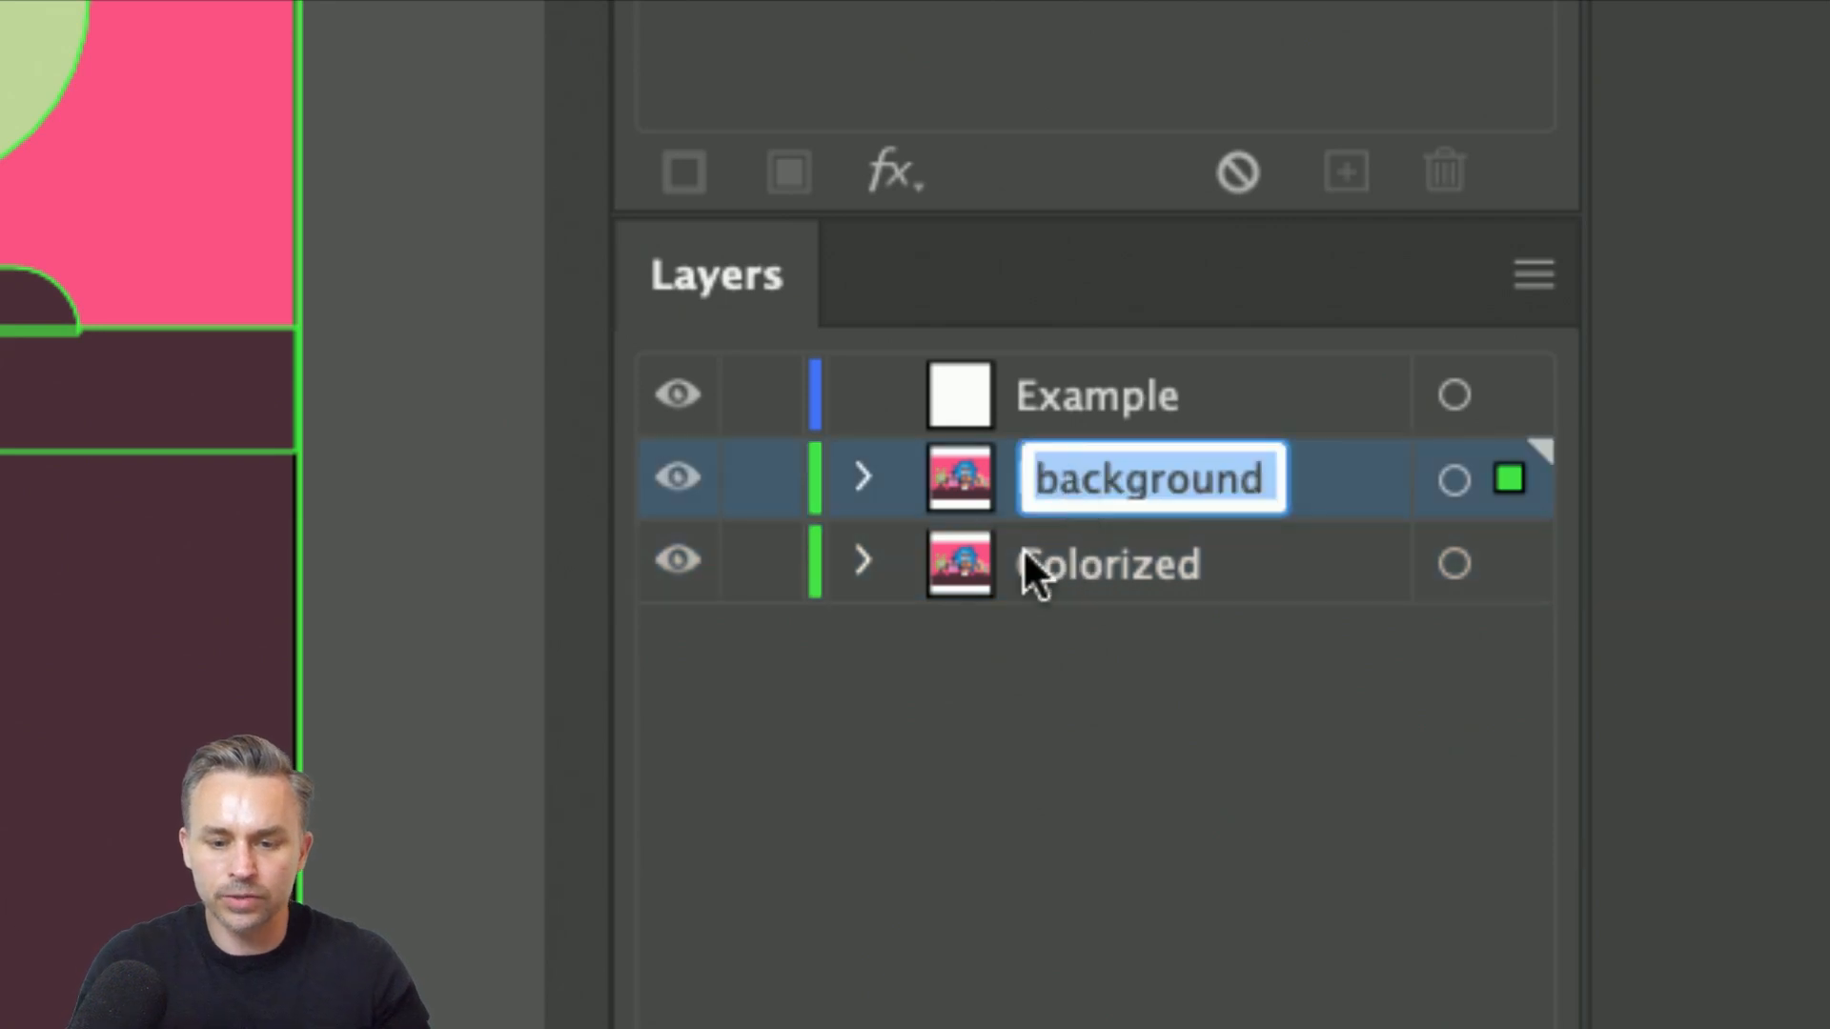
text(Patterns)
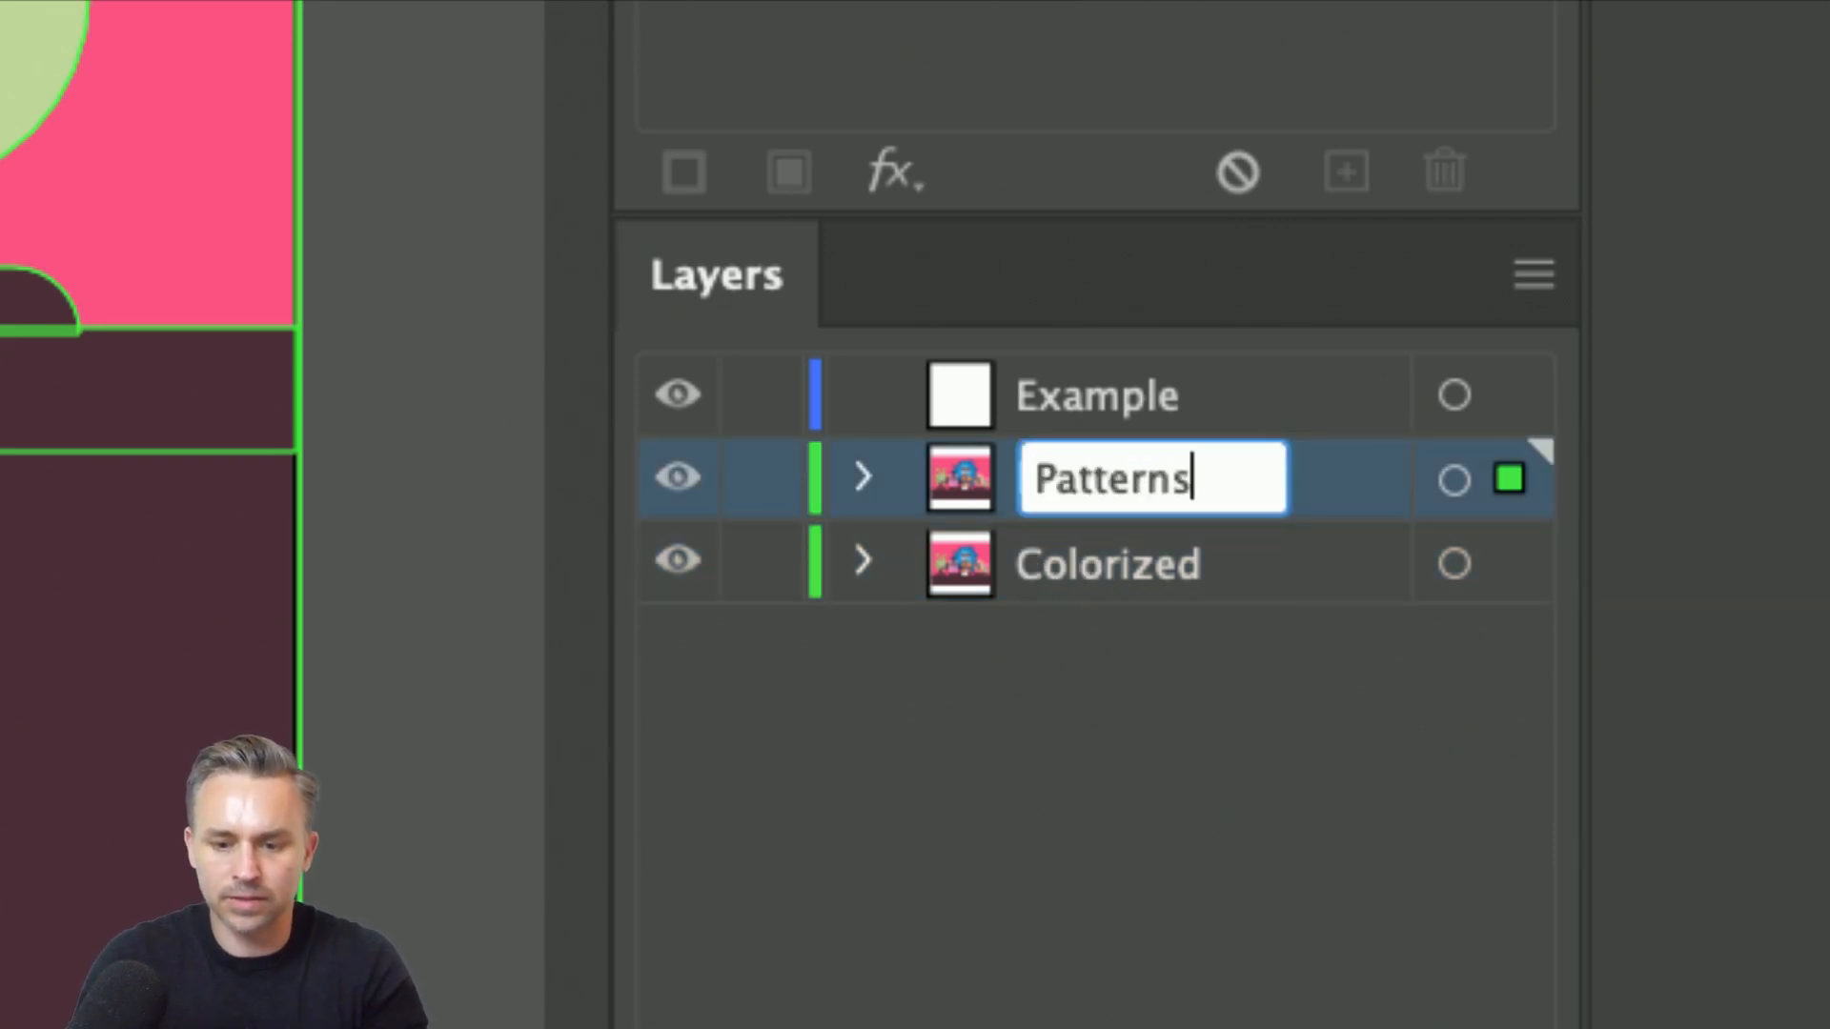
key(Return)
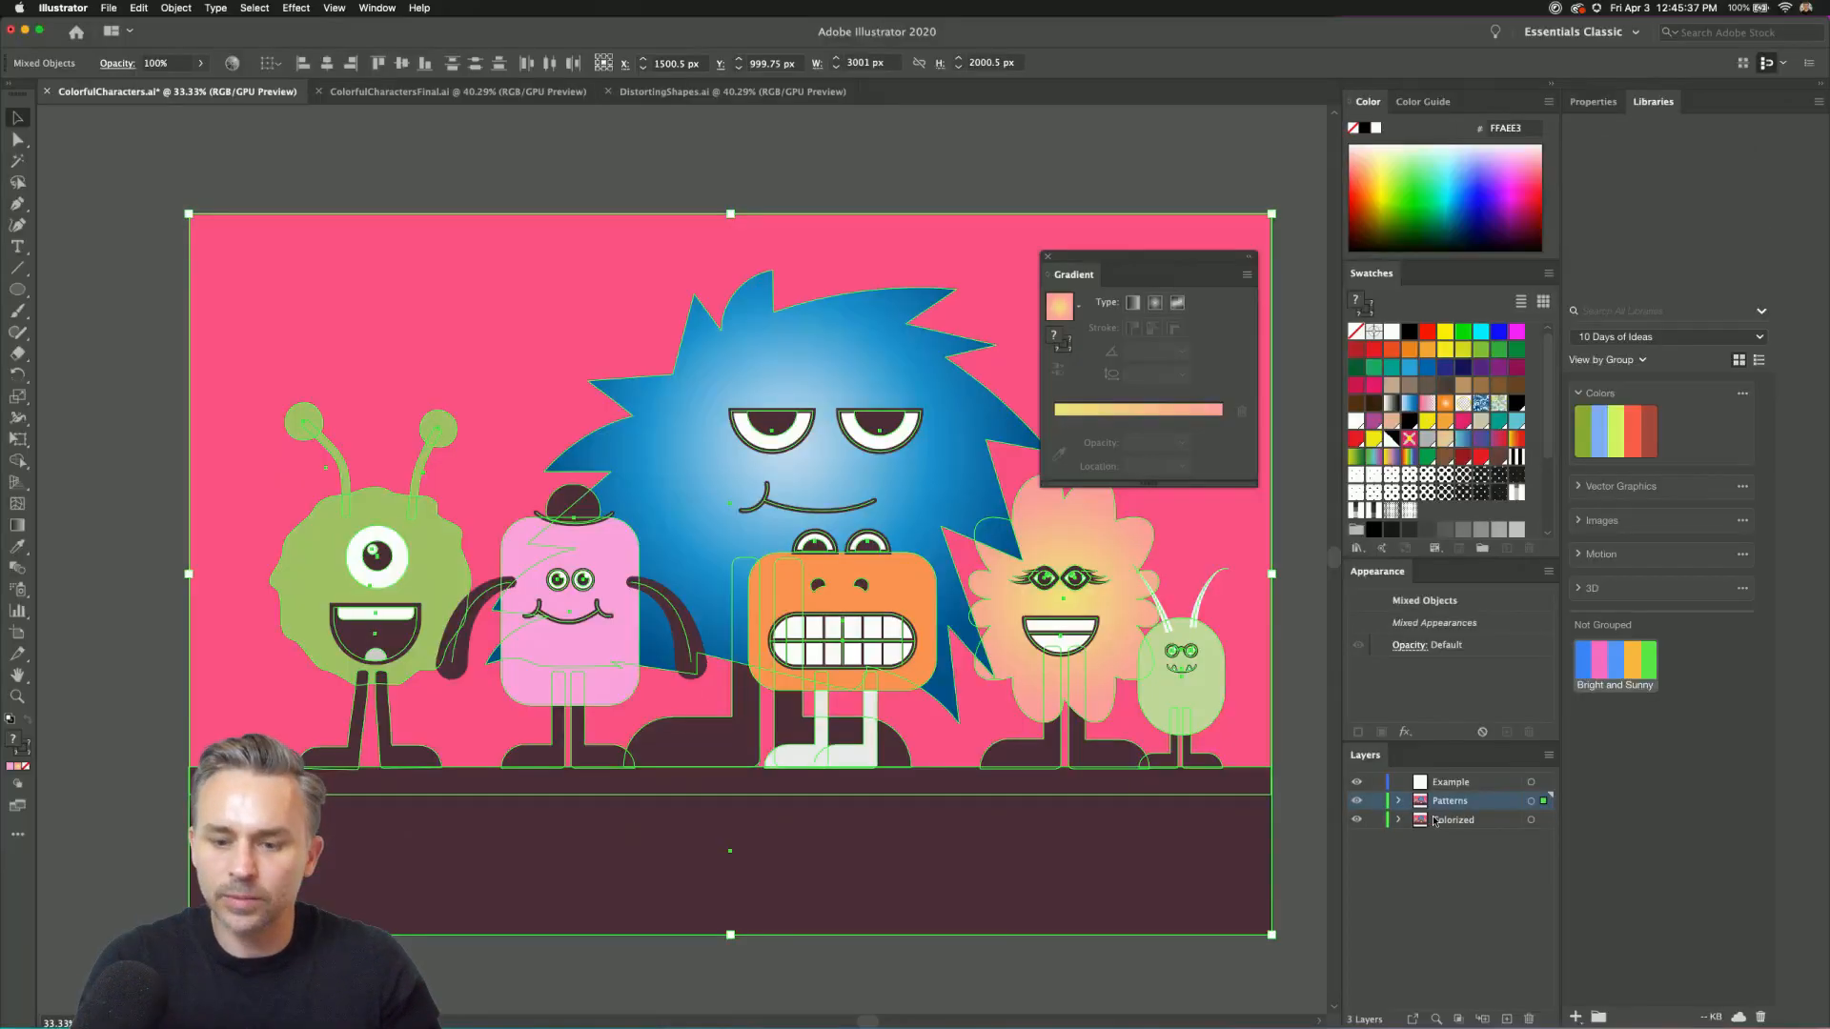
click(692, 186)
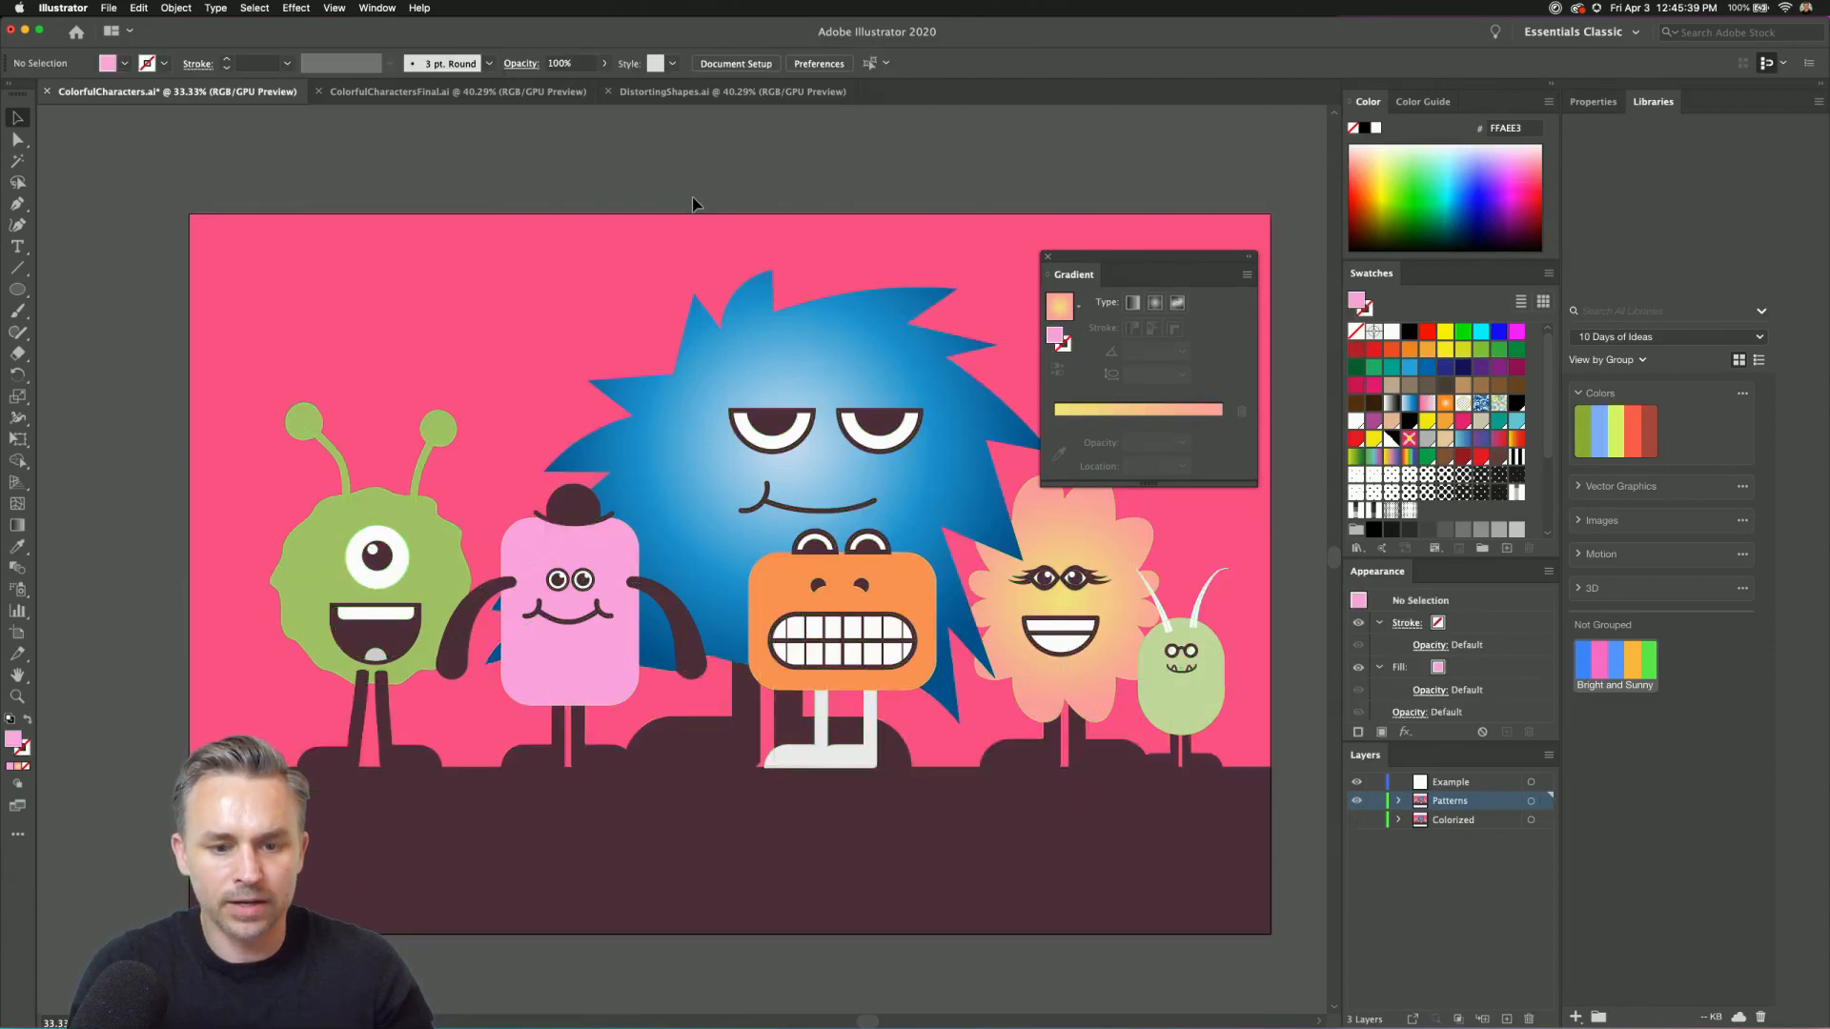
Select the body inside the blue furry character's group, try the 6 dpi 50% pattern as its fill, and undo it.
click(839, 345)
double_click(839, 345)
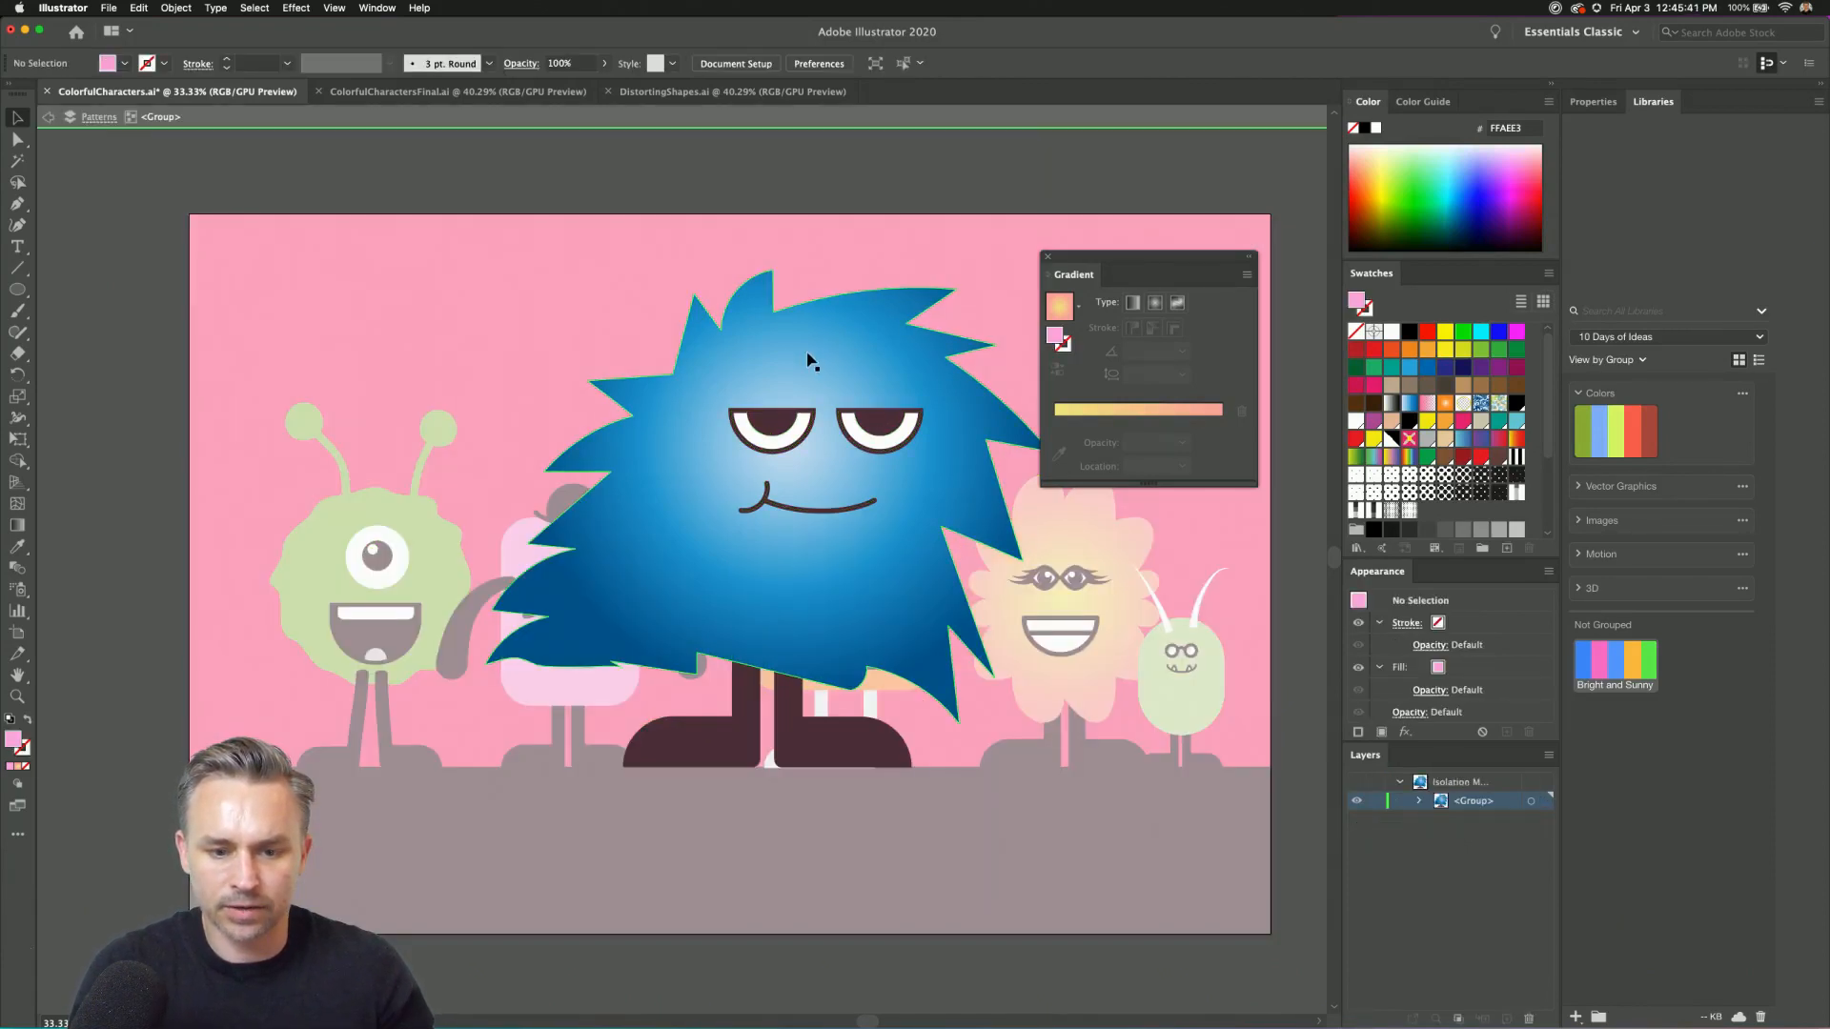
click(842, 347)
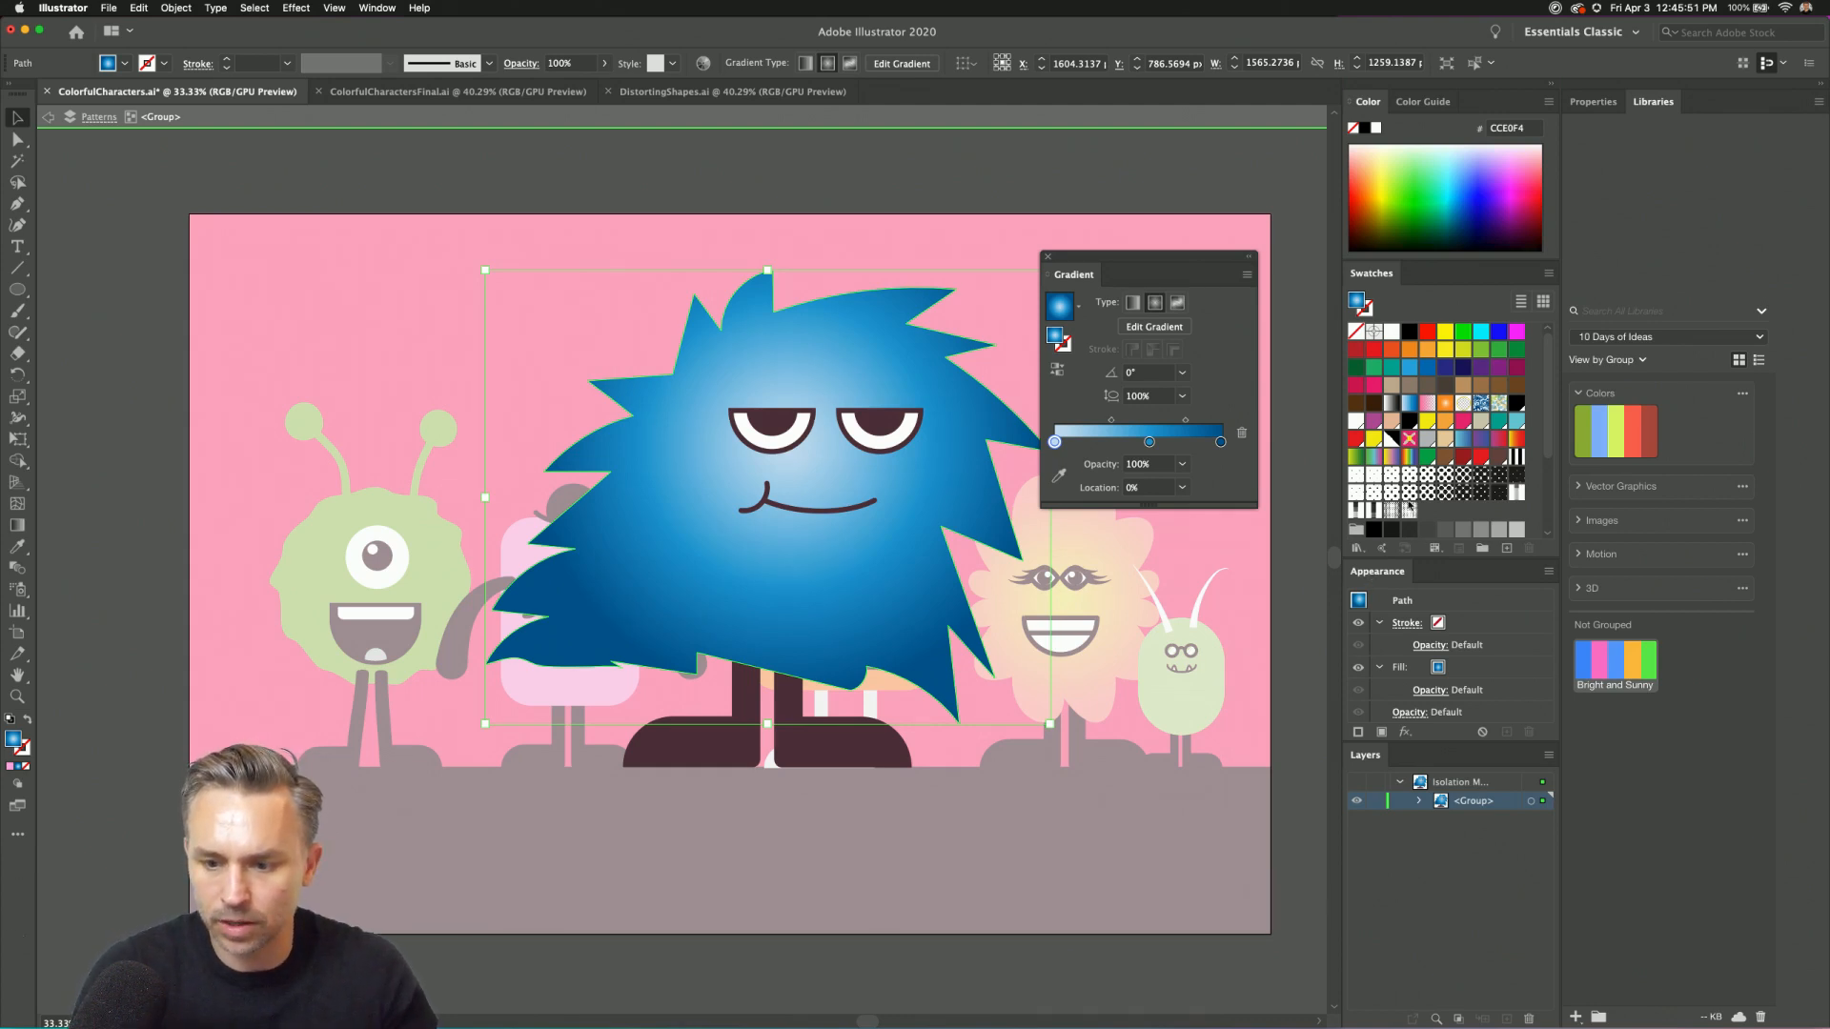
click(1426, 493)
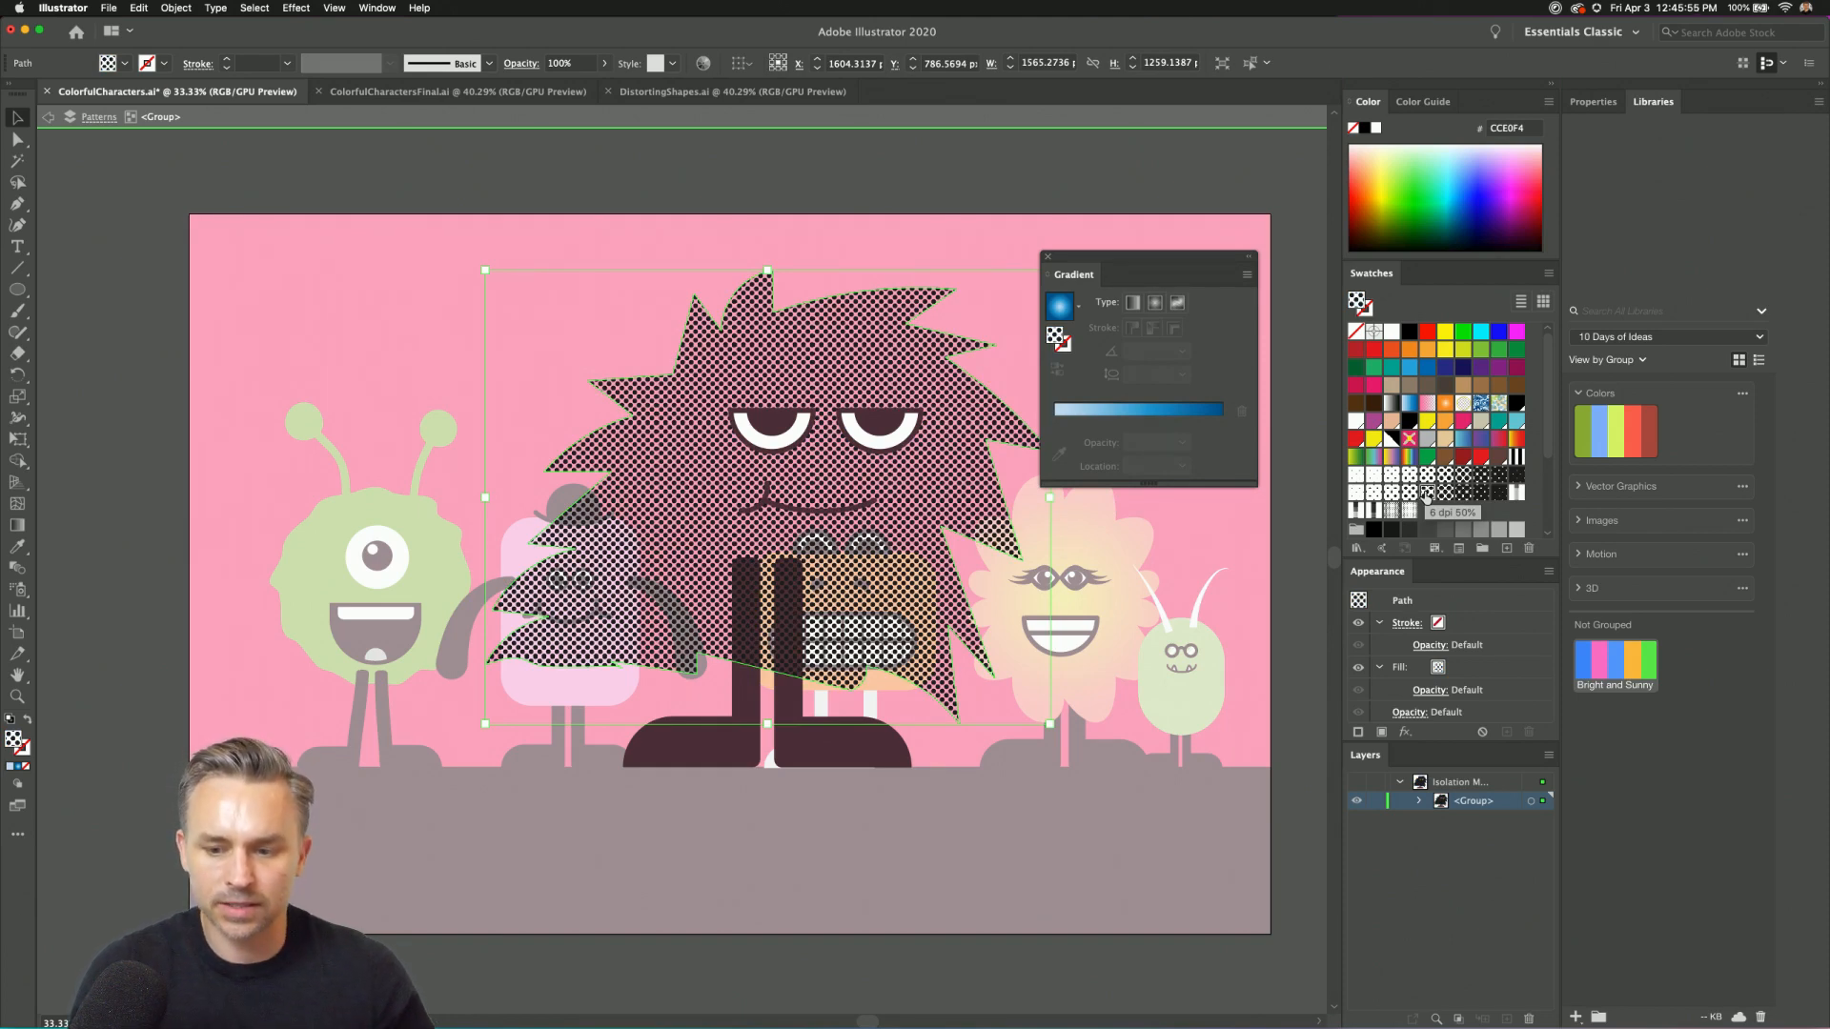
key(super+z)
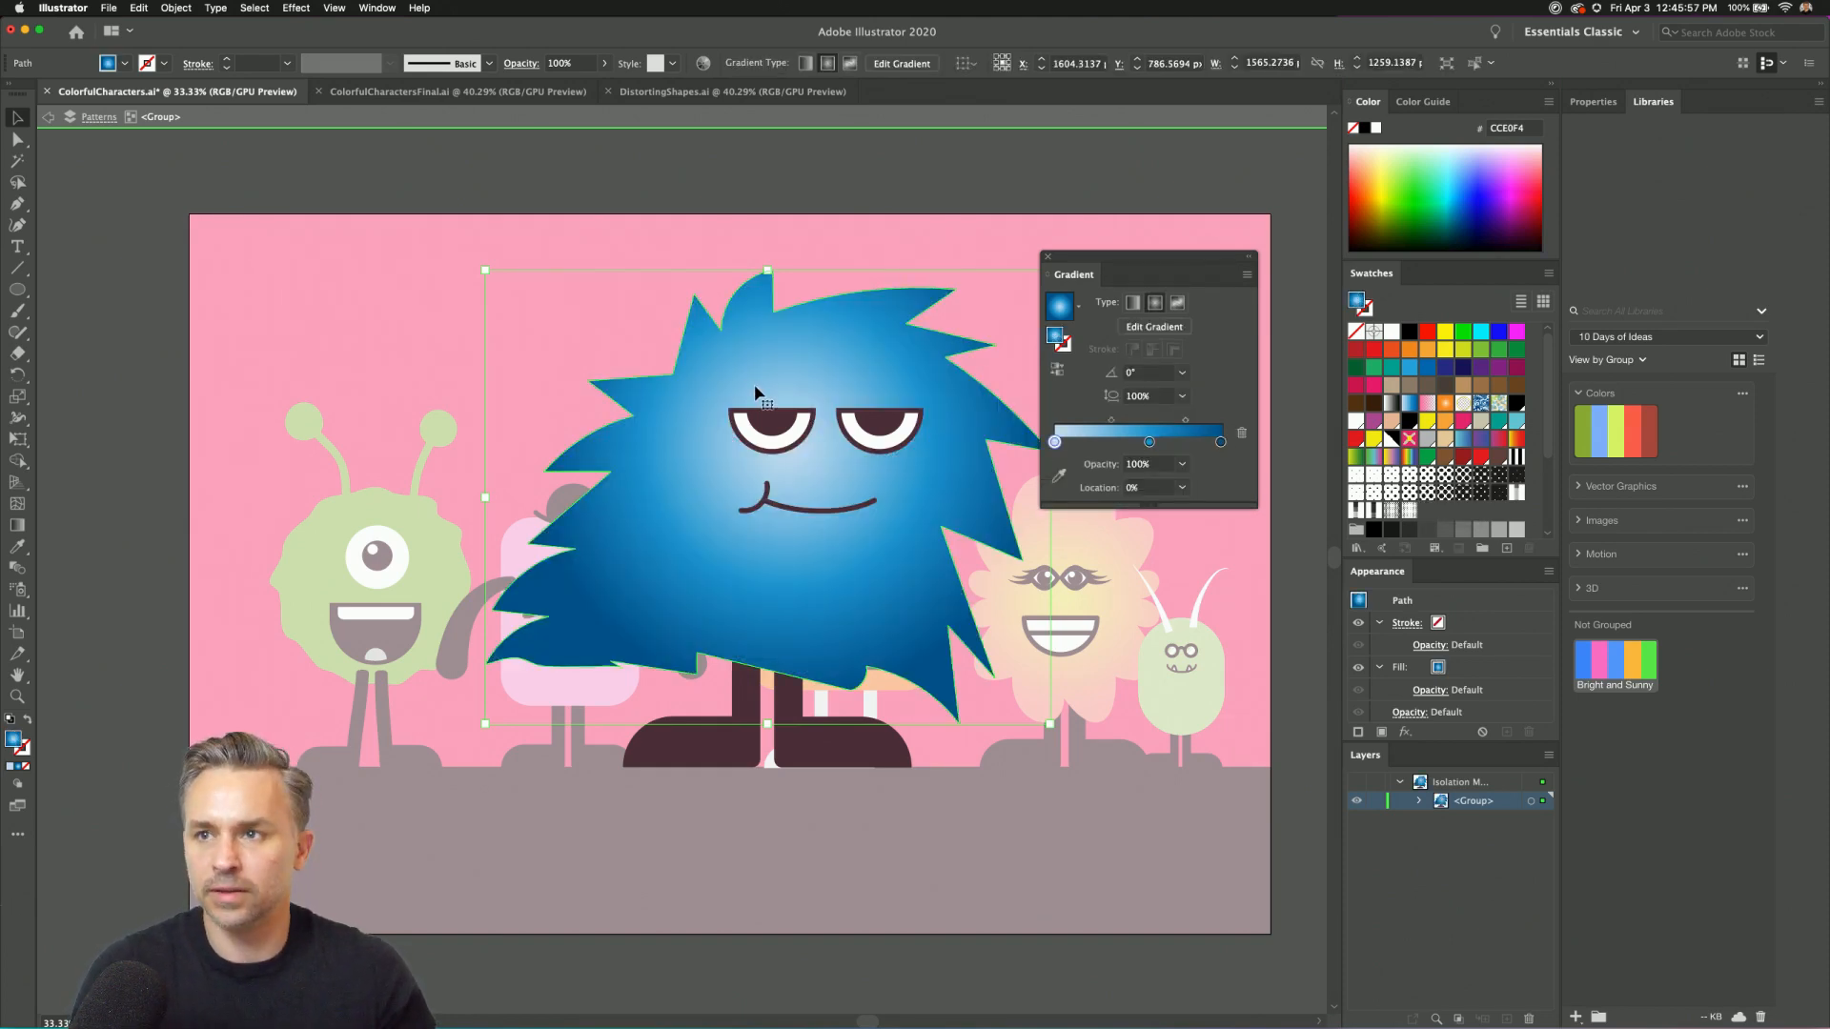
Dock the Gradient panel with the Appearance panel and add a second fill to the blue furry body.
key(super+equal)
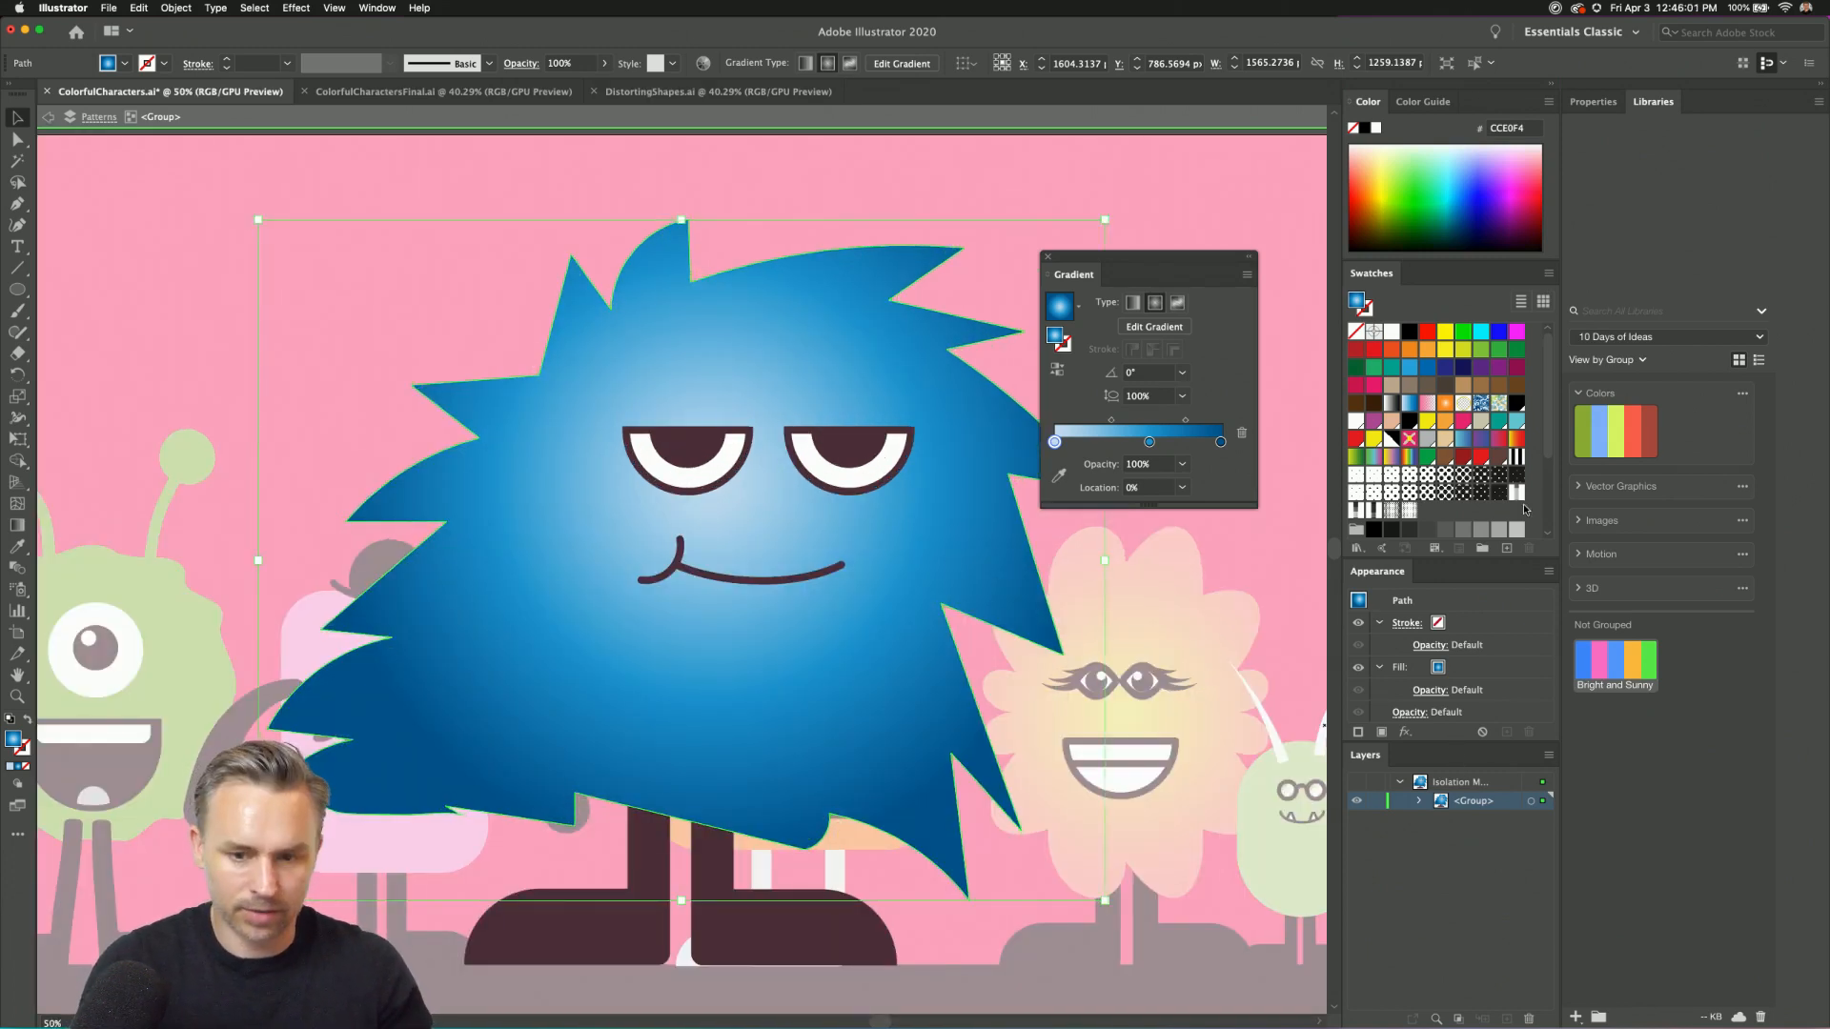
drag(1065, 276, 1379, 572)
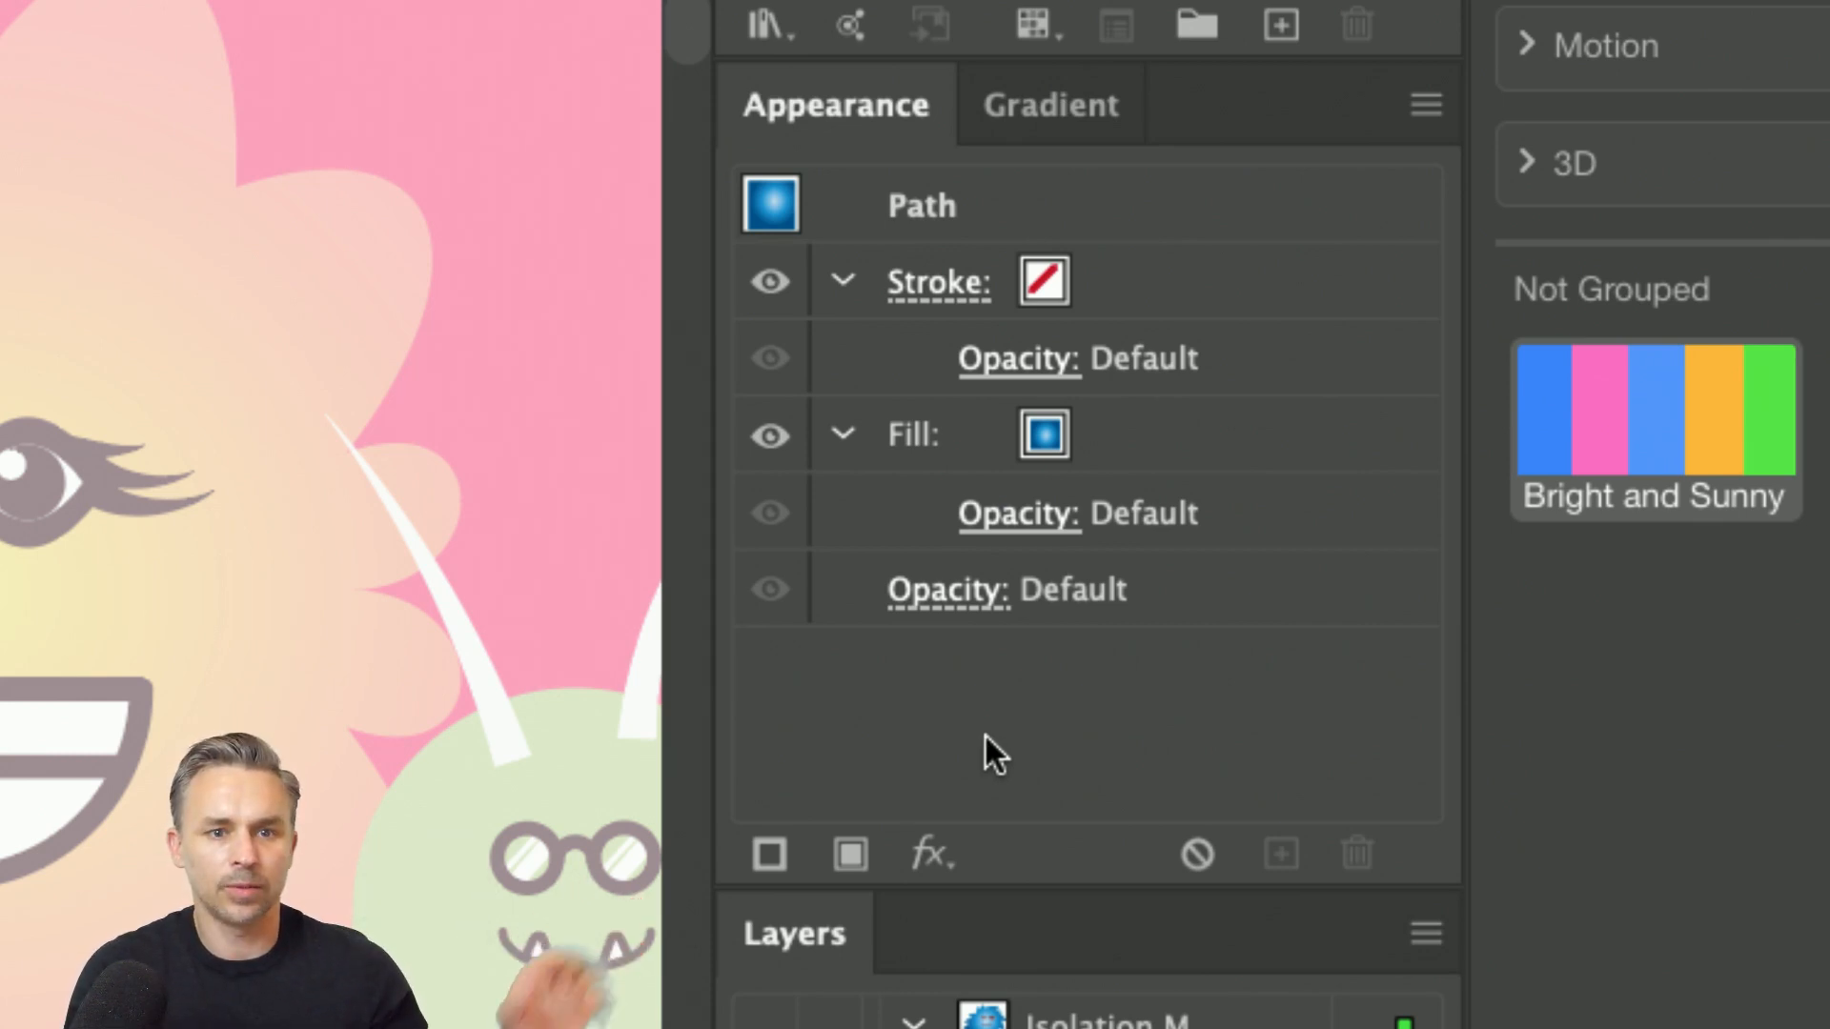
click(856, 853)
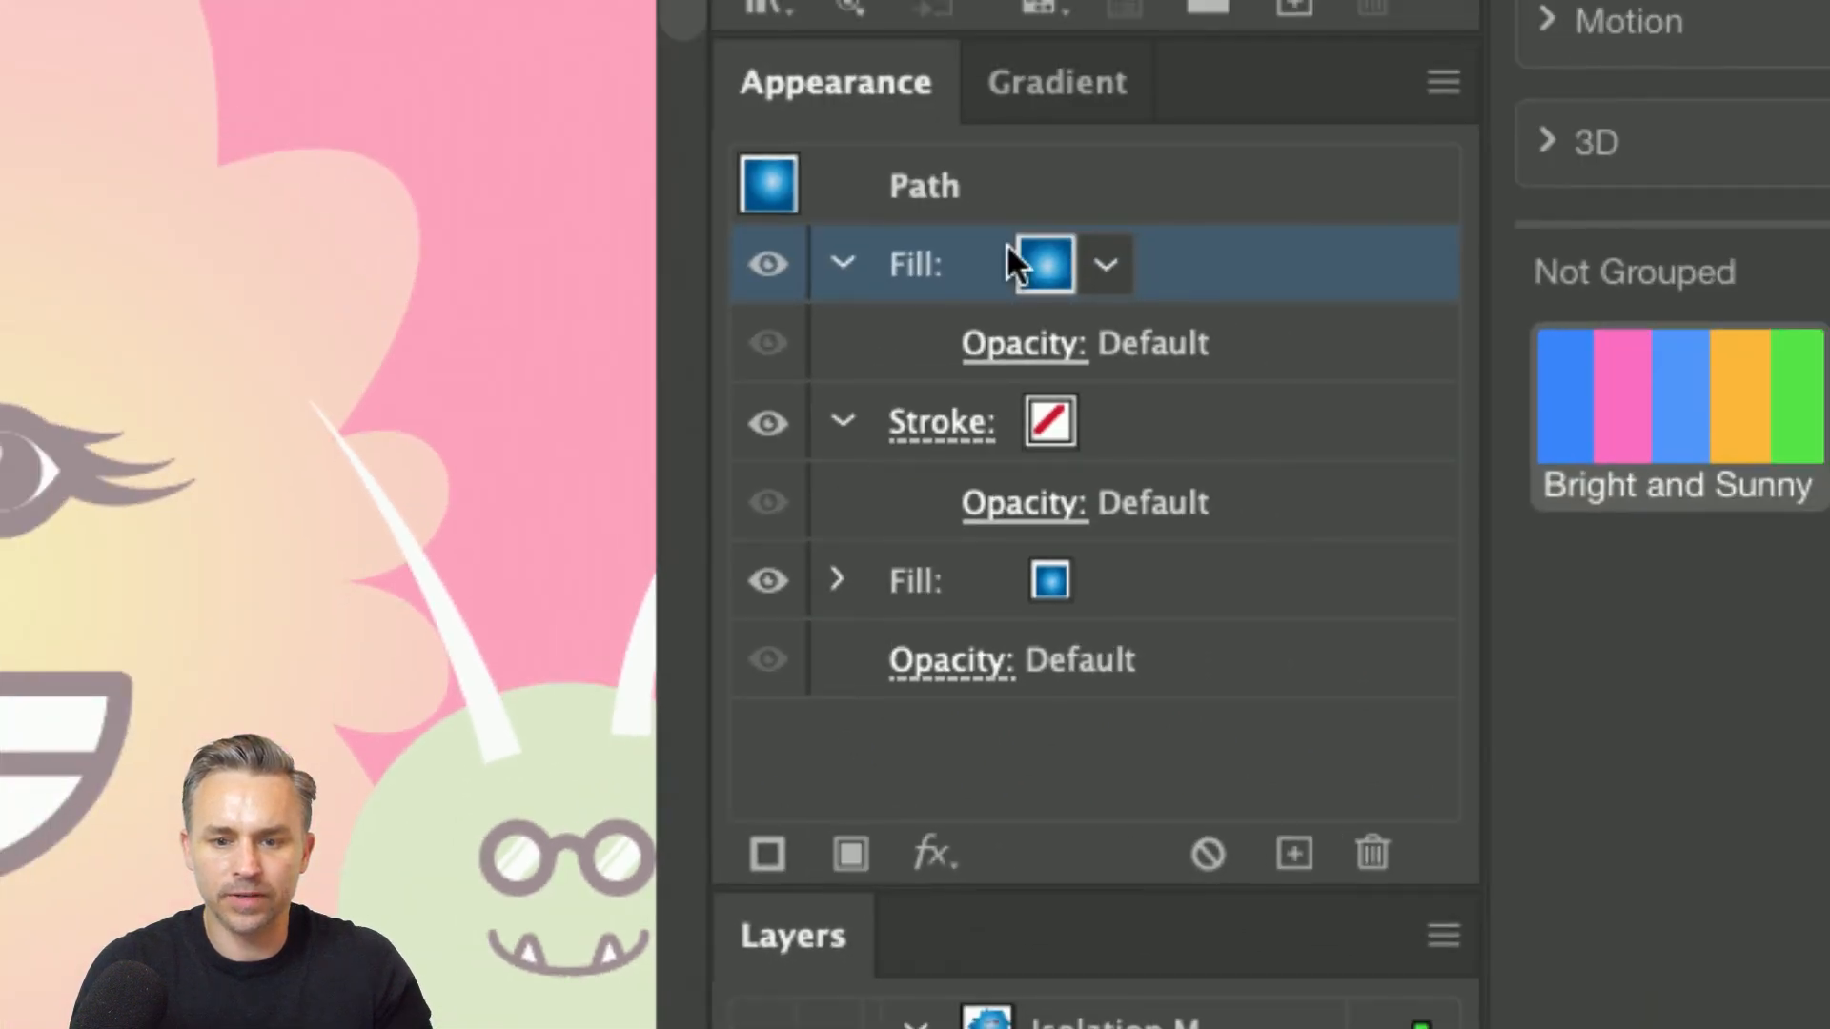
Try several dot and stripe patterns on the blue furry body's top fill, and settle on a medium-density 6 dpi dot pattern.
click(1103, 268)
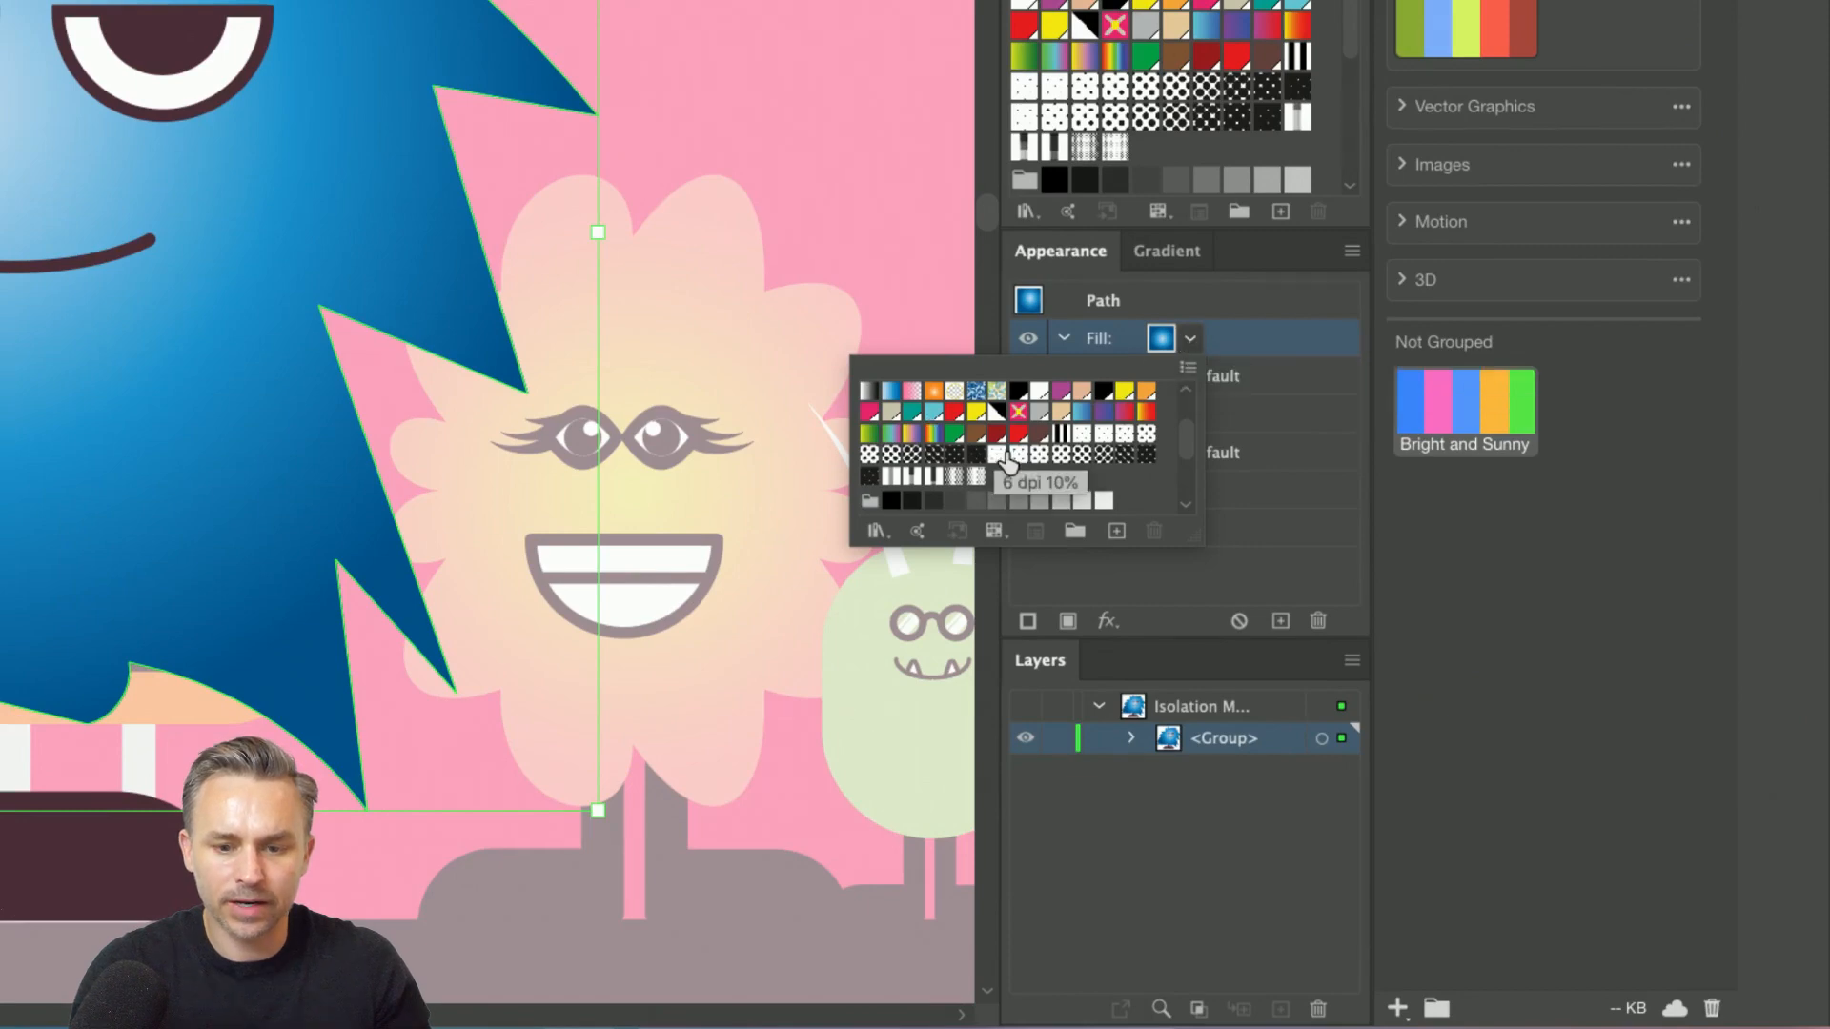
click(1015, 461)
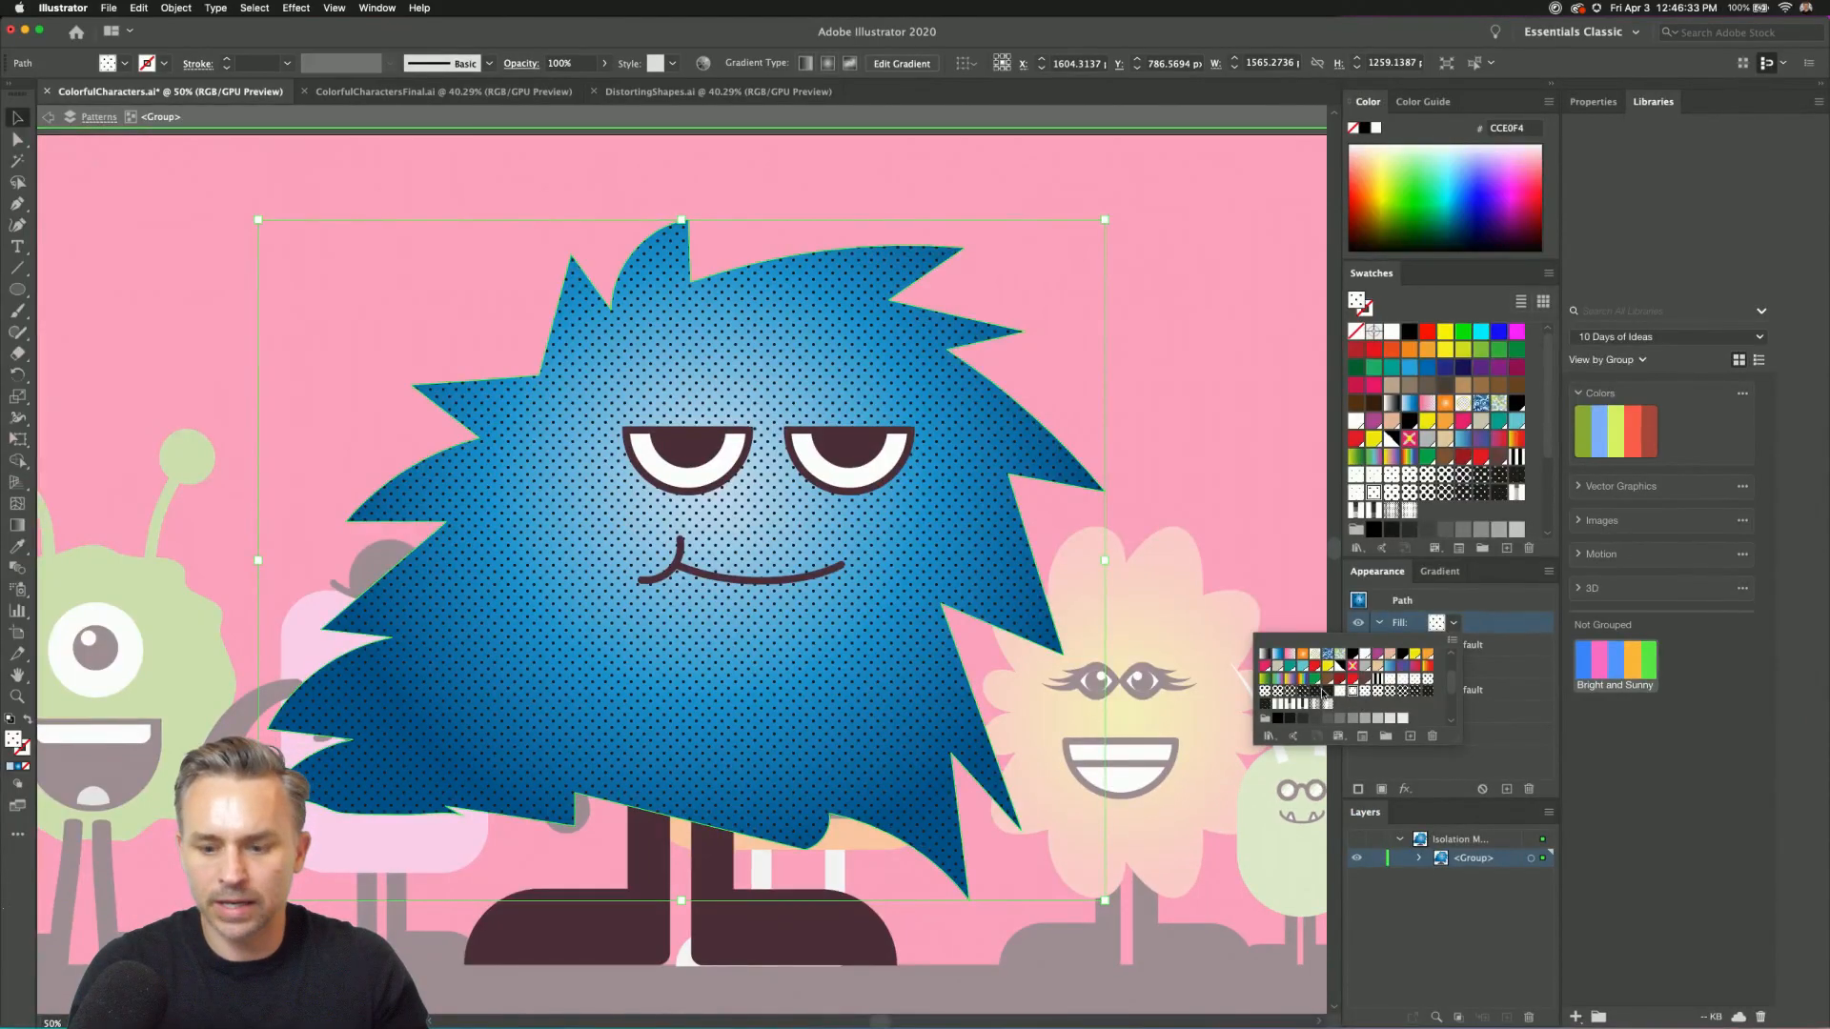
click(1325, 693)
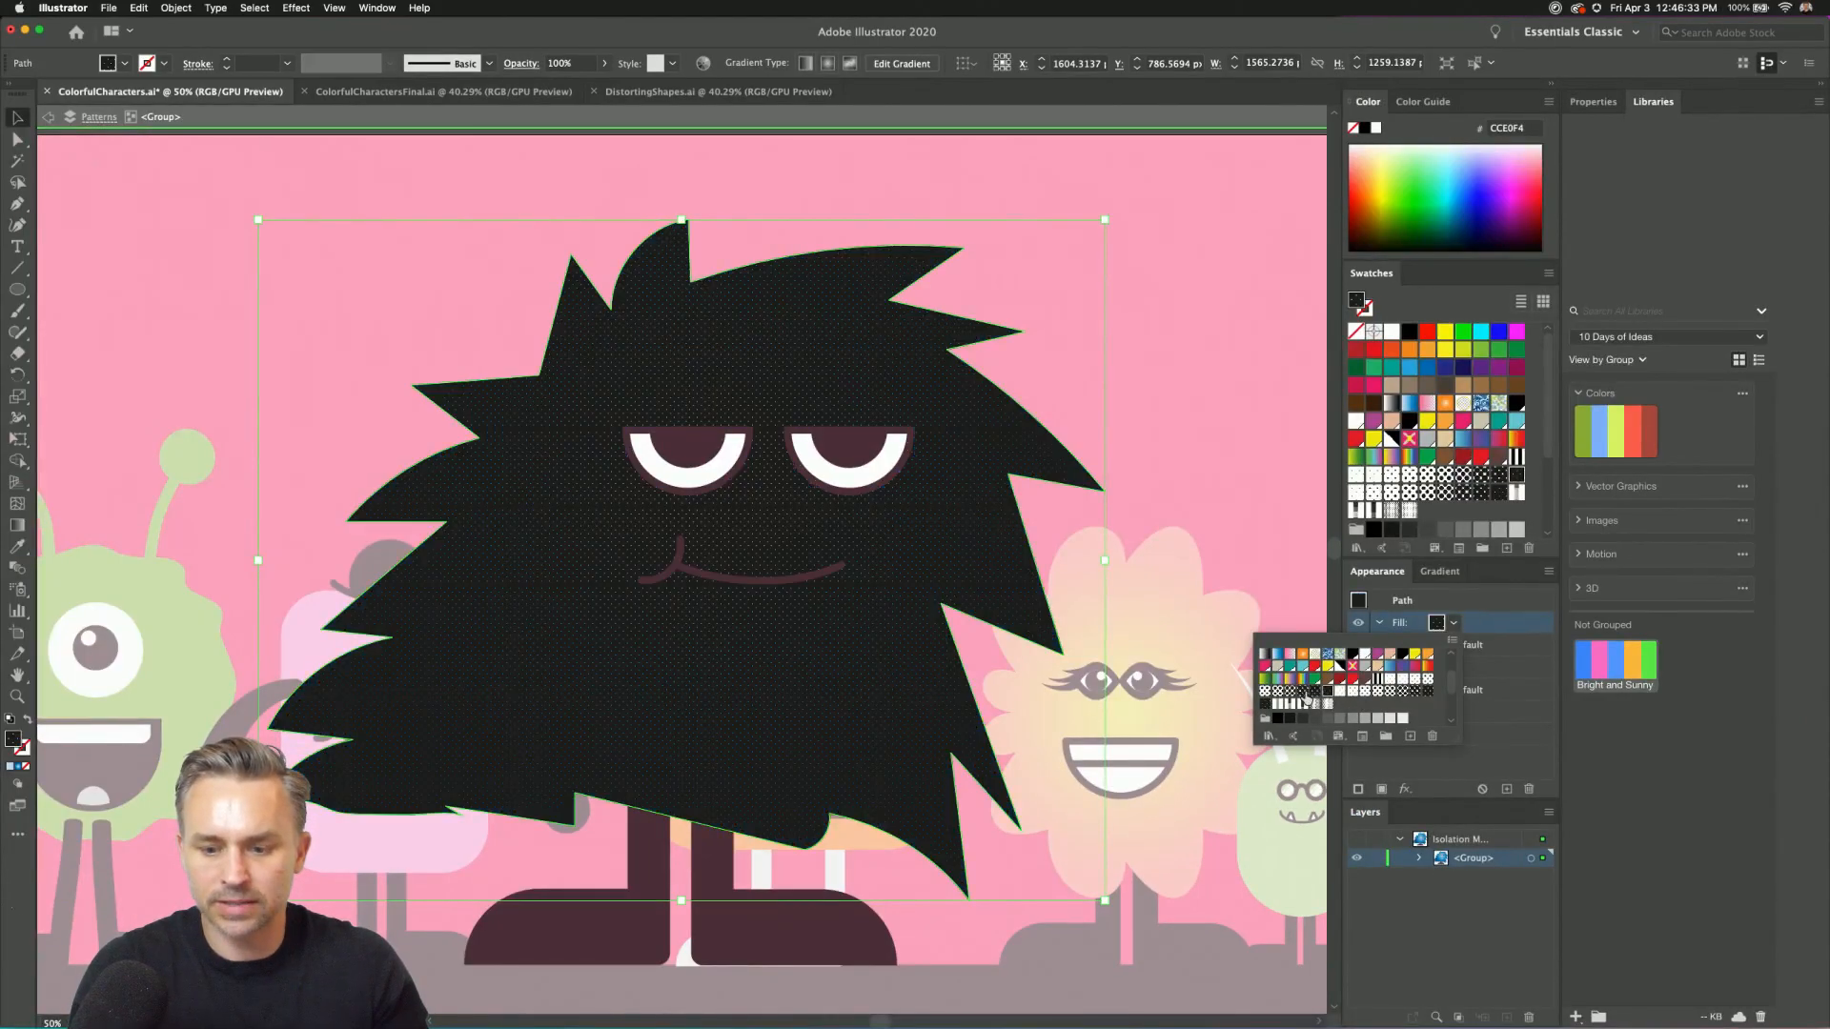
click(1302, 693)
click(1289, 693)
click(1302, 693)
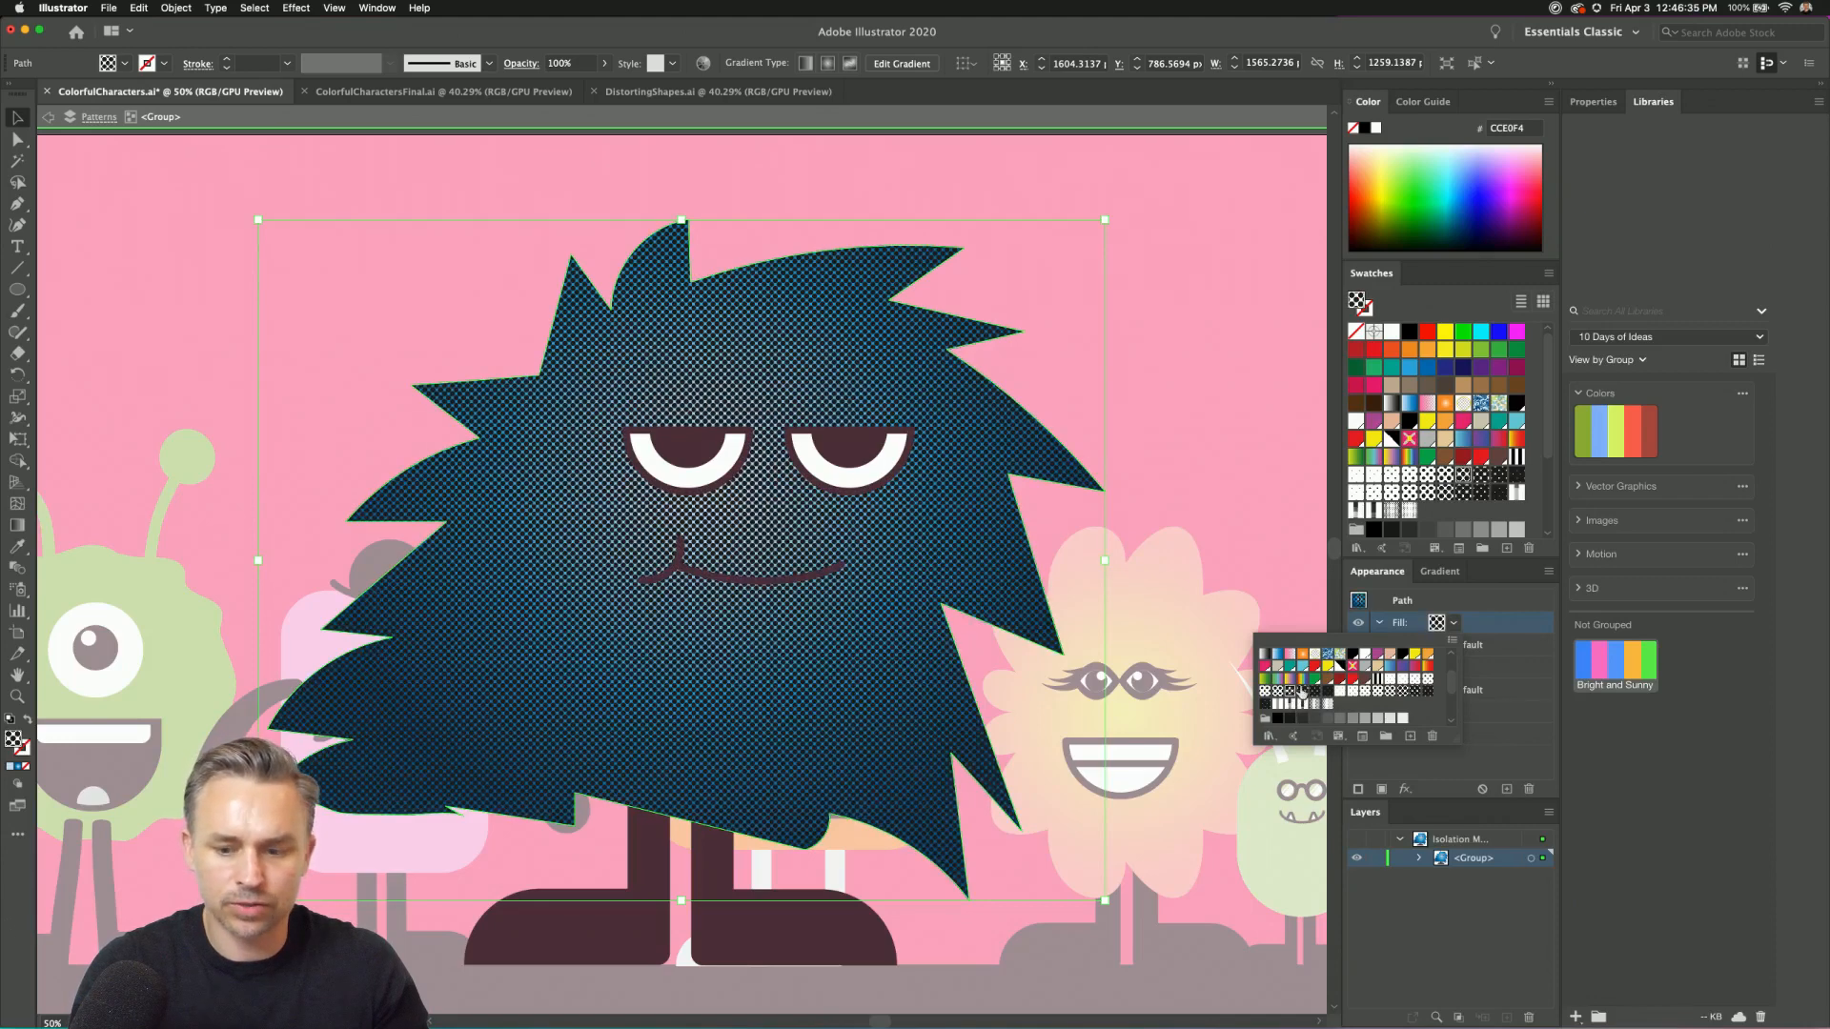
click(1378, 680)
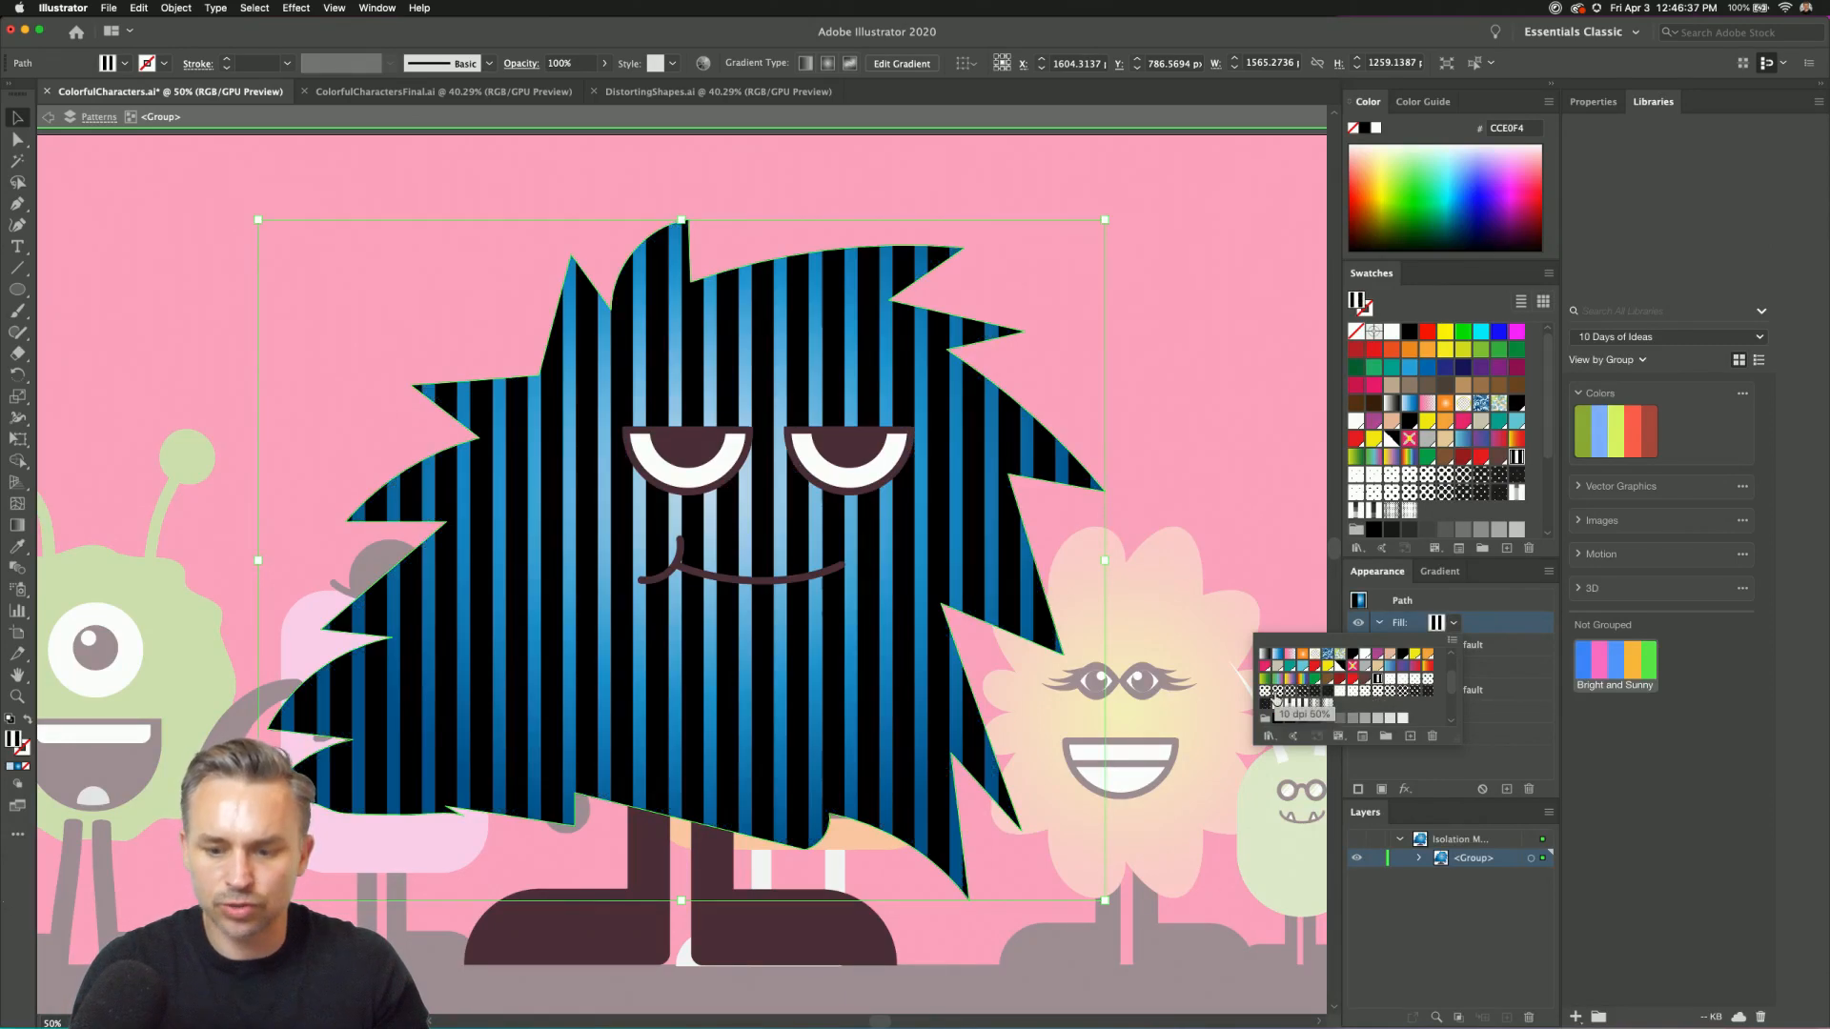
click(1278, 693)
click(1291, 693)
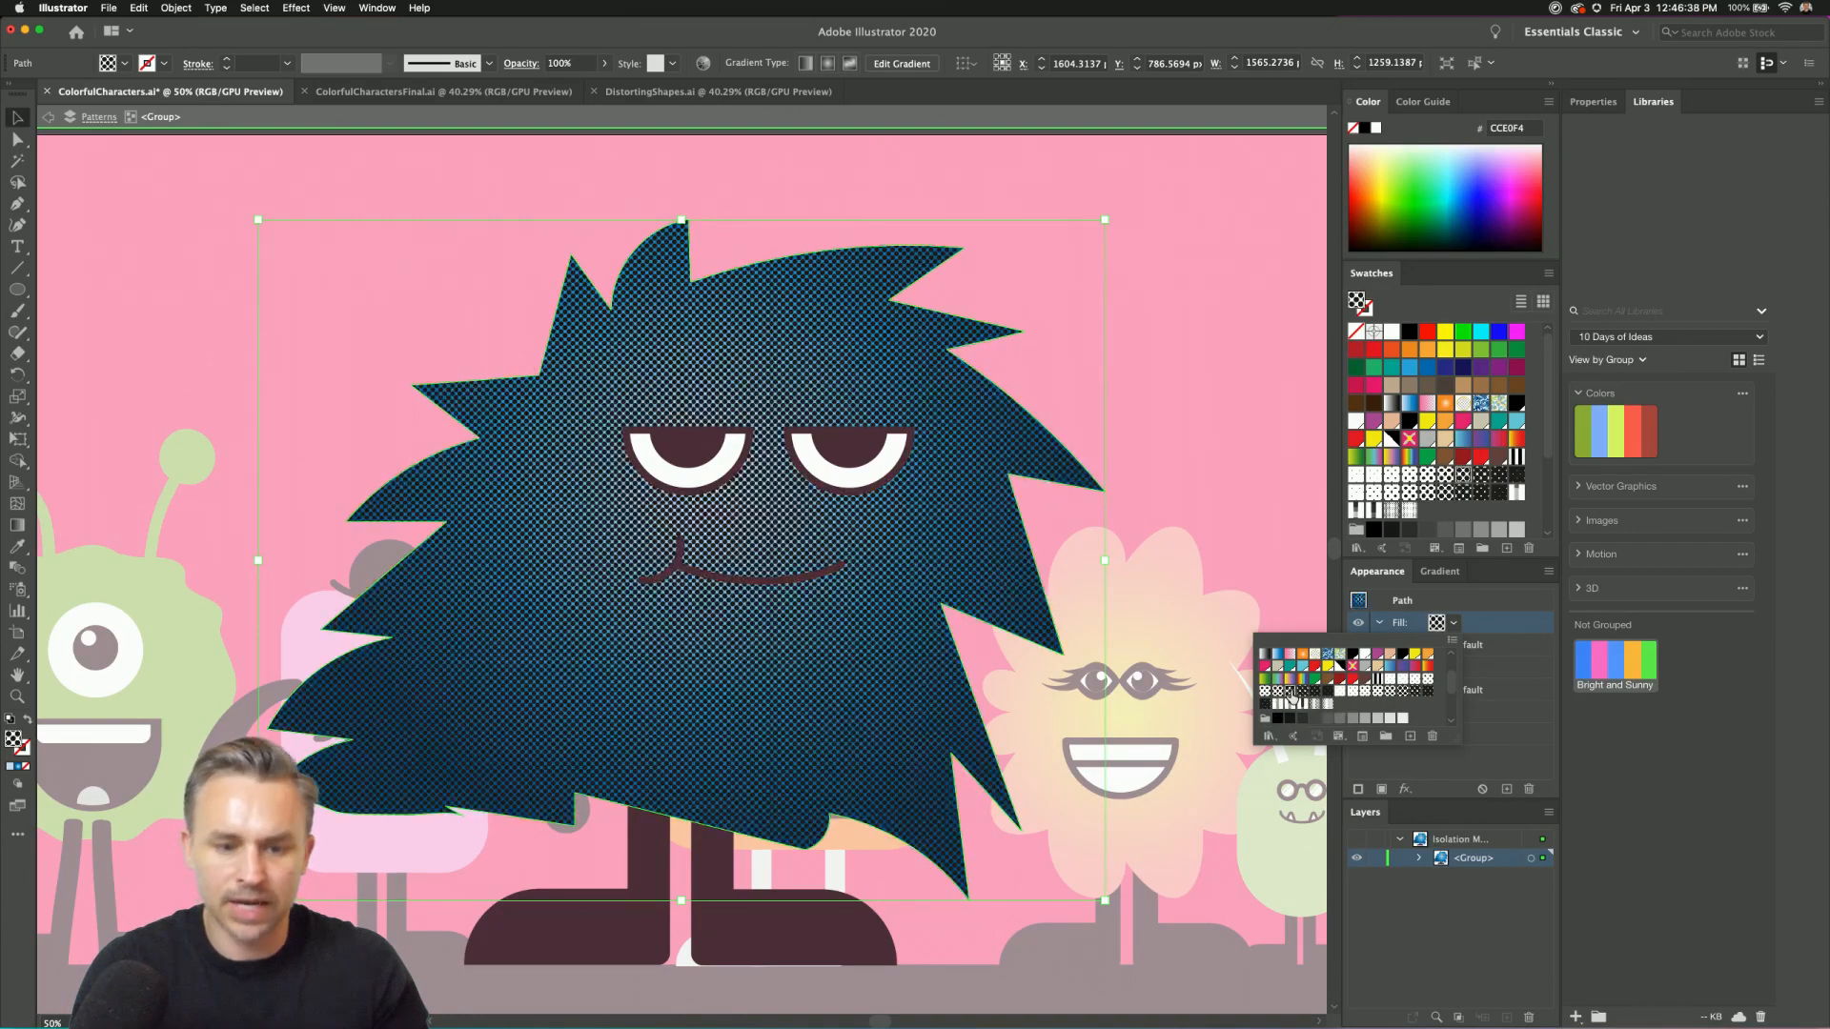
click(1265, 694)
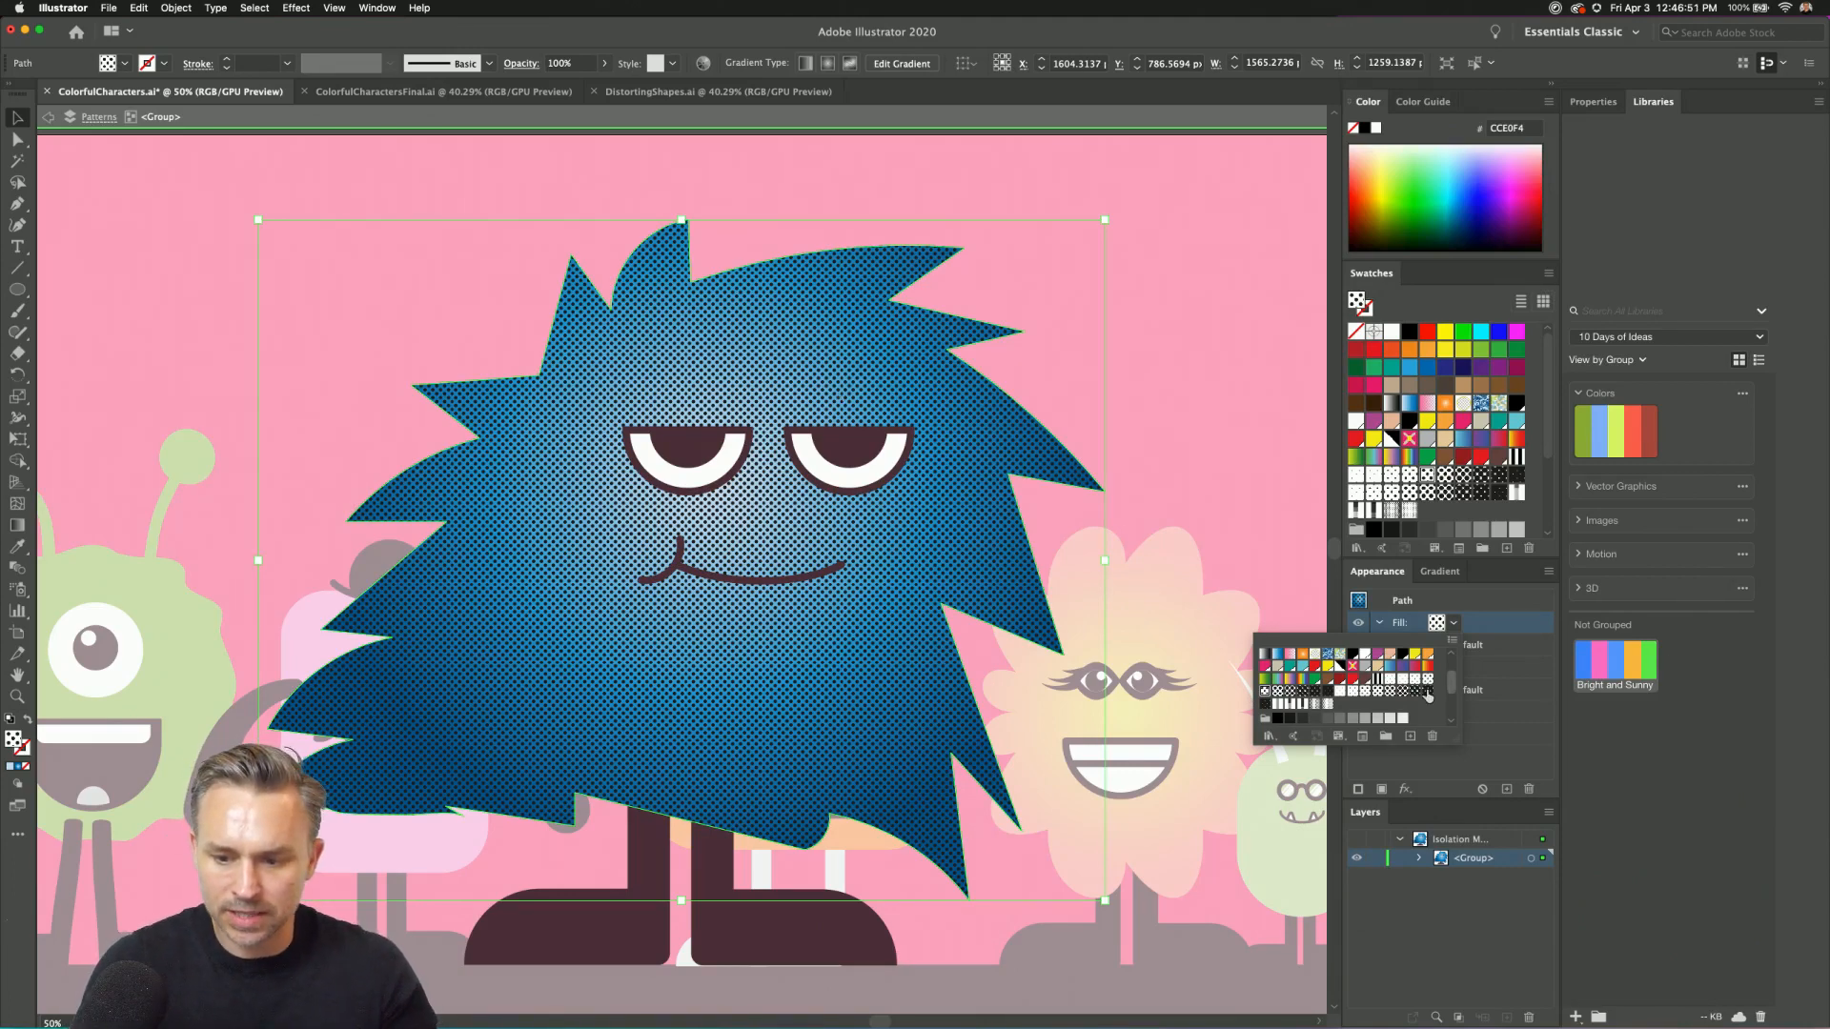
click(1378, 692)
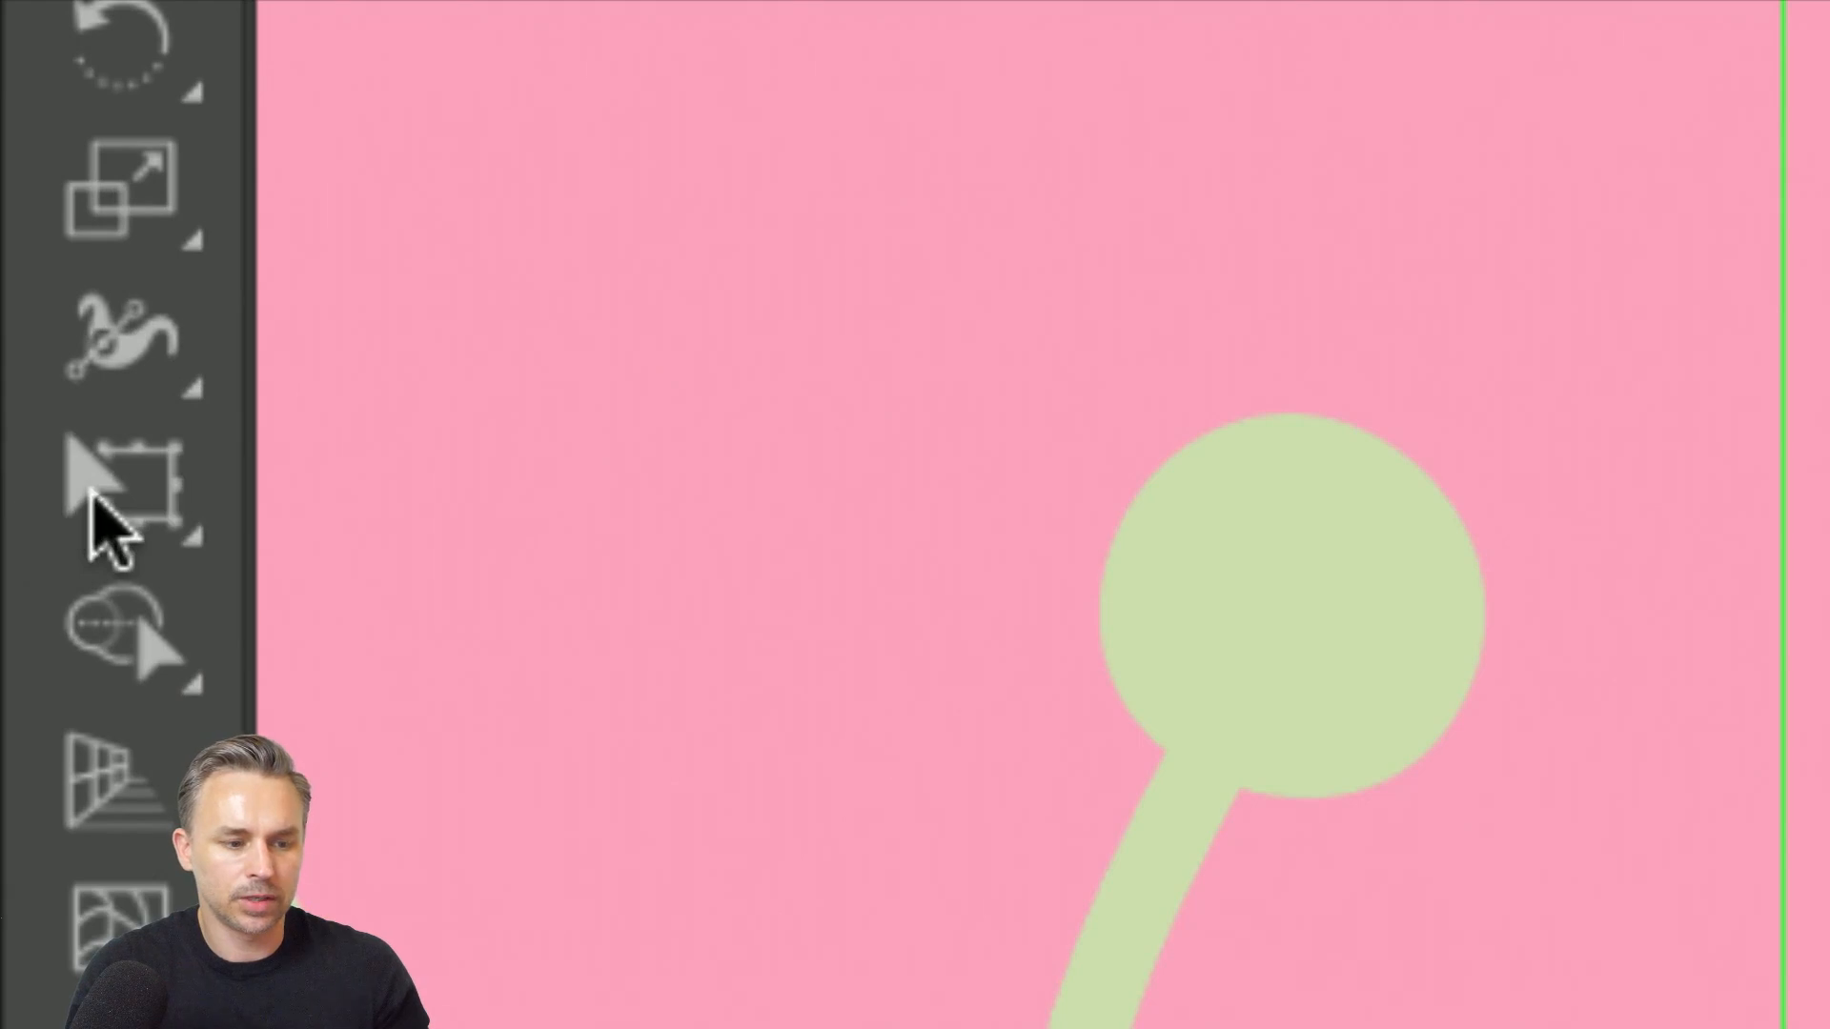
Open the Scale options for the furry body and reset the uniform scale to 100%.
click(112, 481)
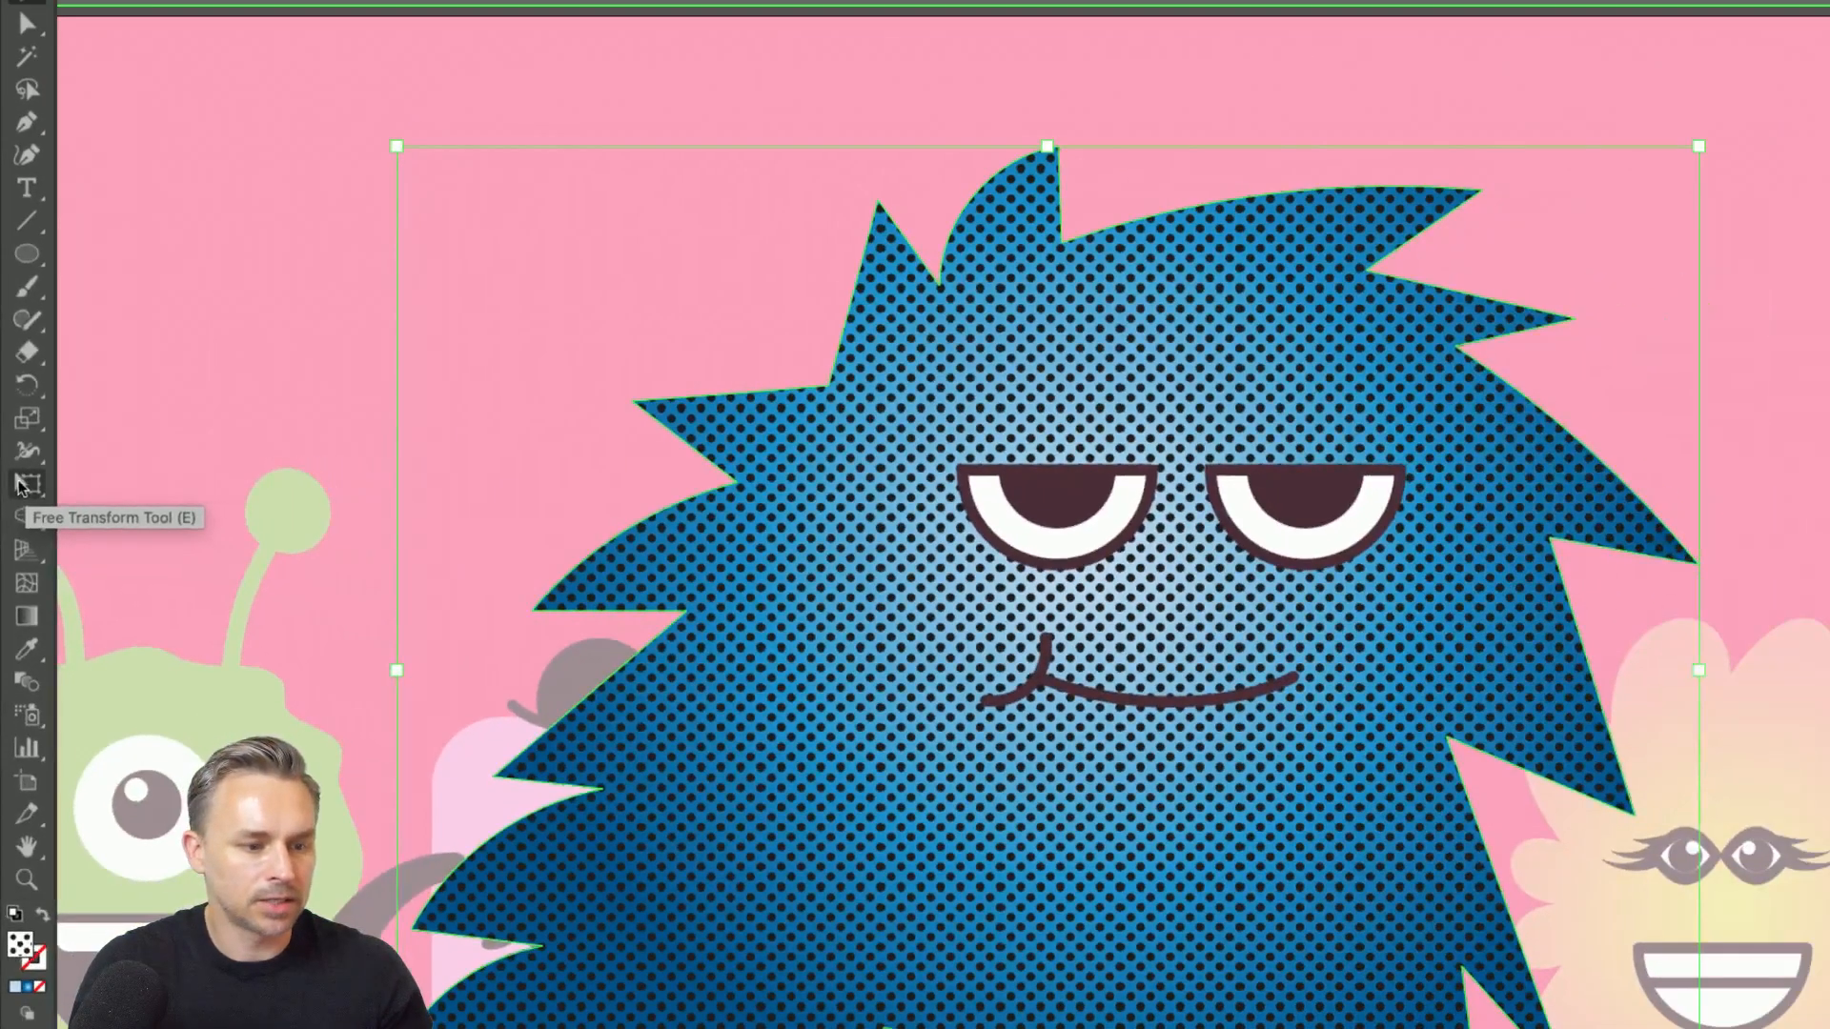
click(112, 483)
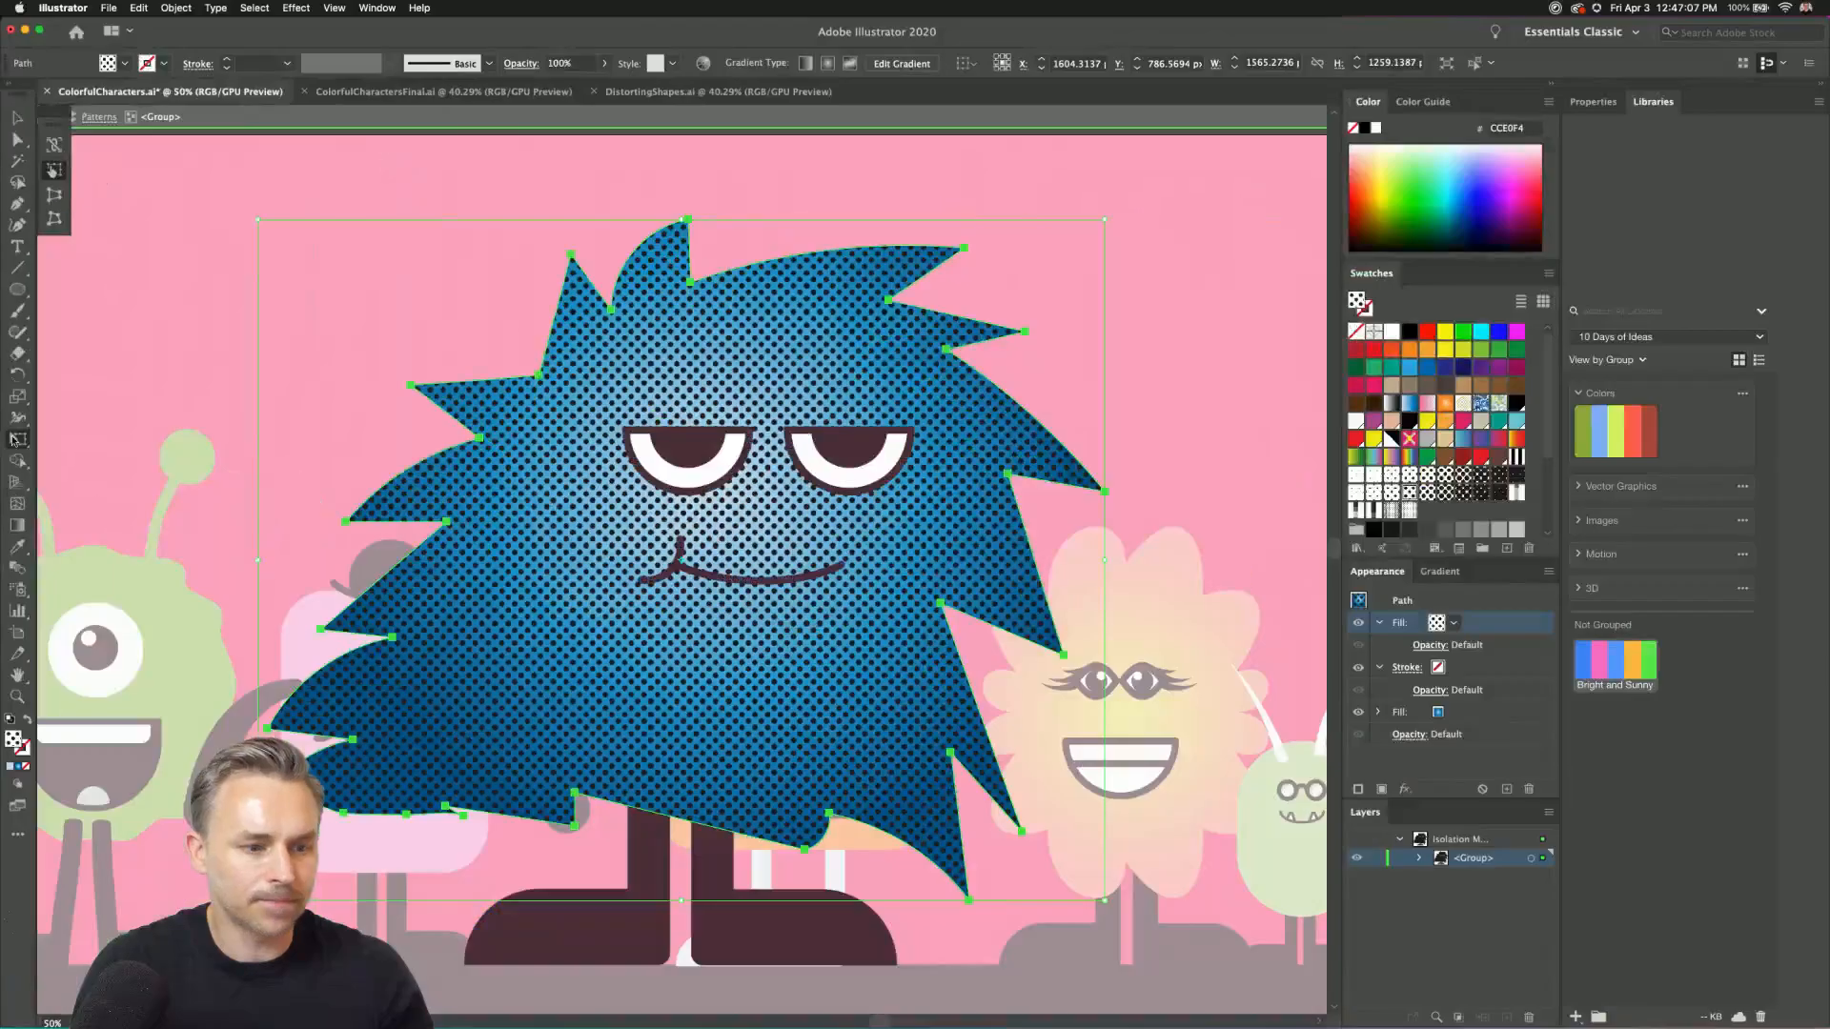
click(27, 417)
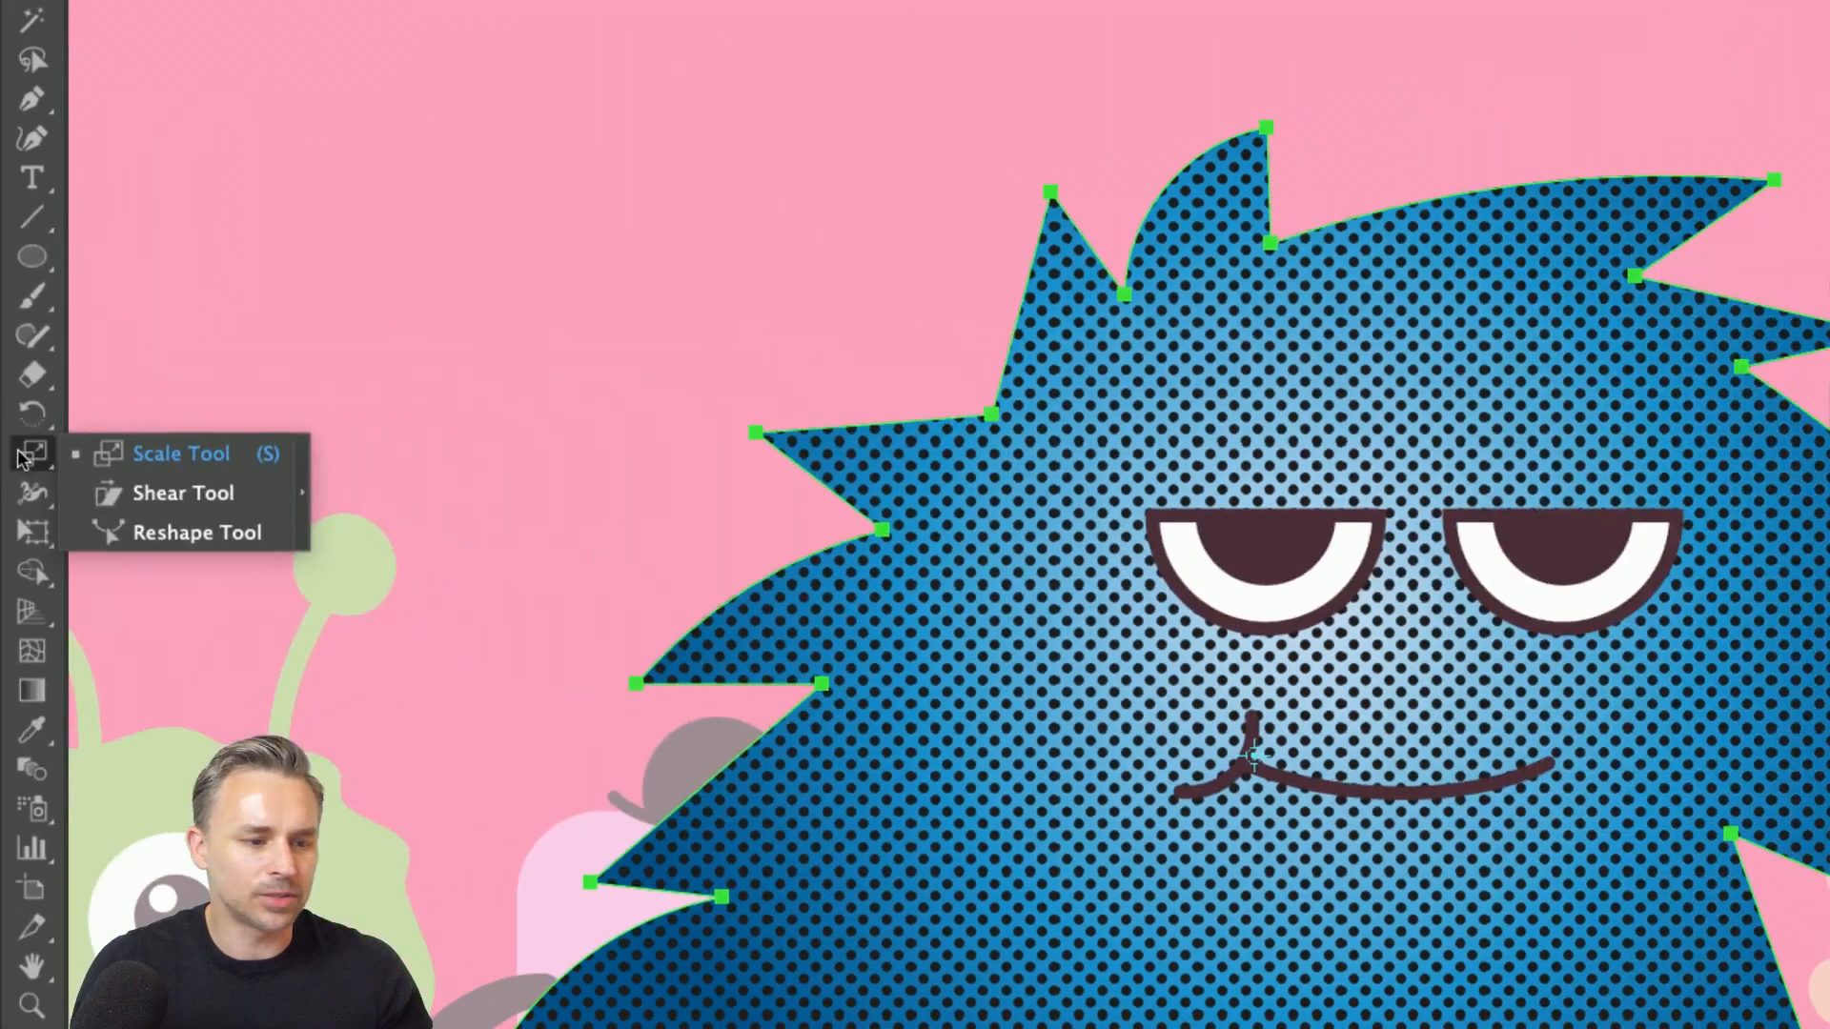
double_click(95, 456)
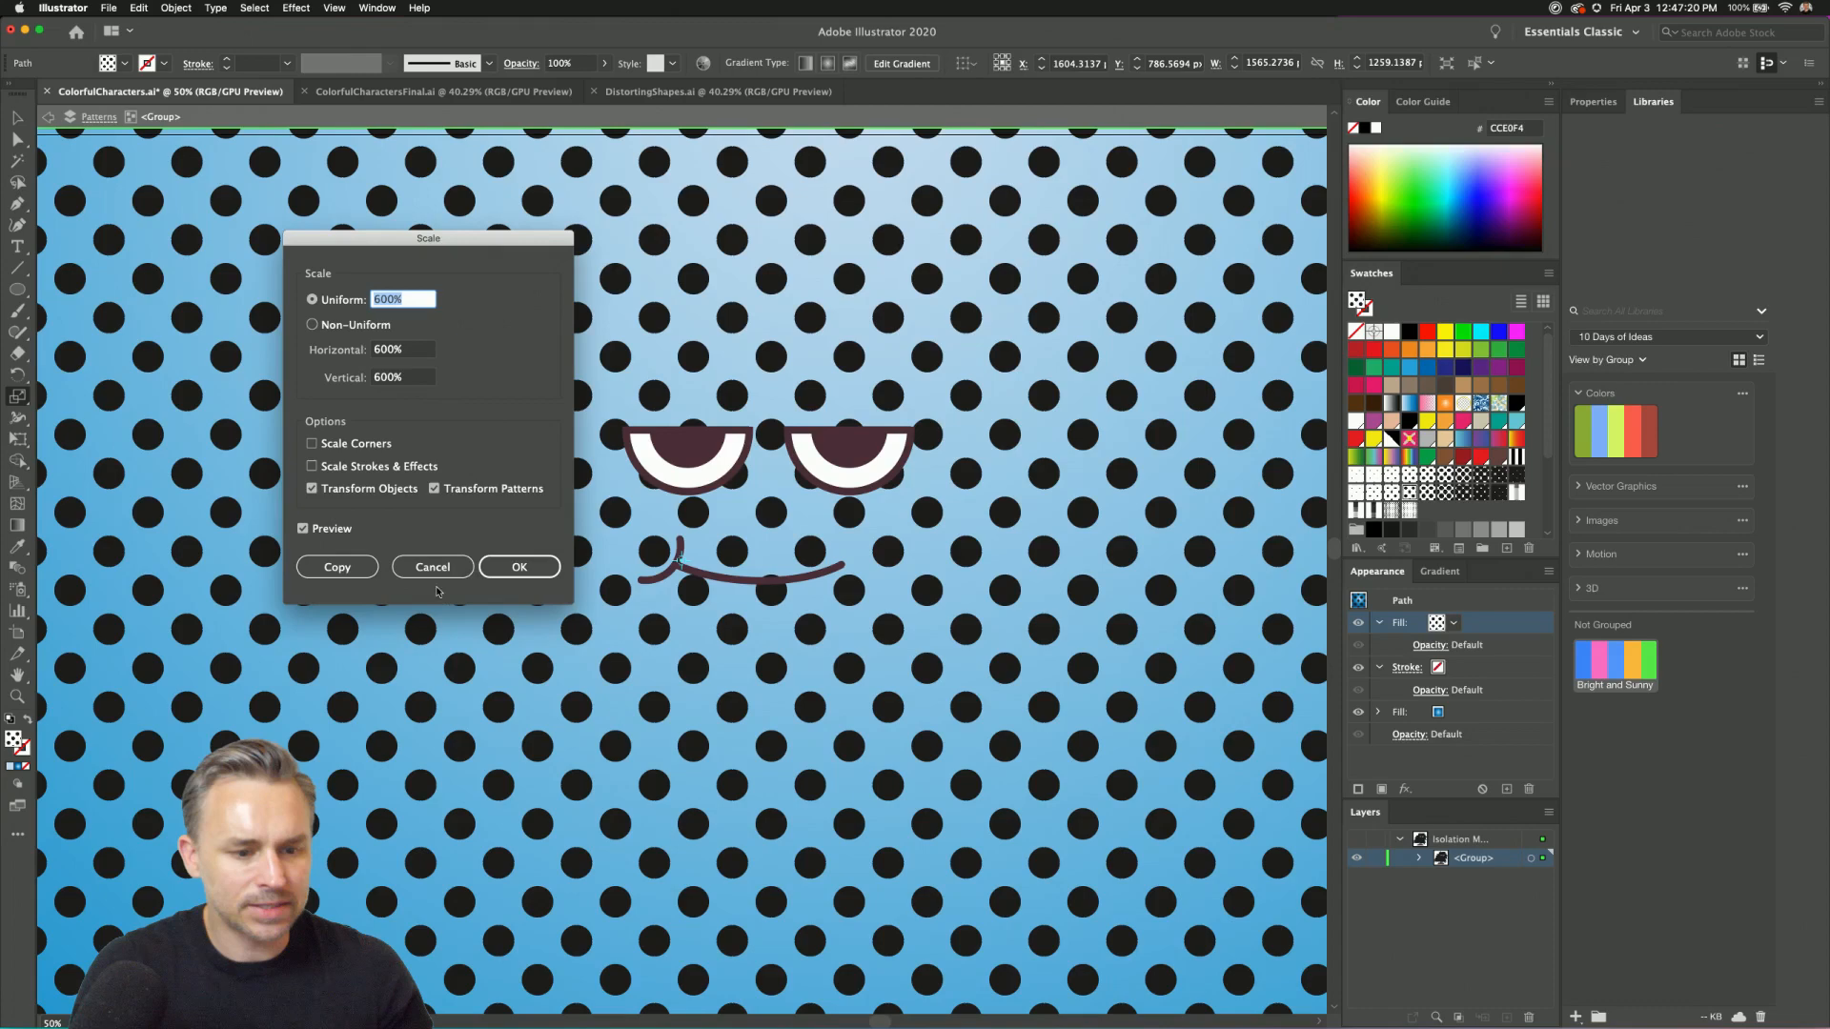
click(312, 489)
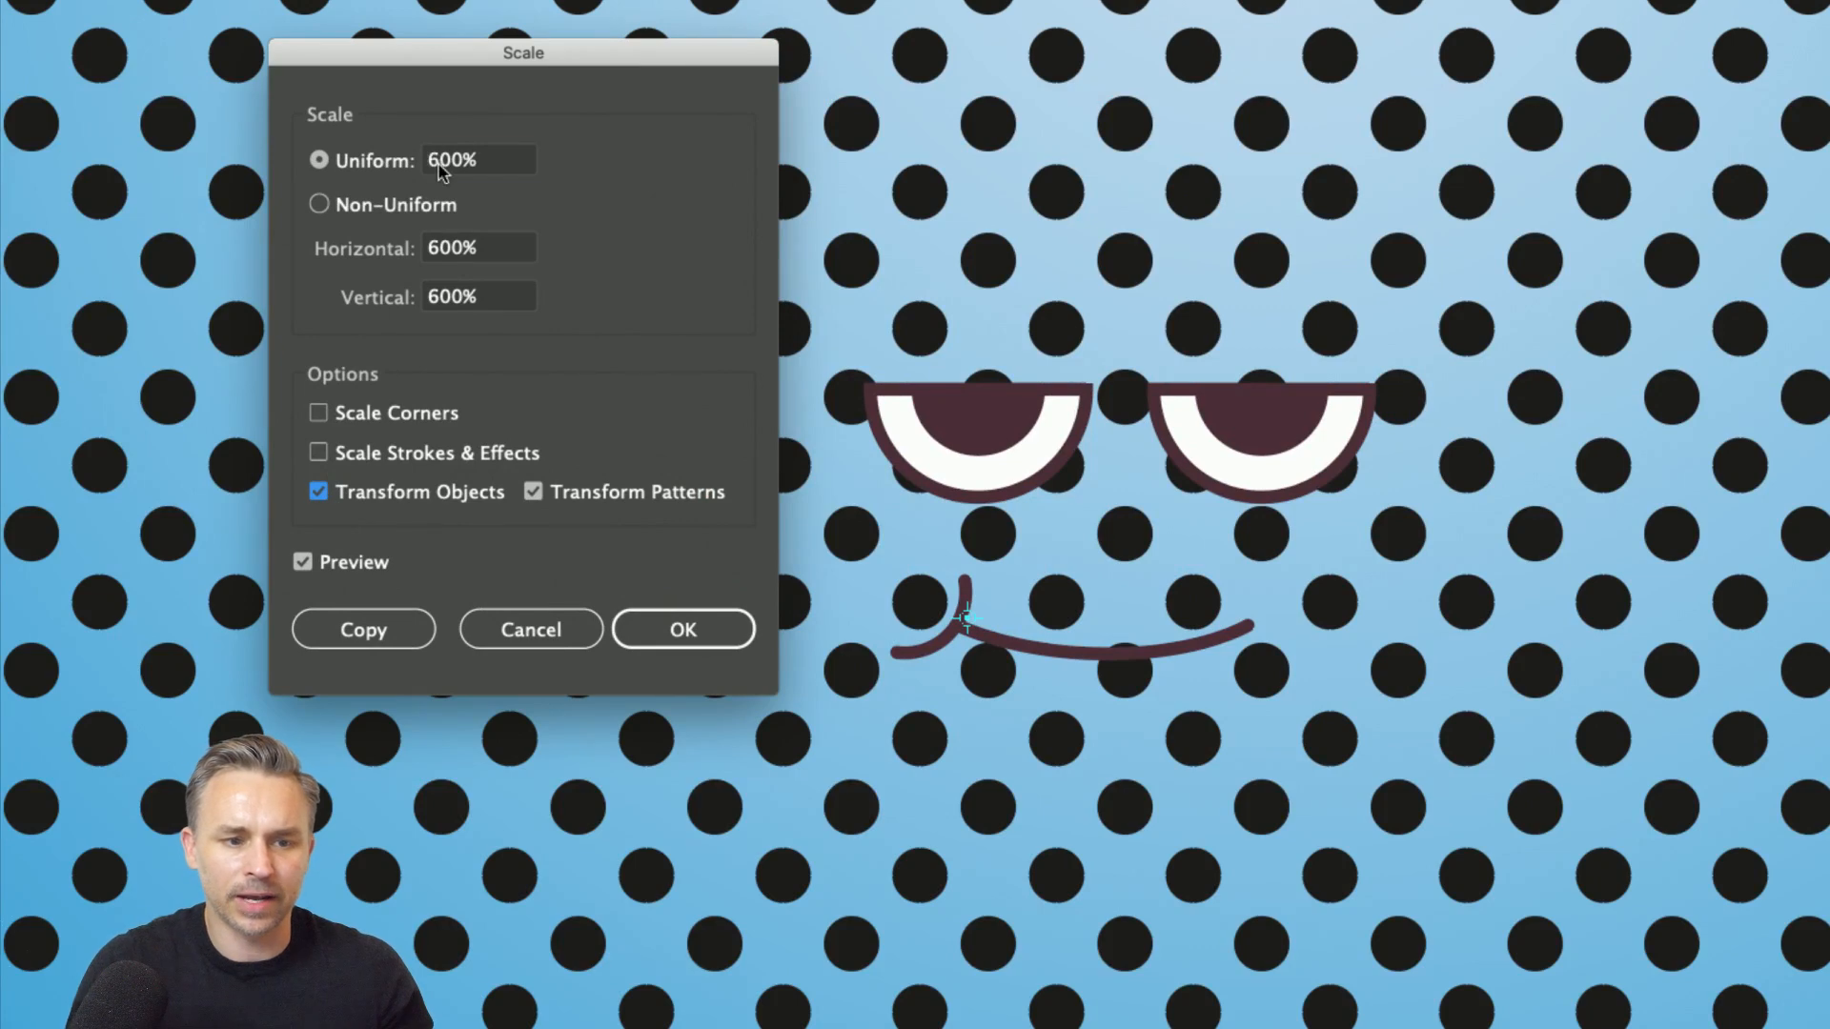
click(434, 159)
key(BackSpace)
text(1)
key(Tab)
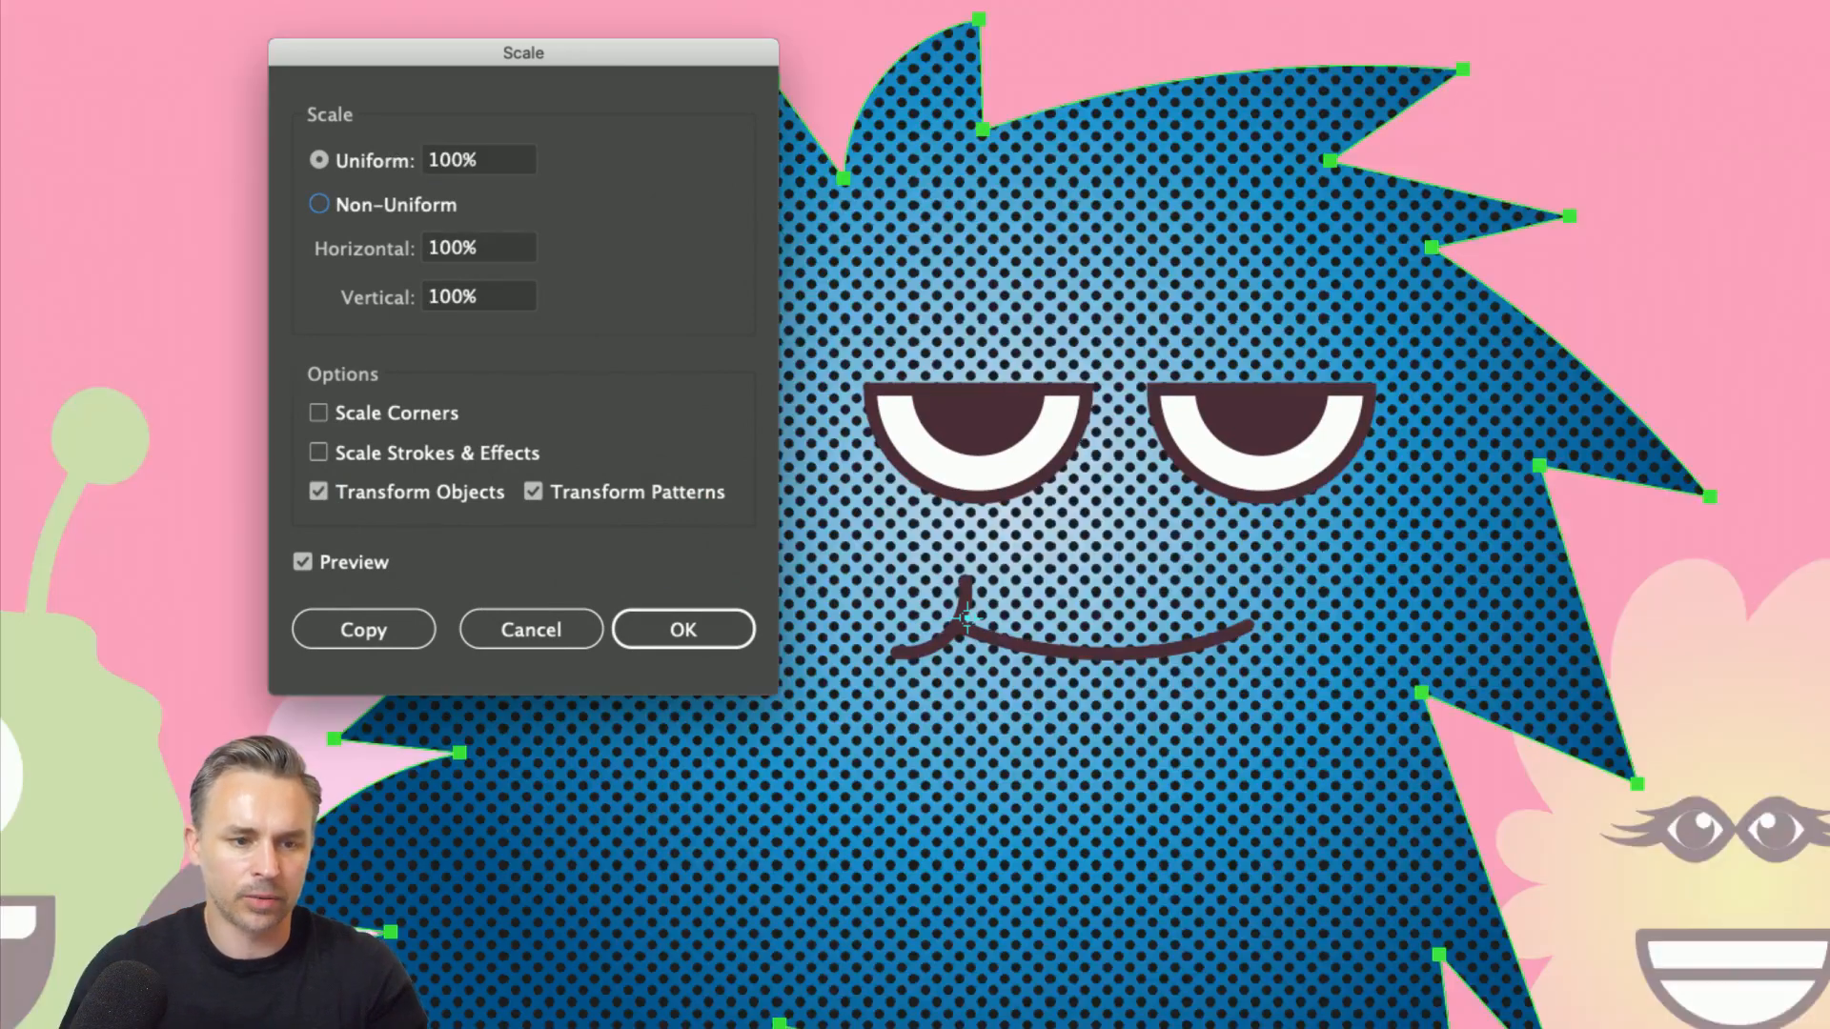
Turn off Transform Objects, leave Transform Patterns on, and preview a 500% uniform scale on the body's pattern.
click(320, 493)
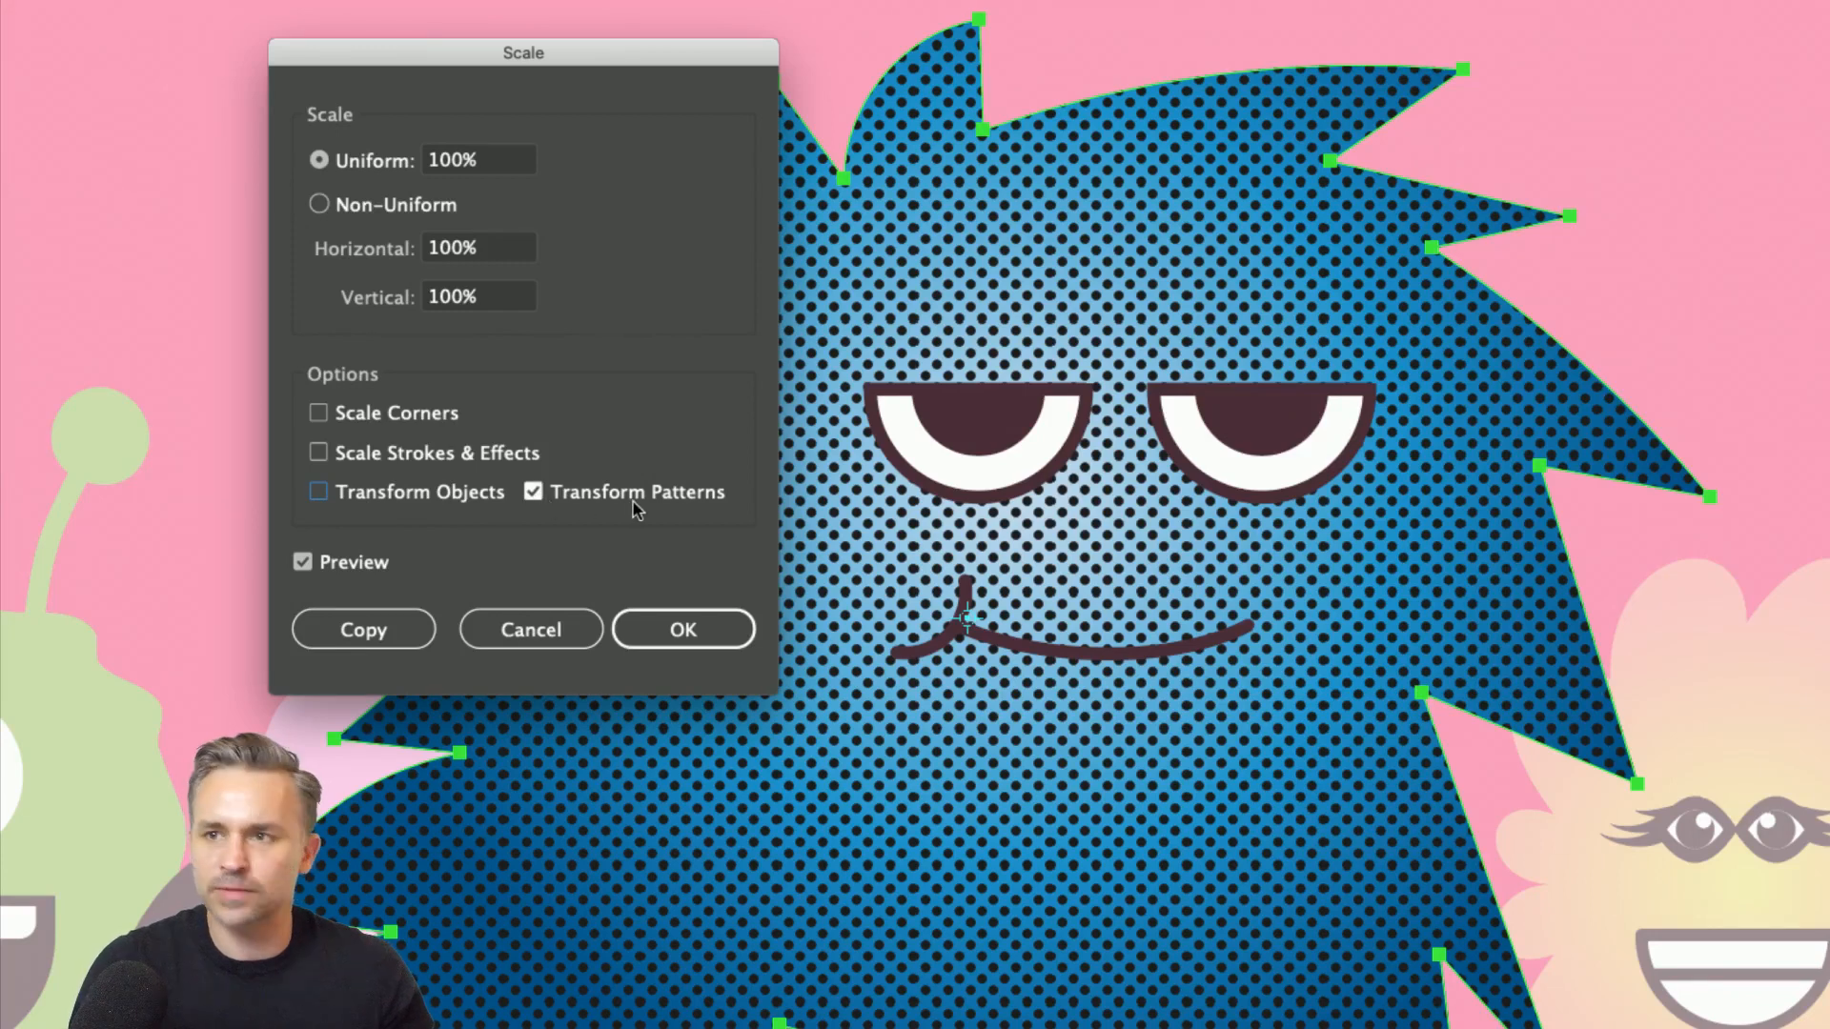
double_click(444, 159)
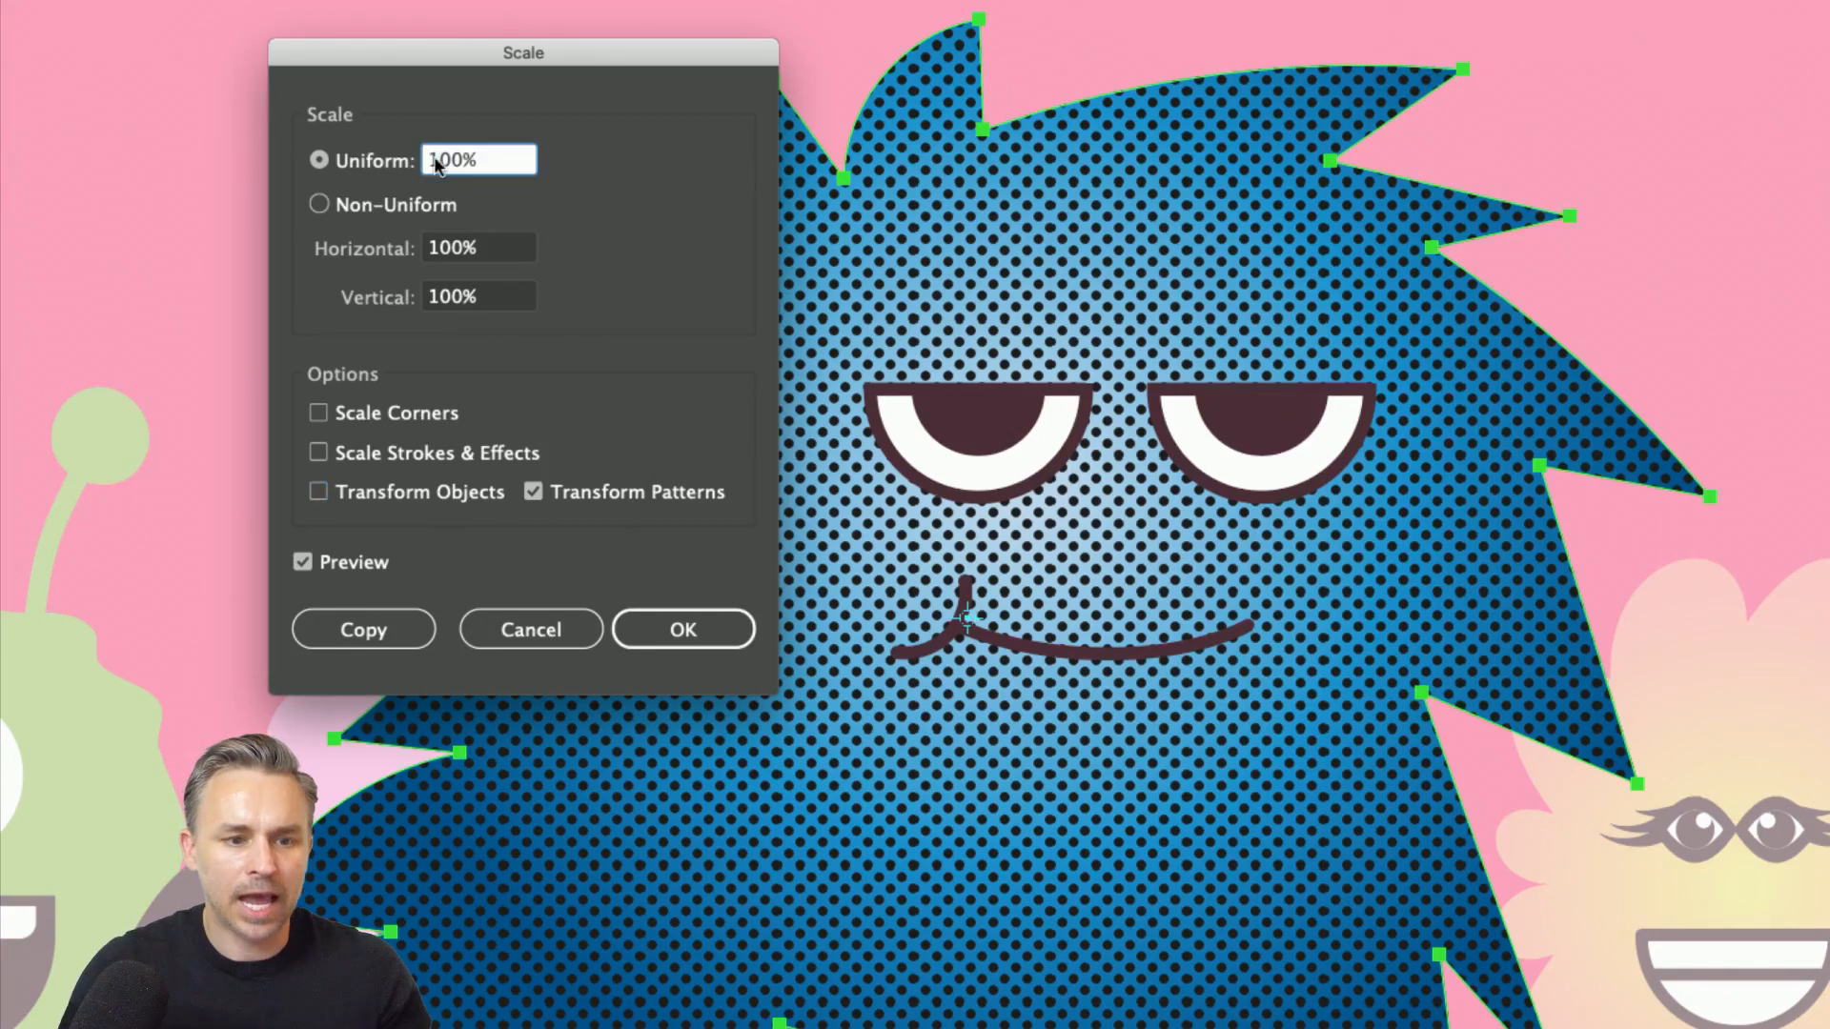
text(500)
key(Tab)
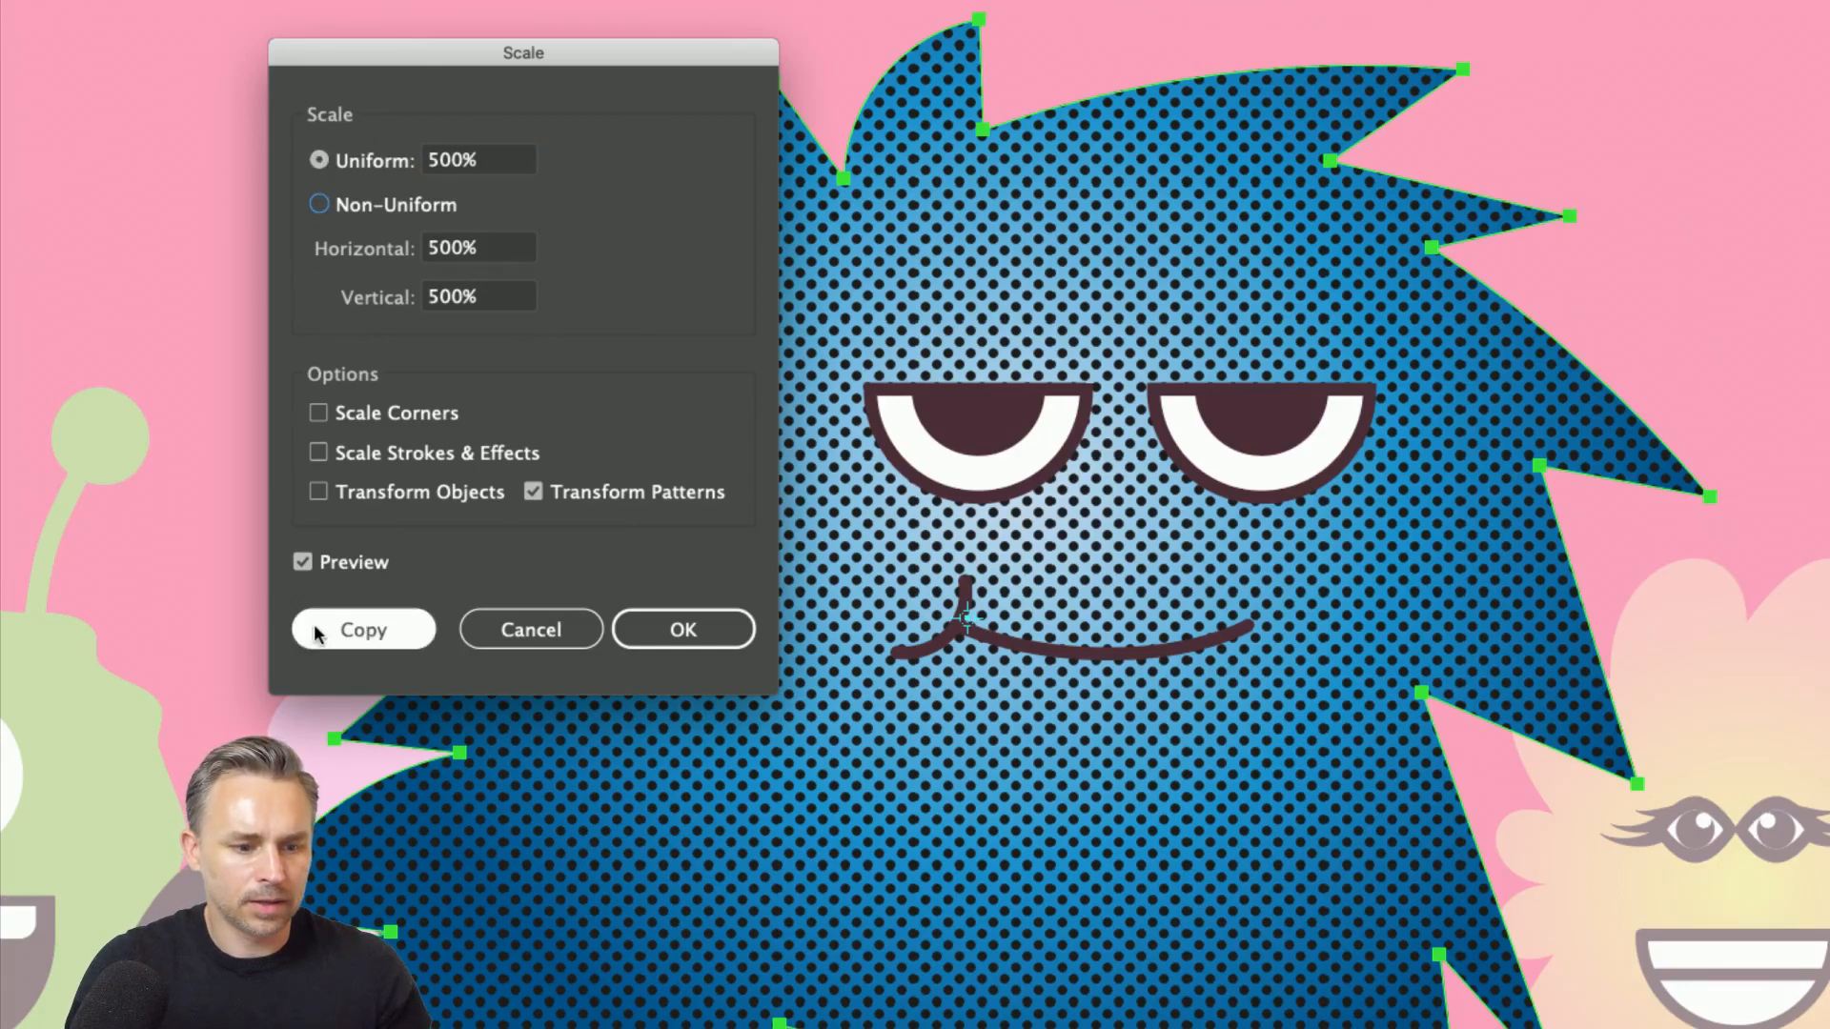
click(303, 568)
click(302, 567)
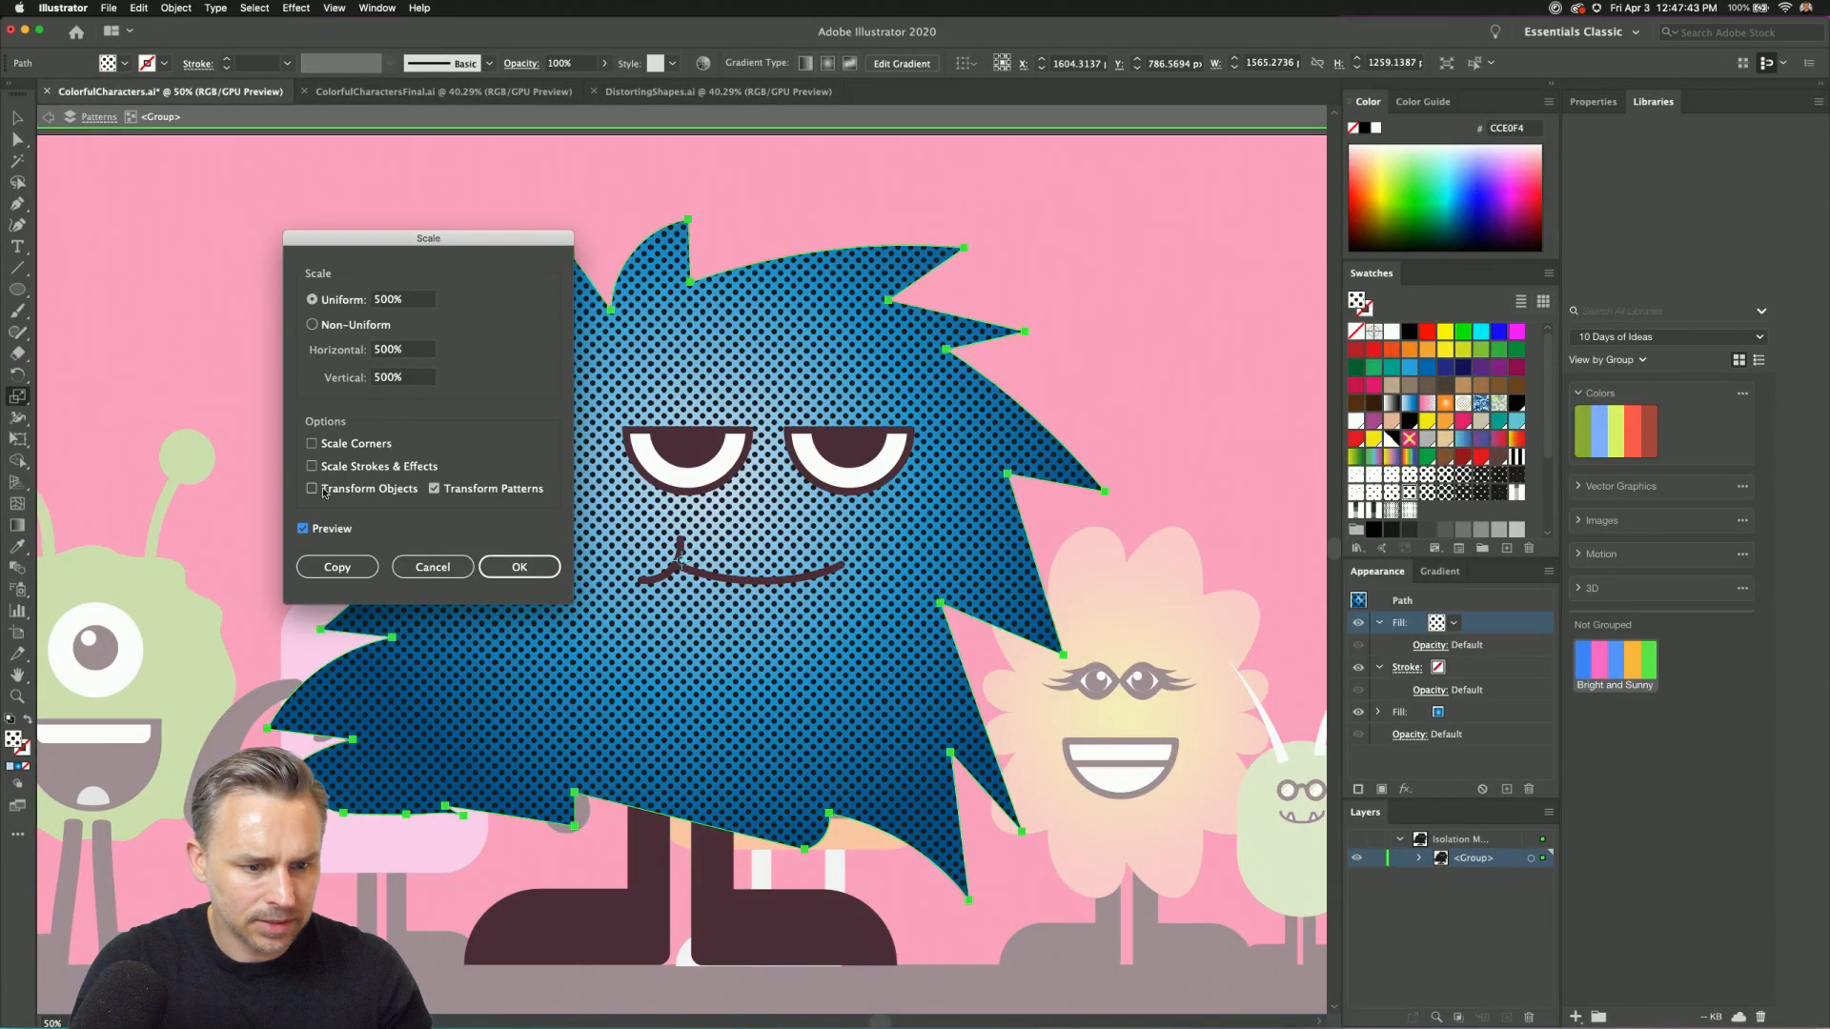
click(434, 488)
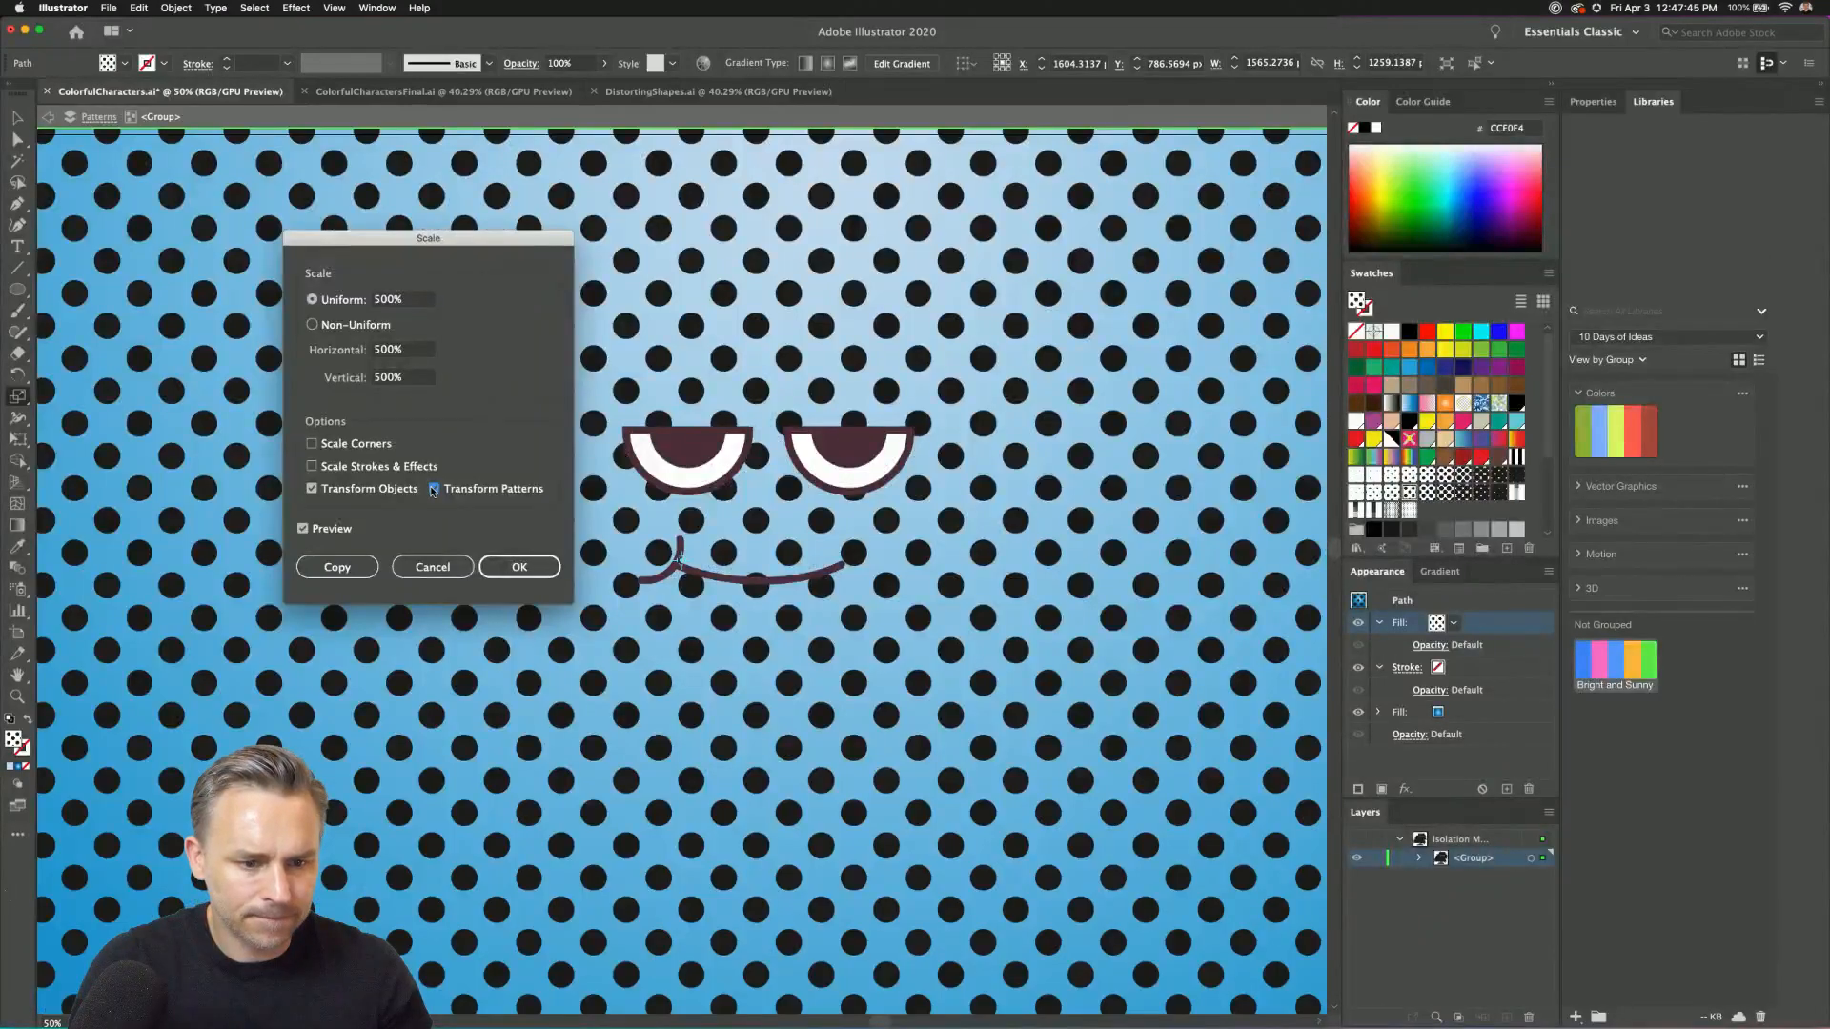
click(311, 489)
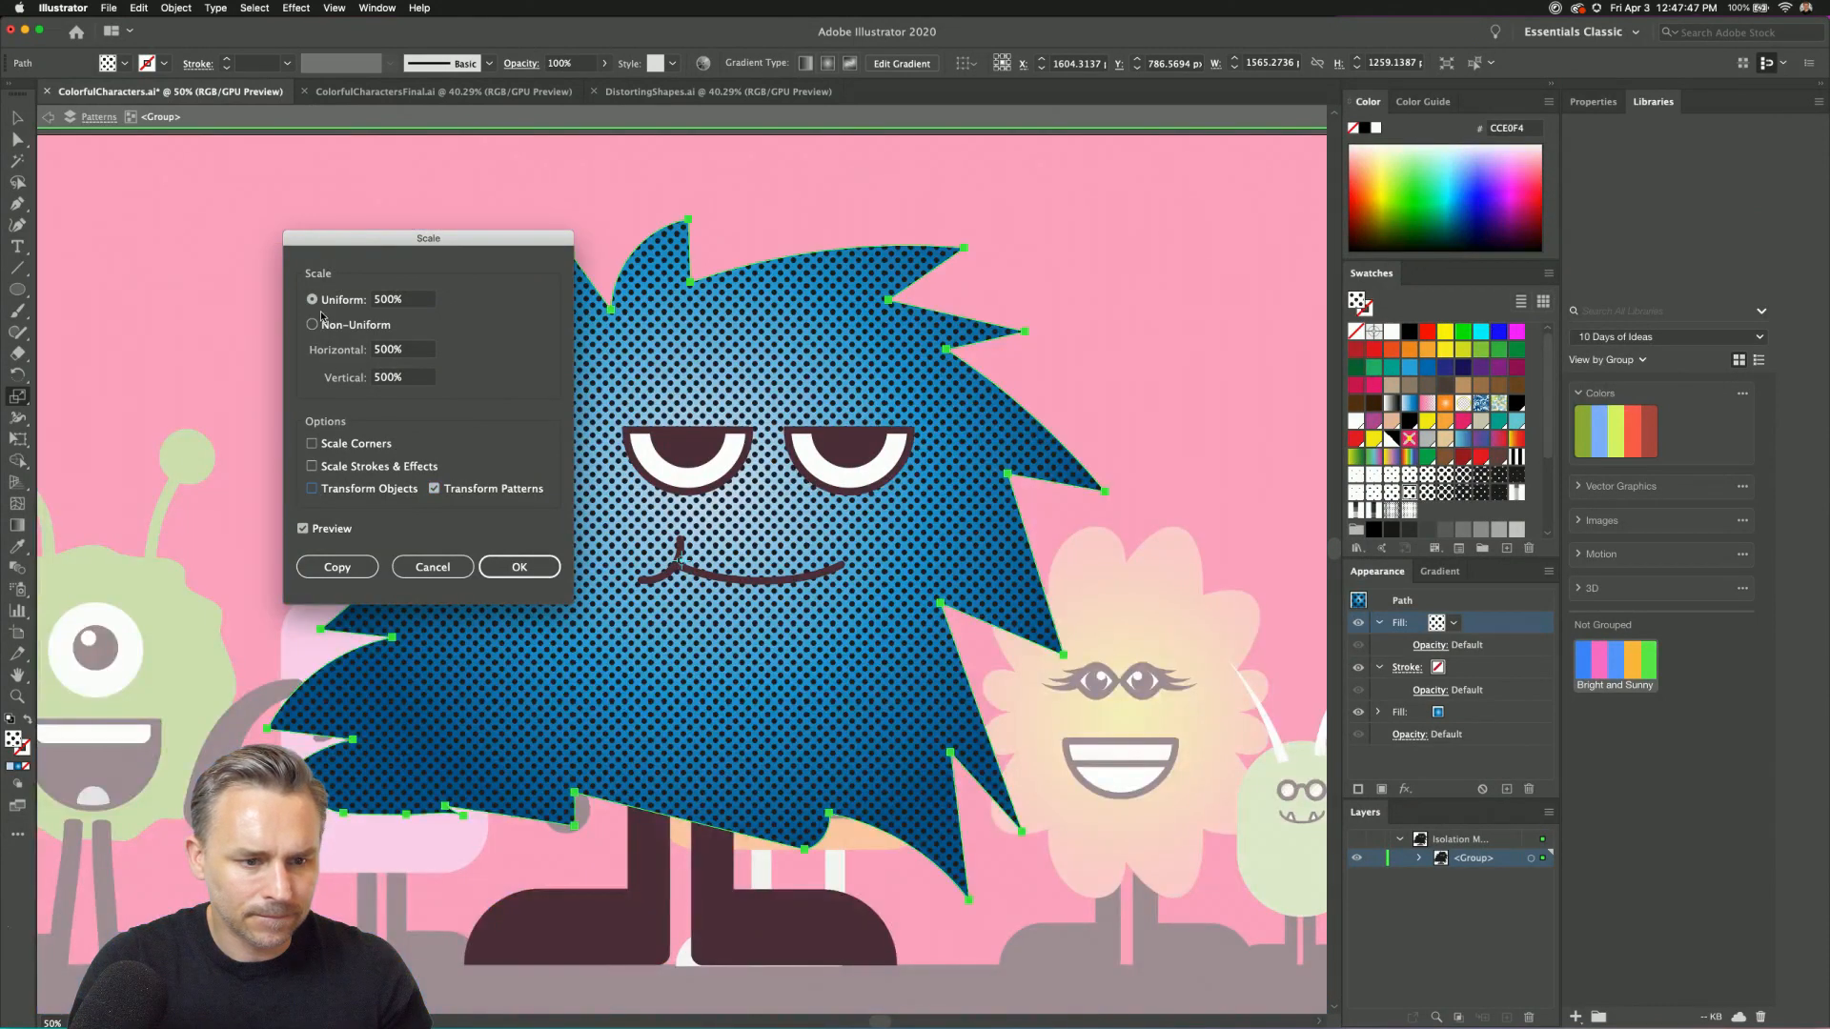
Try to enlarge only the body's dot pattern with a uniform scale of 600%.
click(381, 299)
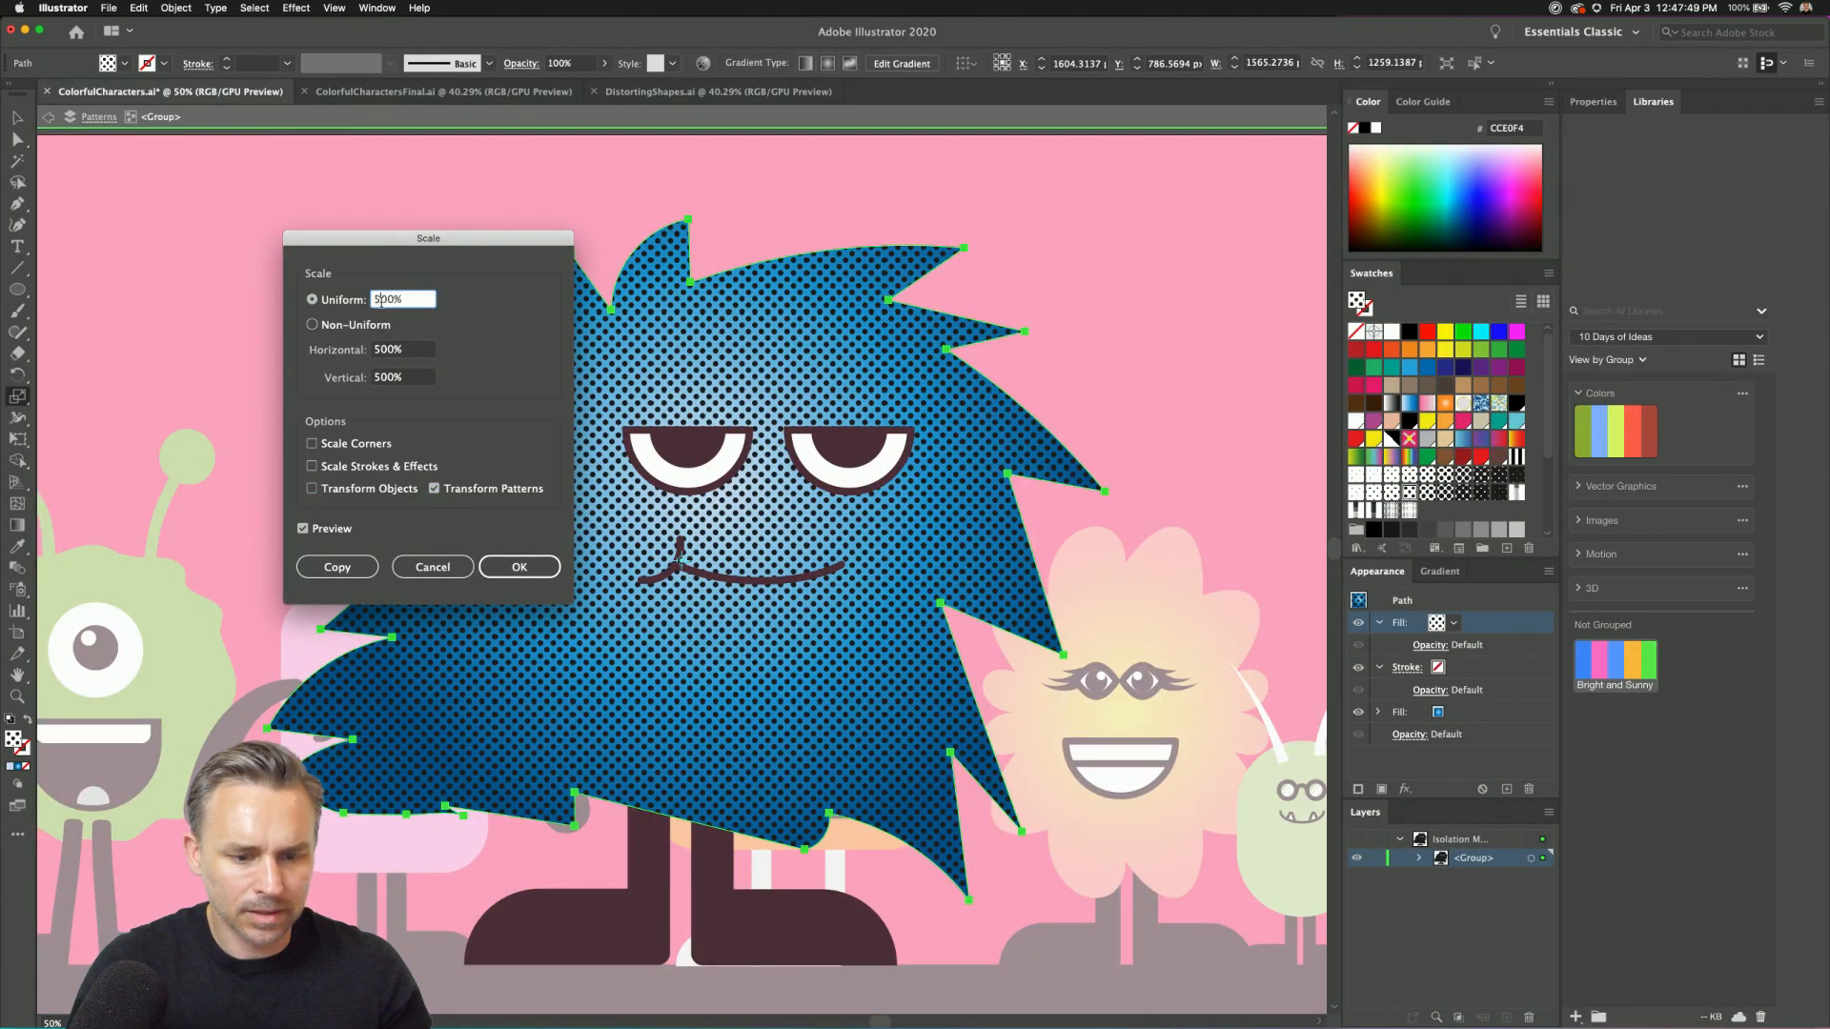
key(BackSpace)
text(6)
click(511, 569)
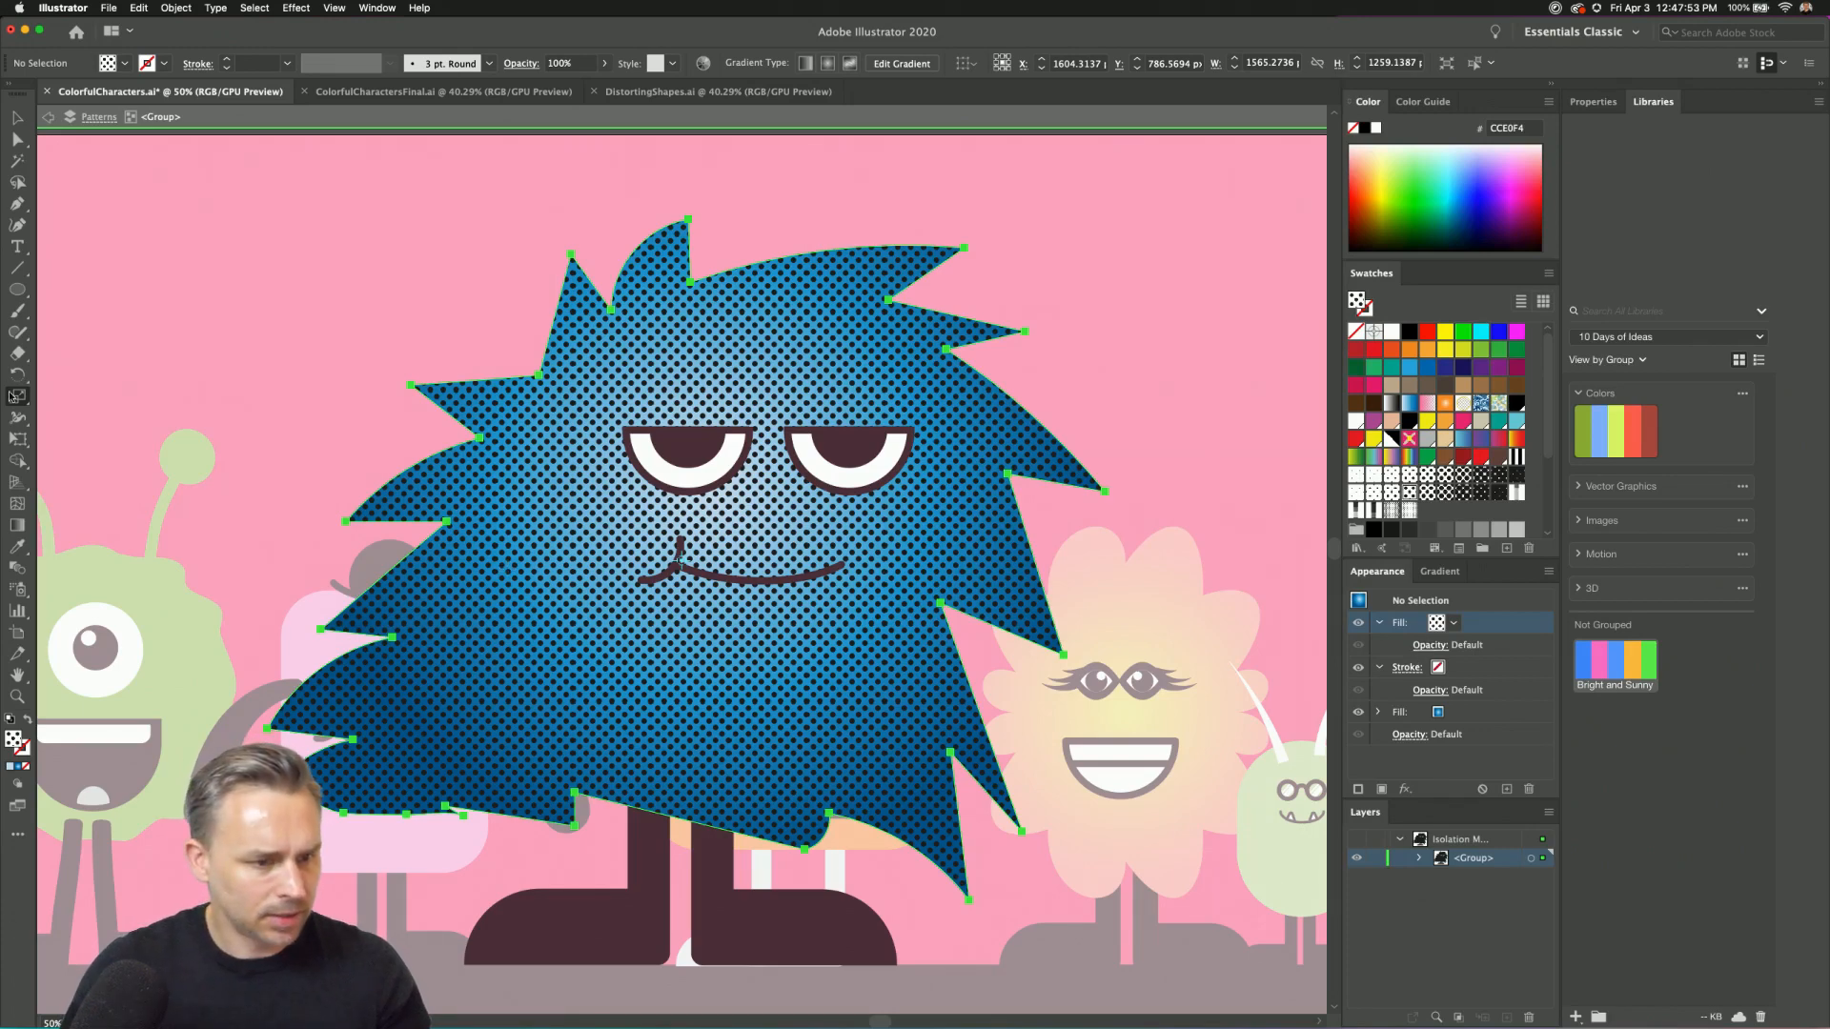
Try to scale the dot pattern non-uniformly, with the horizontal scale at 300% and Transform Objects off.
double_click(11, 396)
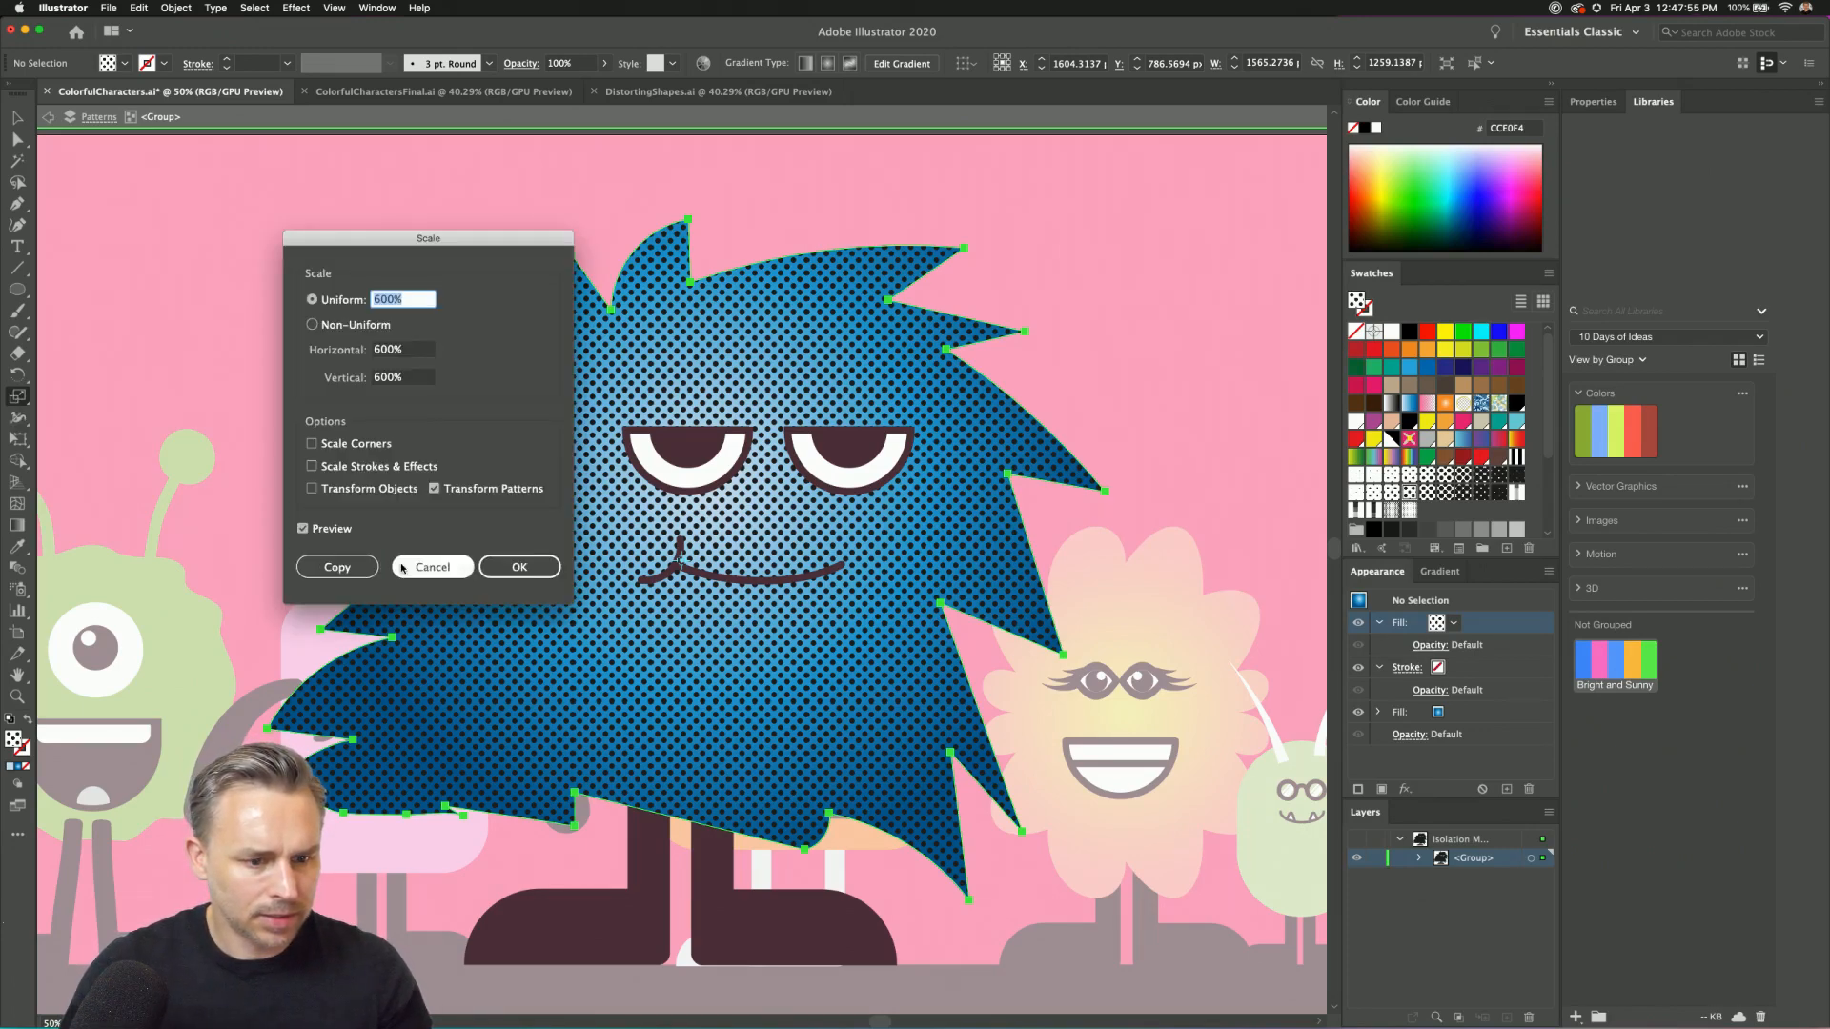
click(312, 326)
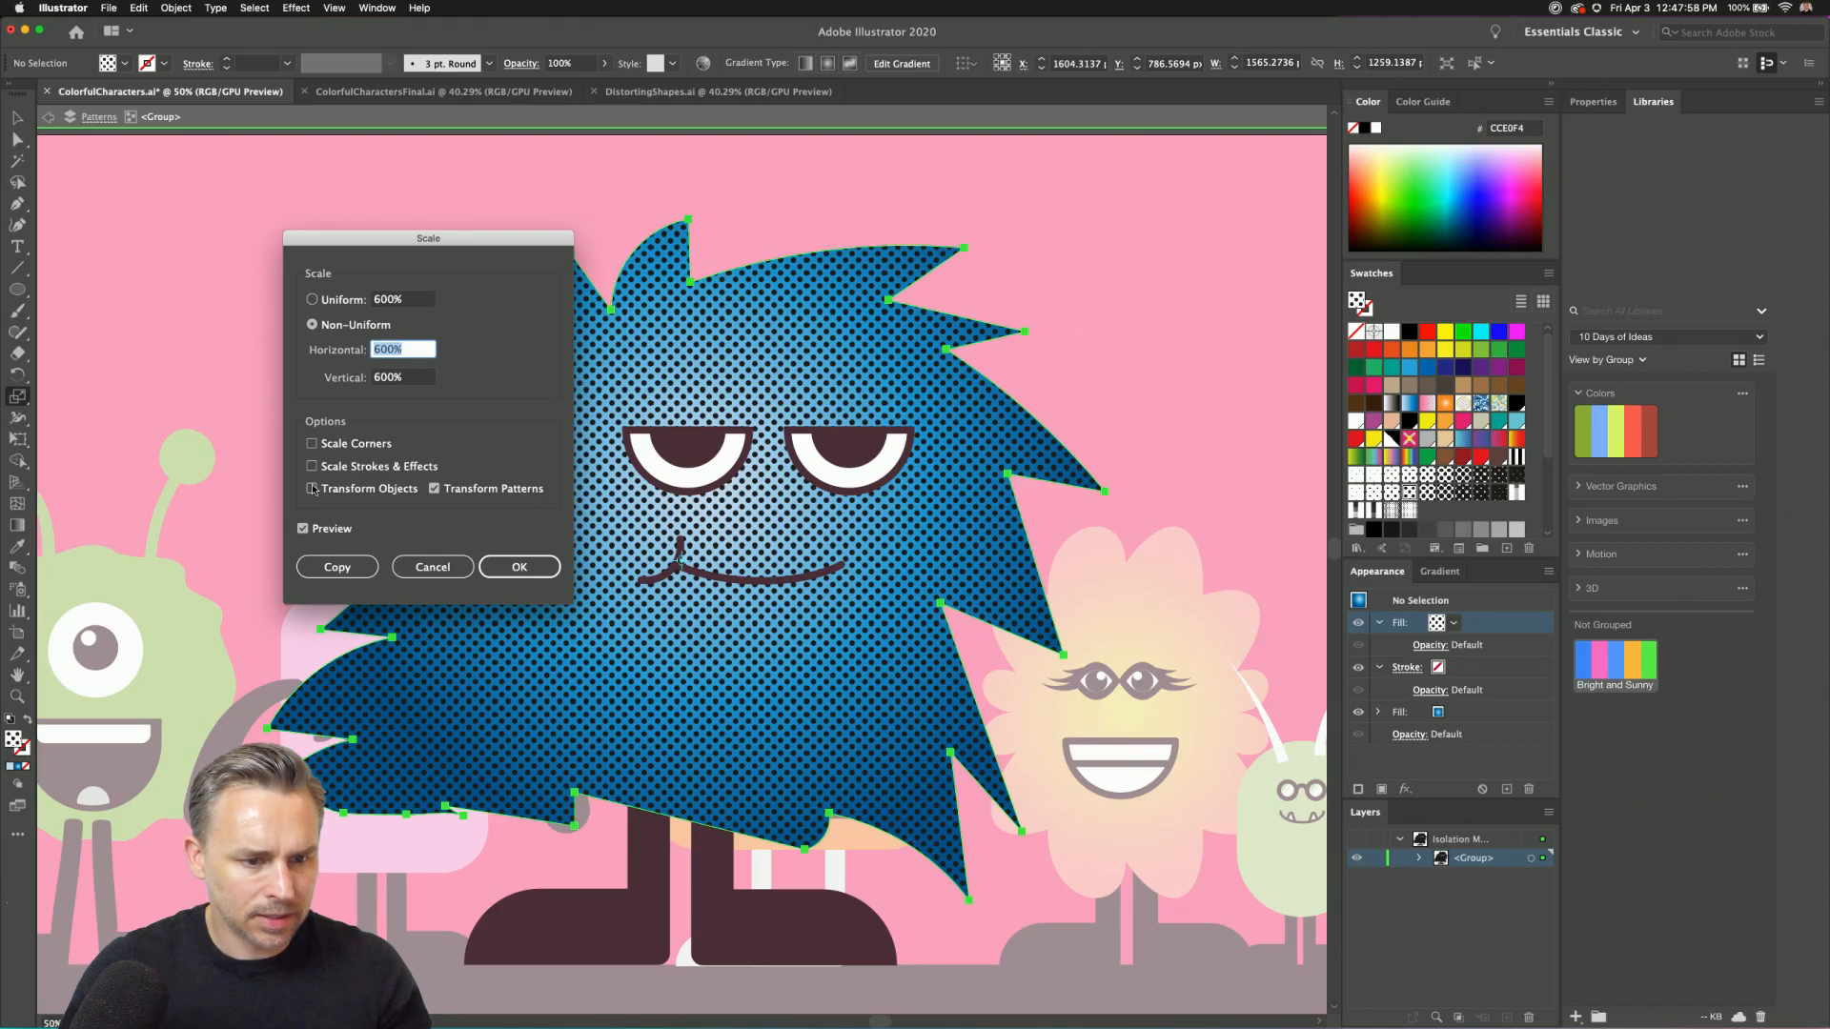
click(377, 351)
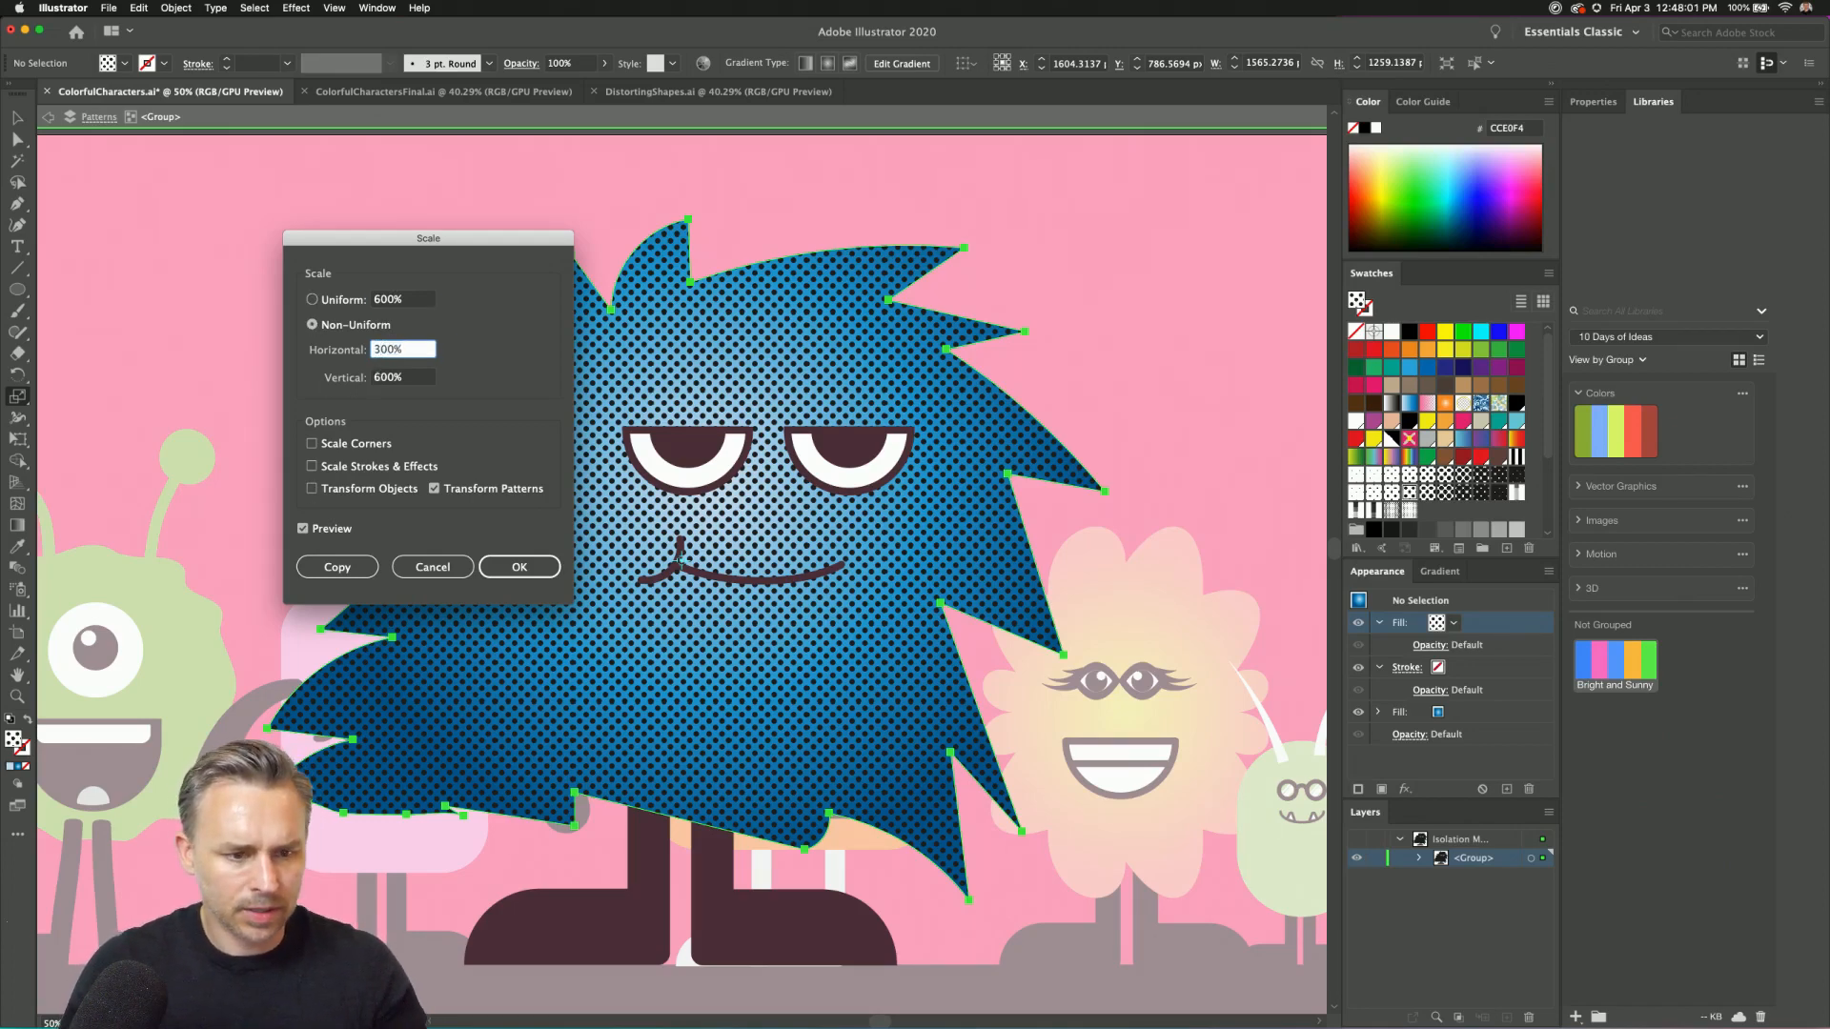
click(519, 567)
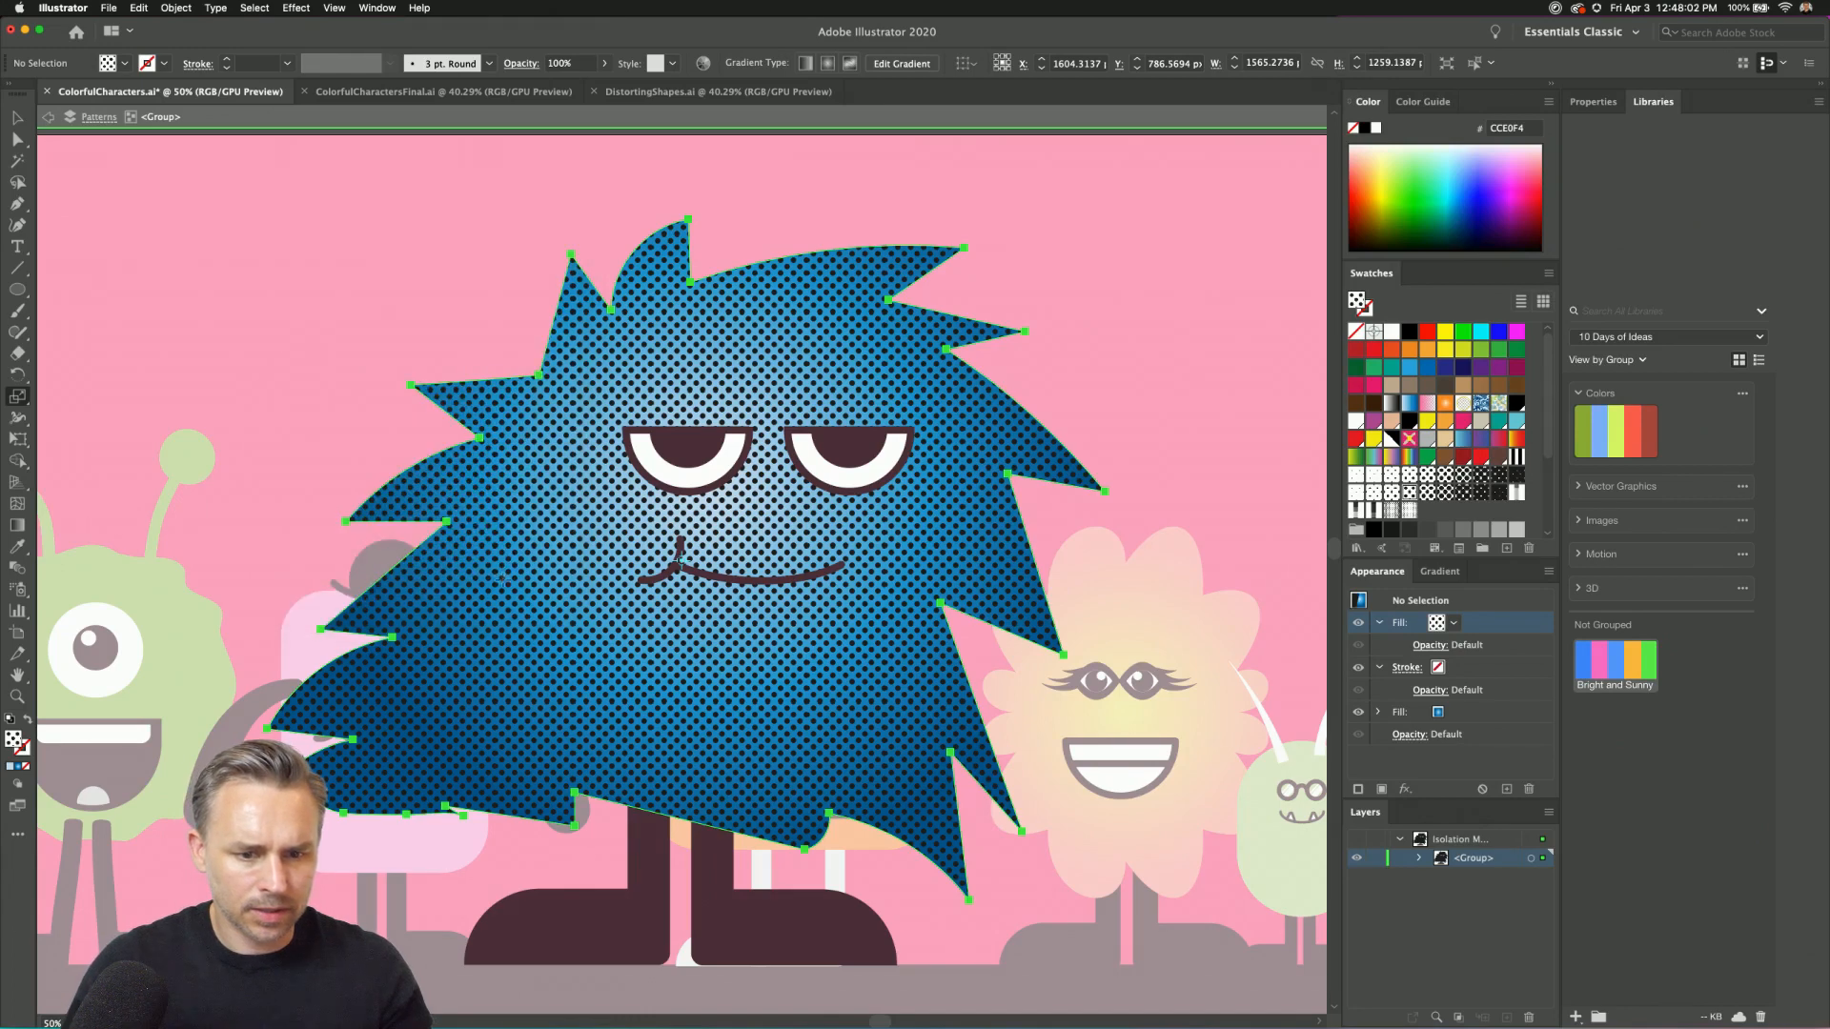
Leave the isolated group, re-enter the blue furry character's group and select its body path.
click(49, 118)
key(v)
click(842, 356)
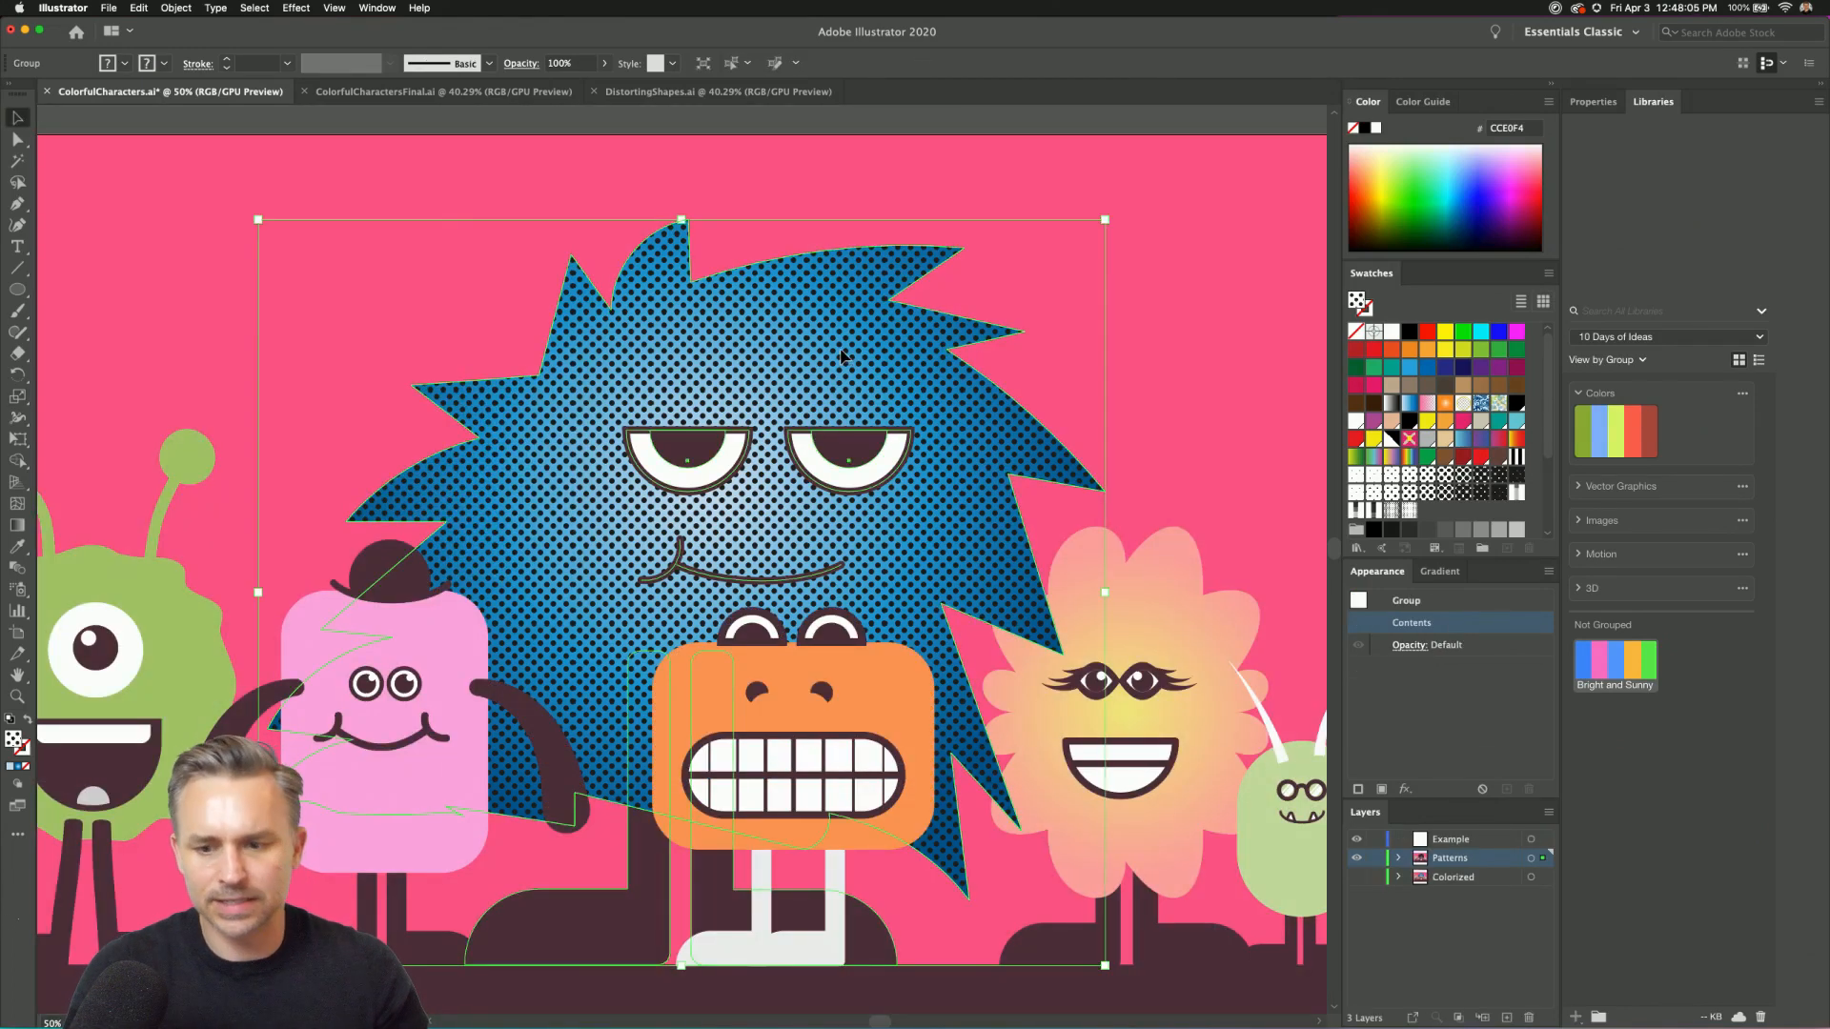
click(1126, 710)
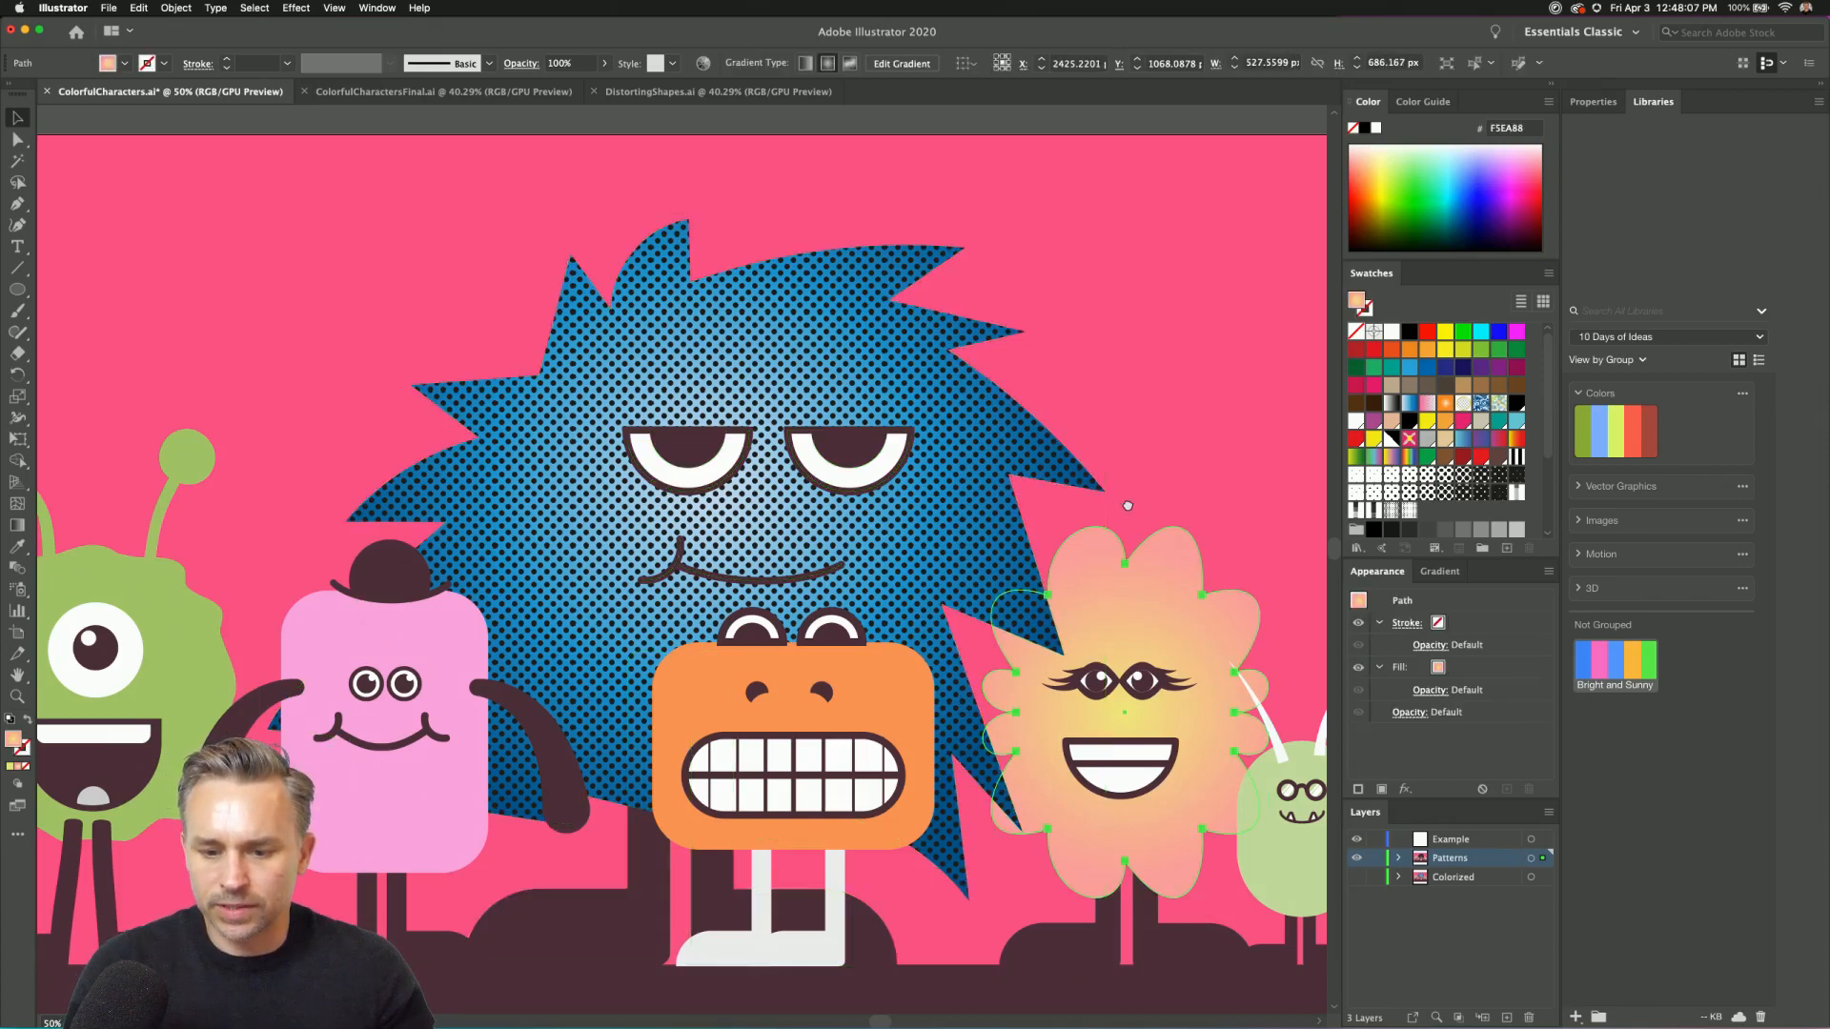
drag(1128, 505, 855, 369)
double_click(455, 181)
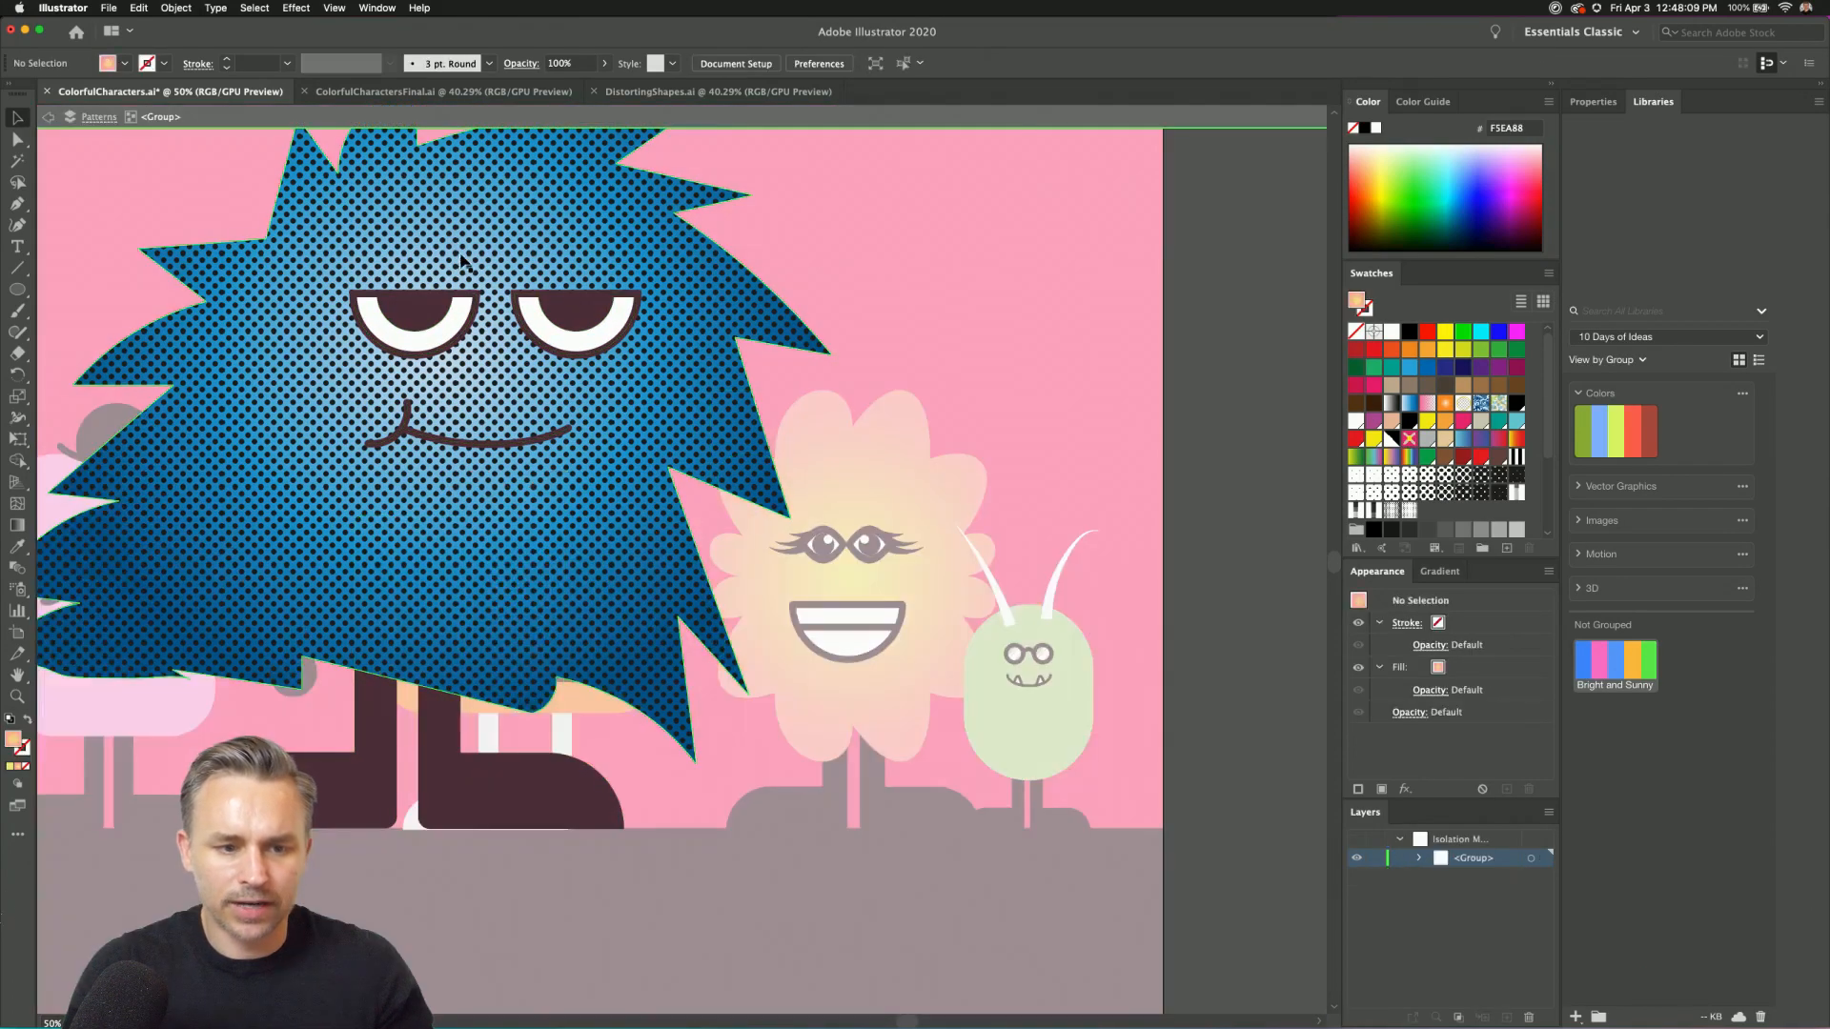
click(454, 182)
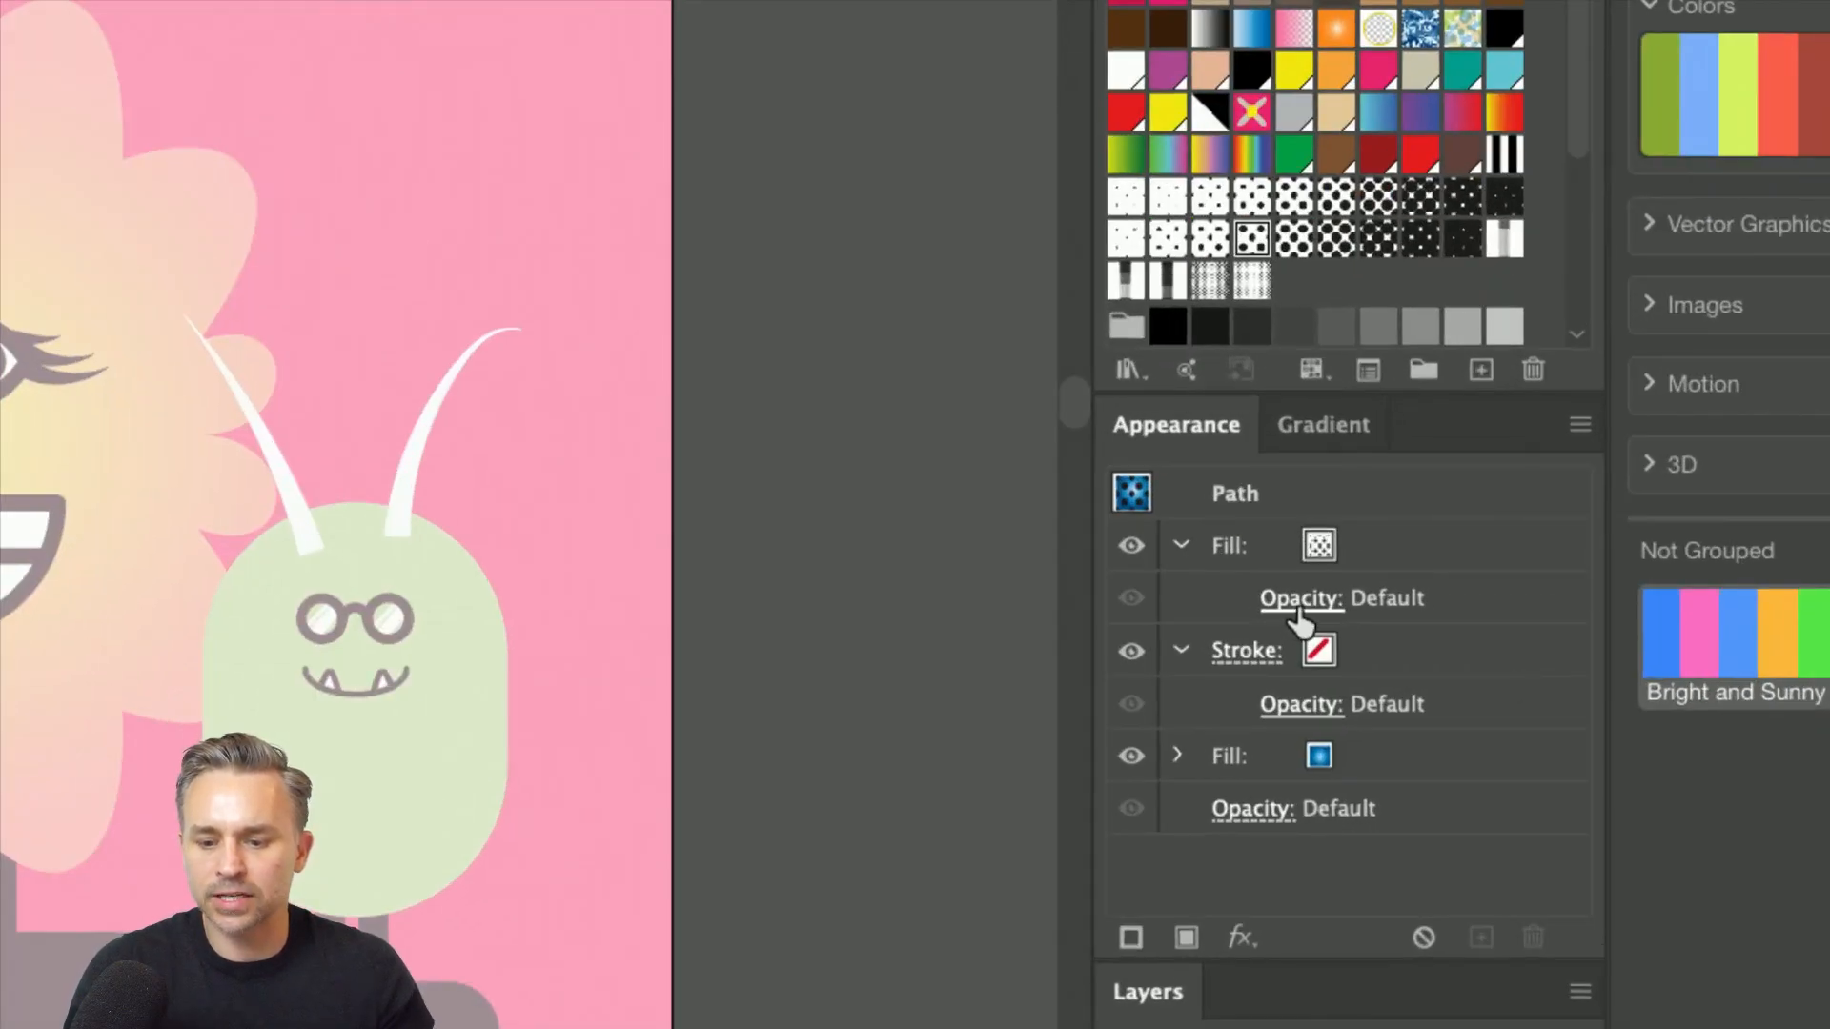
Set the blending mode of the body's dot pattern fill to Overlay at 100% opacity and exit the group.
click(1299, 610)
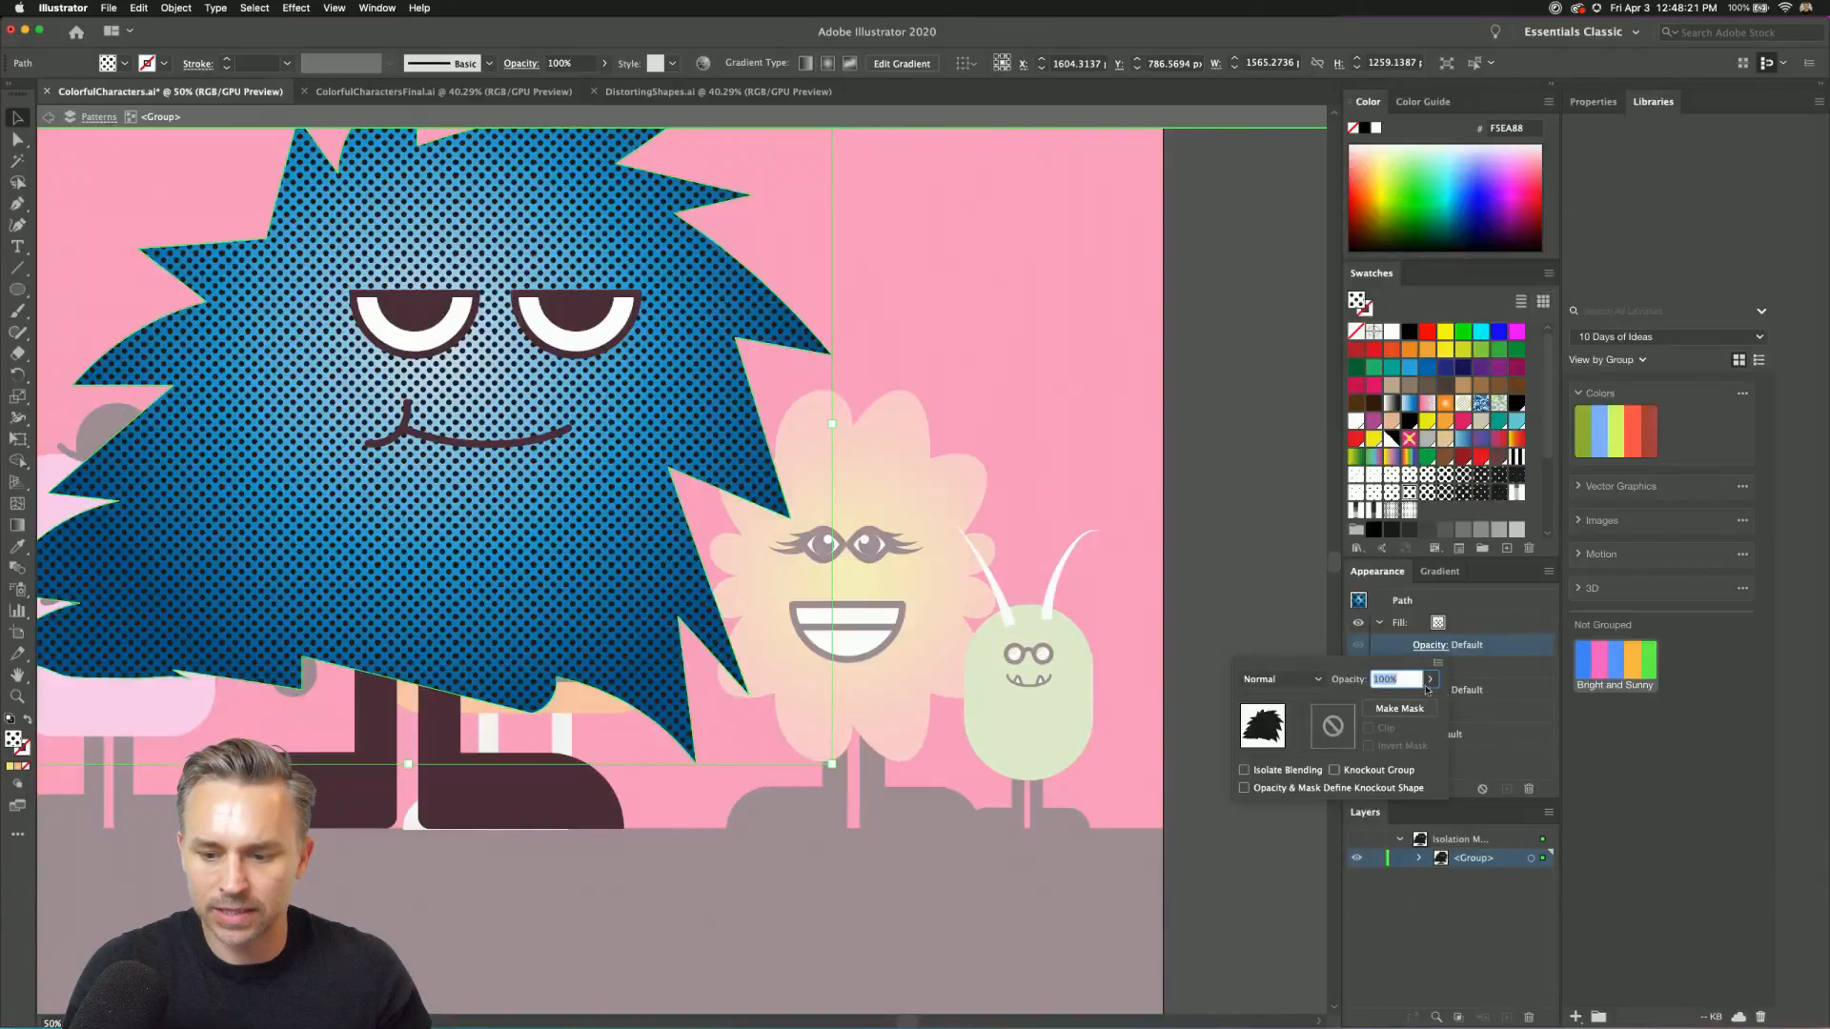
click(1430, 679)
mouse_move(1432, 701)
mouse_down()
mouse_move(1387, 705)
mouse_move(1431, 703)
mouse_up()
click(1282, 678)
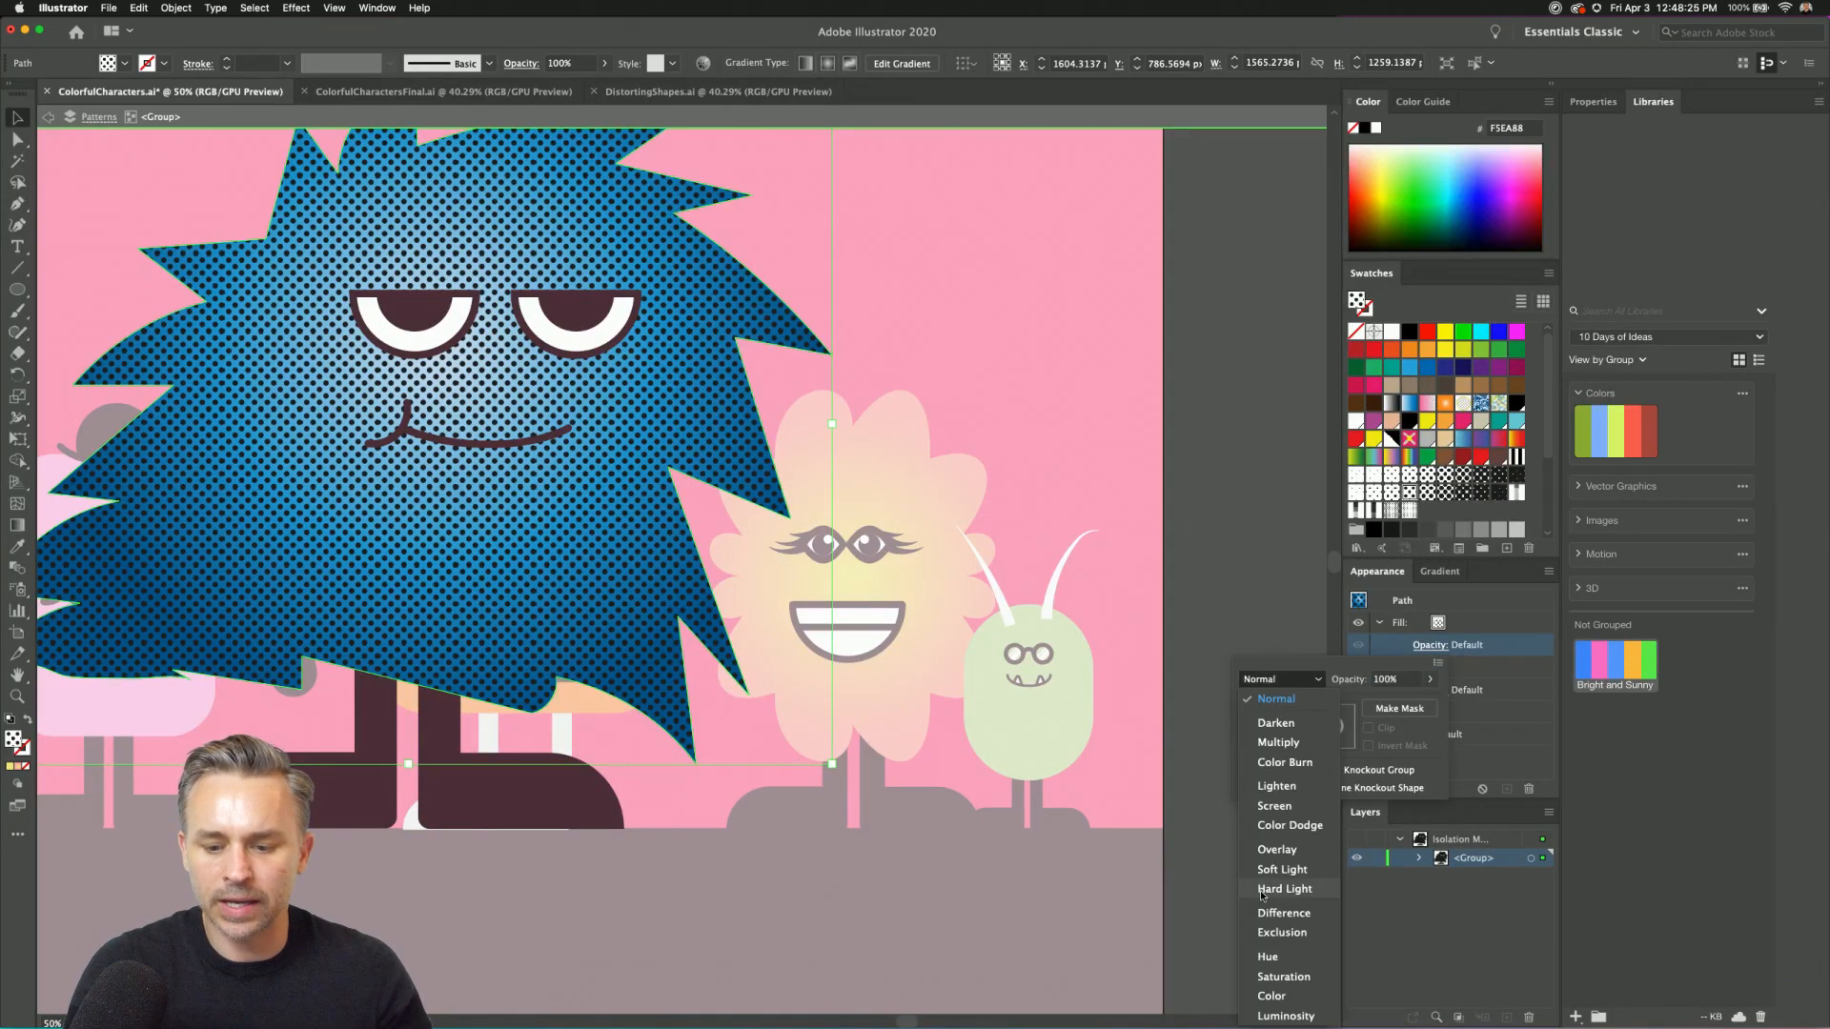
click(1290, 851)
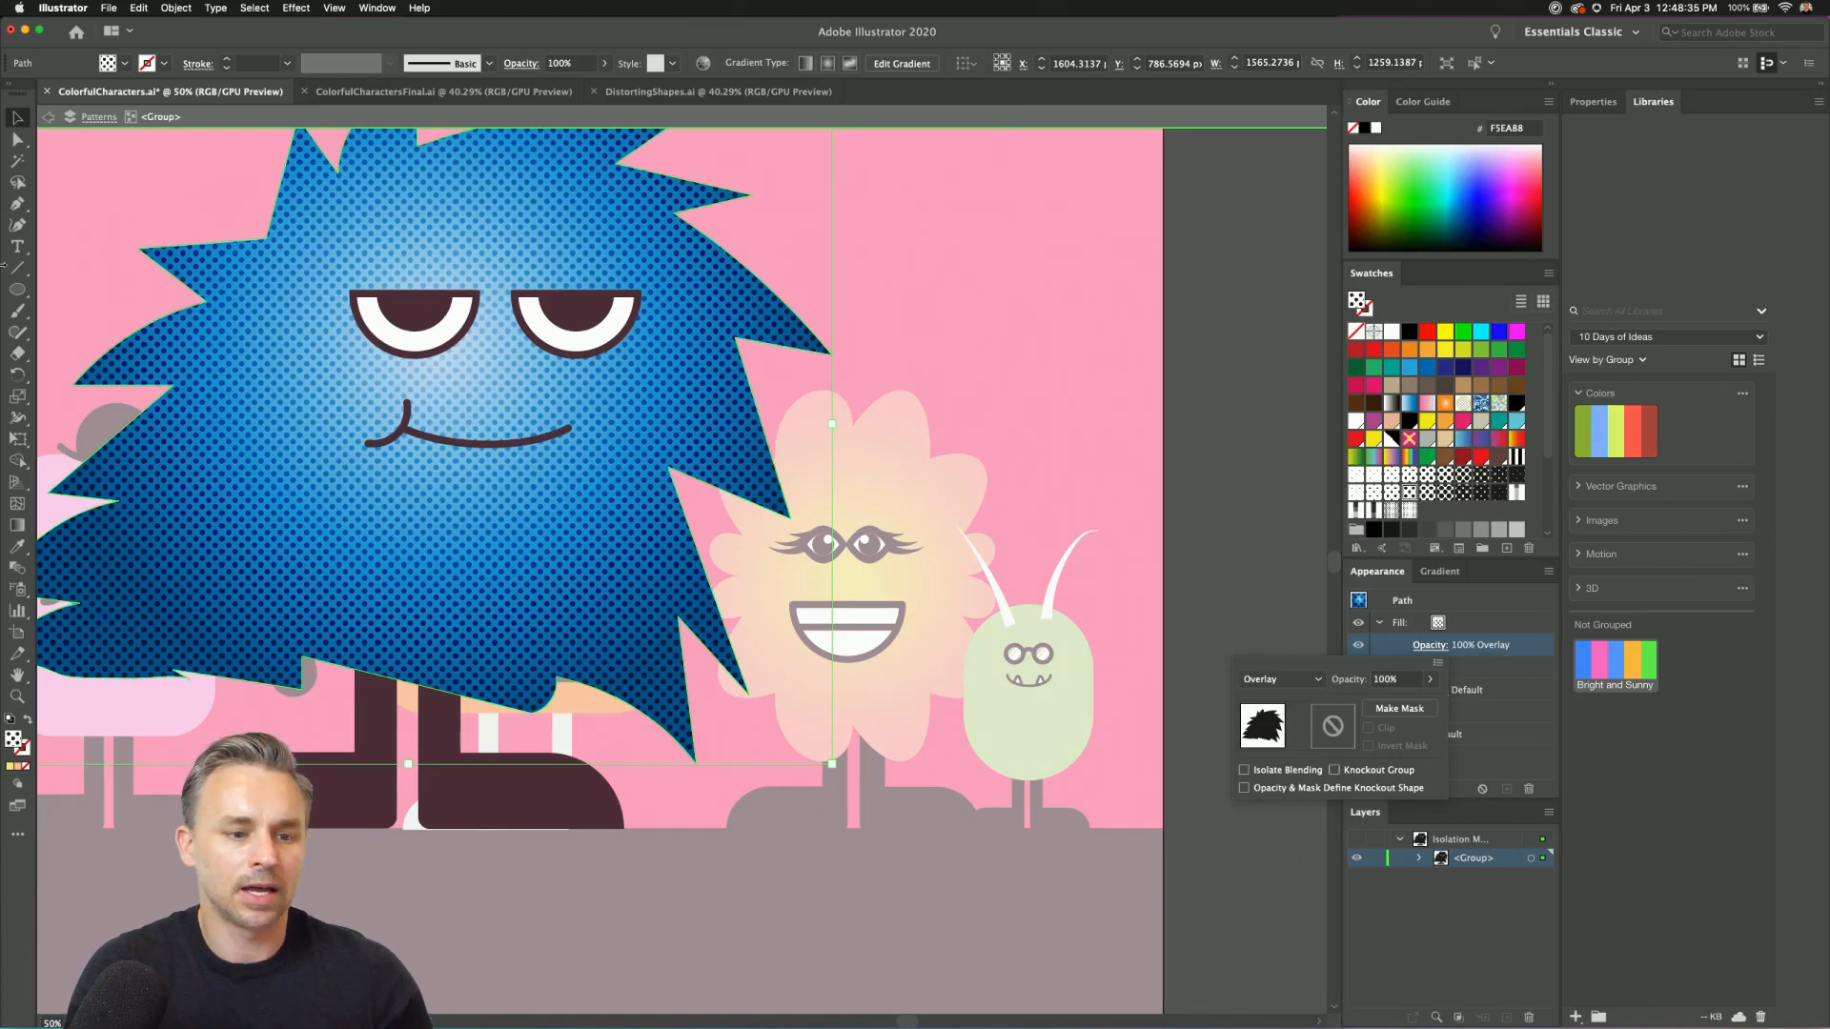
click(51, 121)
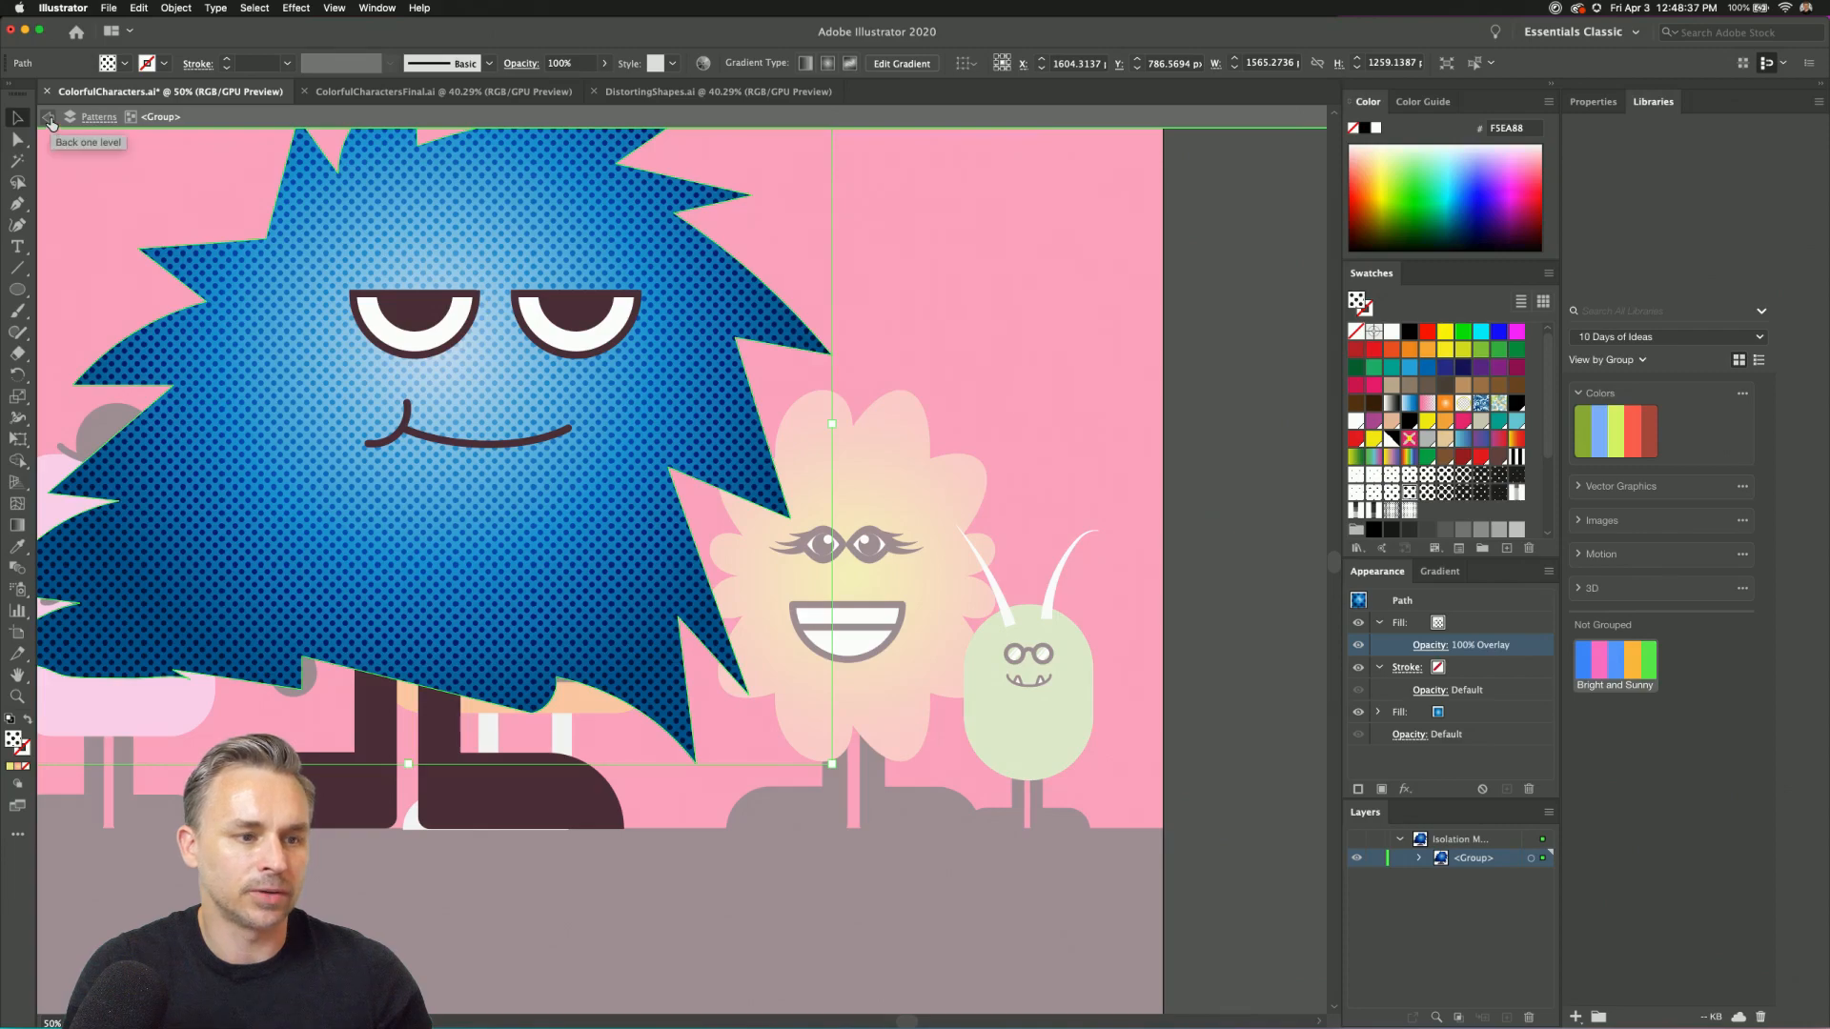
click(51, 123)
drag(324, 272, 591, 477)
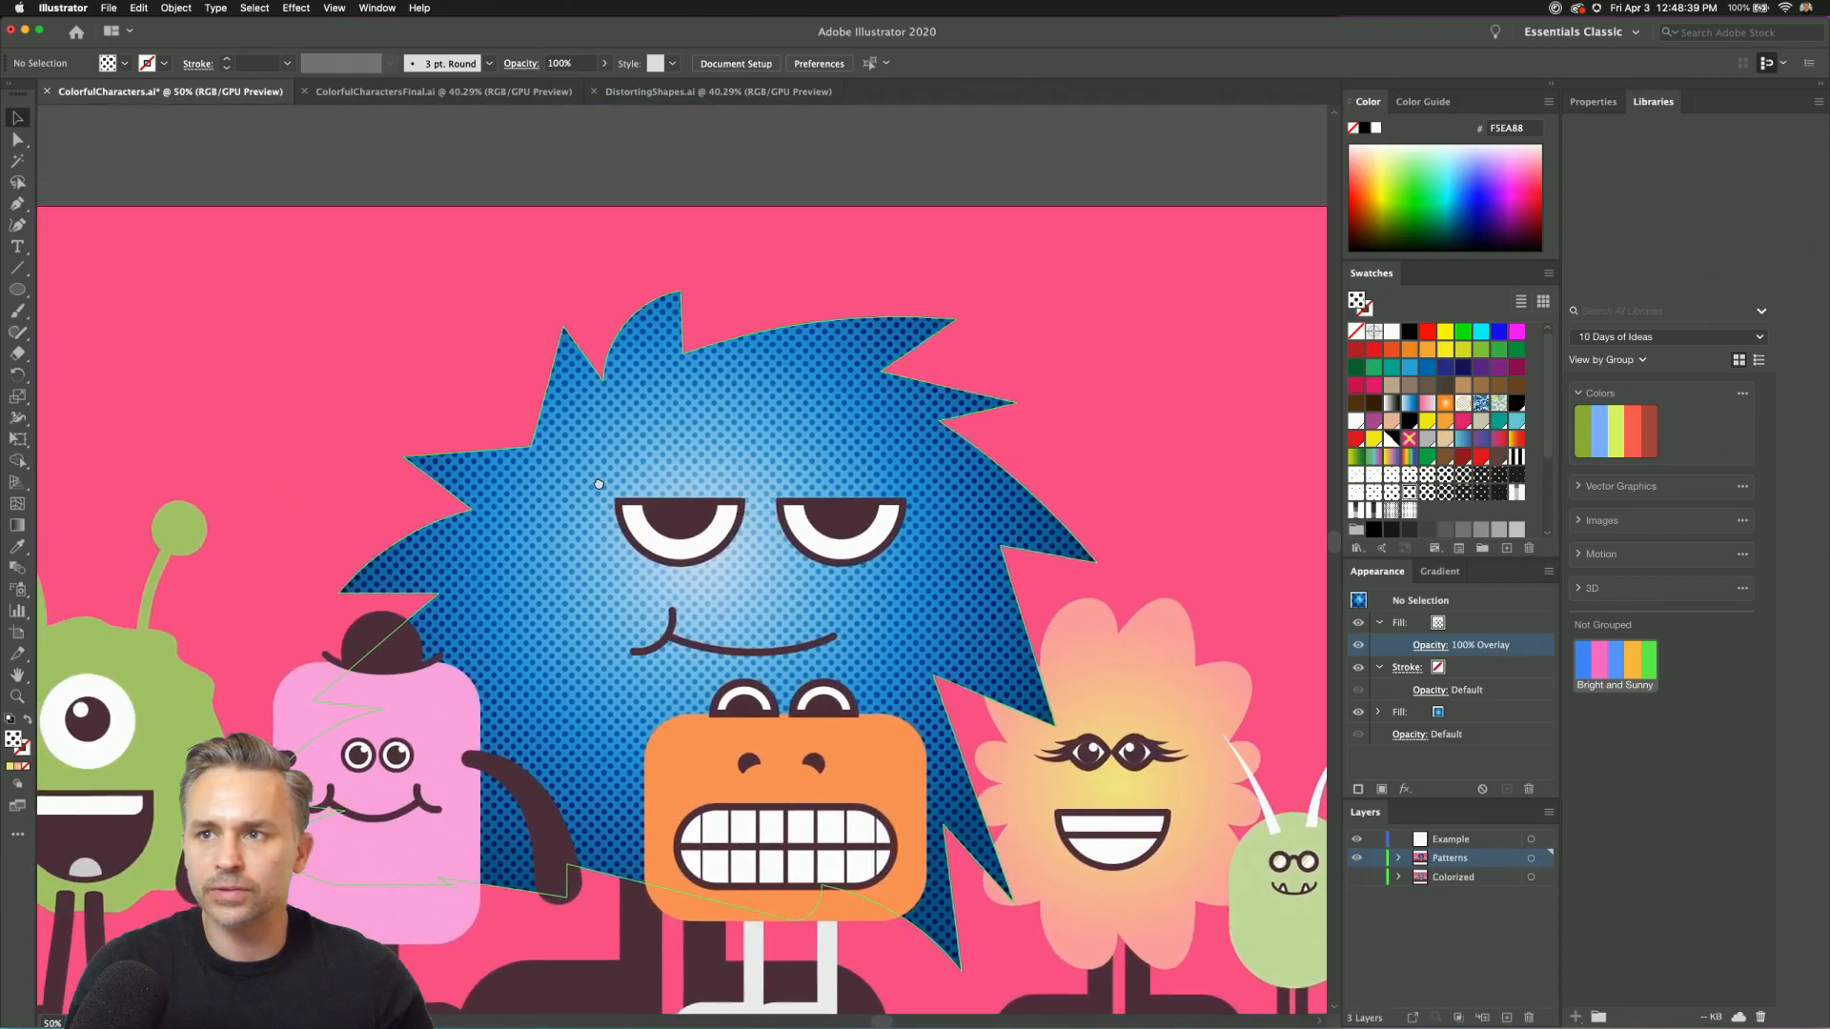
Select the pink background rectangle and add a second fill using the black-and-transparent vertical stripe pattern swatch.
drag(642, 543, 578, 453)
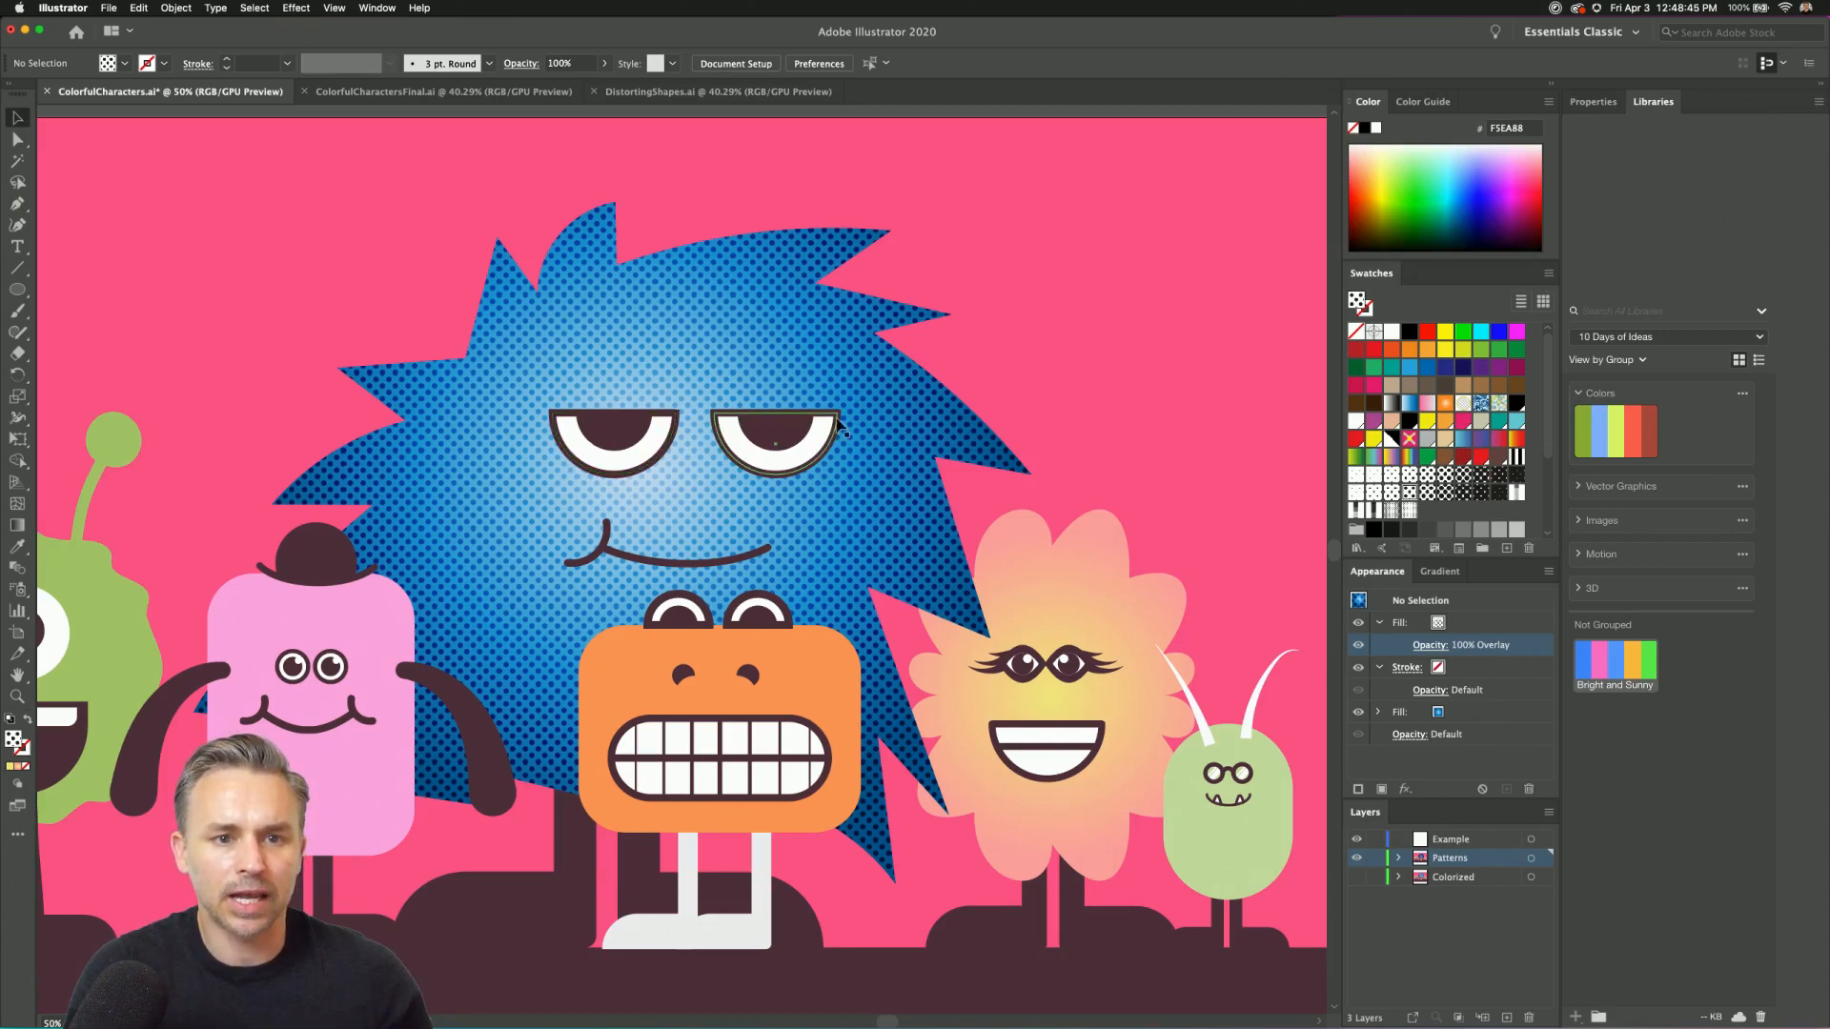
scroll(778, 402, up, 2)
scroll(779, 402, right, 2)
click(1112, 254)
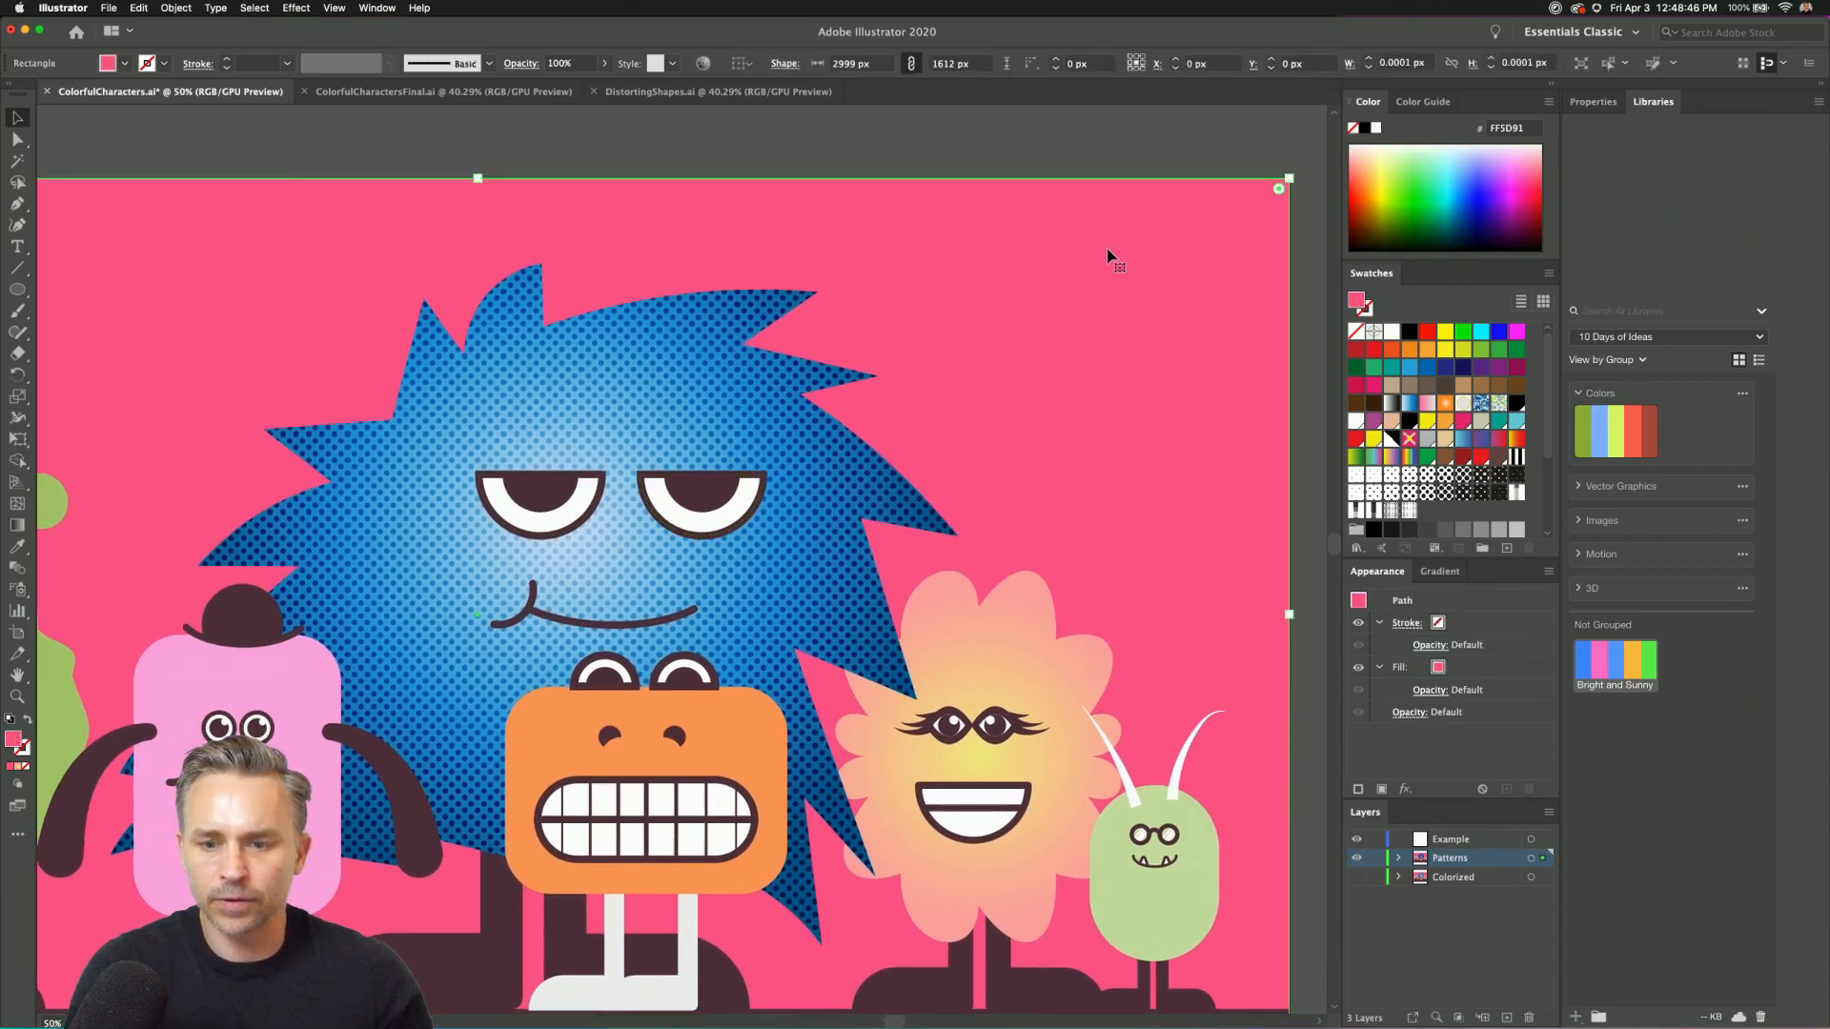
click(1382, 789)
click(1456, 623)
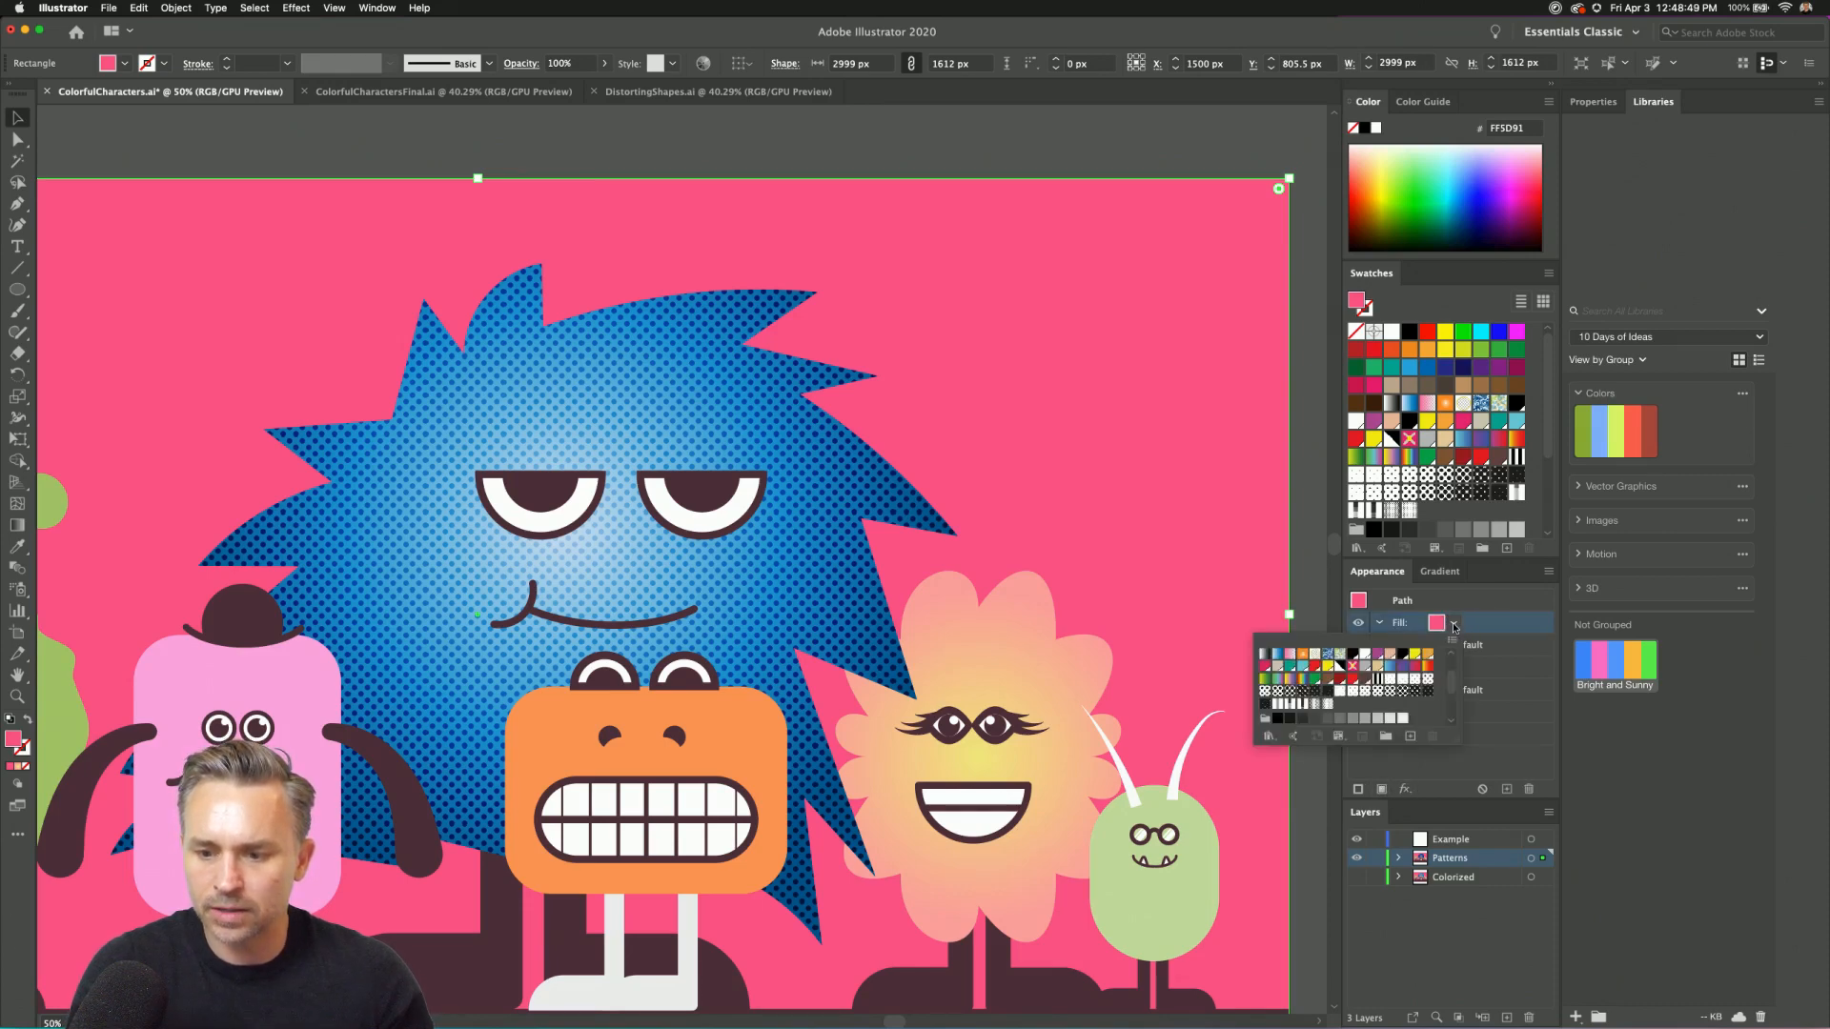
click(1375, 683)
key(Escape)
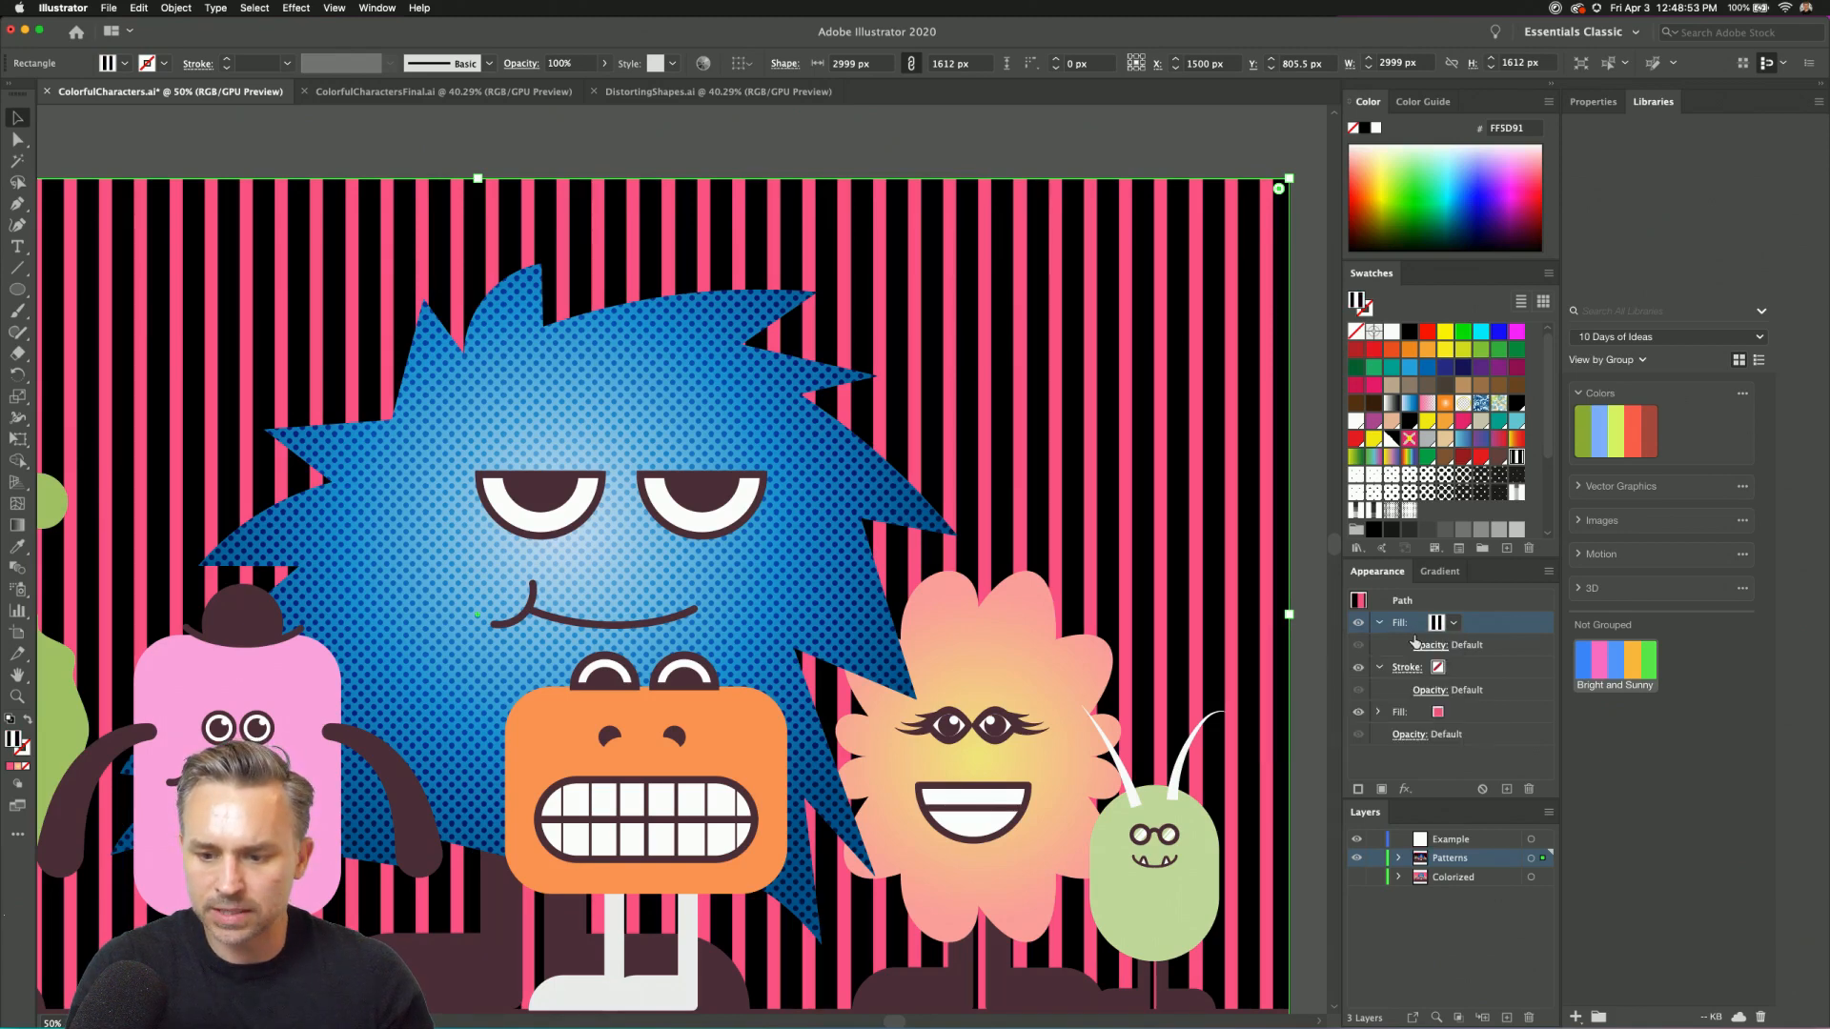
Set the blending mode of the background's stripe pattern fill to Soft Light.
click(1422, 646)
click(1267, 679)
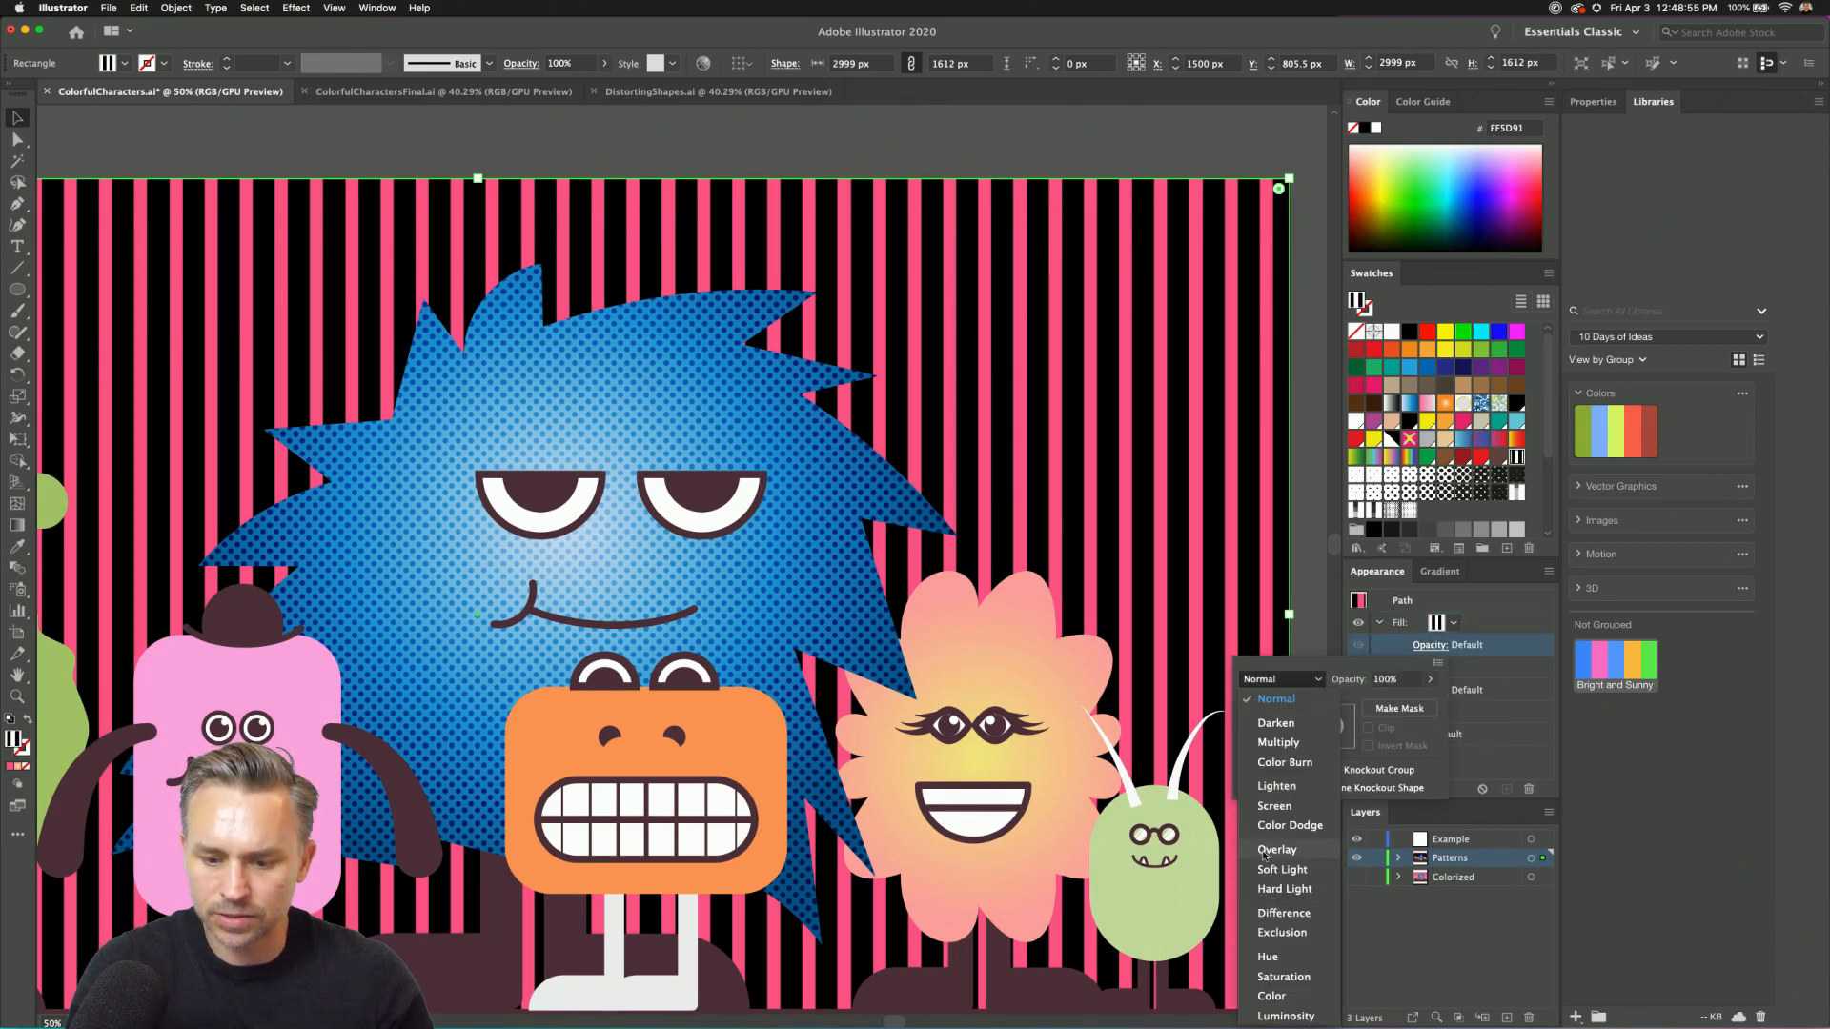
click(1262, 867)
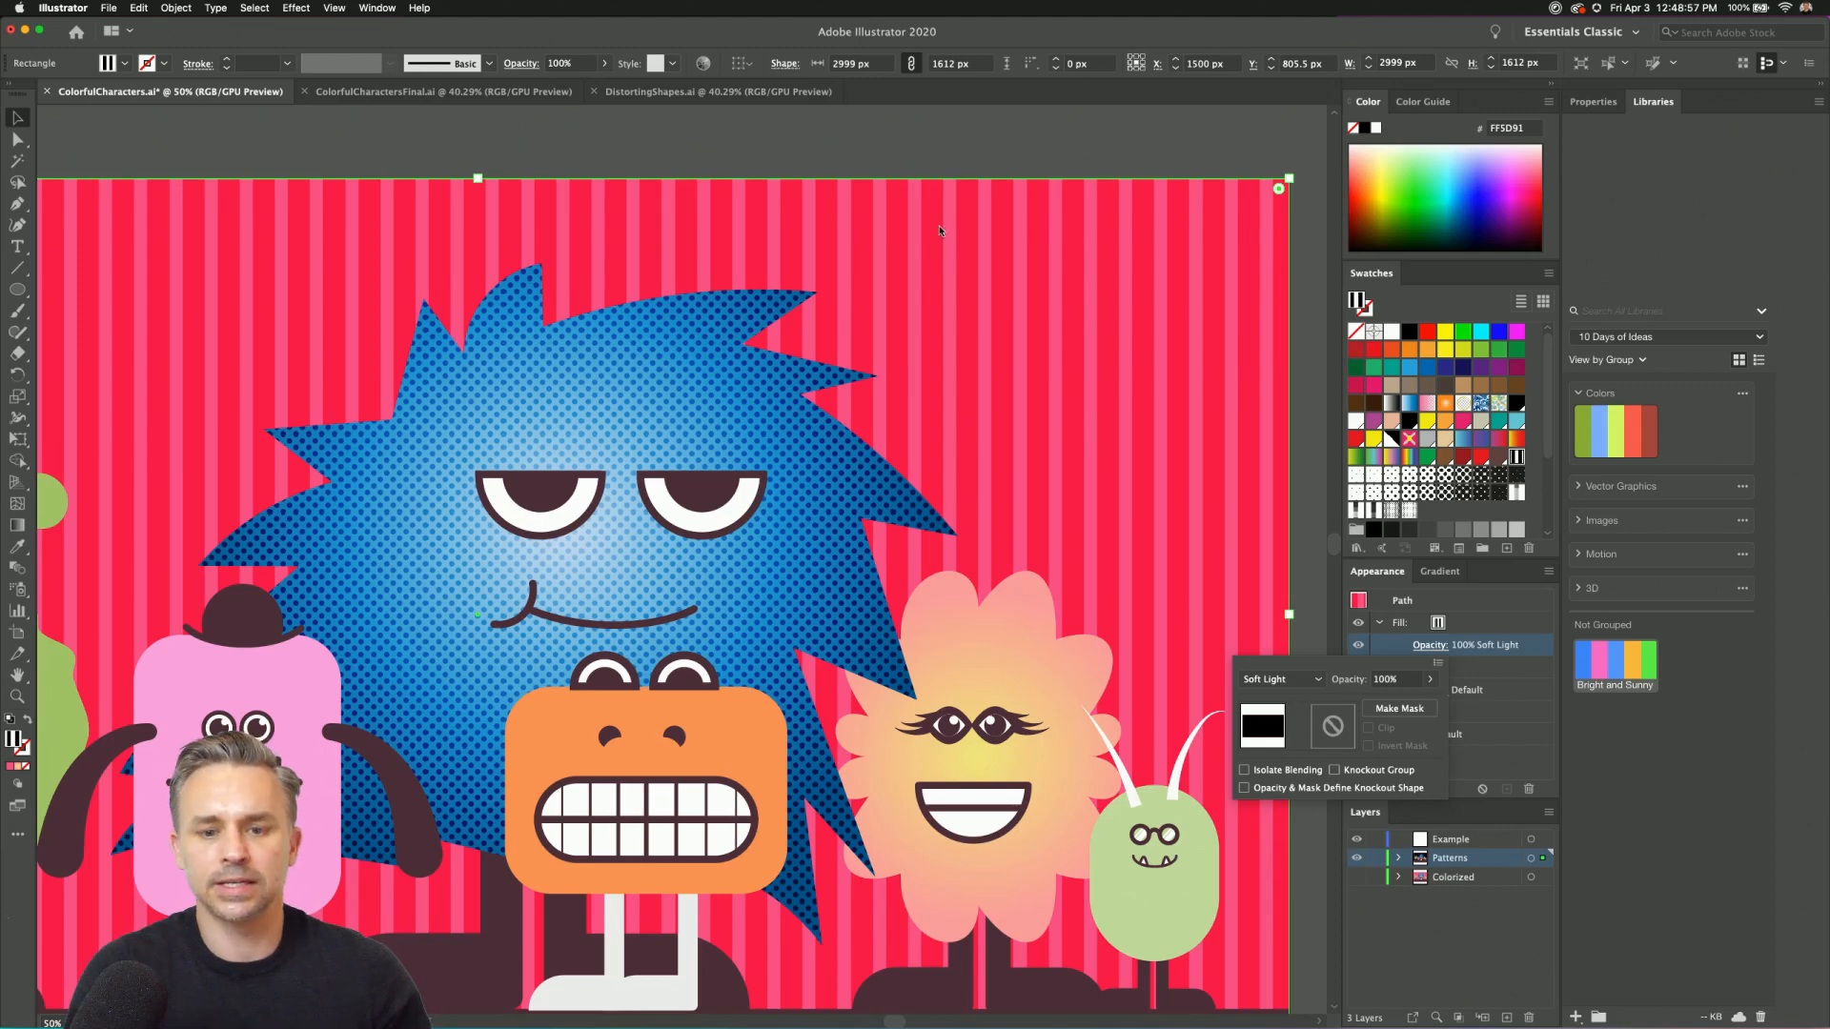
click(959, 144)
drag(833, 409, 901, 318)
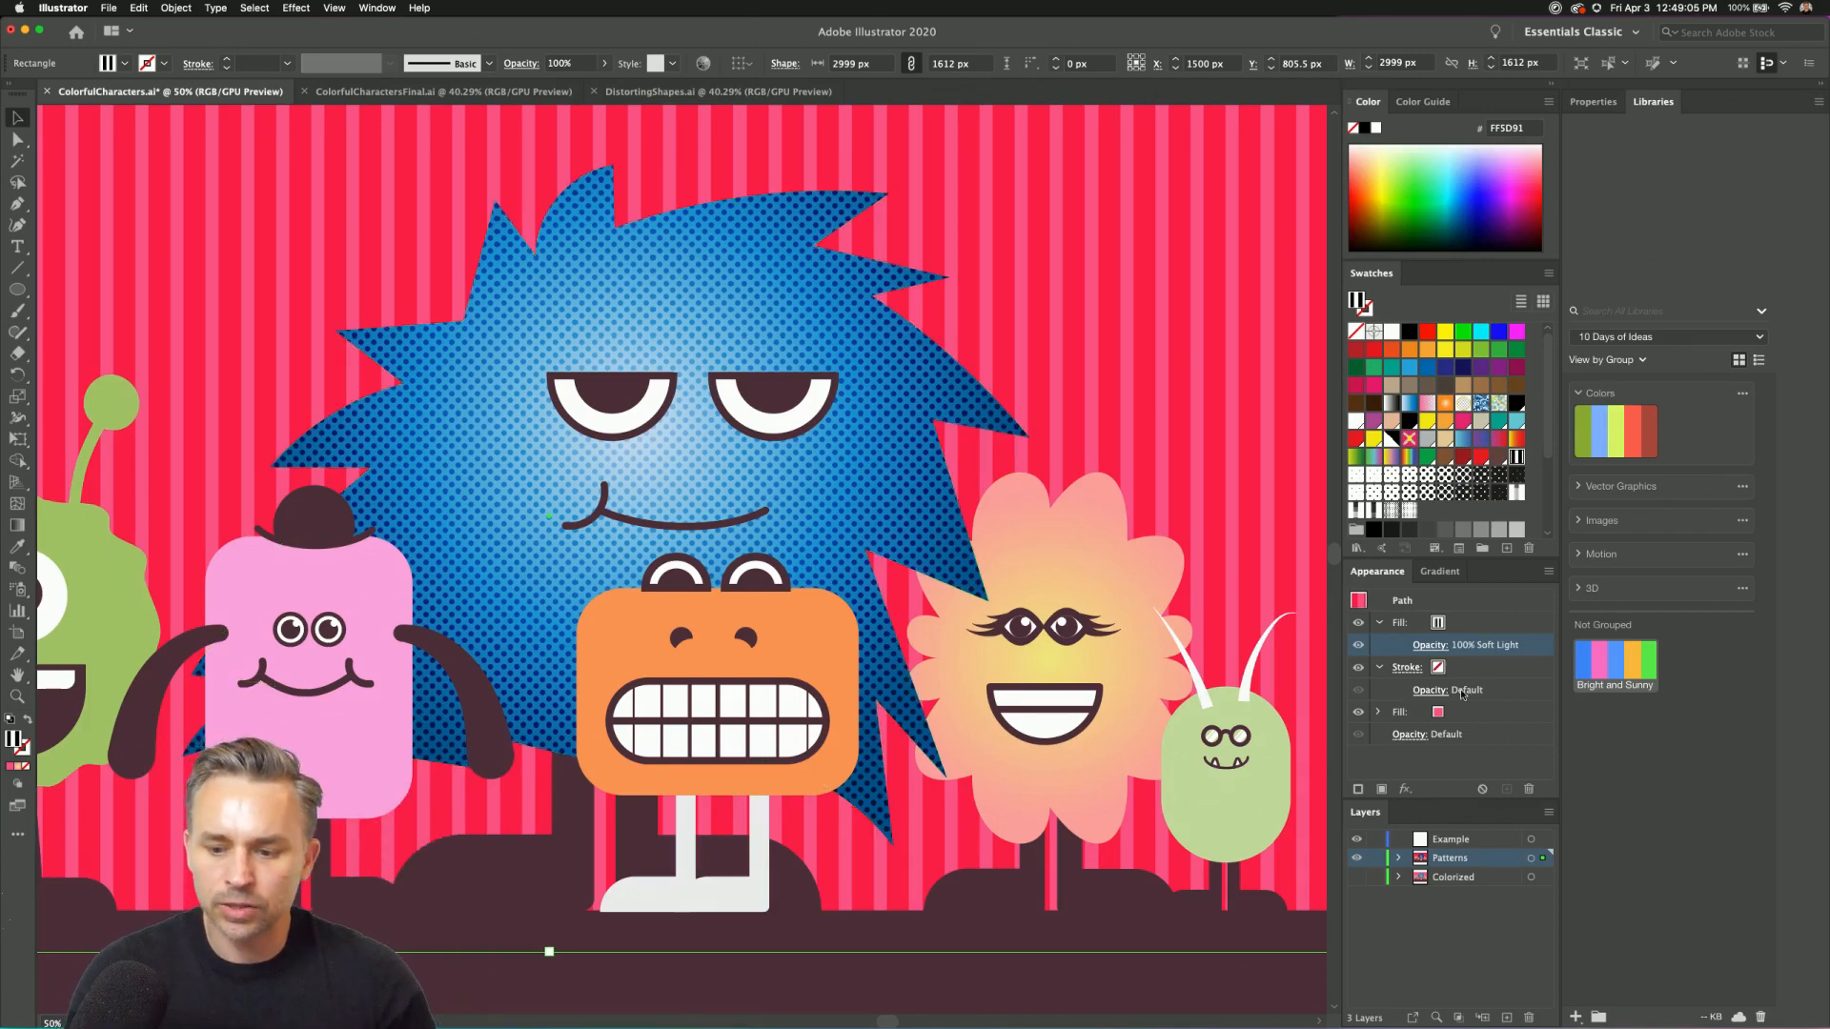
Replace the background's pink base fill with the yellow, pink and blue linear gradient swatch.
click(1460, 712)
click(1438, 713)
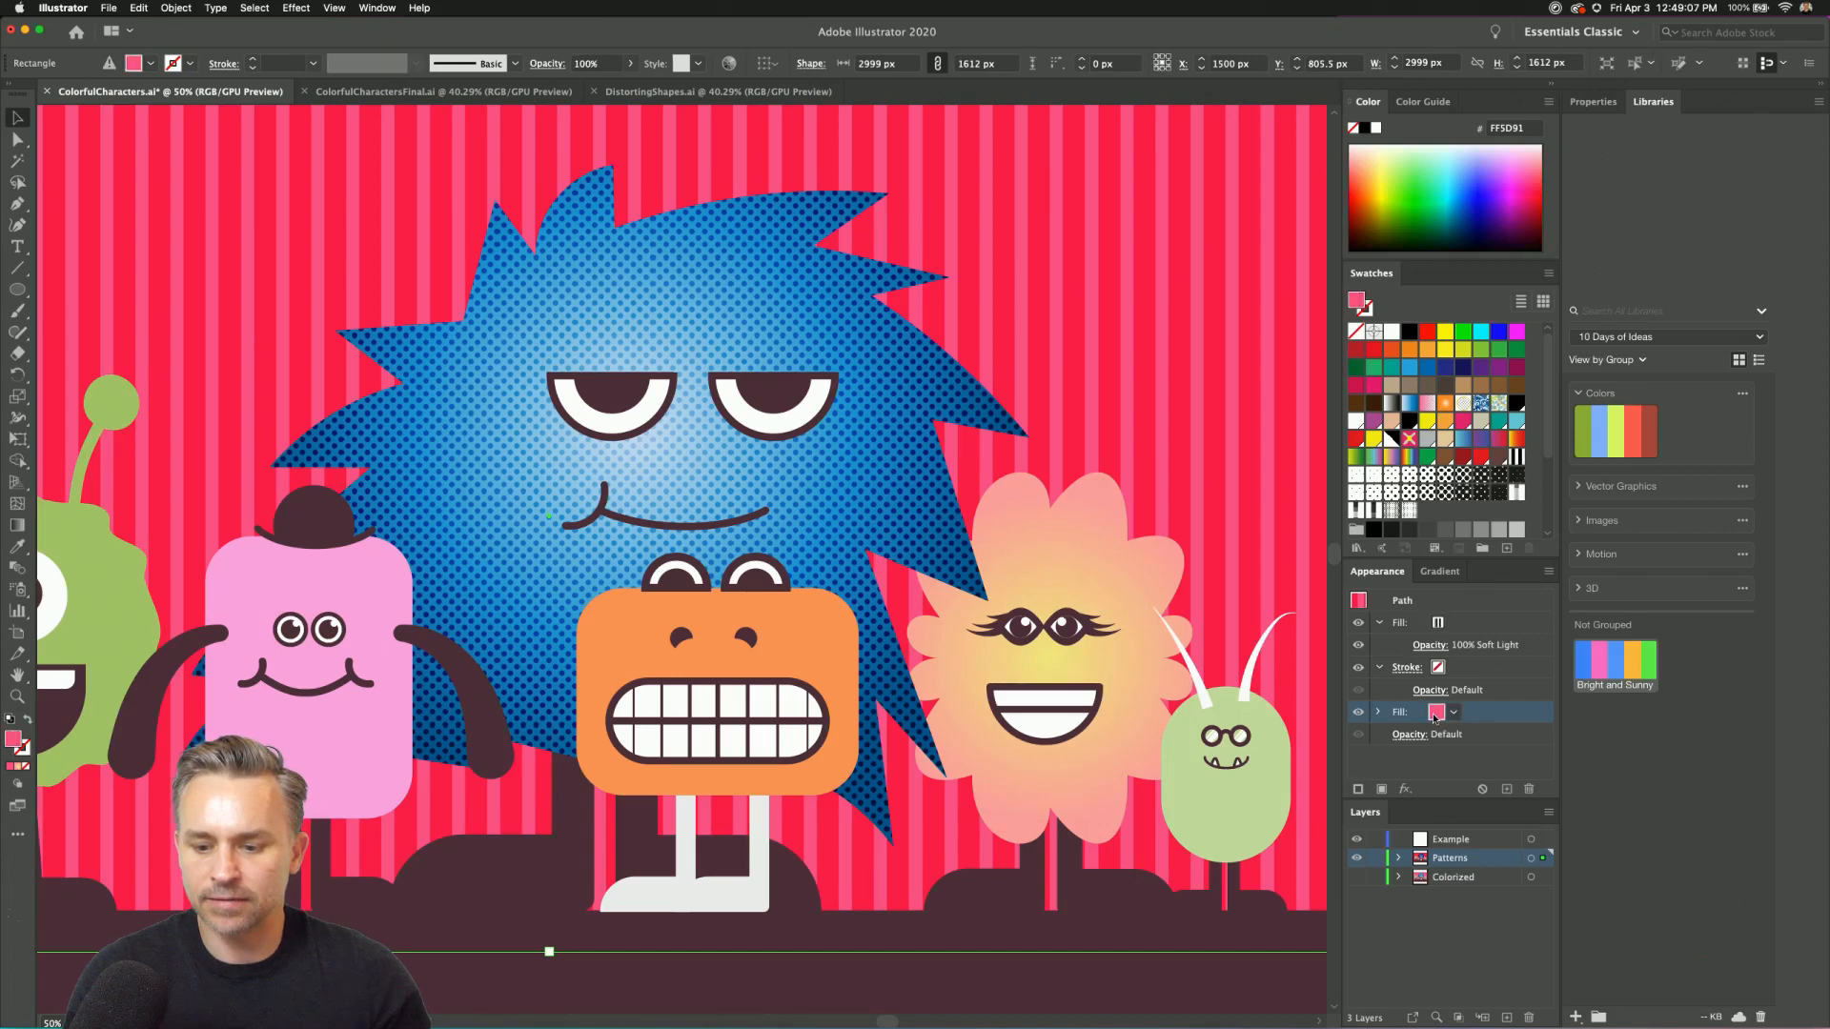
click(1453, 713)
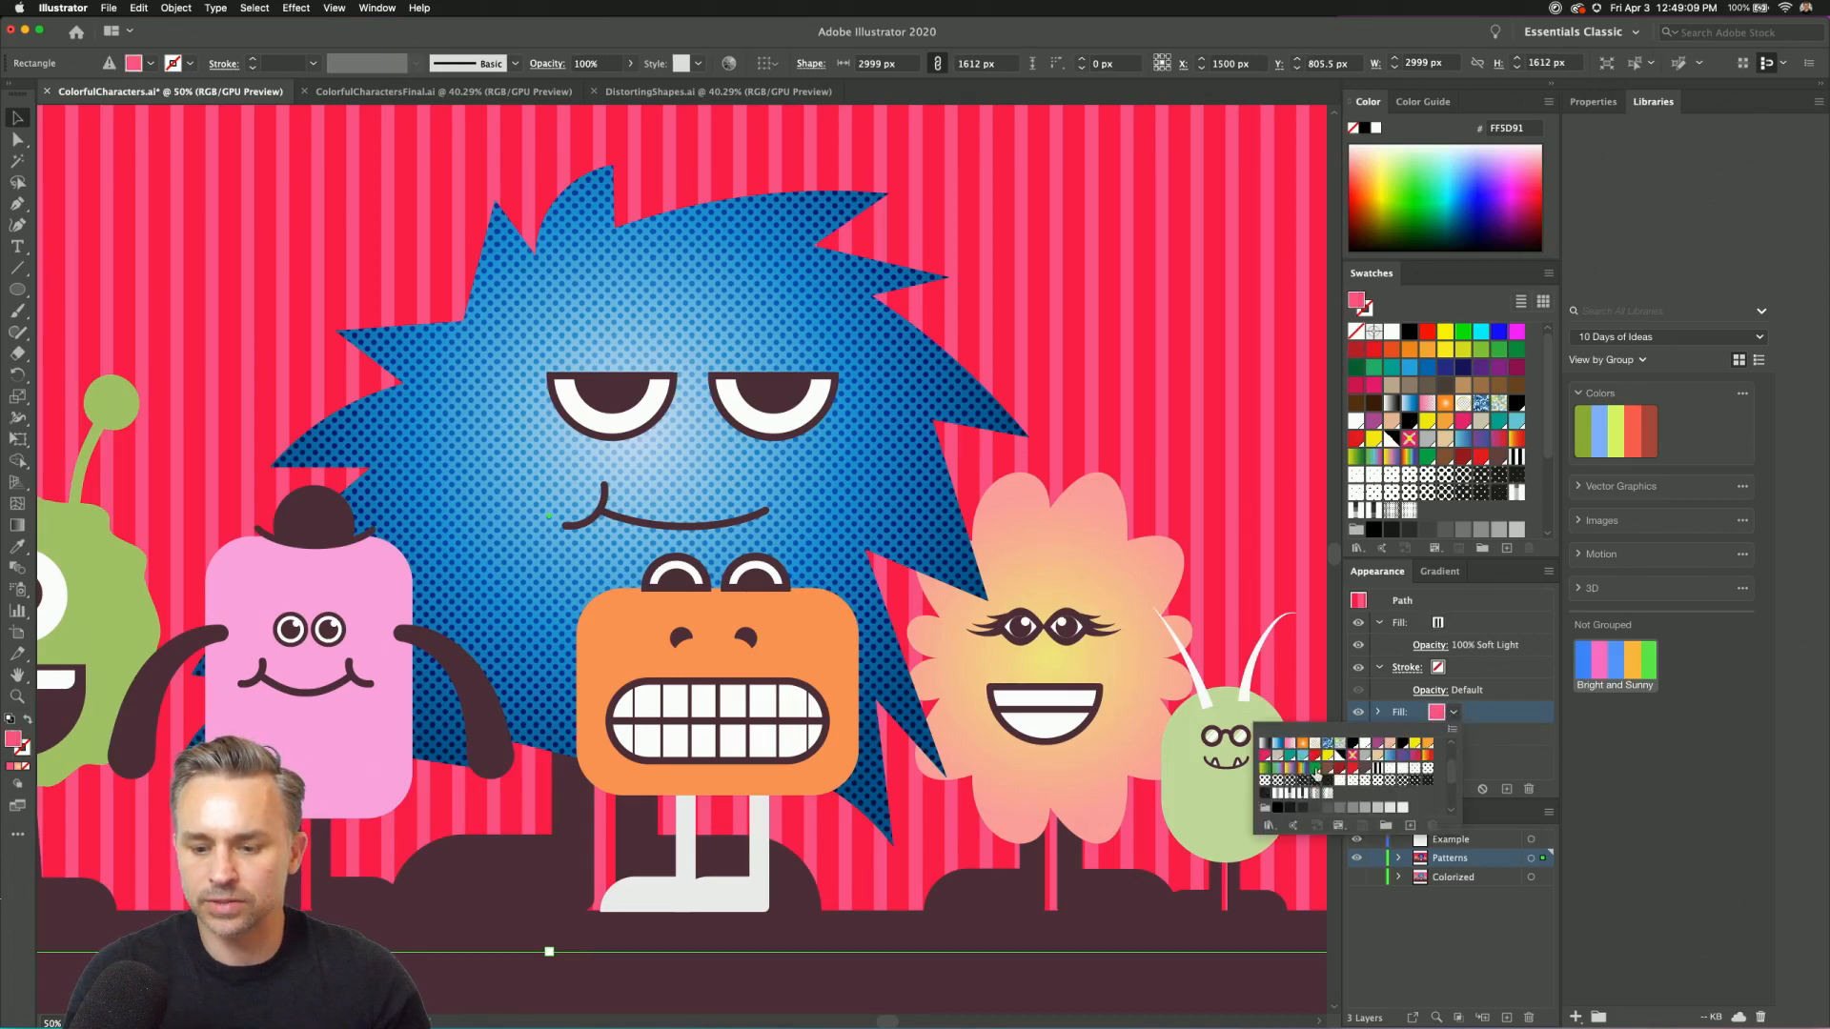
click(1291, 778)
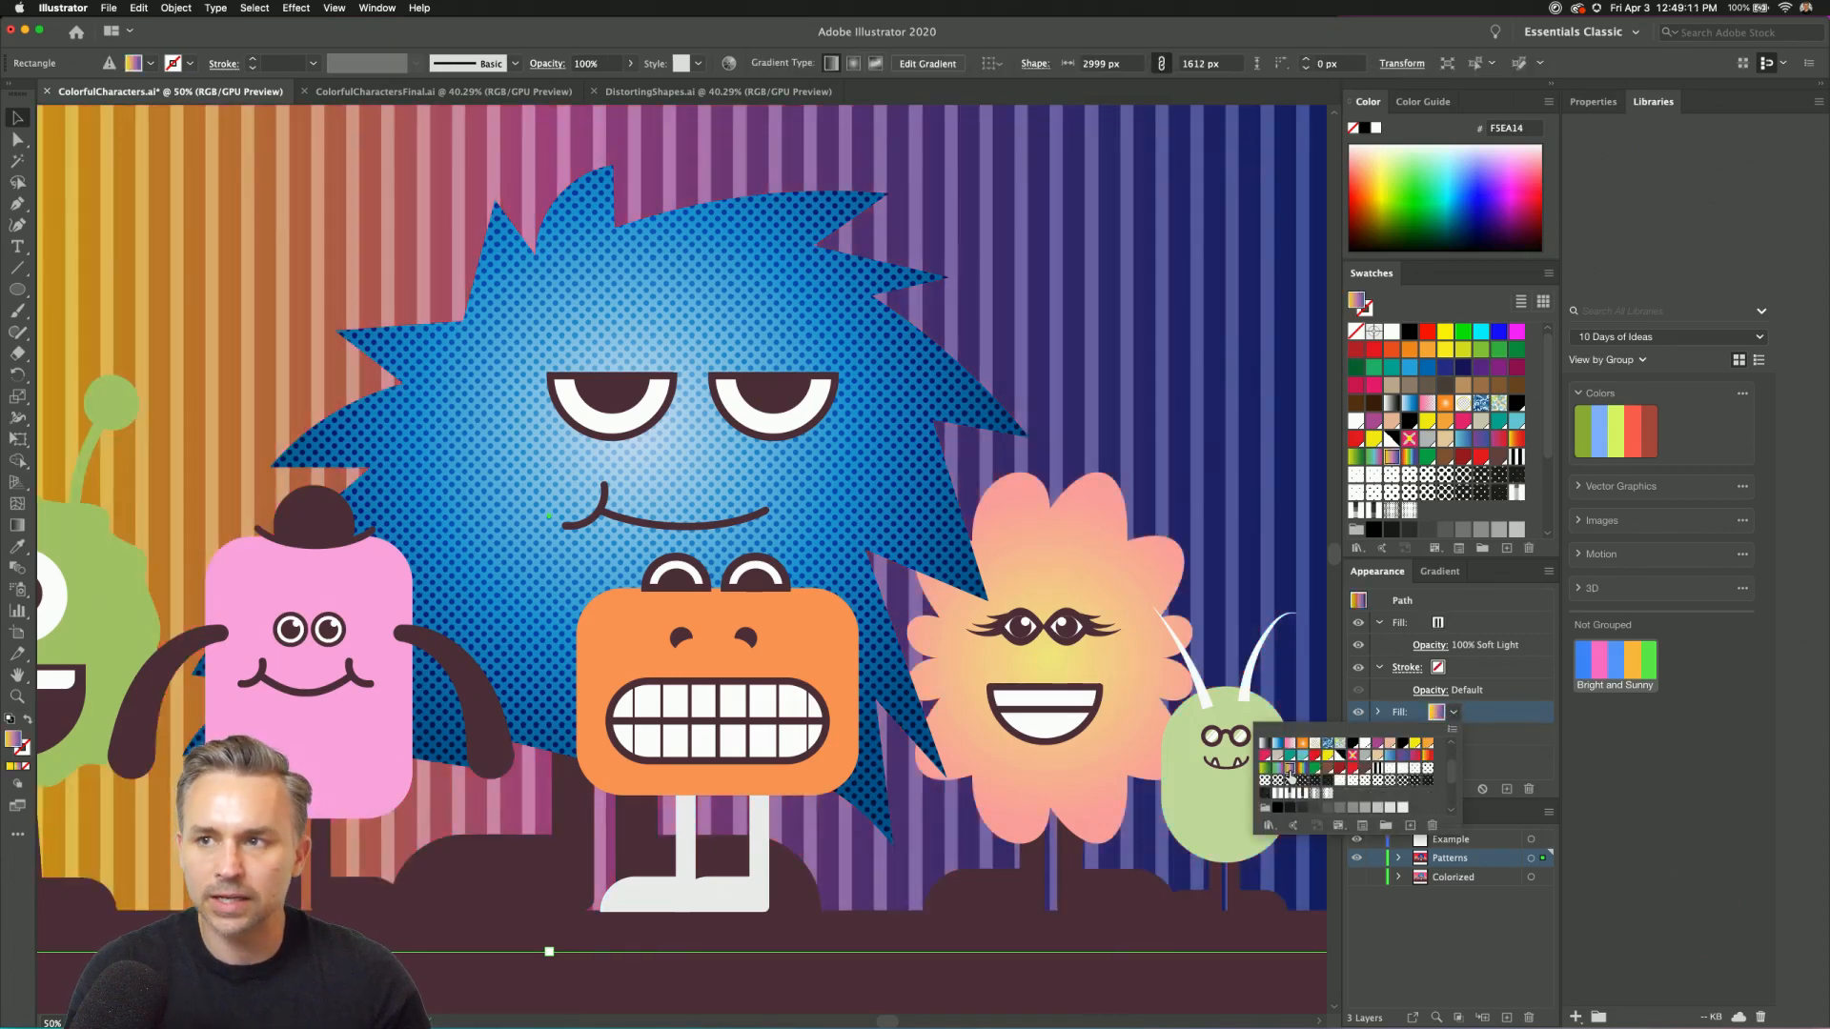
click(1418, 686)
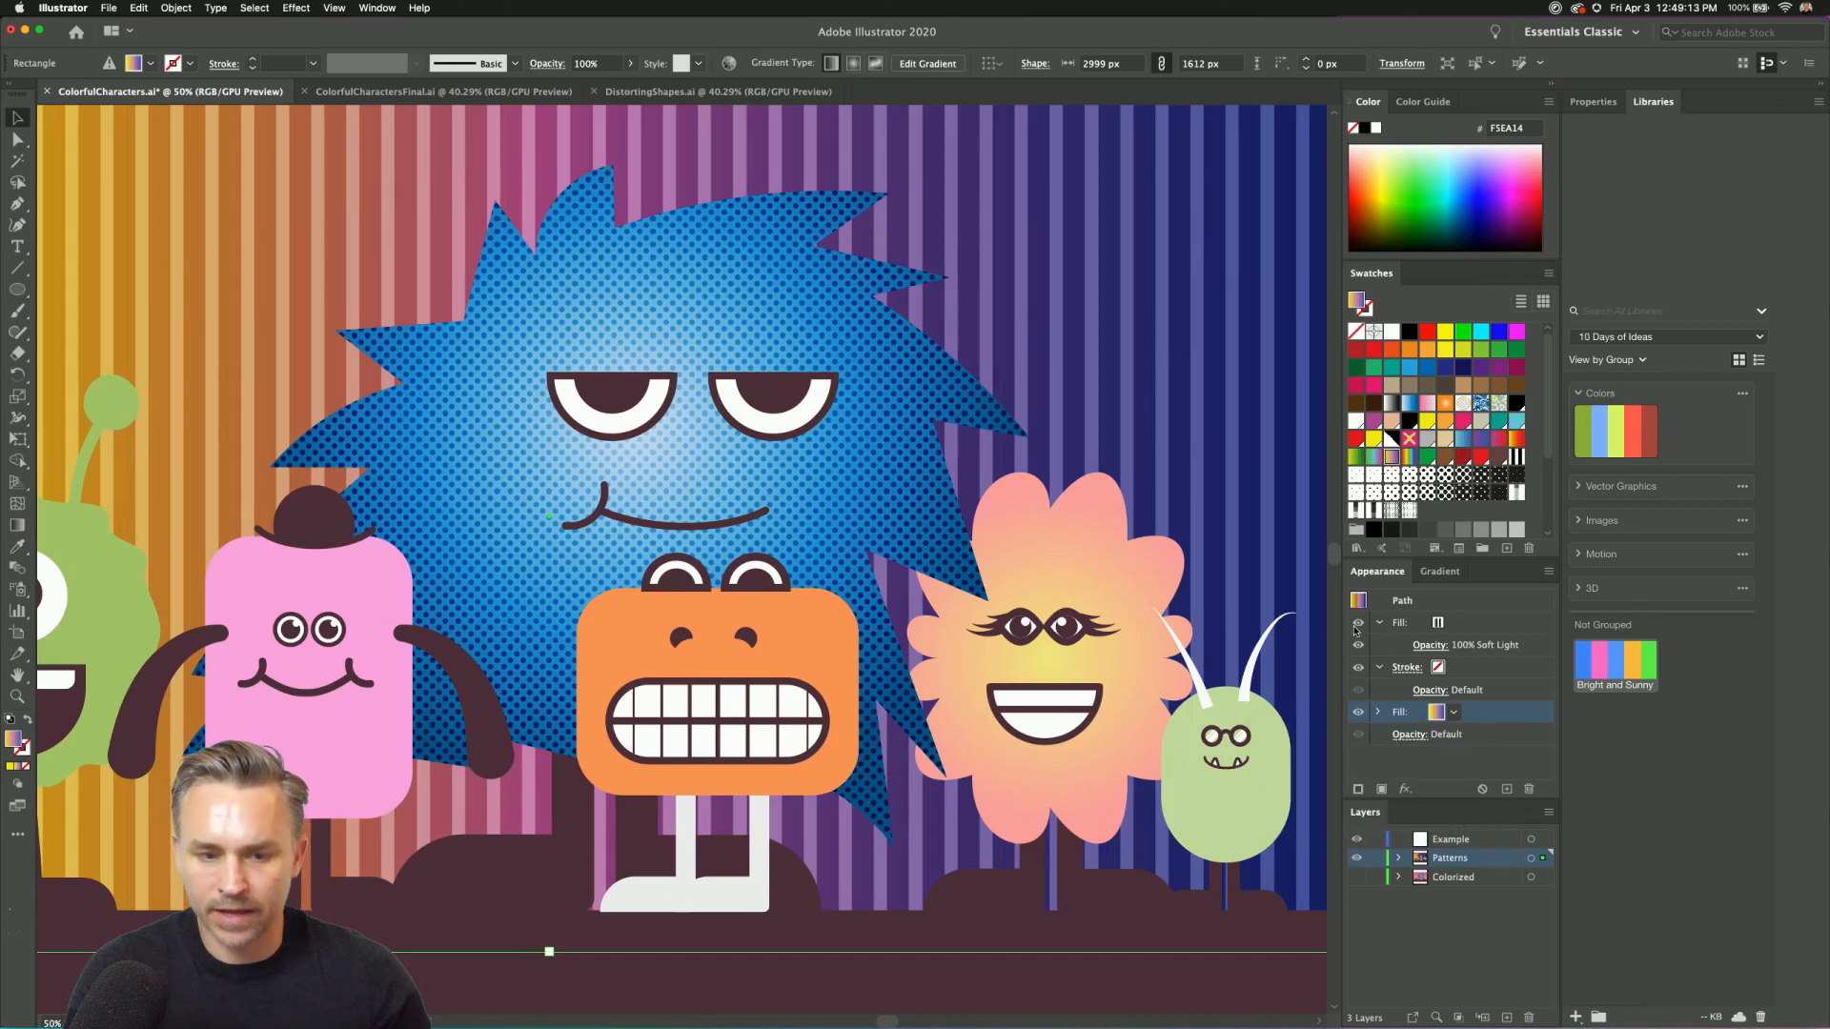
Hide the background's stripe pattern fill and detach the gradient controls as a floating window beside the artwork.
click(1357, 626)
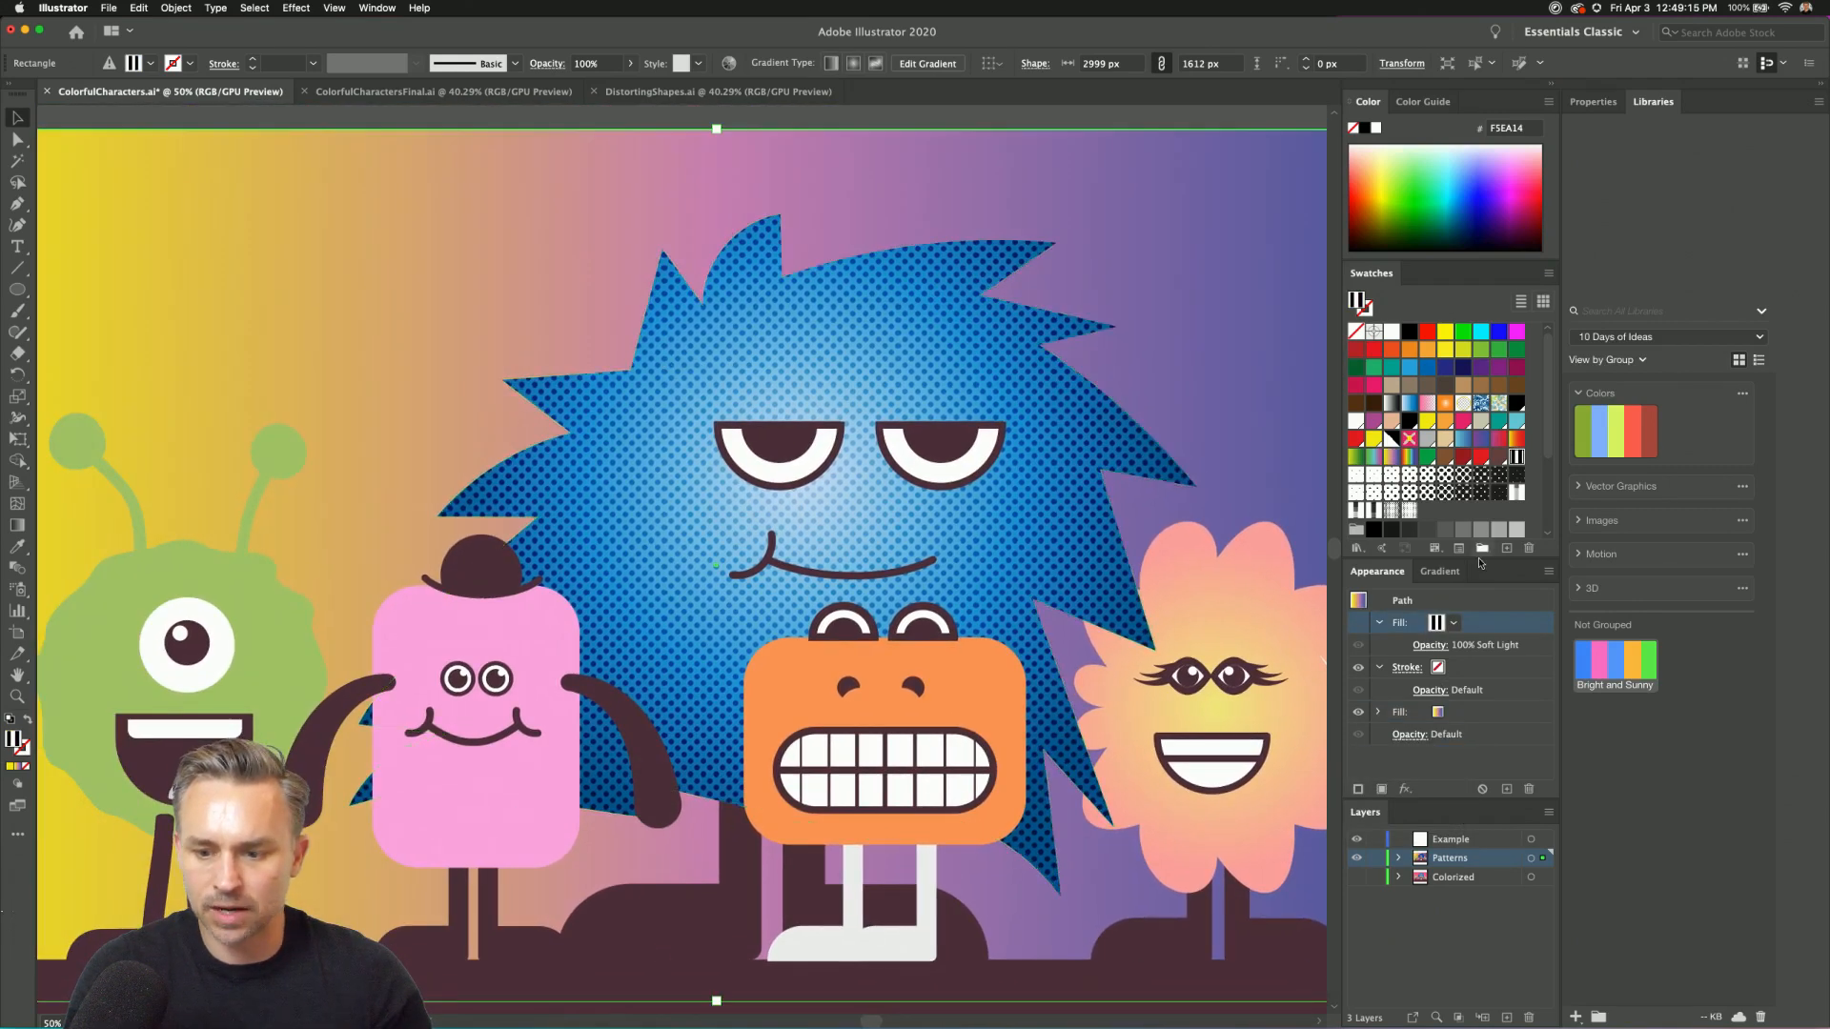
drag(1439, 571, 1098, 471)
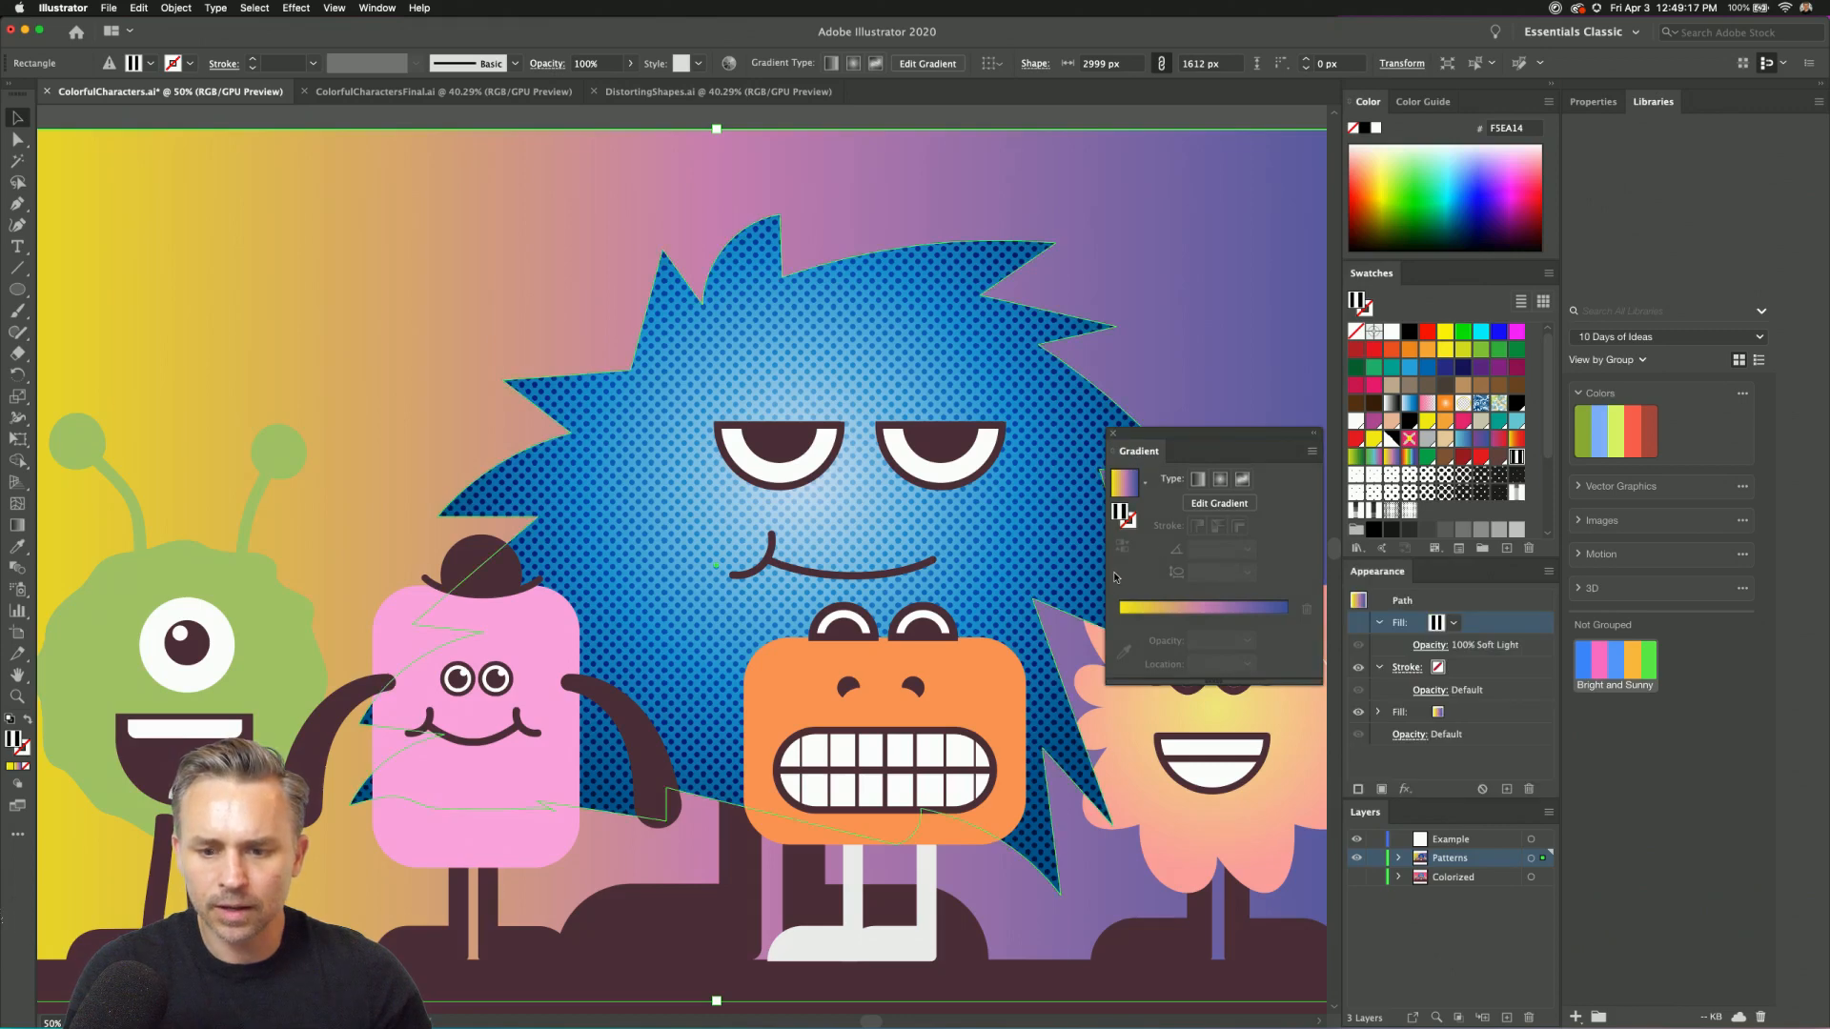
click(1198, 478)
click(1221, 478)
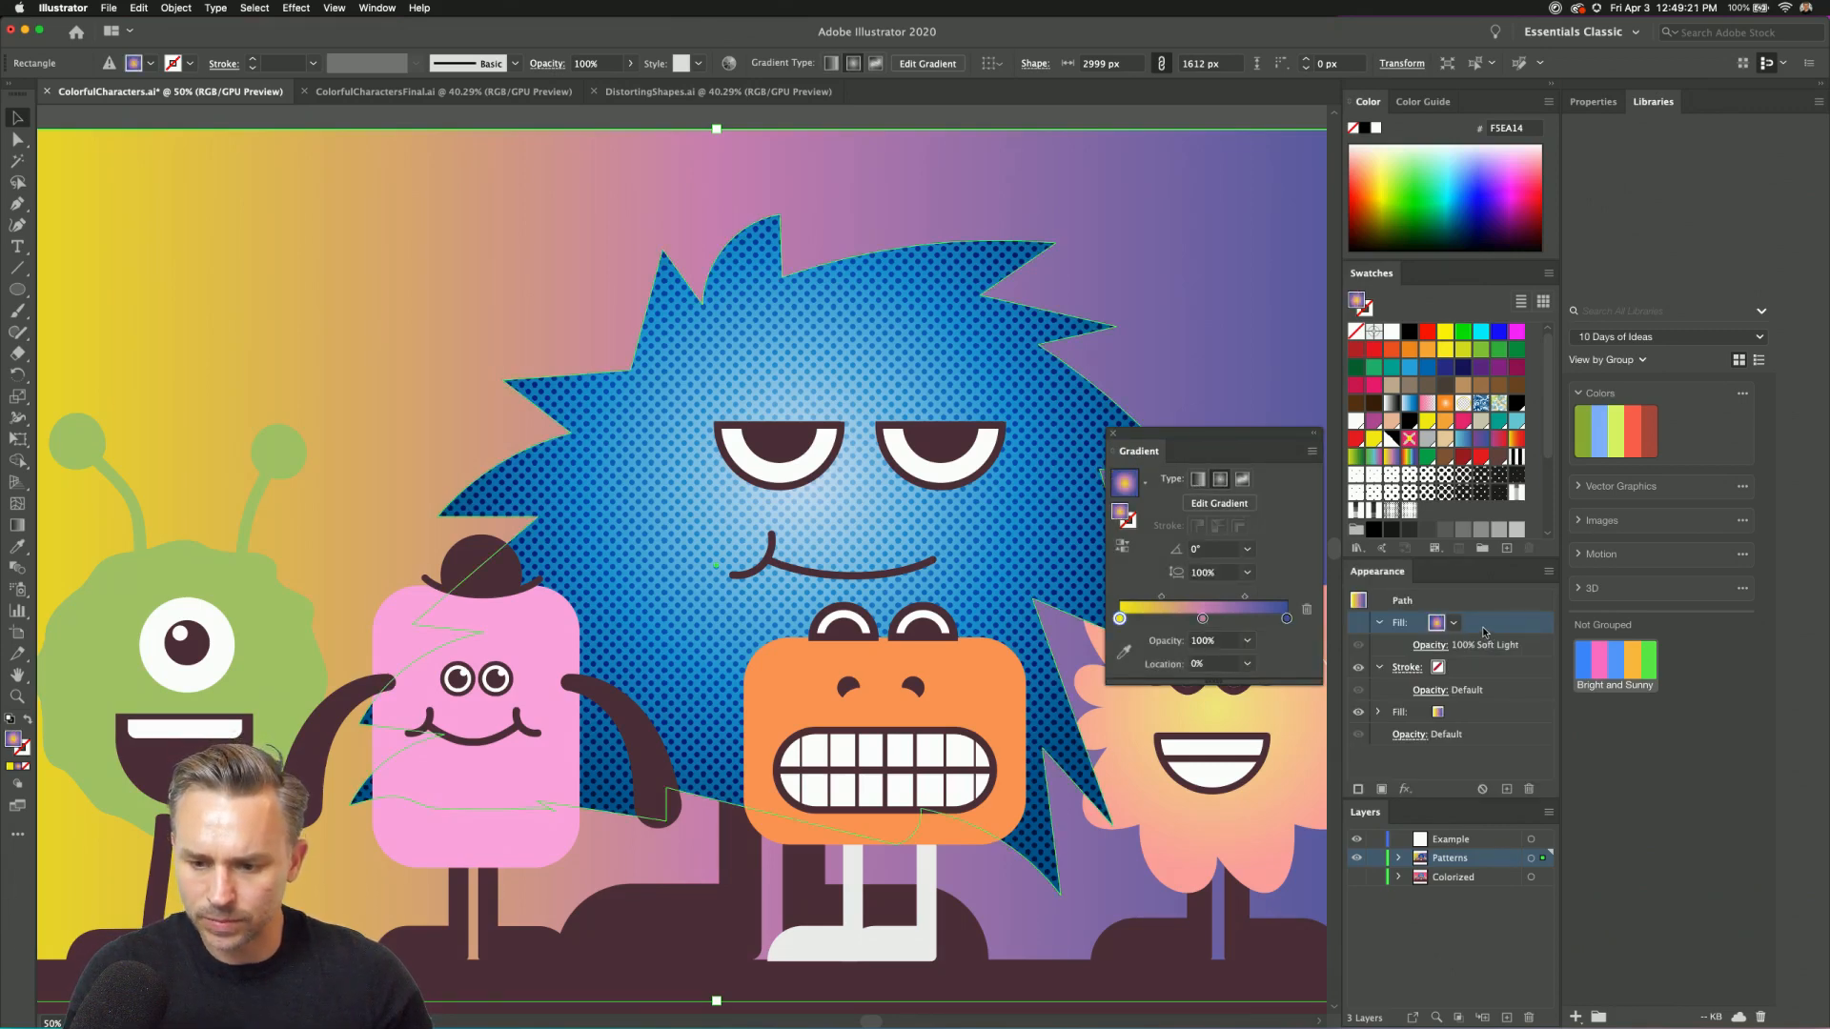
key(super+z)
key(super+z)
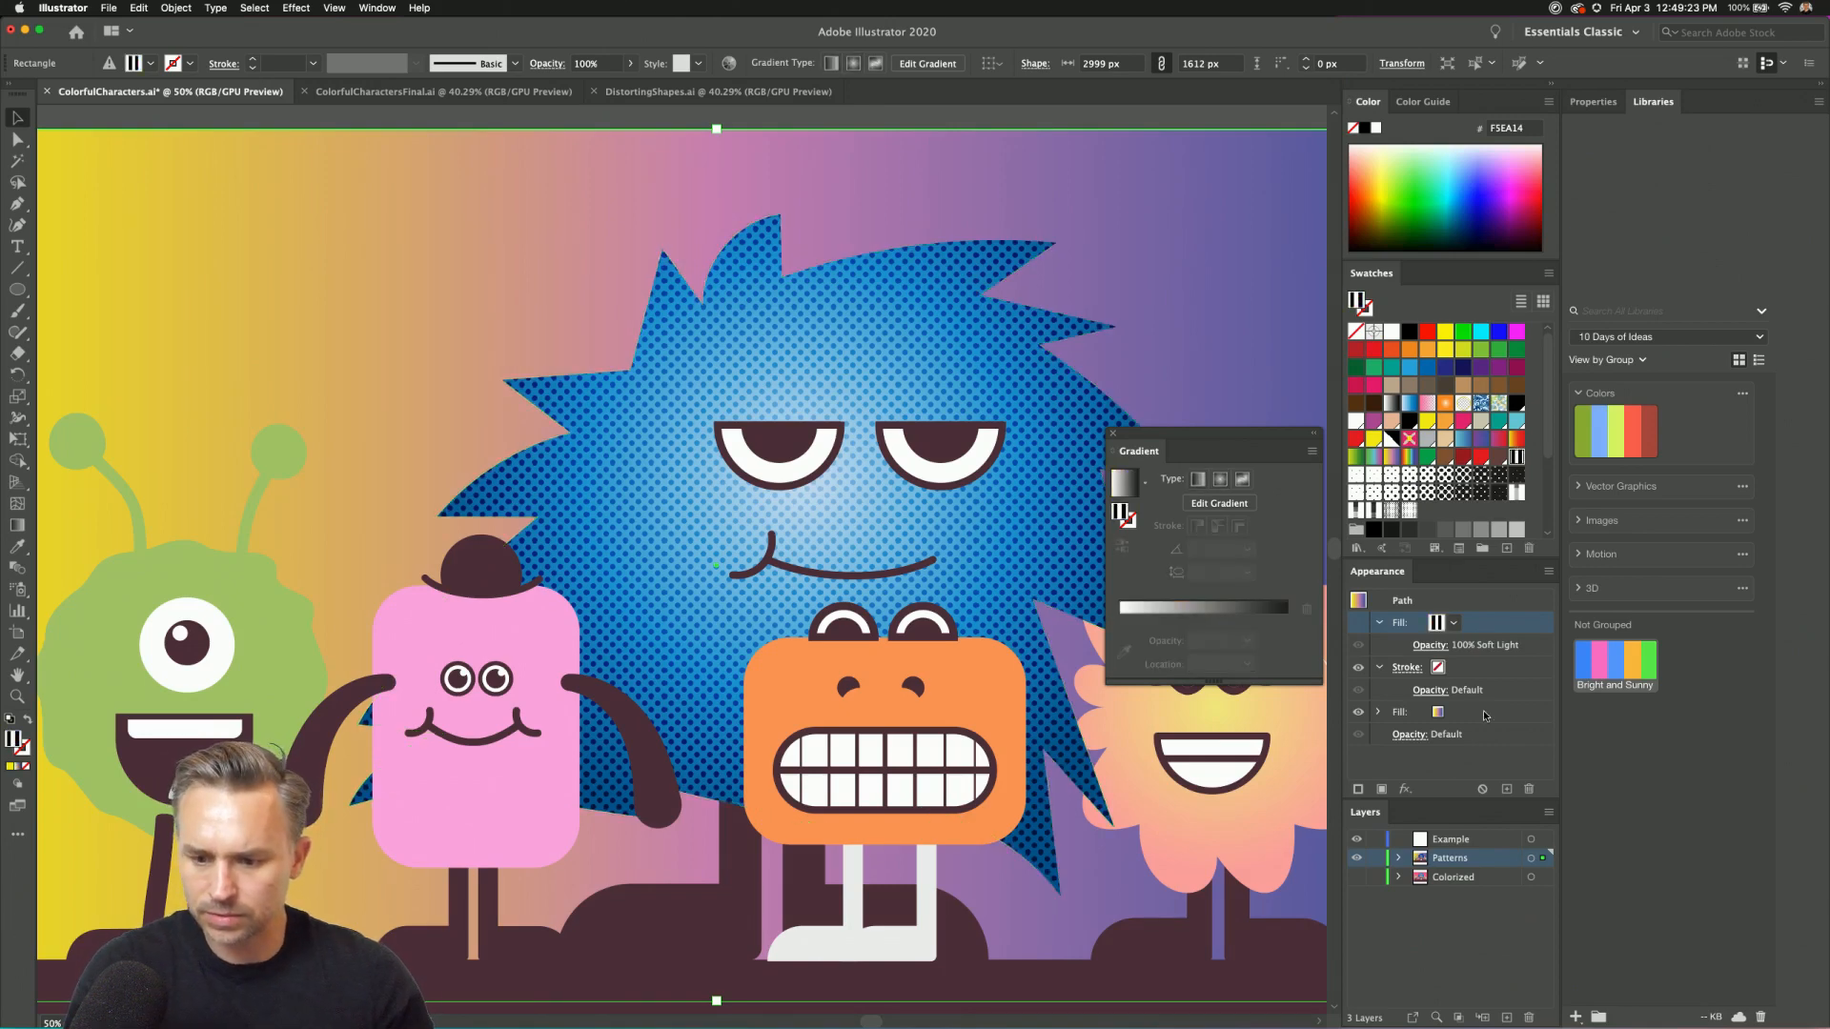
Compare radial and linear types on the background's base gradient fill, and set it to a freeform gradient.
click(1484, 714)
click(1220, 479)
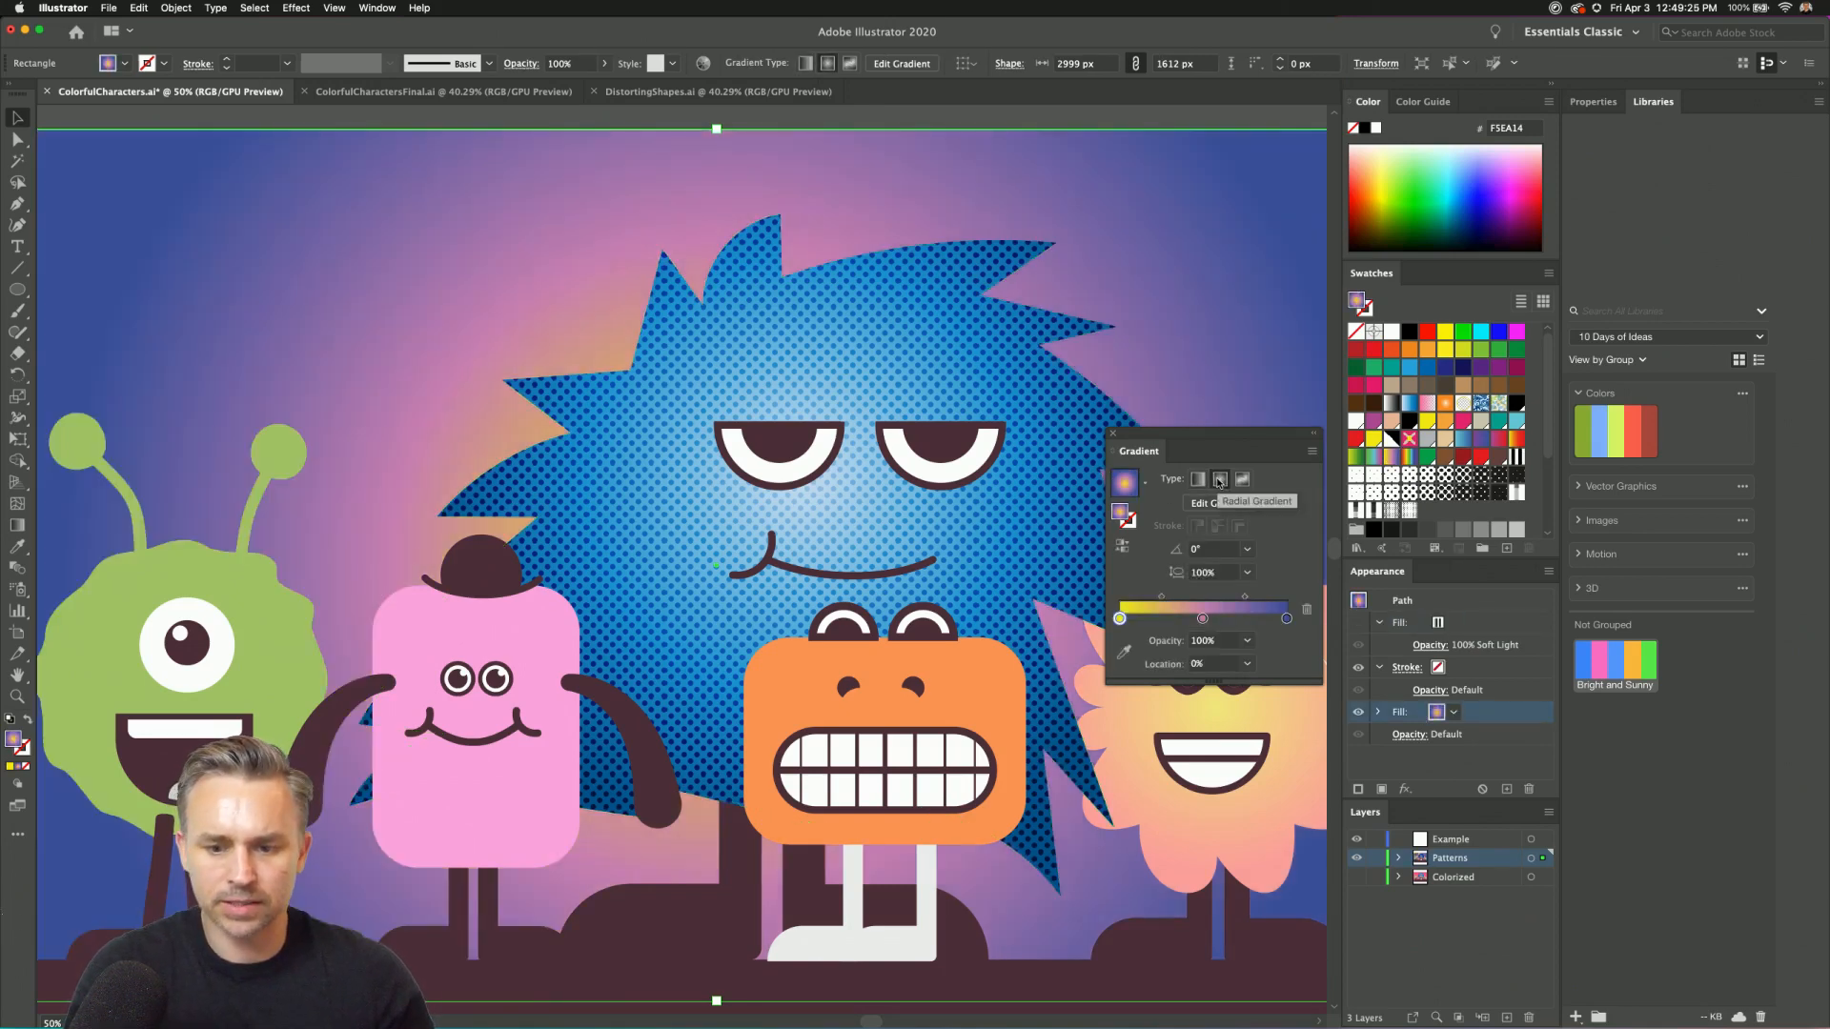
click(1198, 478)
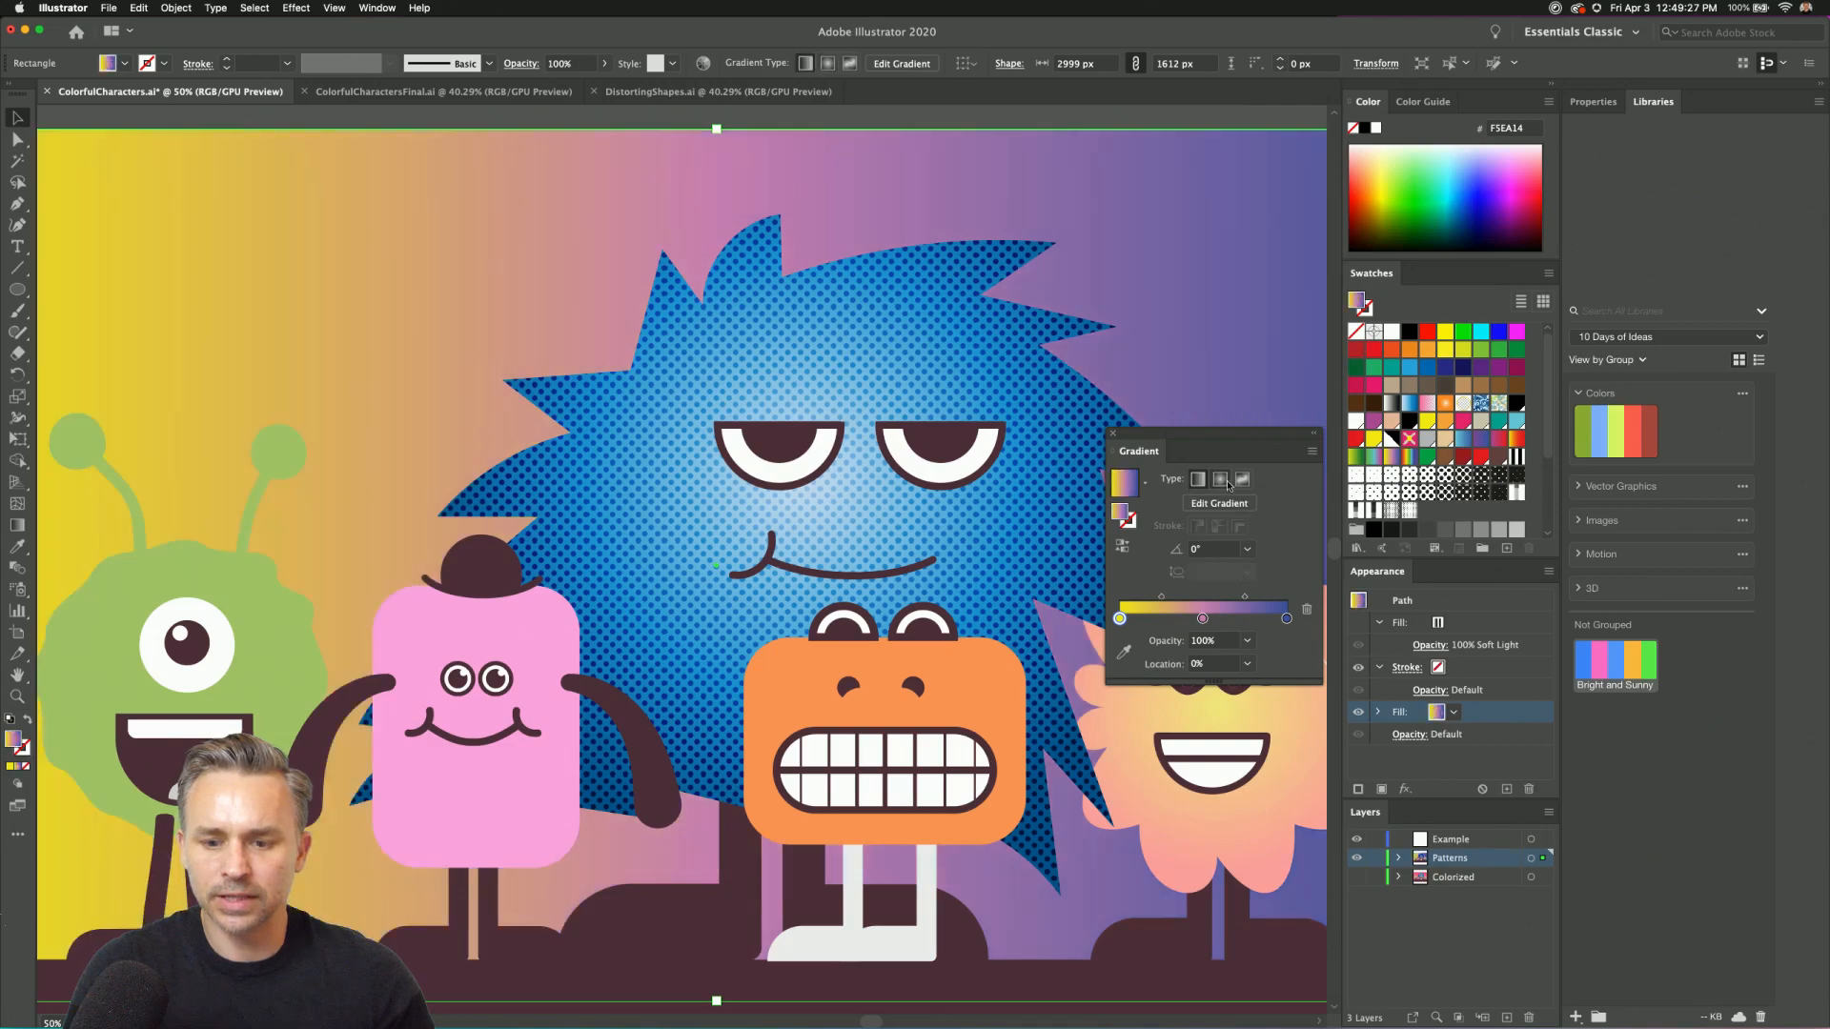
click(1220, 480)
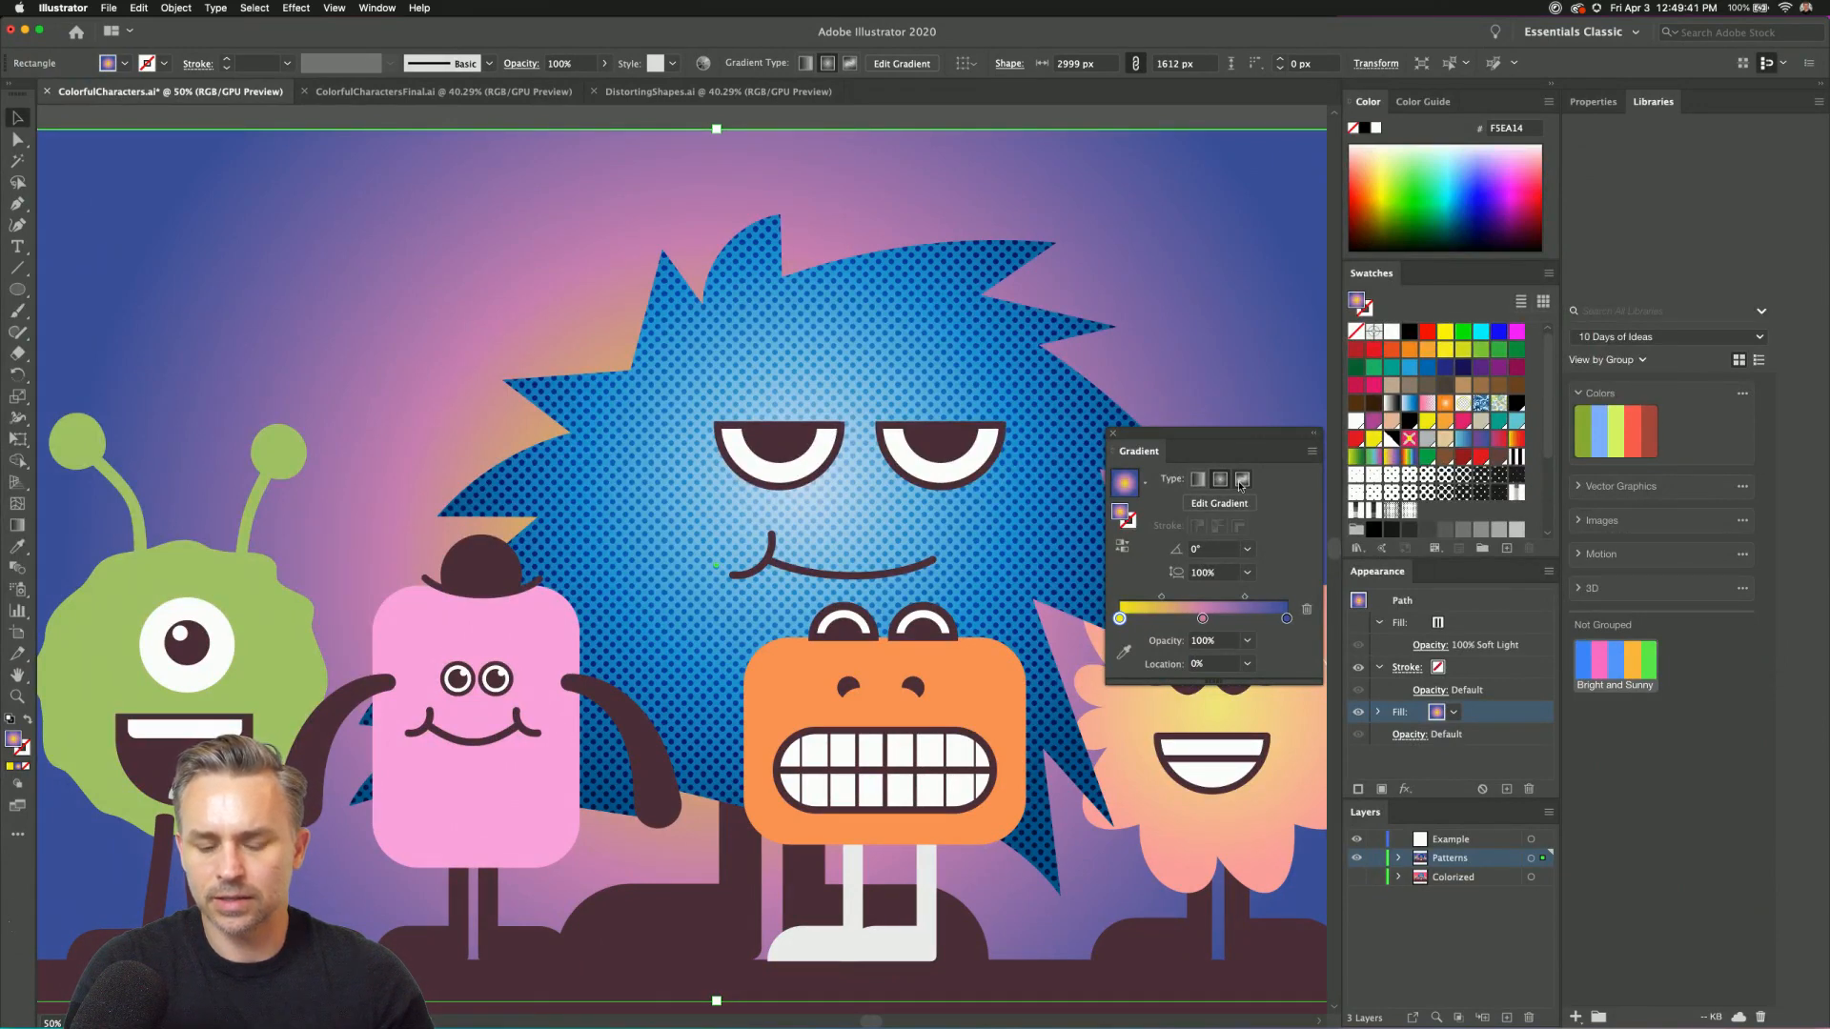
click(1241, 484)
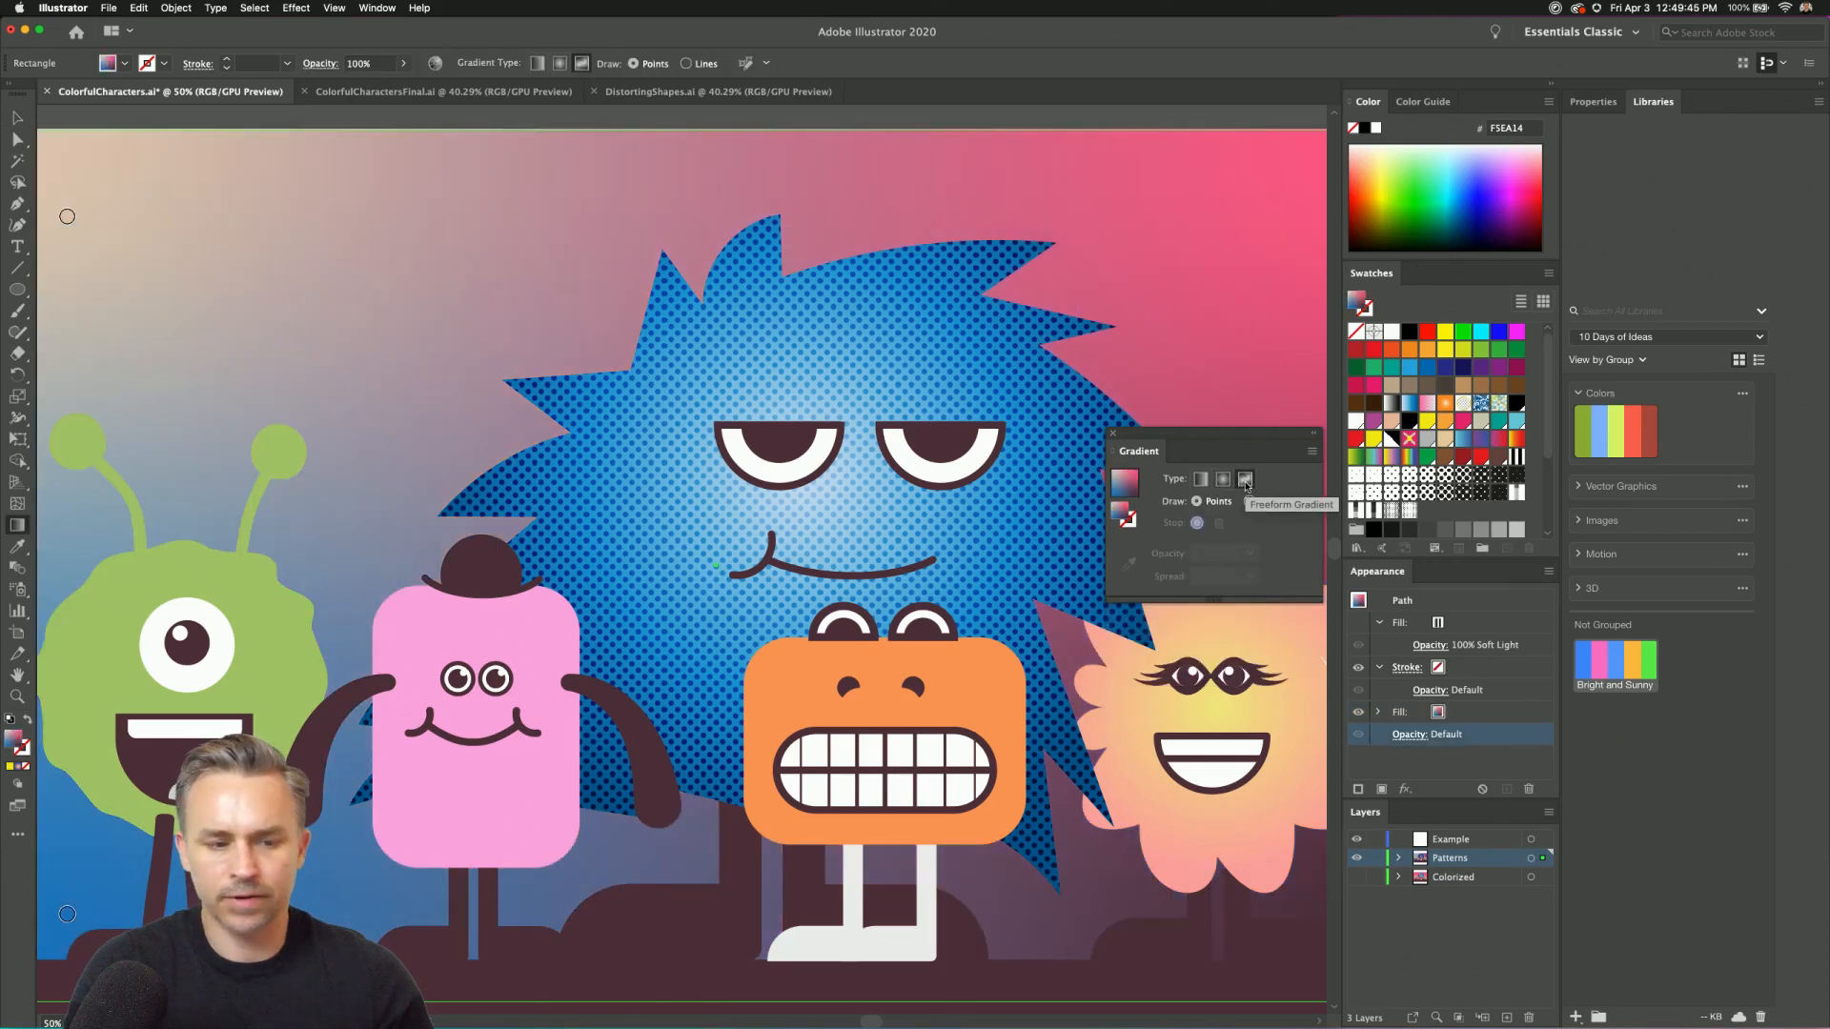
Move the background's upper-left beige color stop to the artwork's center and add a pink FF78CC stop in its former place.
key(super+minus)
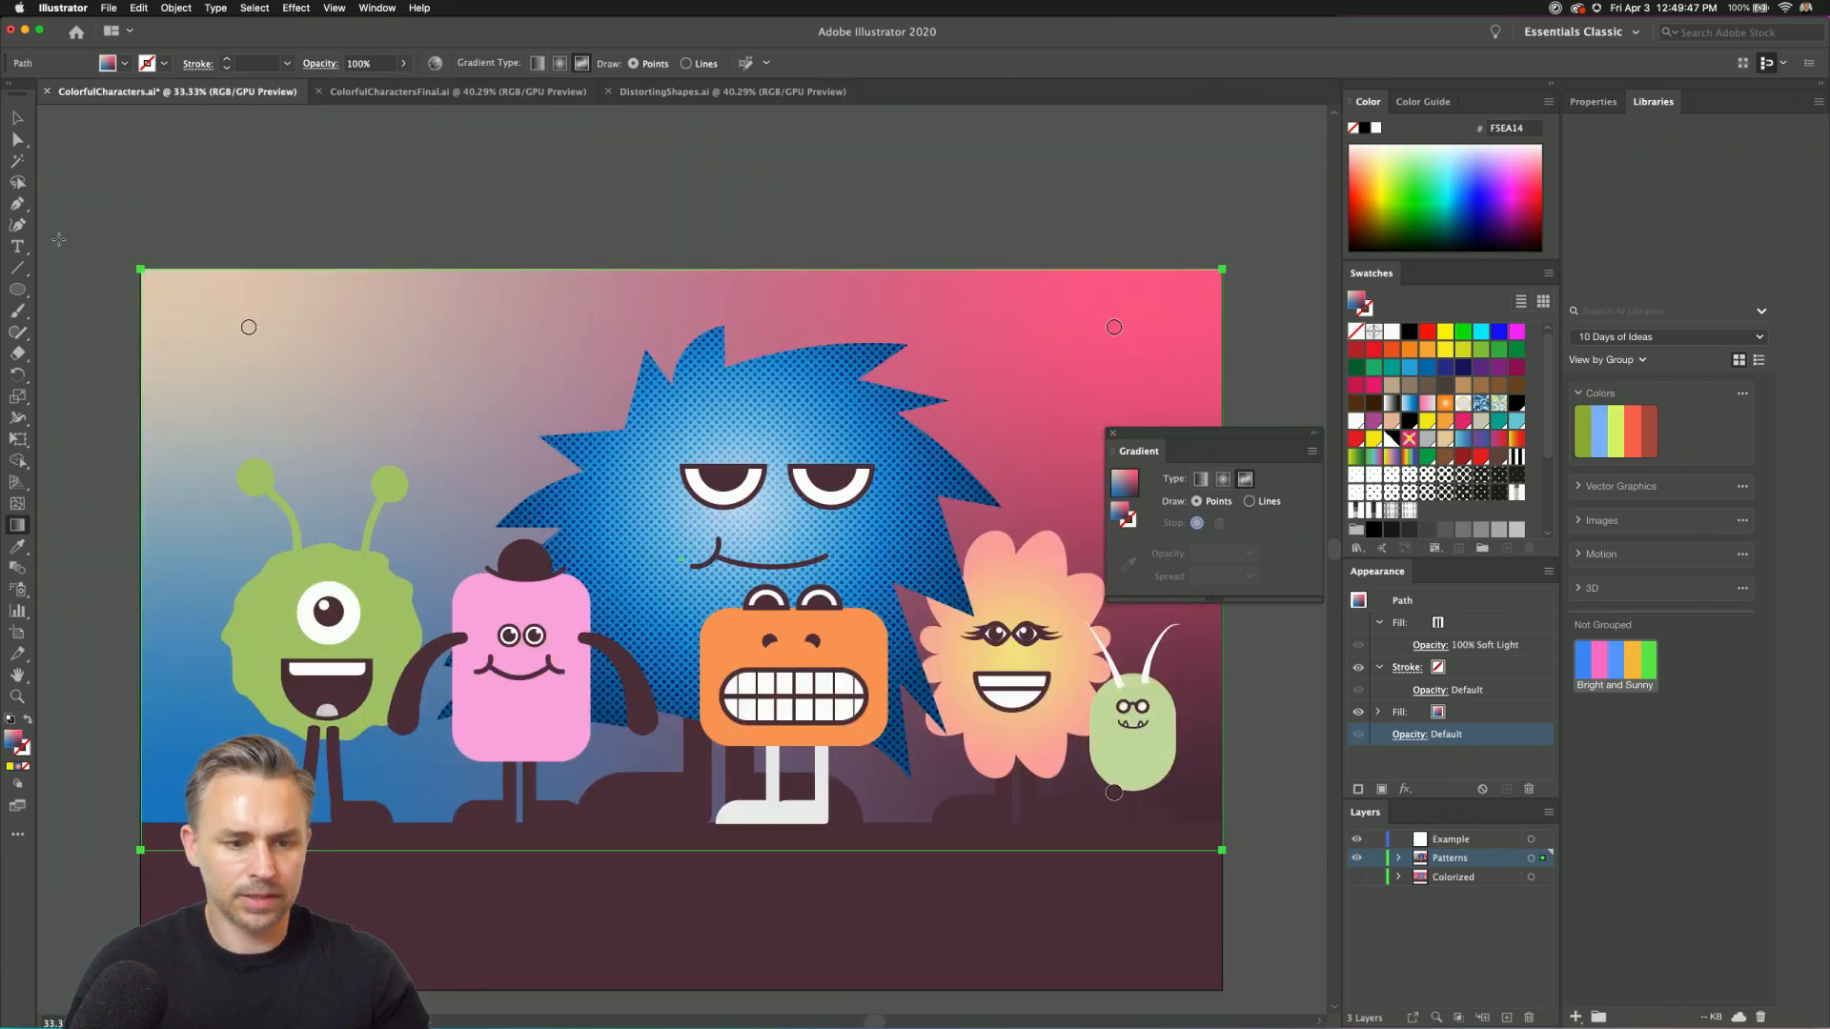
drag(249, 329, 740, 576)
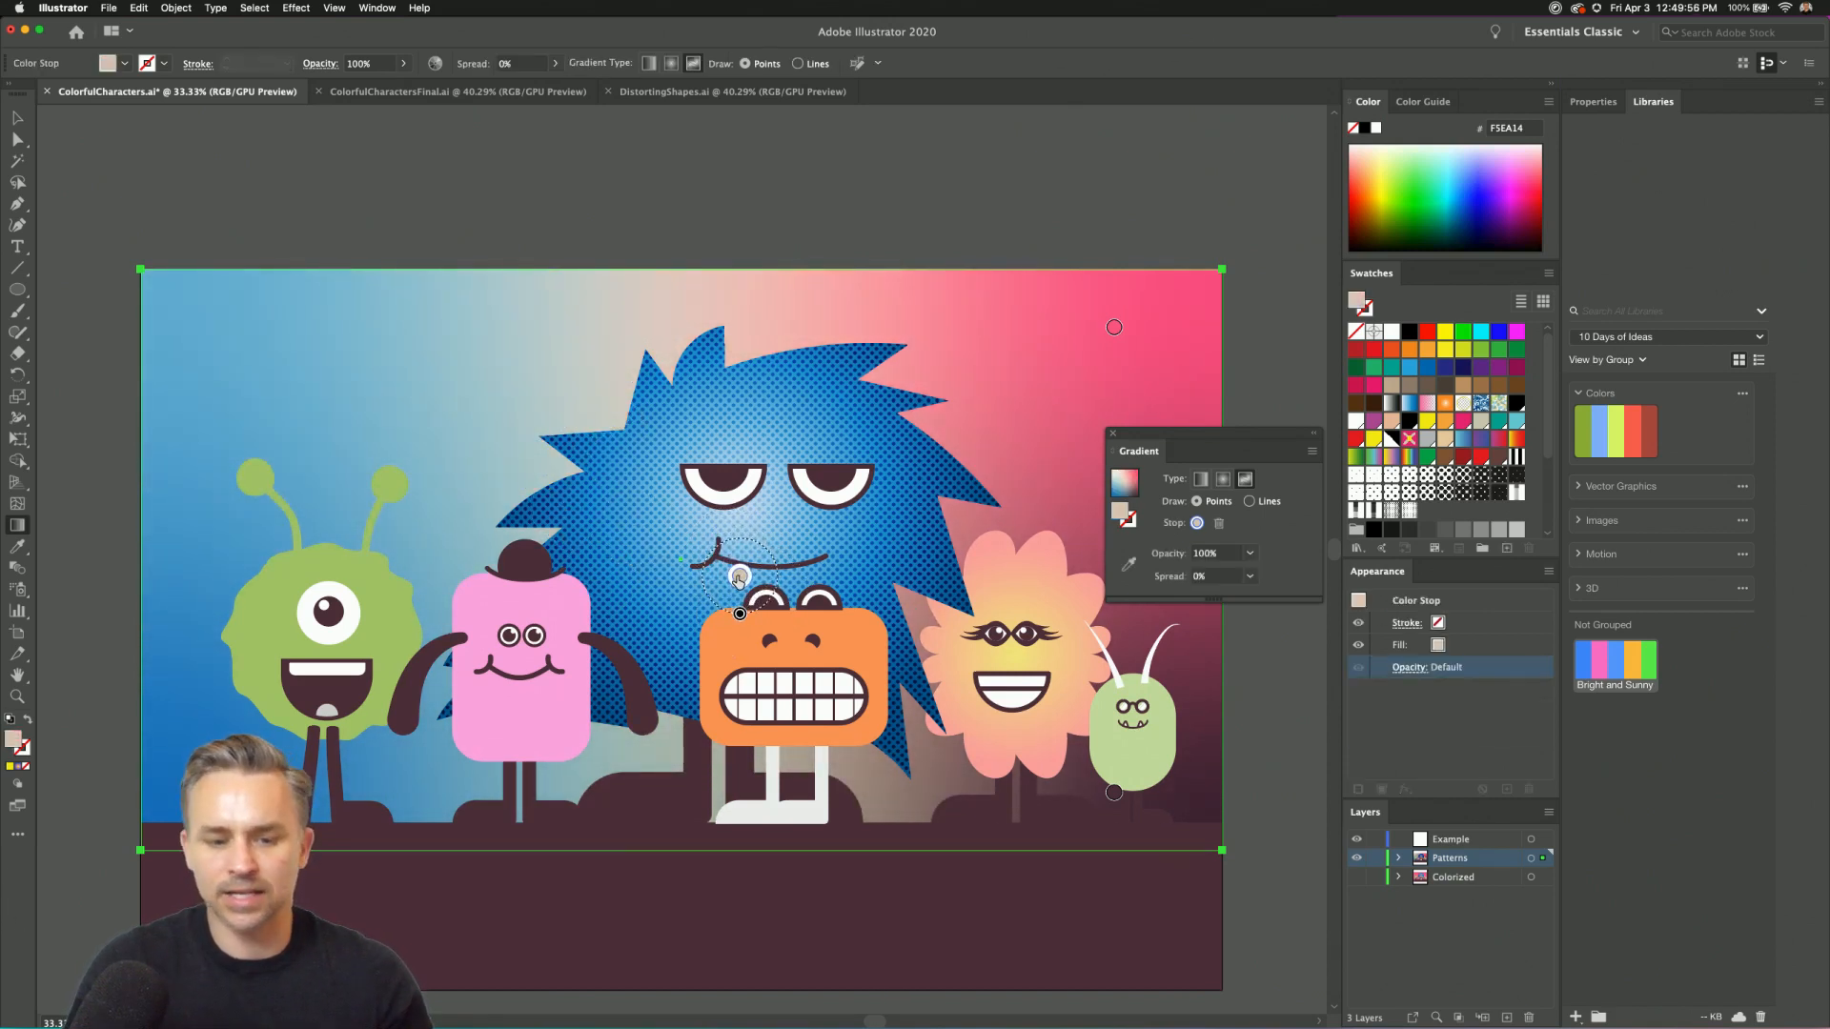
click(291, 350)
double_click(289, 350)
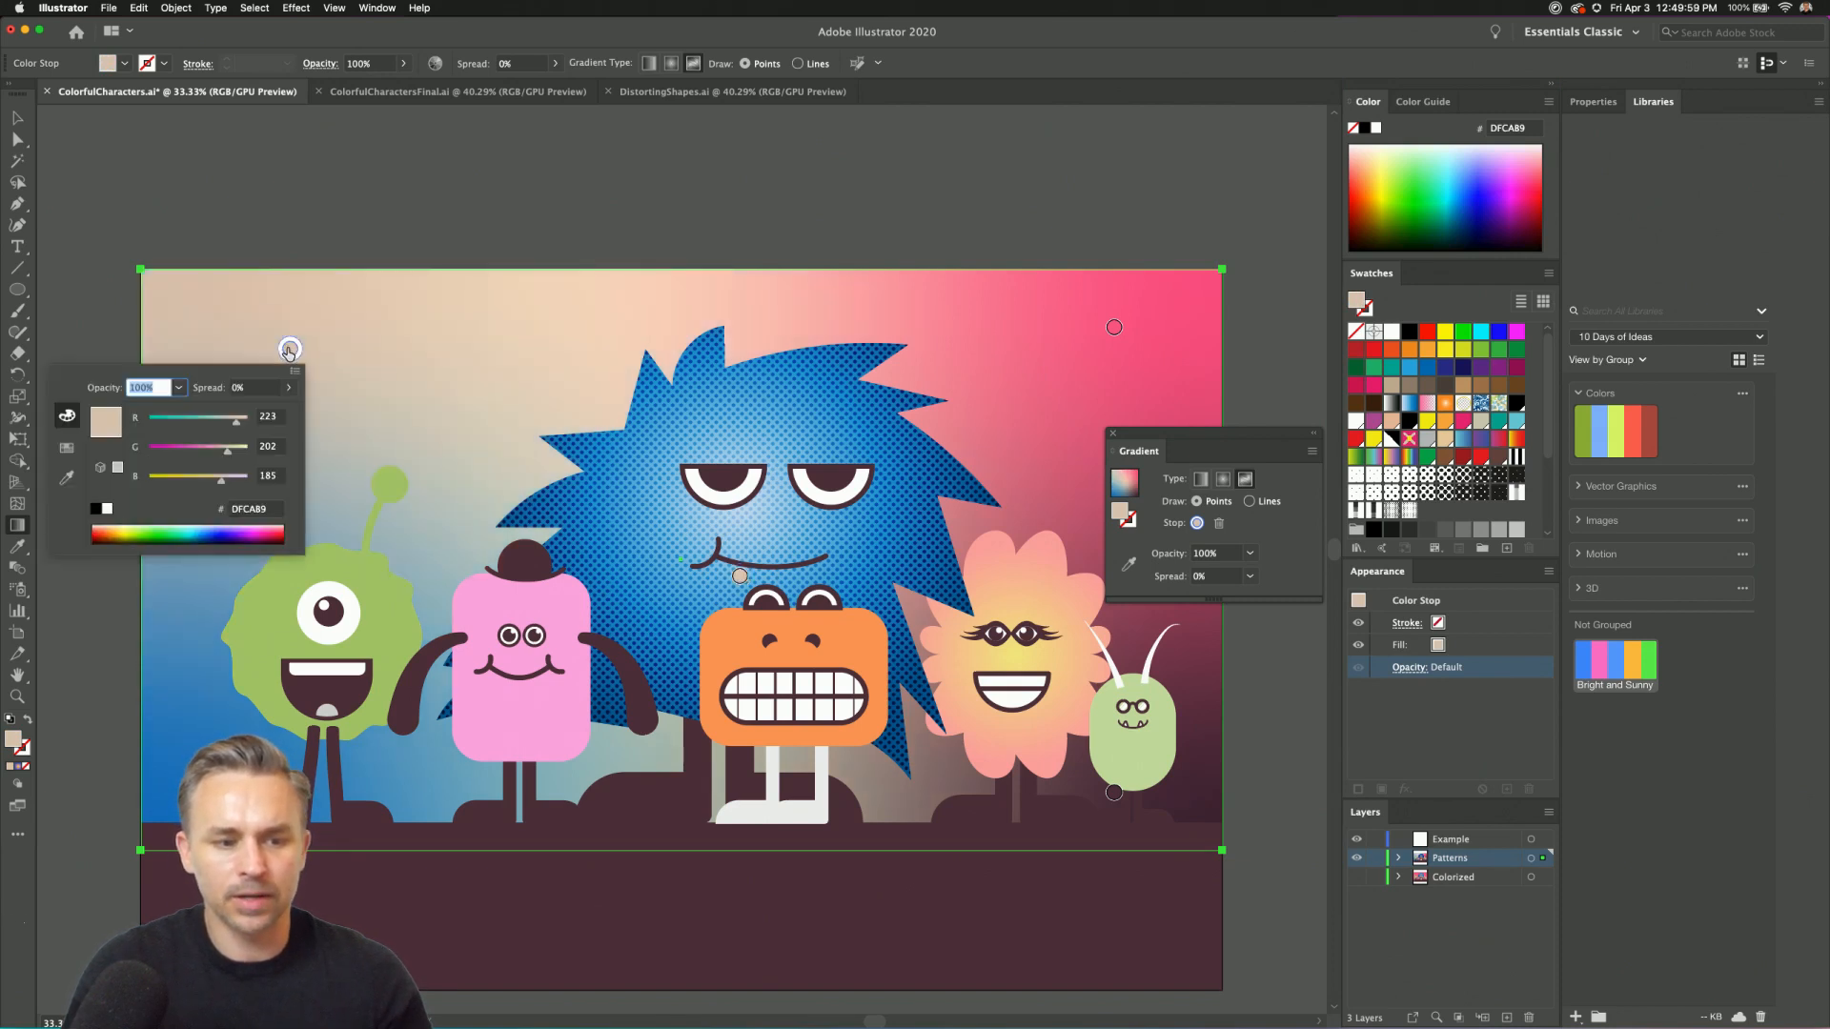
click(63, 448)
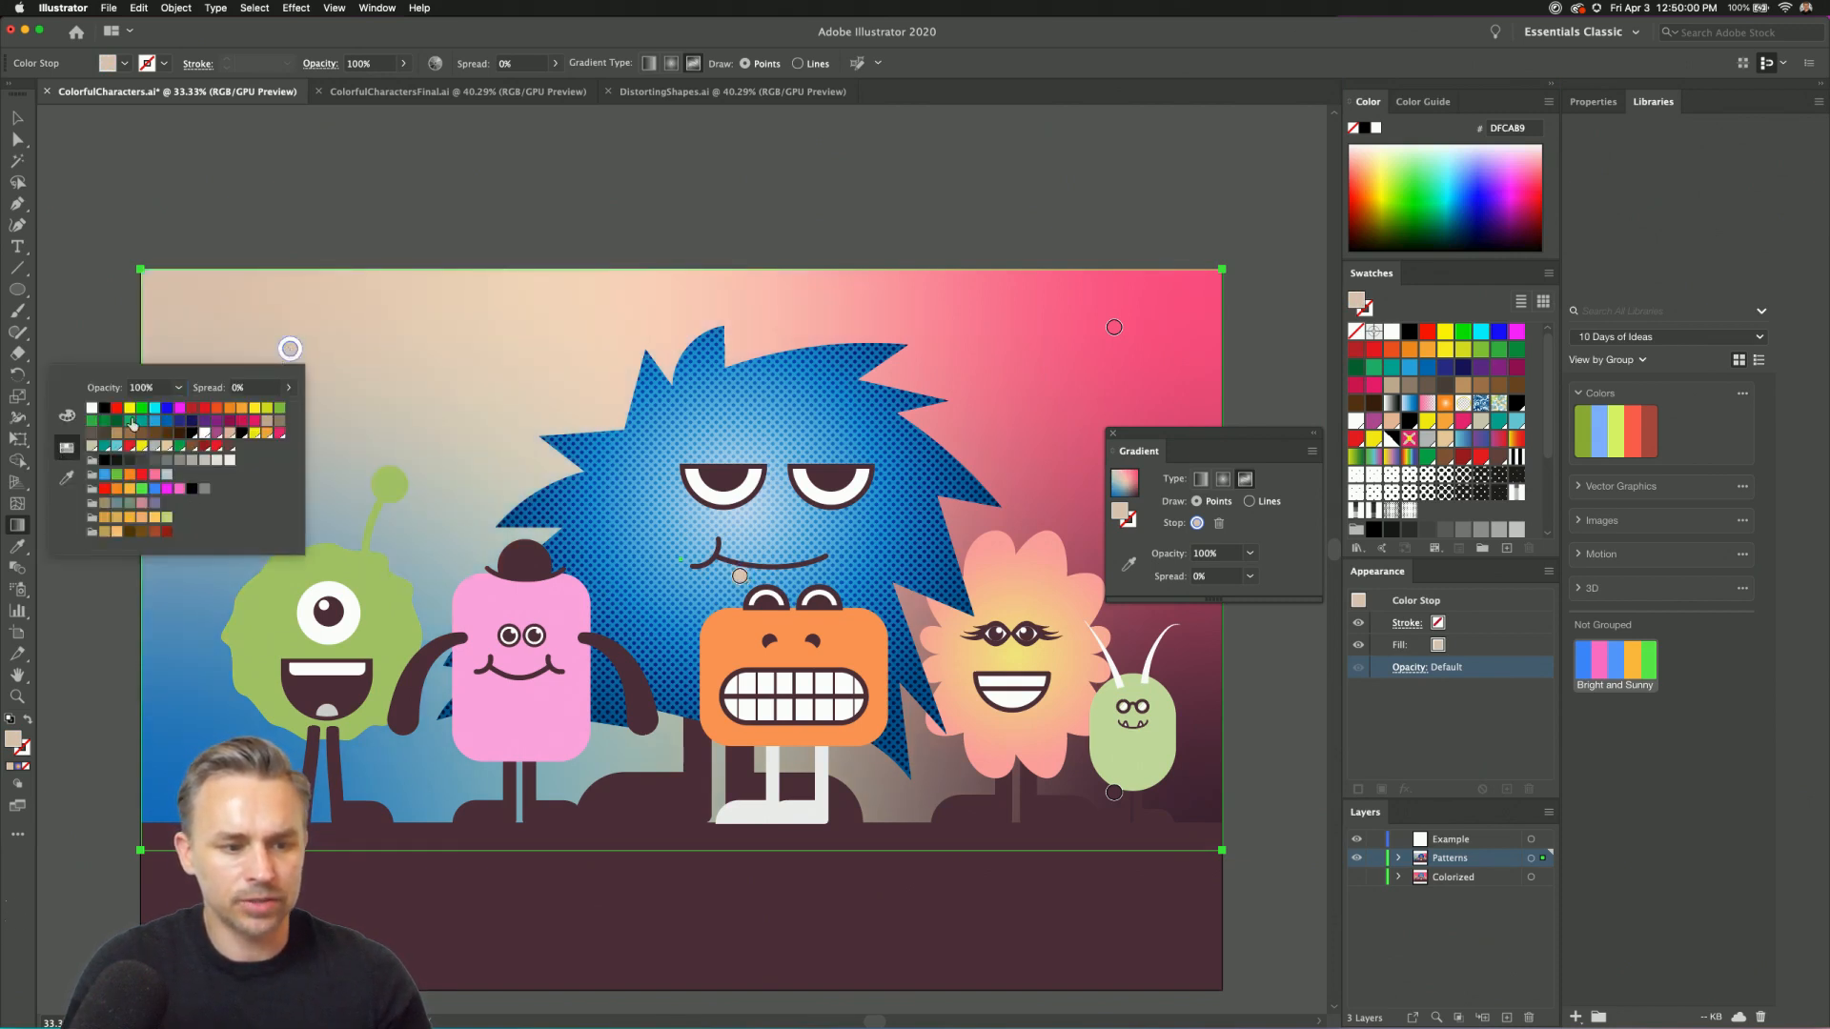
click(128, 505)
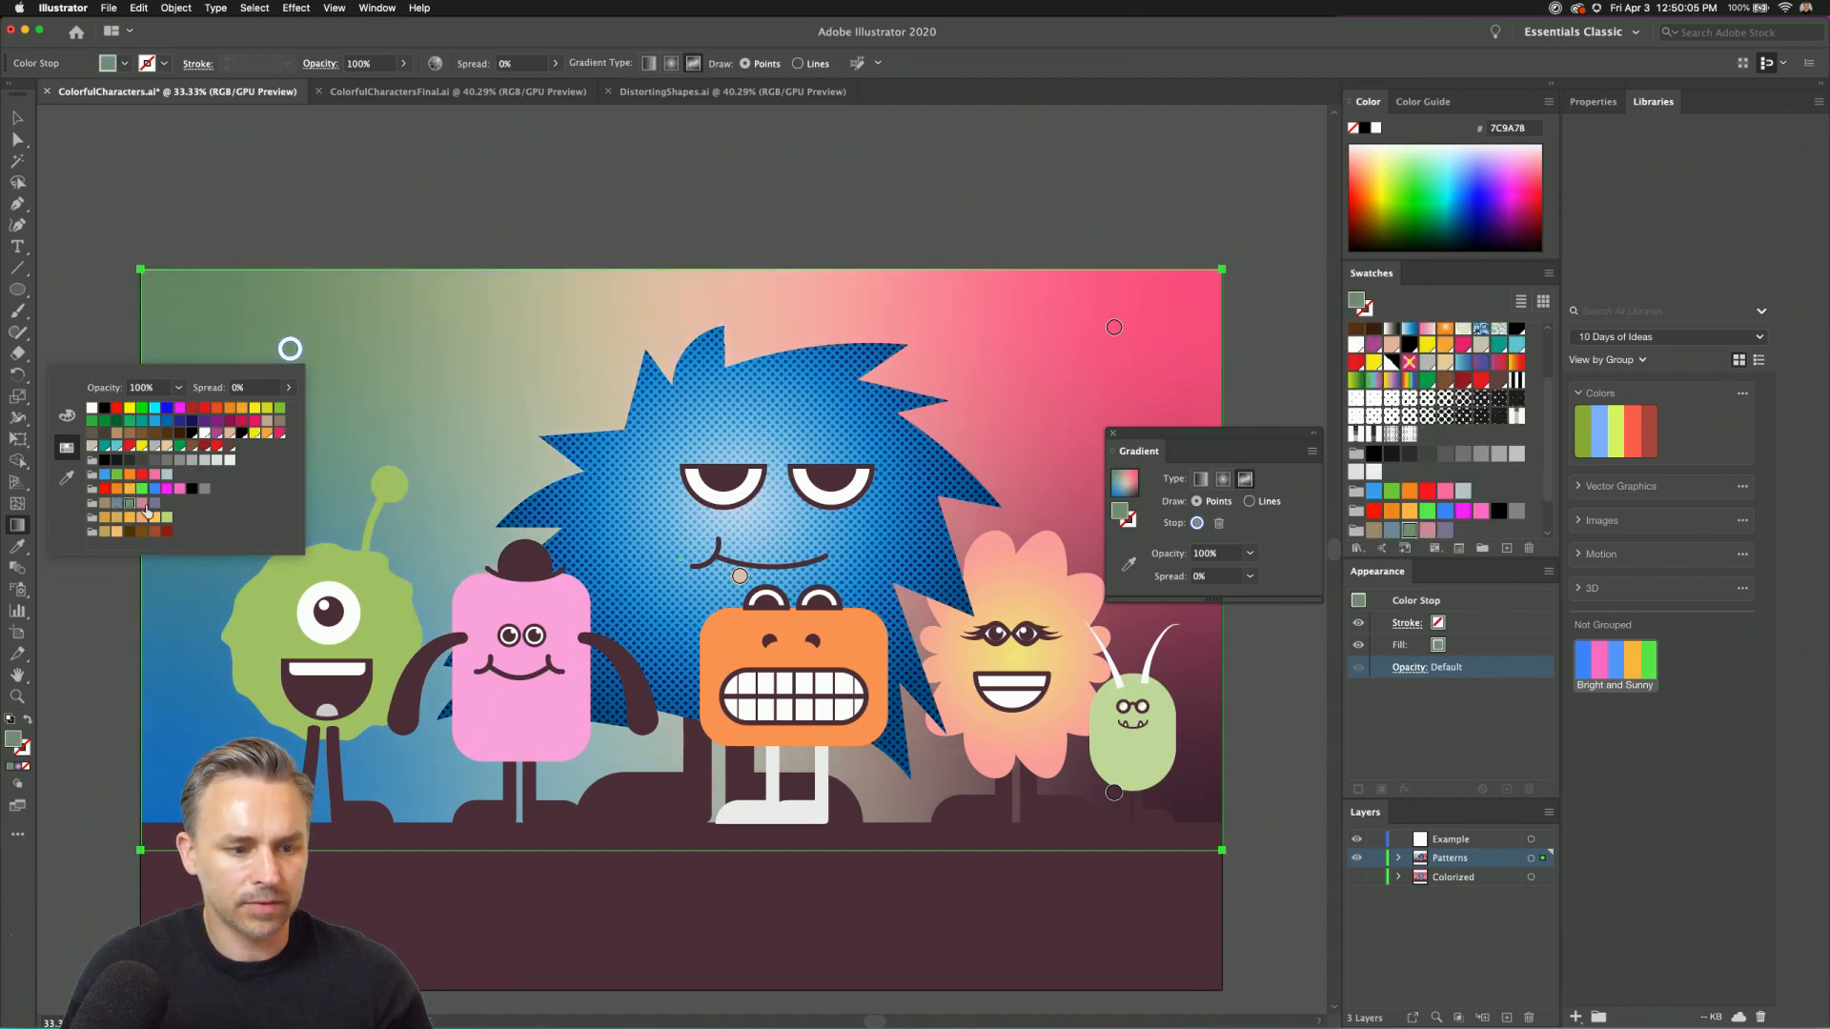
click(180, 490)
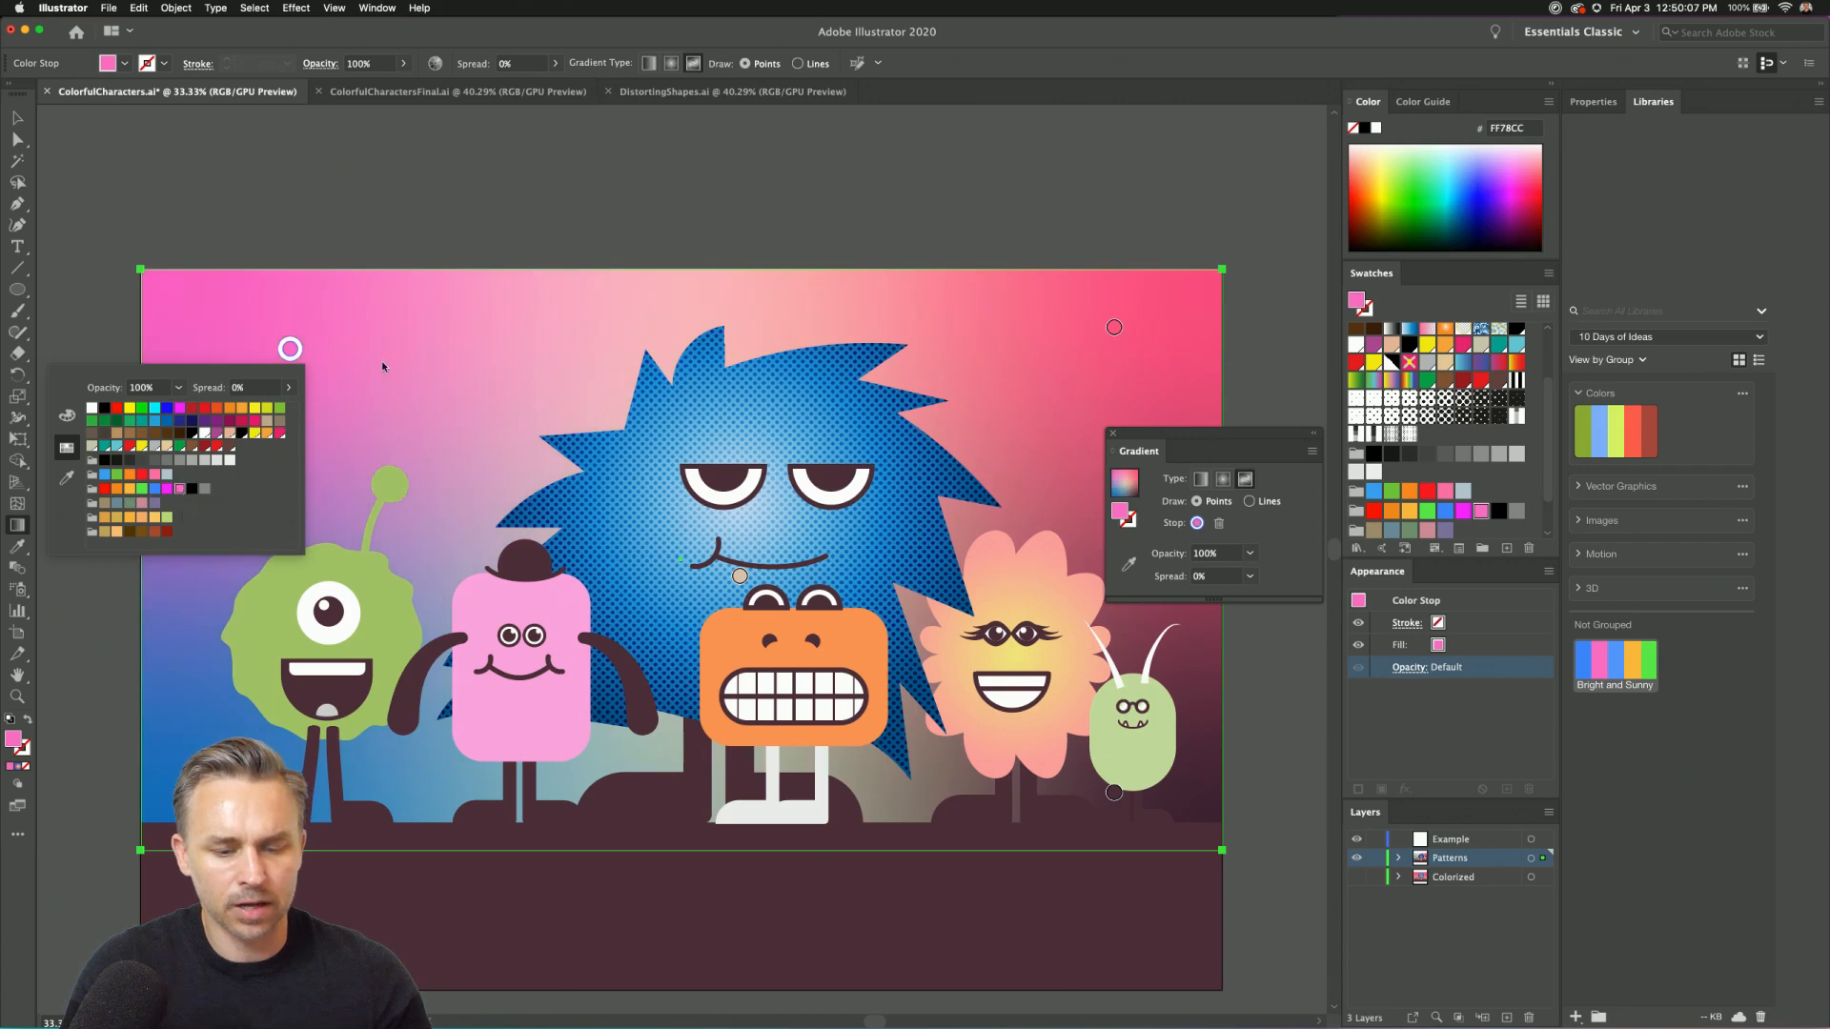
Move the background's two right-hand color stops slightly inward and recolor the lower dark one light orange, FEC77C.
drag(1096, 343, 1033, 360)
click(1114, 792)
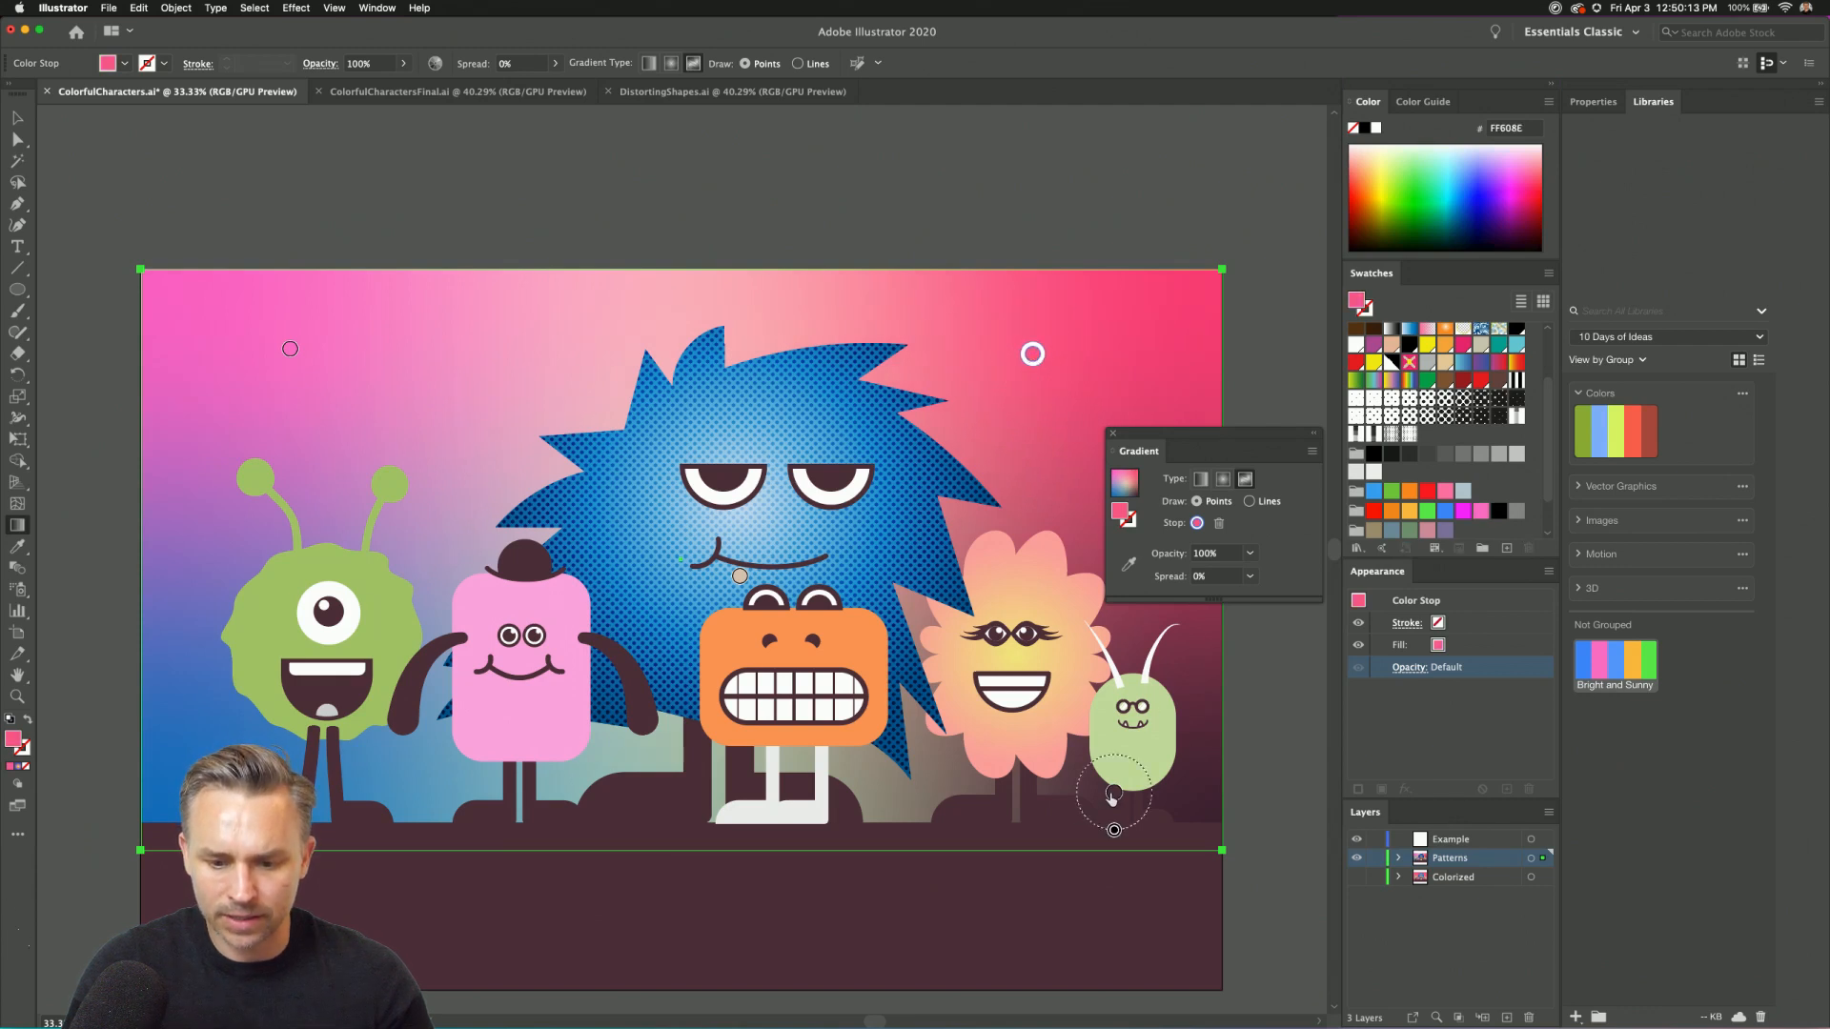
drag(1111, 799, 1081, 777)
double_click(1080, 777)
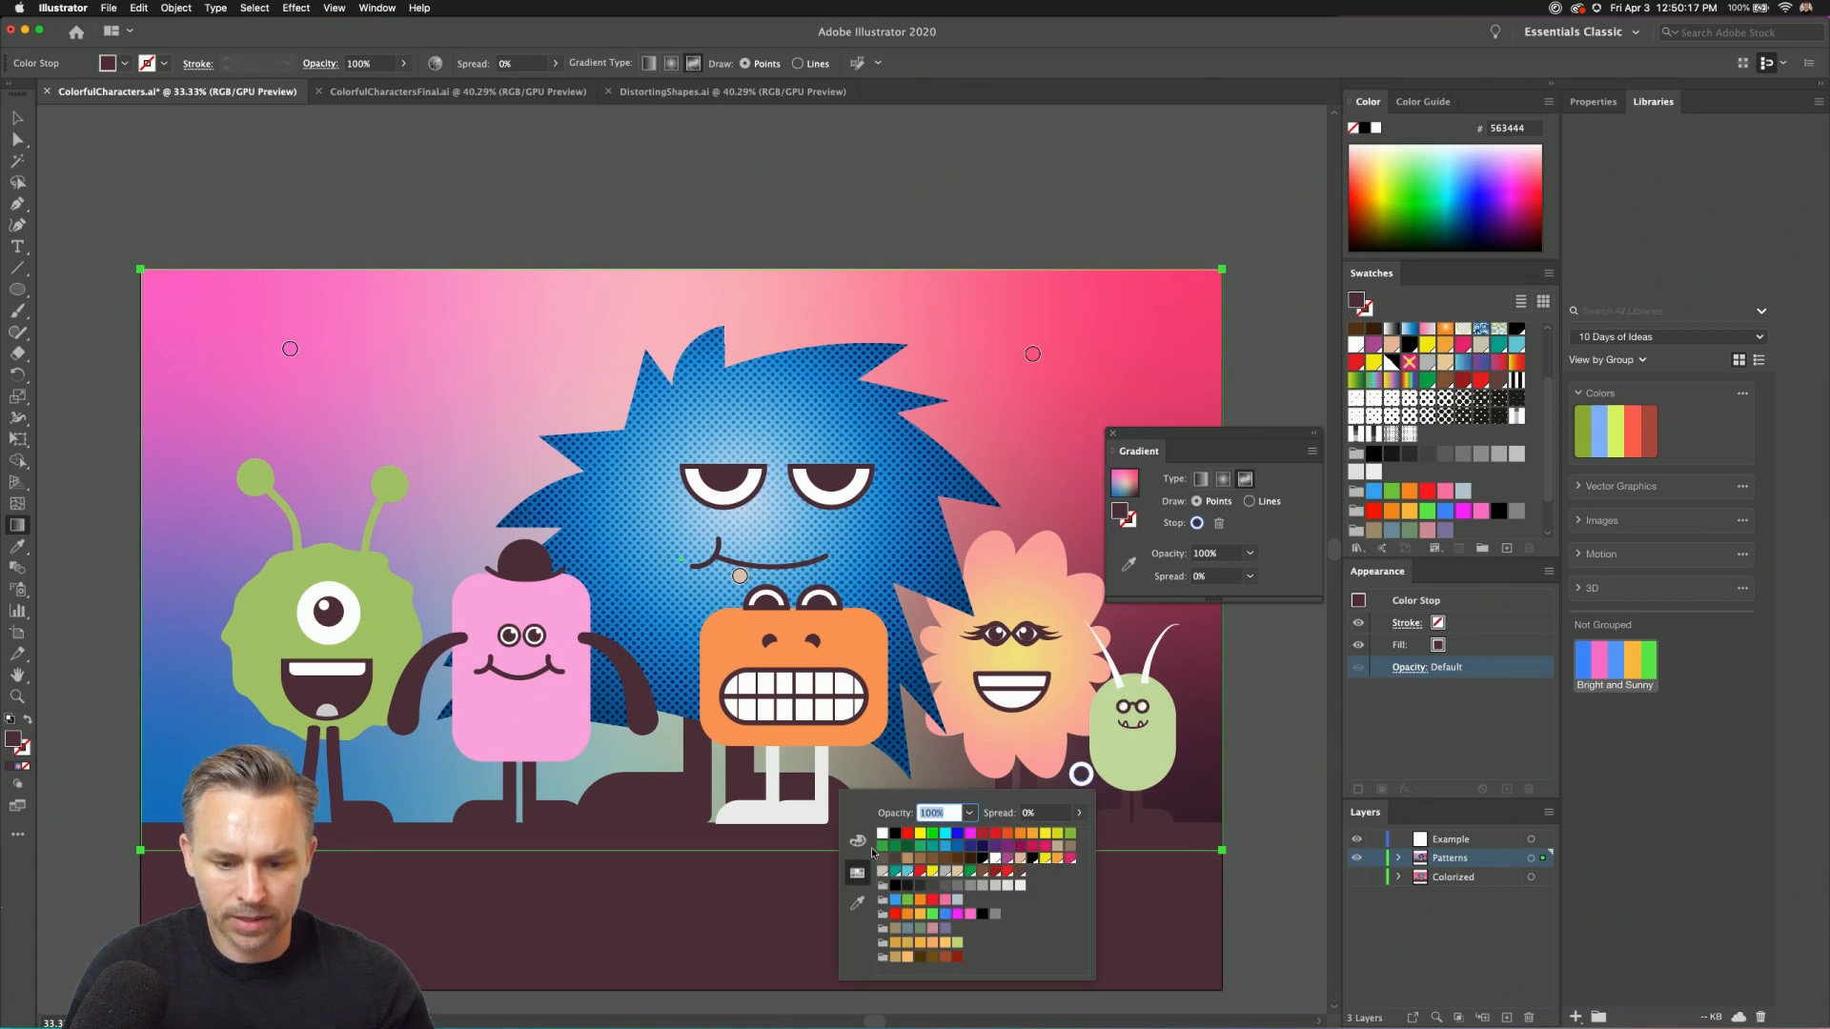
click(908, 957)
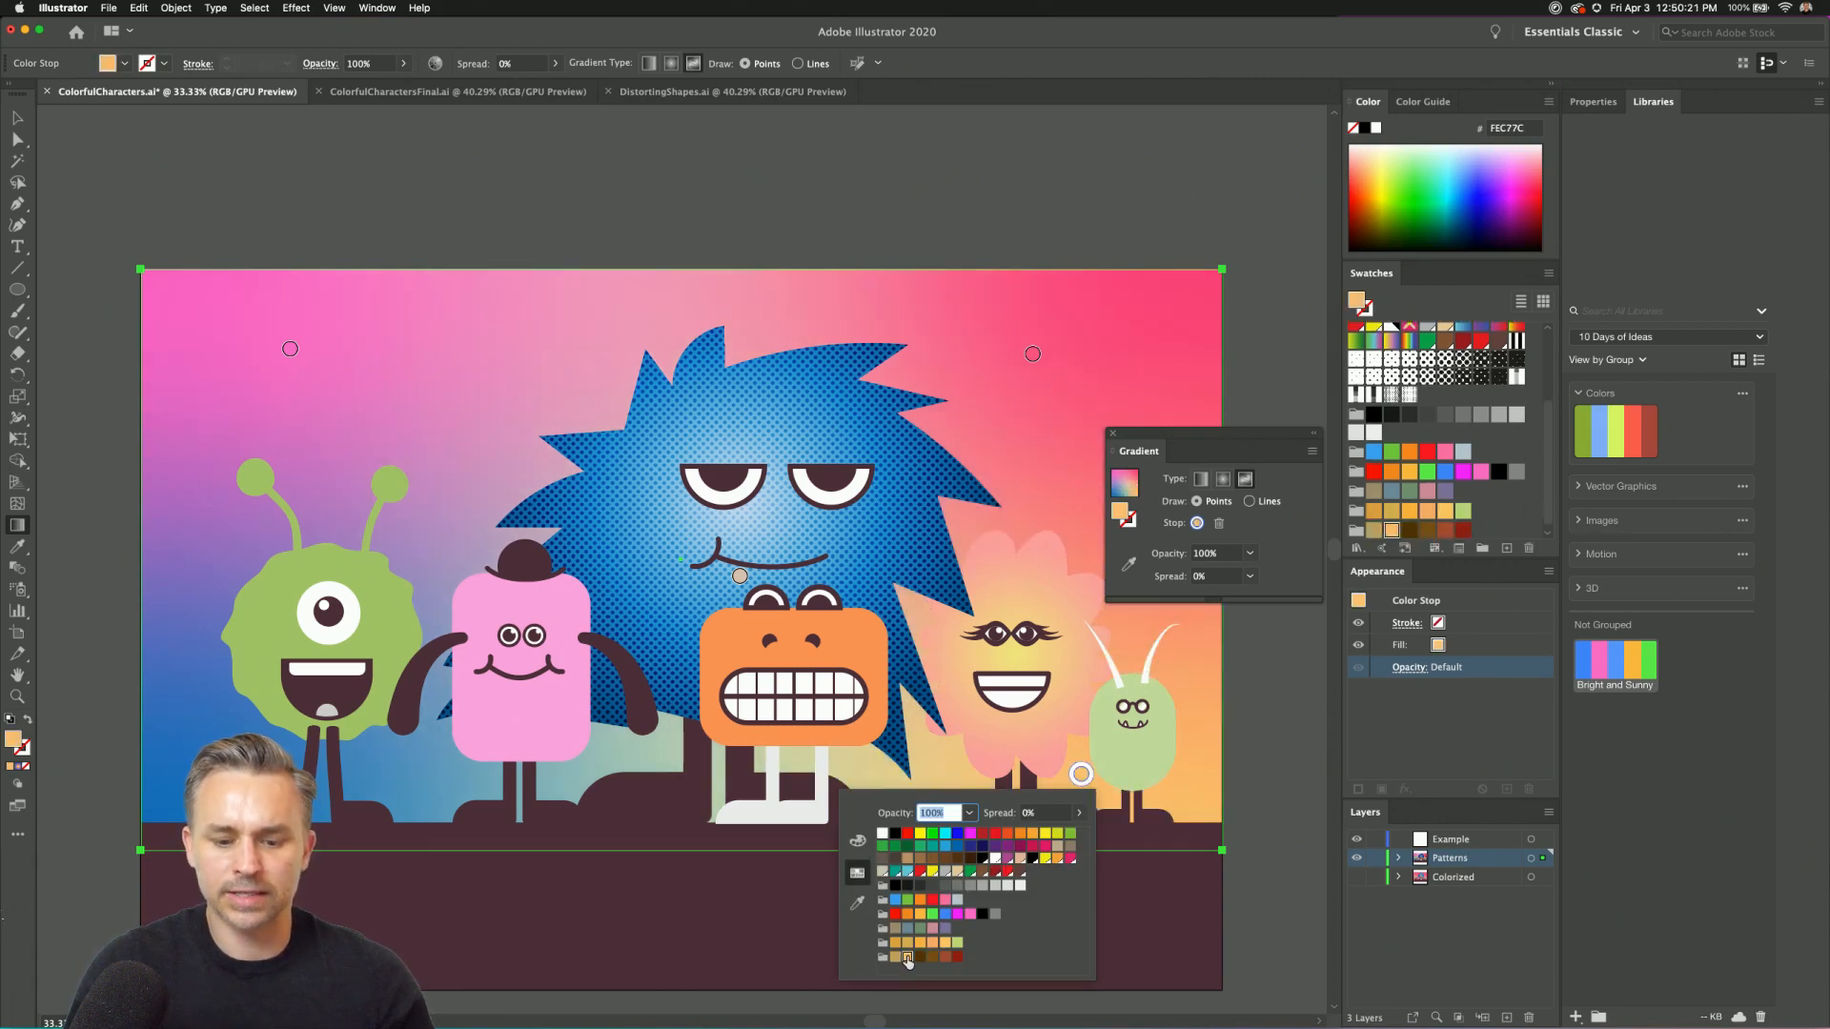
Add a blue 3FA9F5 color stop between the furry character and the flower, and move it to the flower's upper-left edge.
click(912, 627)
click(915, 613)
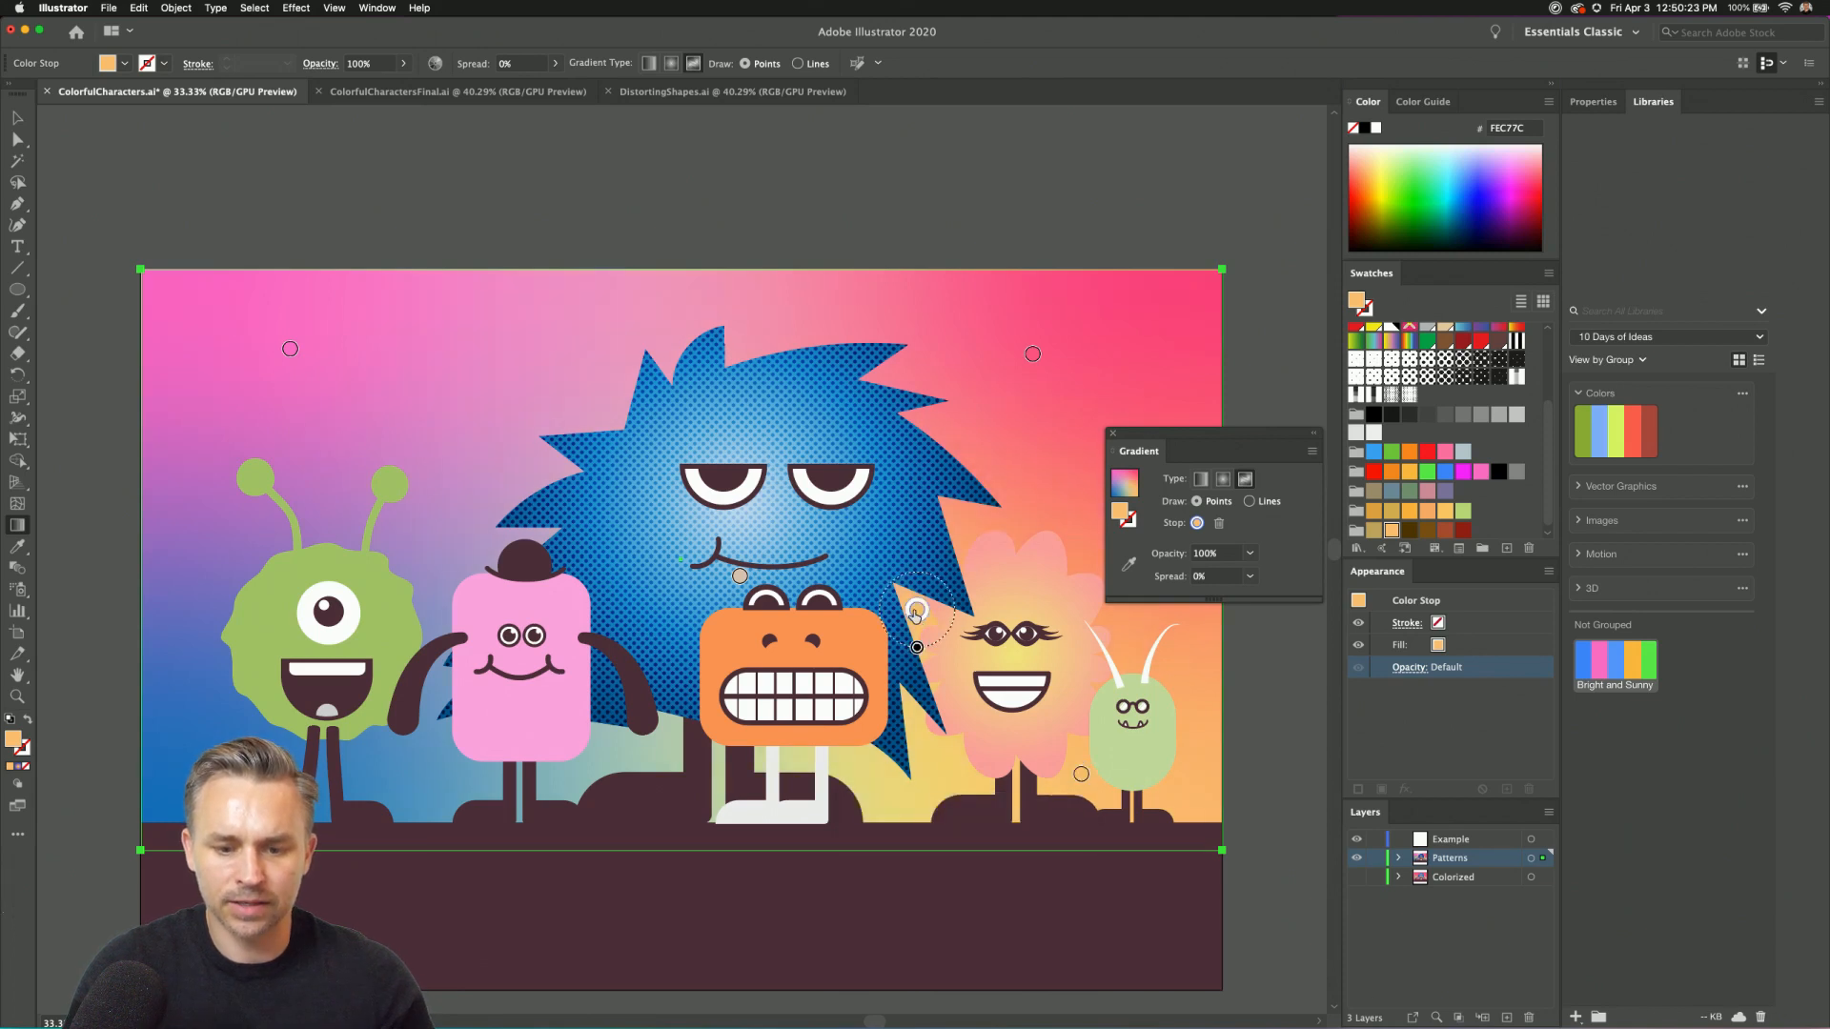
double_click(915, 613)
click(733, 736)
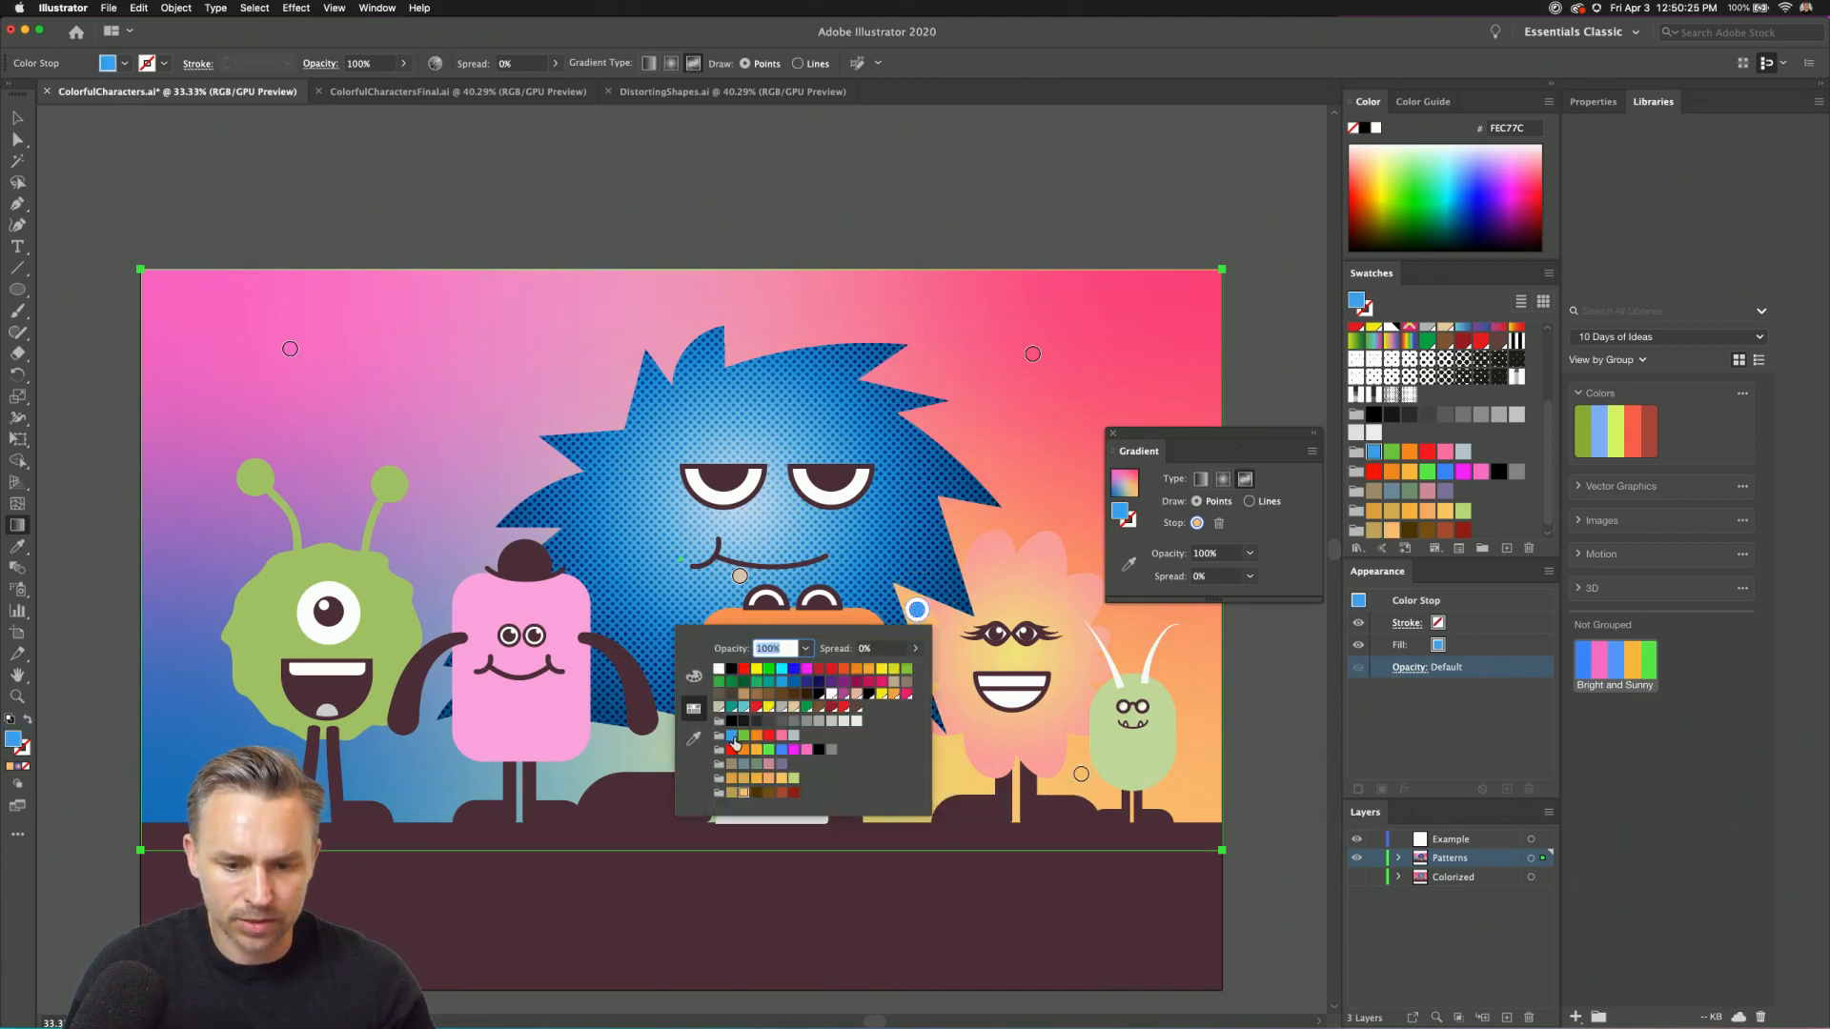
click(919, 610)
drag(917, 610, 969, 553)
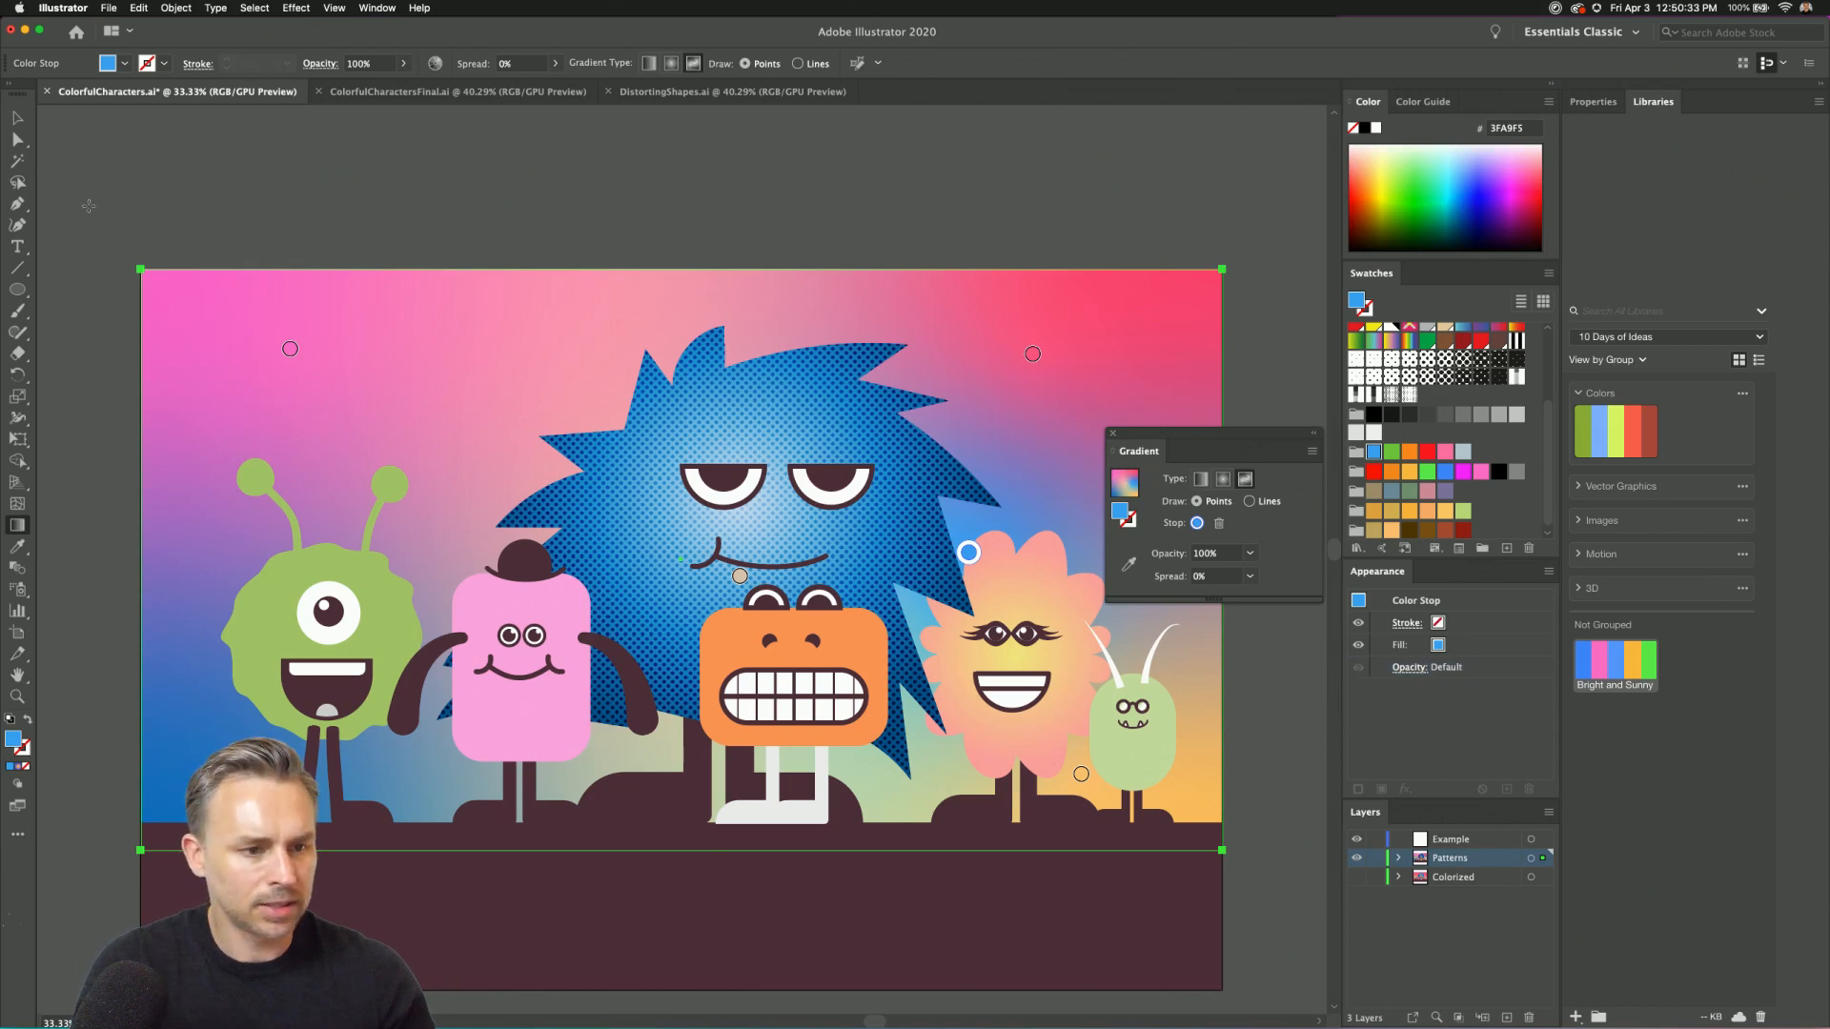
Reselect the background rectangle, show its stripe pattern fill again over the freeform gradient, and deselect the artwork.
click(17, 117)
click(314, 305)
click(314, 305)
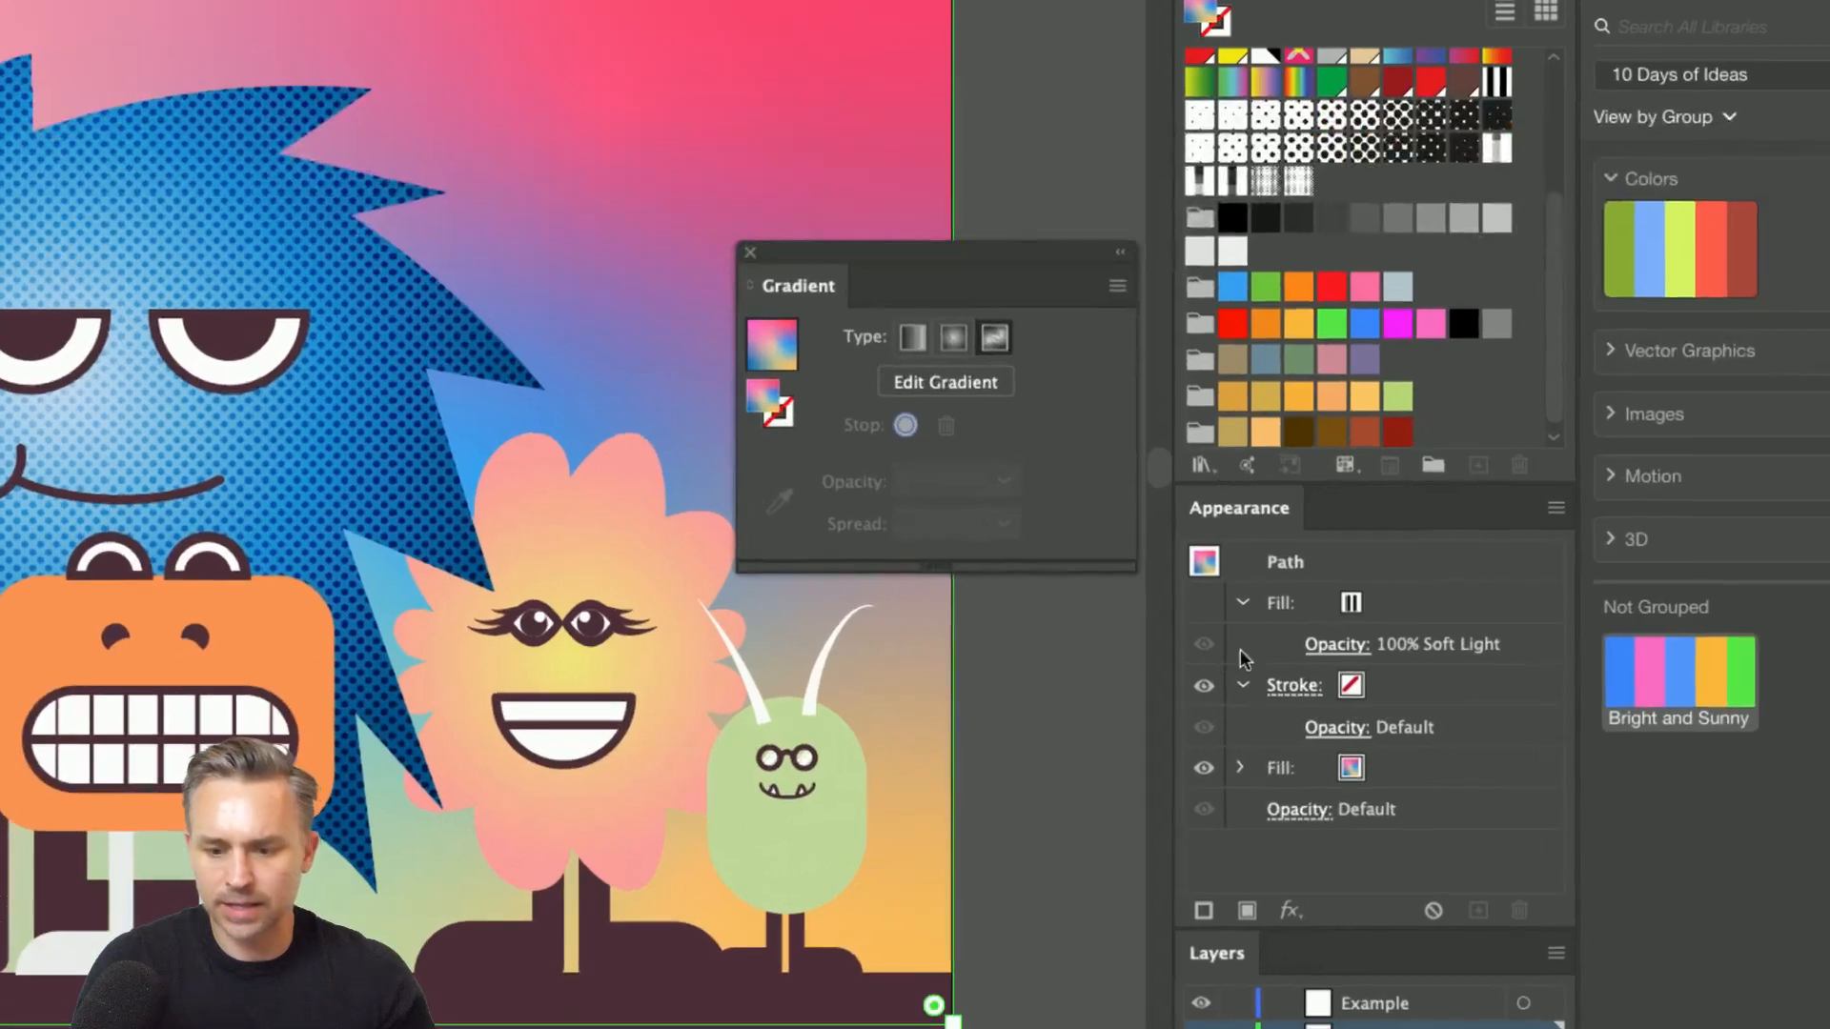
click(1205, 603)
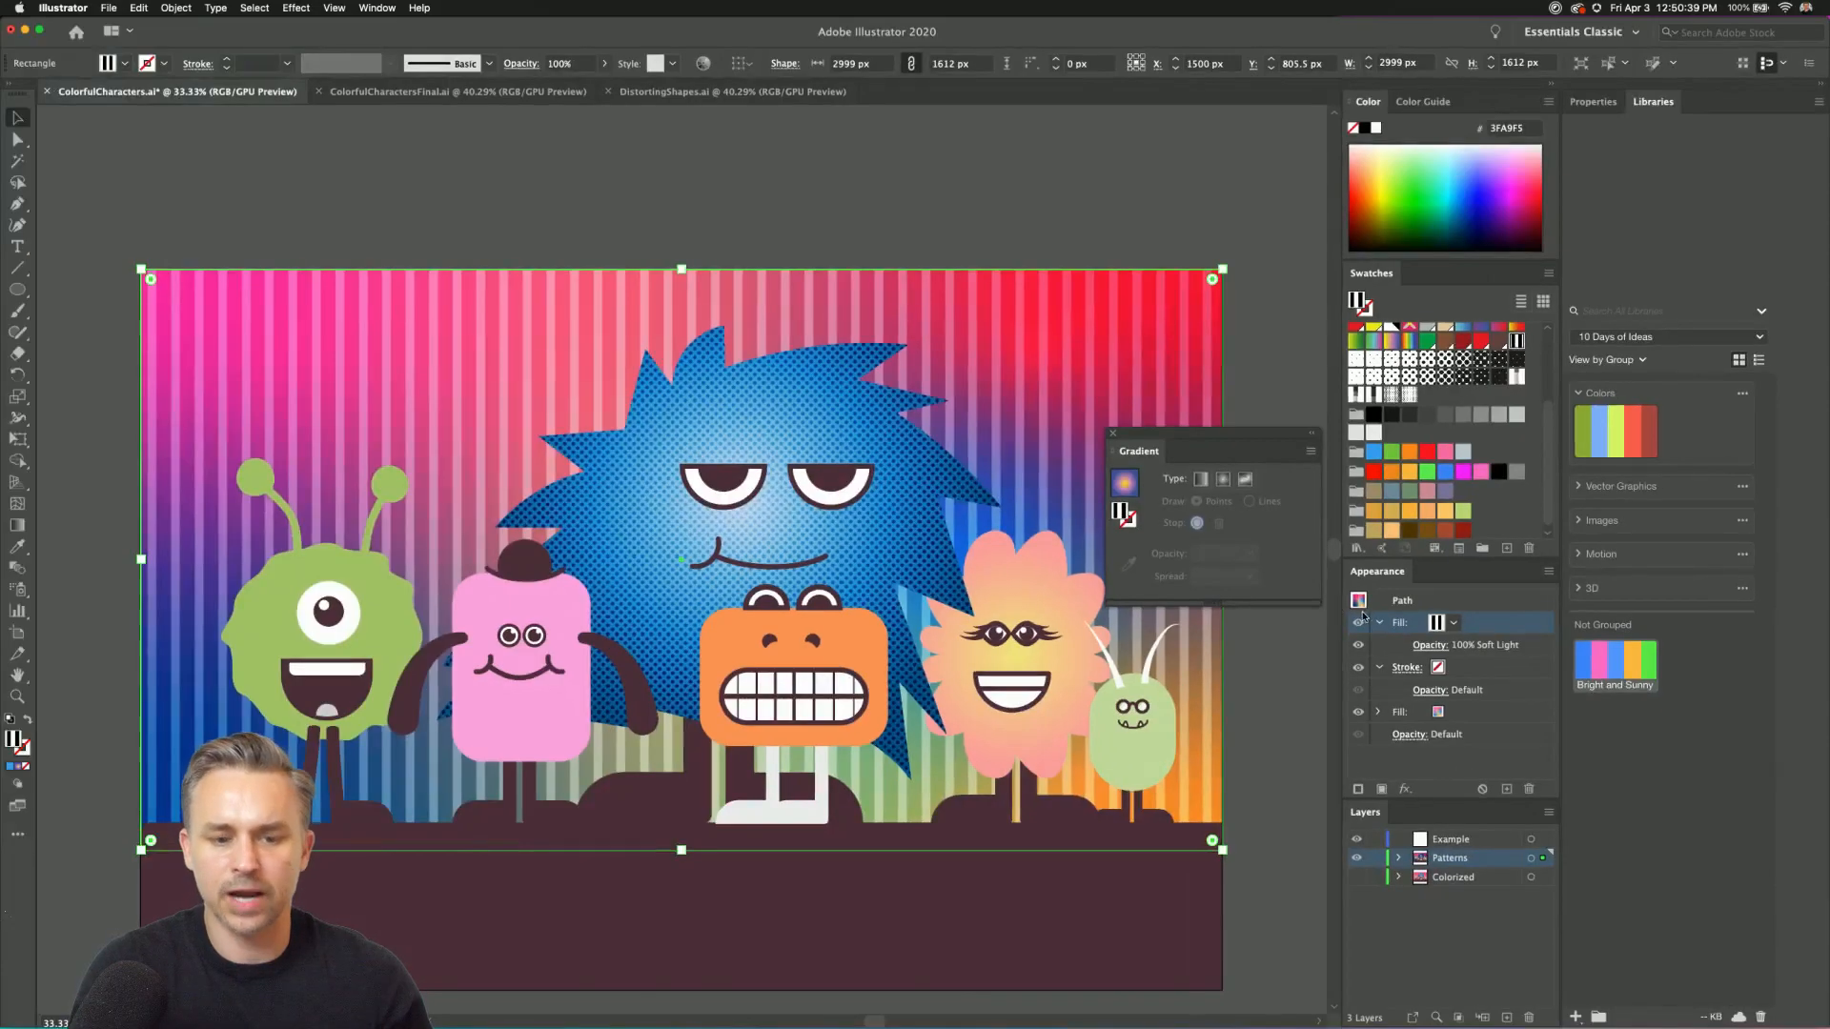
click(896, 181)
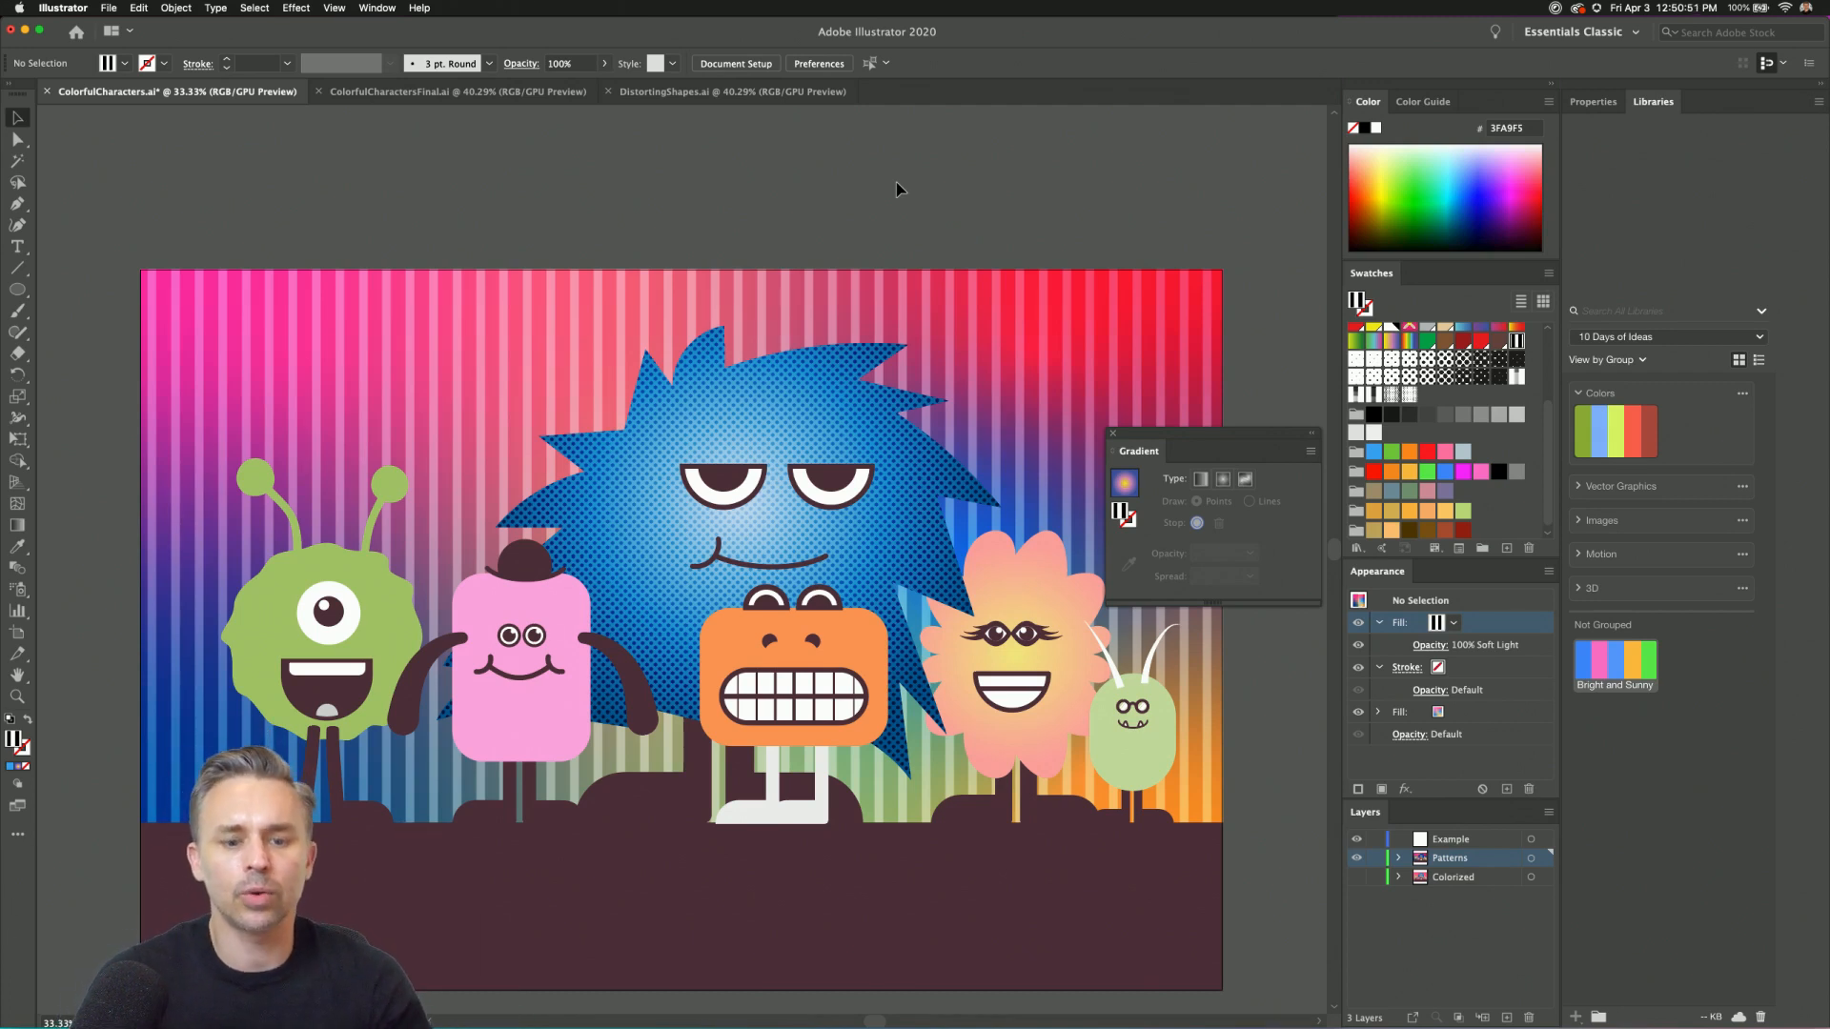
click(709, 405)
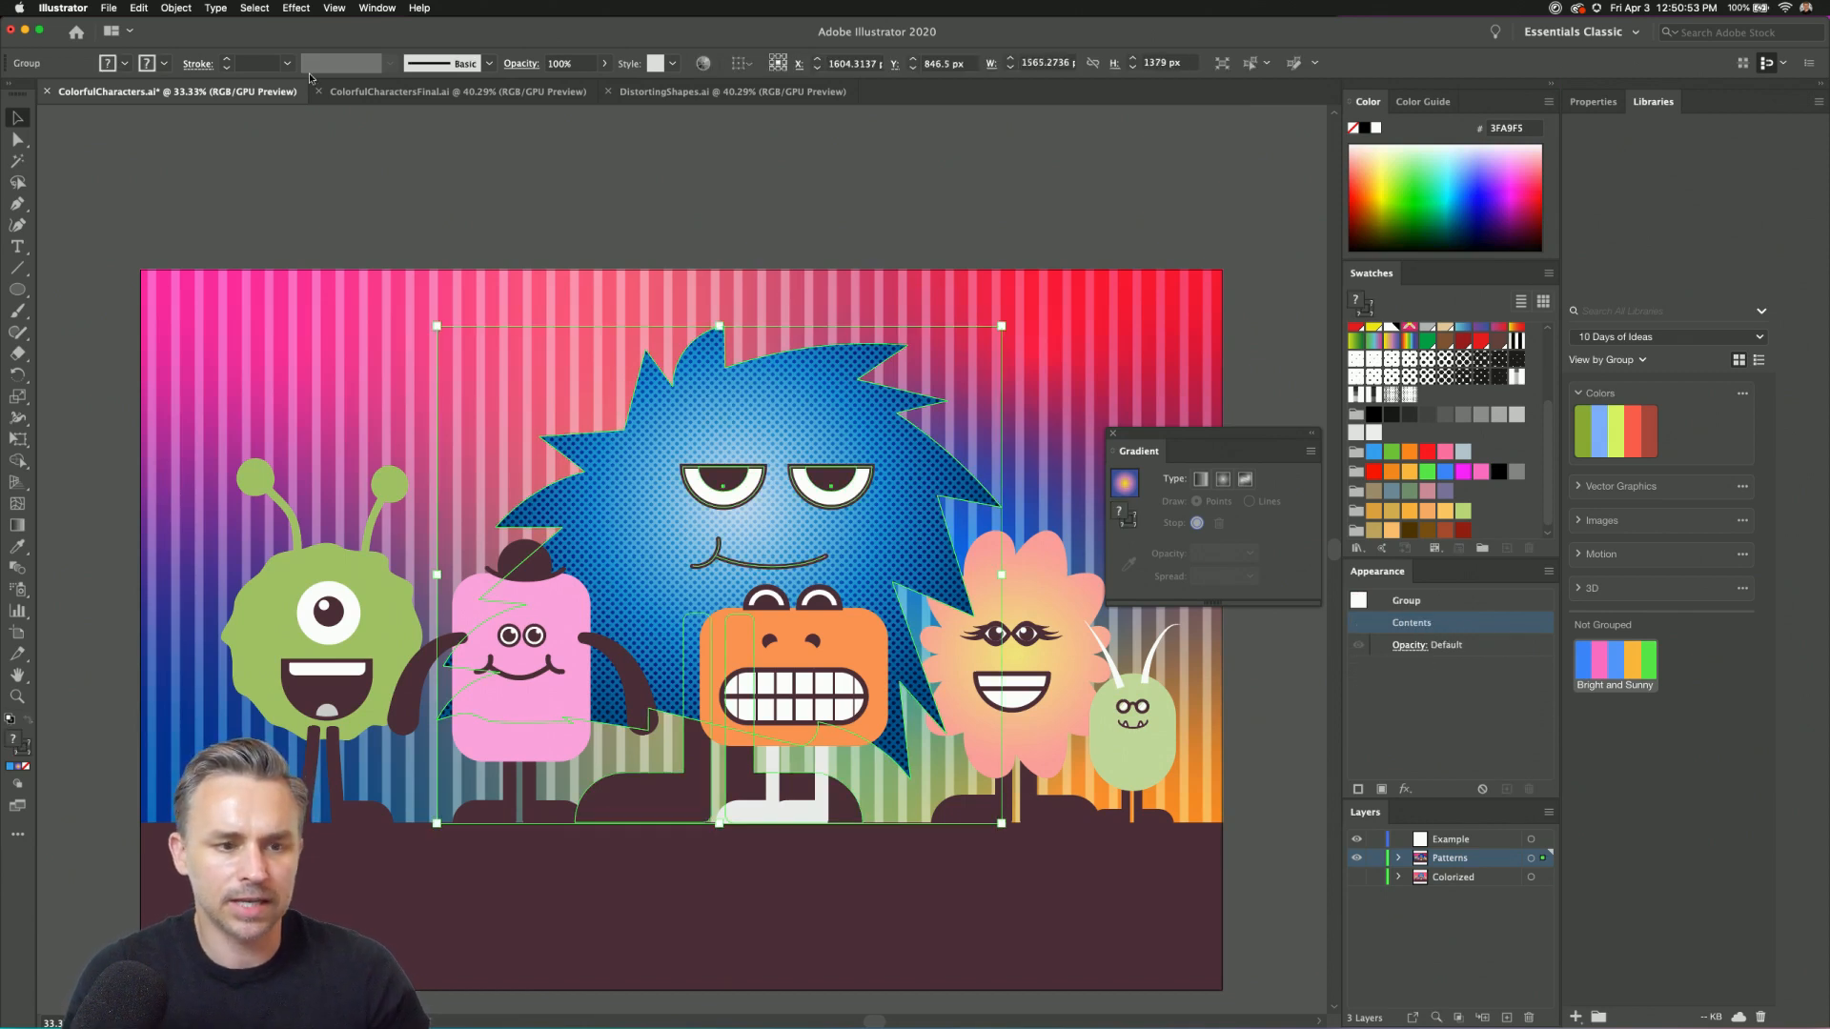
click(298, 9)
mouse_move(312, 194)
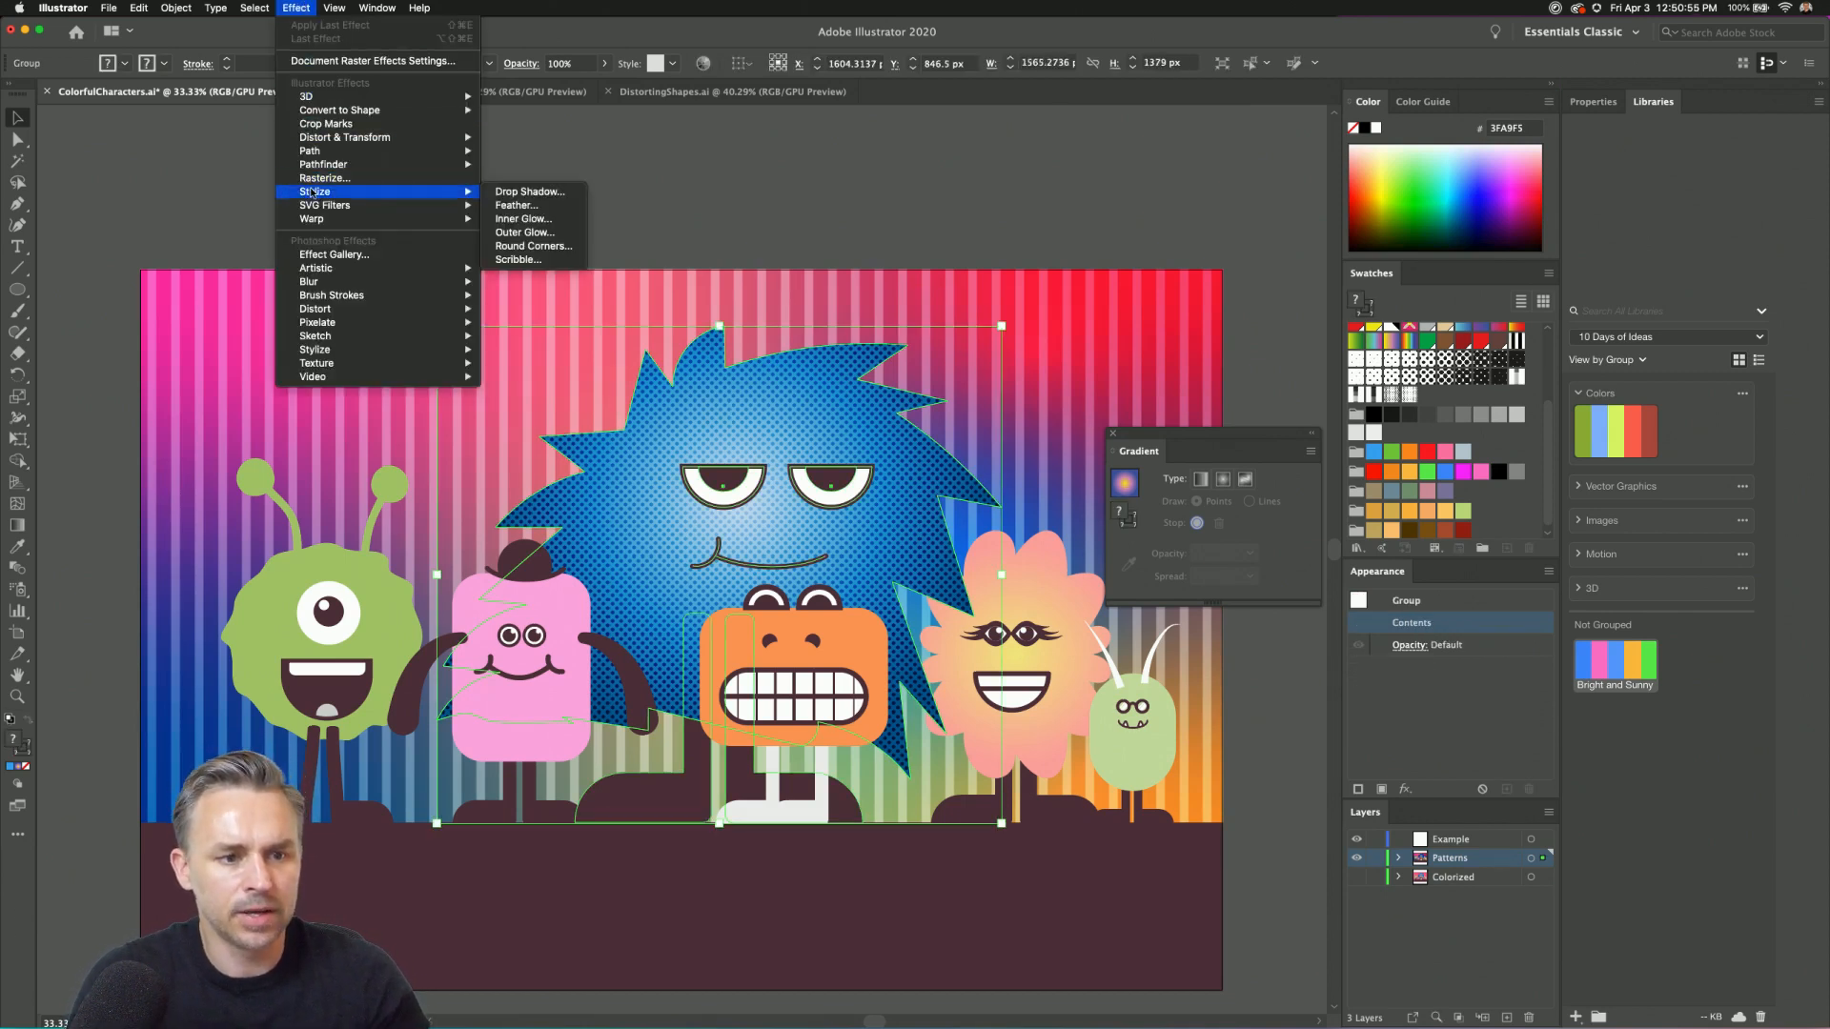
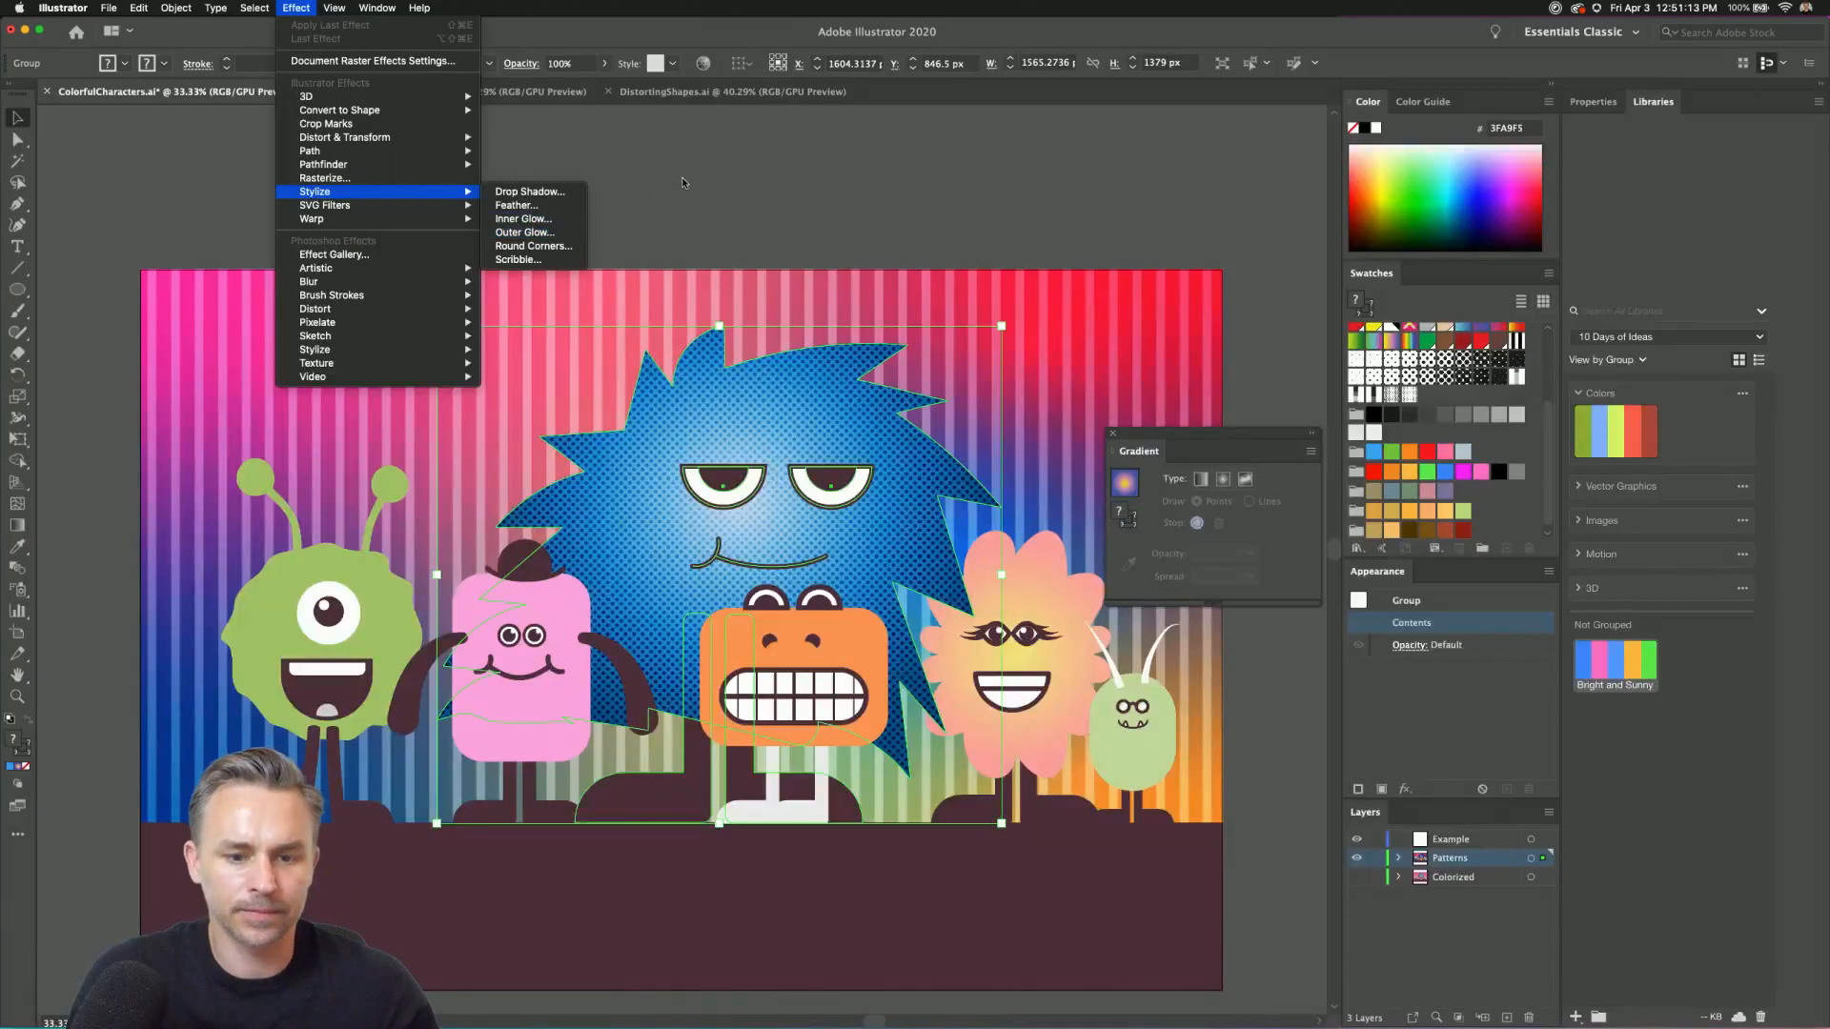
click(1443, 177)
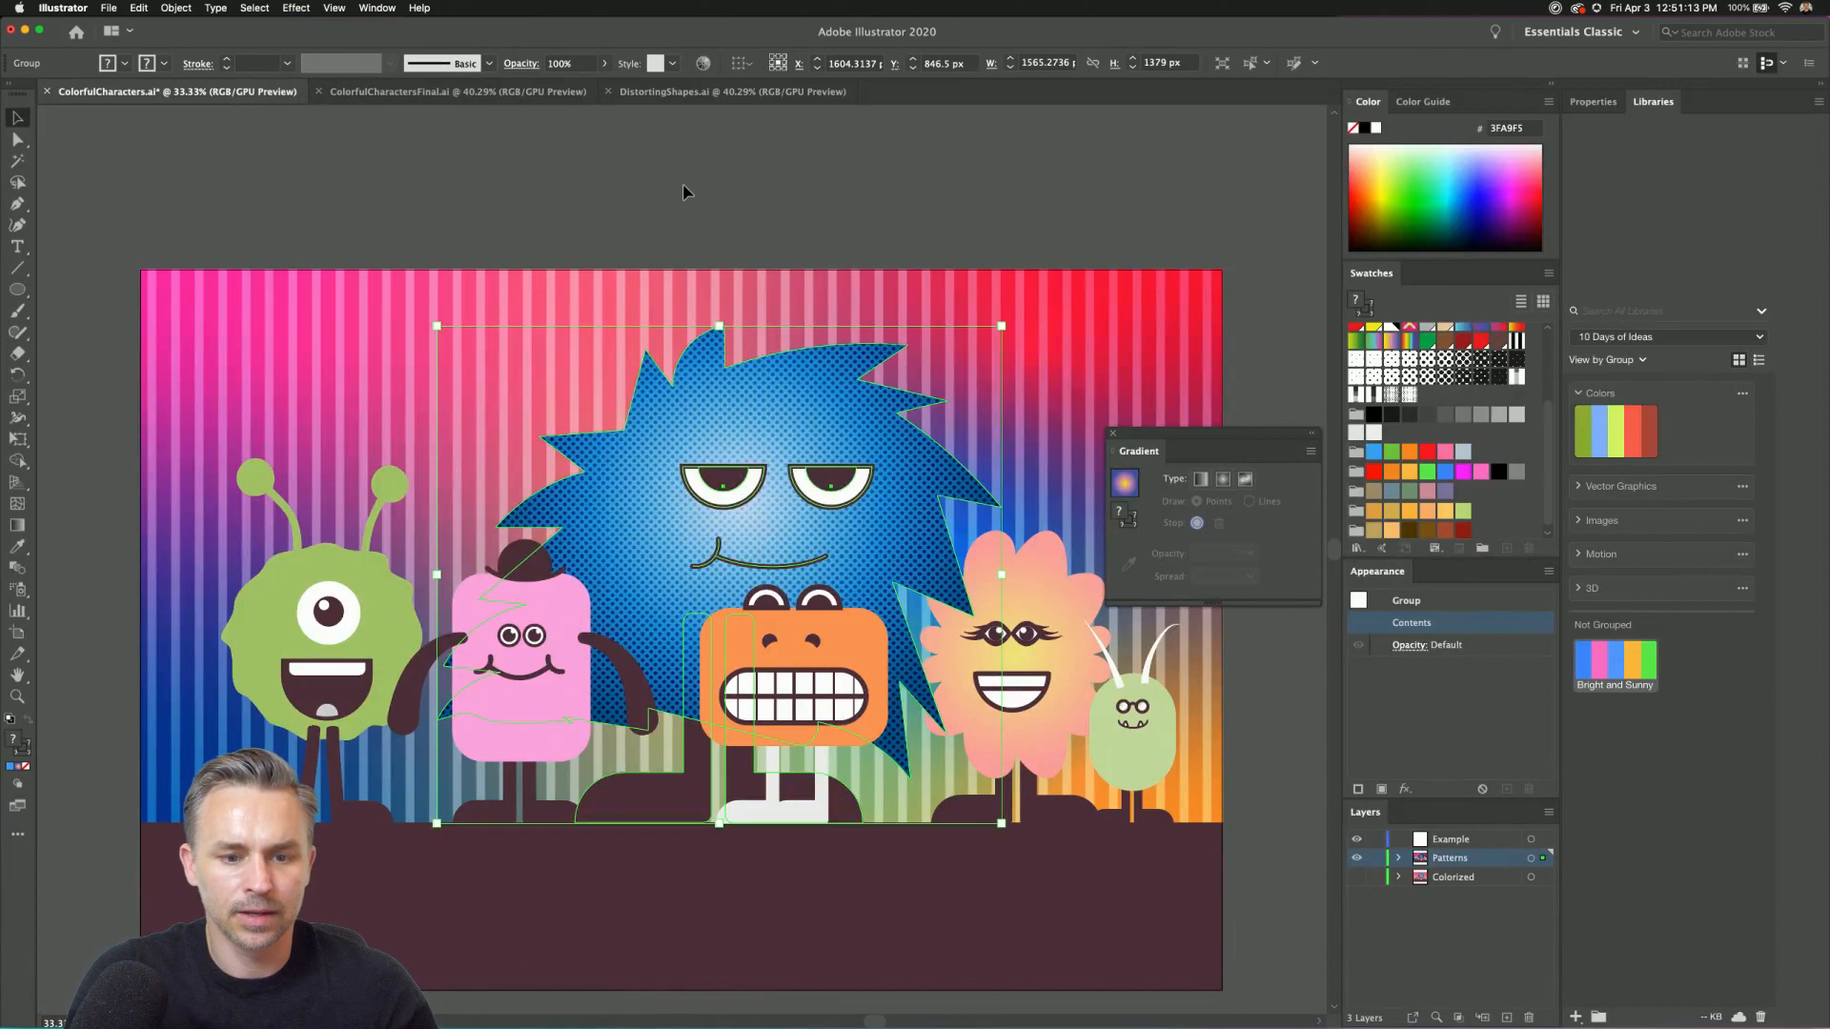
click(677, 197)
Isolate the furry character's group, select its body, and change the body's lower fill from a radial to a freeform gradient.
click(636, 531)
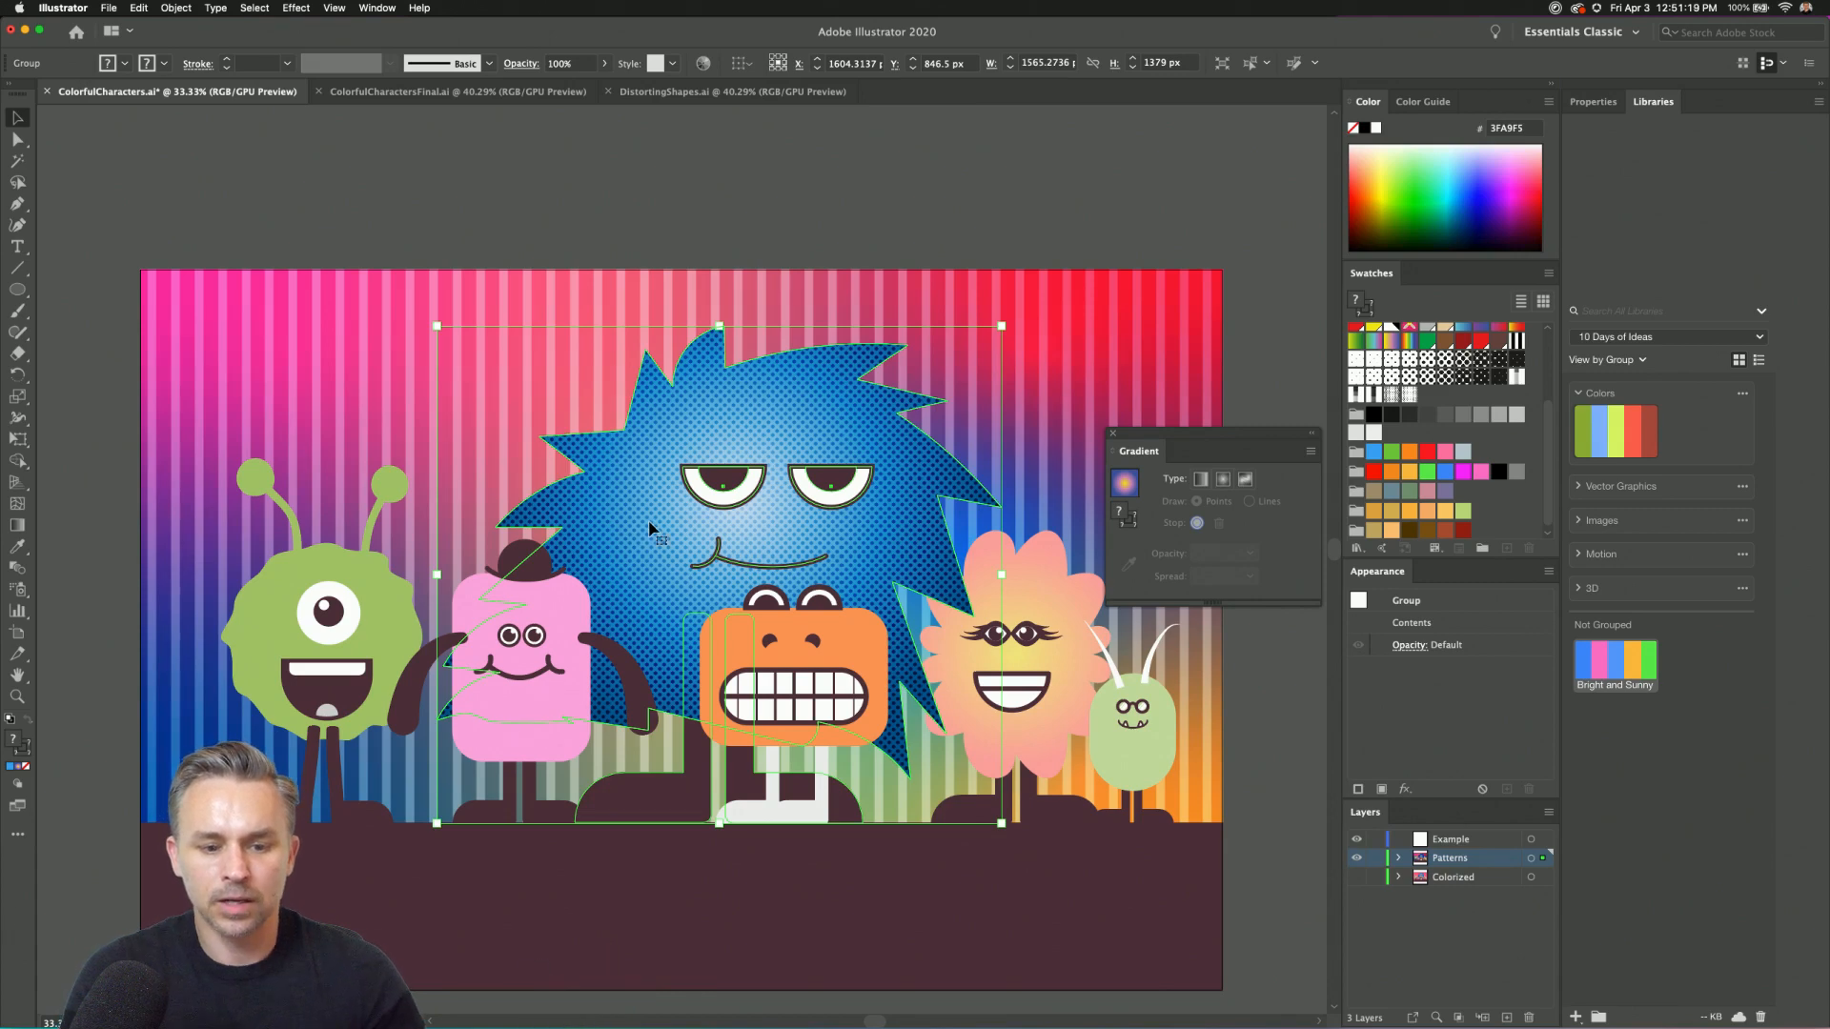
double_click(649, 530)
click(649, 530)
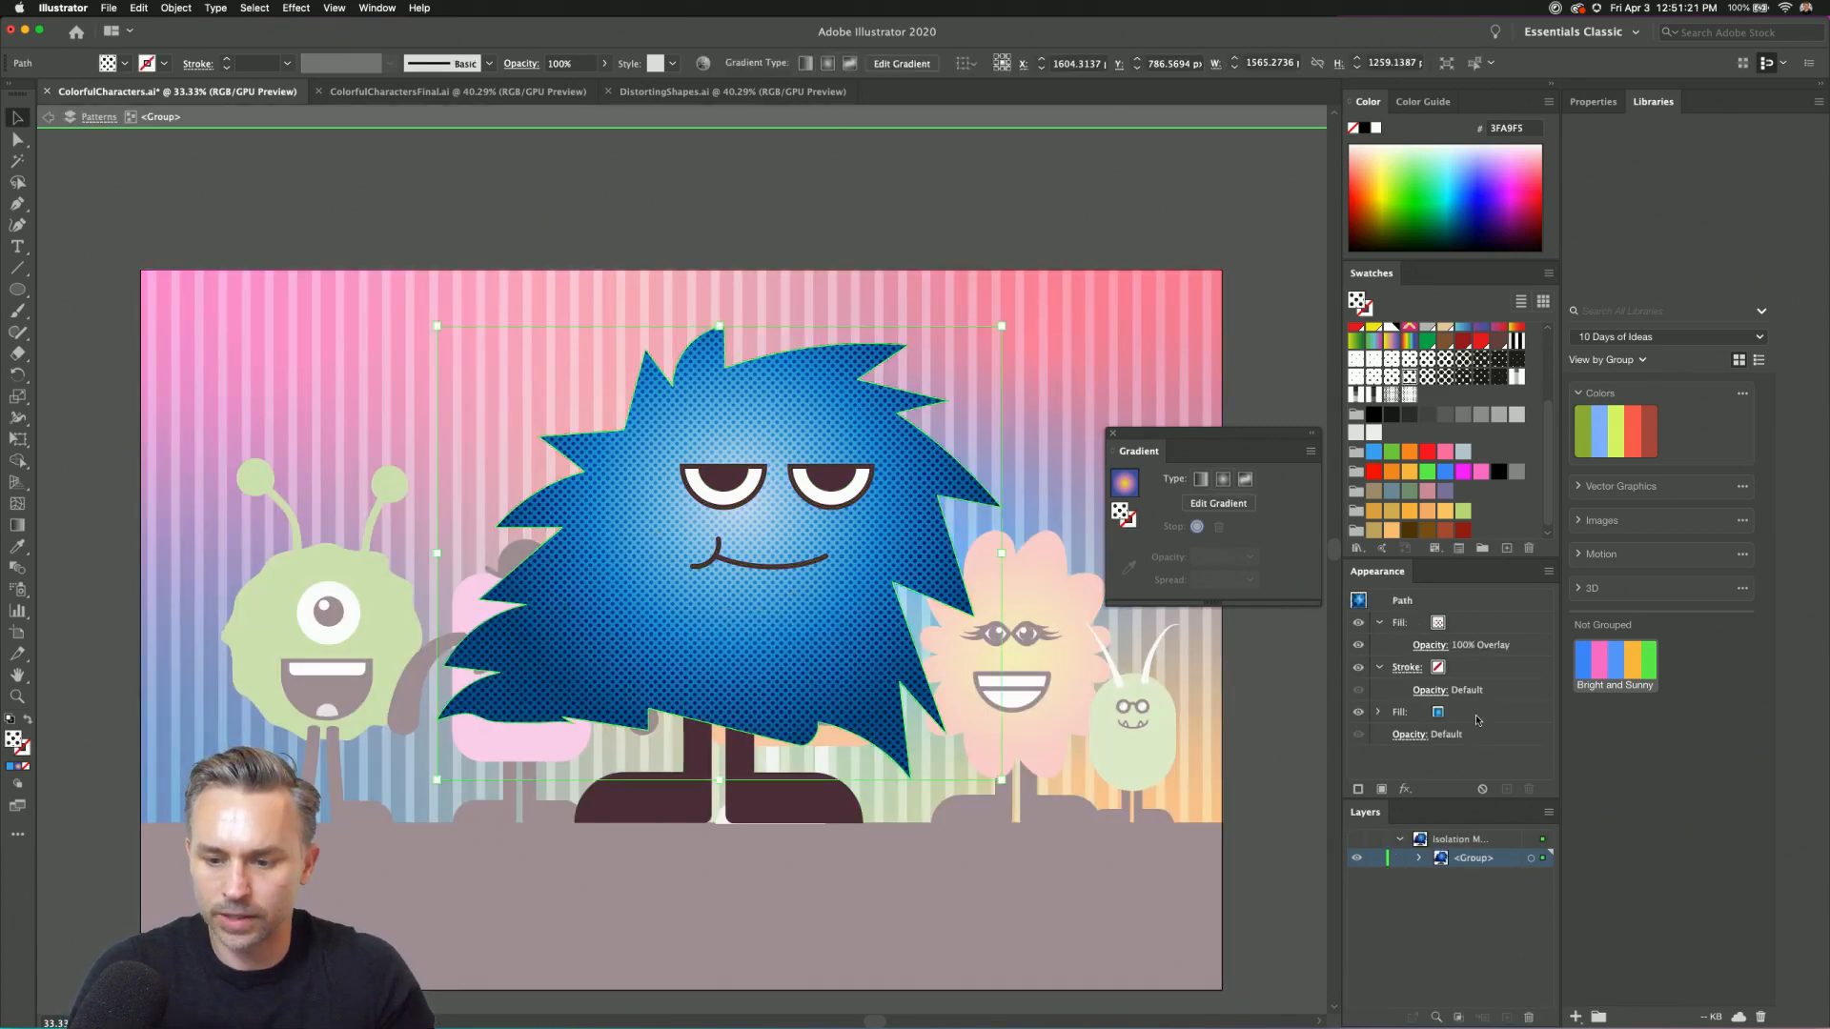
click(1383, 708)
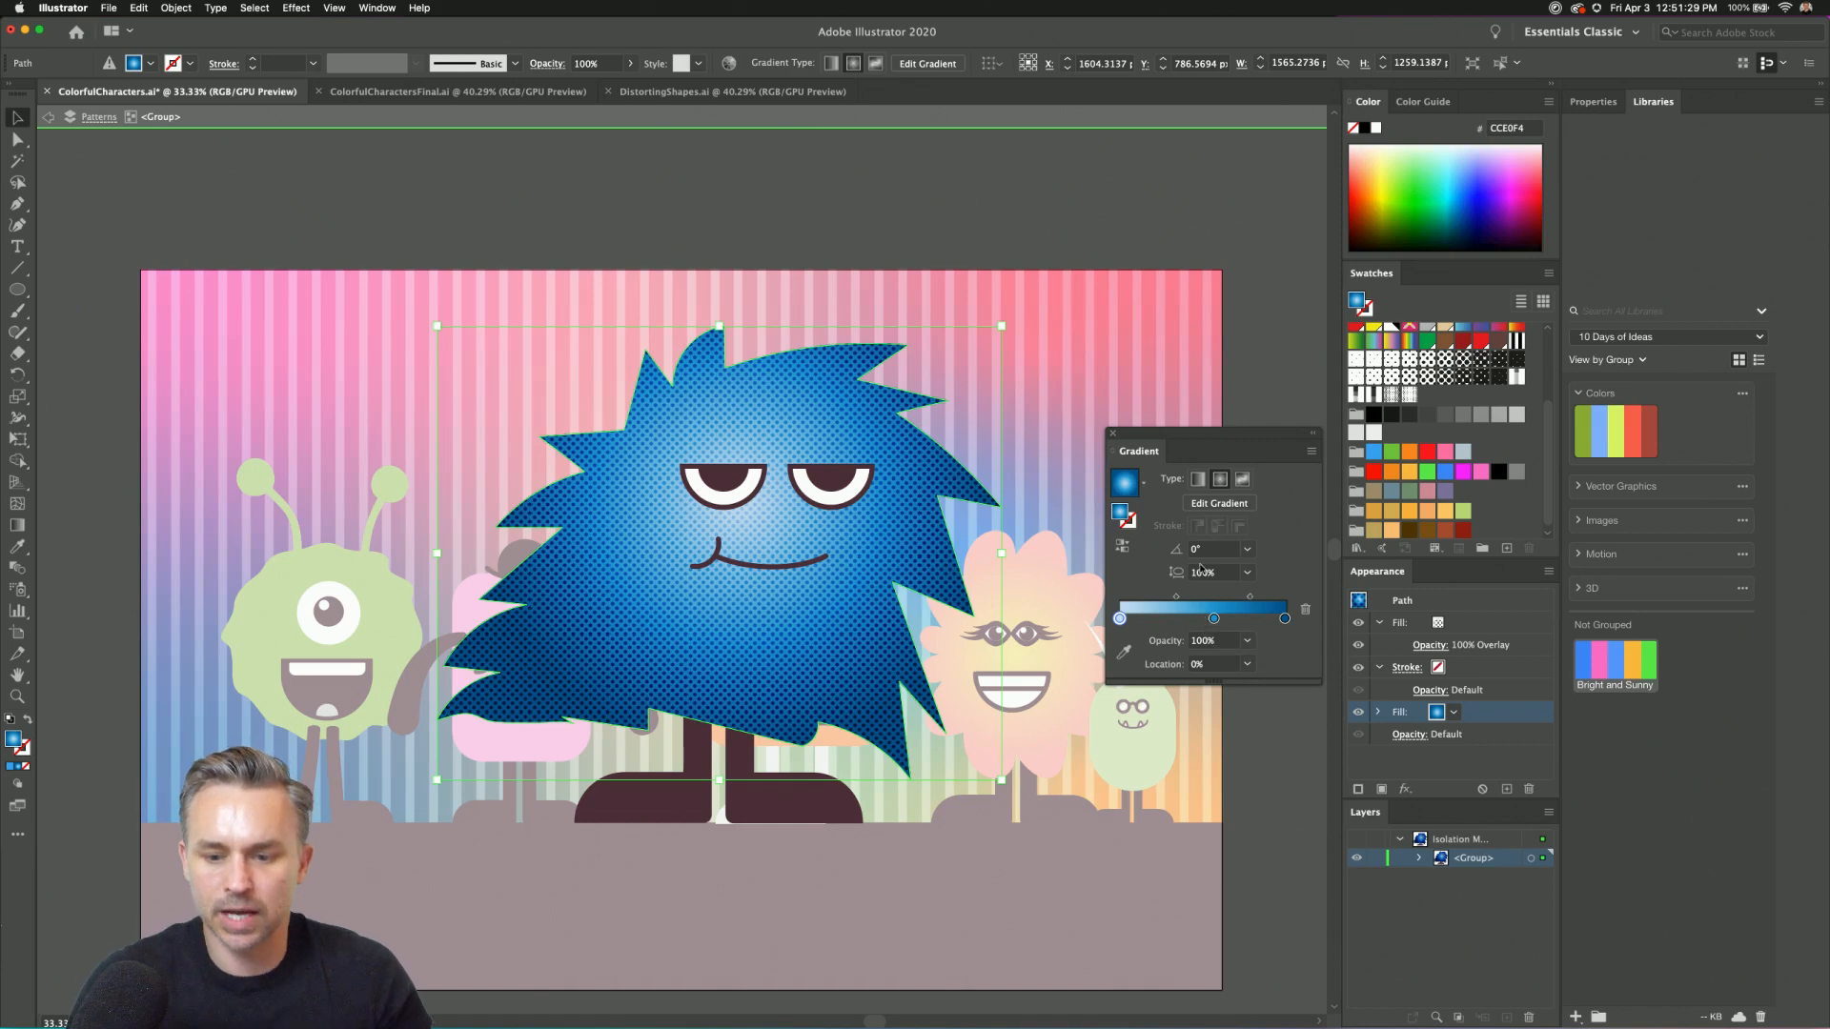
click(1242, 479)
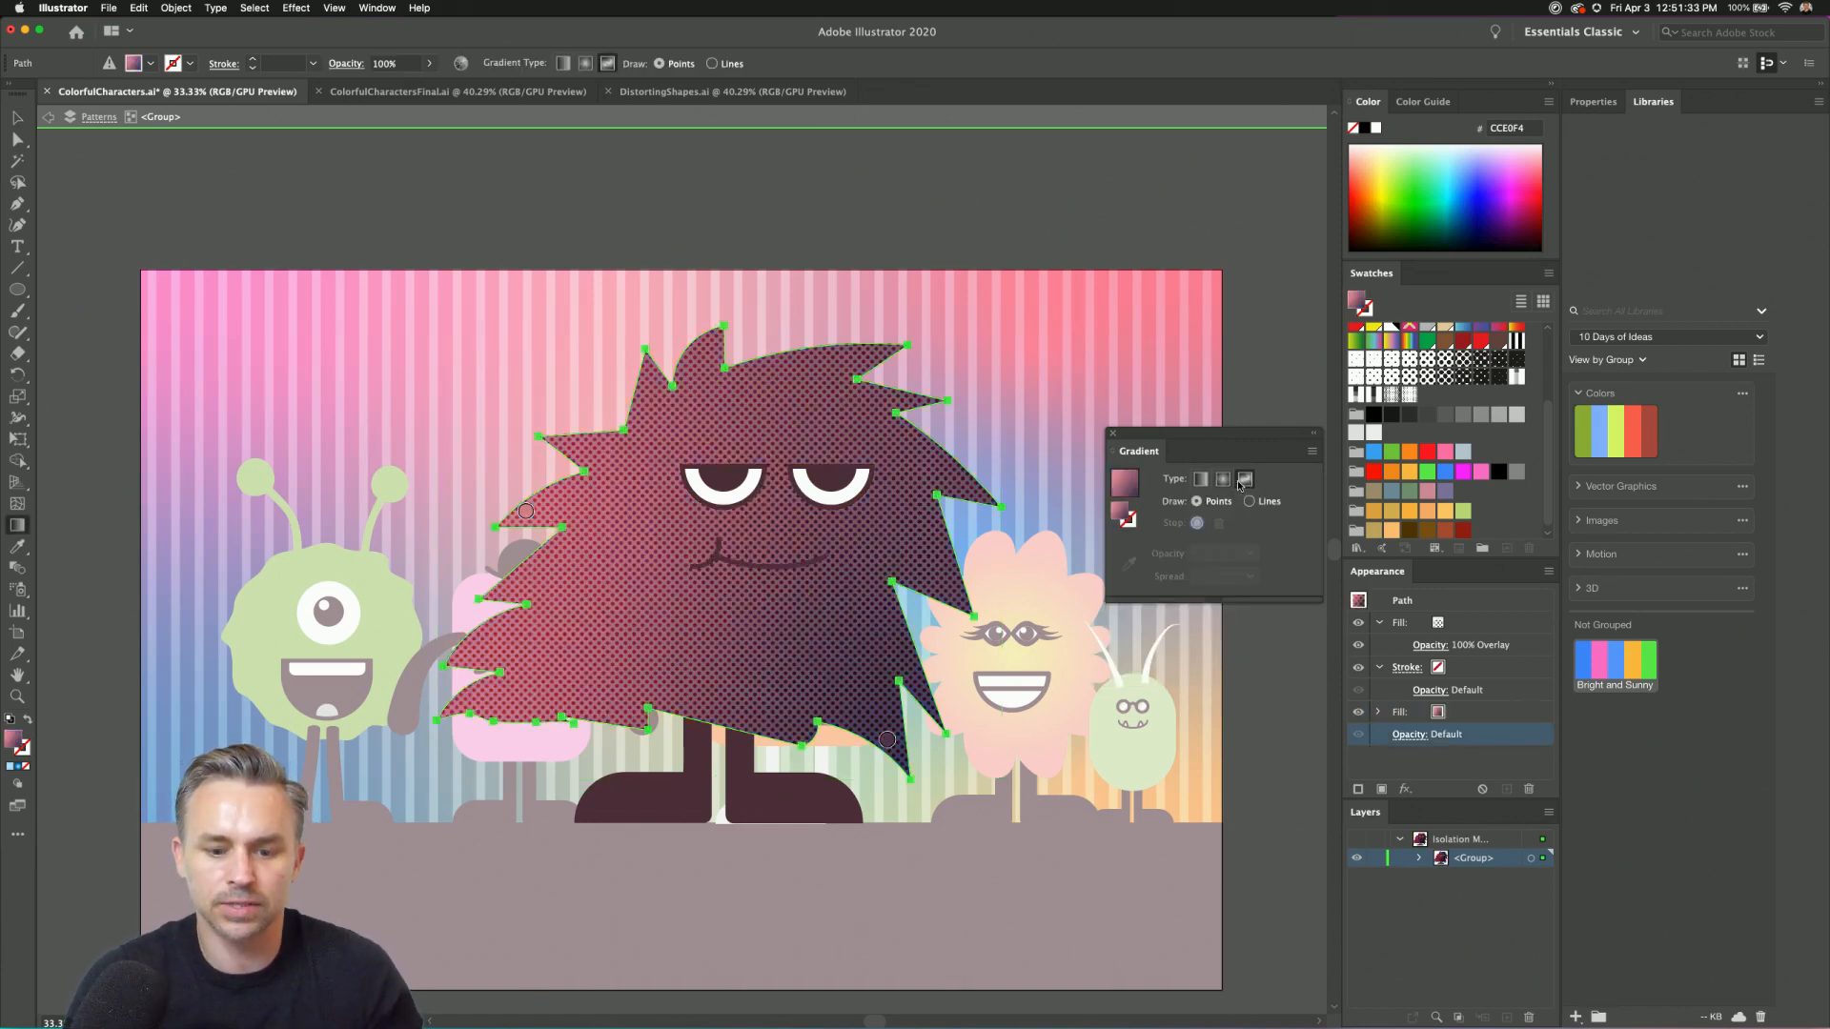
Recolor the body's lower-right color stop blue, 0071BC, then move the left stop below the mouth and give it the same blue.
double_click(887, 740)
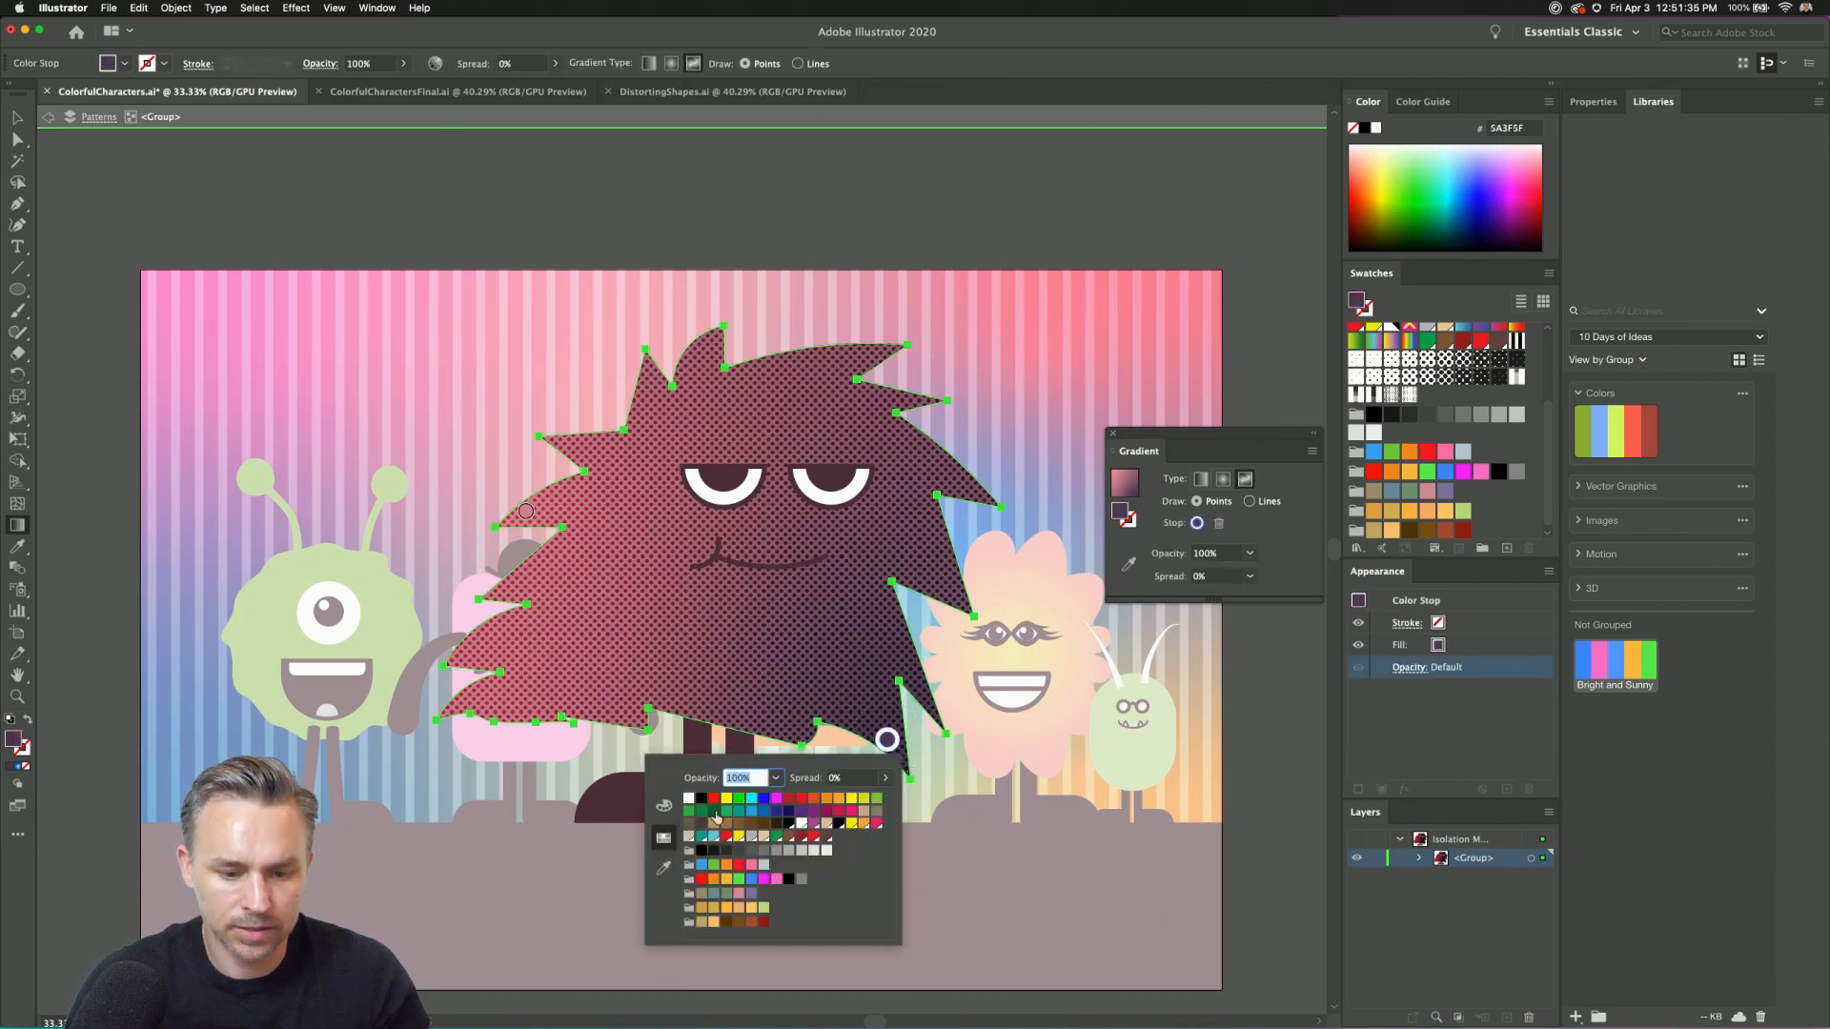
click(757, 812)
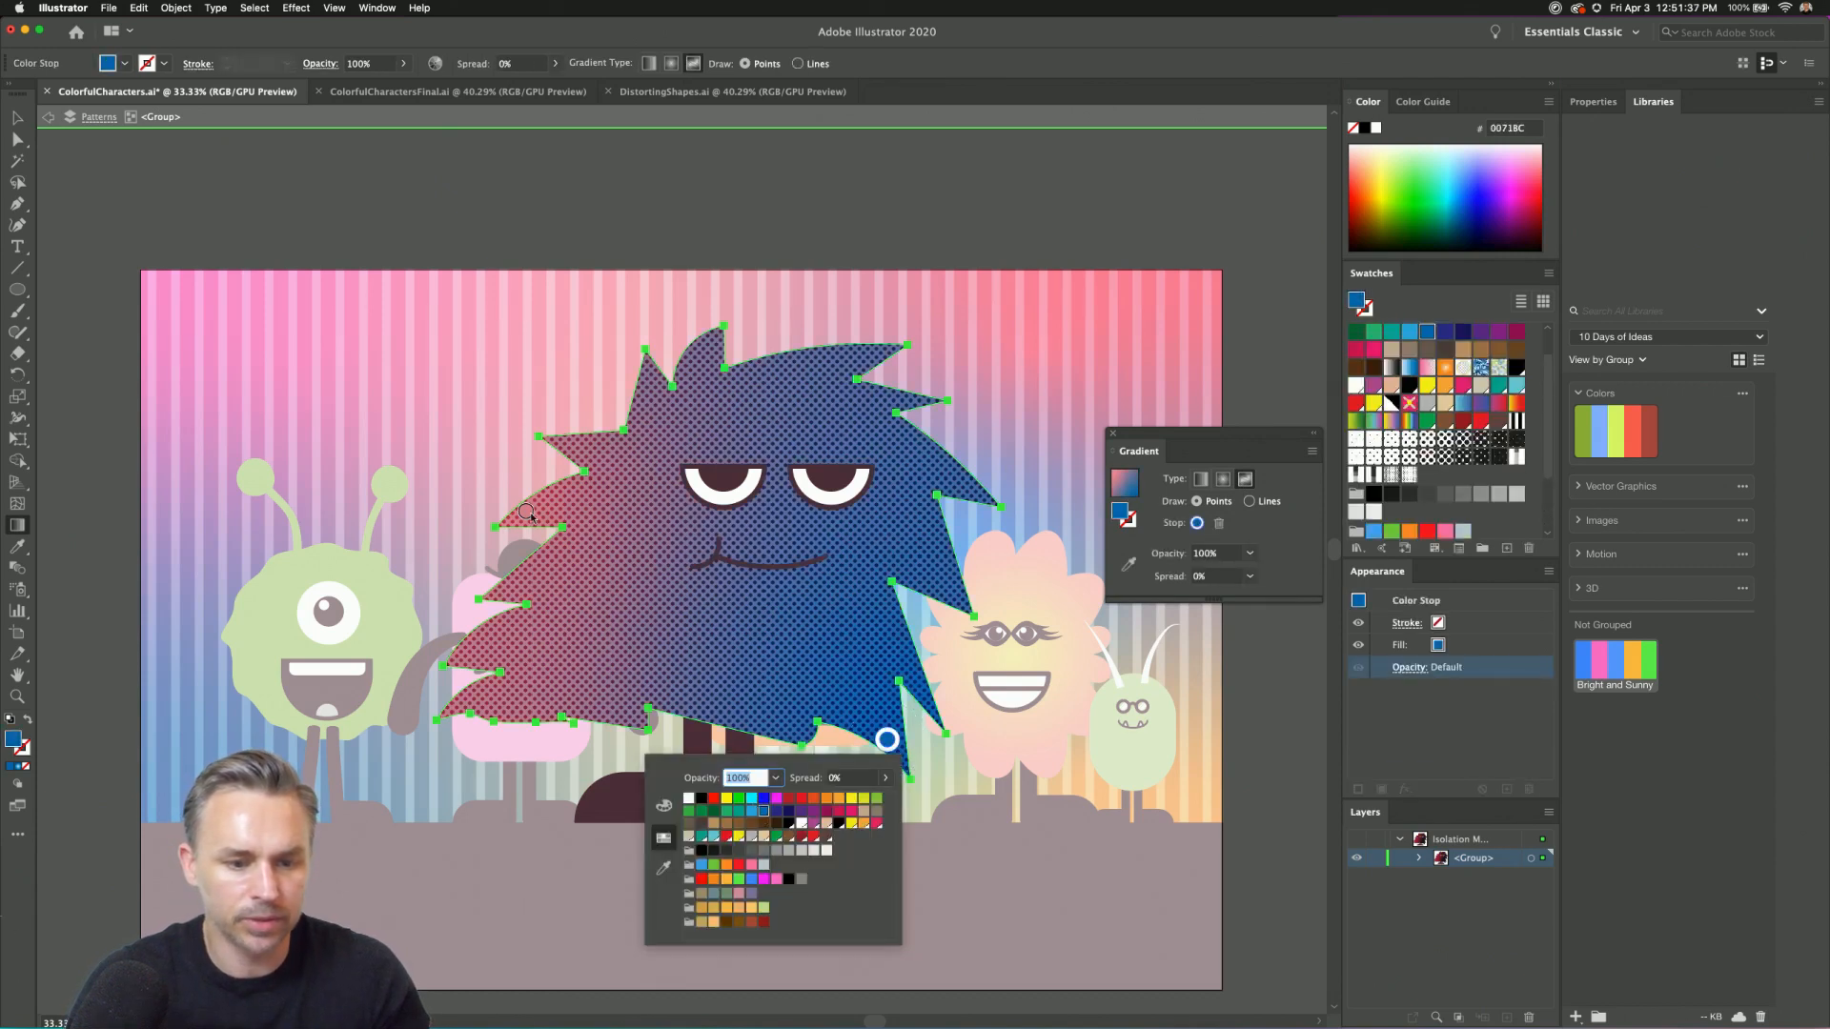
drag(527, 513, 715, 601)
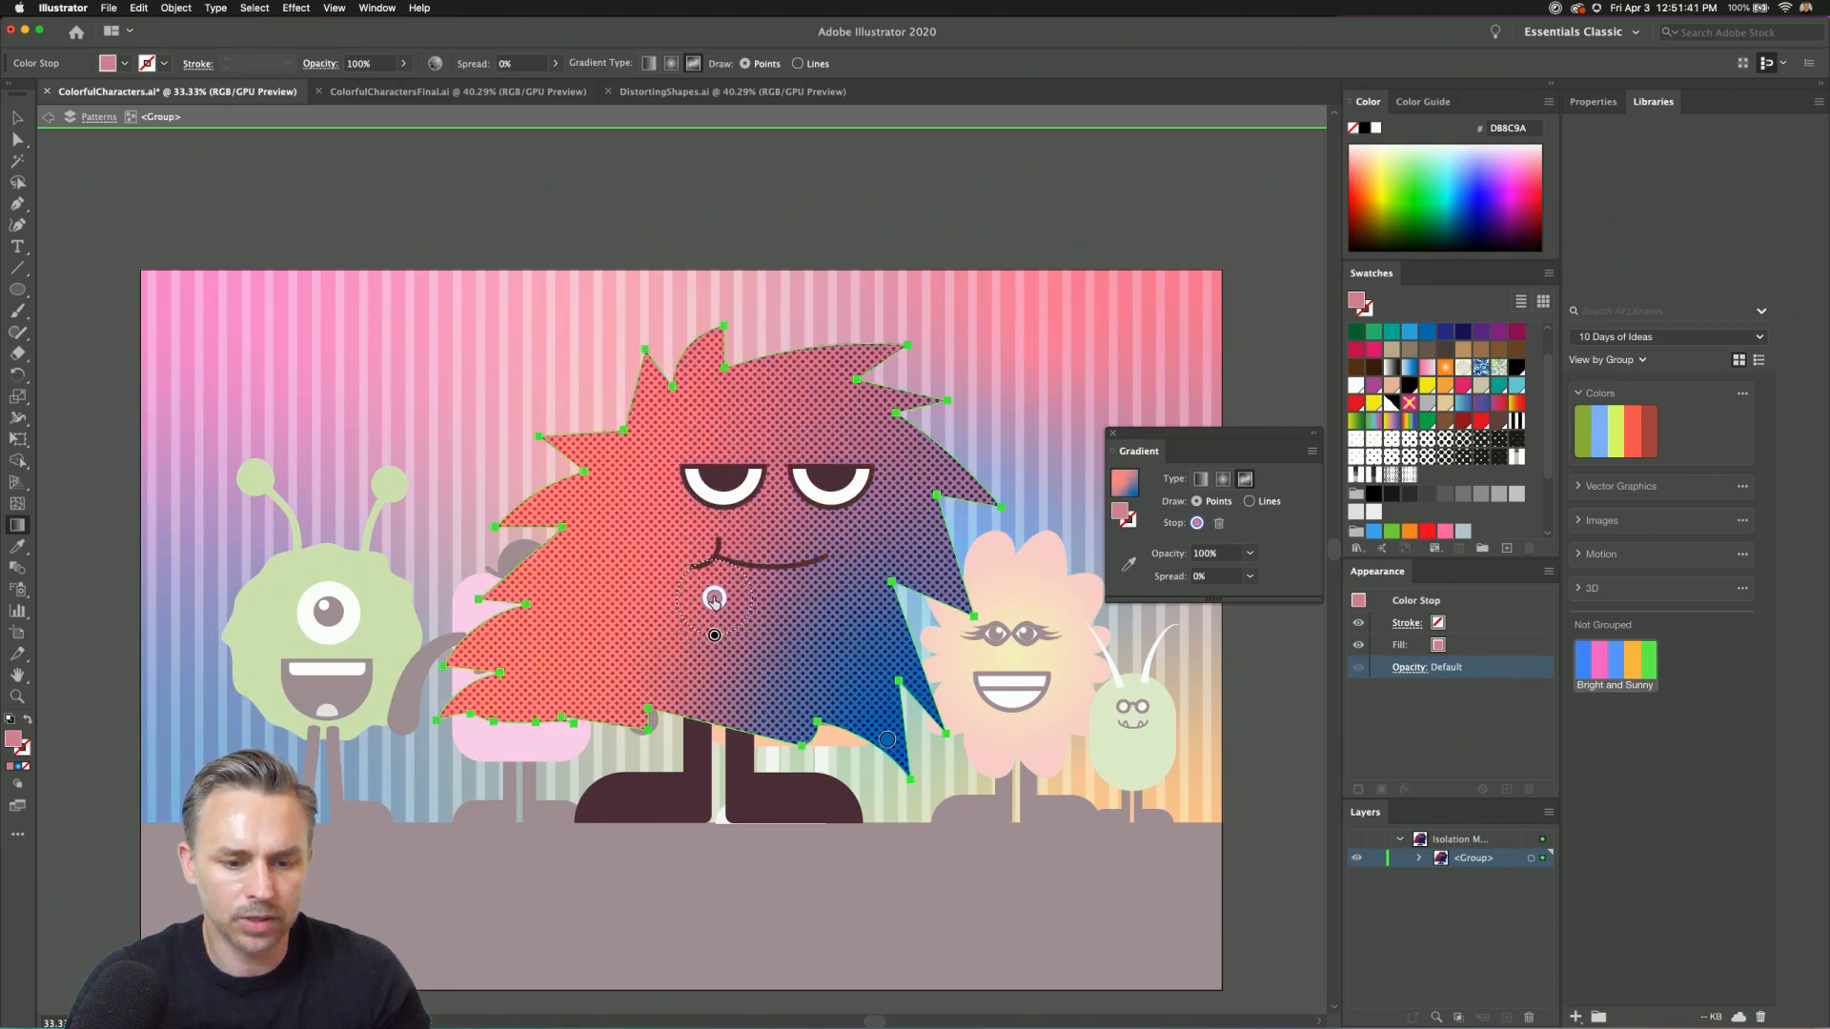
double_click(714, 599)
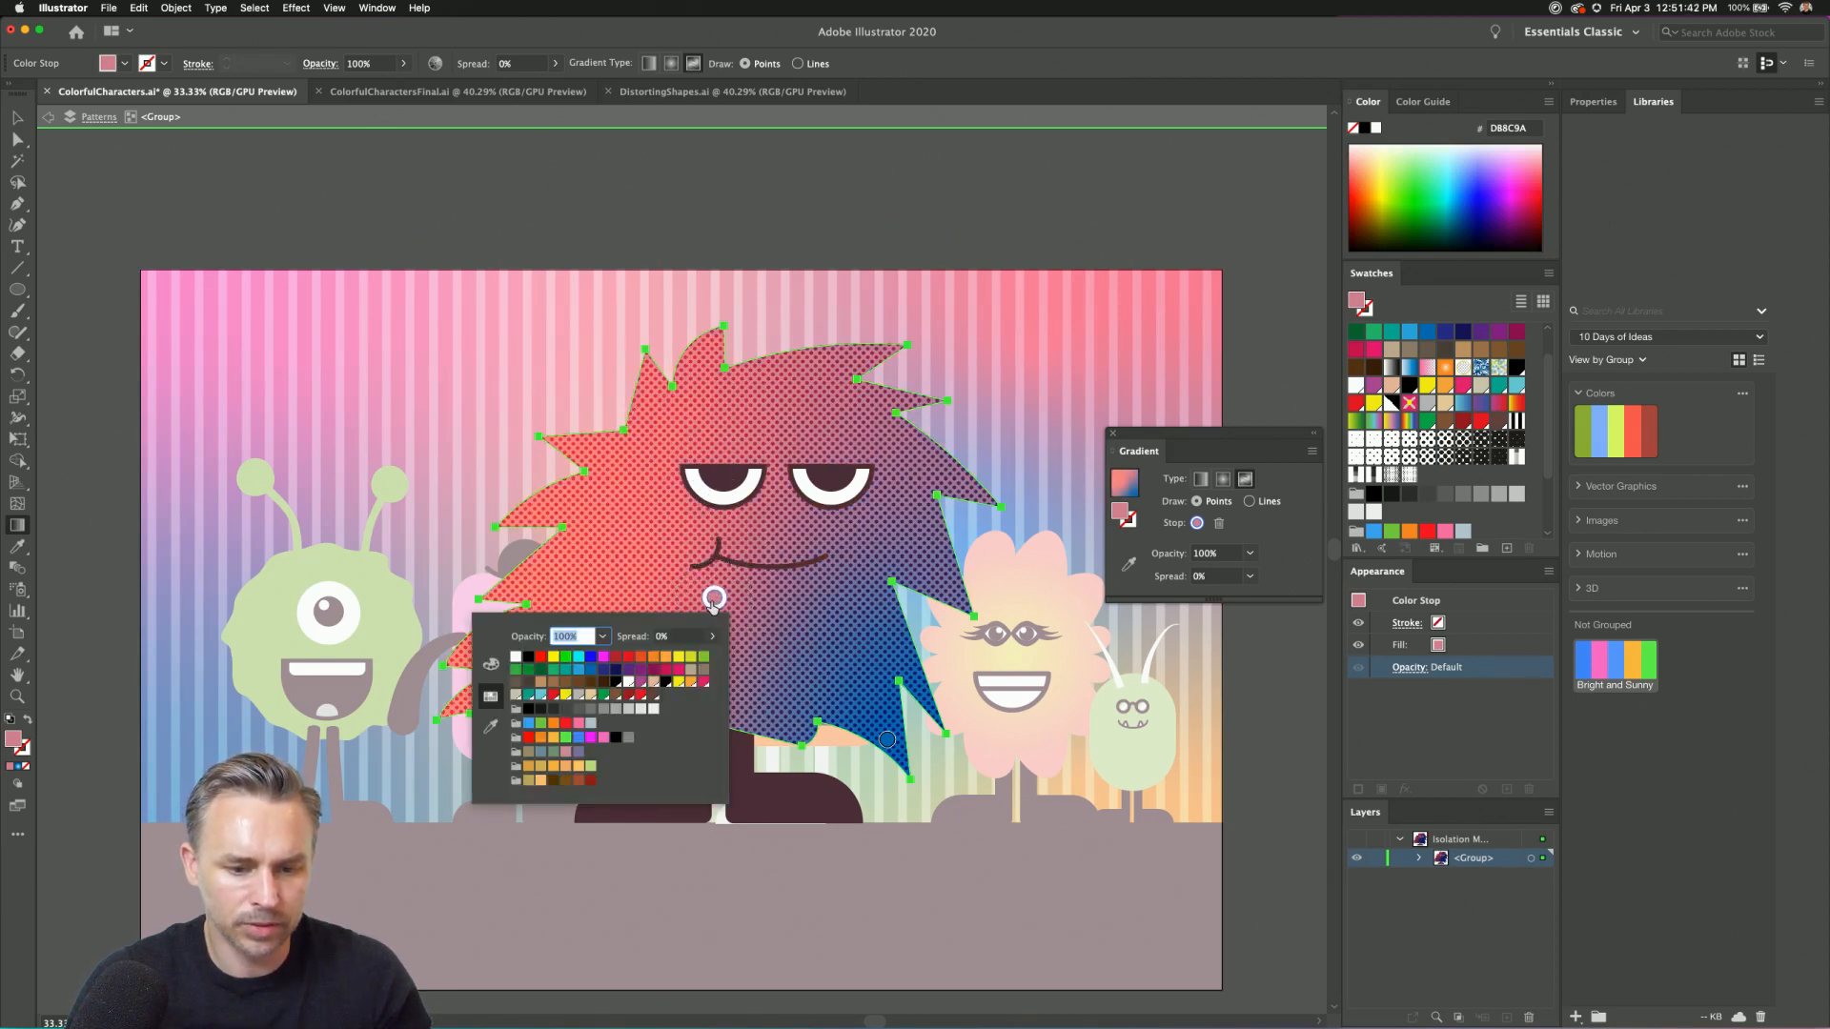
click(588, 671)
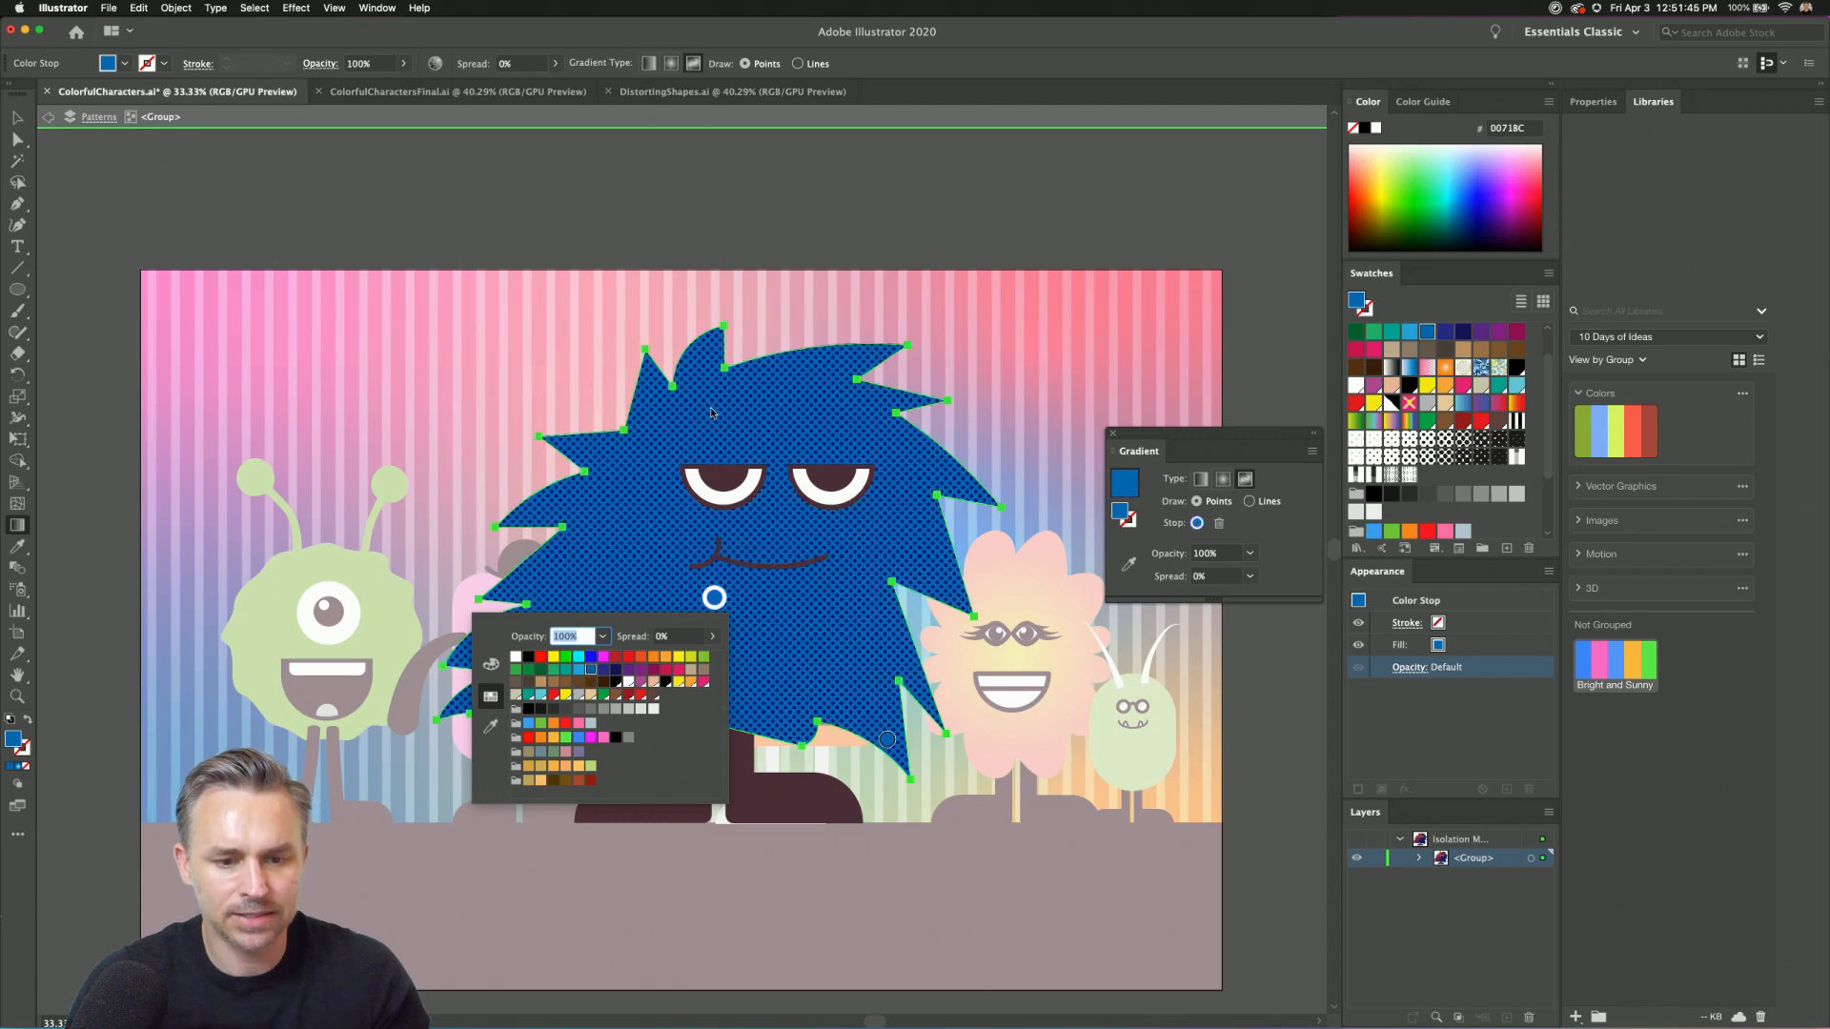
Add a white color stop above the eyes and draw a freeform gradient line from it, curving down the body's left side through two more stops.
drag(1182, 453, 915, 431)
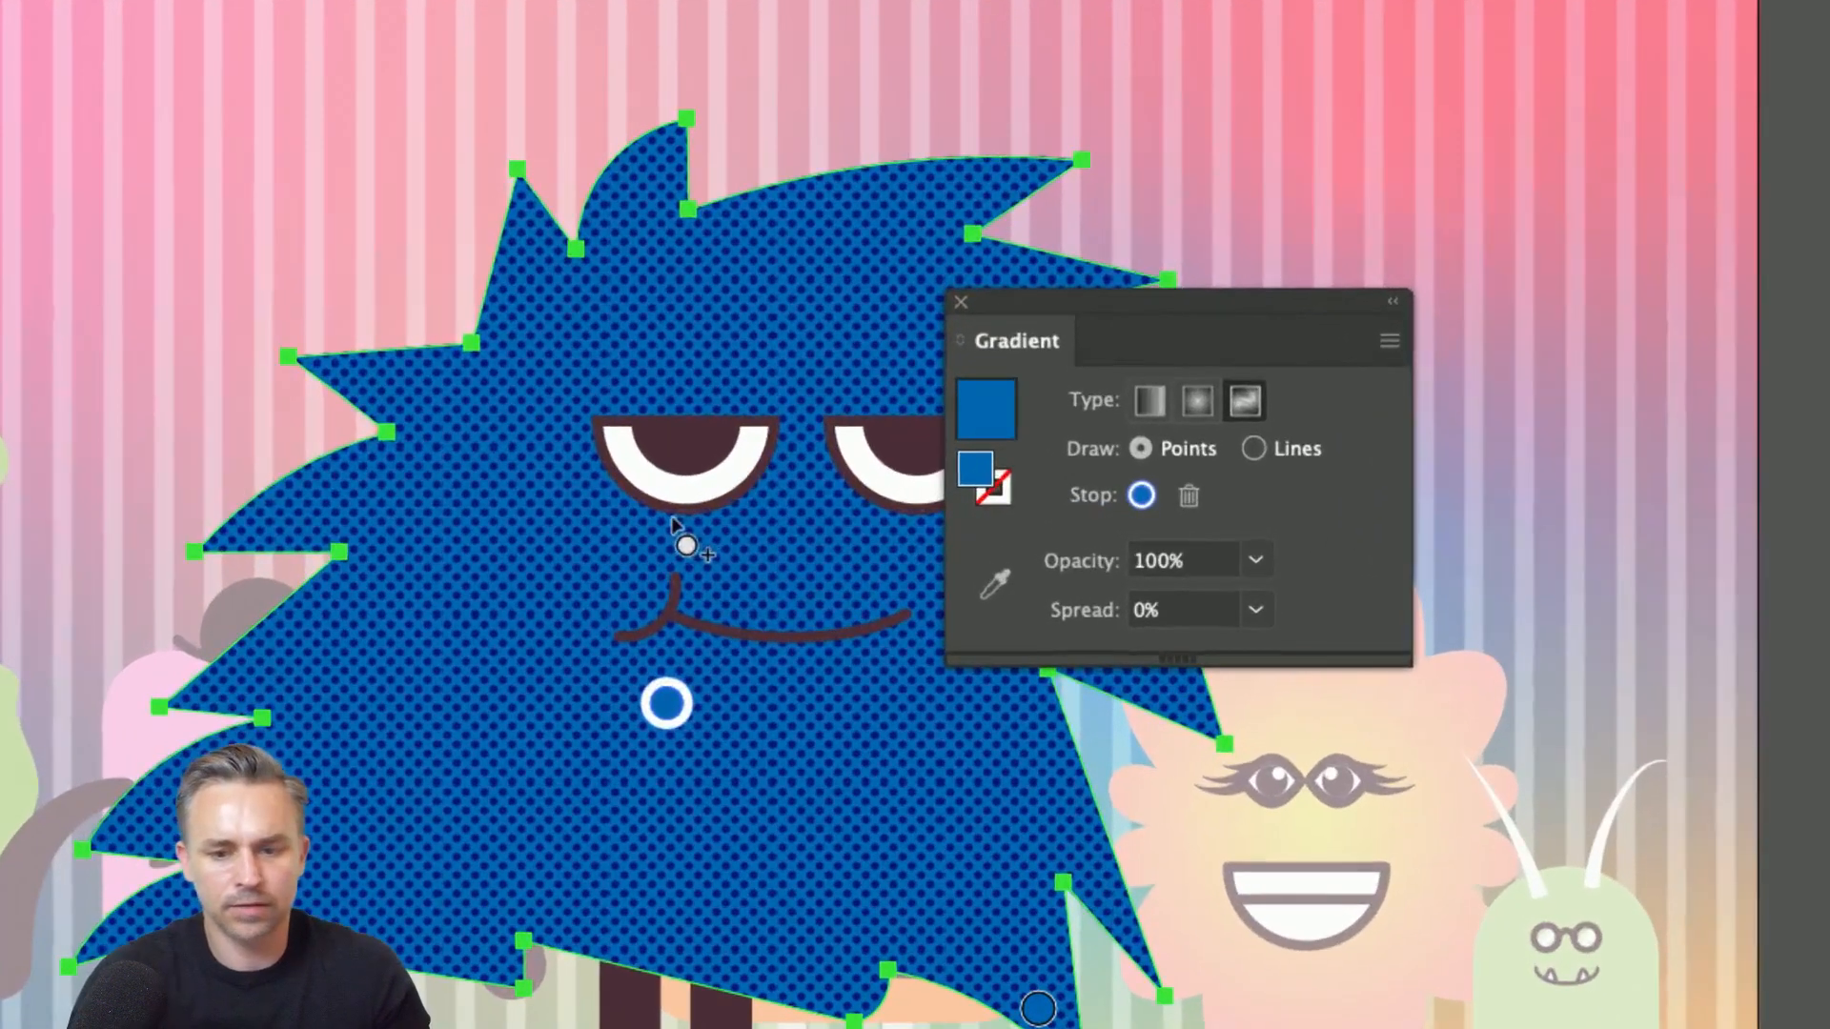
click(1171, 458)
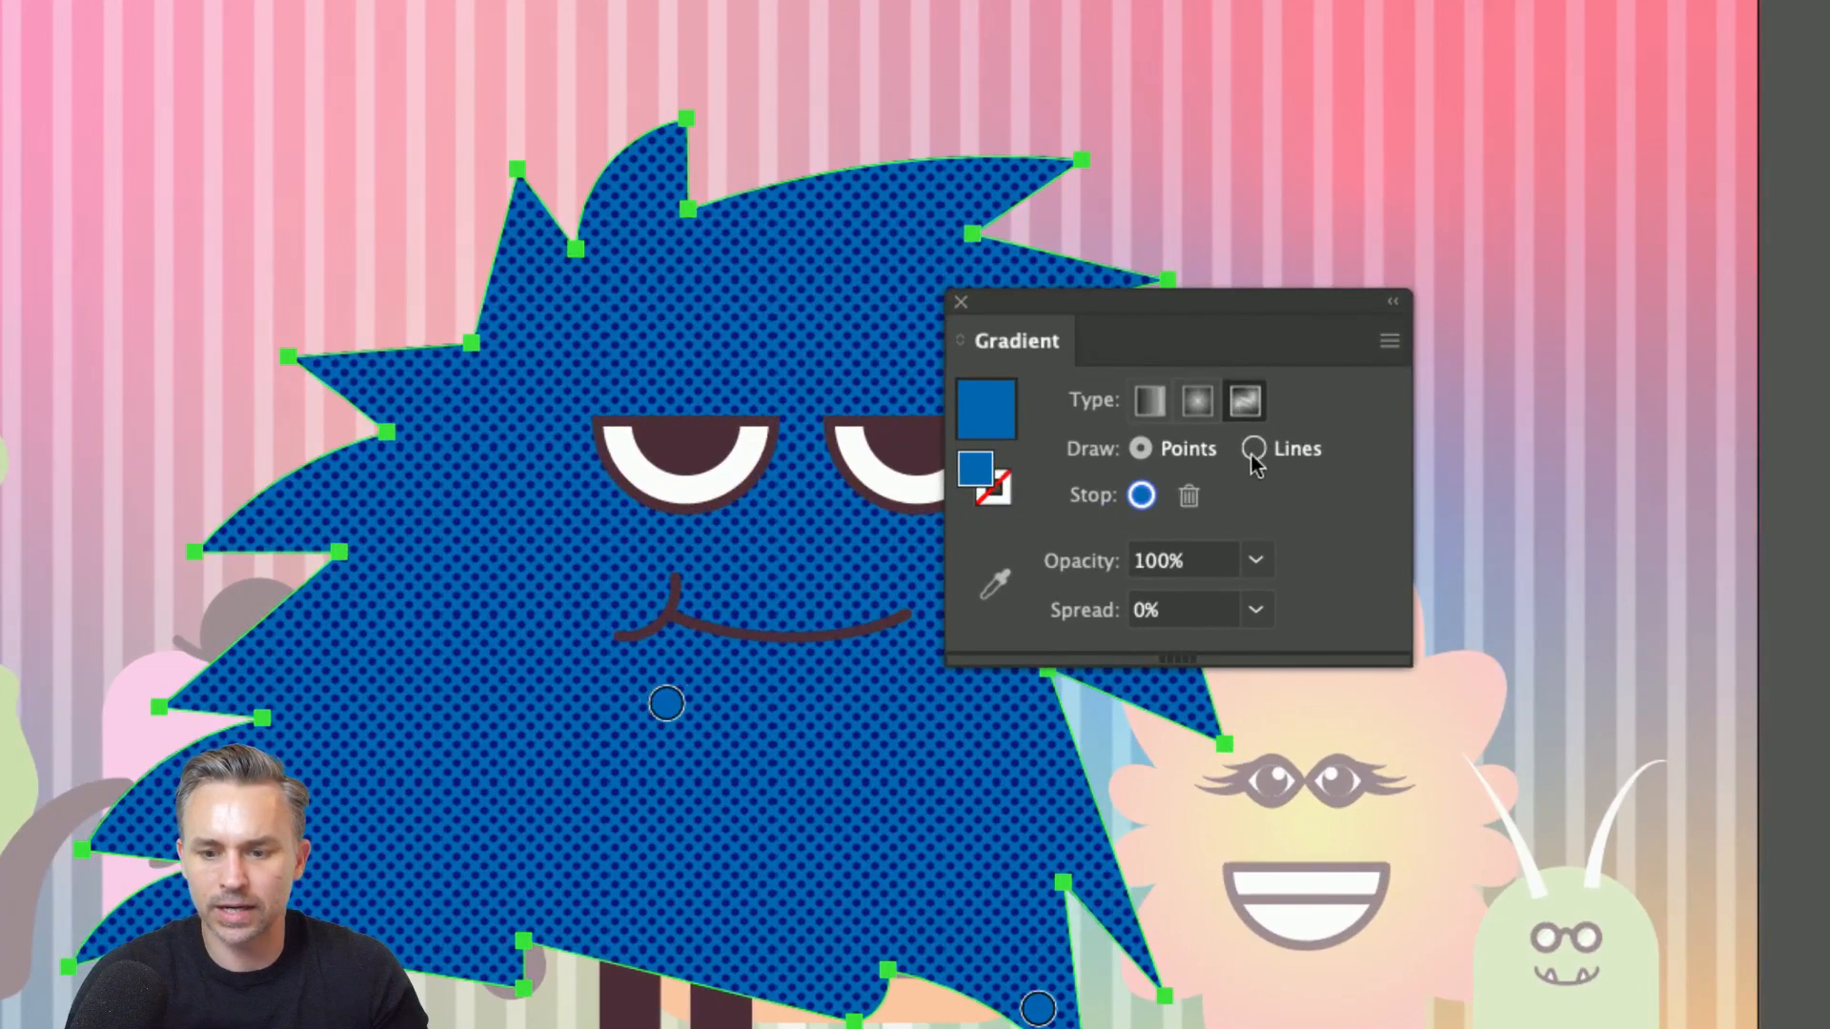
click(1139, 457)
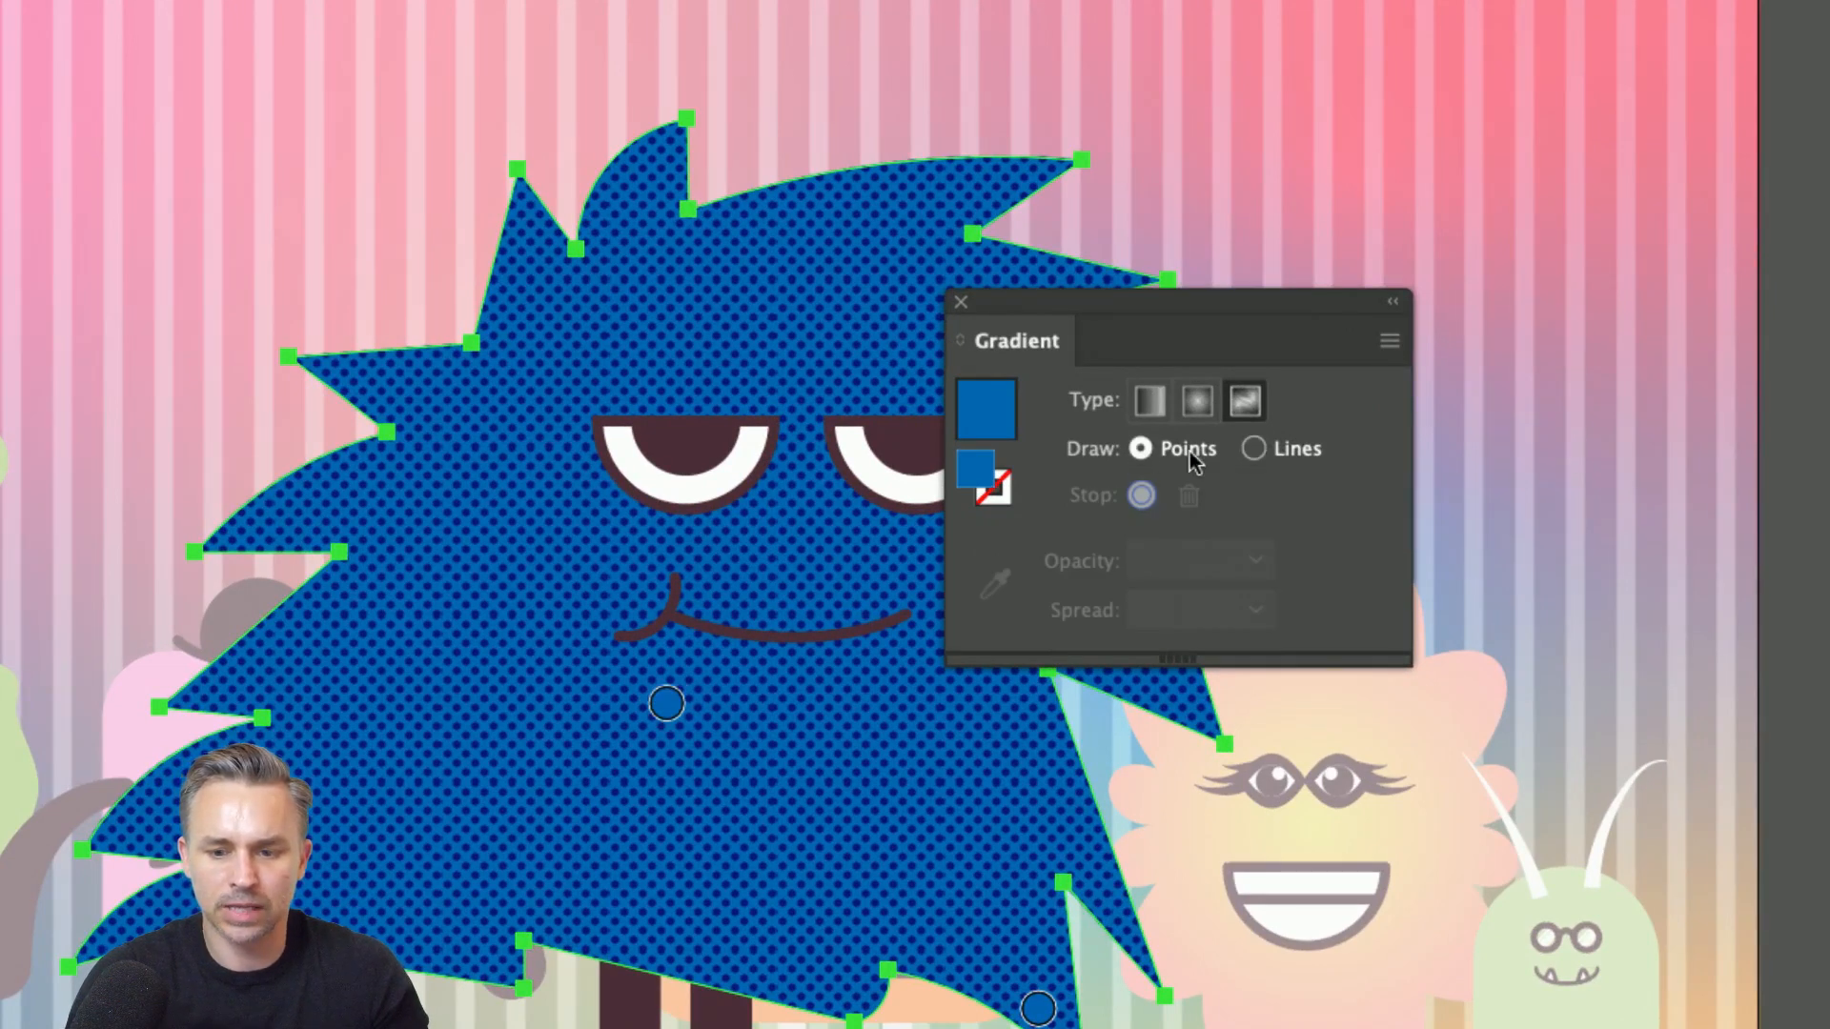
click(786, 278)
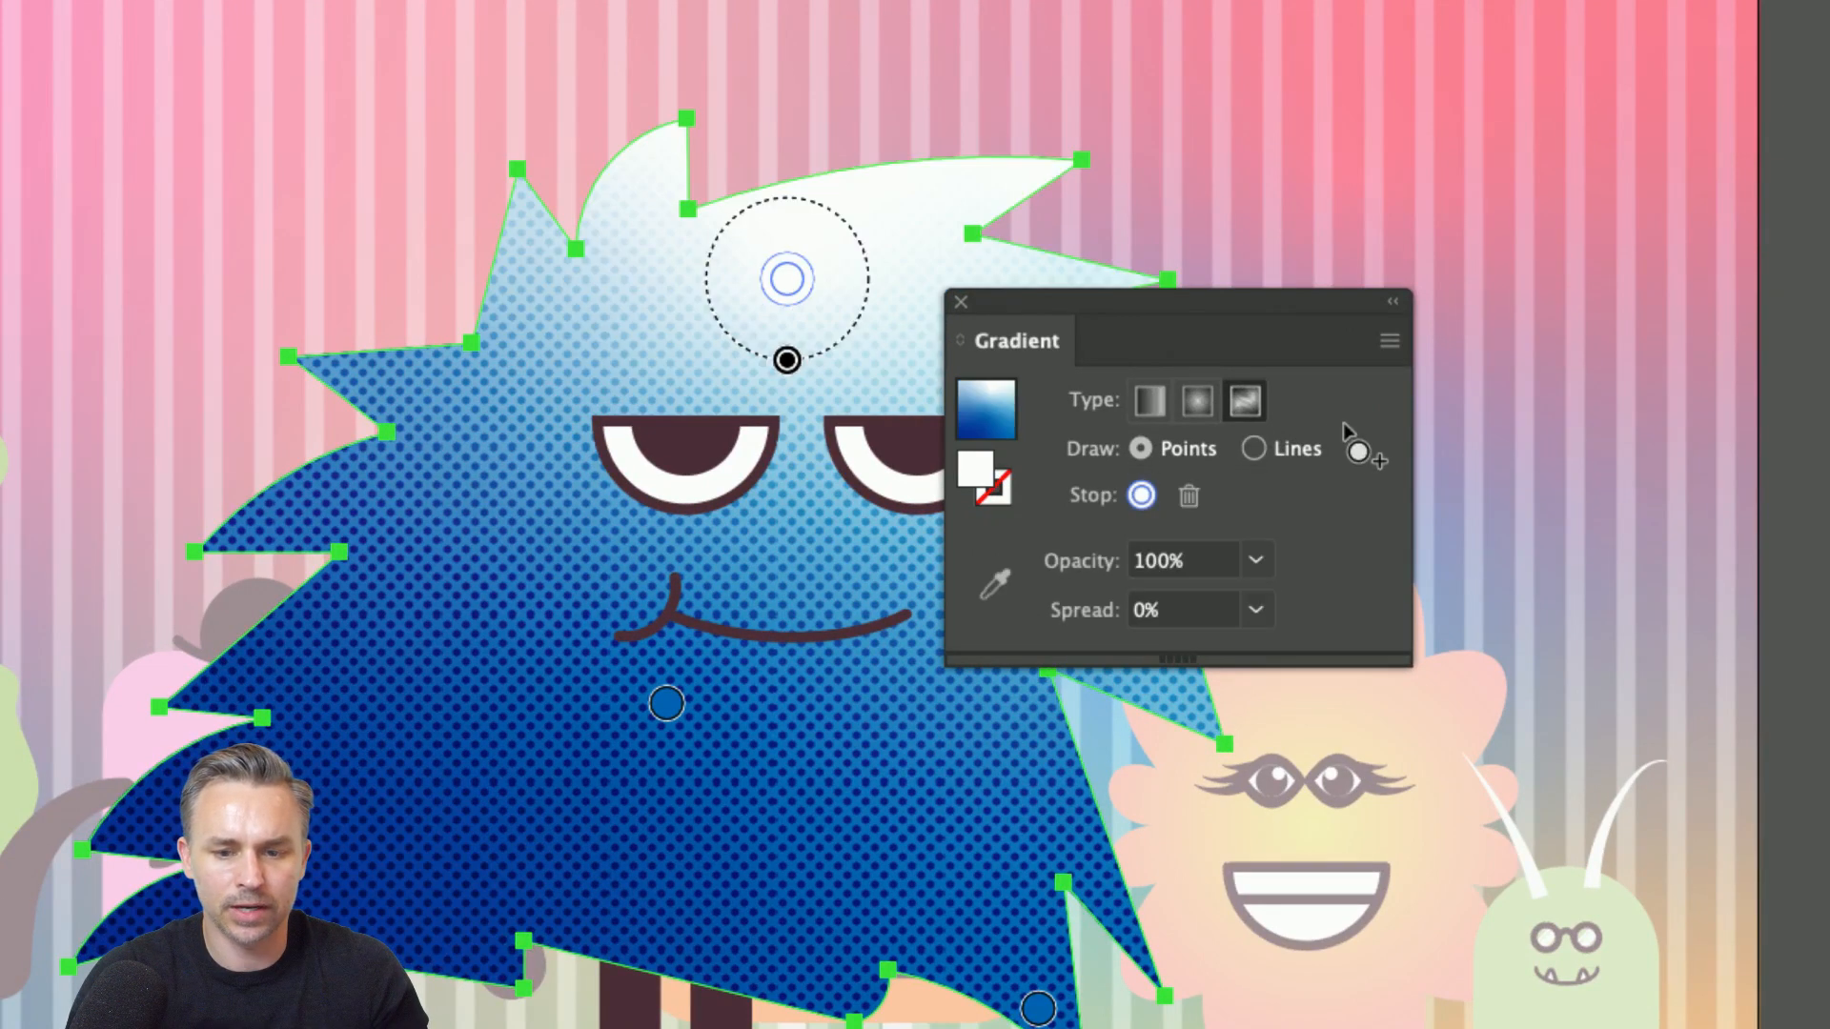
click(1256, 450)
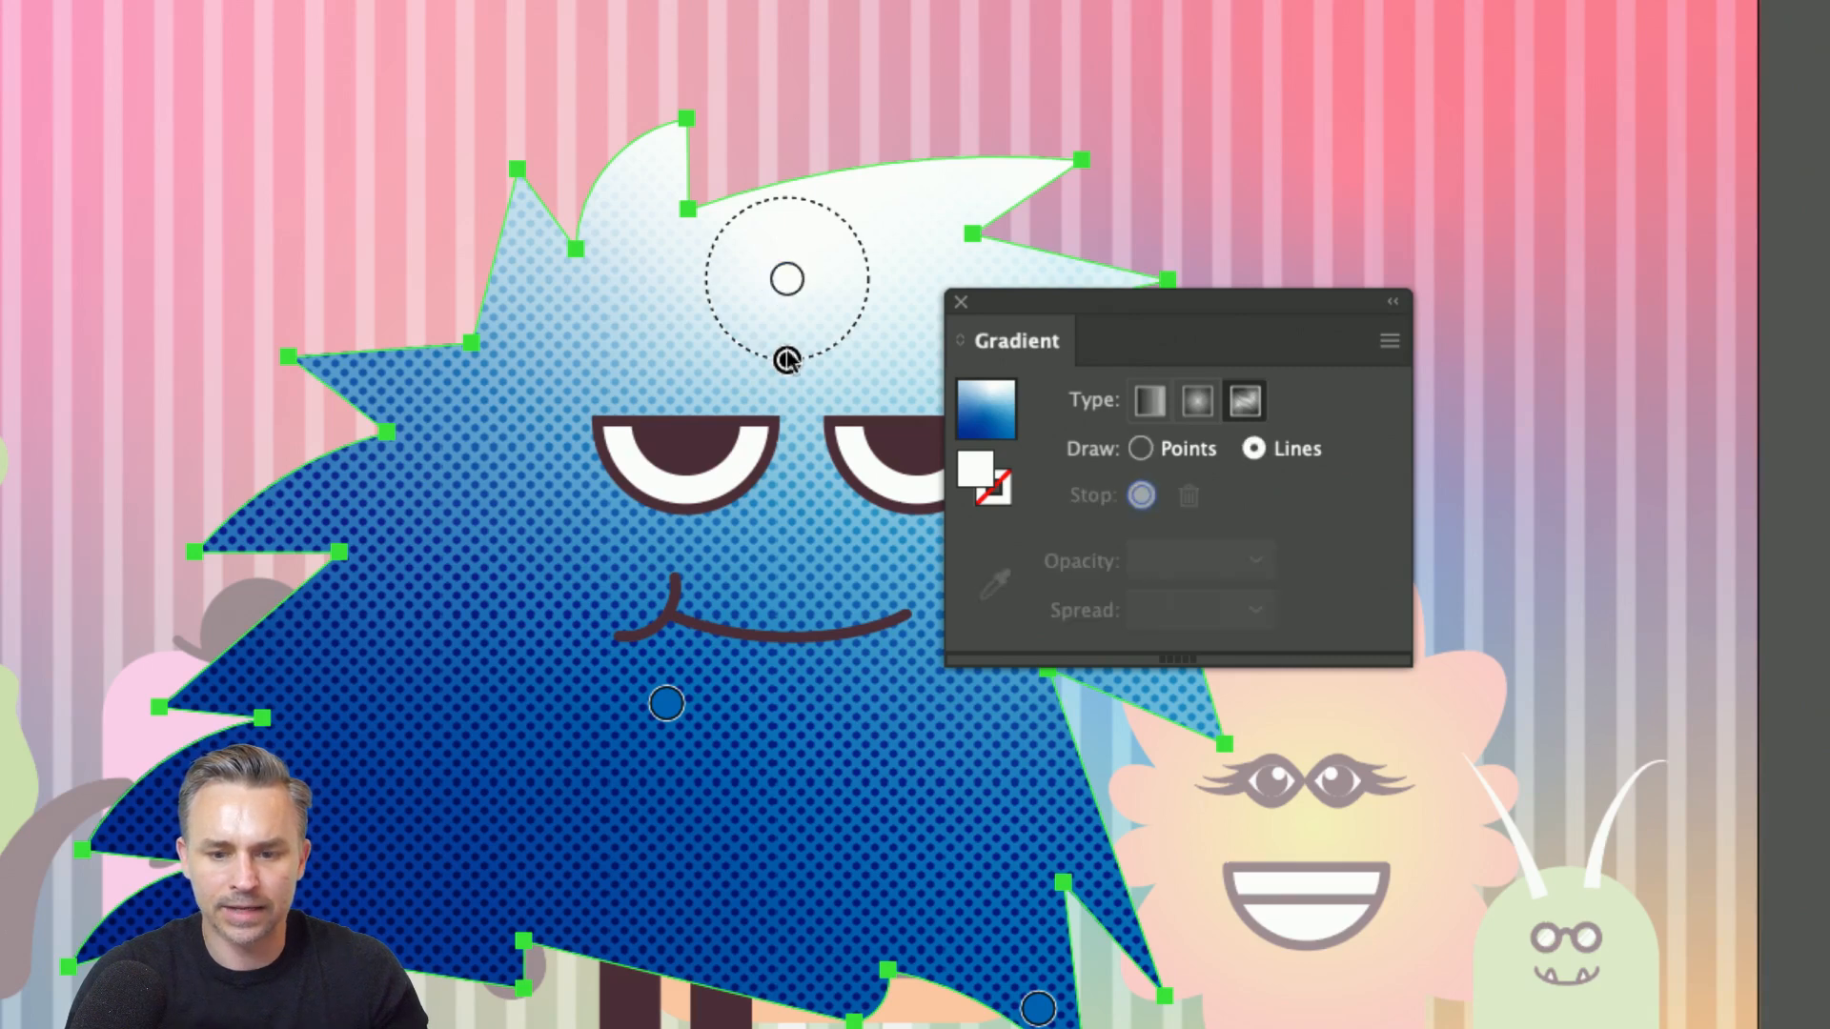
click(786, 278)
click(570, 361)
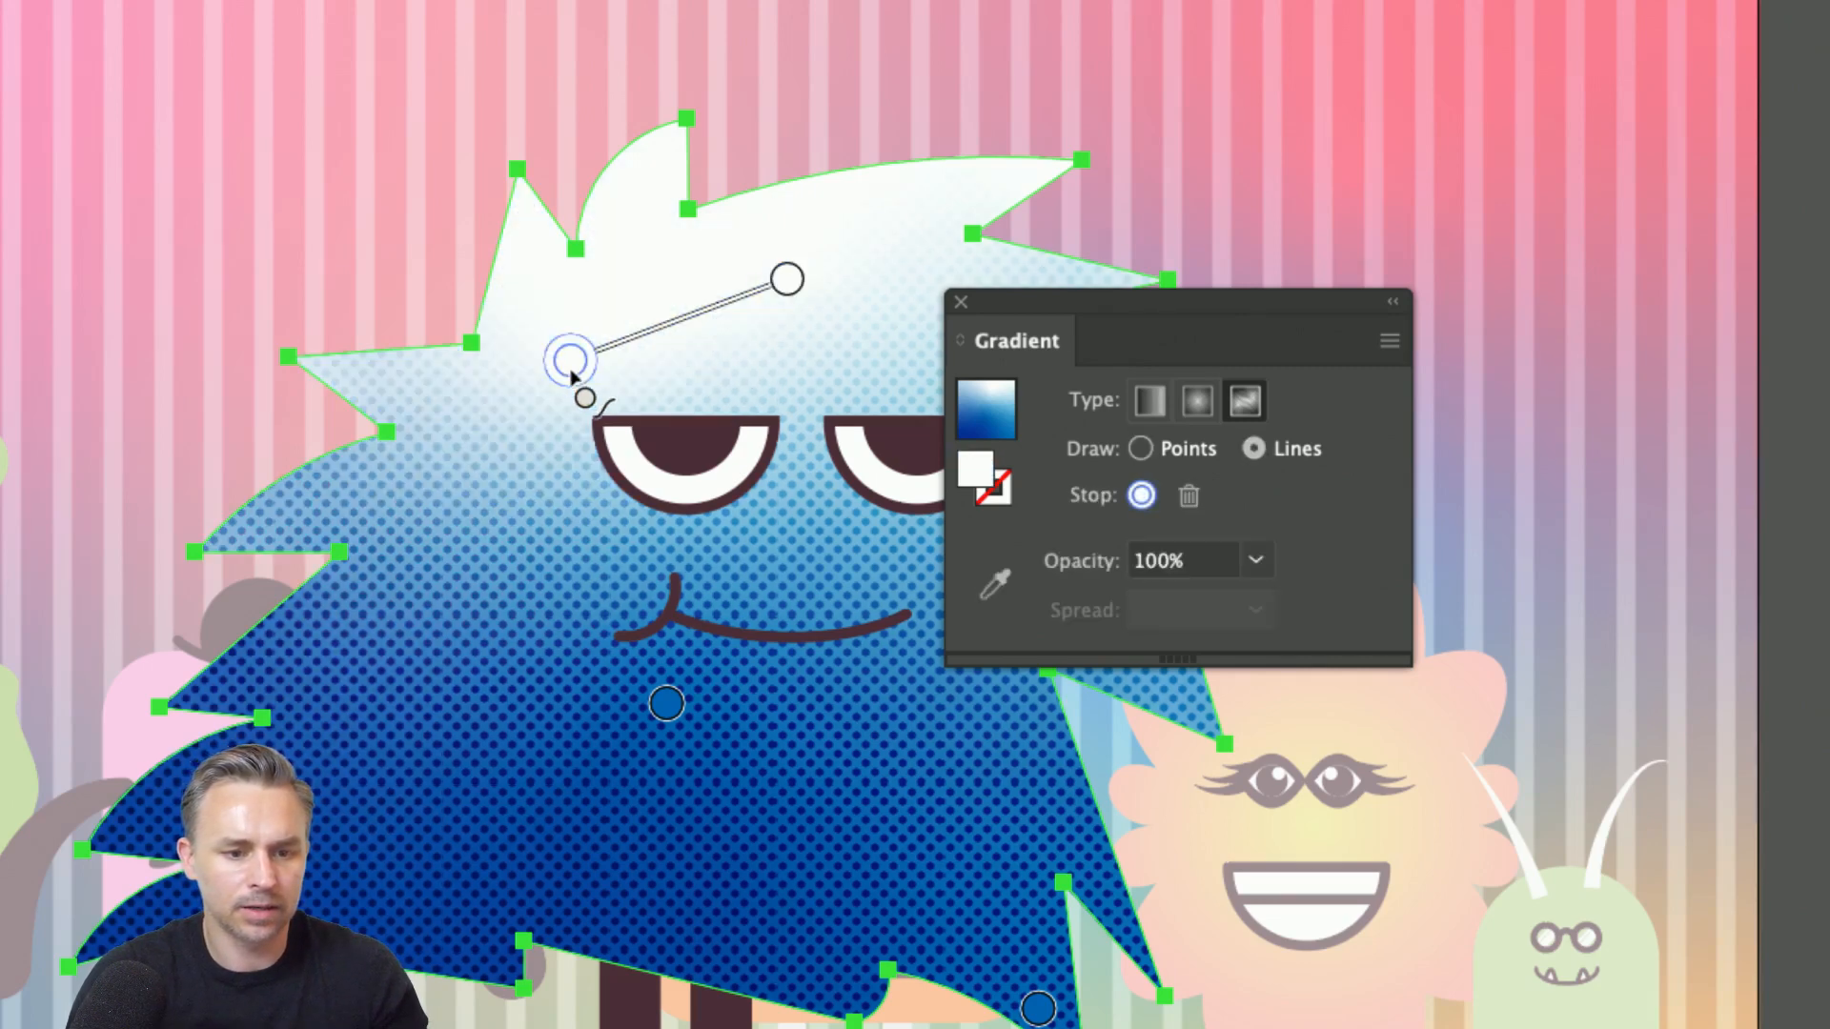
click(398, 592)
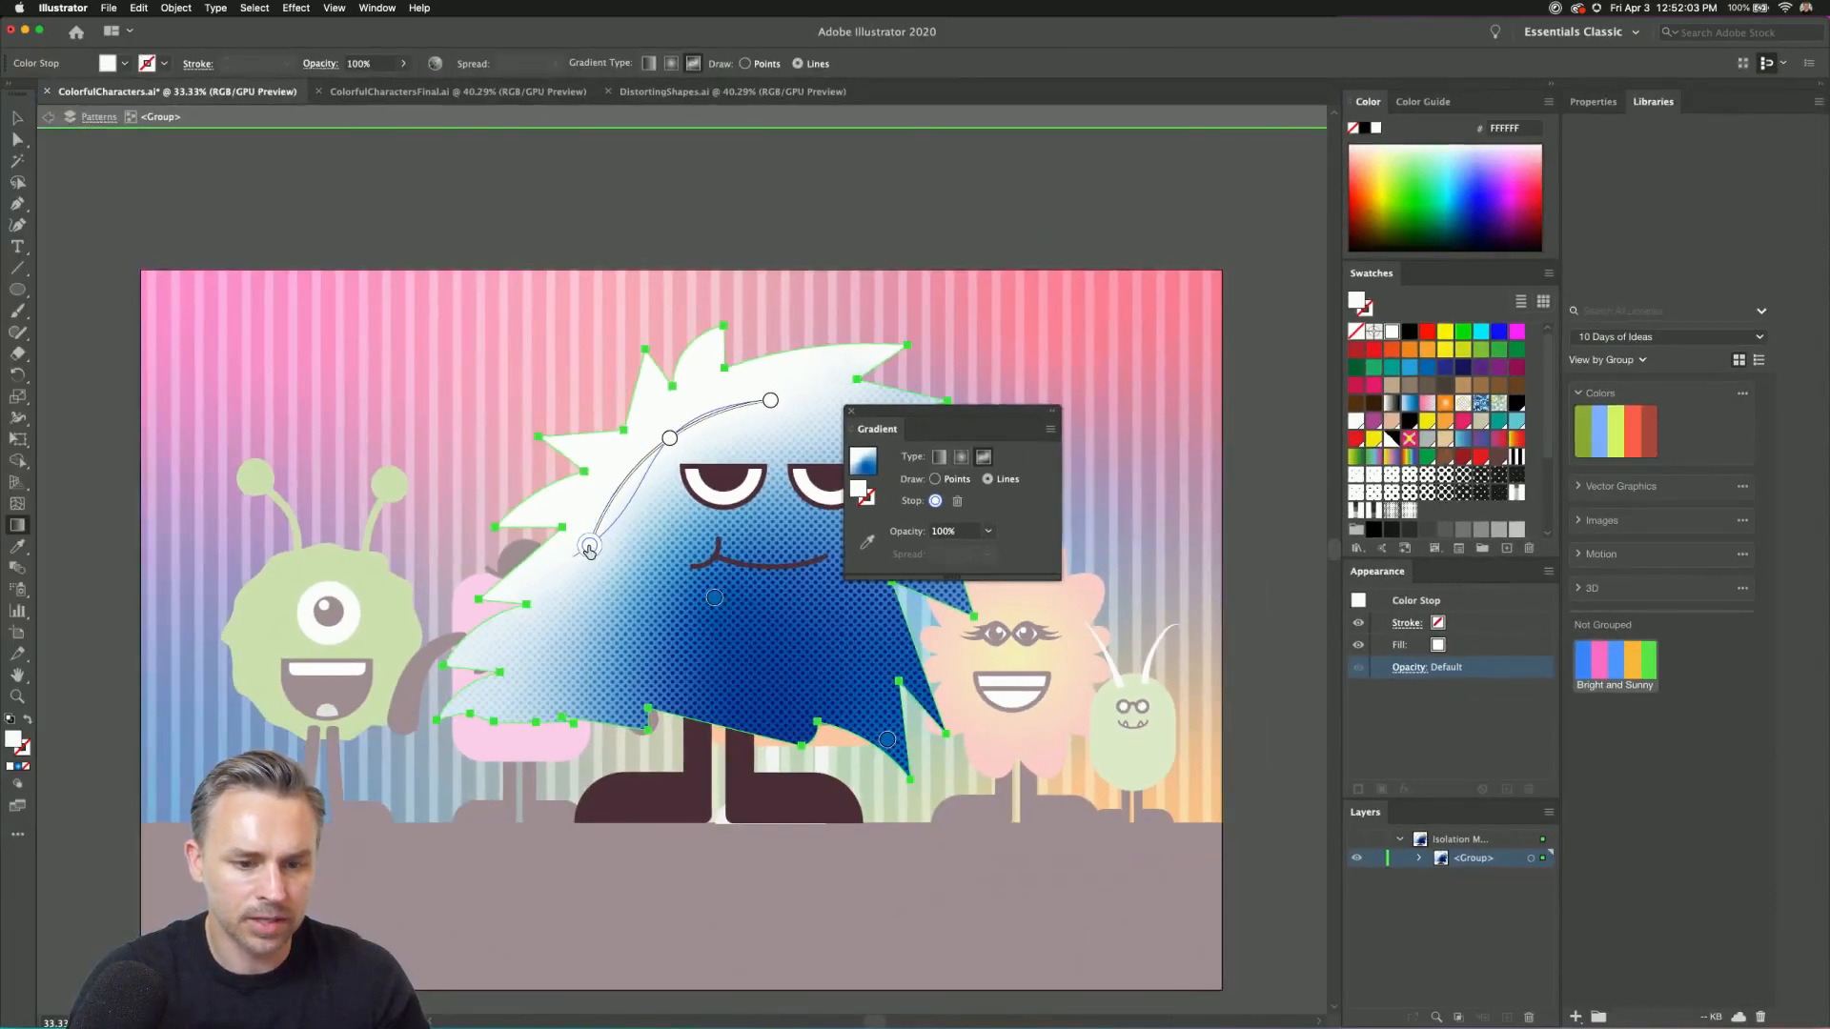
Recolor the lower end stop and the middle stop of the body's gradient line cyan, 00FFFF.
double_click(589, 547)
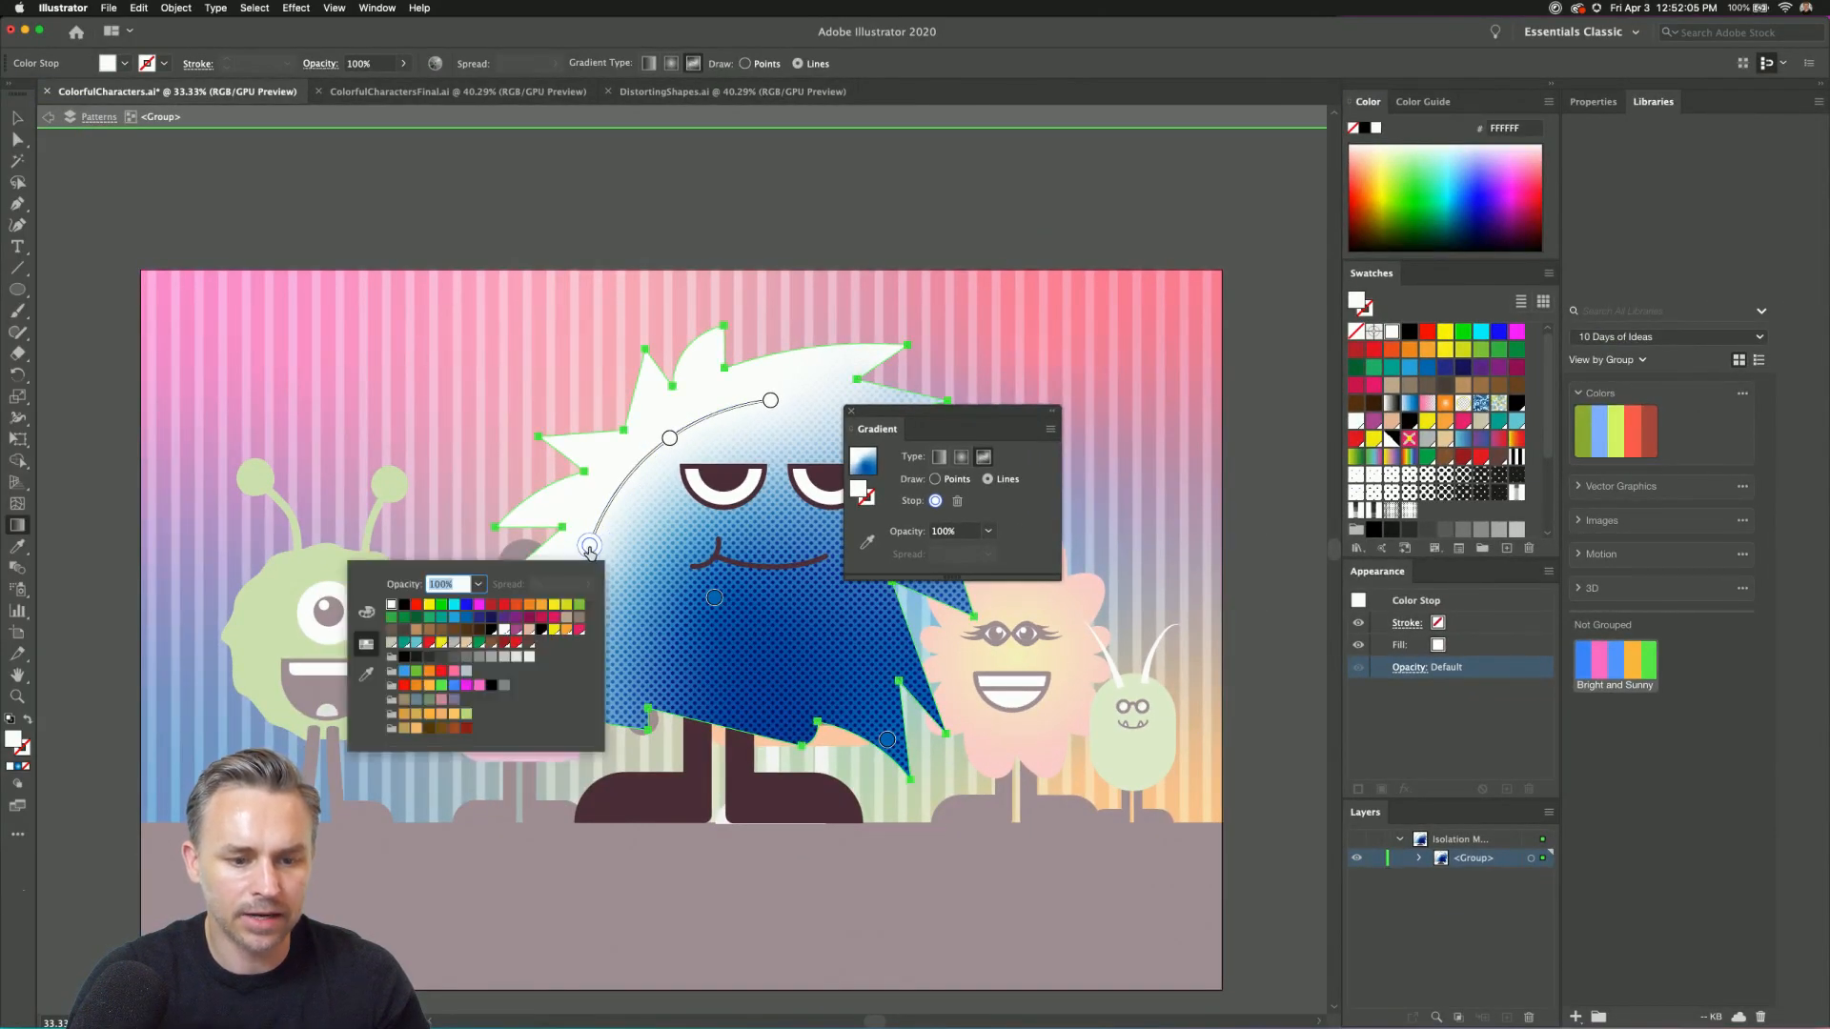
click(452, 608)
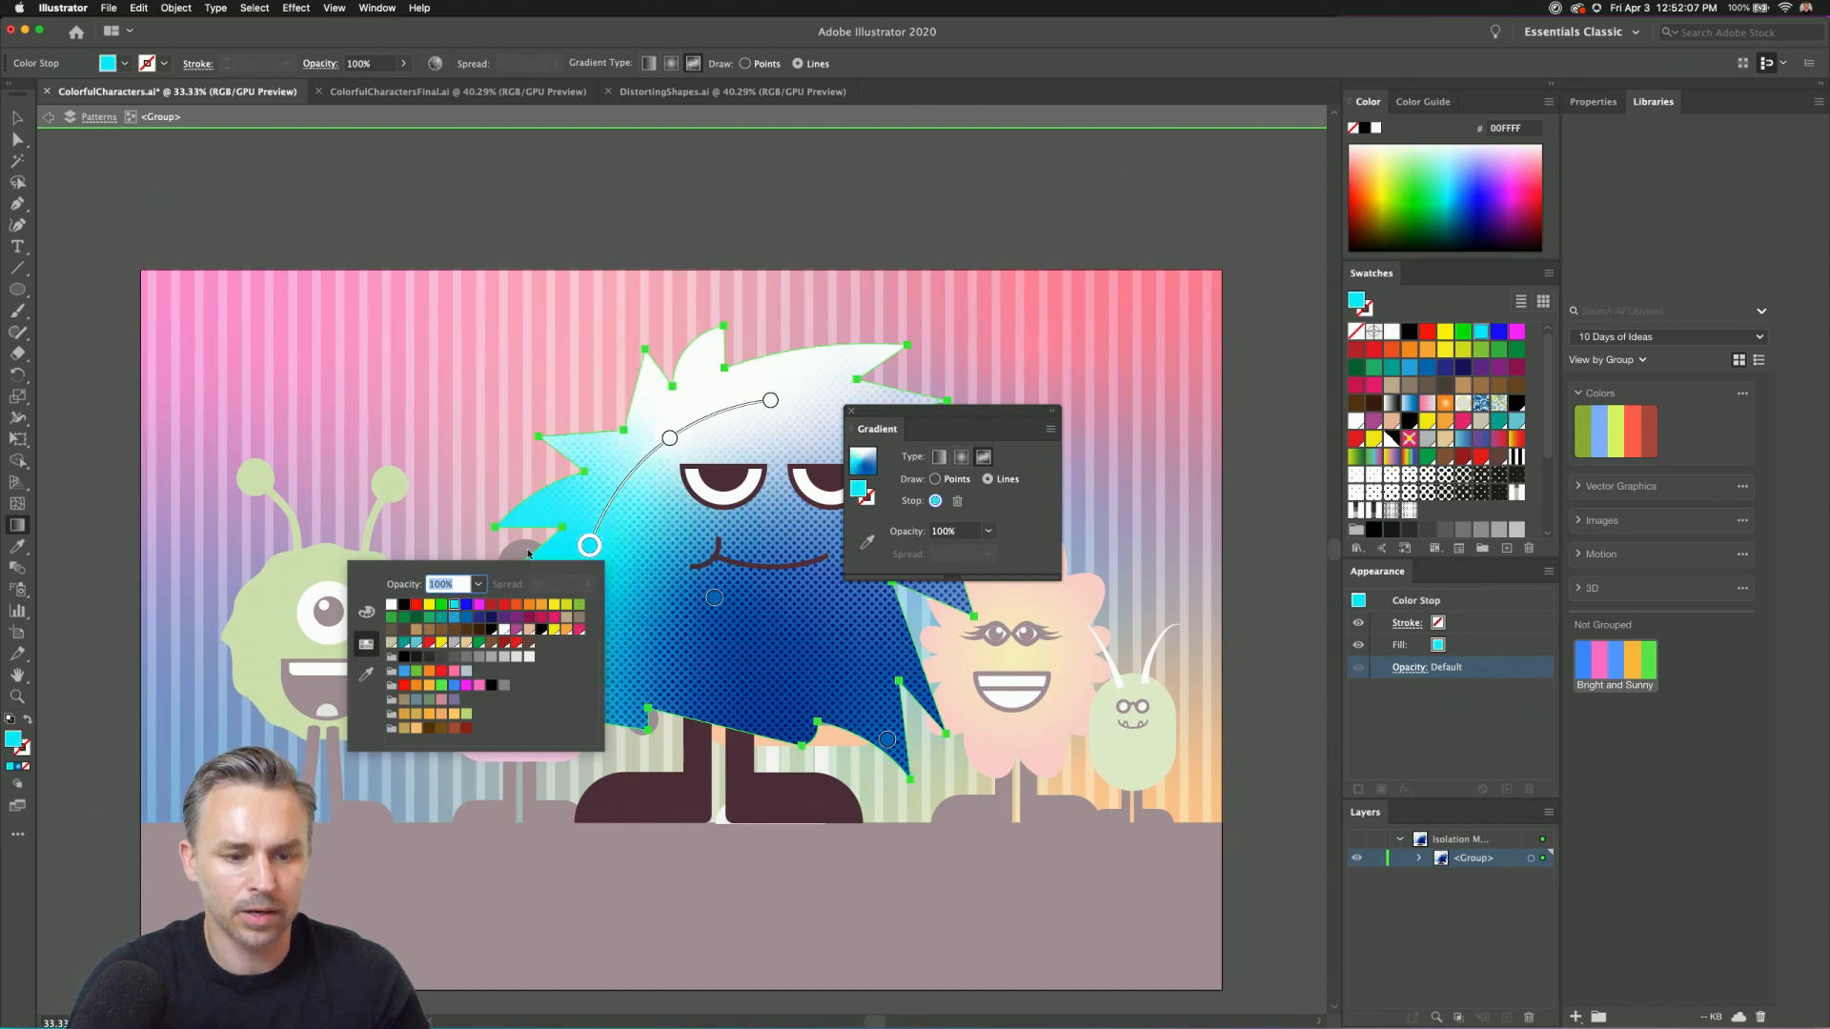
click(670, 439)
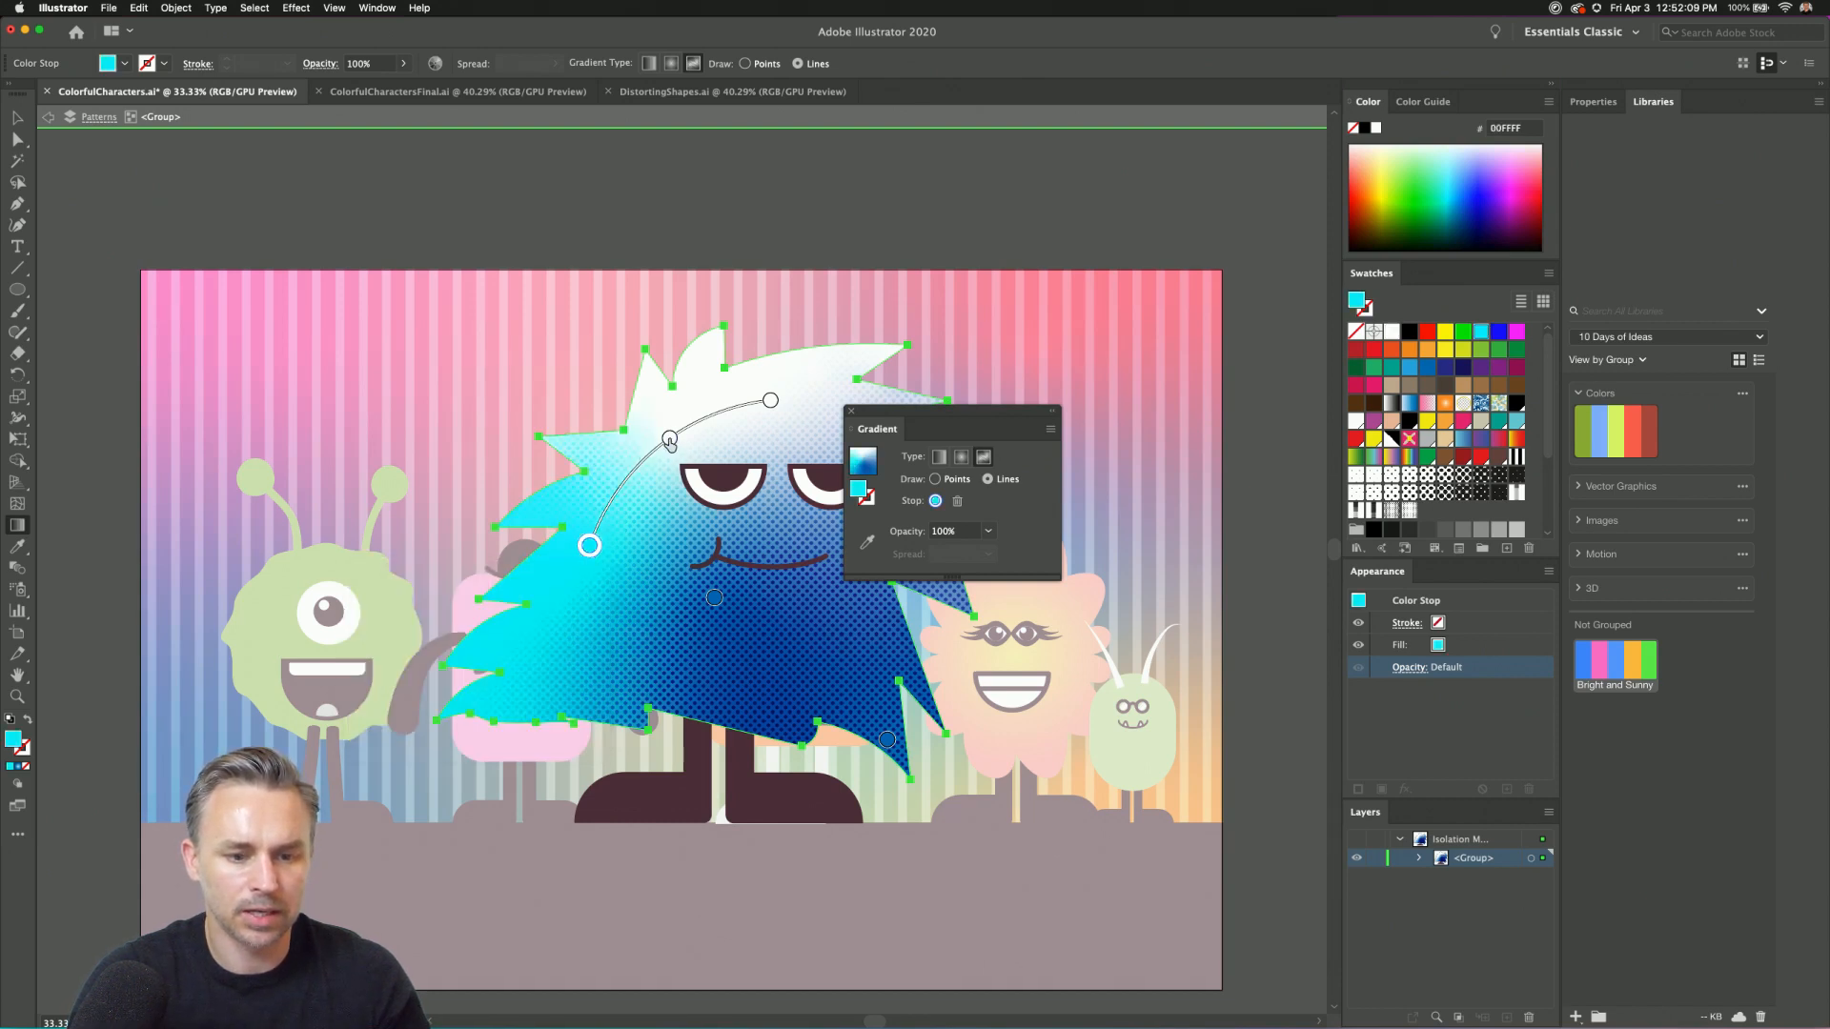
click(670, 439)
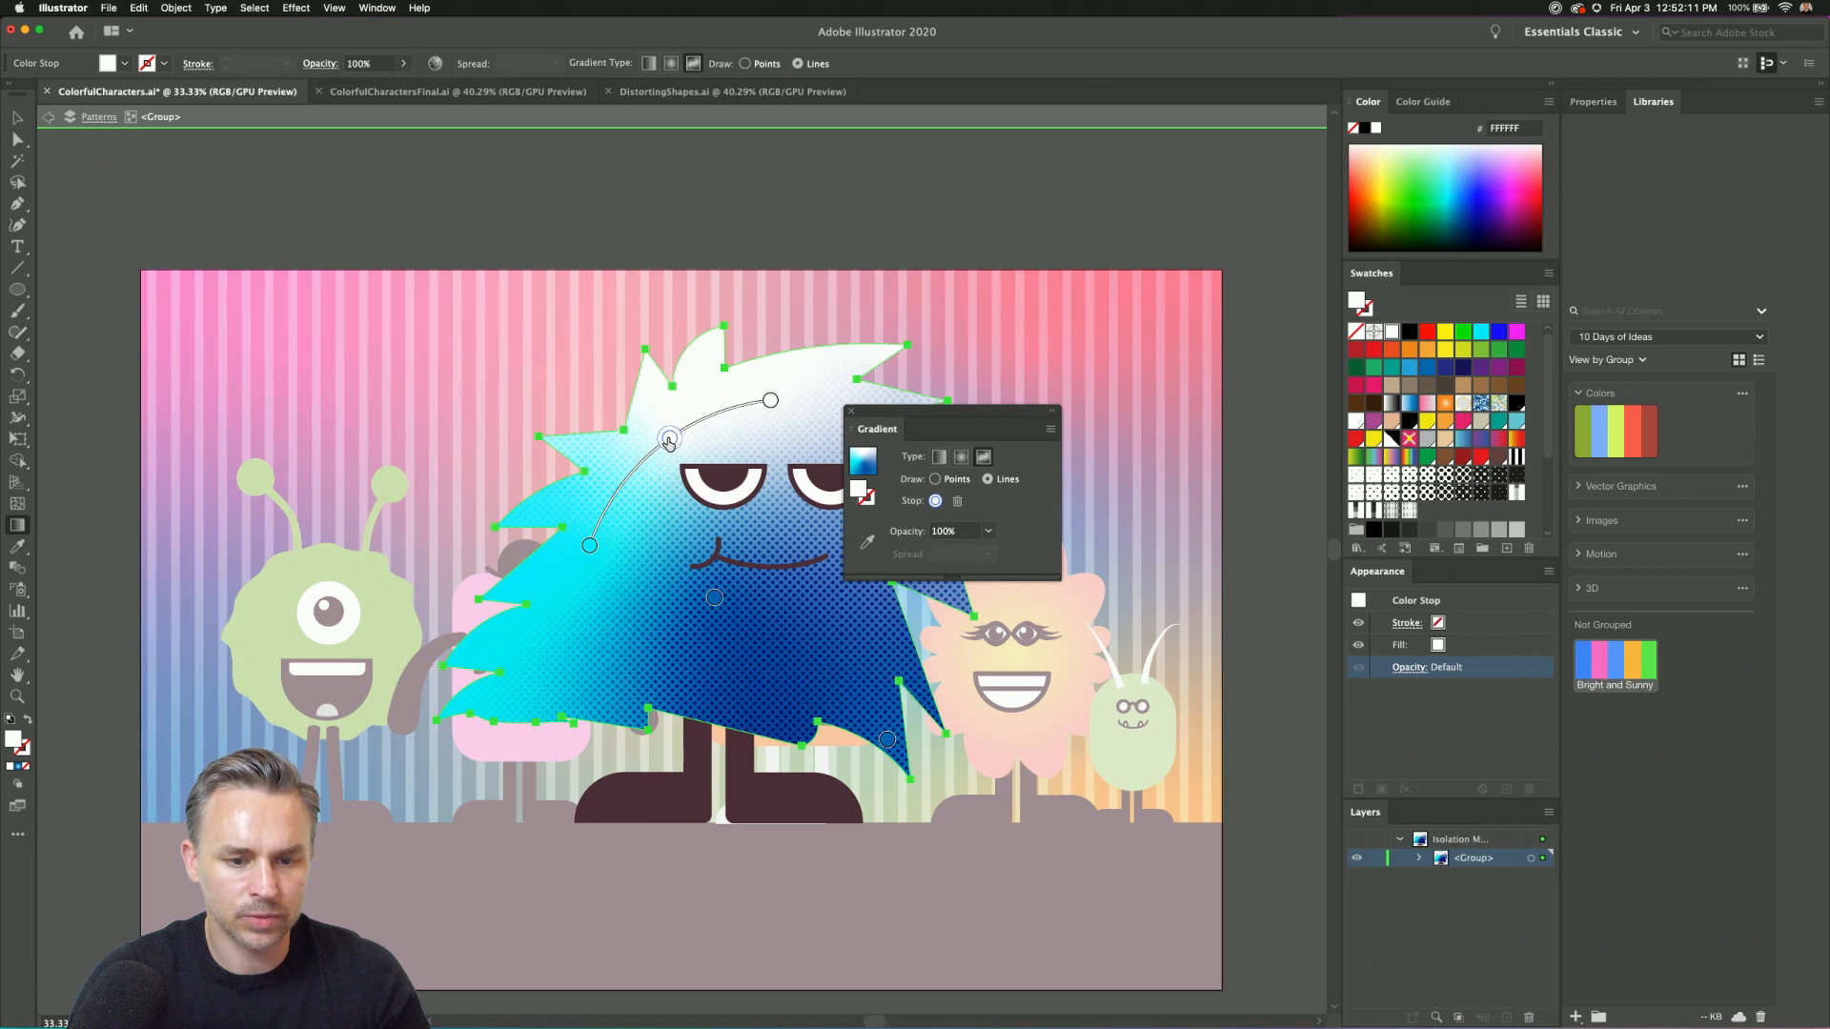
double_click(669, 439)
click(534, 499)
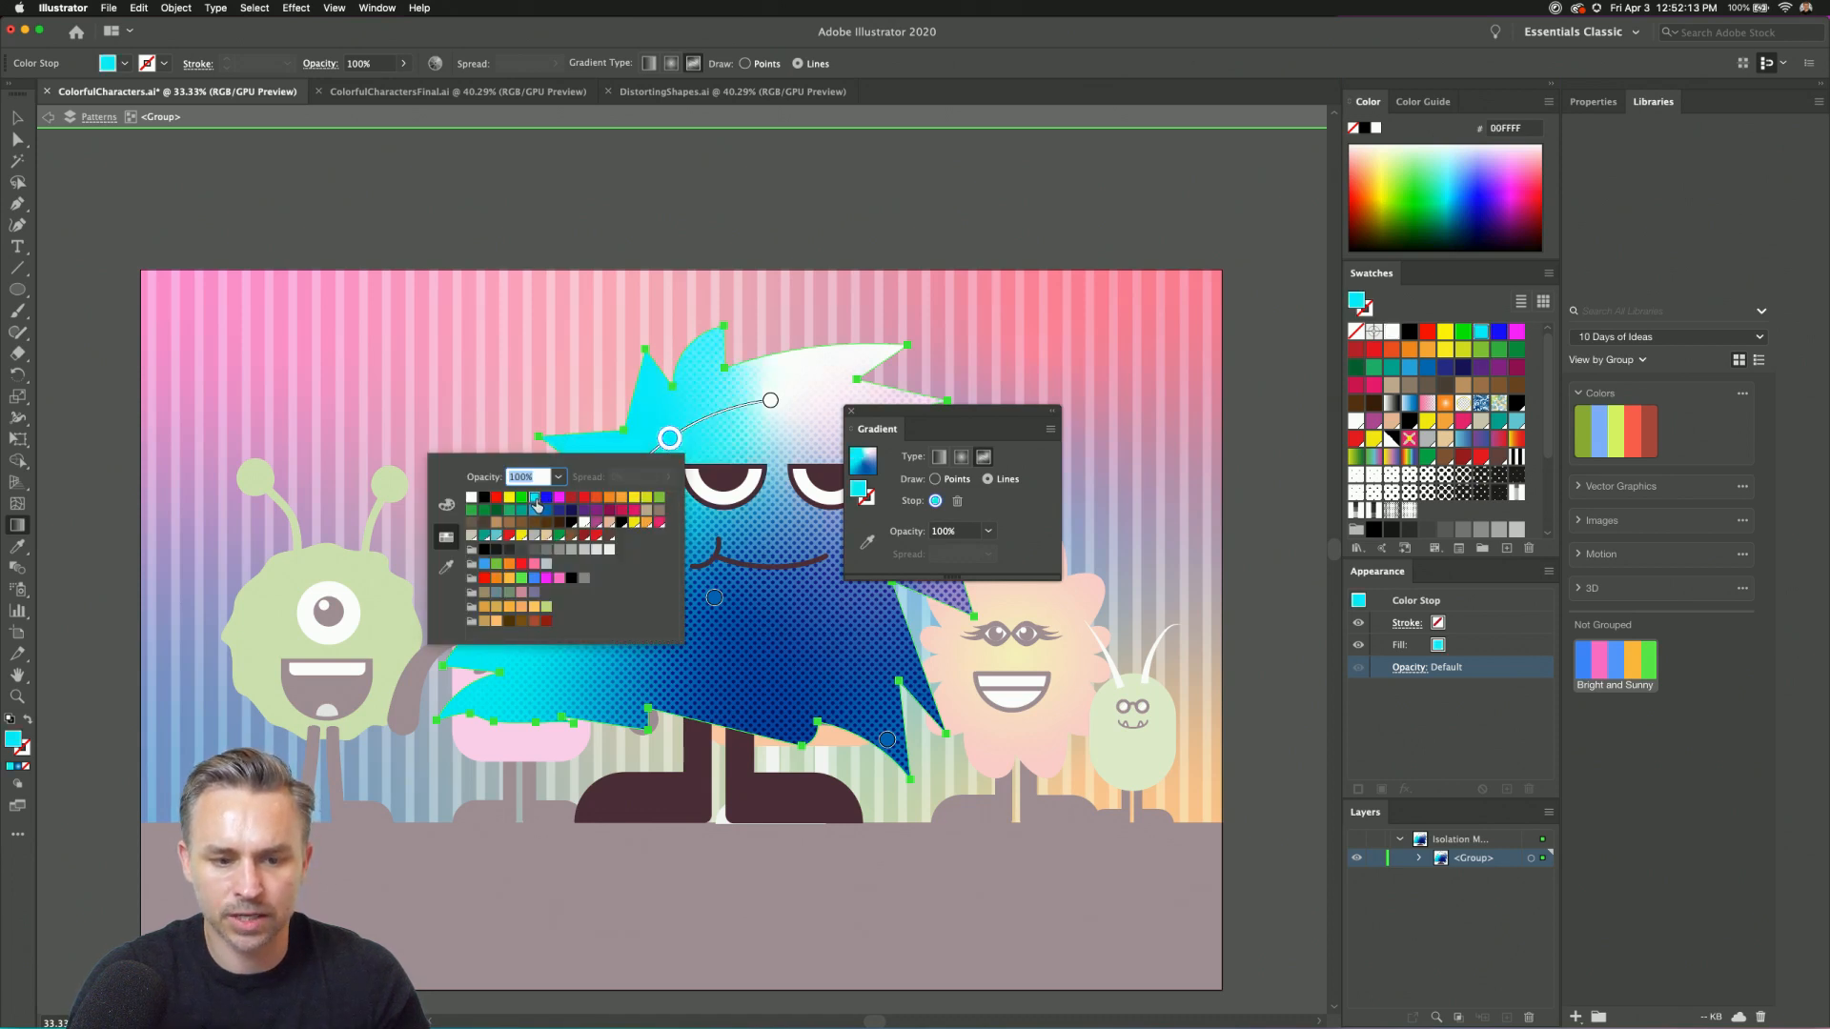
click(534, 510)
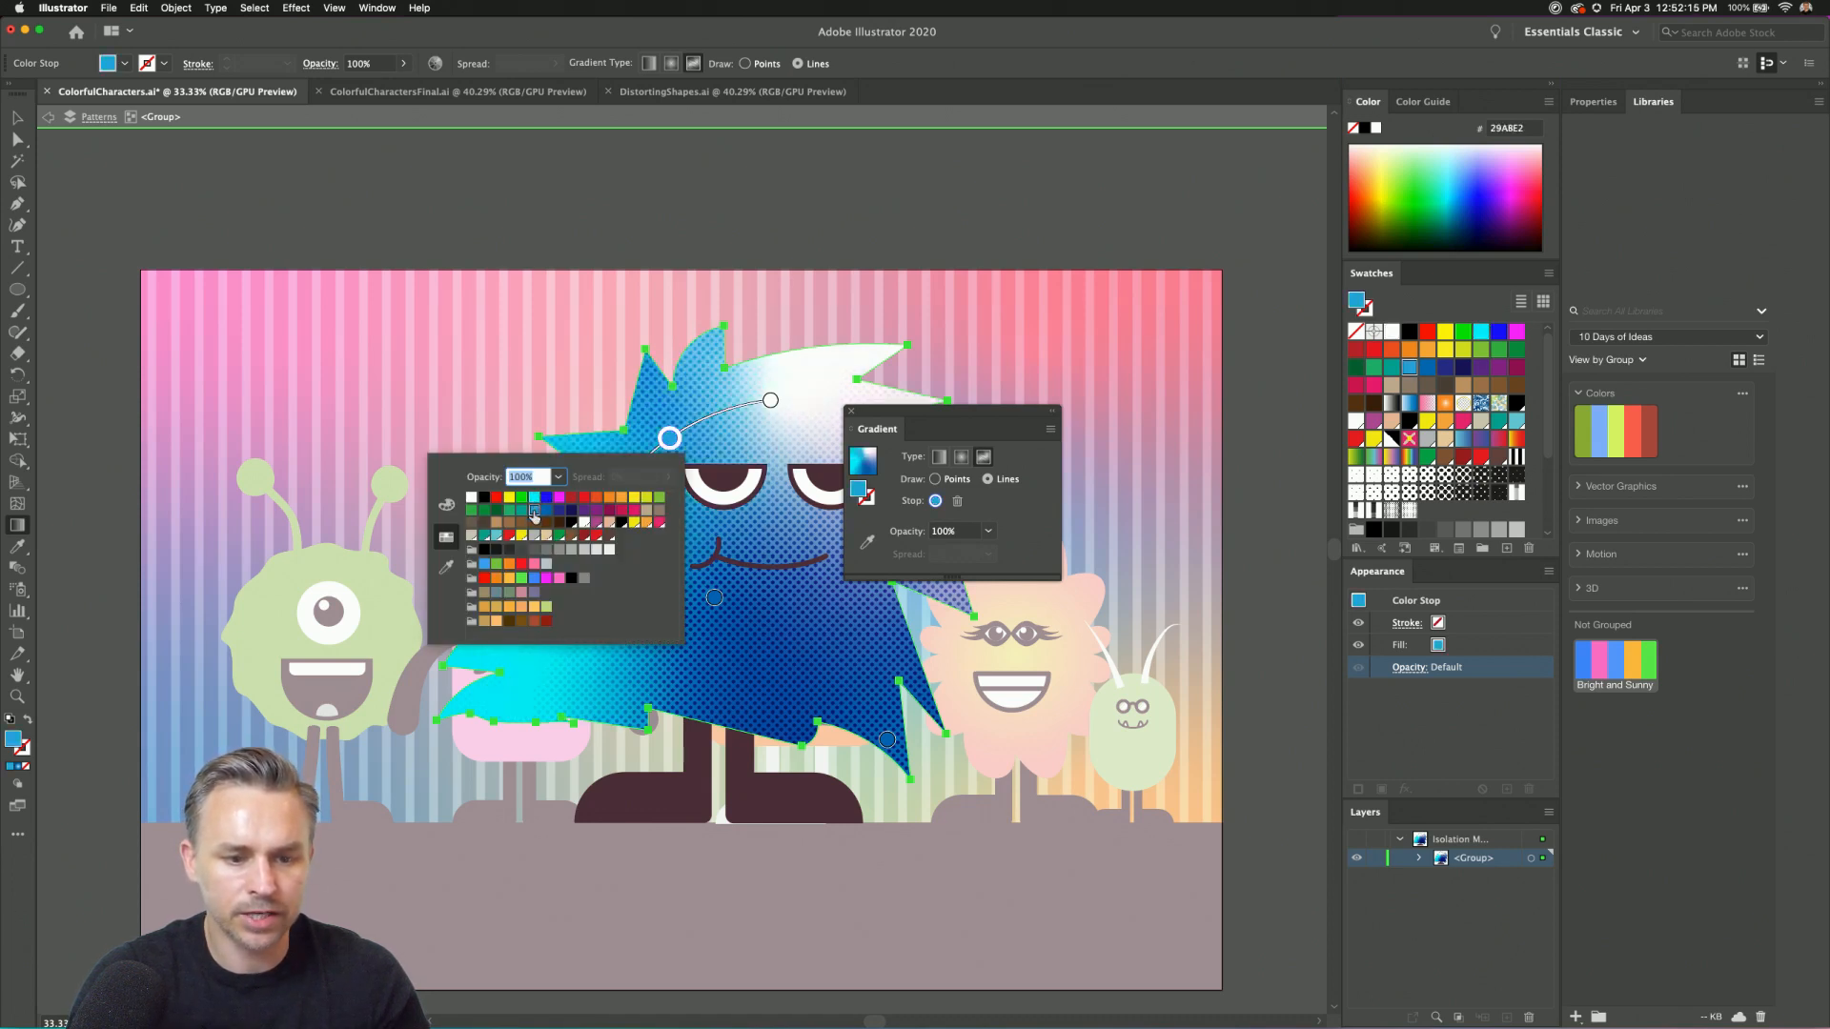
click(534, 498)
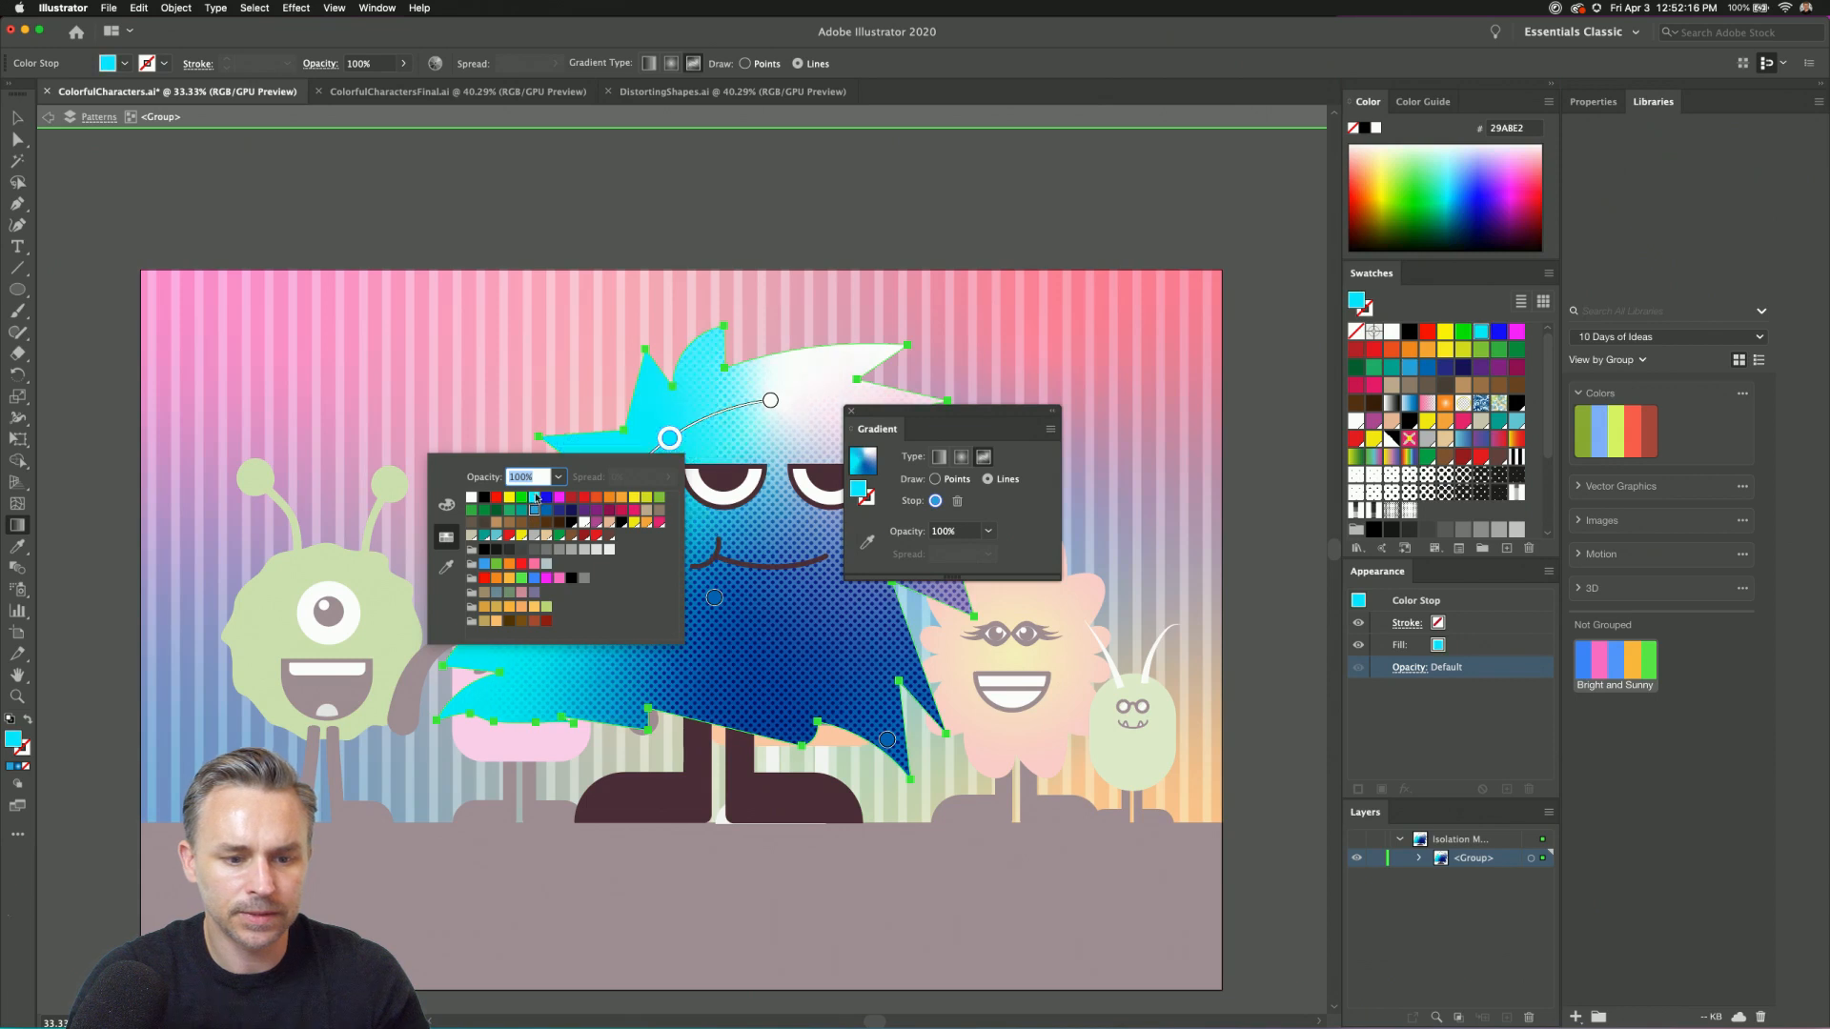
Recolor the upper end stop of the body's gradient line blue, 00A5FF, by mixing its RGB values.
click(772, 403)
double_click(771, 403)
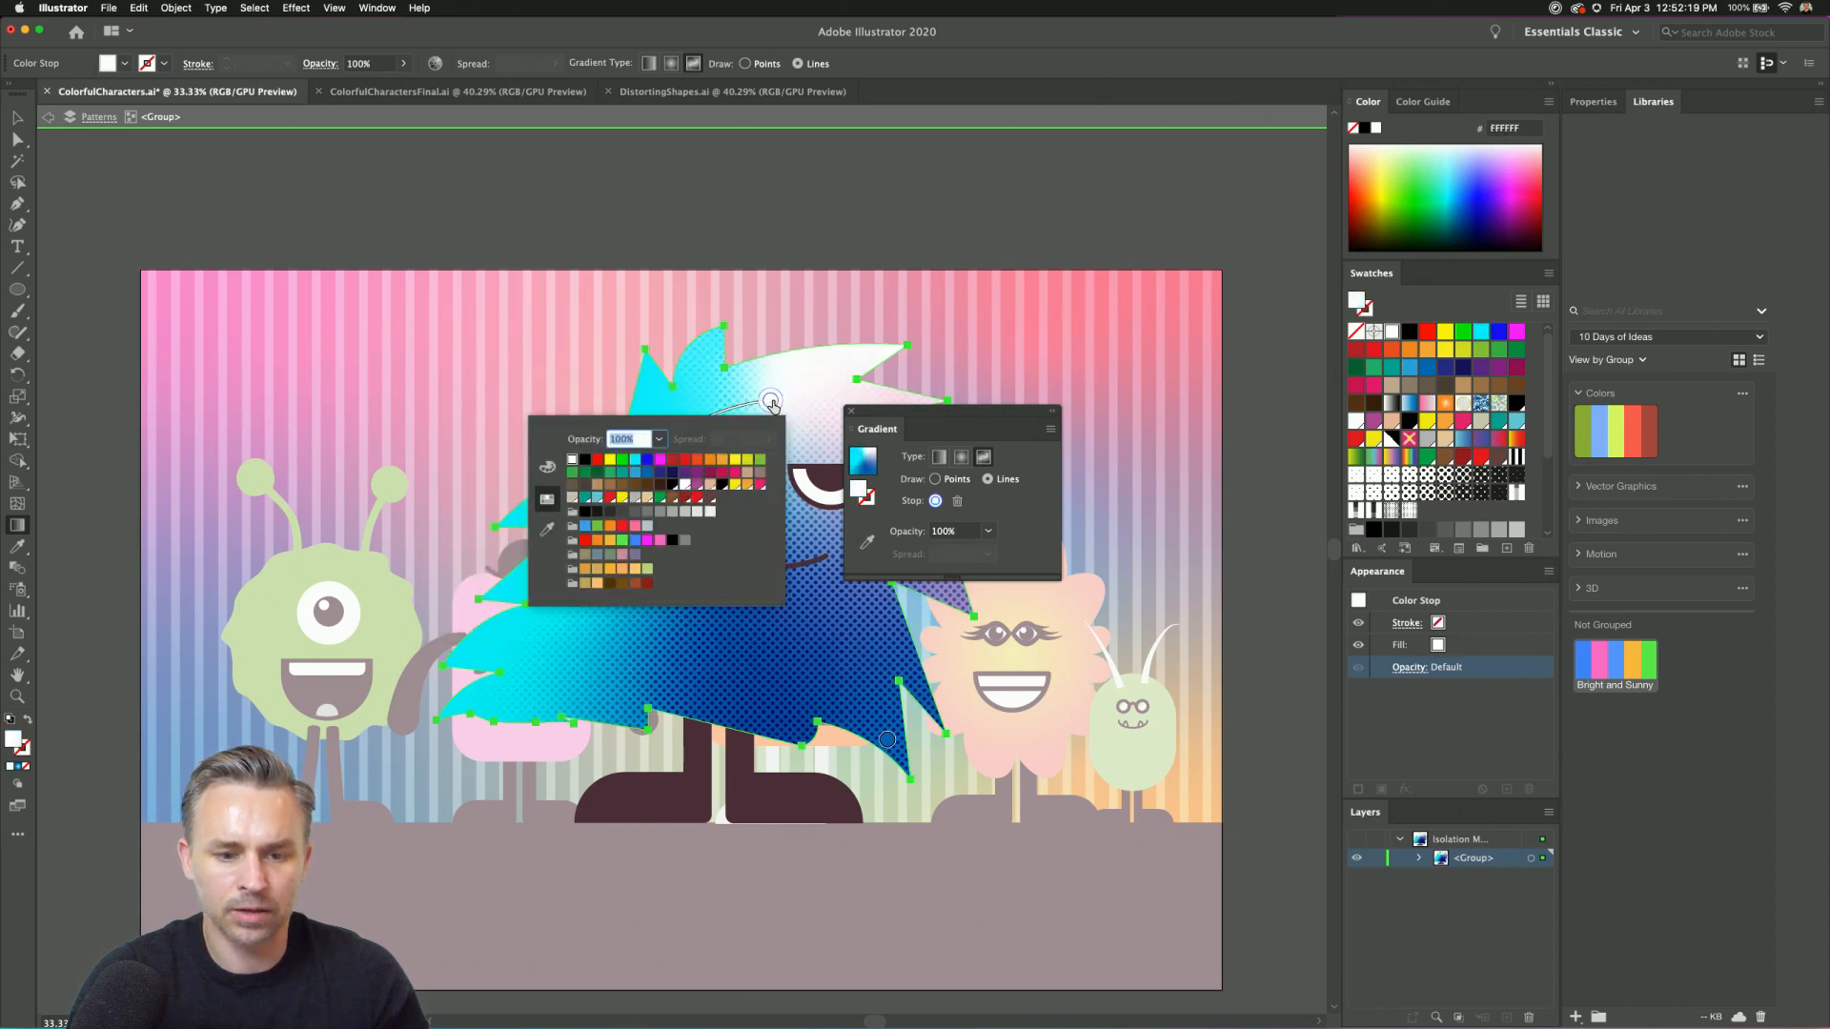
click(634, 459)
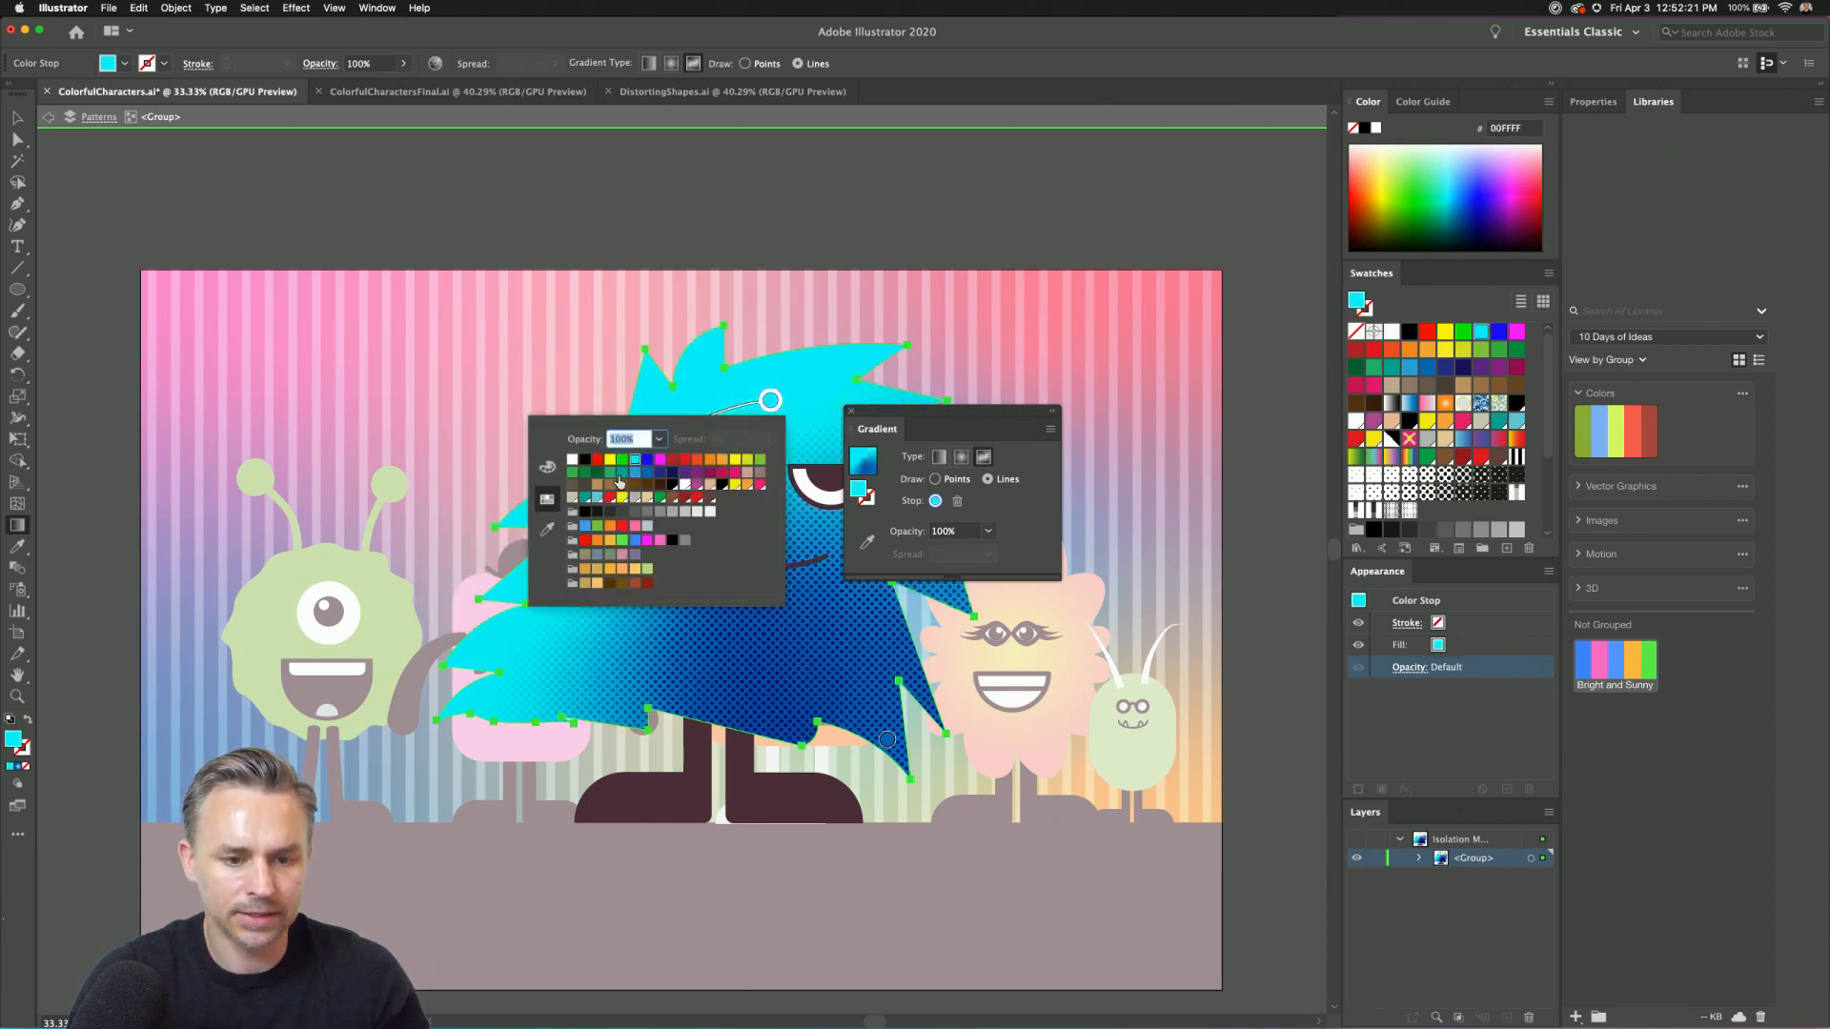
click(547, 466)
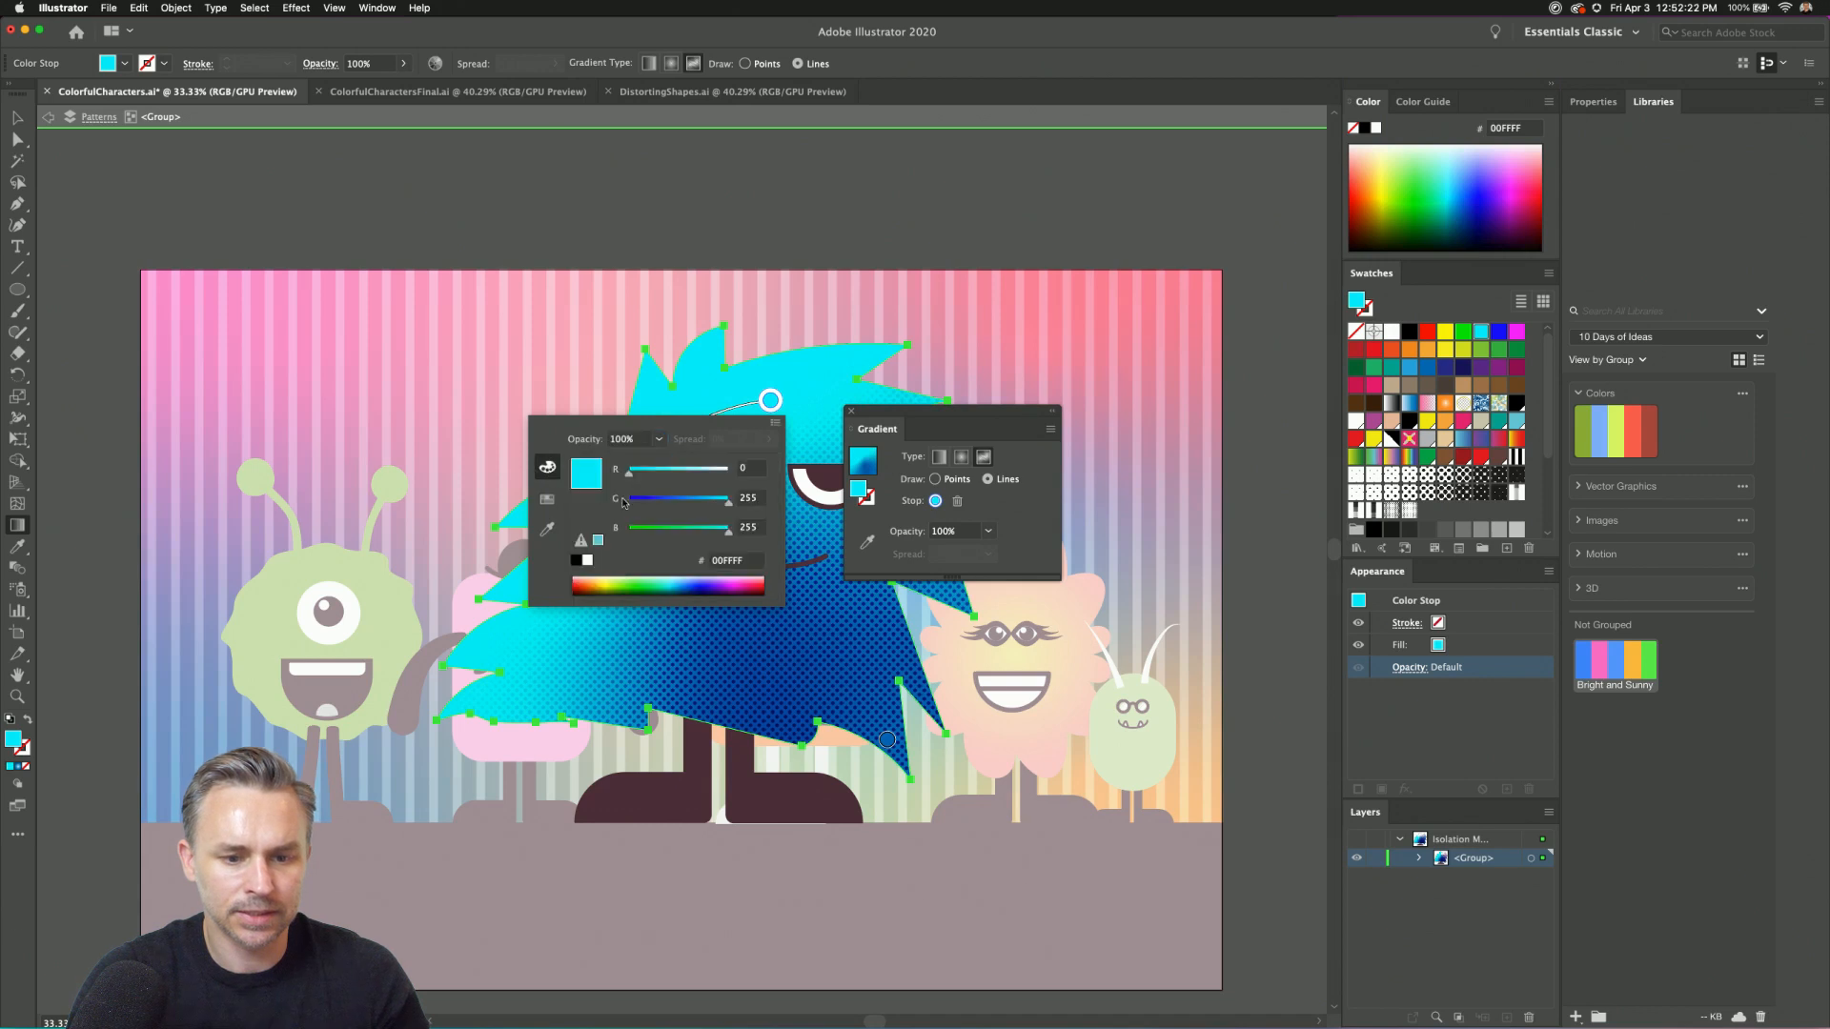
click(686, 499)
drag(686, 501, 693, 501)
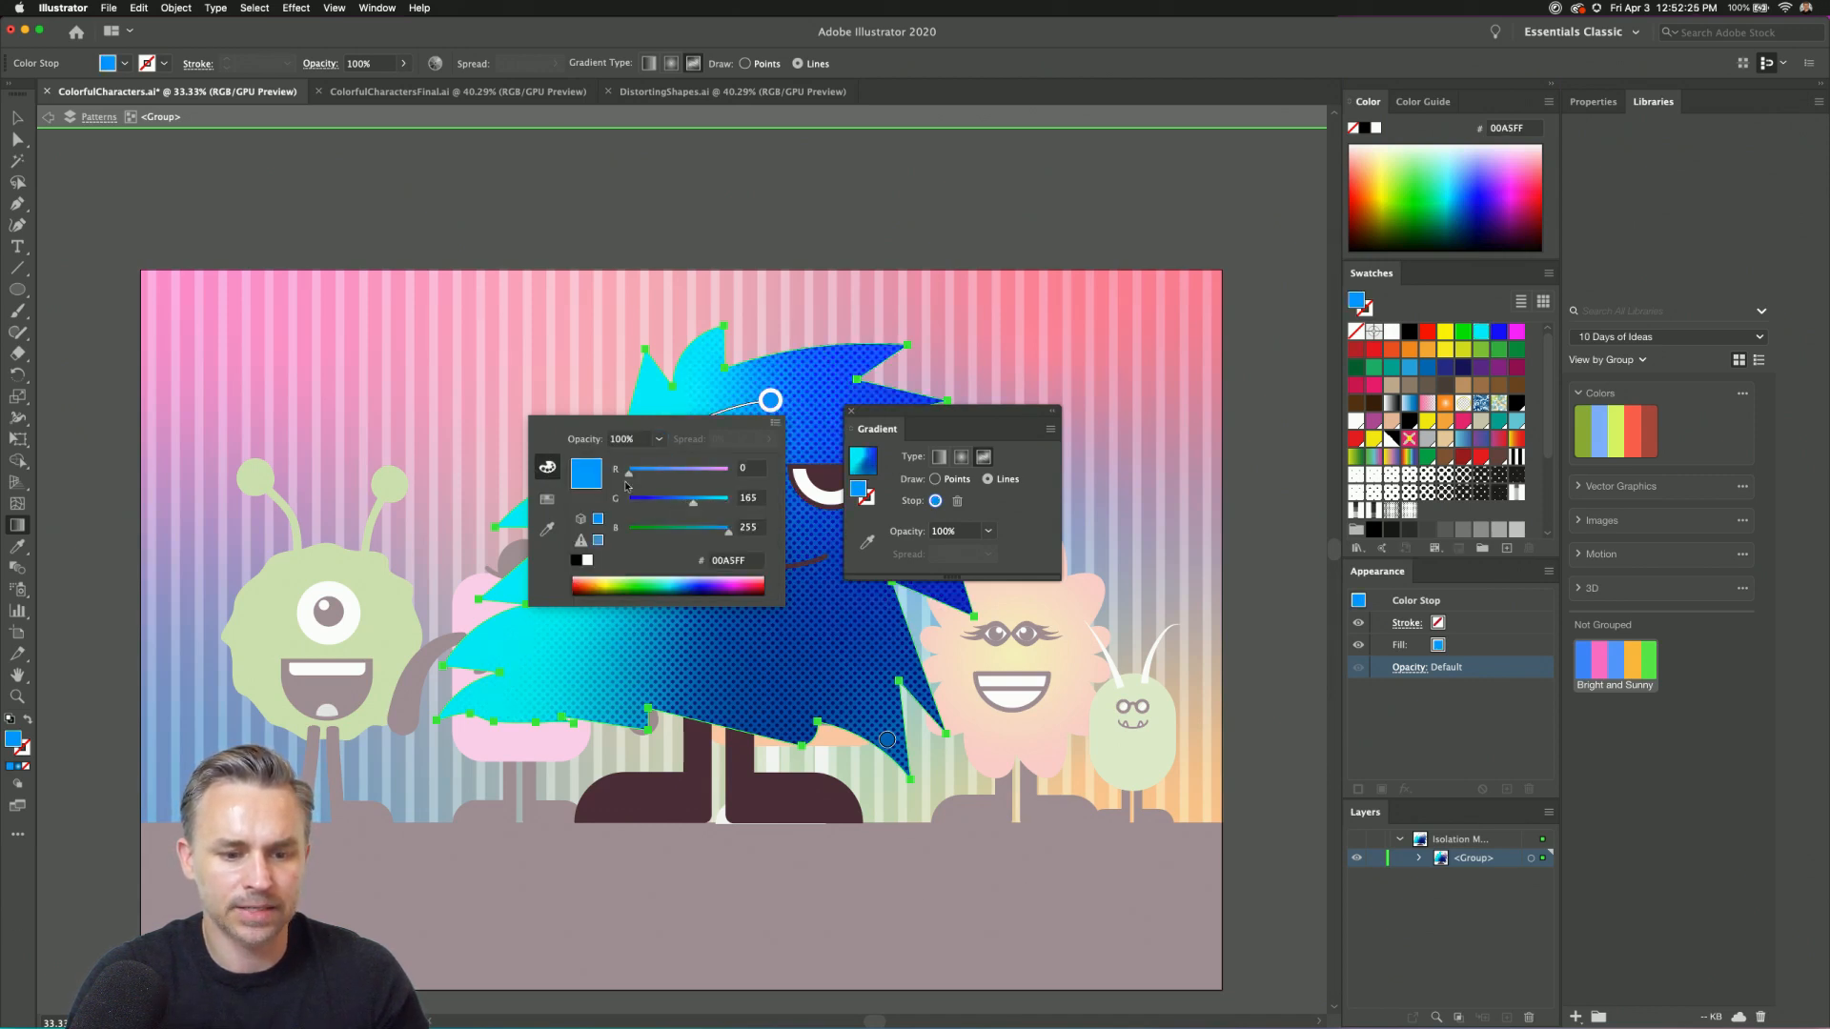
click(683, 412)
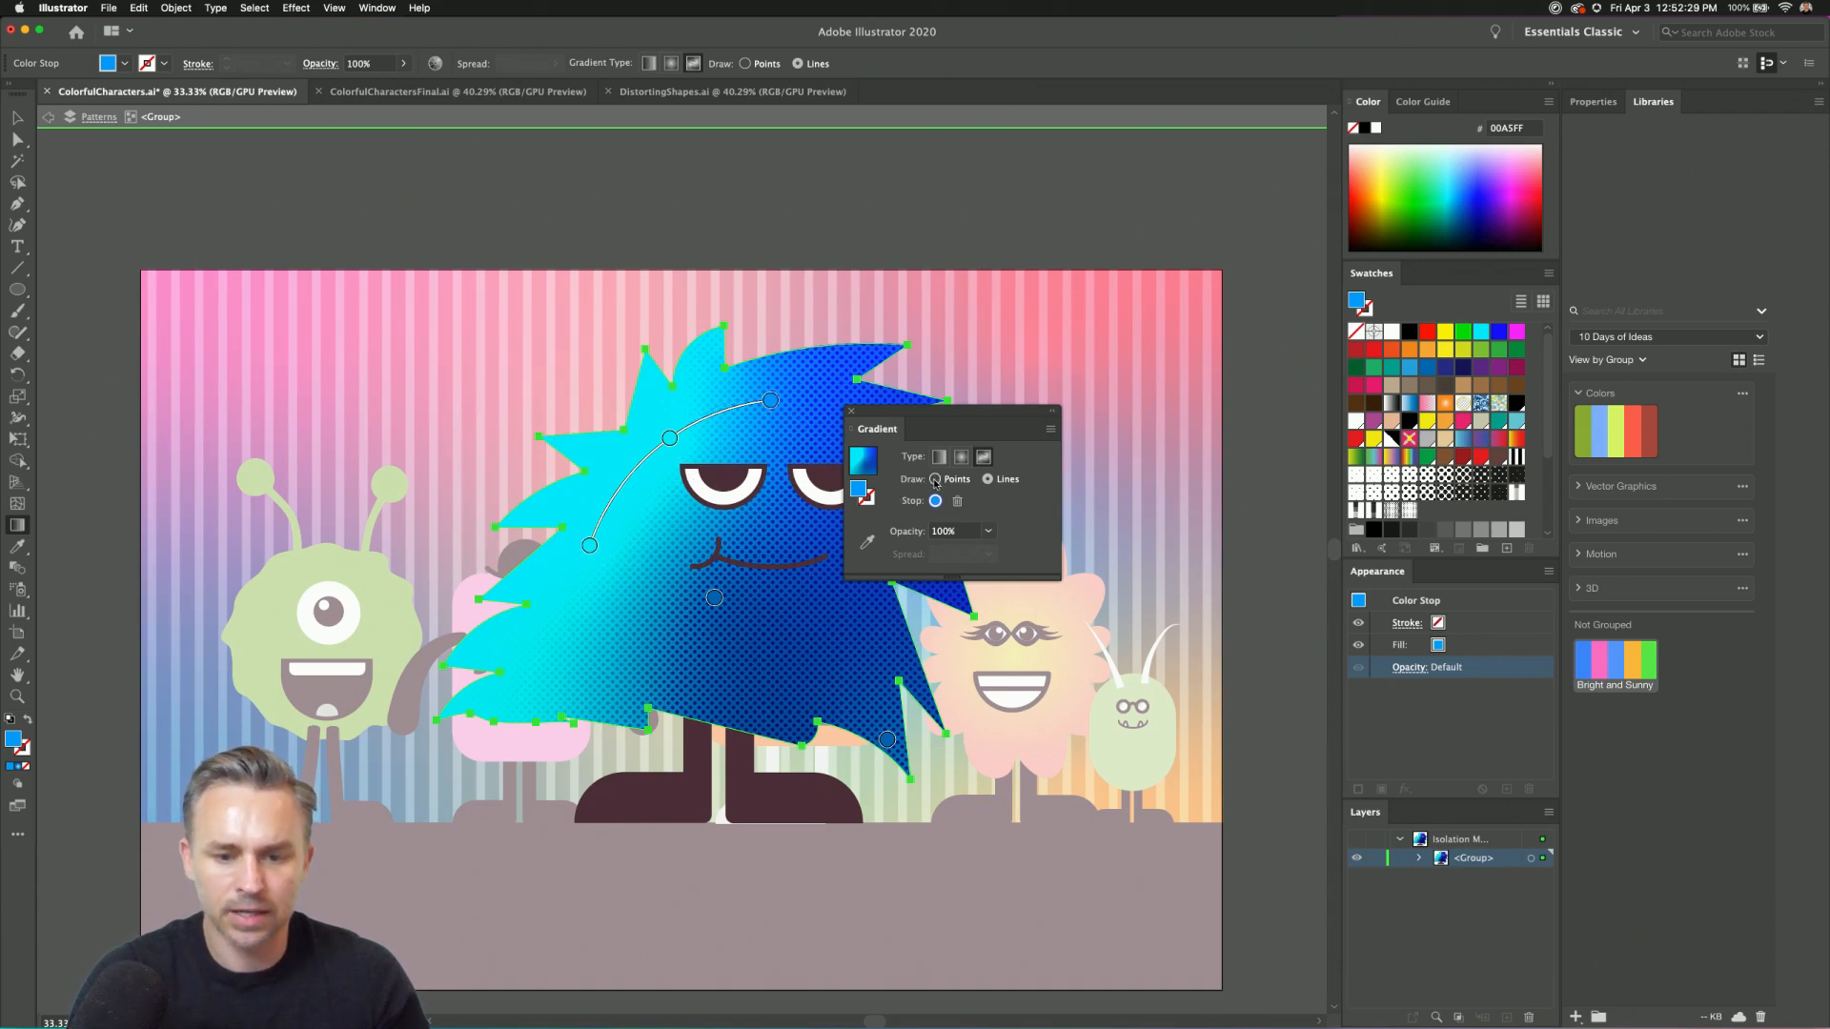
Set the freeform gradient to draw points and recolor the gradient line's lower end stop blue, 0089FF.
click(935, 480)
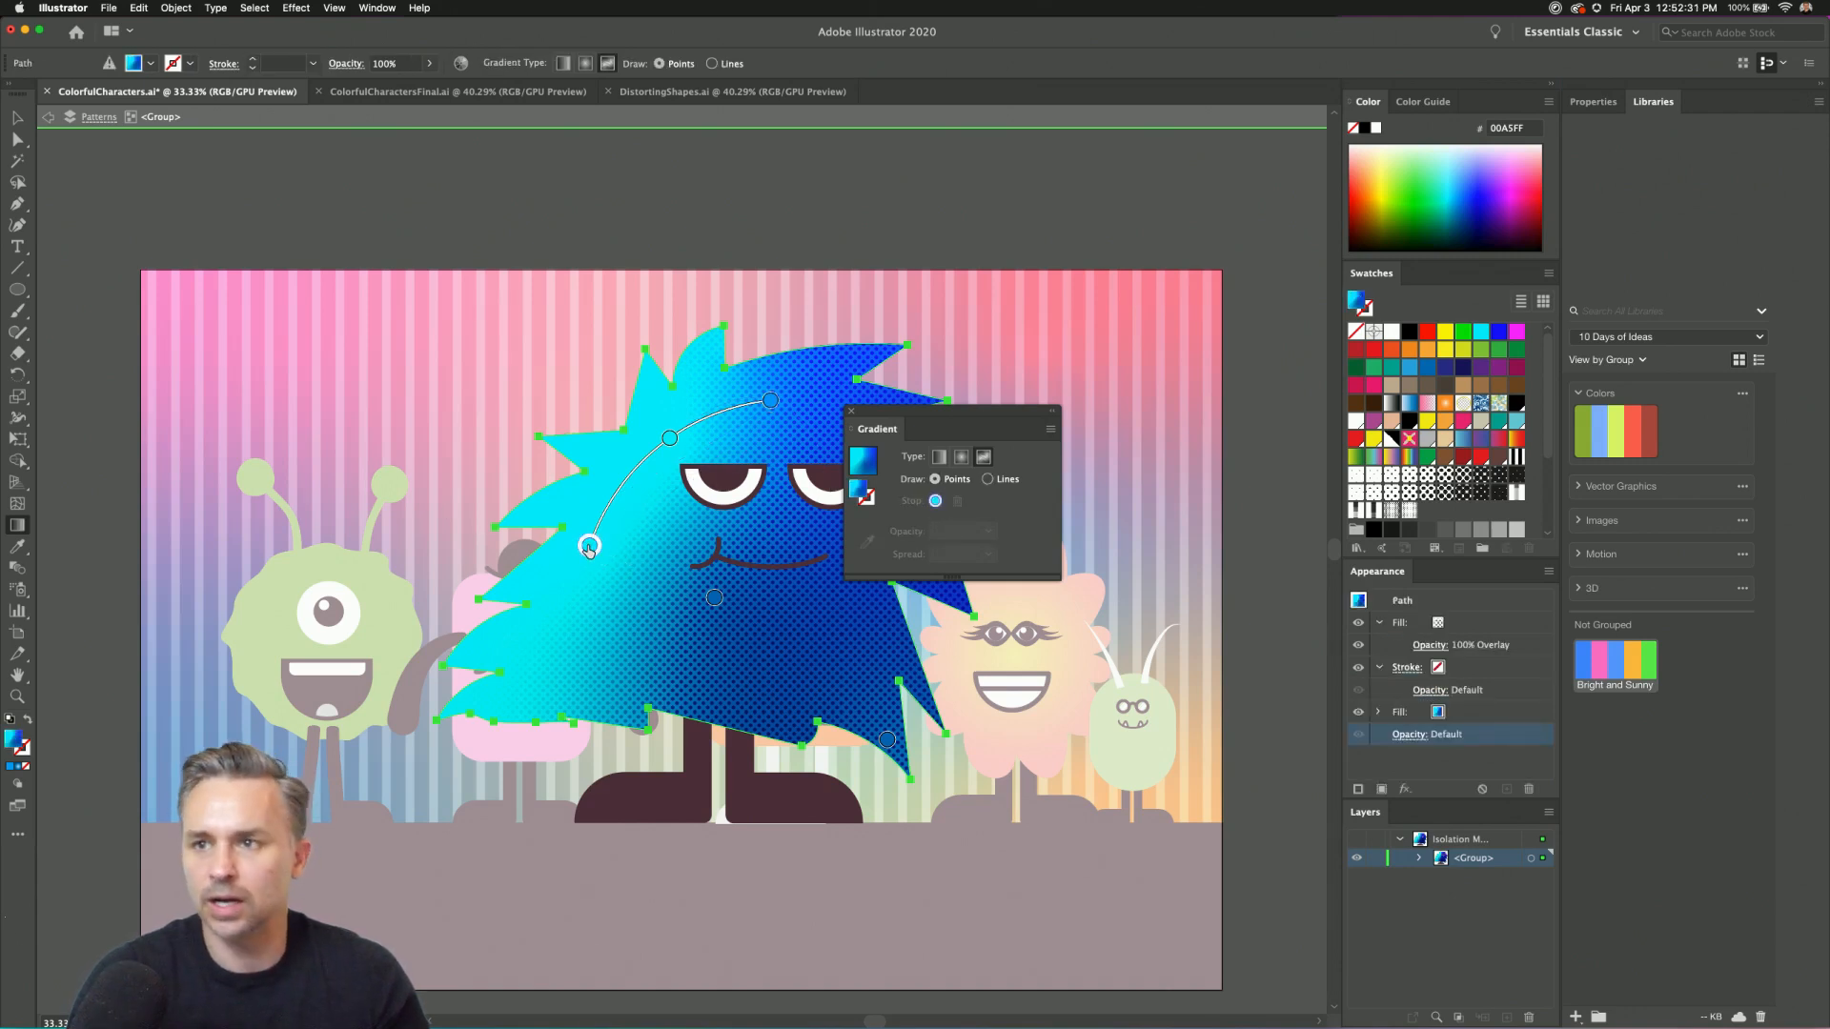
double_click(589, 546)
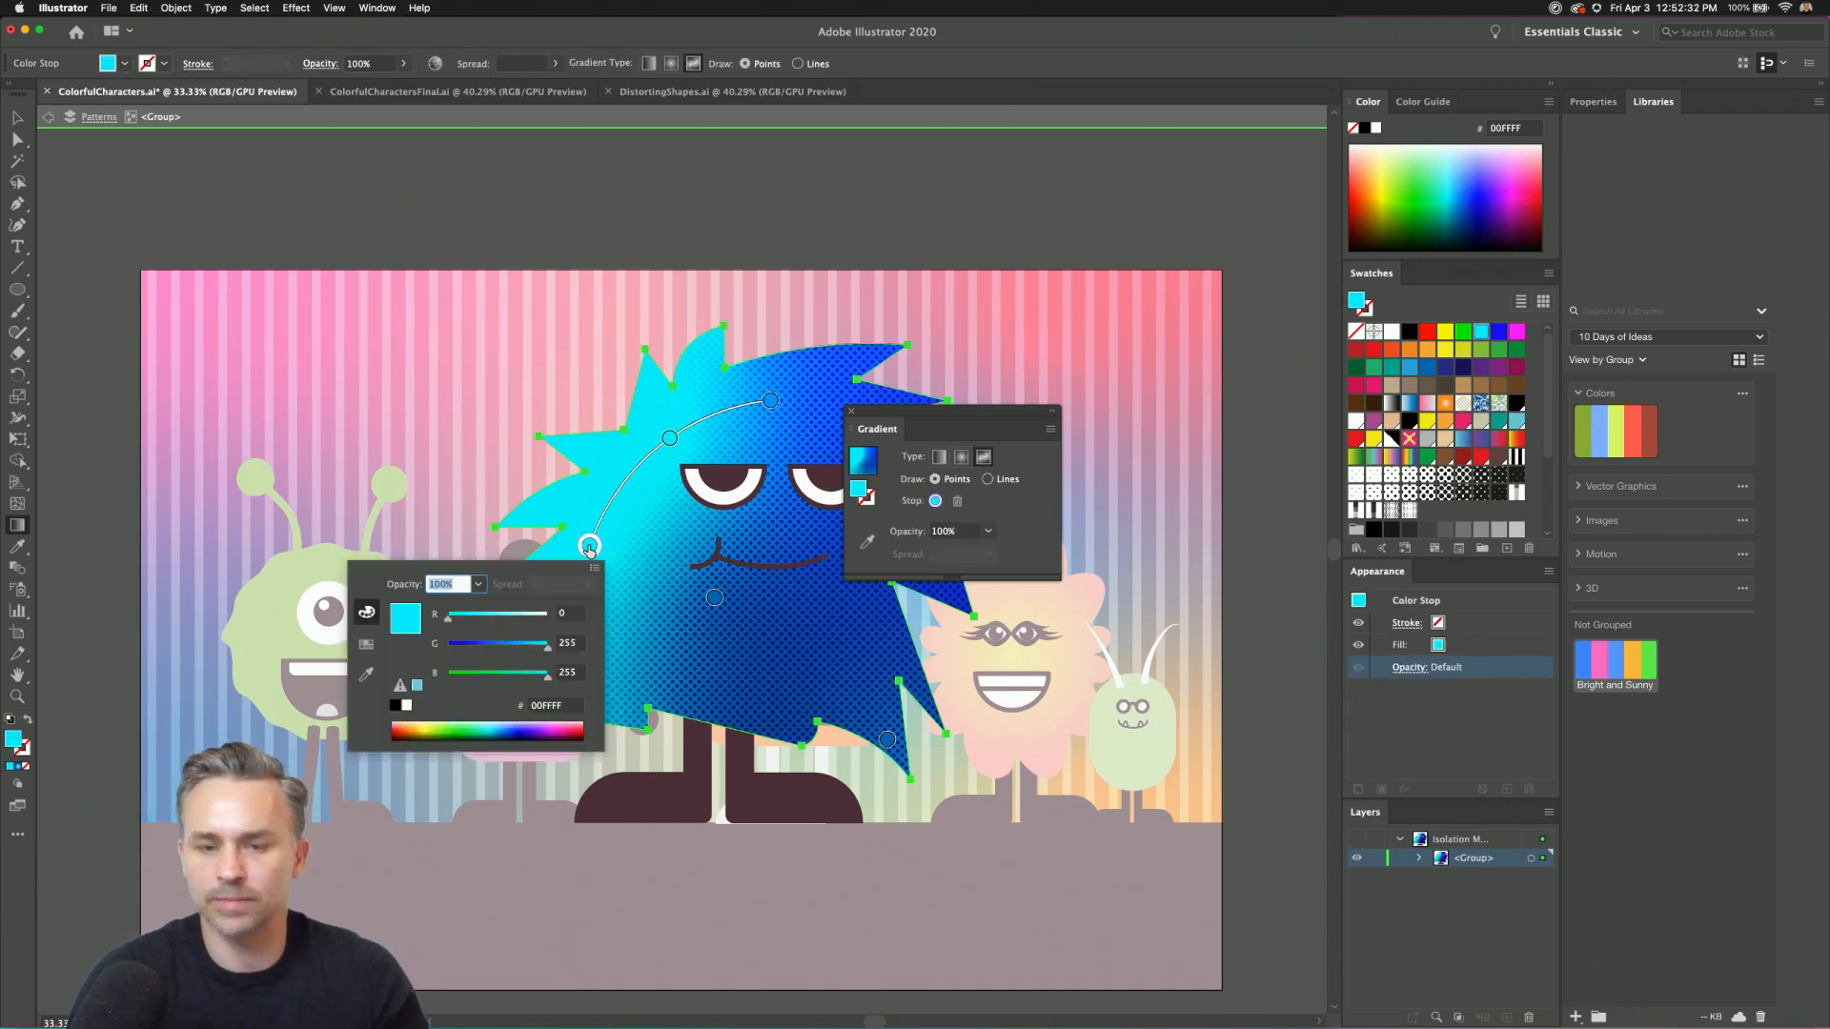
click(500, 648)
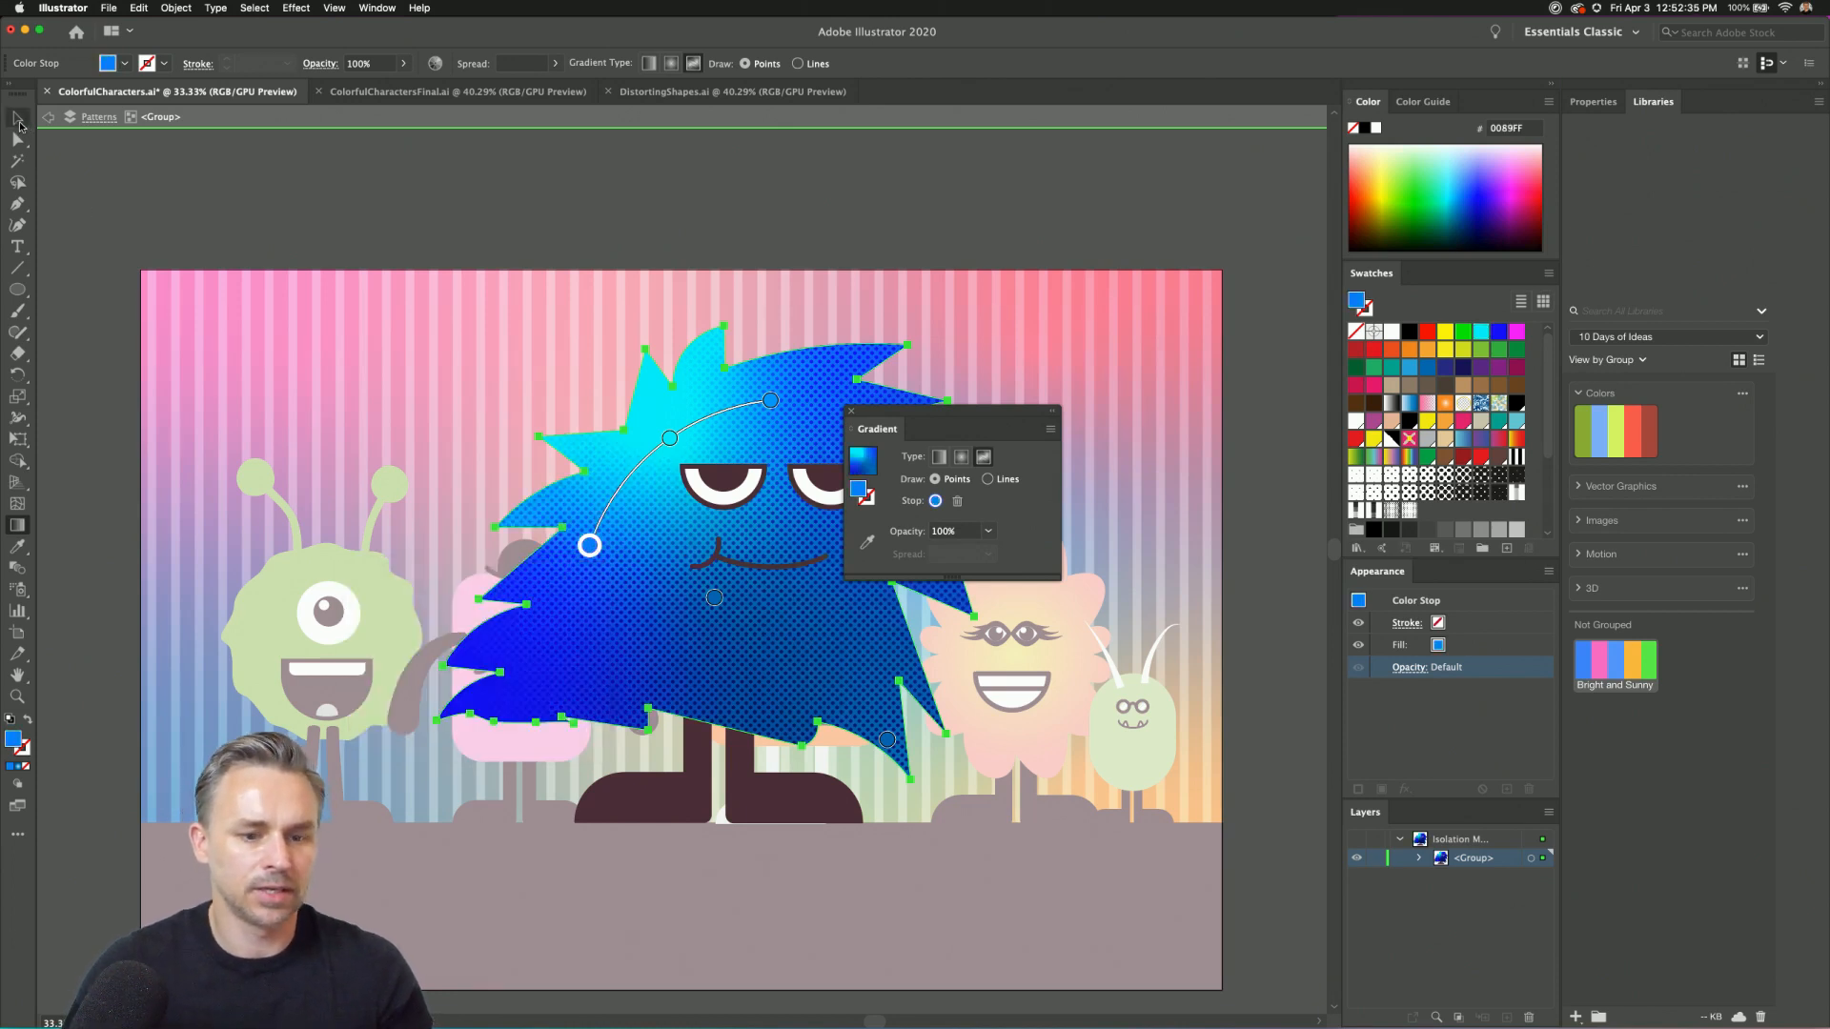
Recolor the lower end stop of the blue body's gradient line periwinkle, 8689FF, by raising red to 134, and exit isolation mode.
click(18, 121)
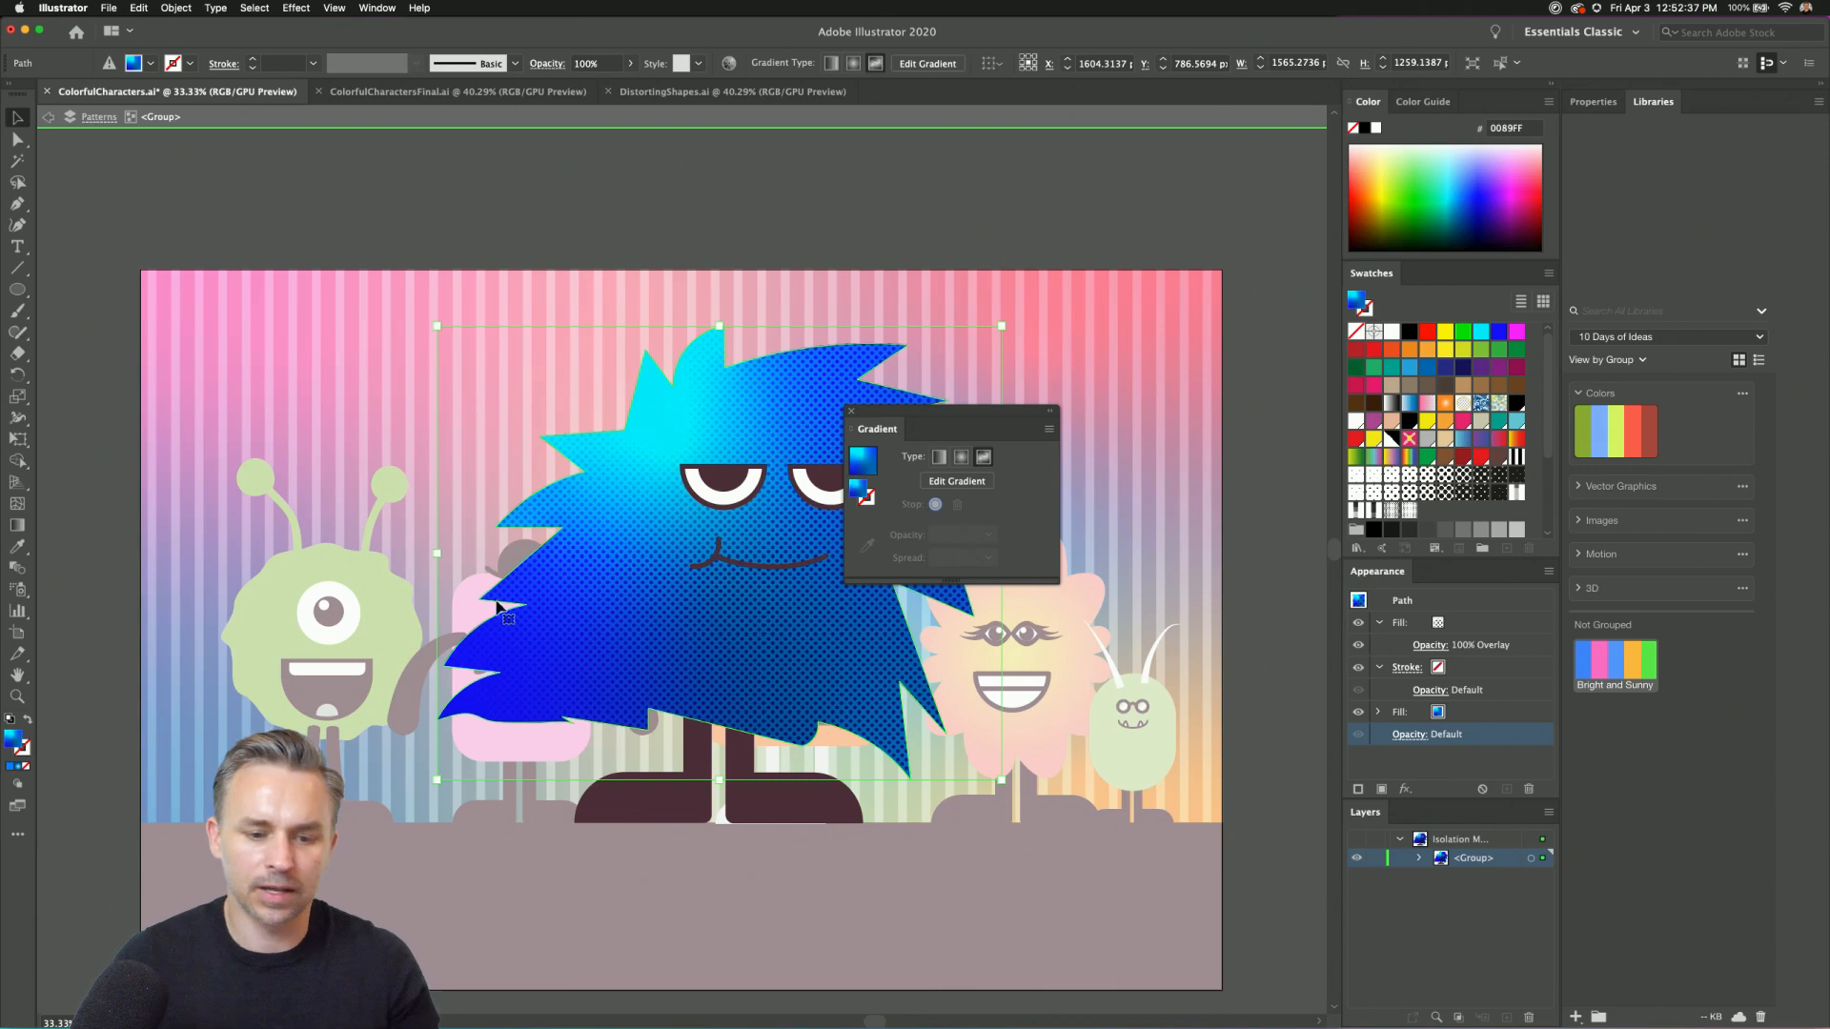
click(956, 482)
double_click(588, 548)
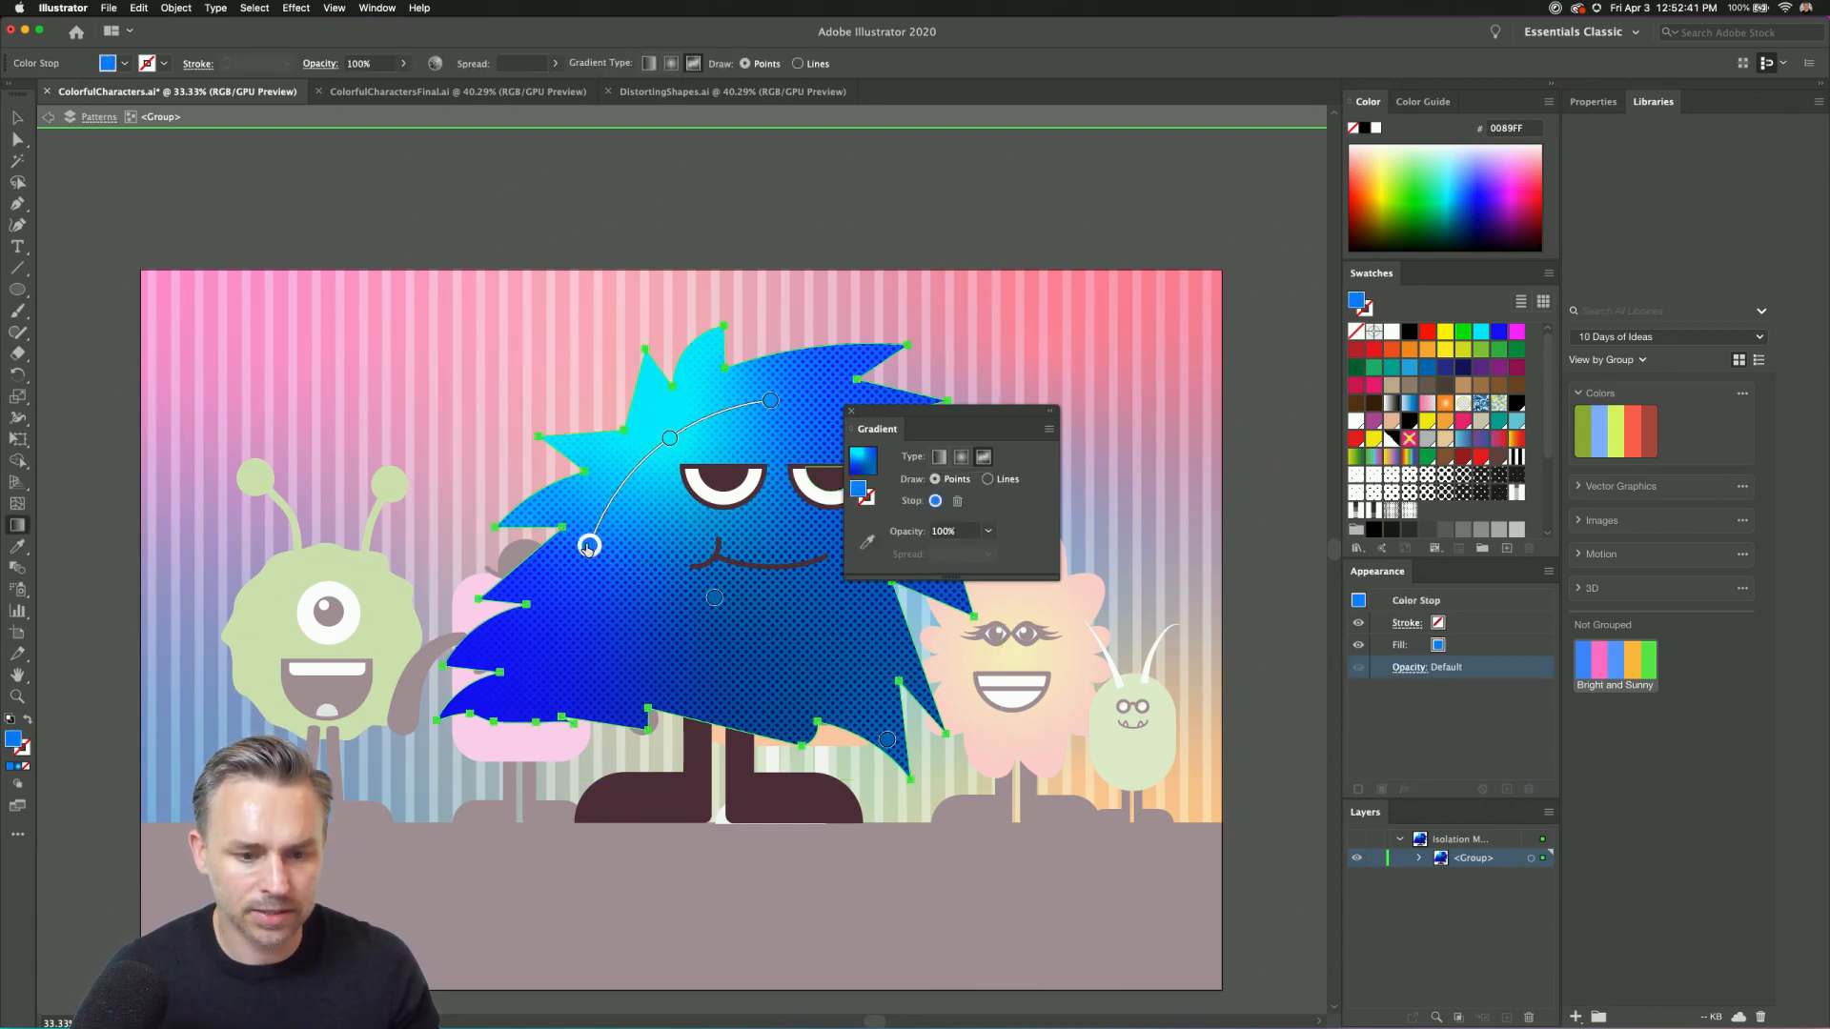
click(502, 617)
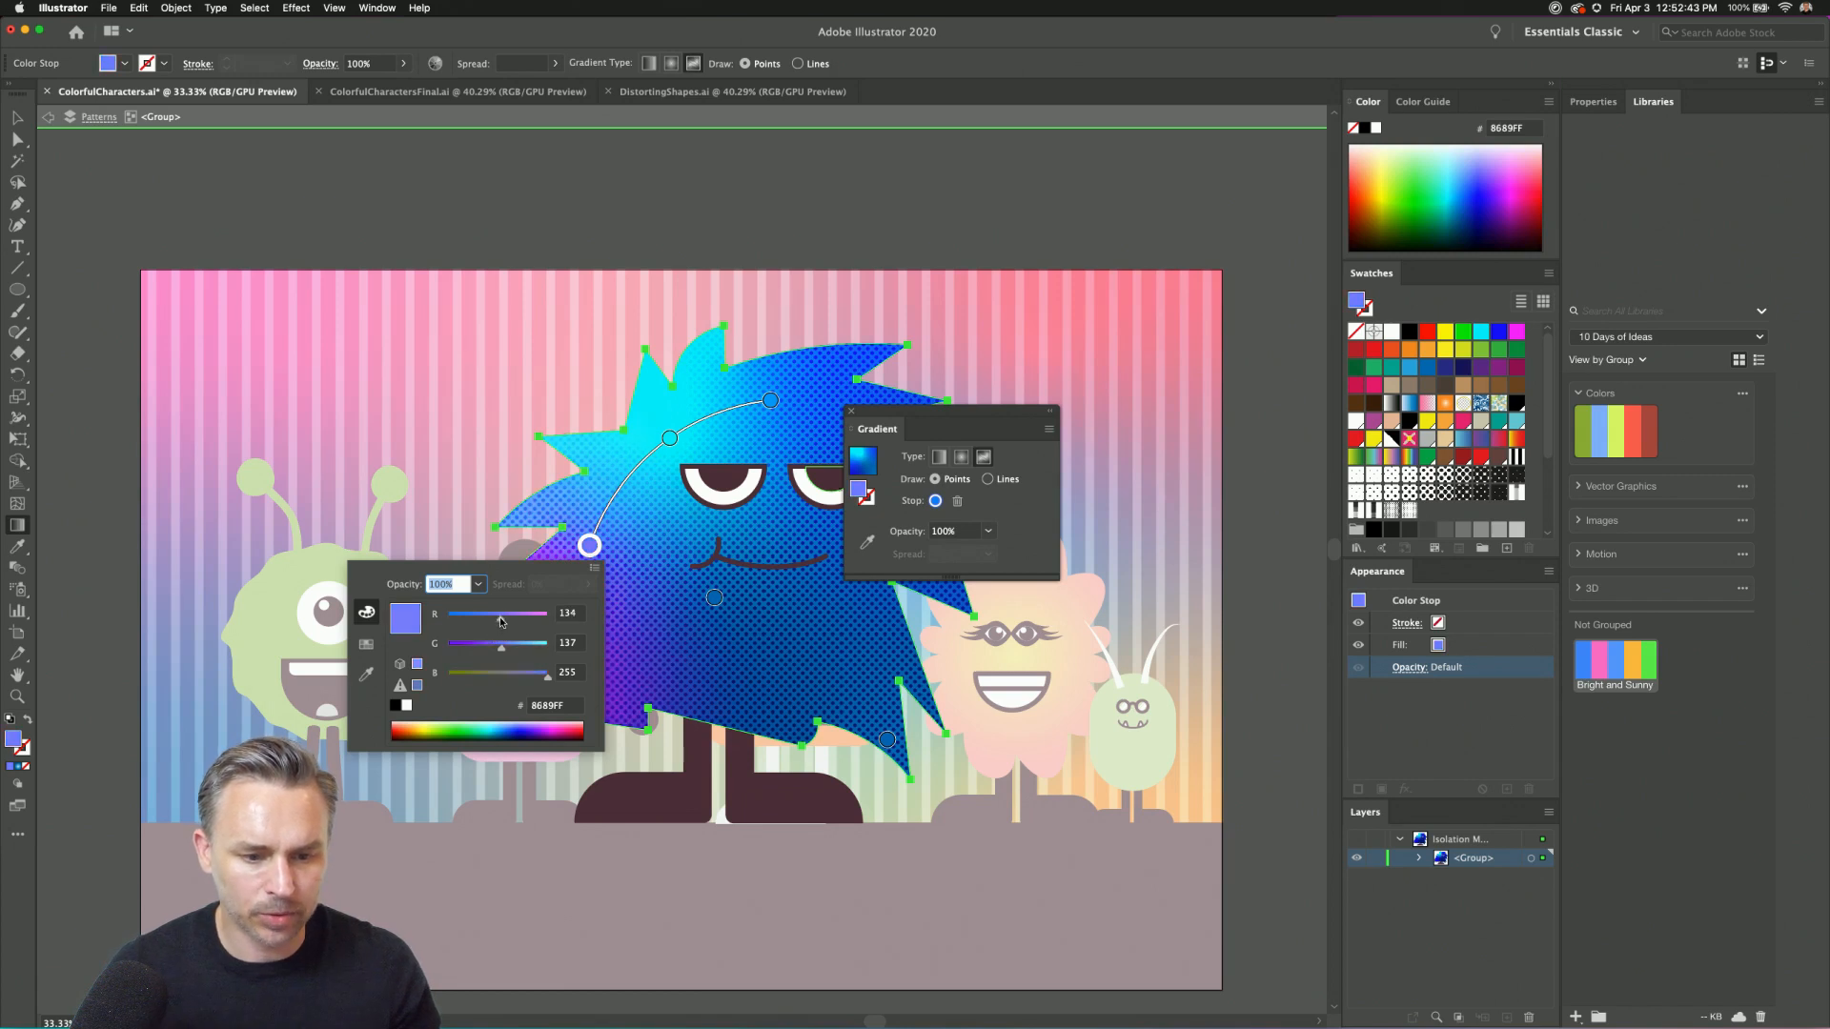
key(Escape)
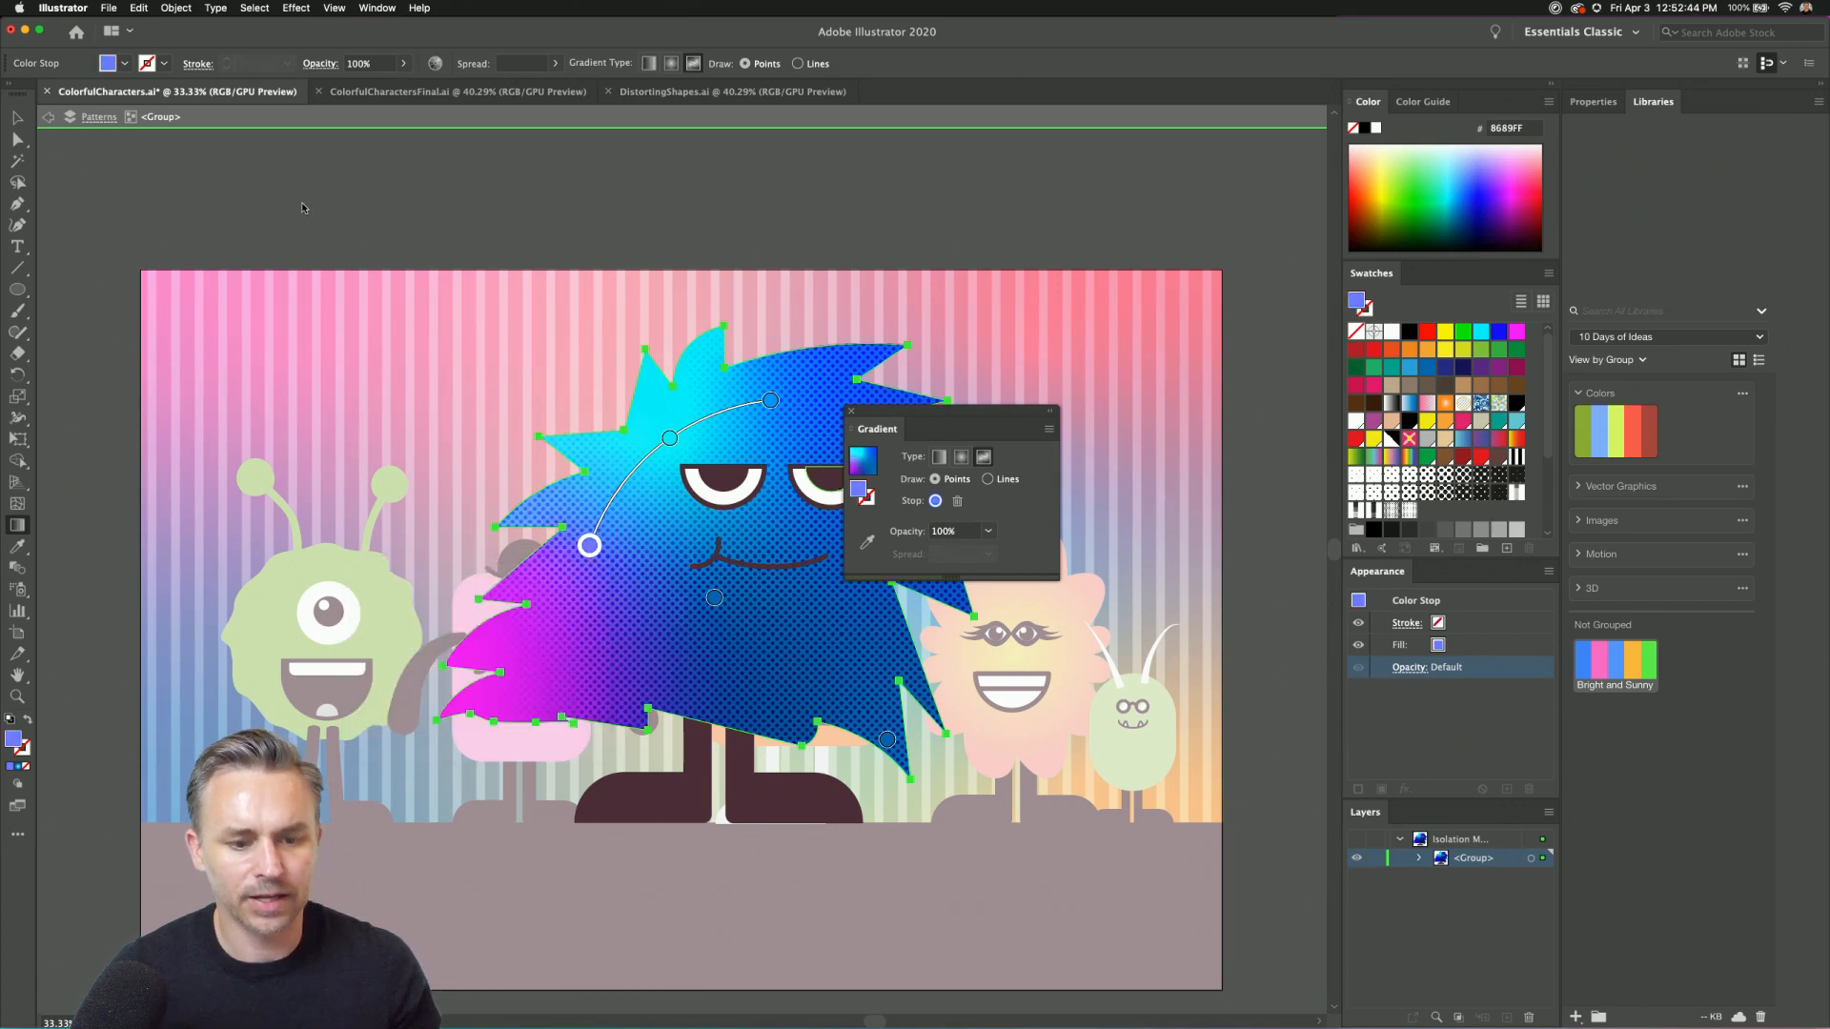
click(42, 116)
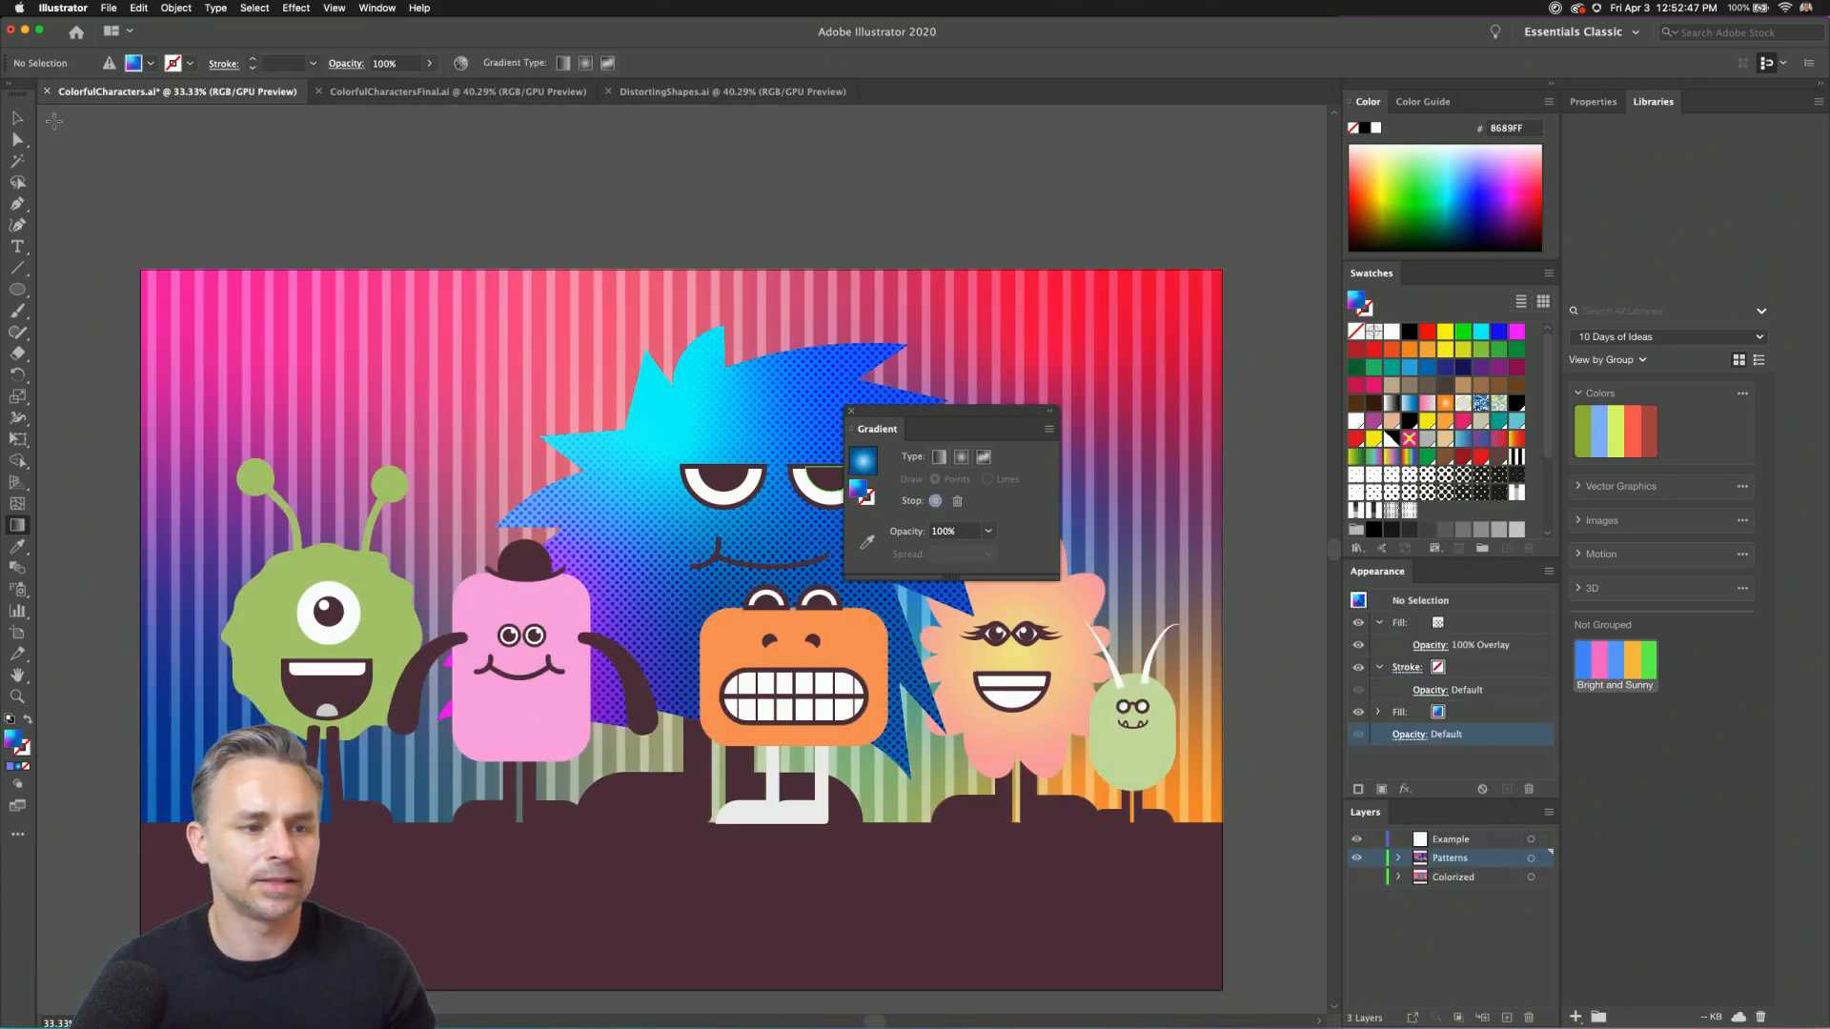
Select all the artwork and open Recolor Artwork in its color-wheel edit mode, with the Gradient panel moved off the characters.
key(v)
drag(922, 423, 1207, 171)
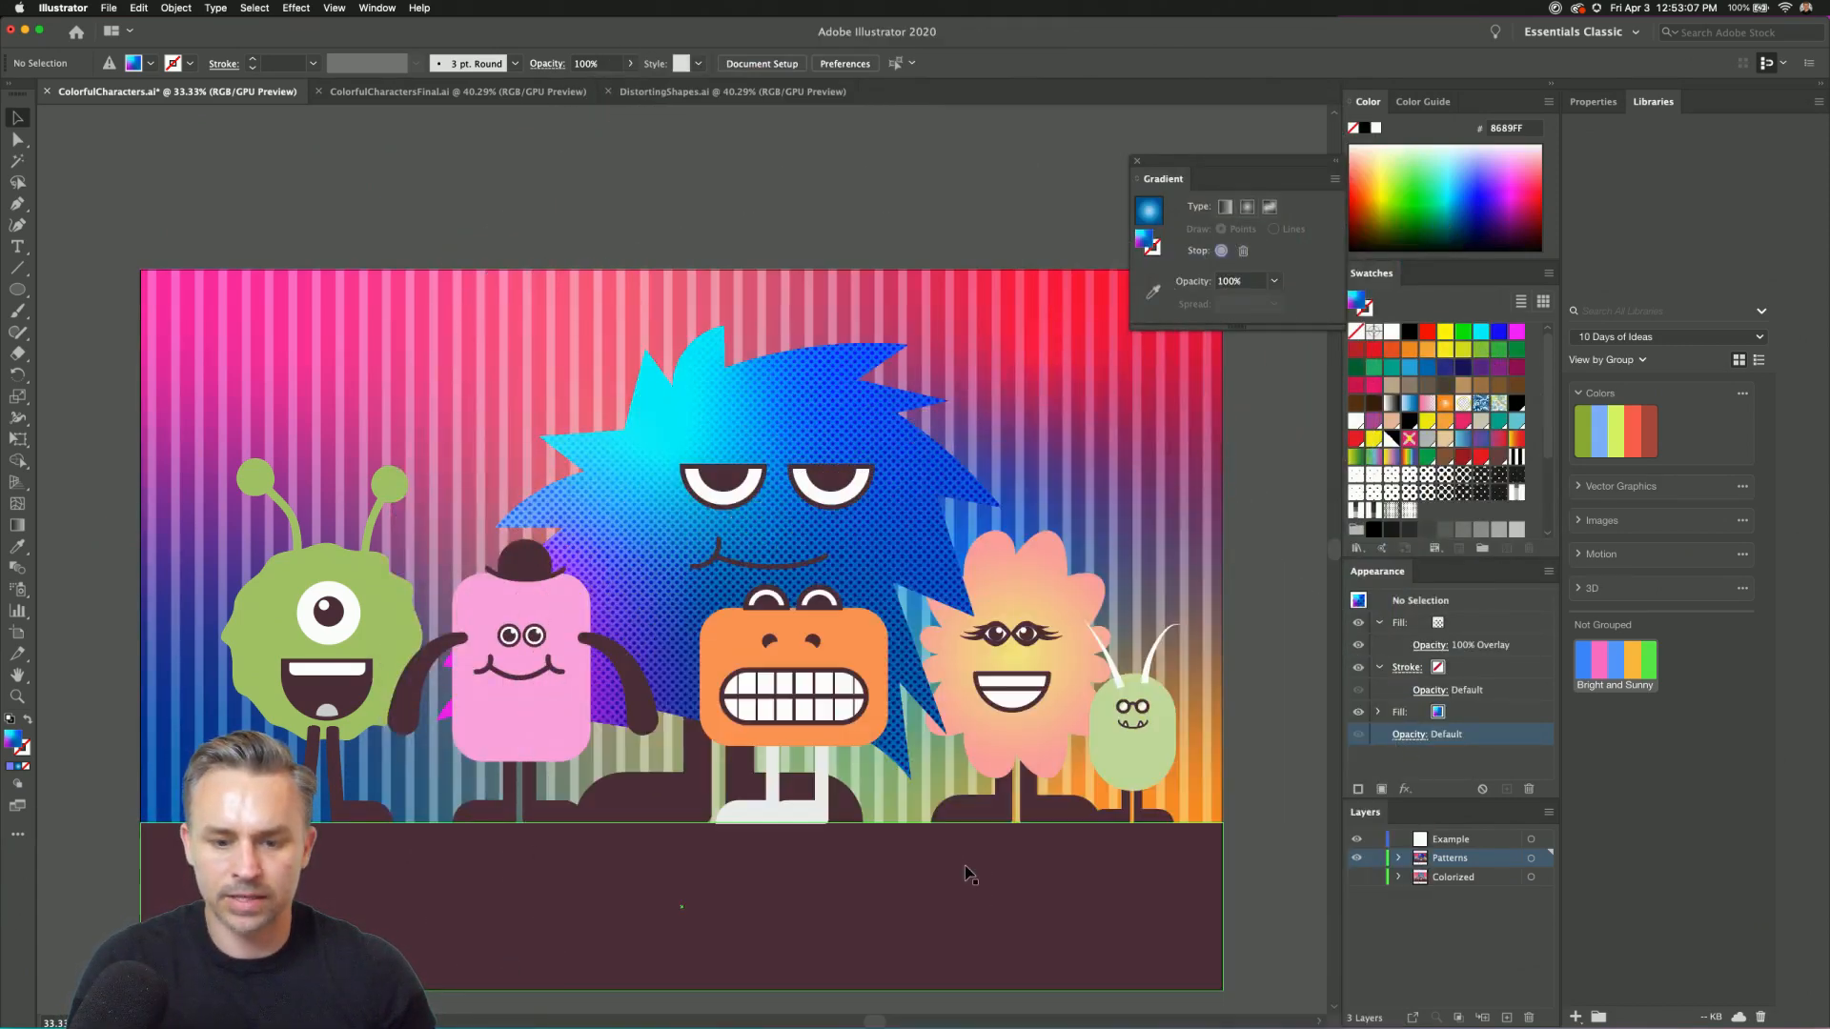
key(super+a)
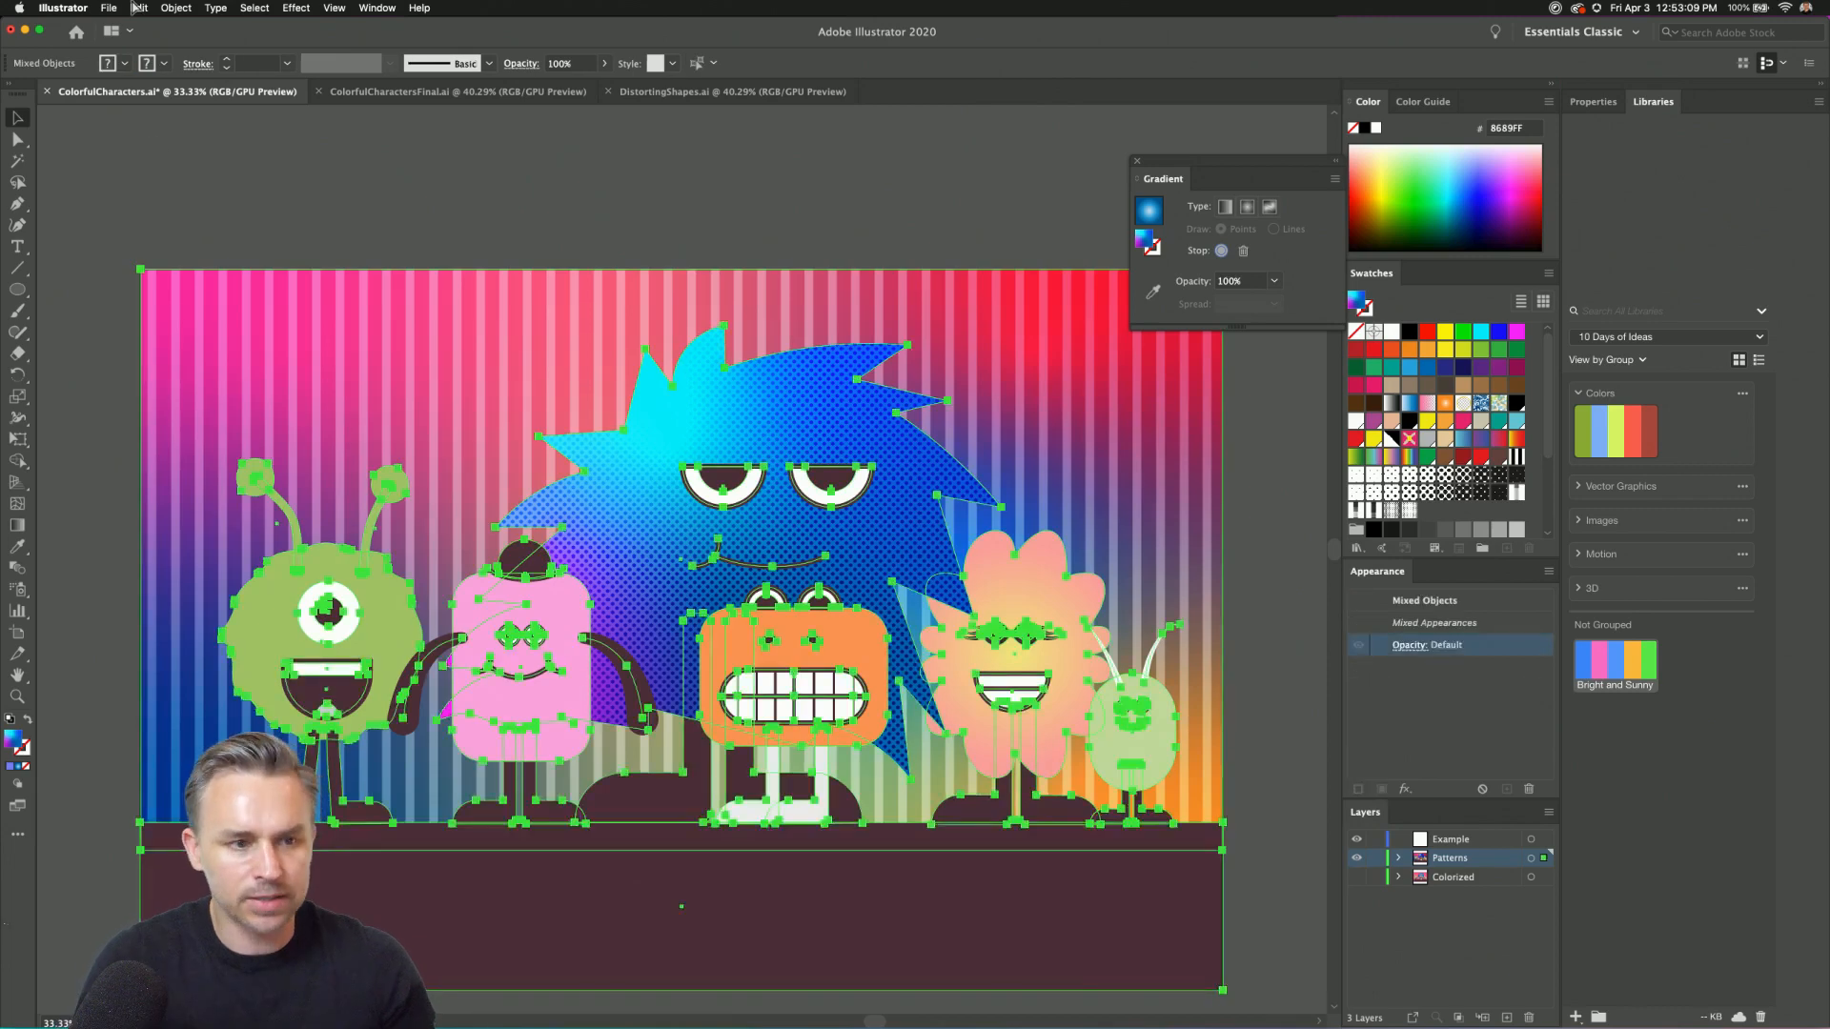
click(139, 8)
mouse_move(160, 243)
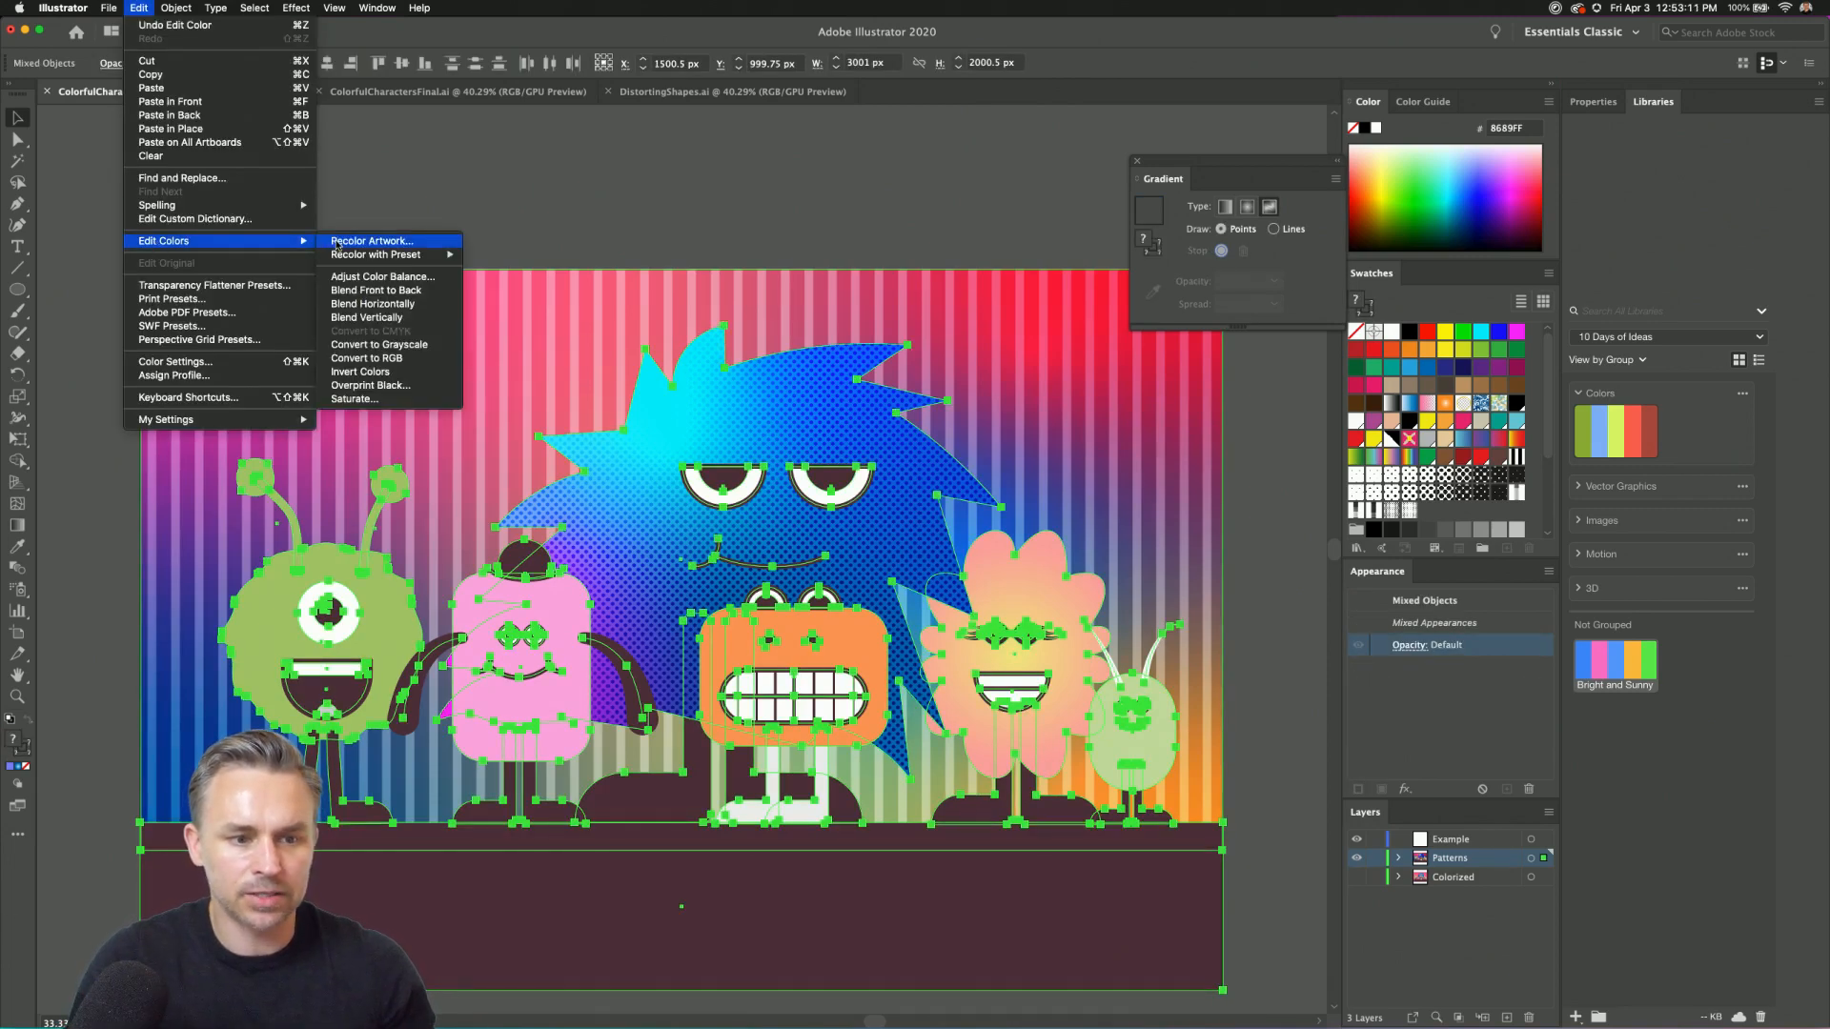
click(367, 242)
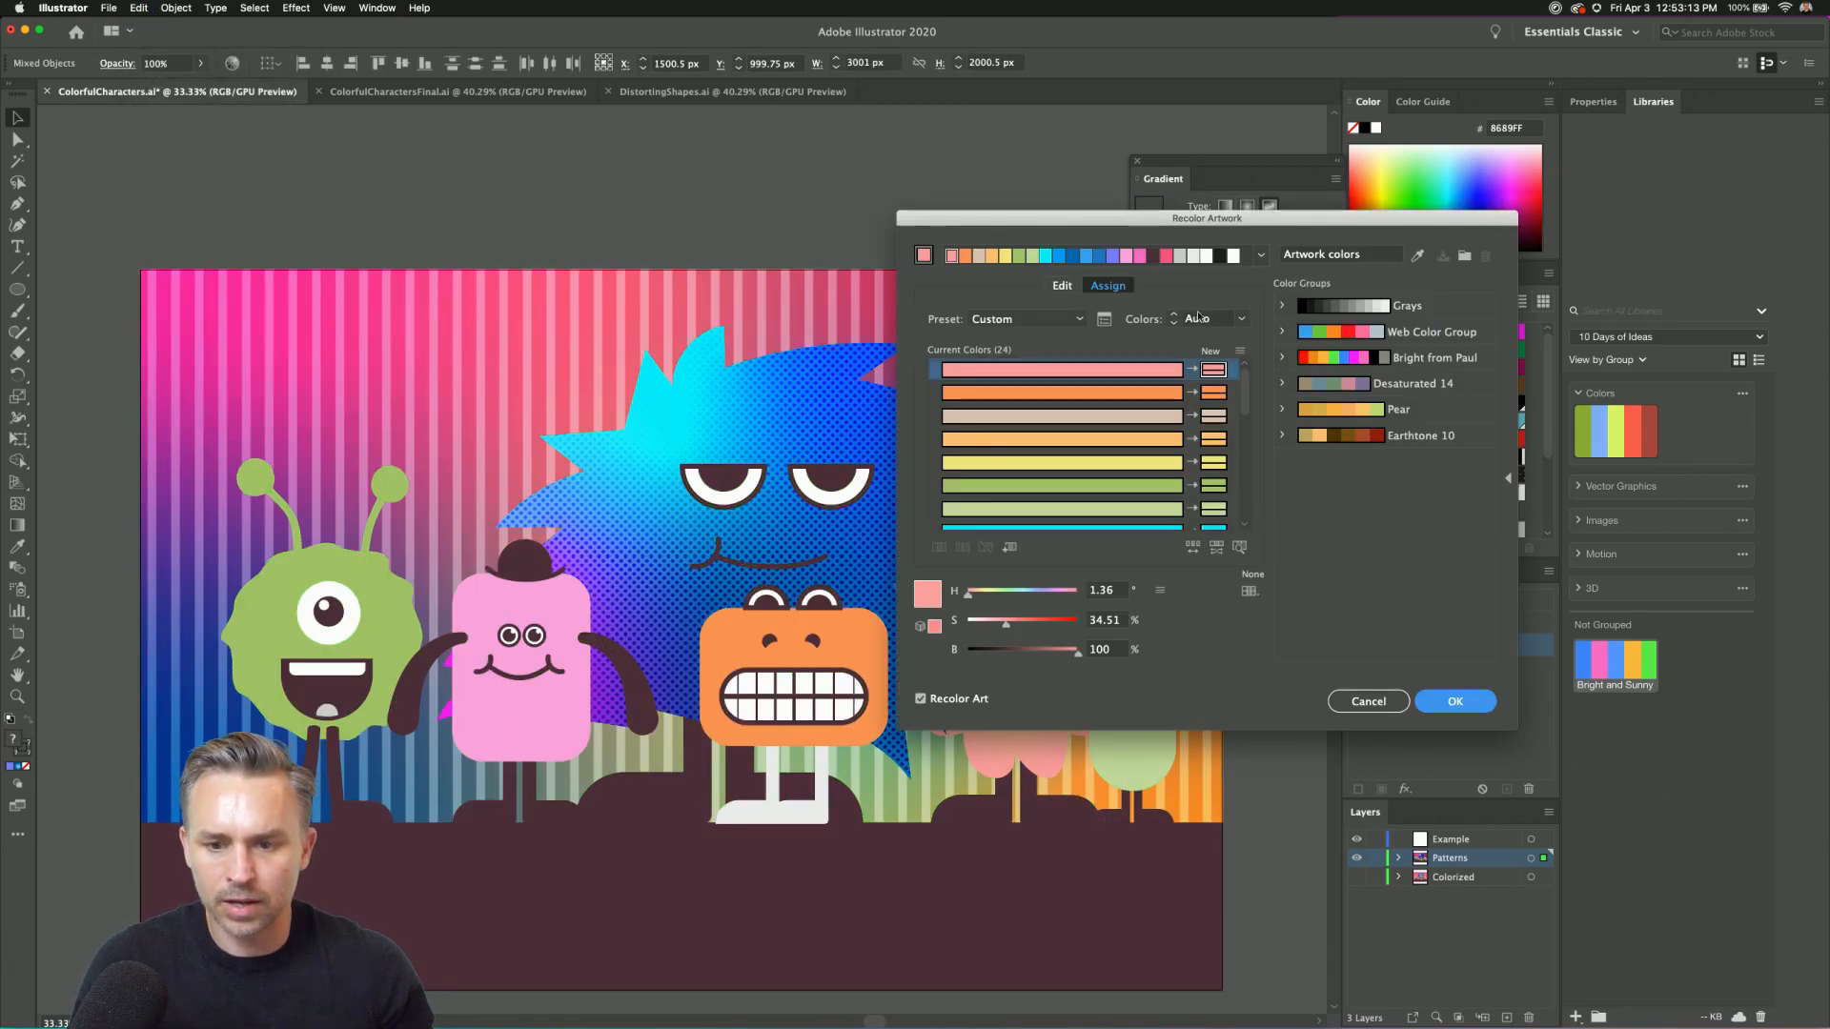
click(1064, 286)
Turn the artwork's dark brown black with hue 279.3°, saturation 43.25% and brightness 0%, apply the recoloring and deselect everything.
click(1128, 433)
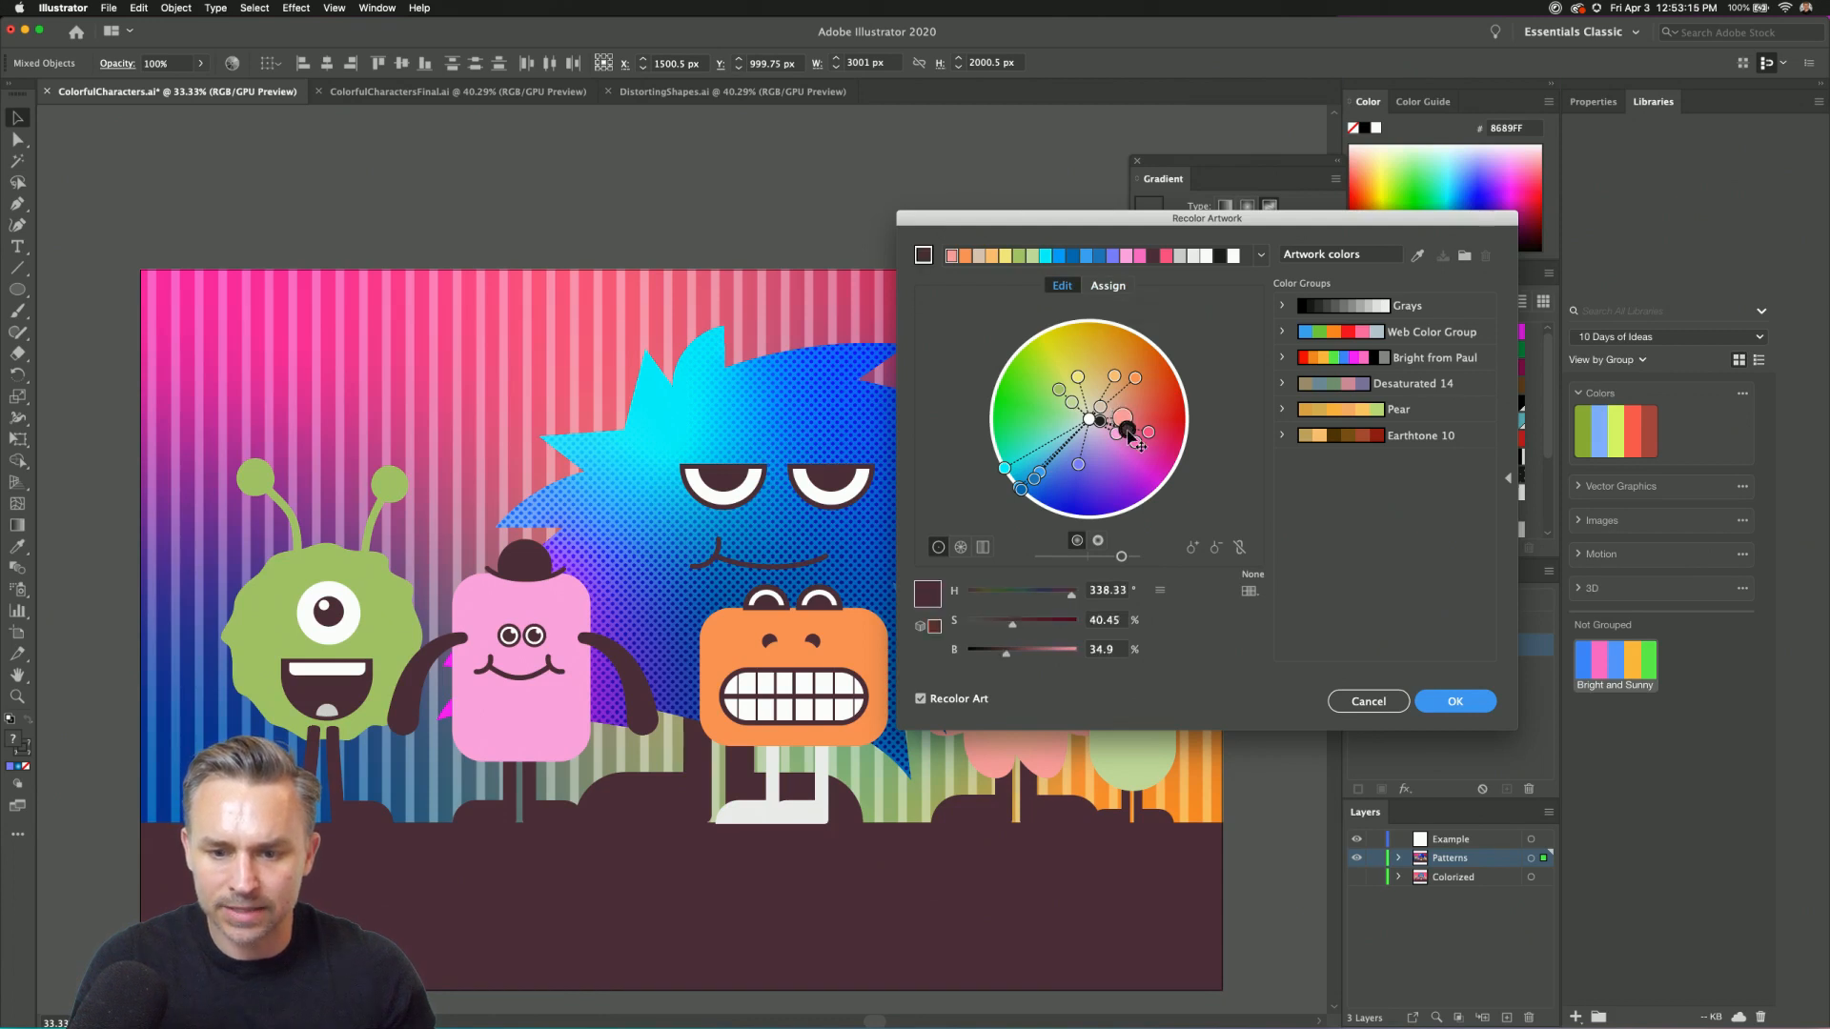
mouse_move(1130, 437)
mouse_down()
mouse_move(1126, 470)
mouse_move(1113, 457)
mouse_up()
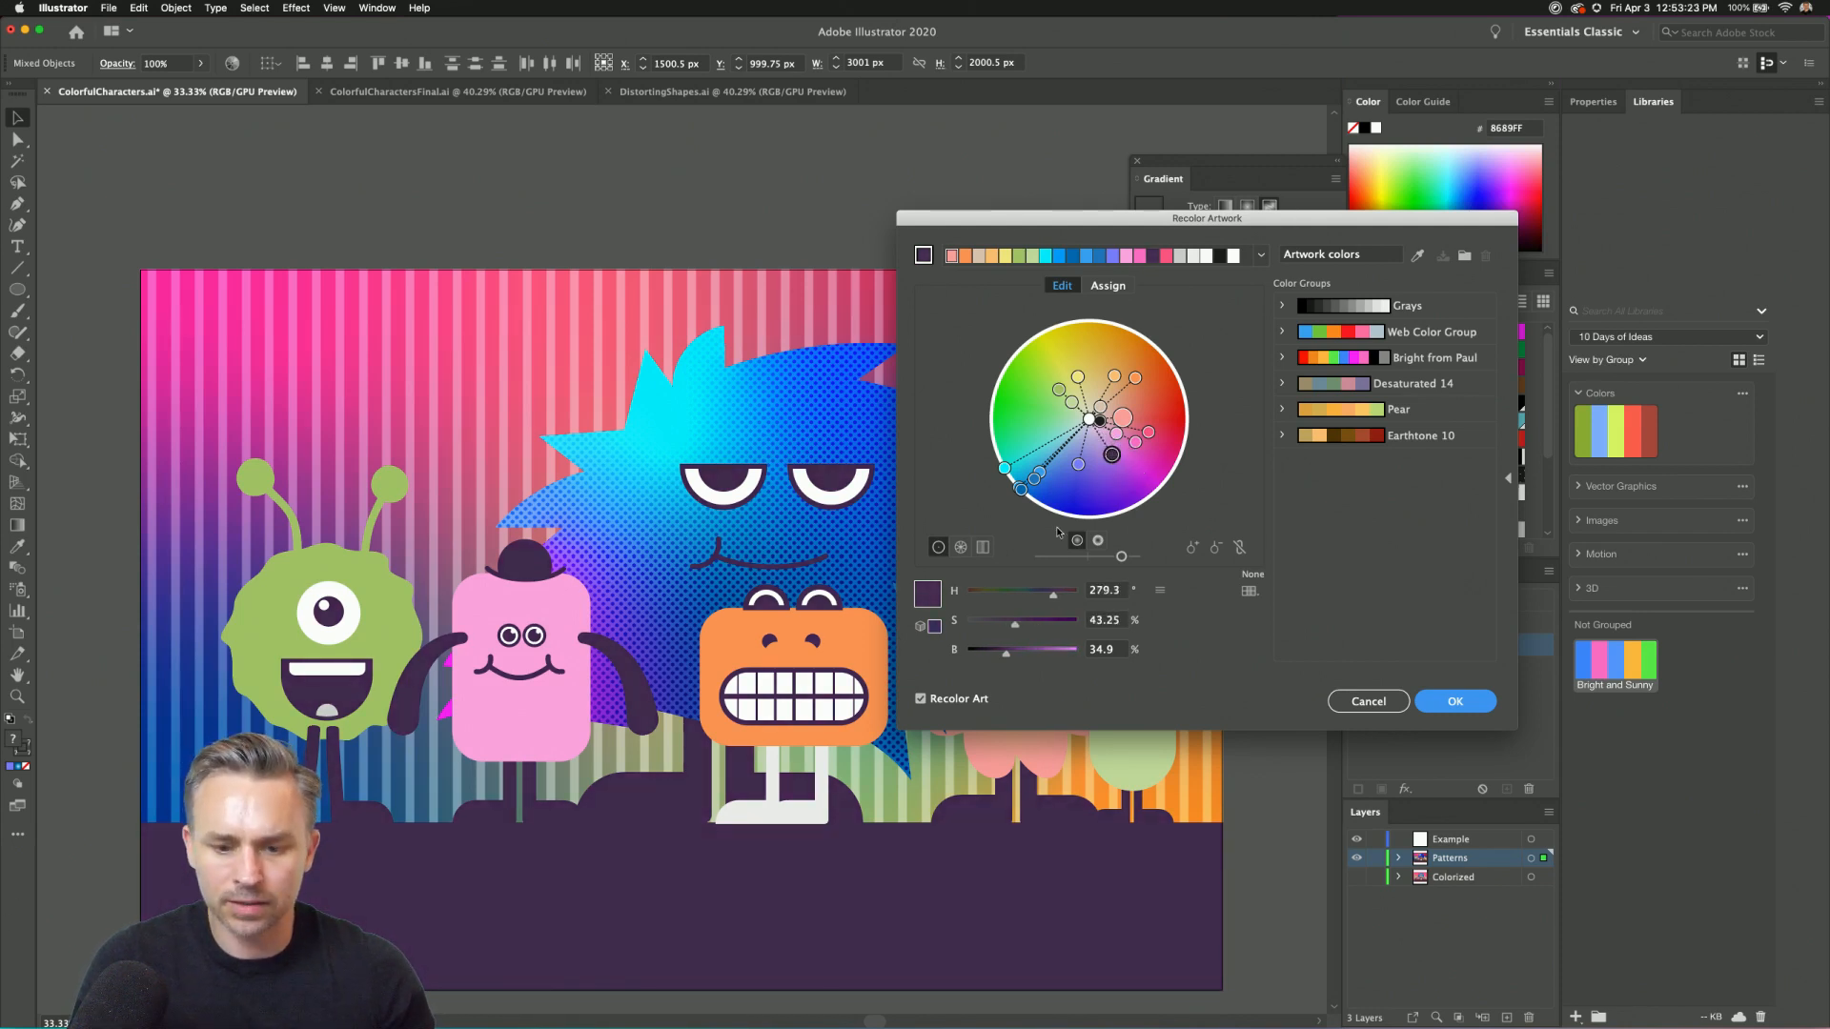
drag(1004, 655, 965, 656)
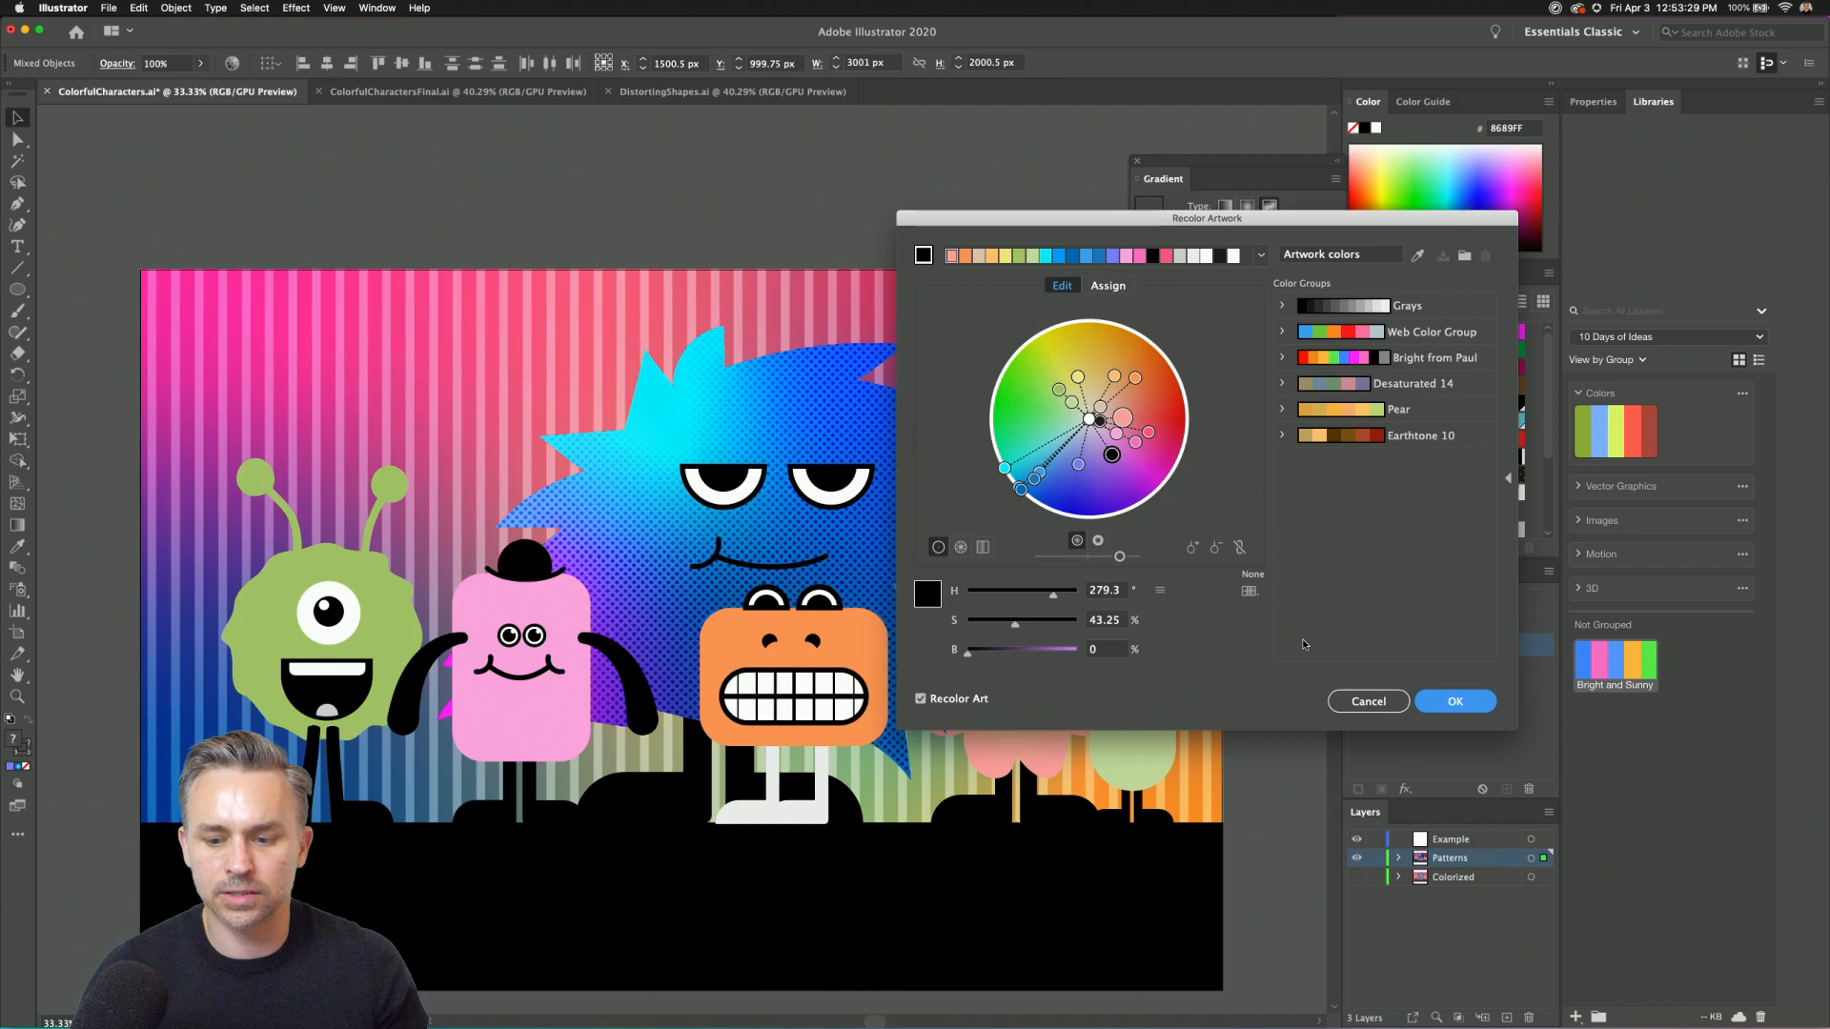
click(1456, 701)
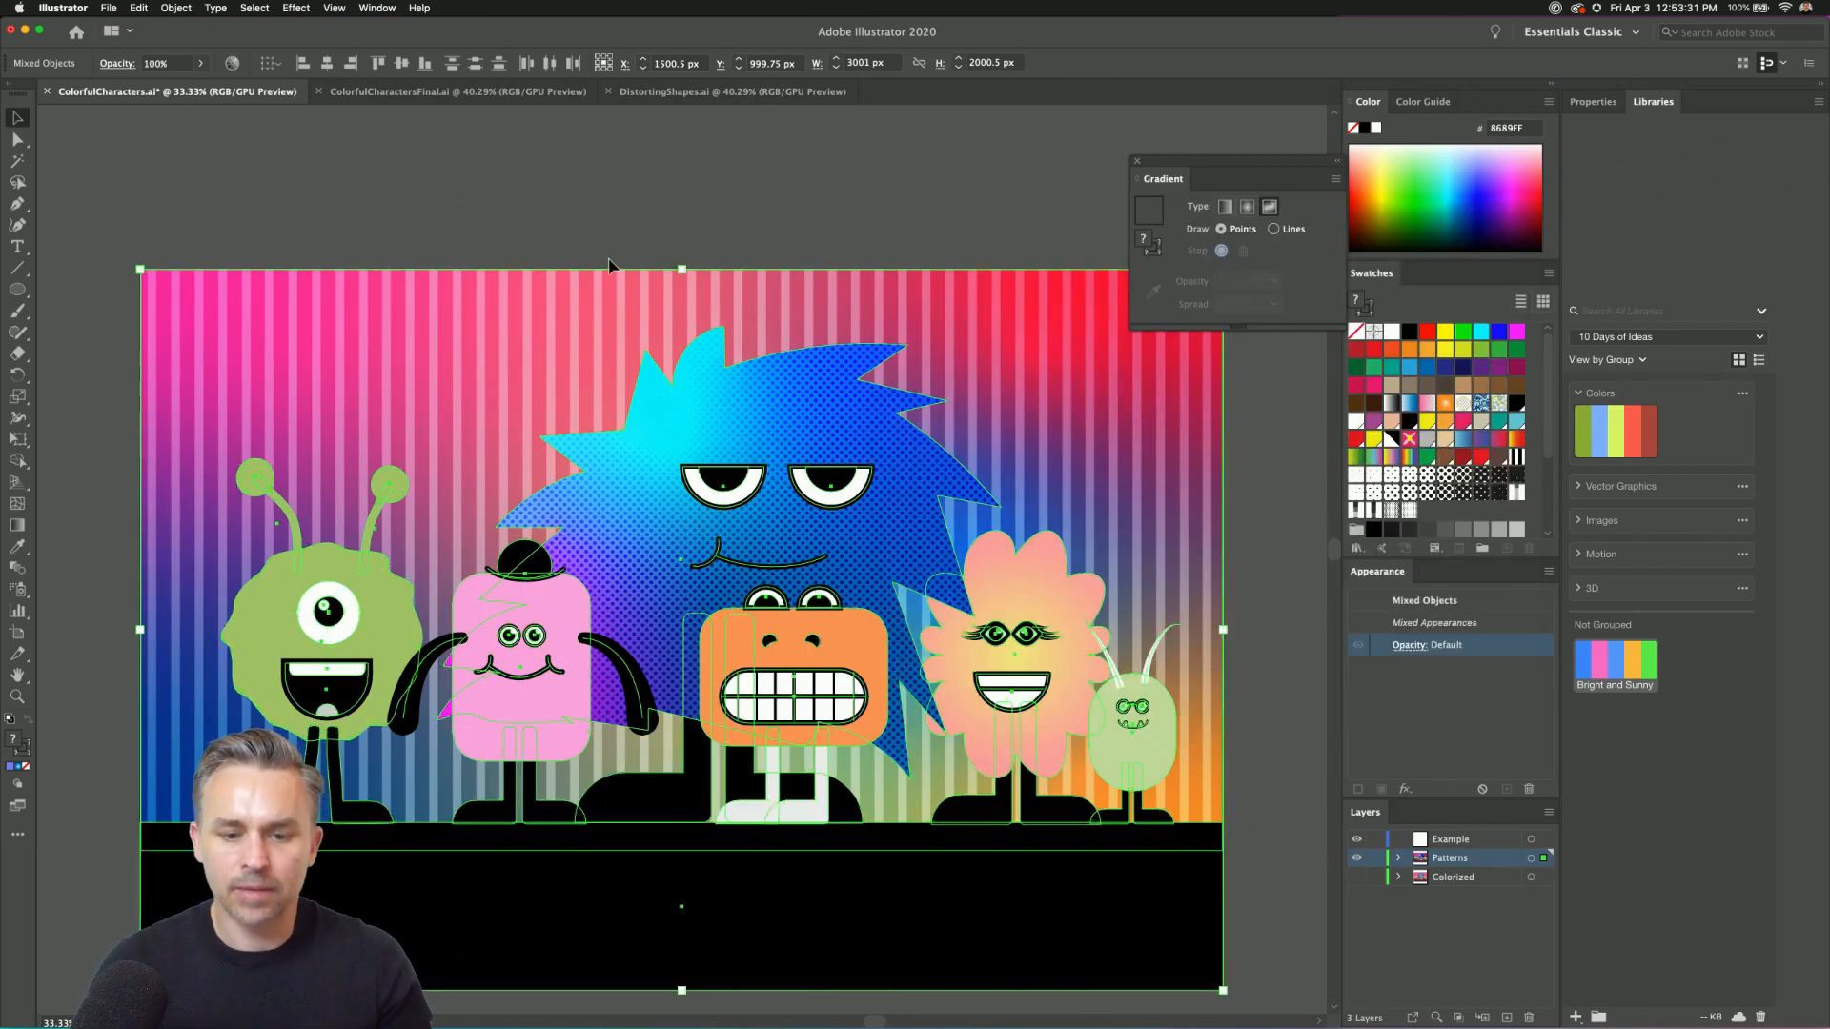
click(654, 225)
Add a second fill on top of the flower-shaped character's gradient and set it to a small dot pattern.
double_click(692, 387)
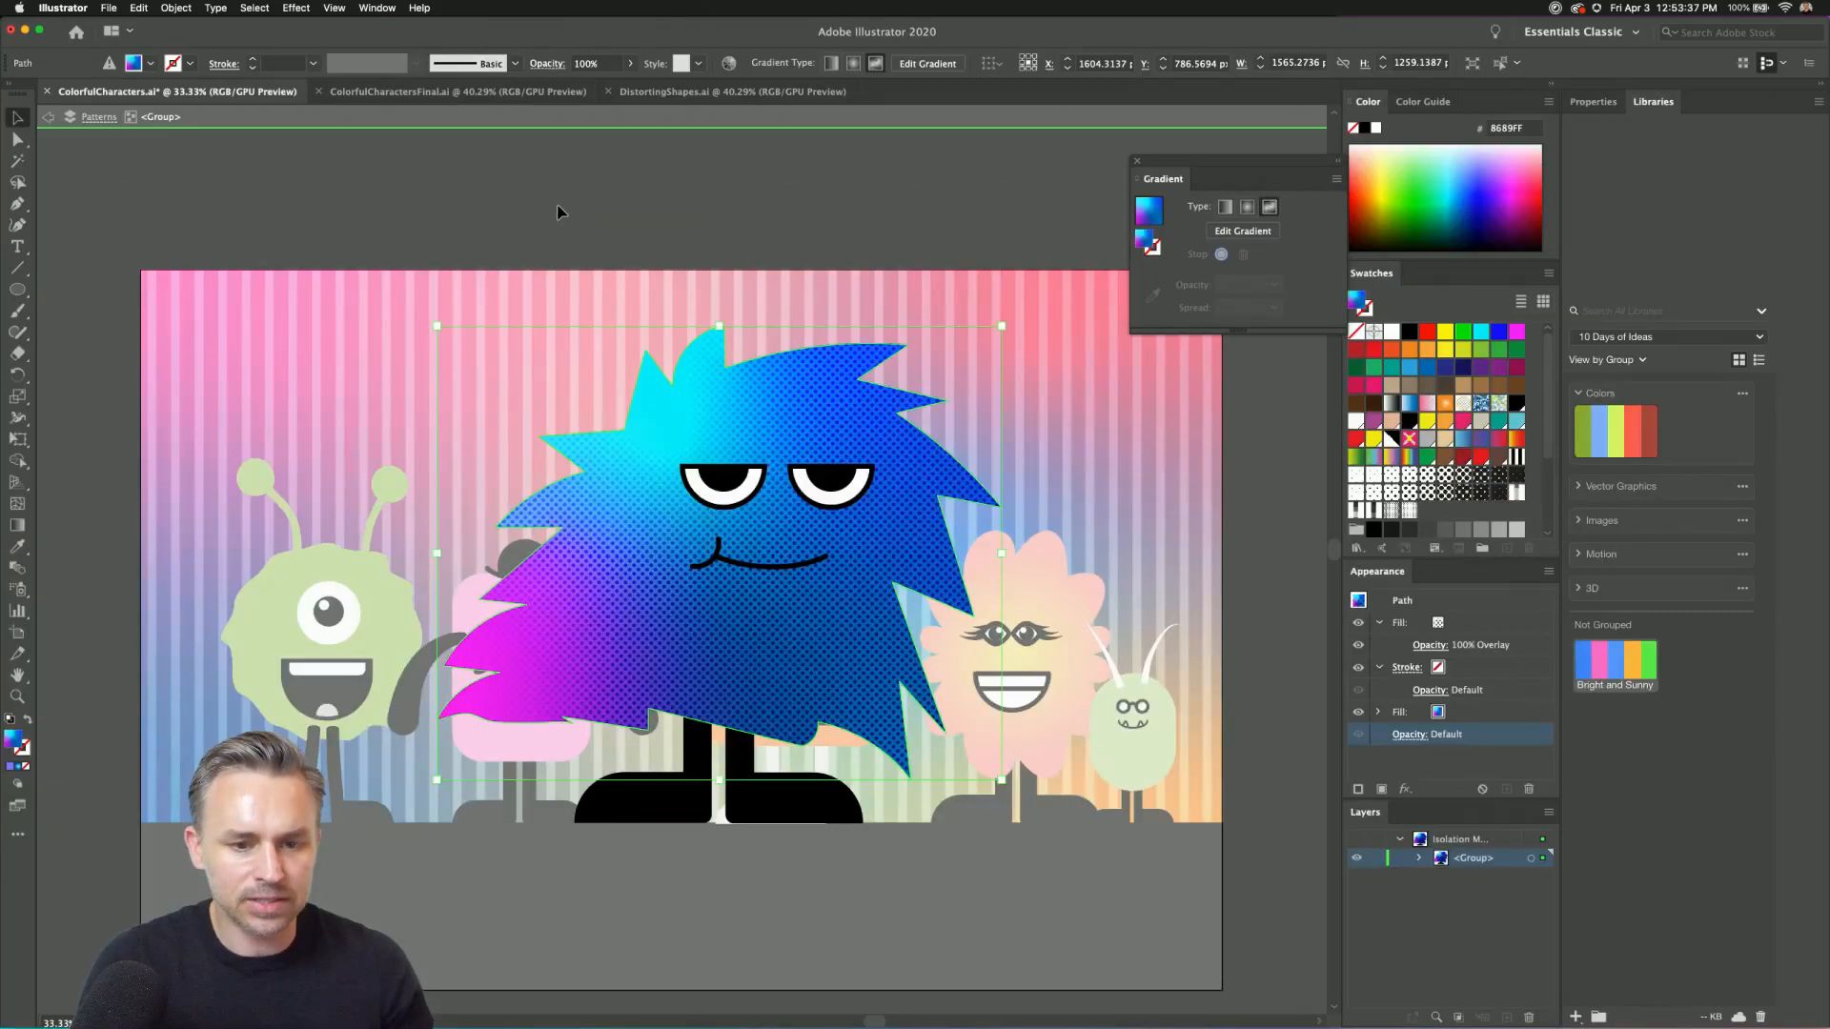
double_click(558, 212)
click(1005, 610)
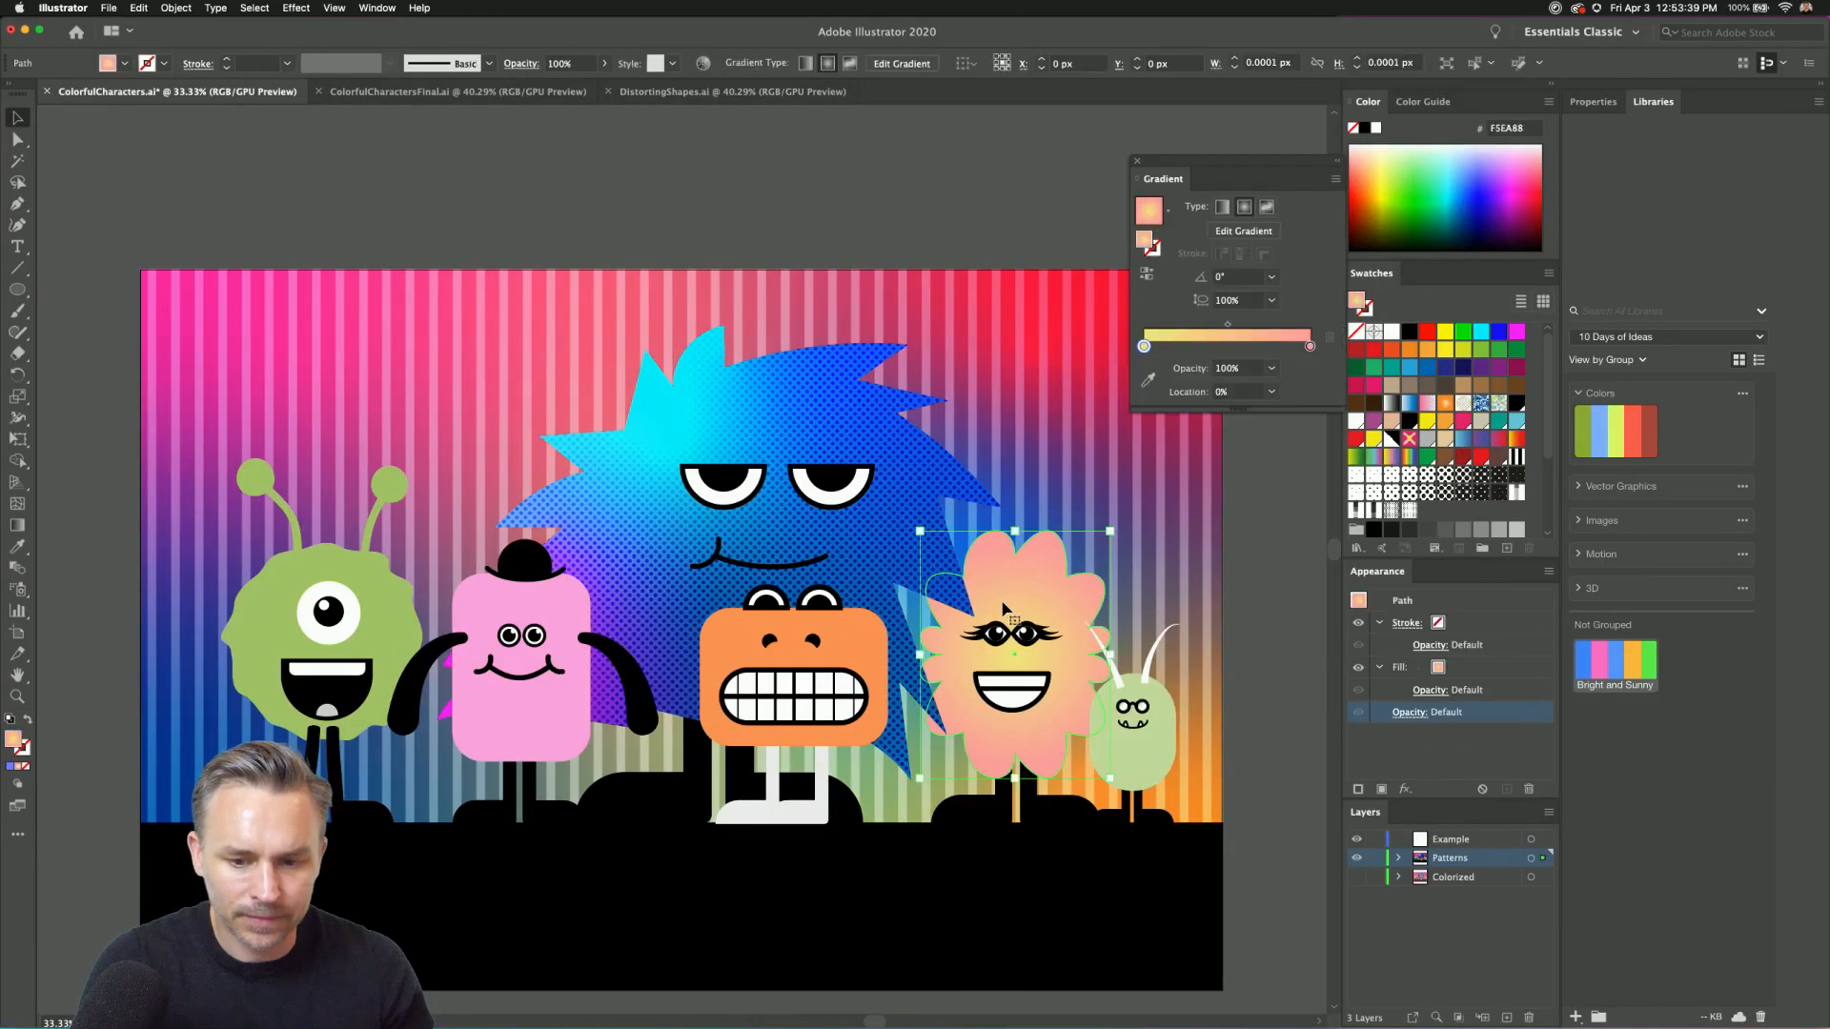
click(1381, 789)
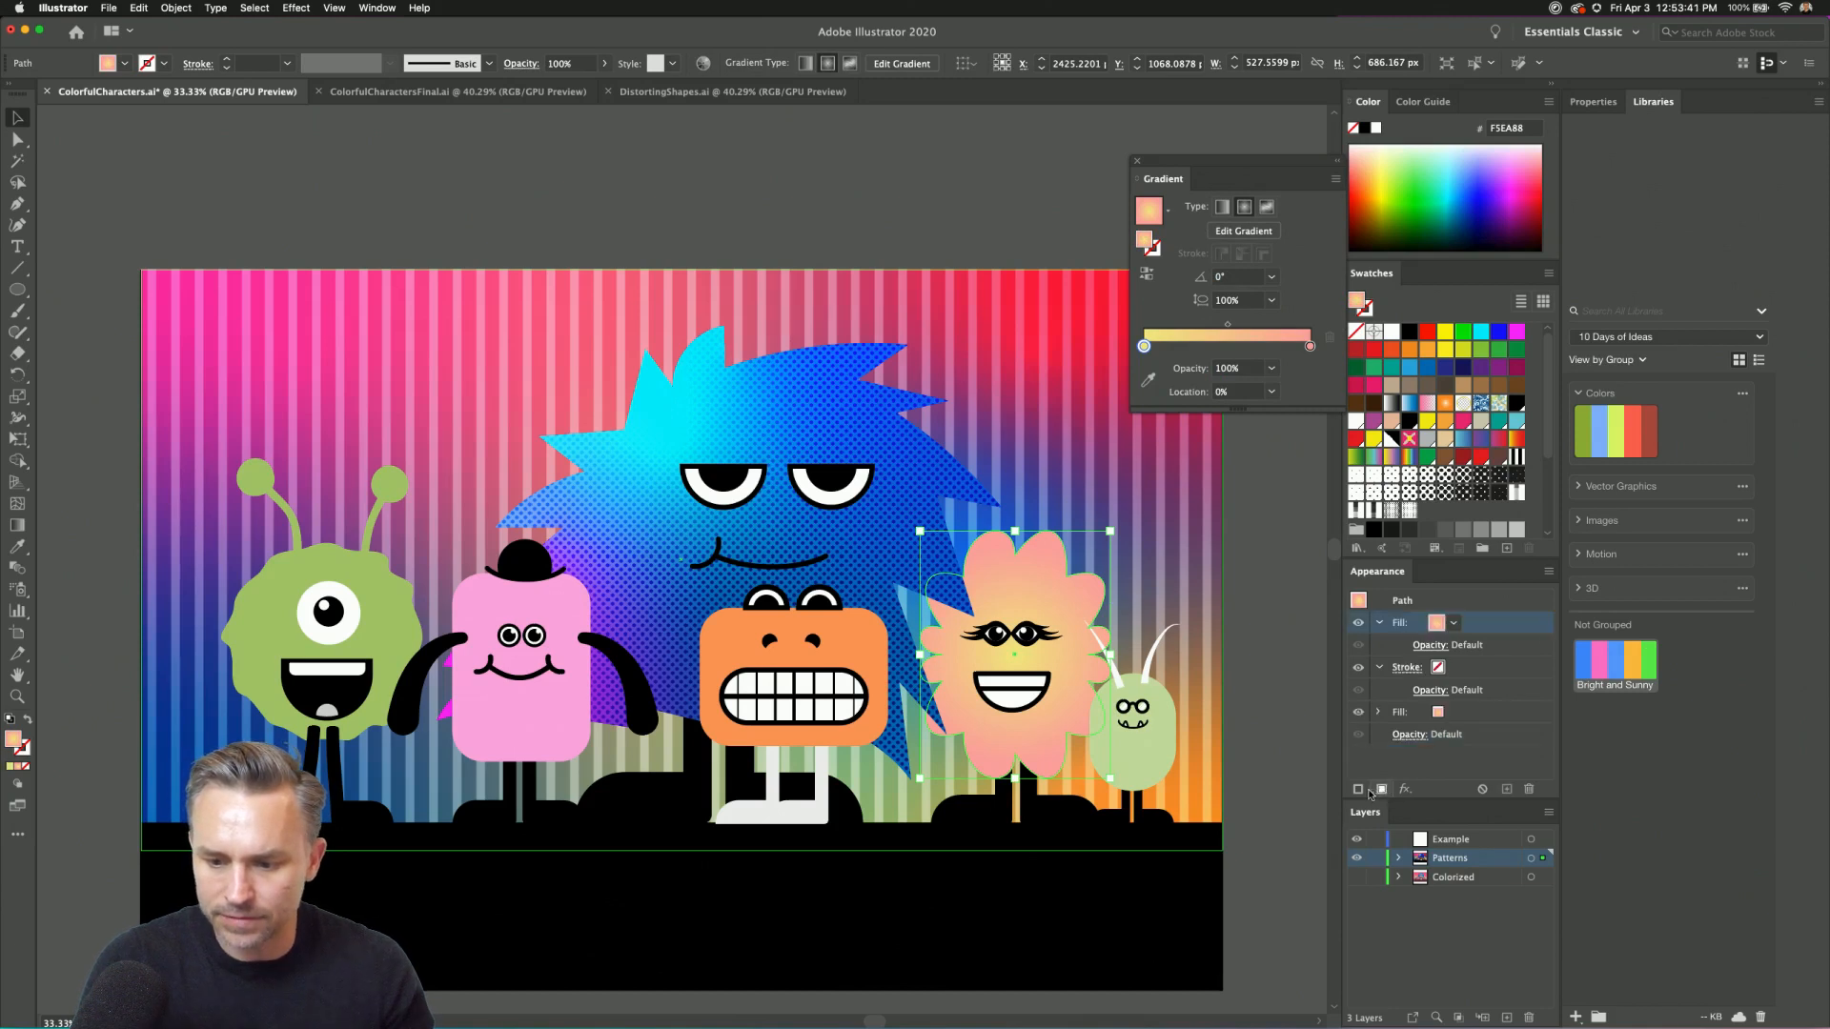
click(1438, 622)
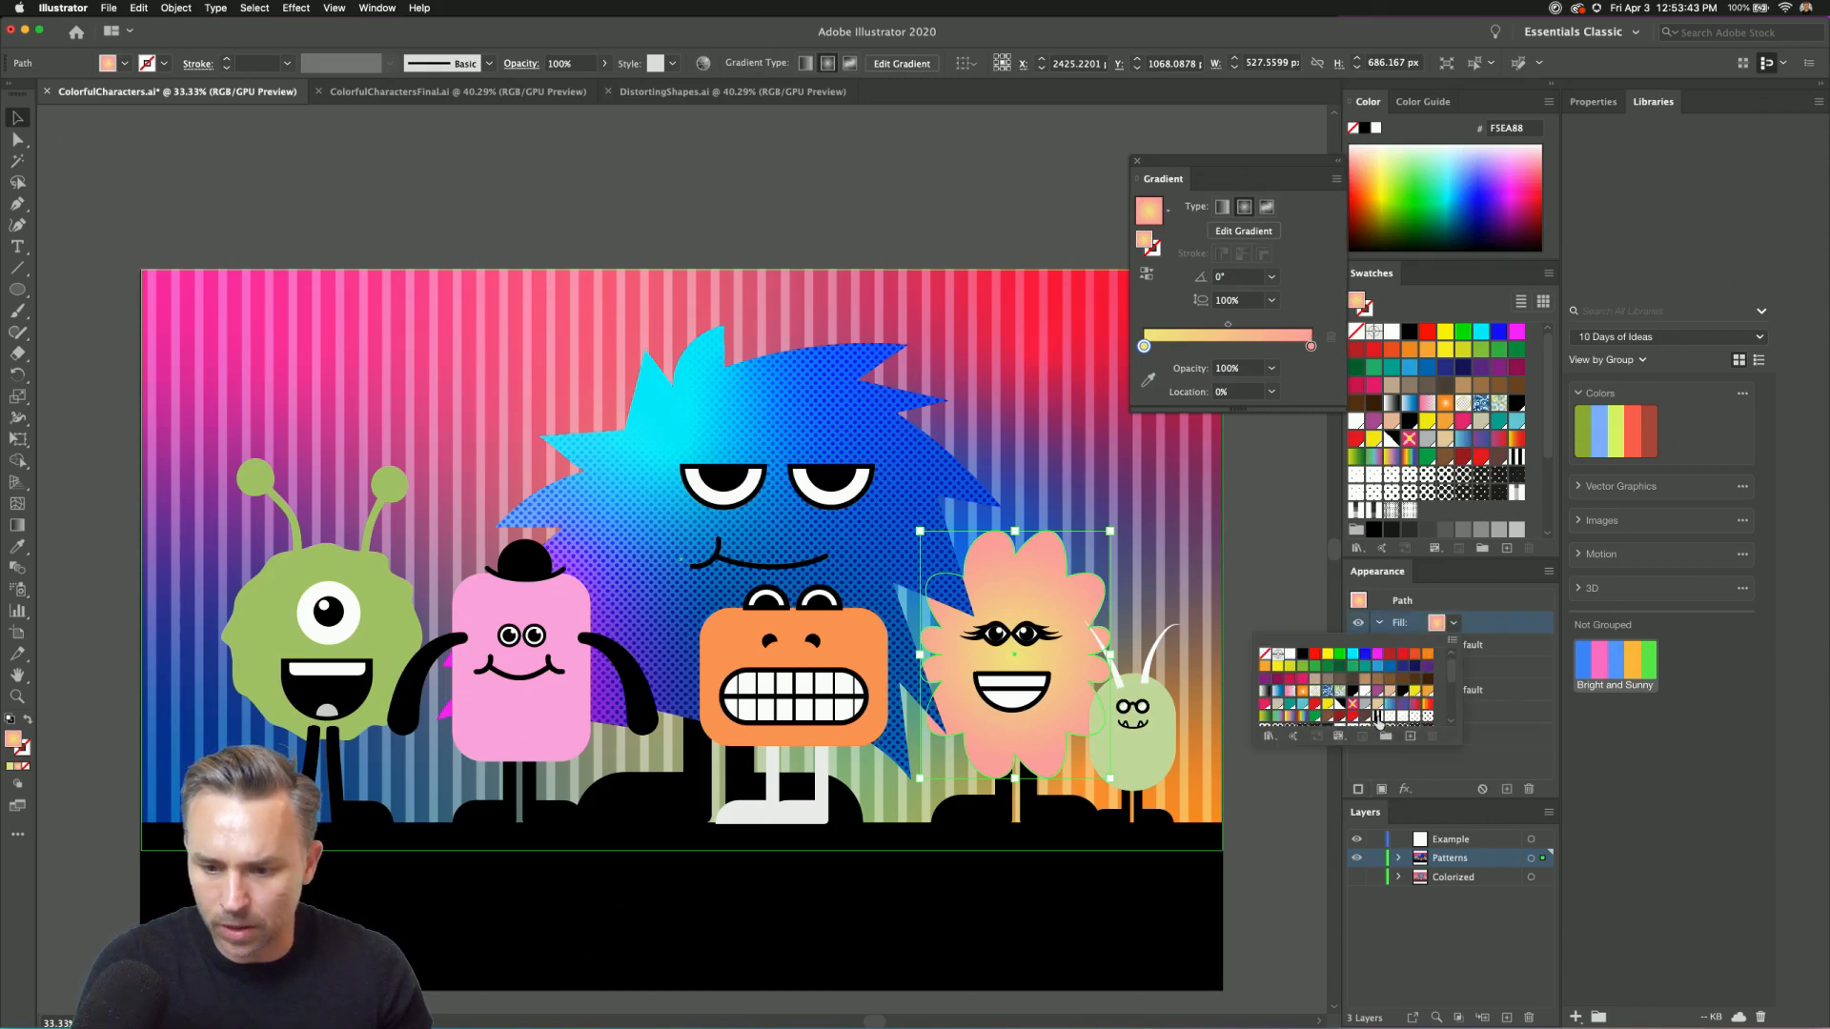
click(1385, 729)
click(1389, 717)
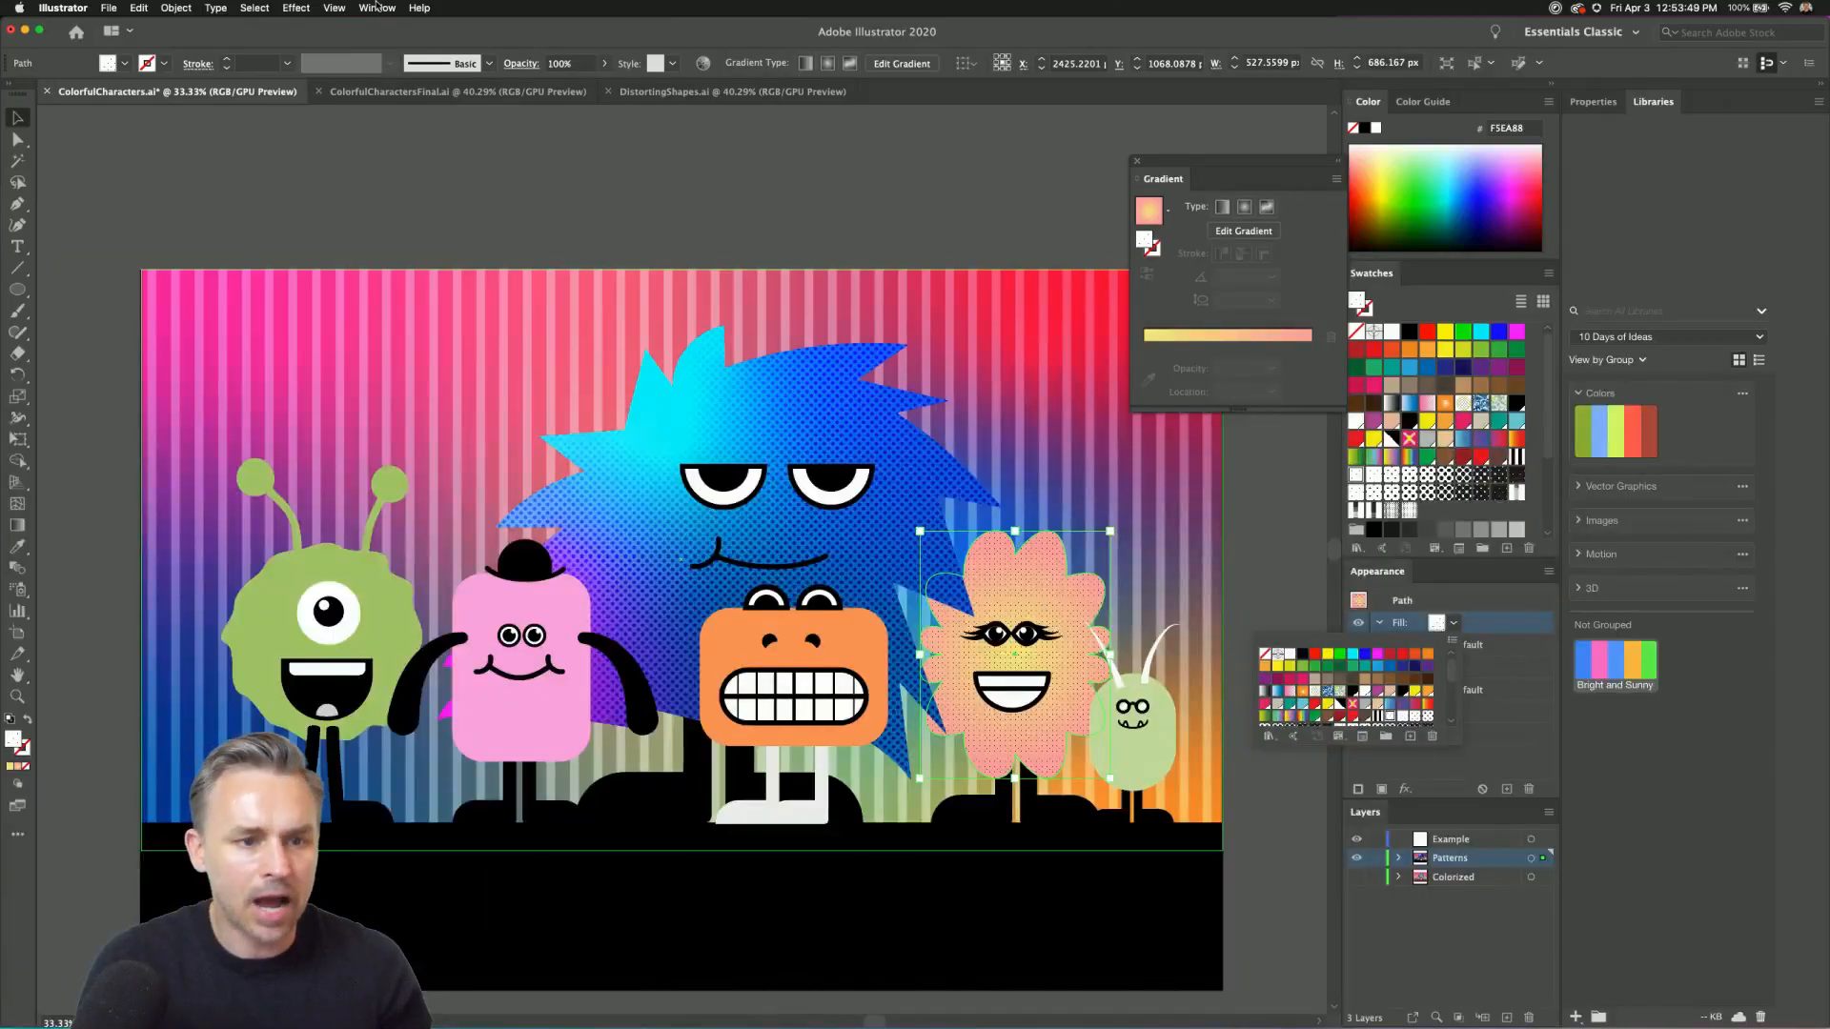
Open the Graphic Styles panel and save the flower-shaped character's appearance as a new graphic style.
click(377, 7)
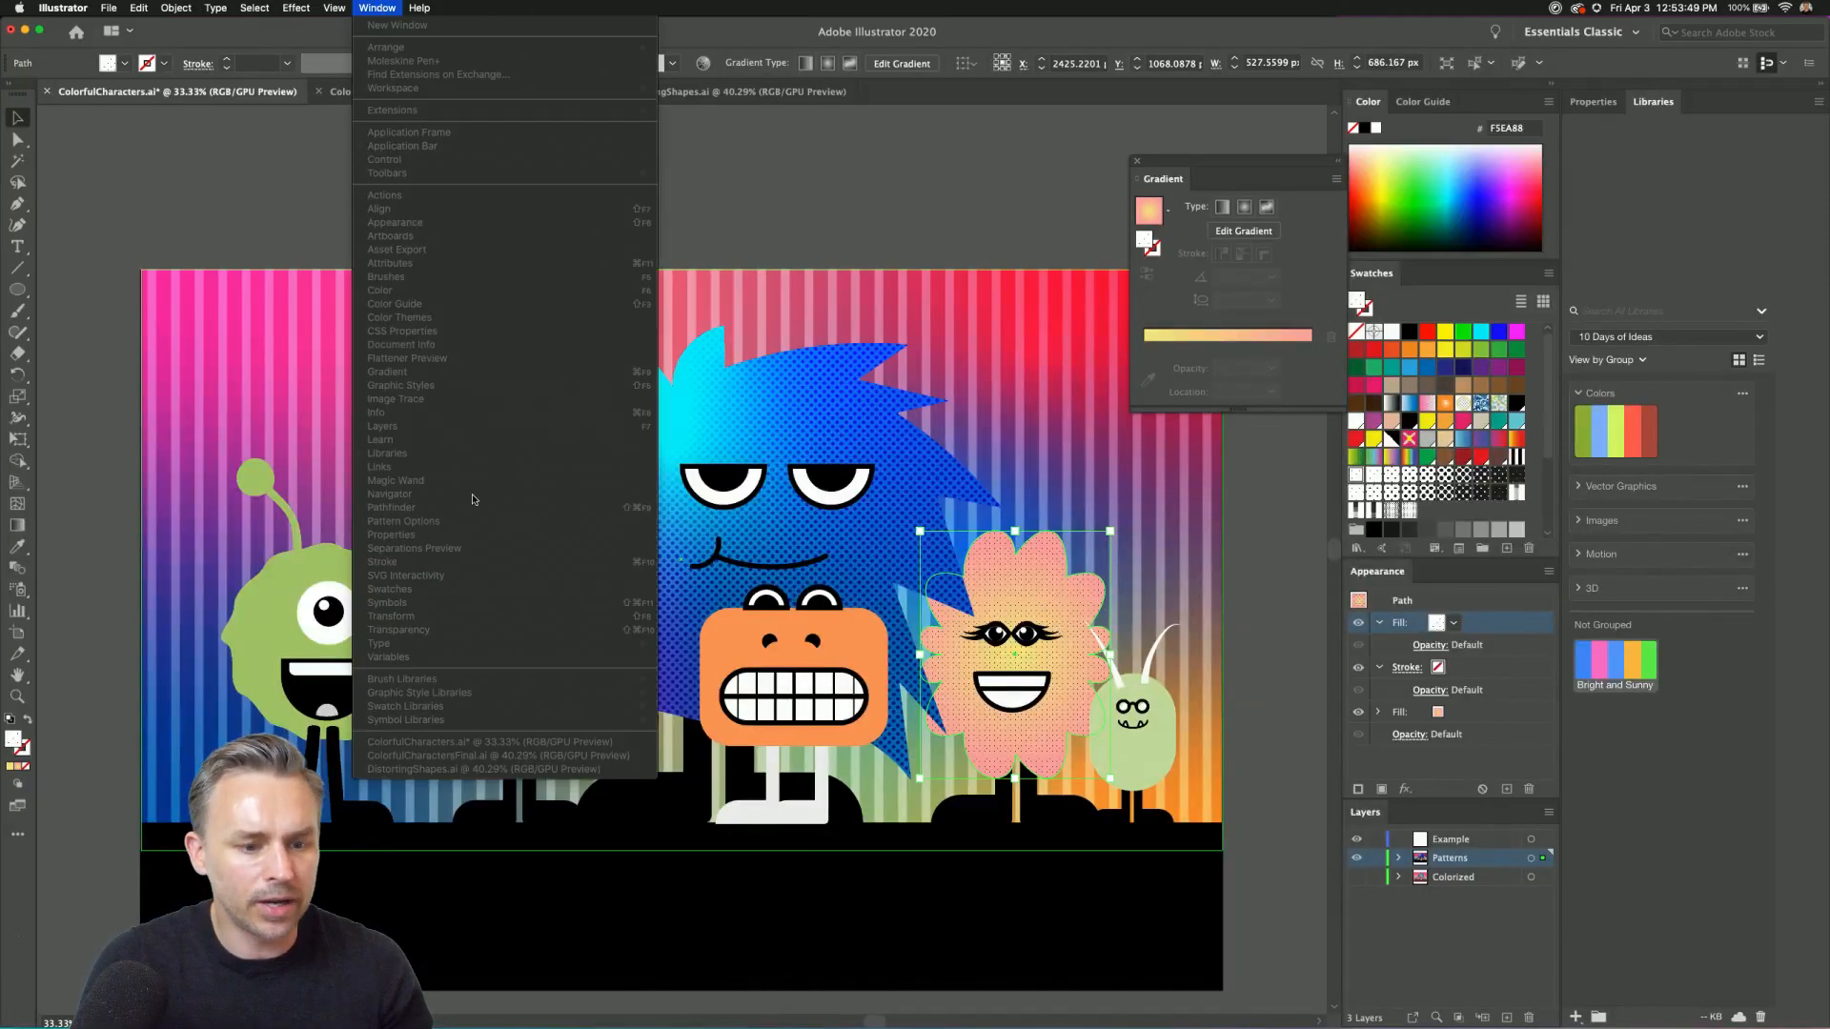
click(926, 226)
click(924, 225)
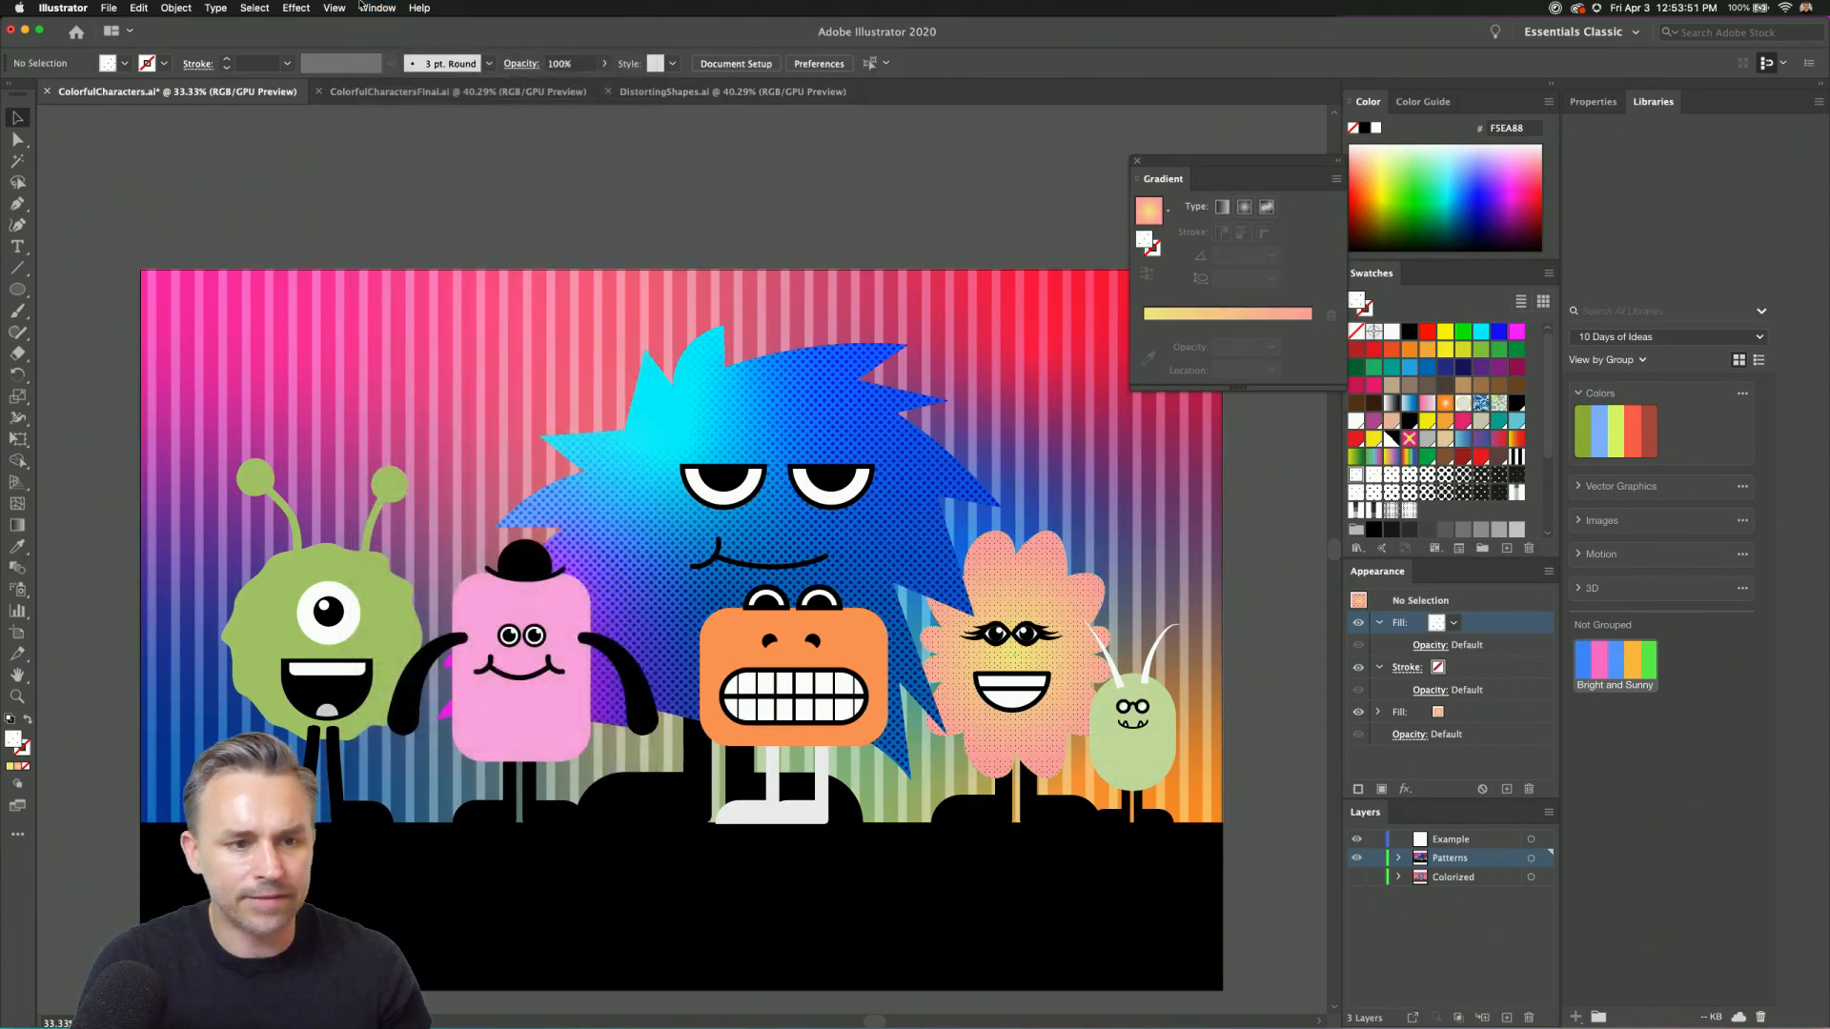
click(376, 8)
click(400, 385)
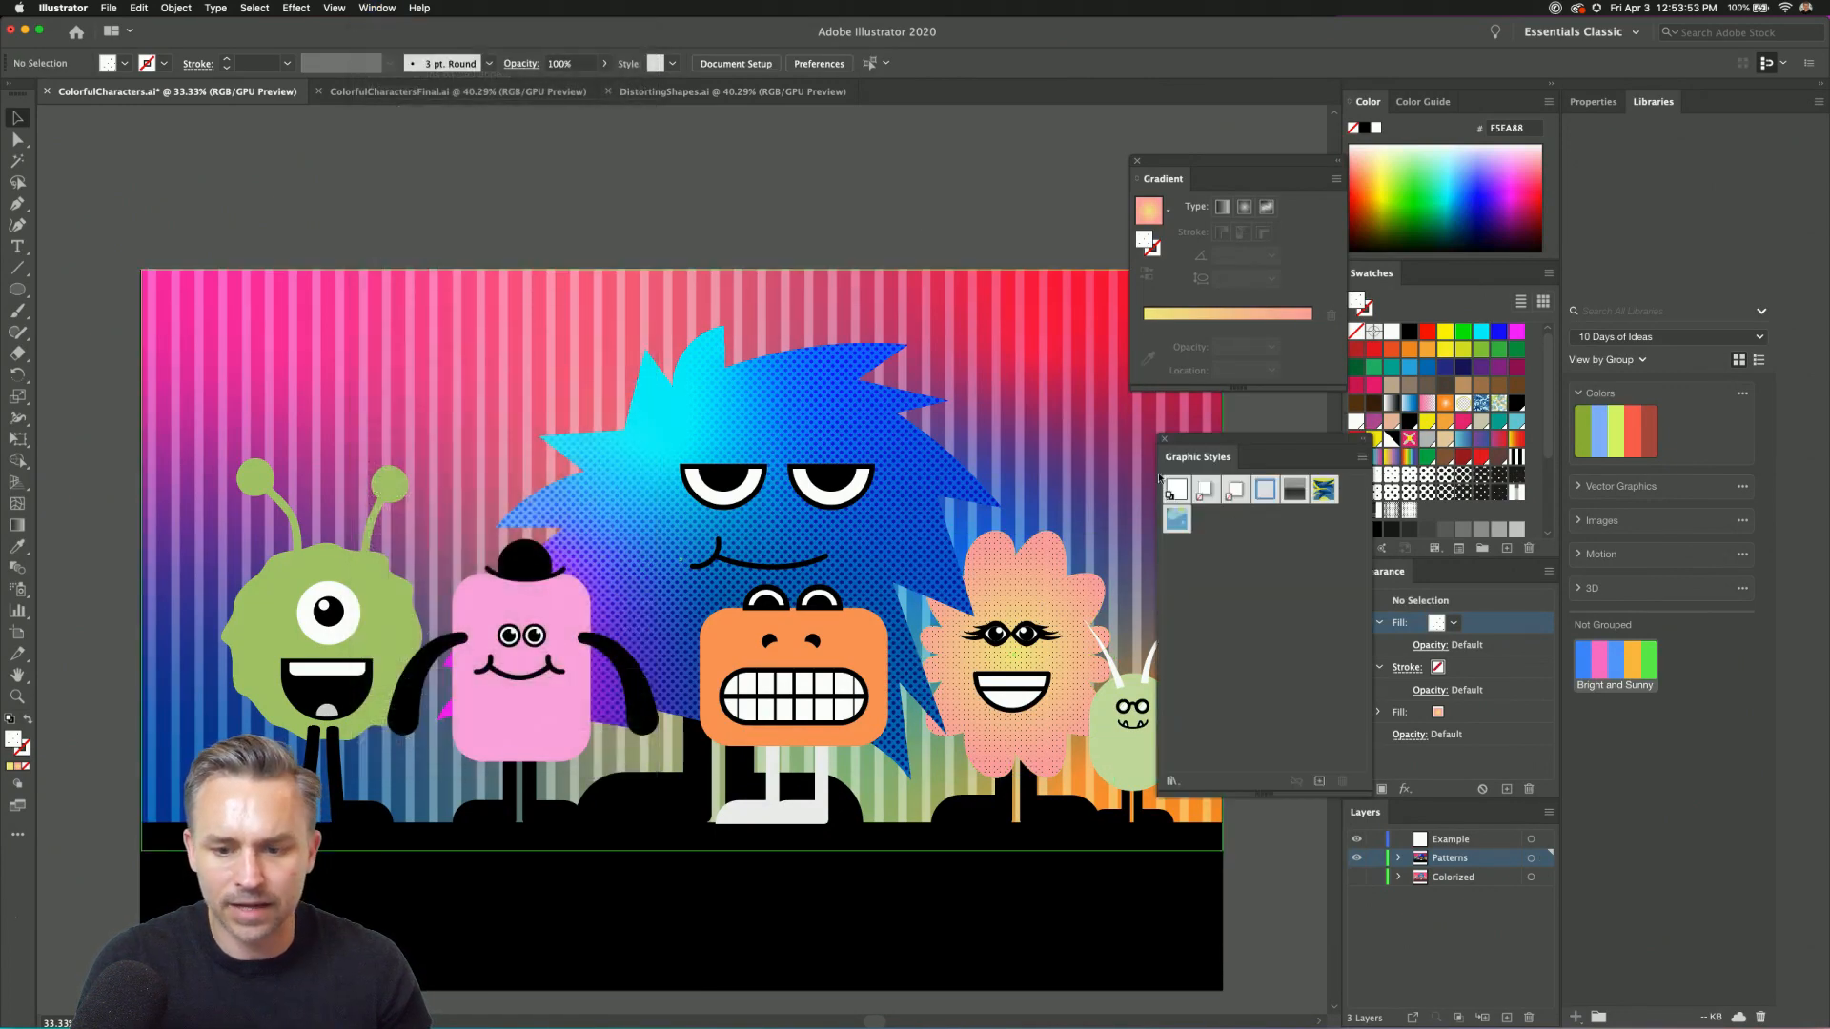
drag(1241, 453, 1230, 548)
click(1058, 603)
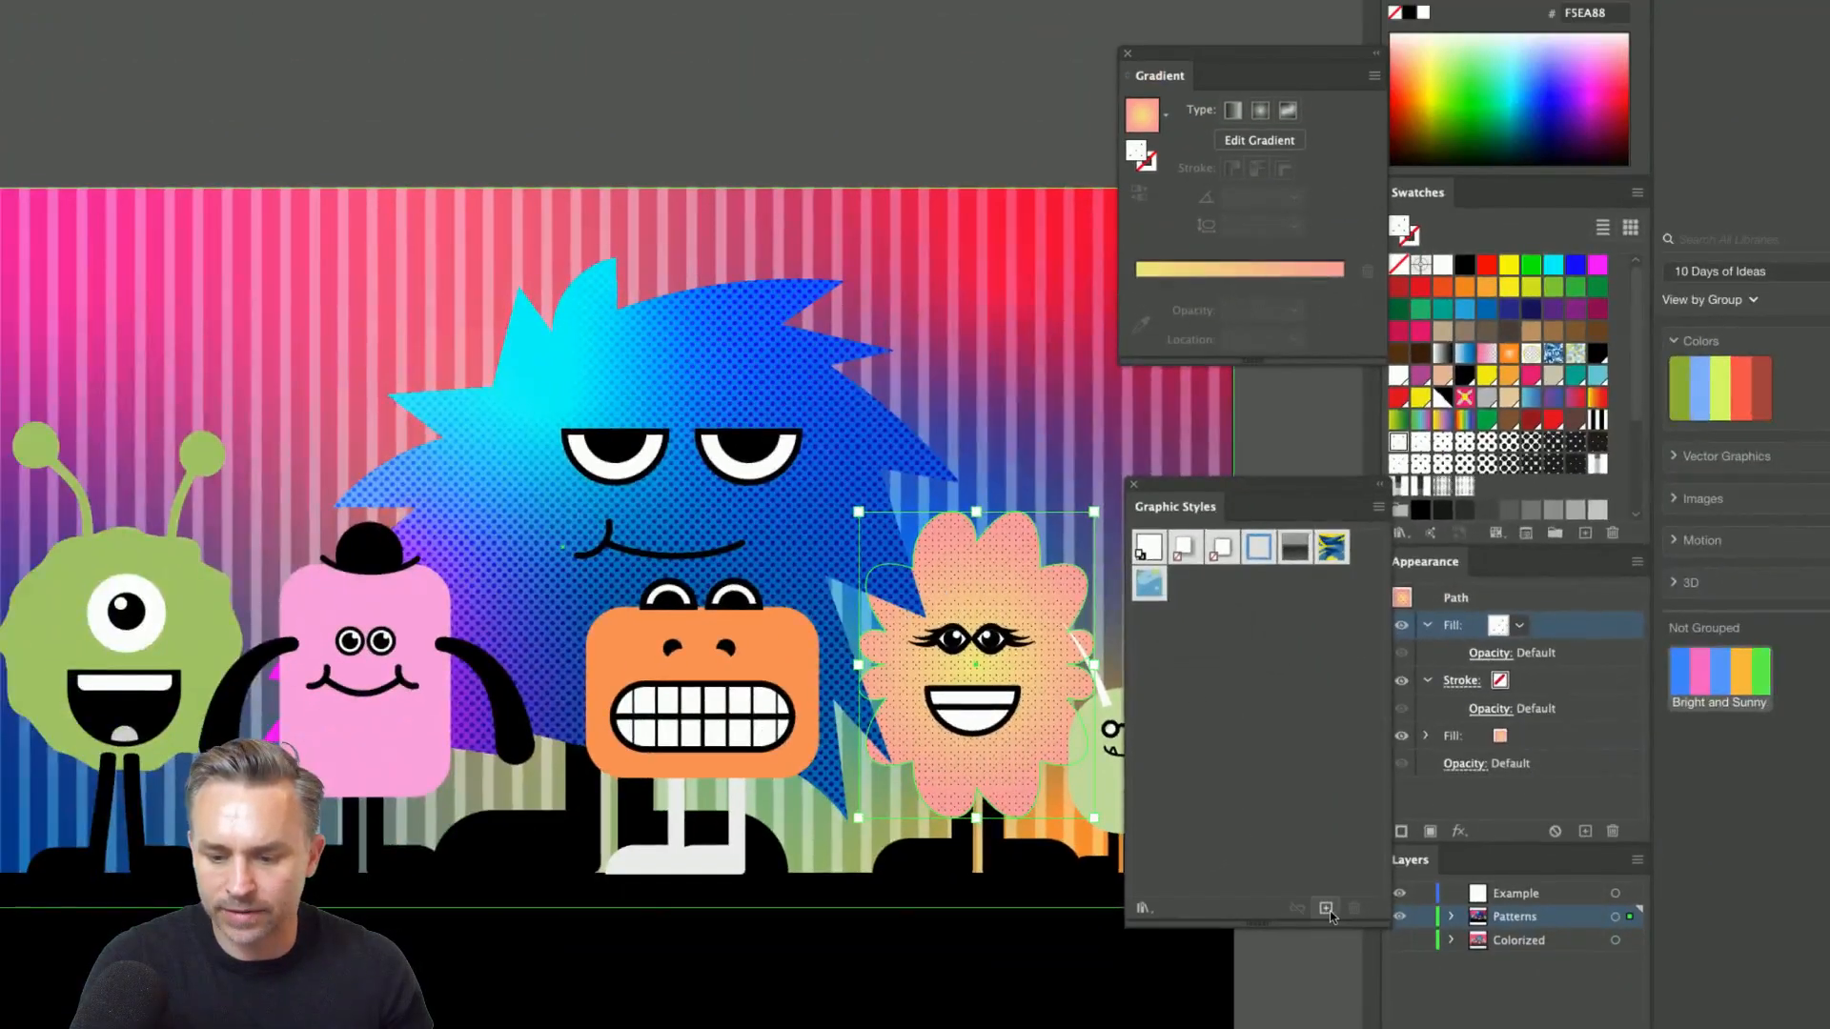
click(1325, 909)
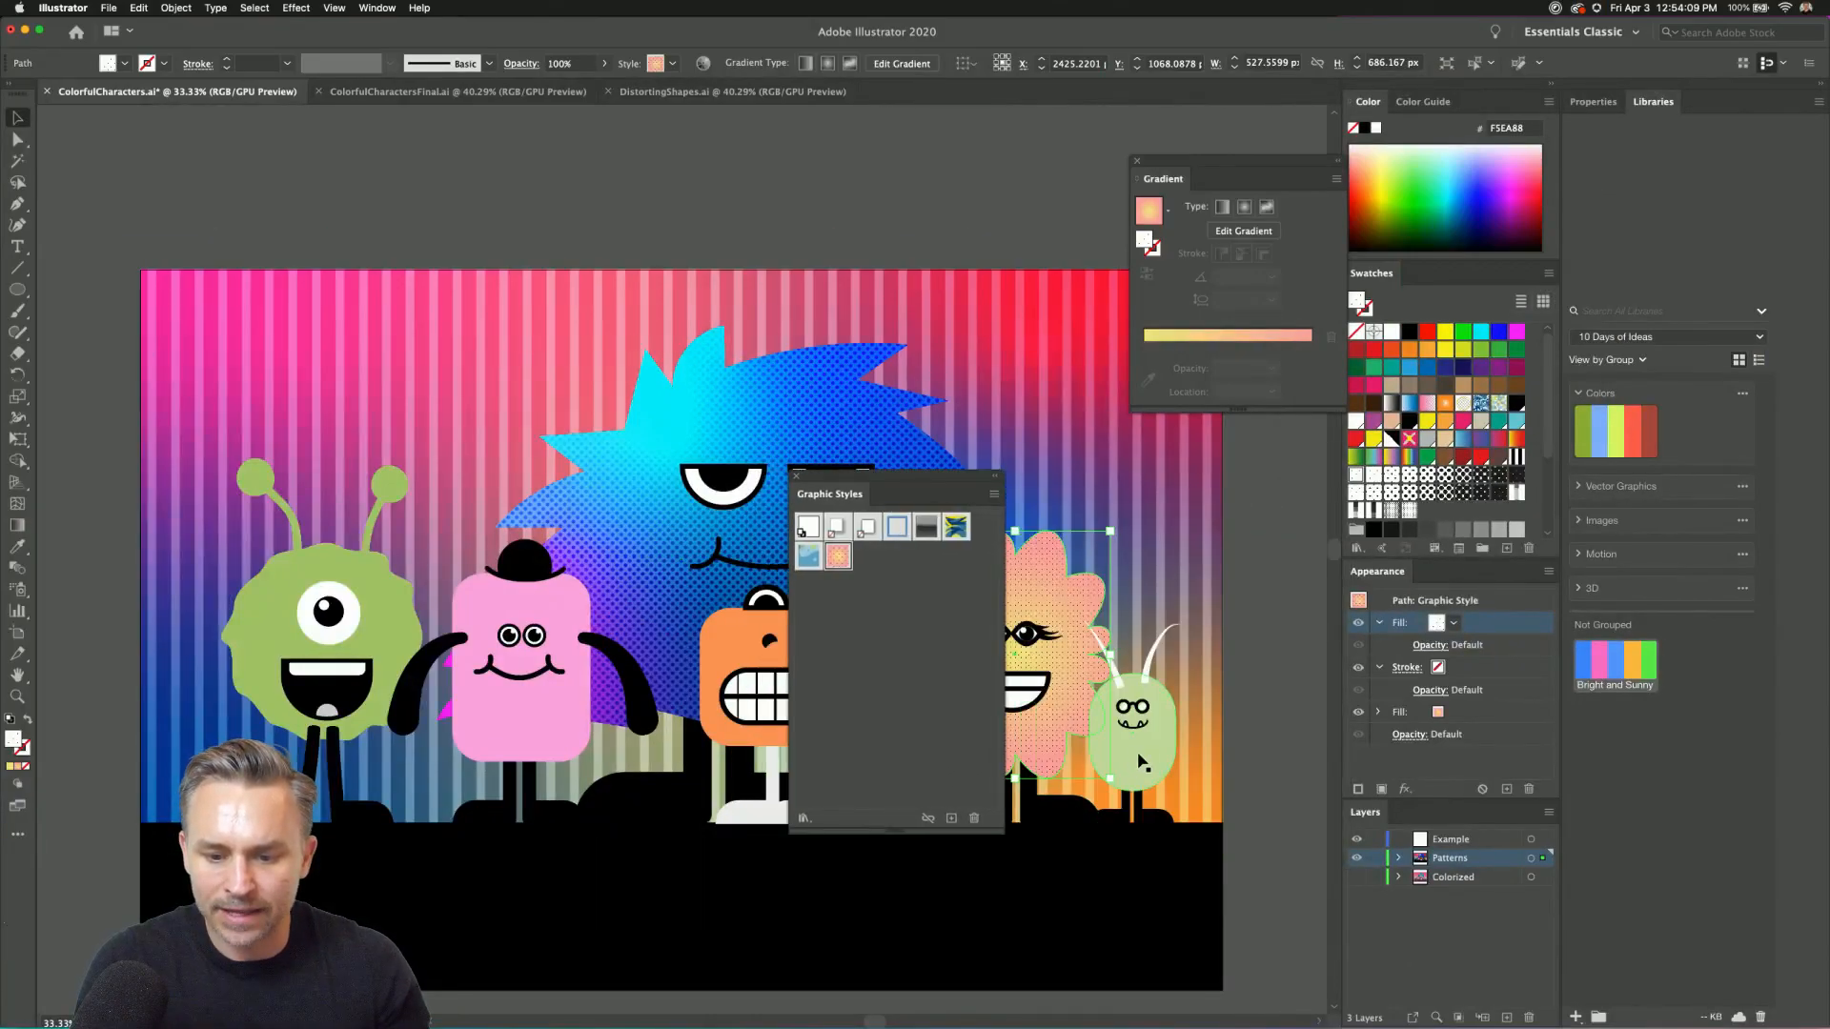
Apply the saved dotted graphic style to the small green character's body and change its base fill to teal, 00A99D.
click(1127, 762)
click(834, 559)
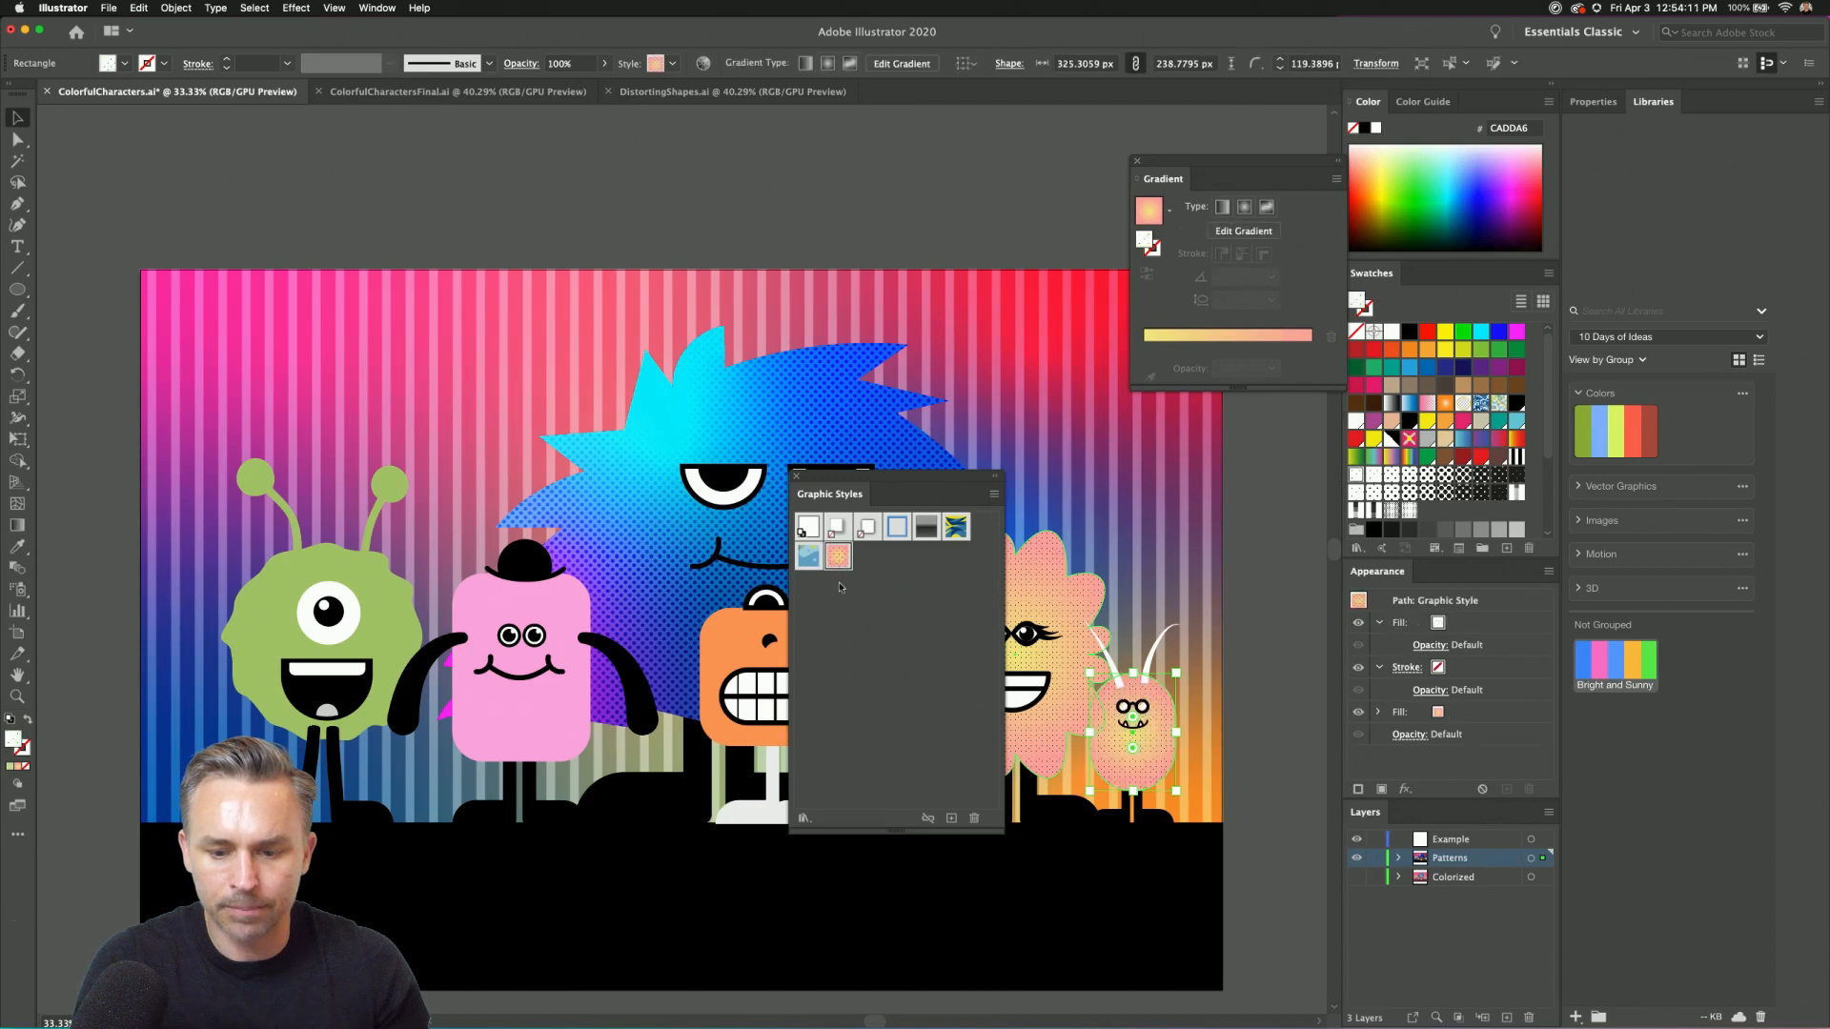
click(1438, 716)
click(1452, 713)
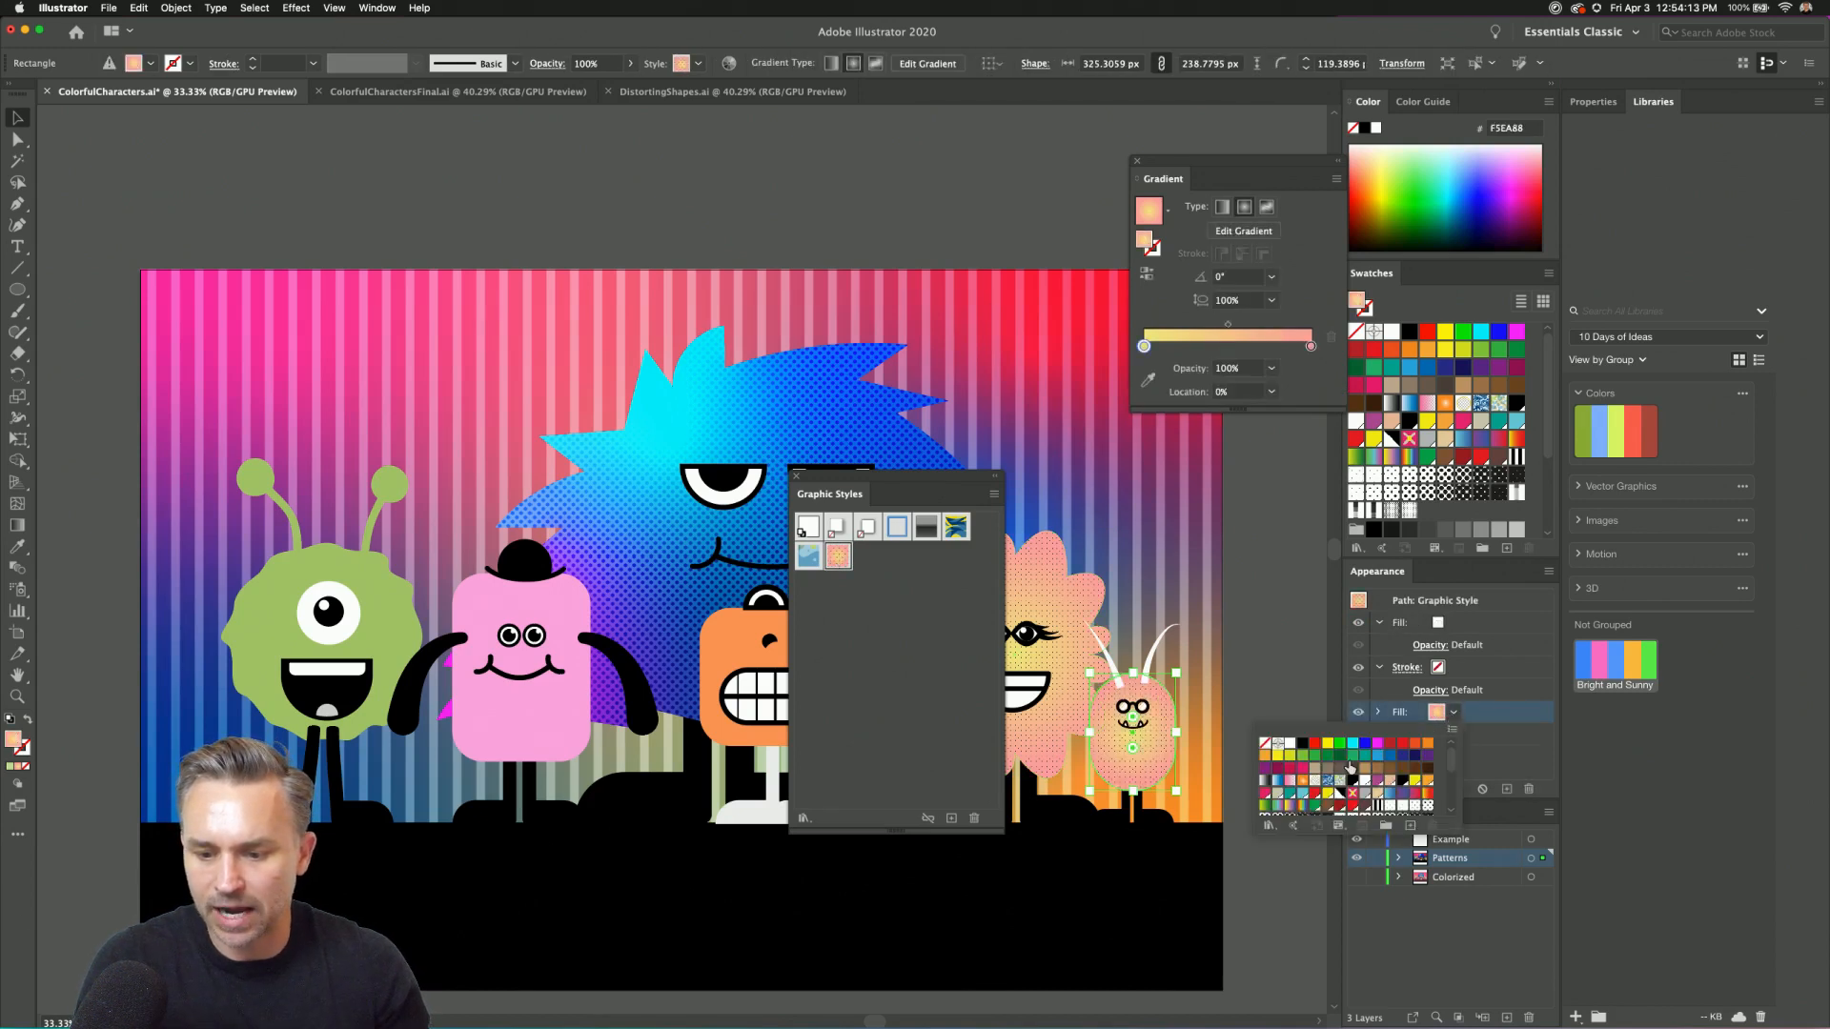
click(1365, 756)
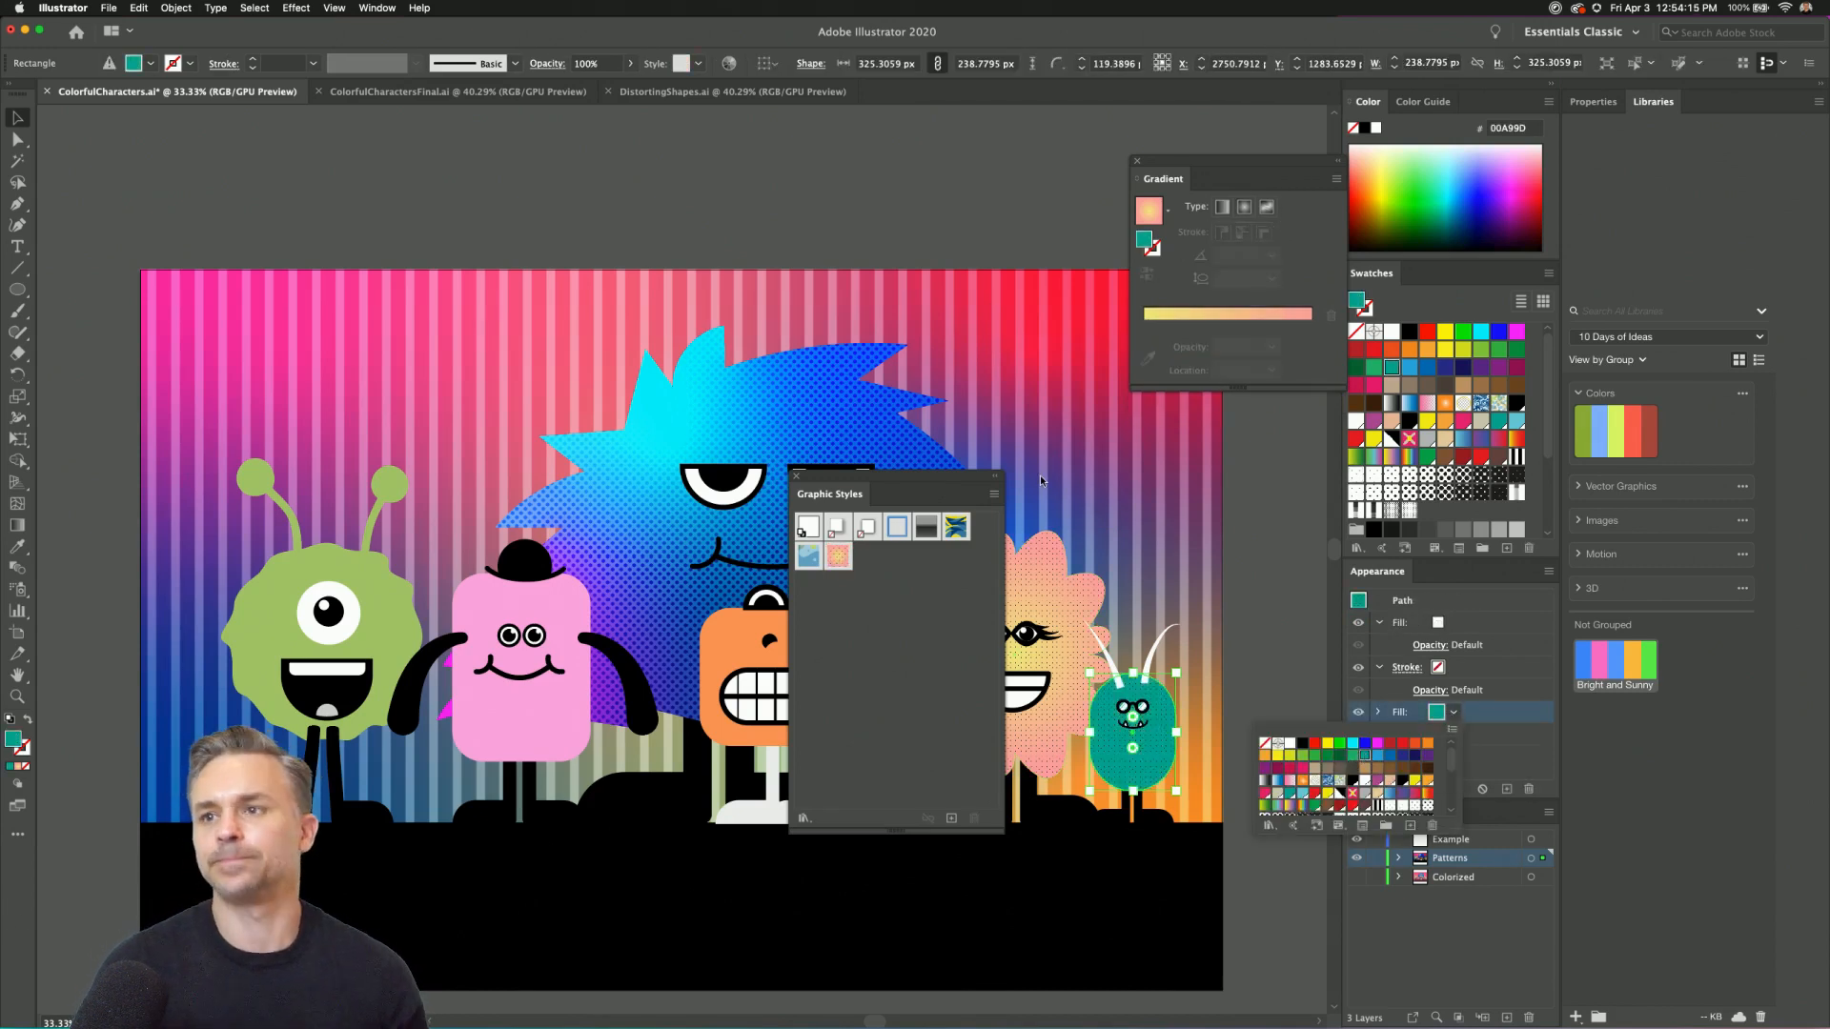
Switch to ColorfulCharactersFinal.ai and close the Graphic Styles and Gradient panels to view the finished artwork.
click(361, 93)
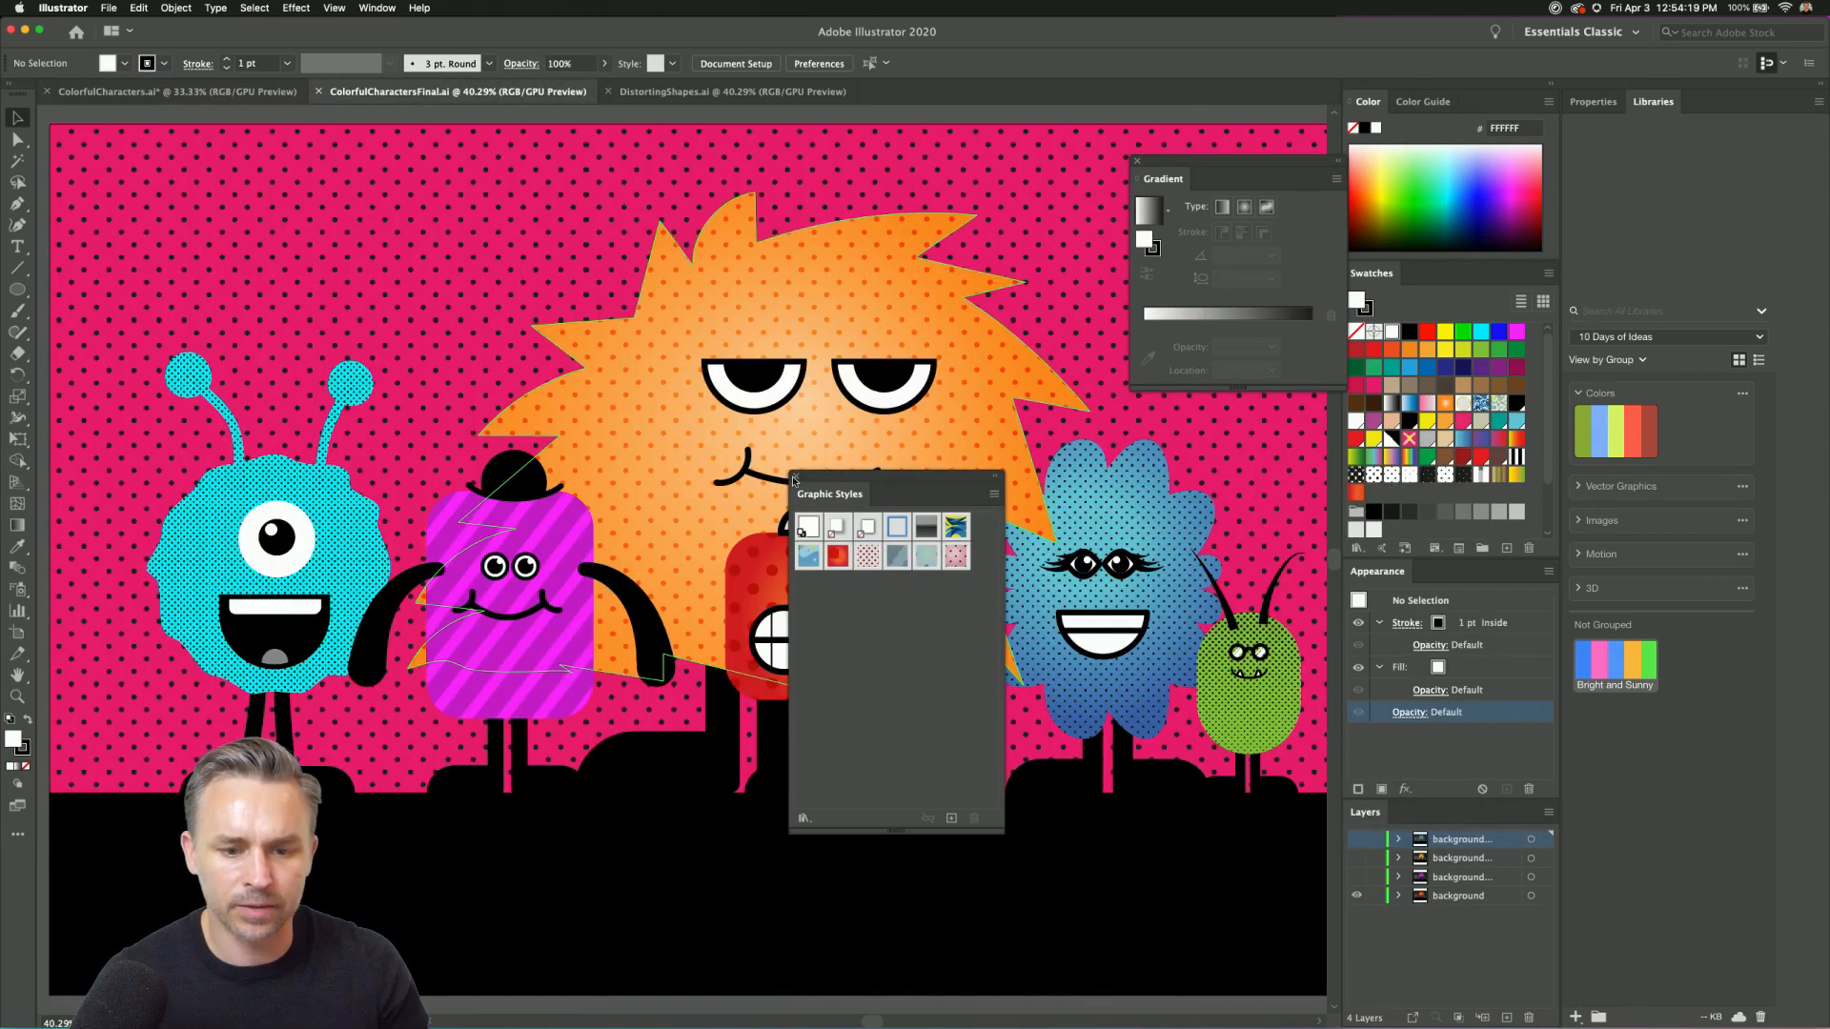
click(795, 478)
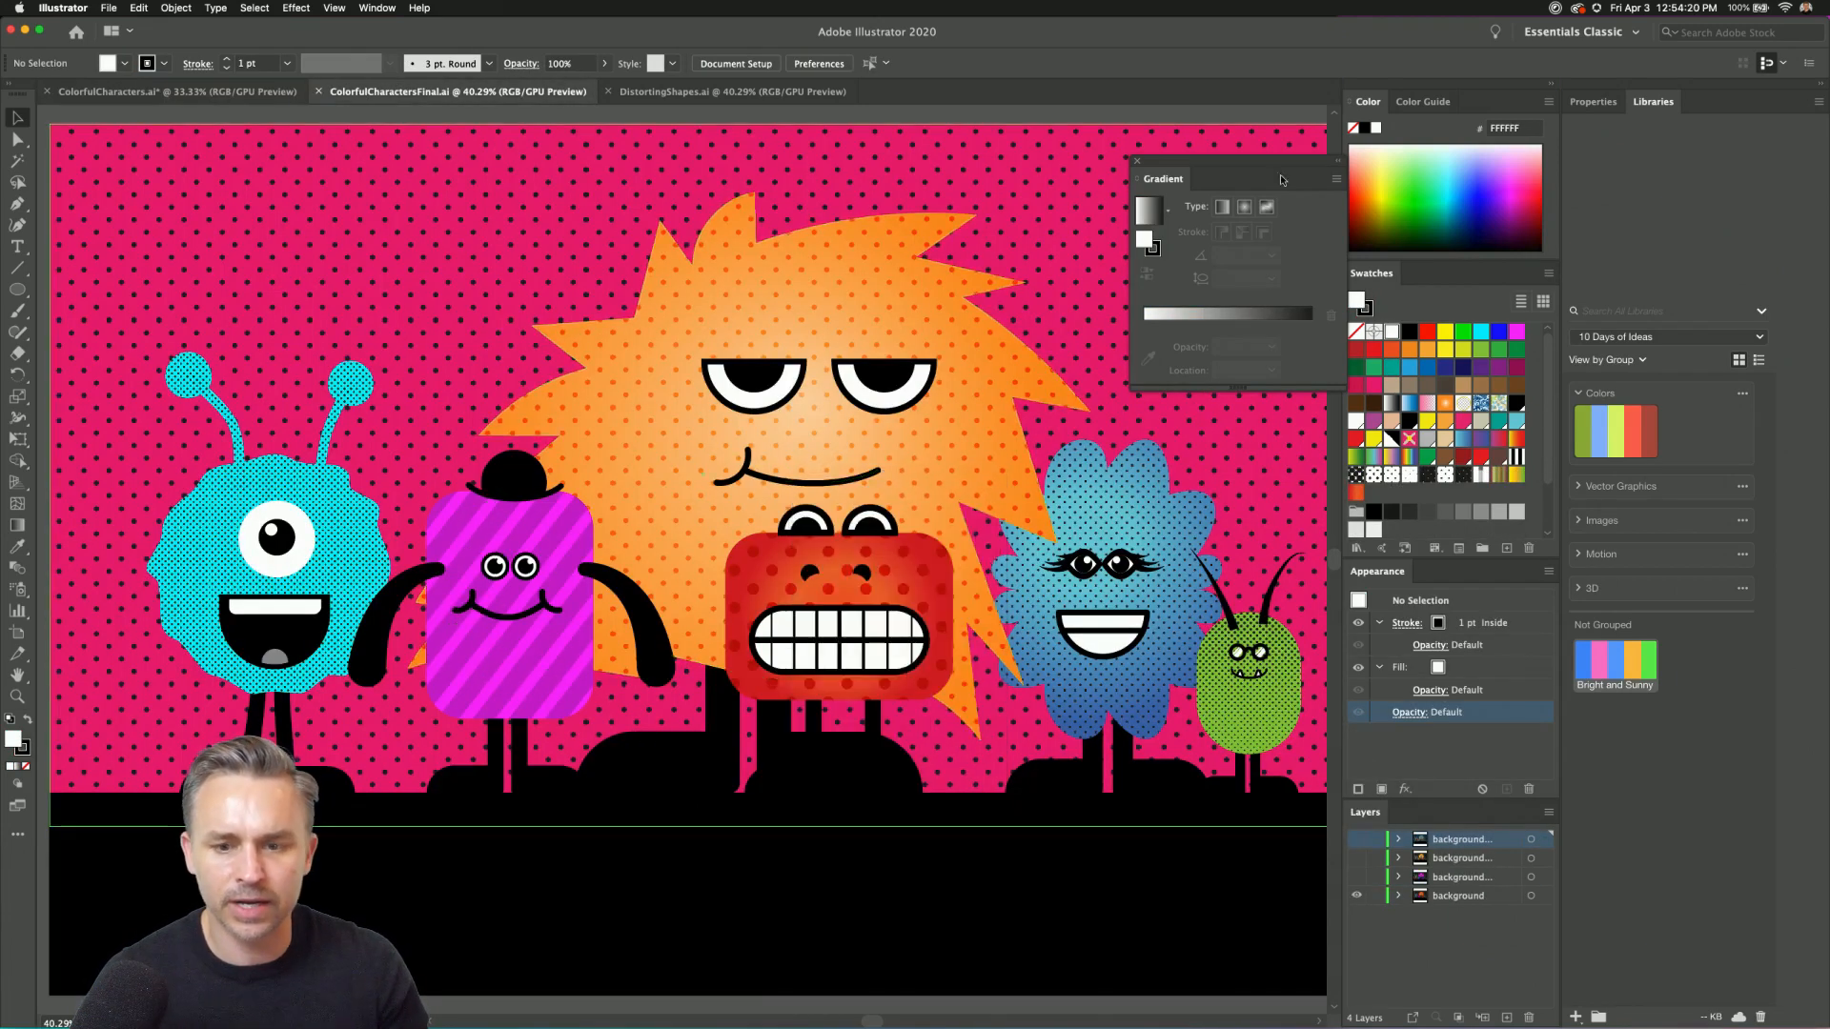
click(1134, 165)
scroll(1239, 667, up, 2)
scroll(1239, 667, right, 2)
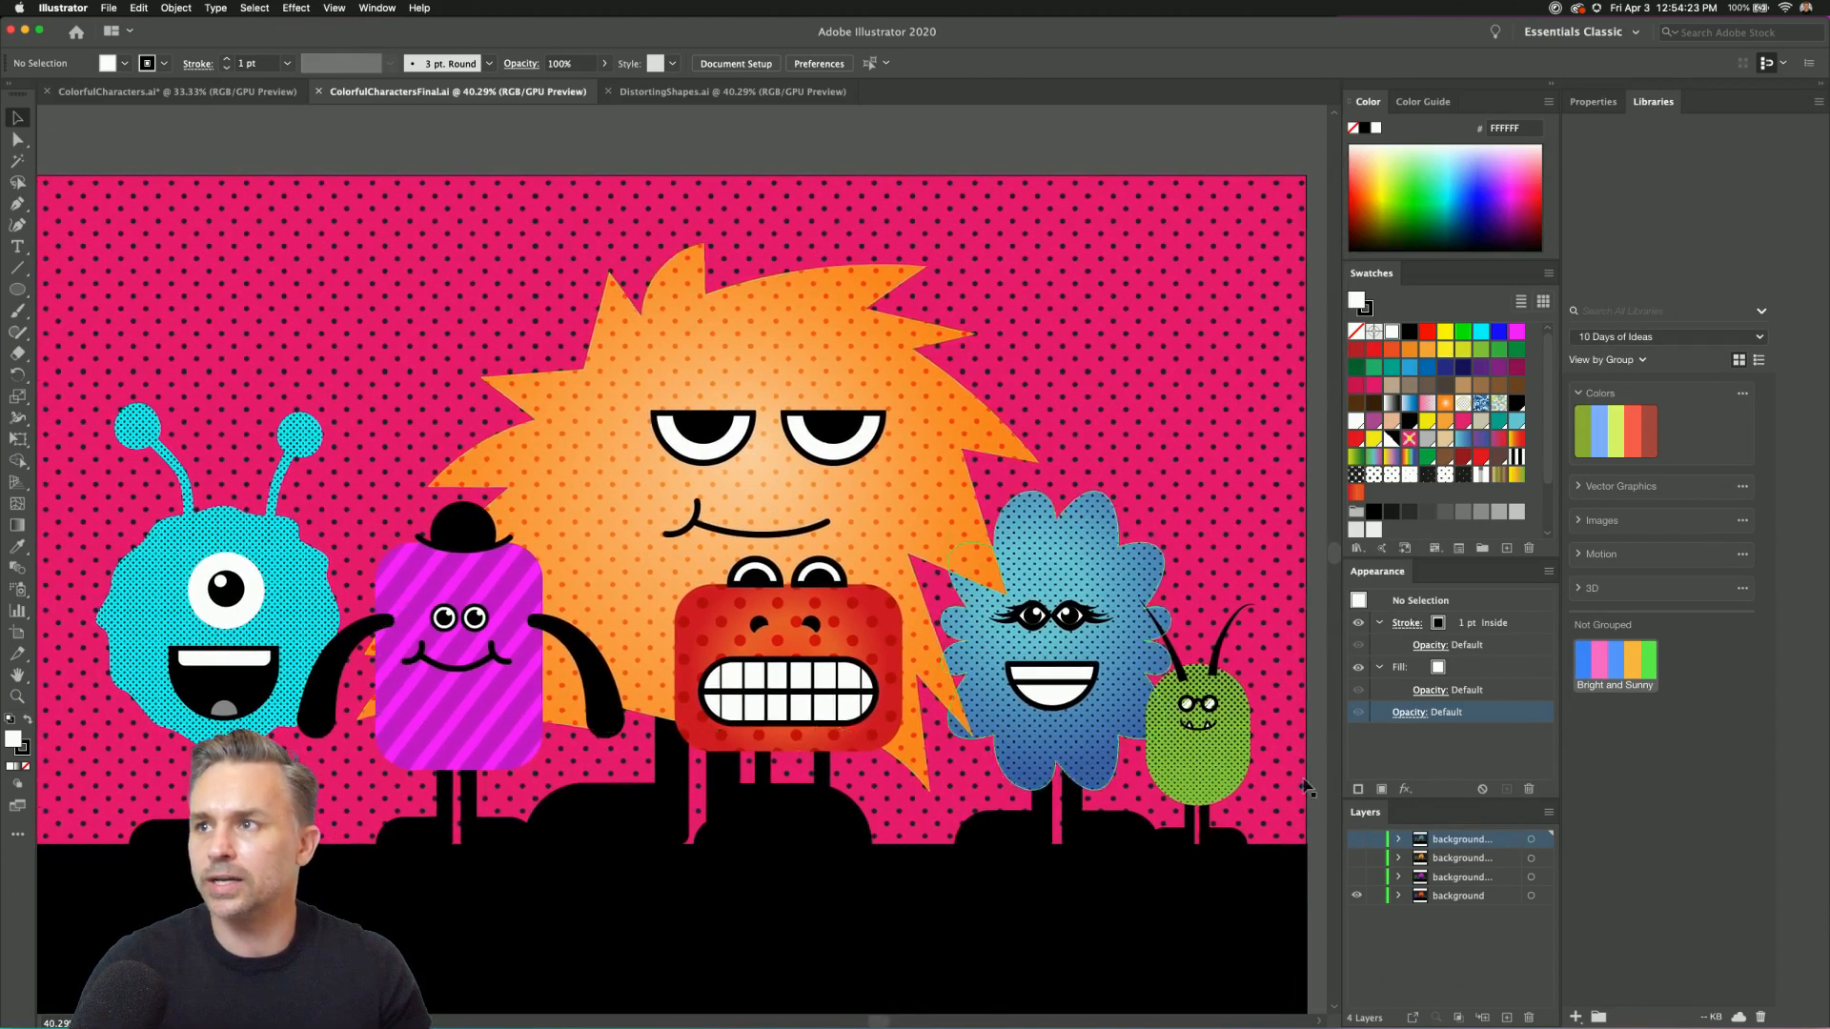
click(1434, 968)
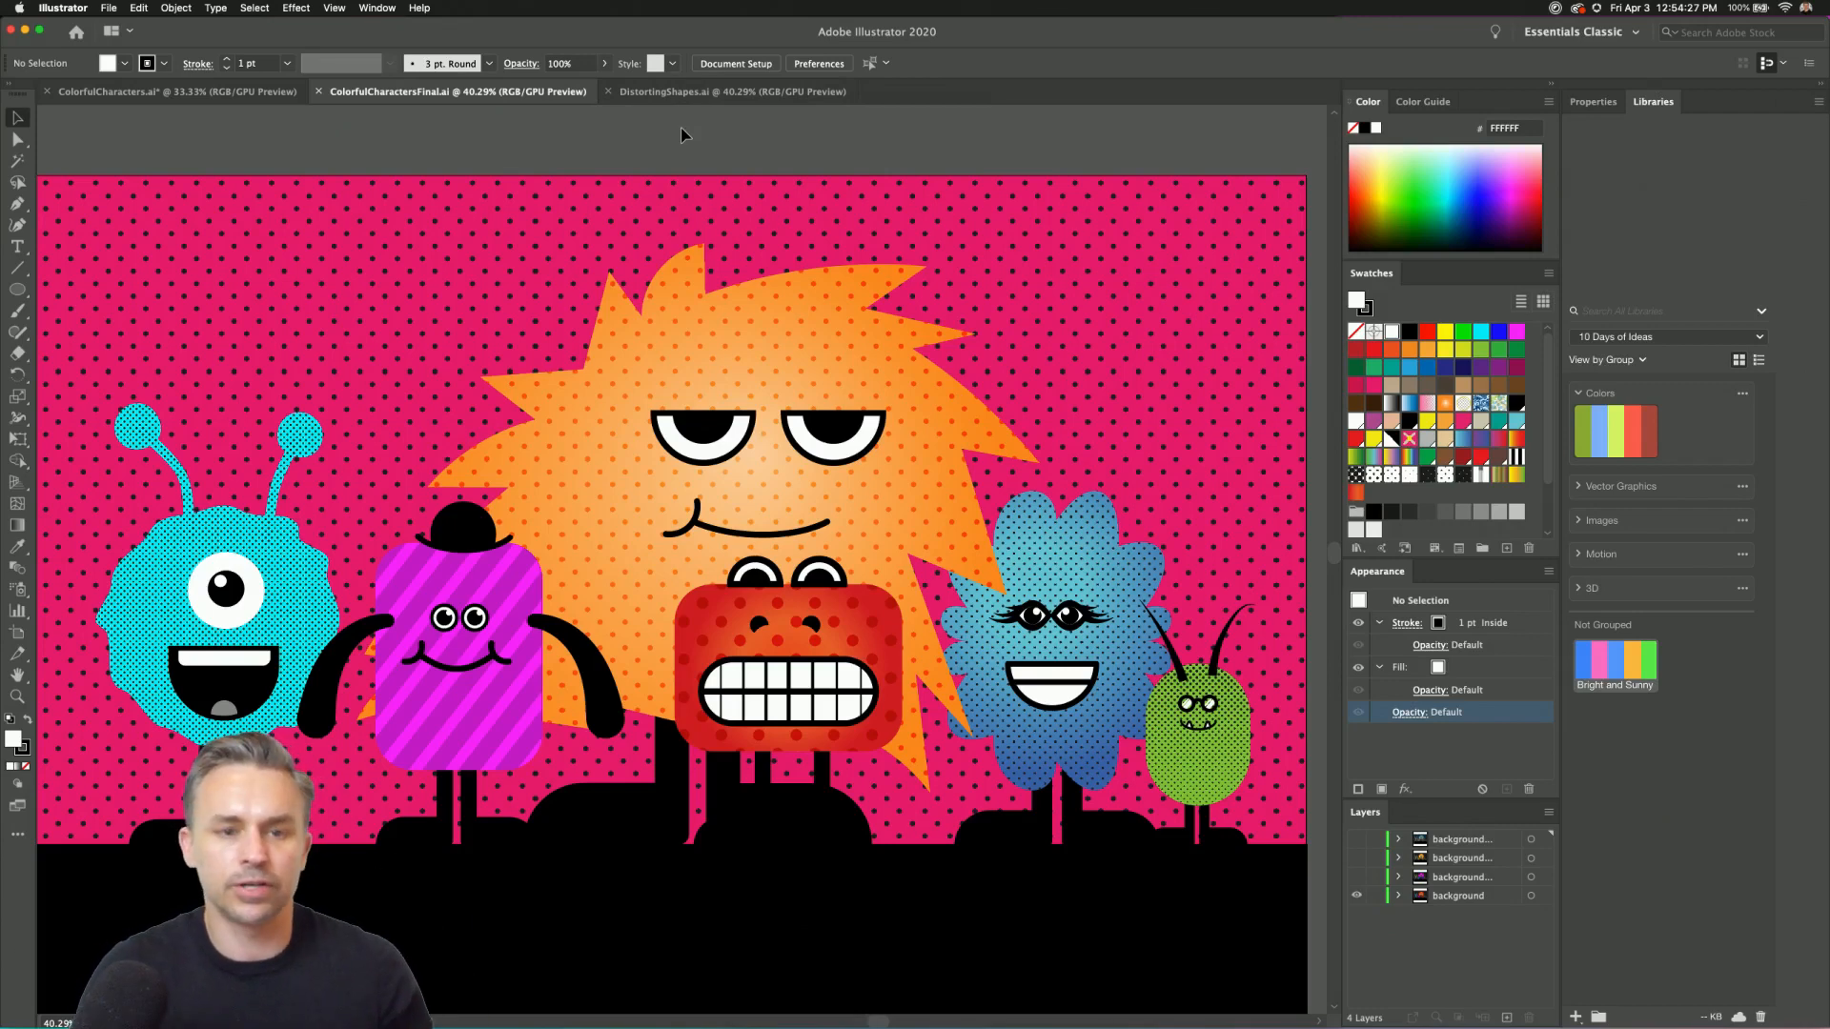
drag(588, 237, 592, 234)
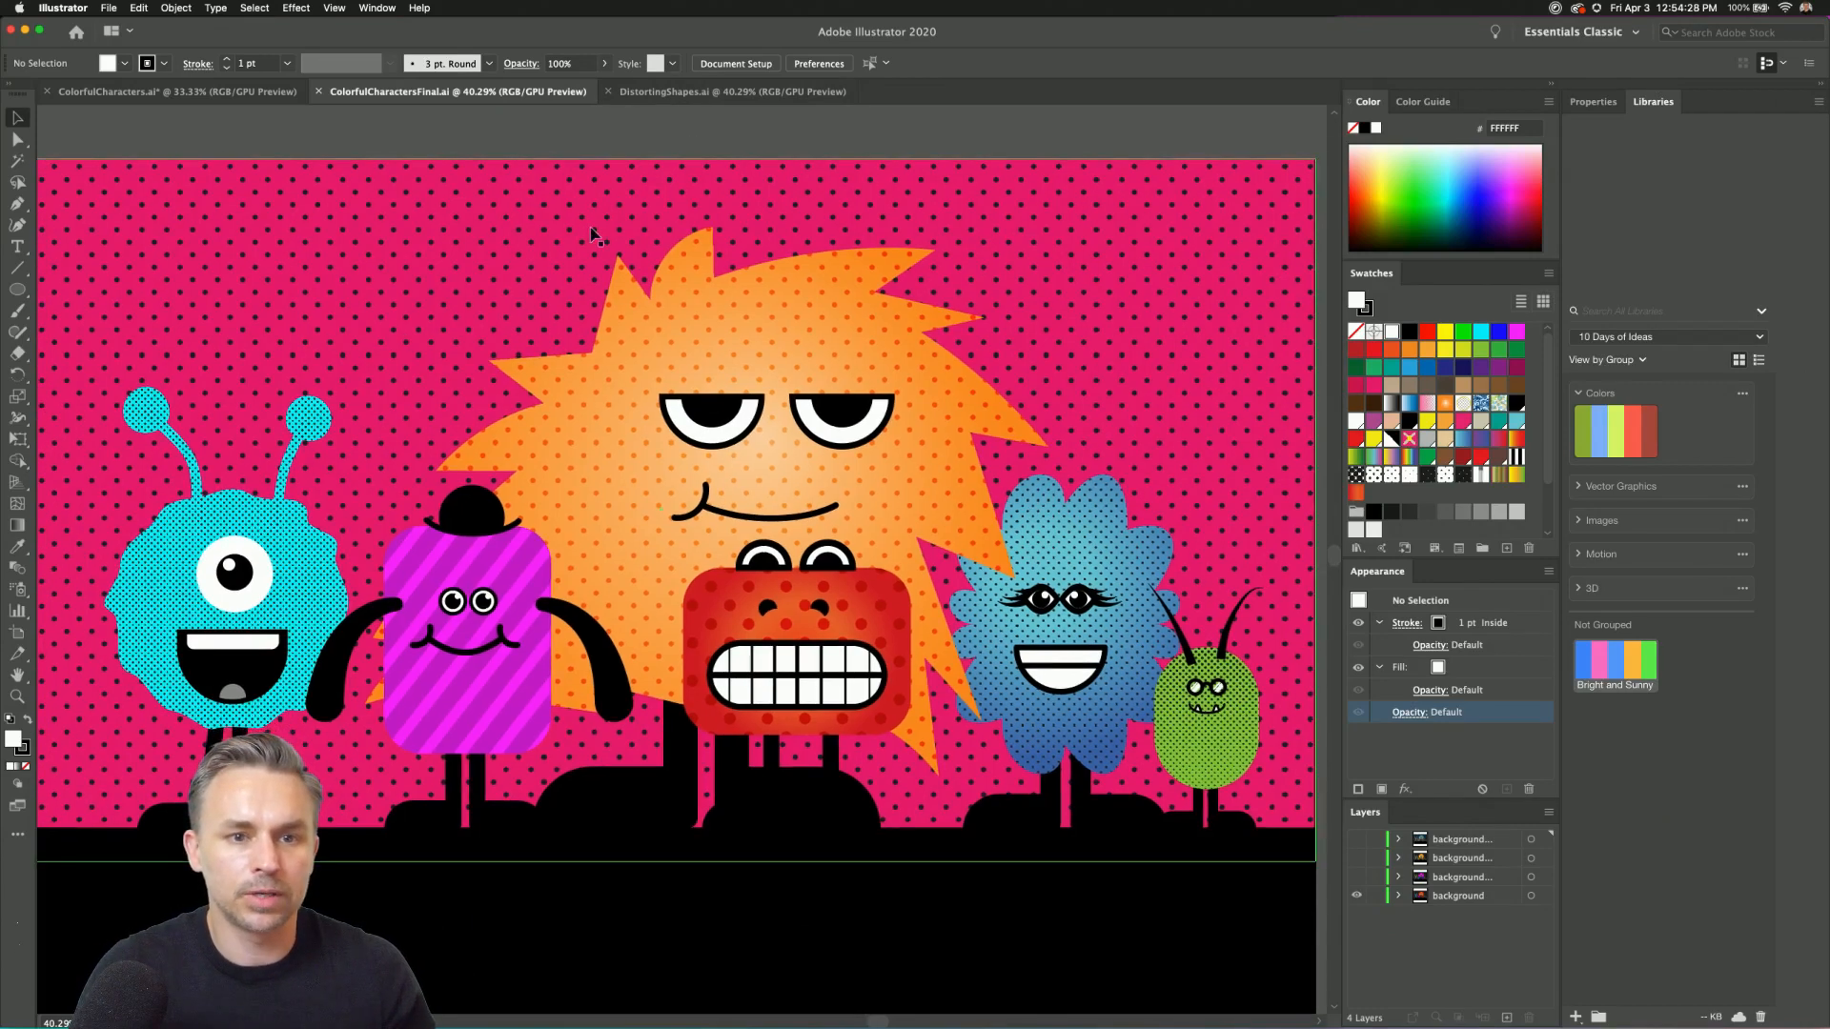
Show the three hidden background layers one after another, working upward, and select the striped background rectangle to examine its appearance.
click(1357, 882)
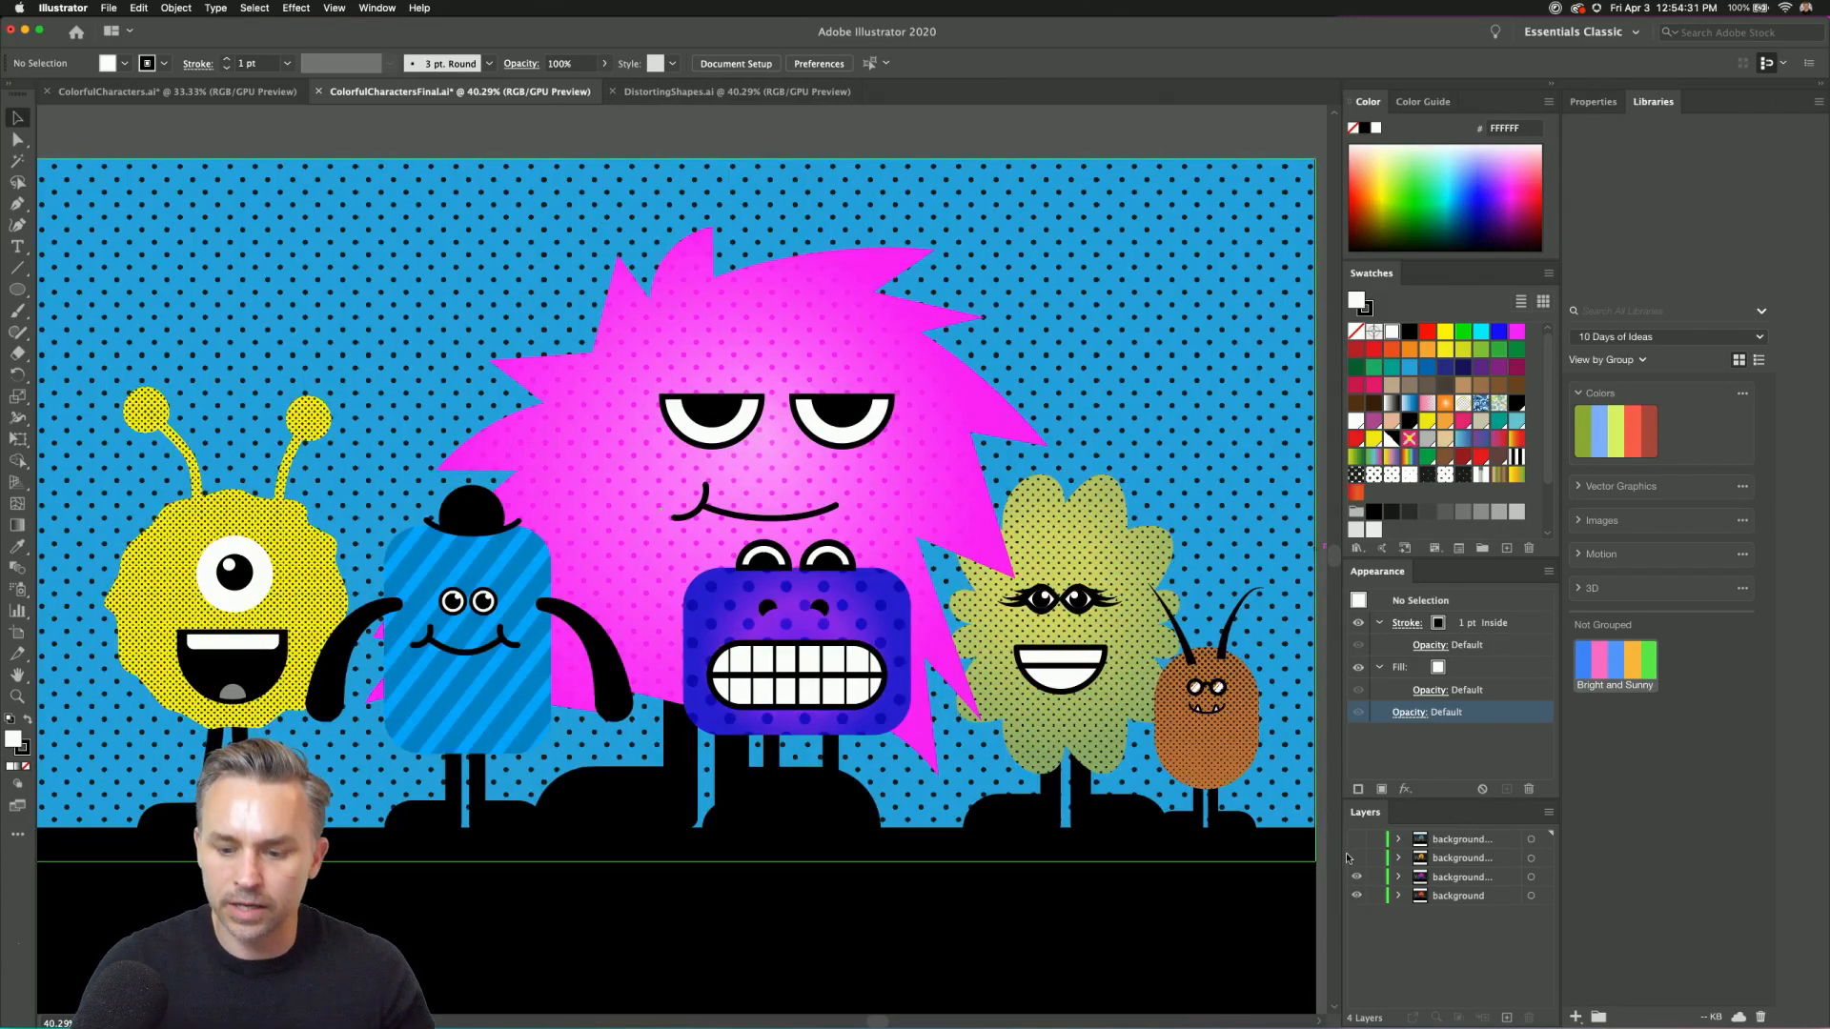
click(1358, 864)
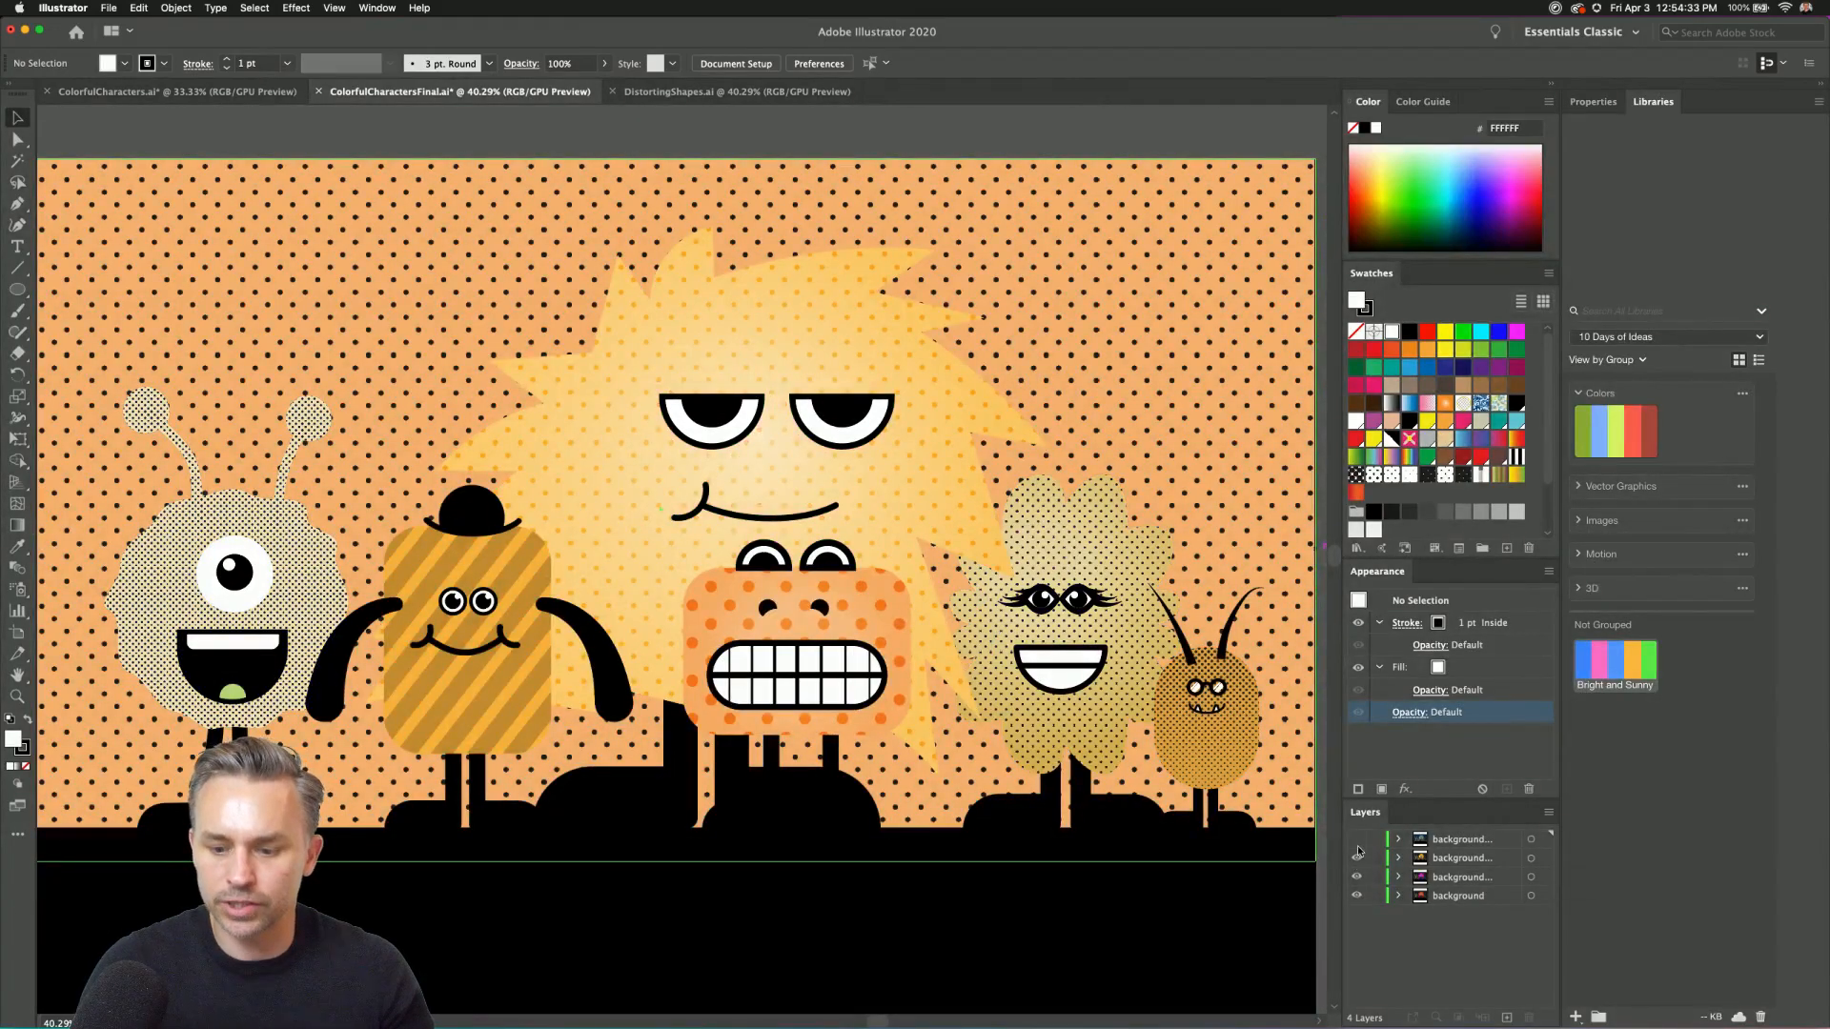
click(1357, 841)
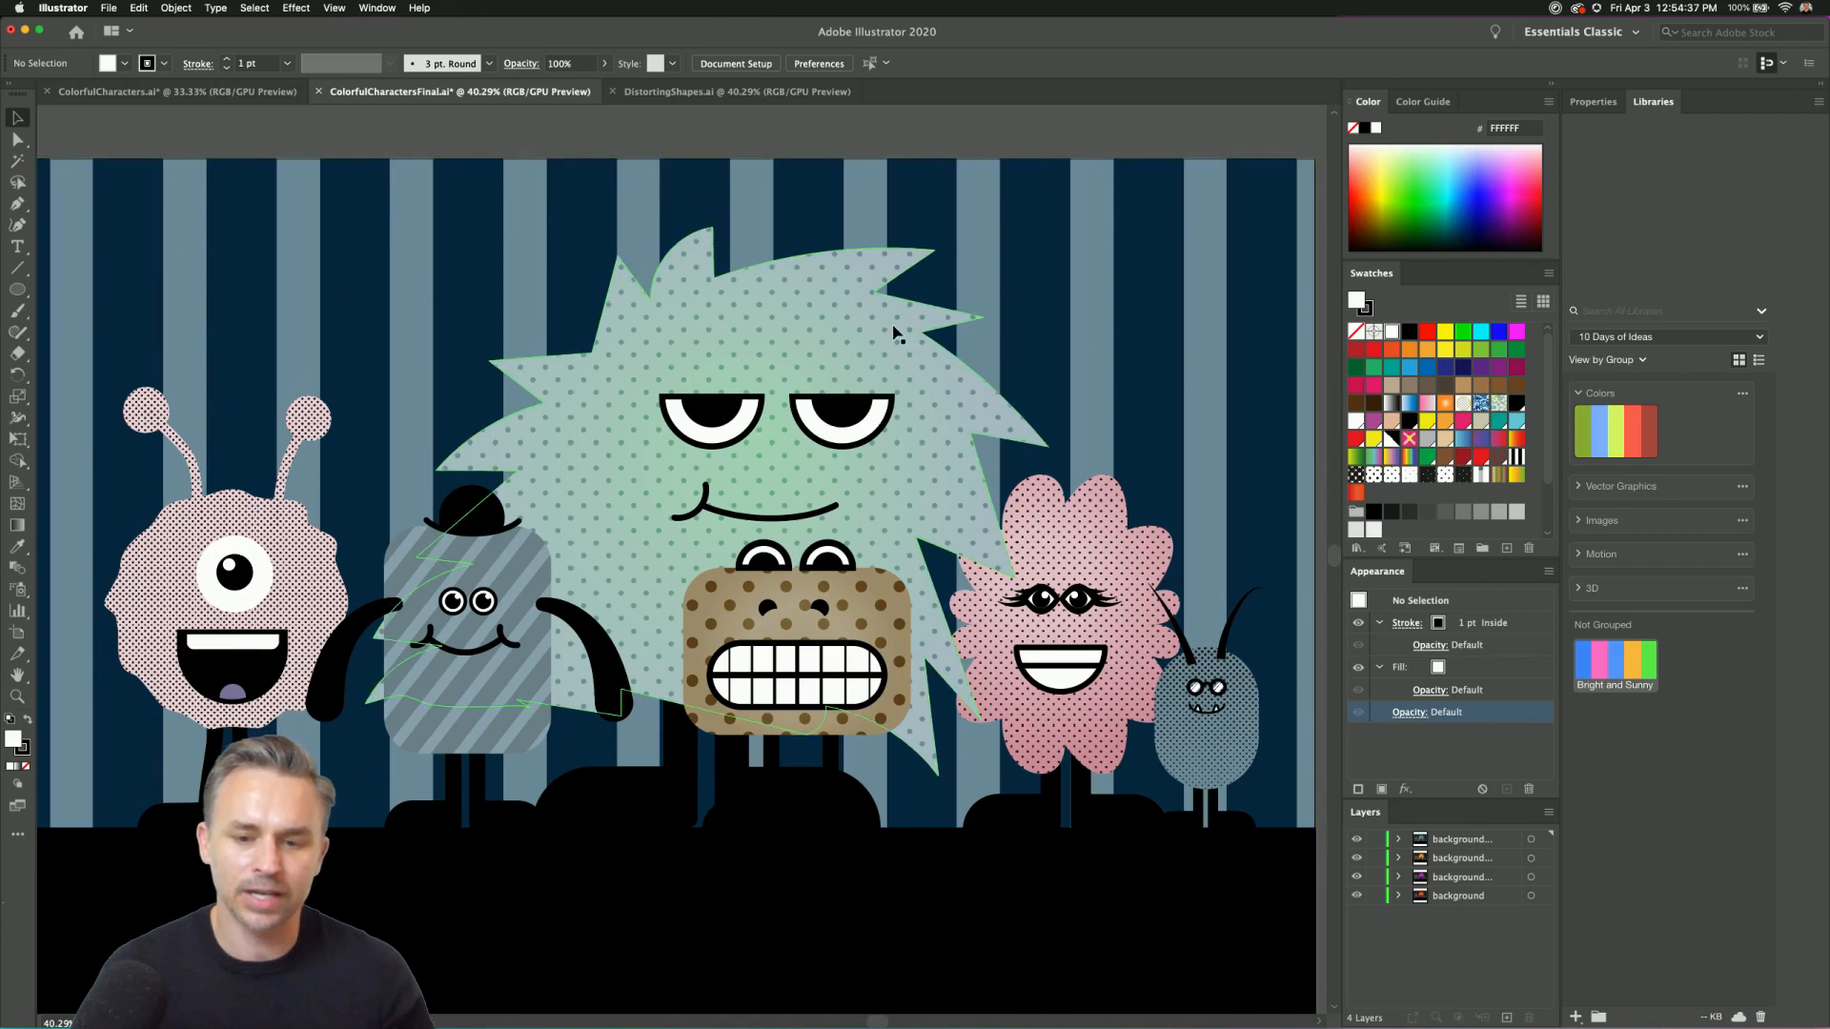
click(452, 232)
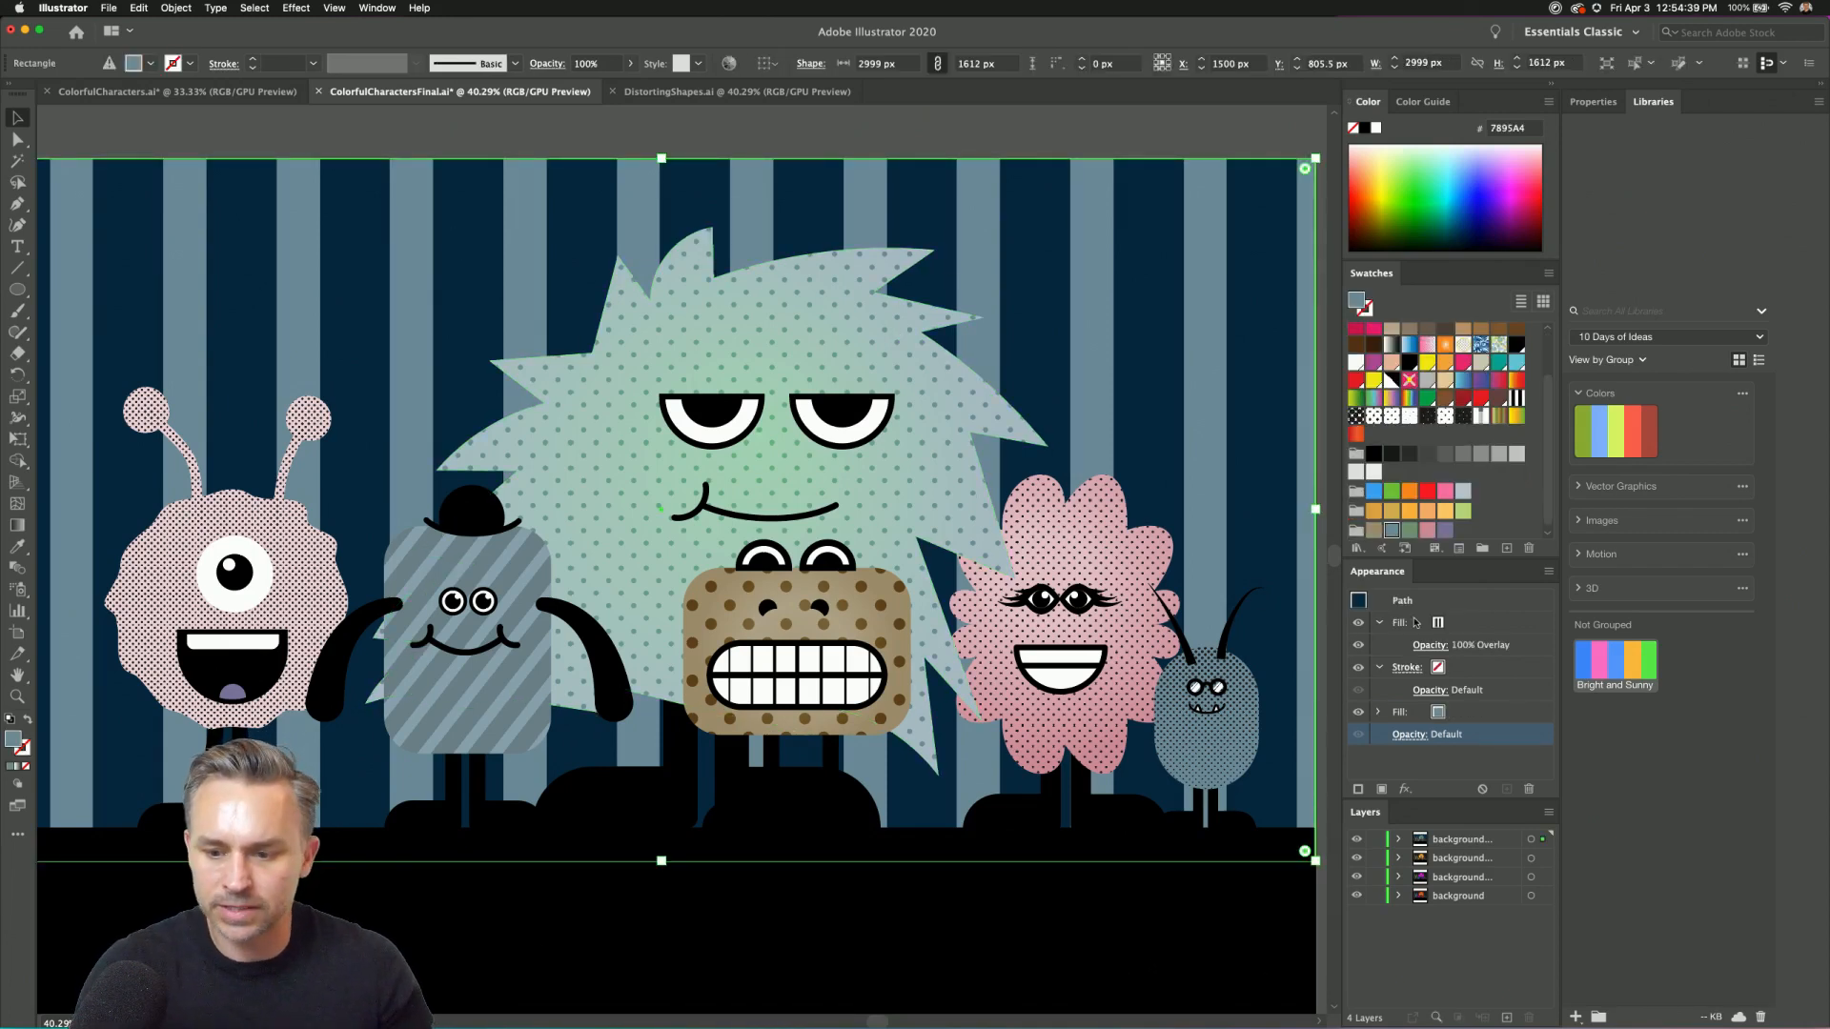
Scale the striped background rectangle's pattern fill uniformly to 50%, transforming only the pattern and not the object.
click(1482, 629)
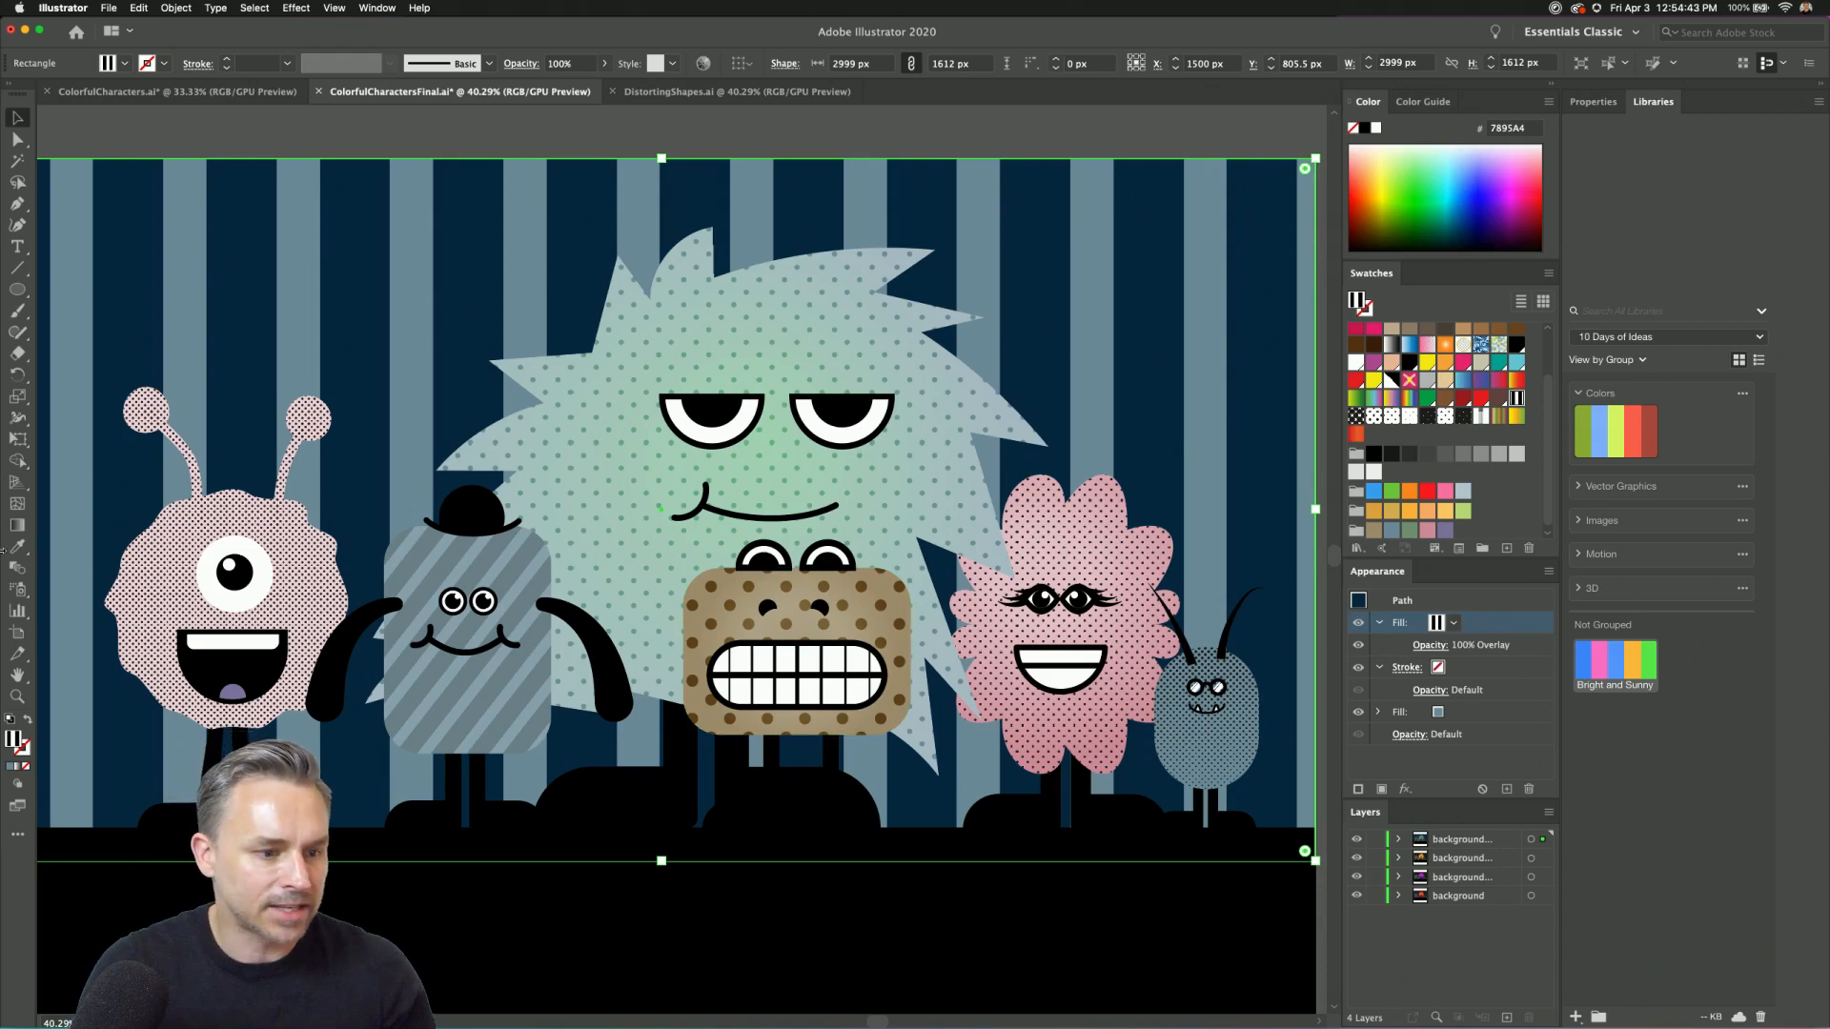
click(17, 440)
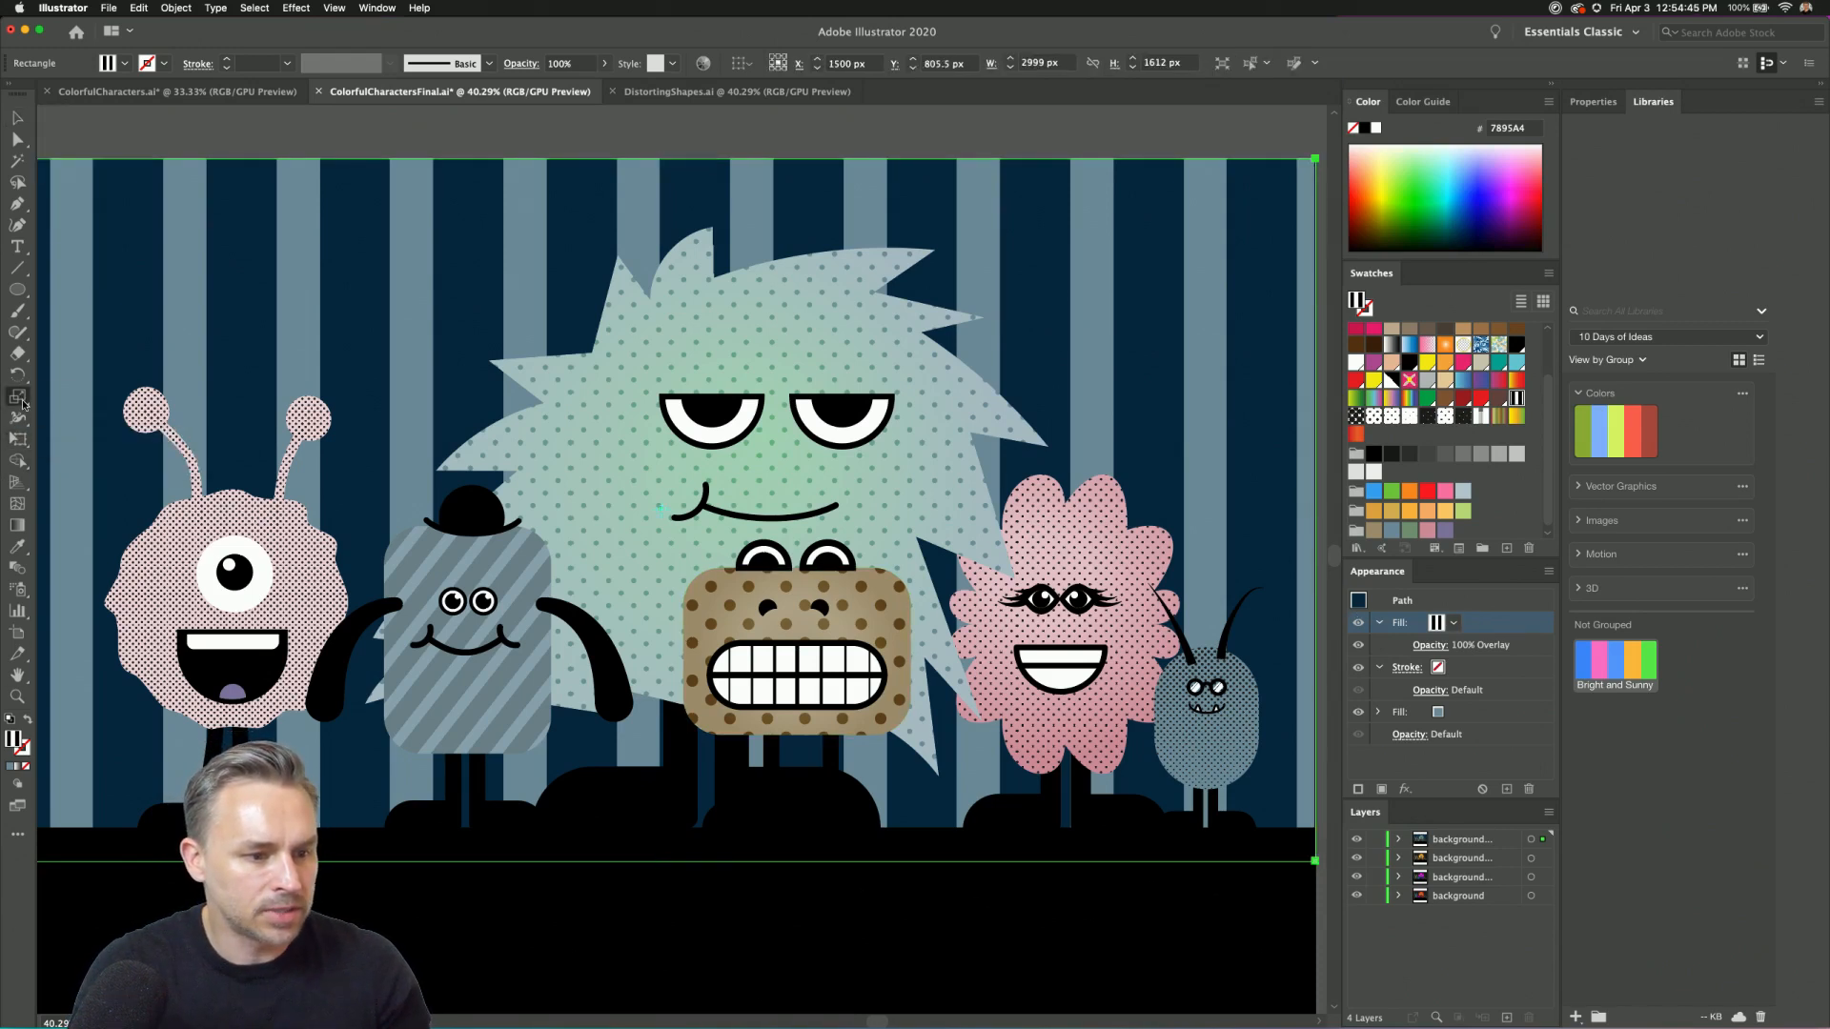
double_click(16, 398)
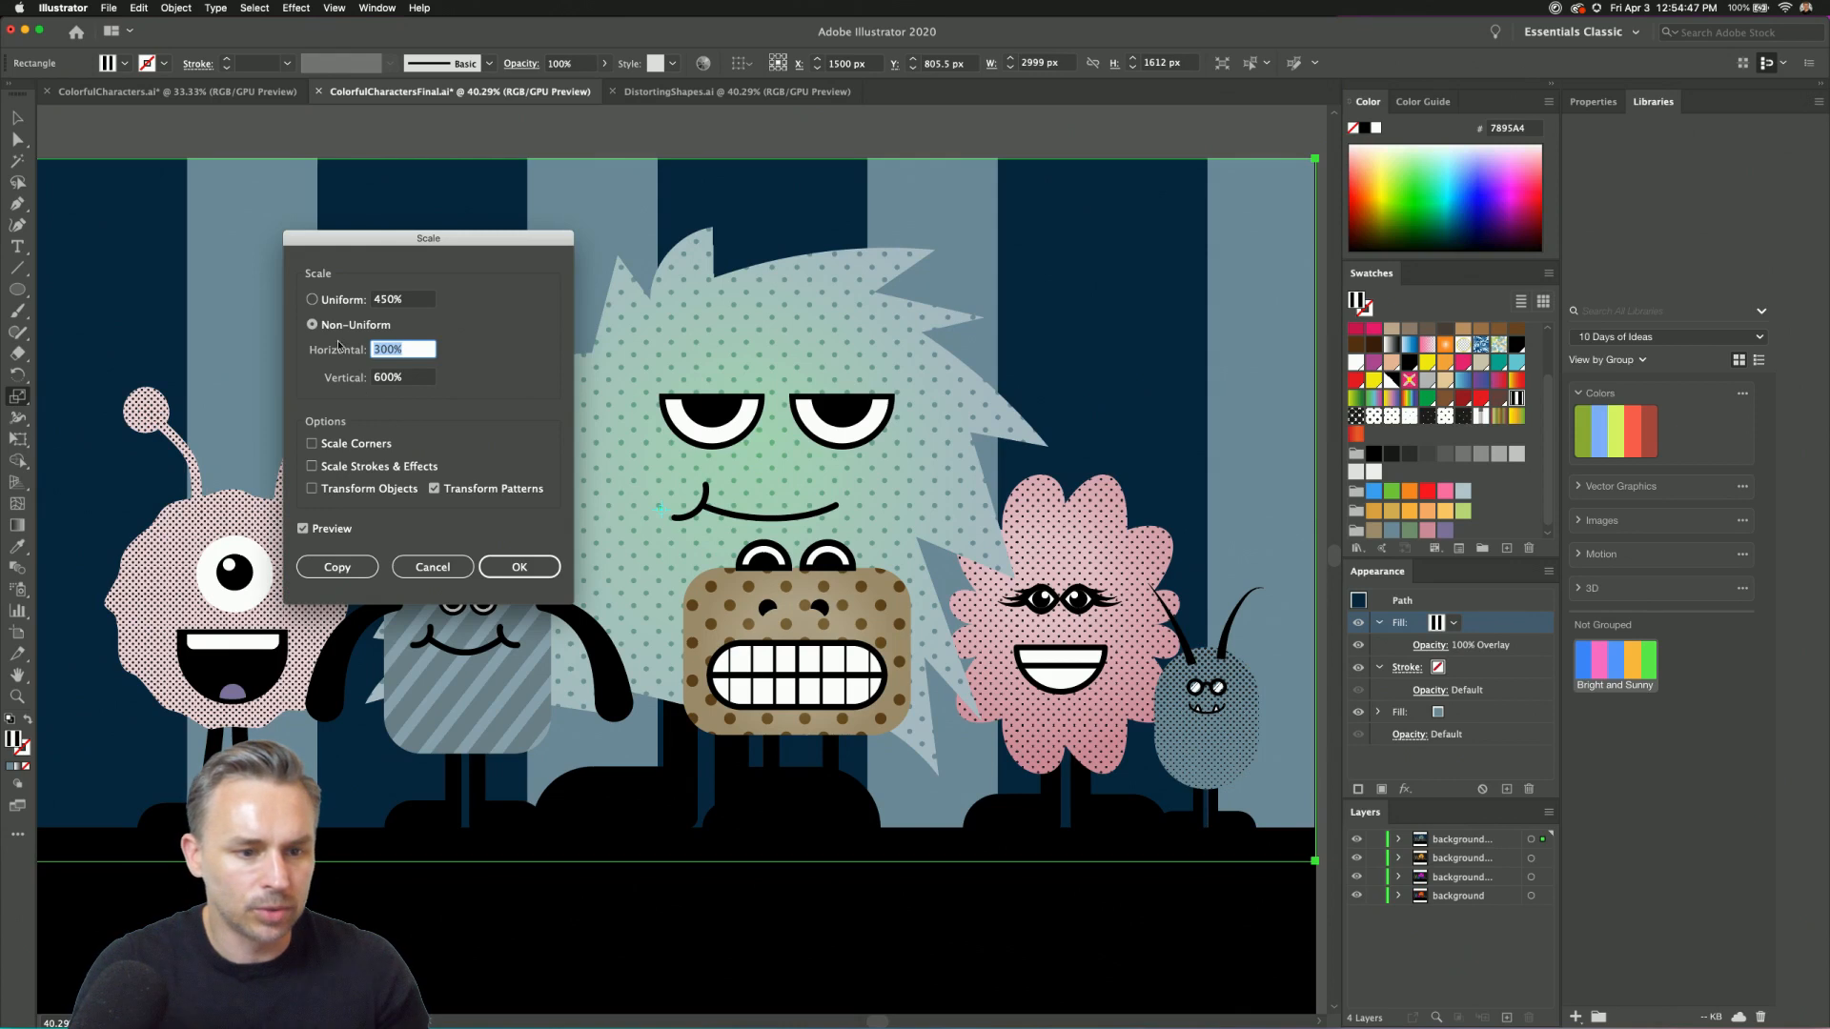
click(312, 299)
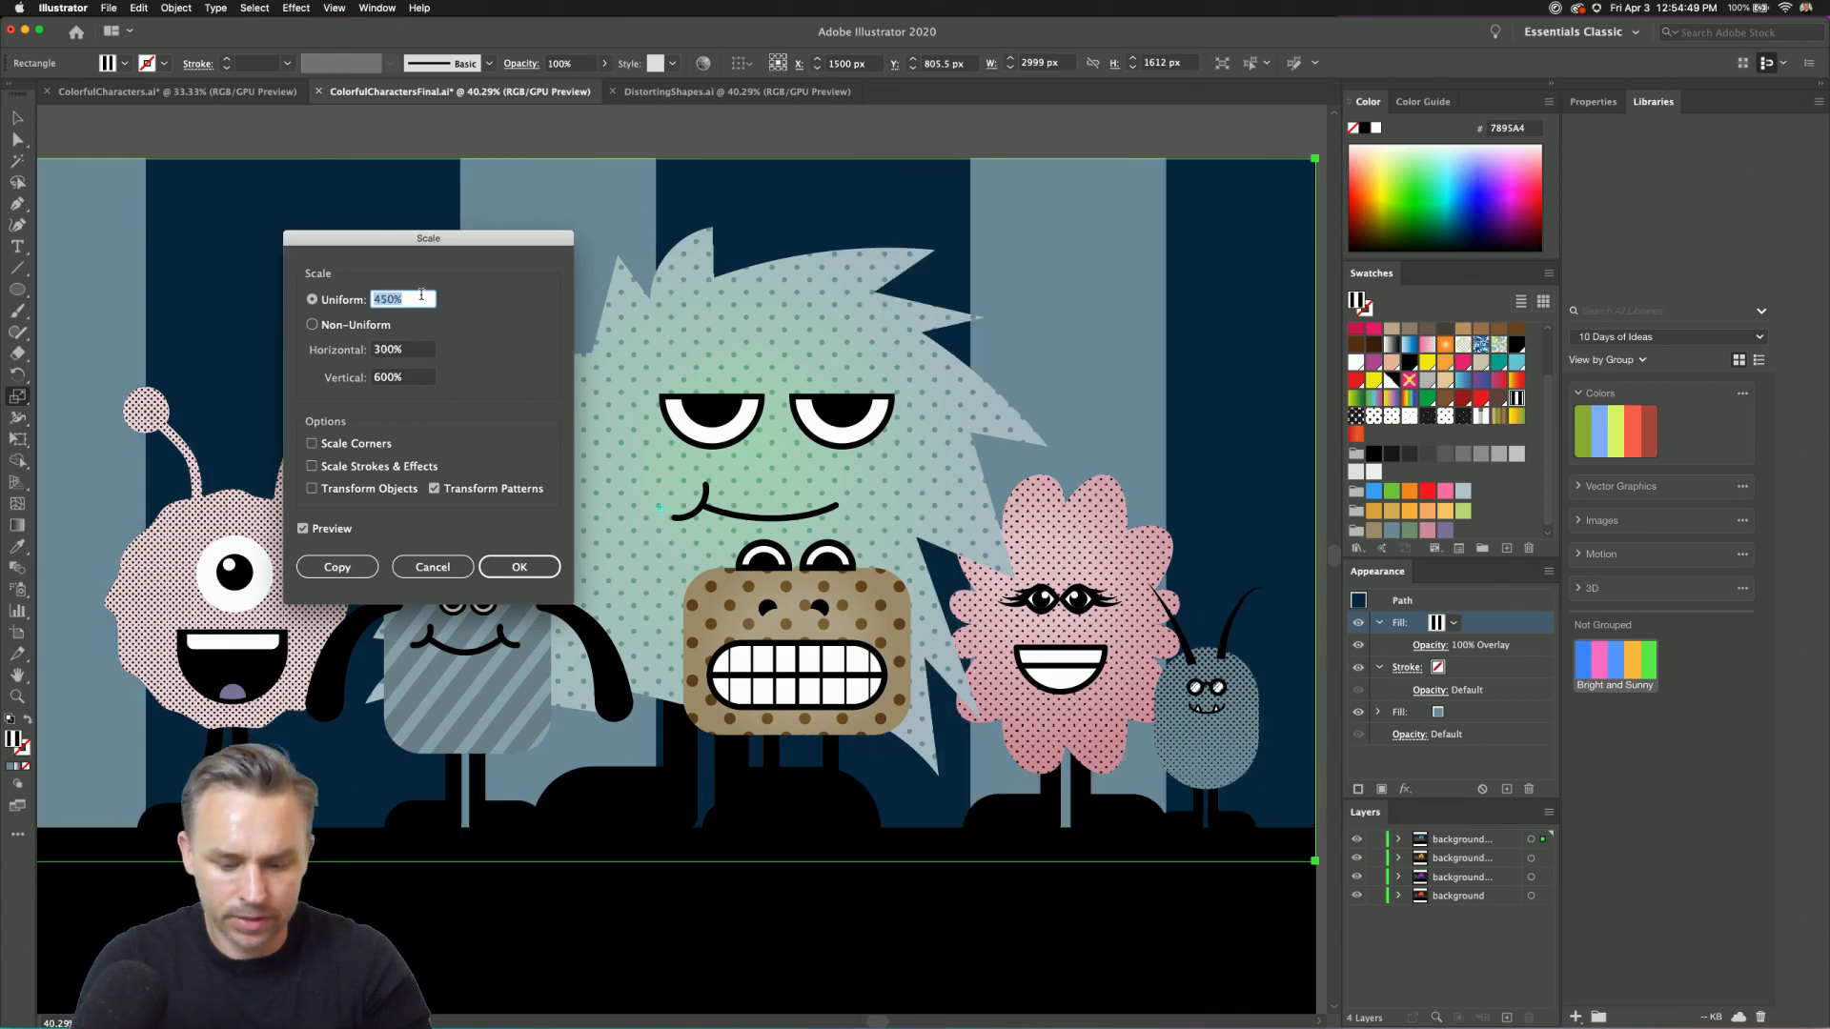
text(50)
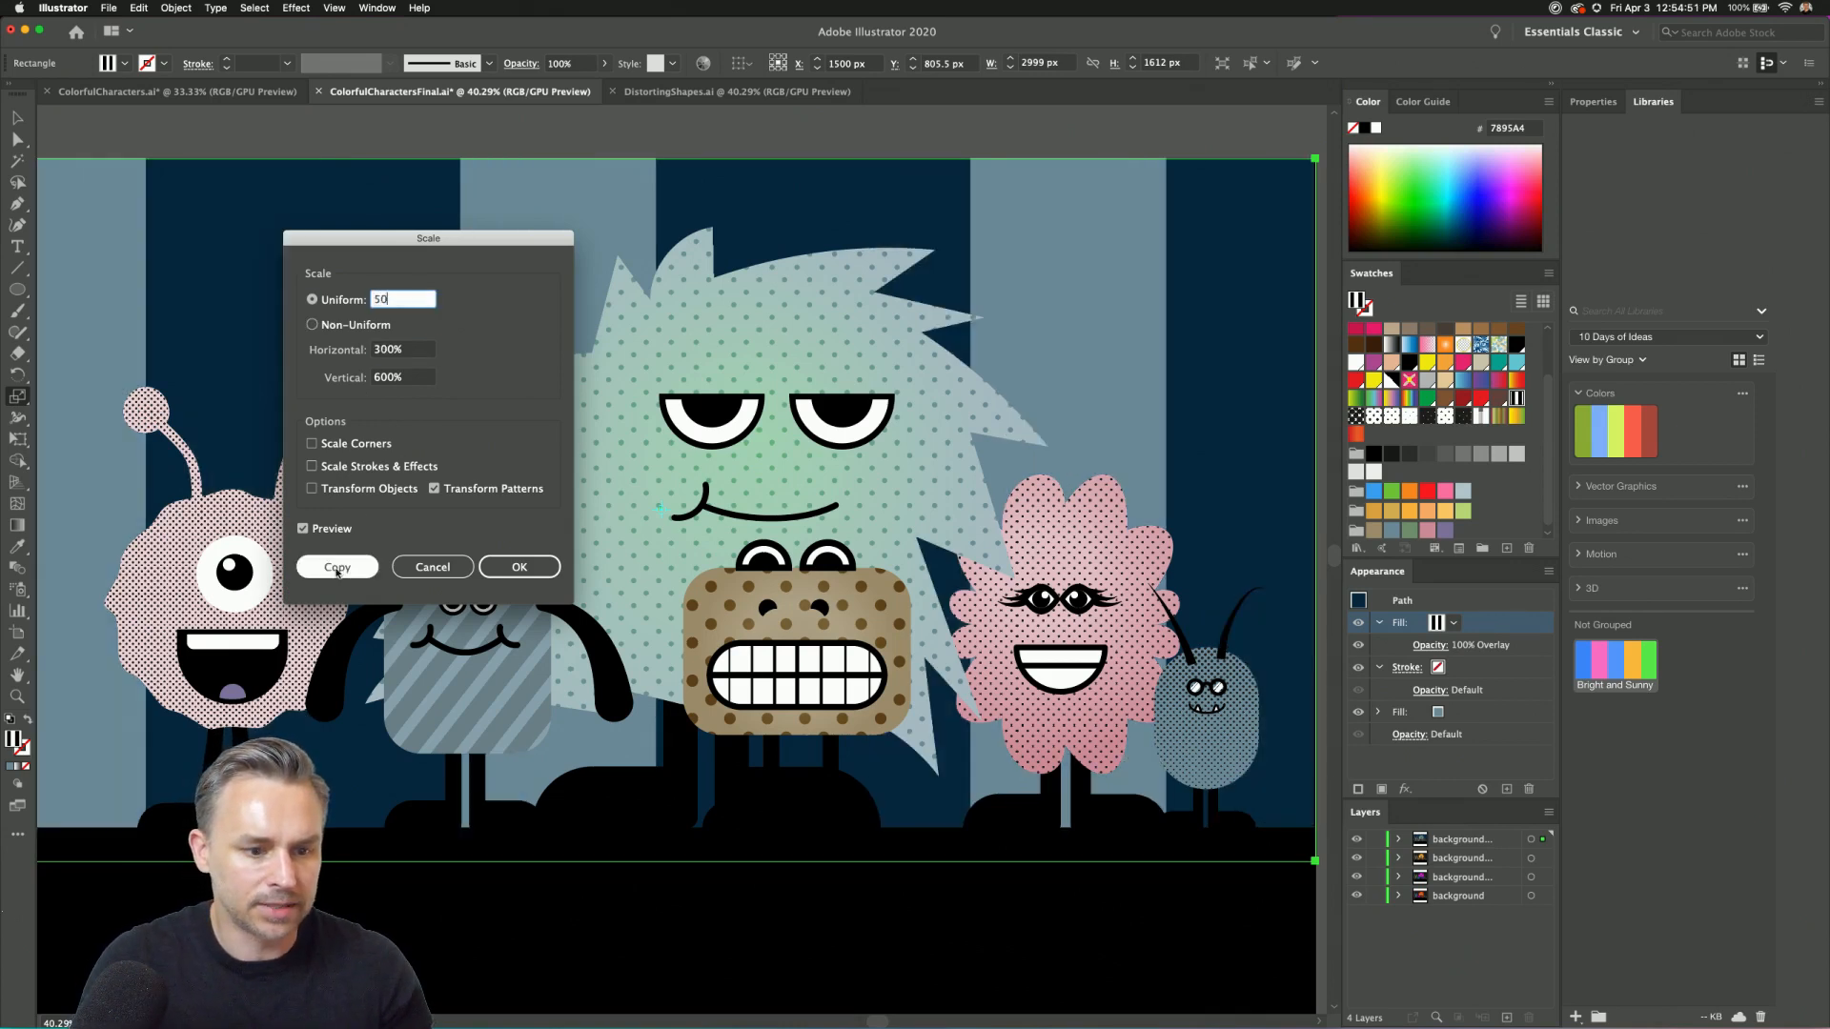
click(520, 567)
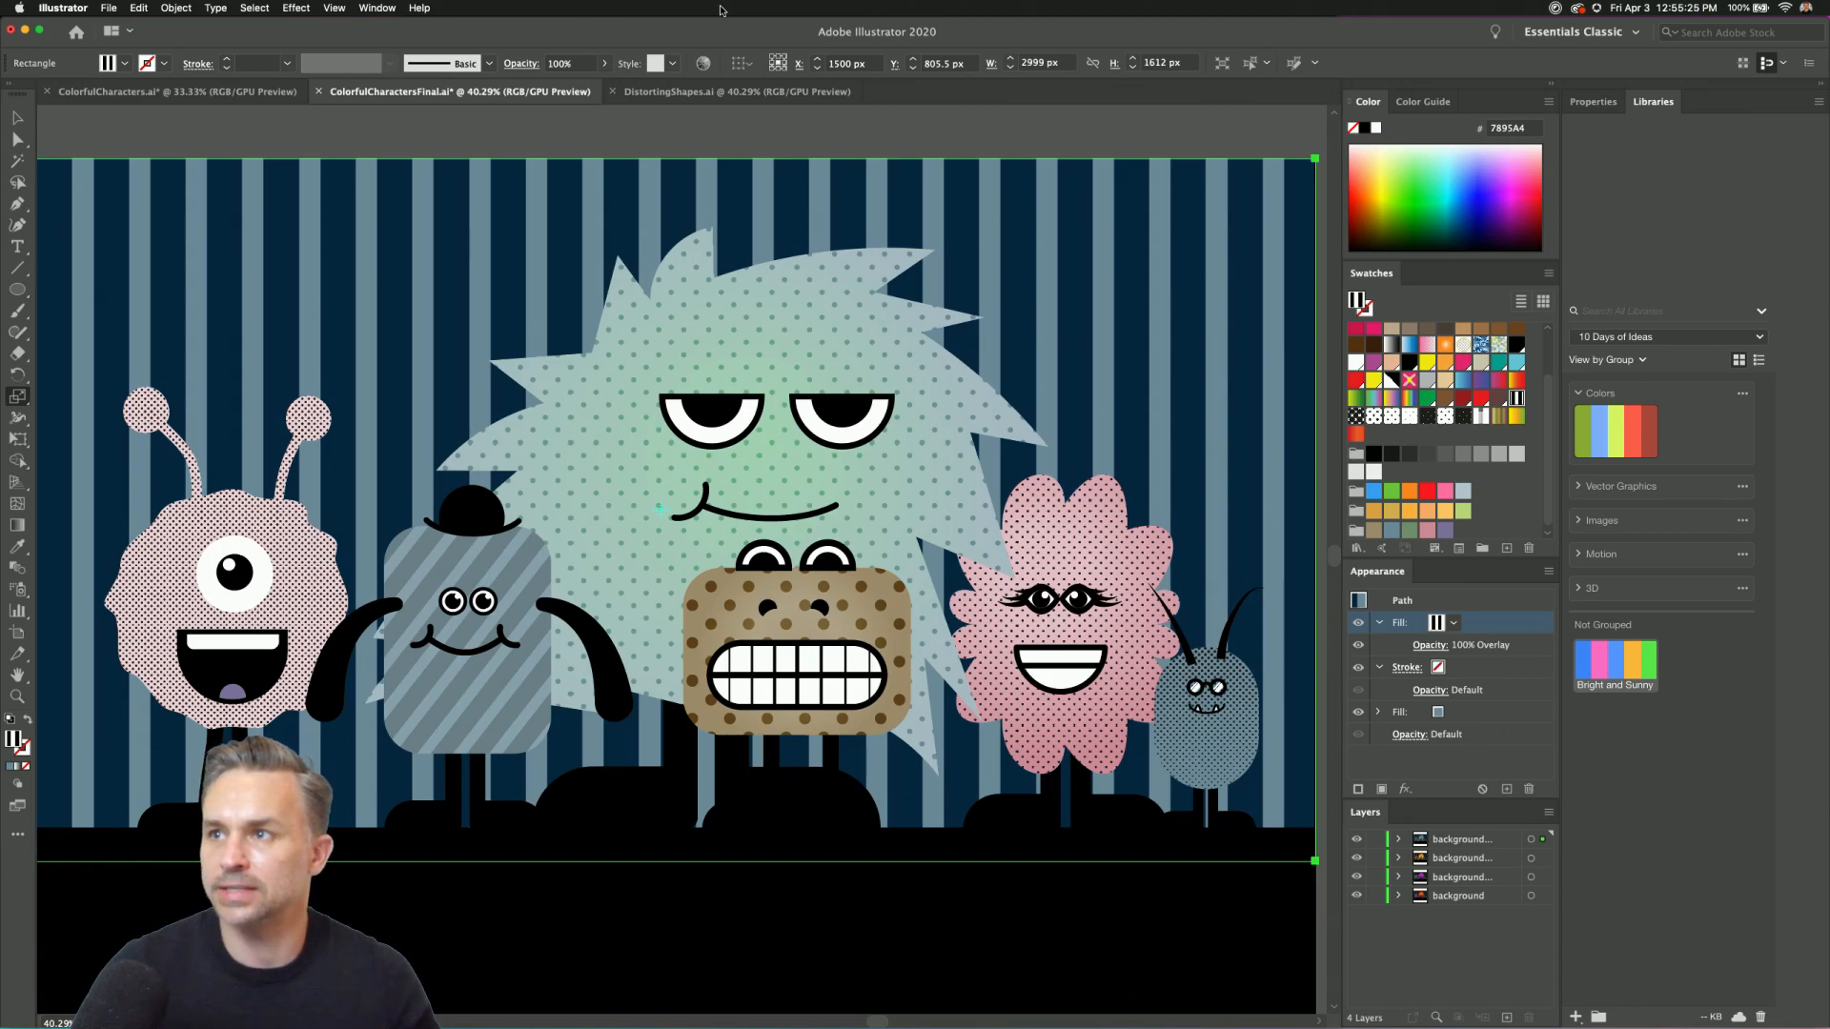
Switch to Discord and enlarge the "I Come in Peace" fuzzy character artwork posted in the challenge channel.
mouse_move(858, 1012)
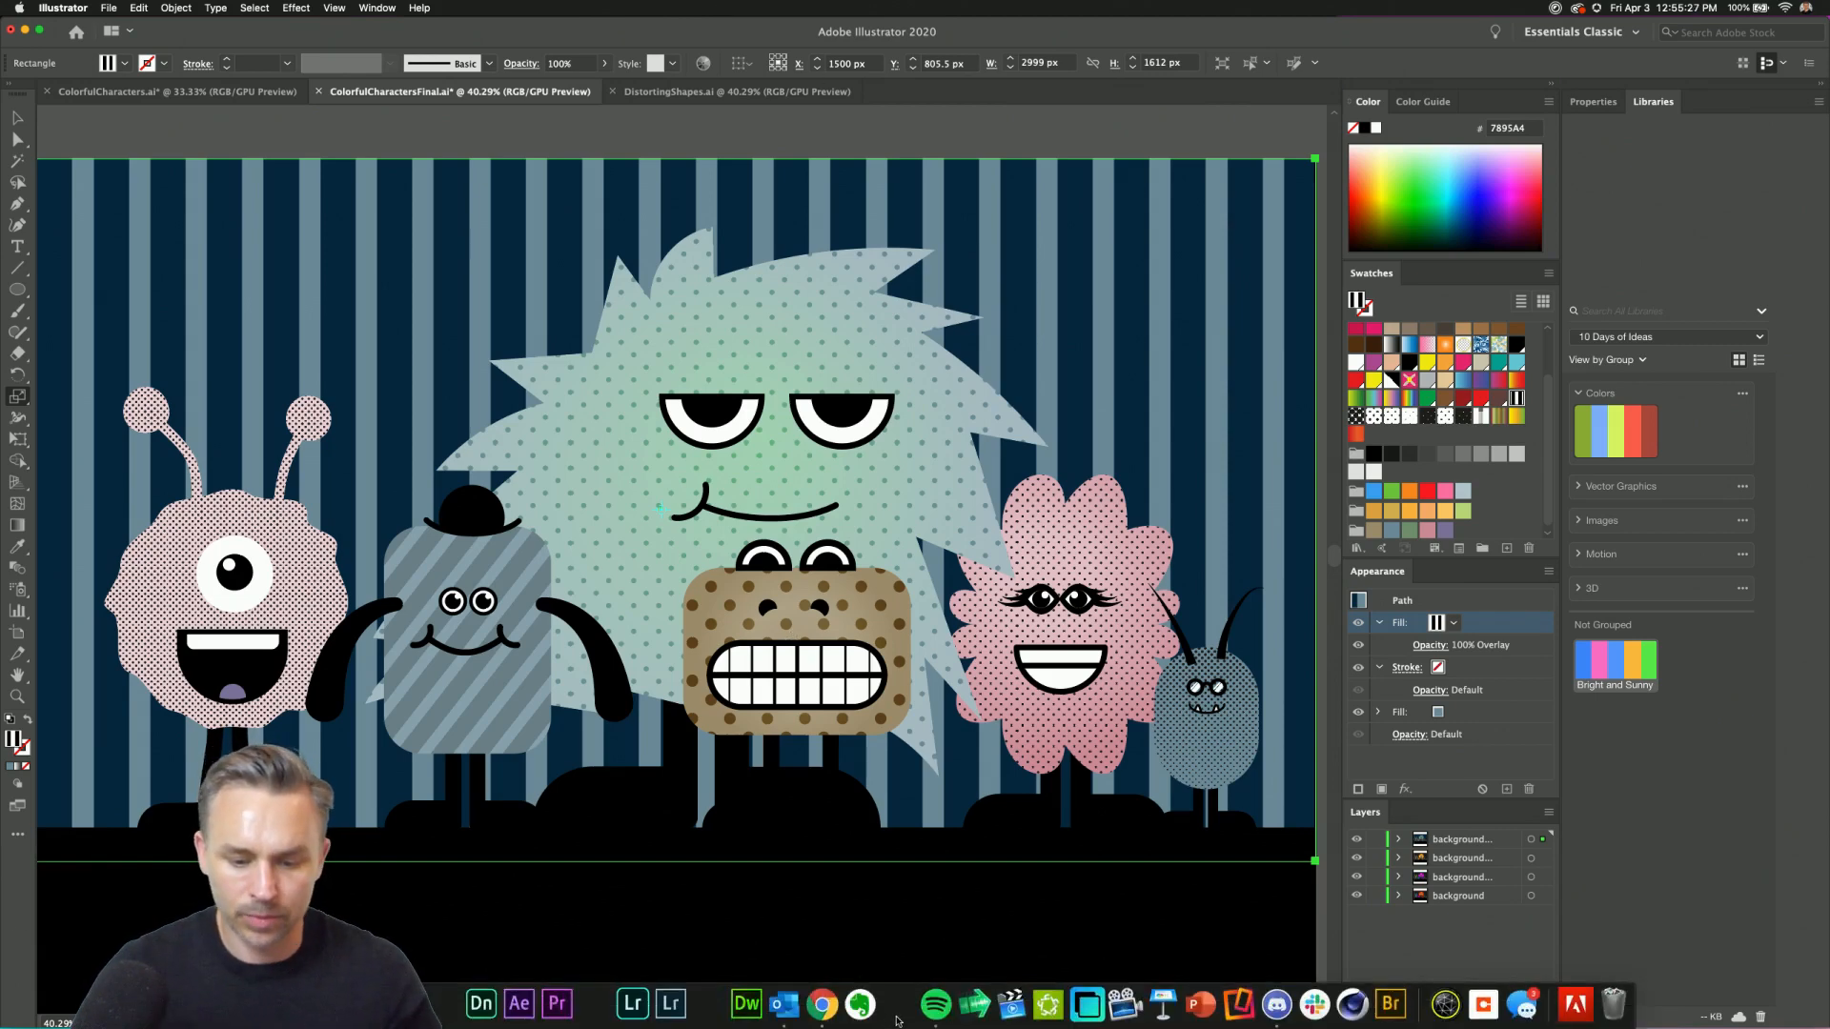
click(1277, 1003)
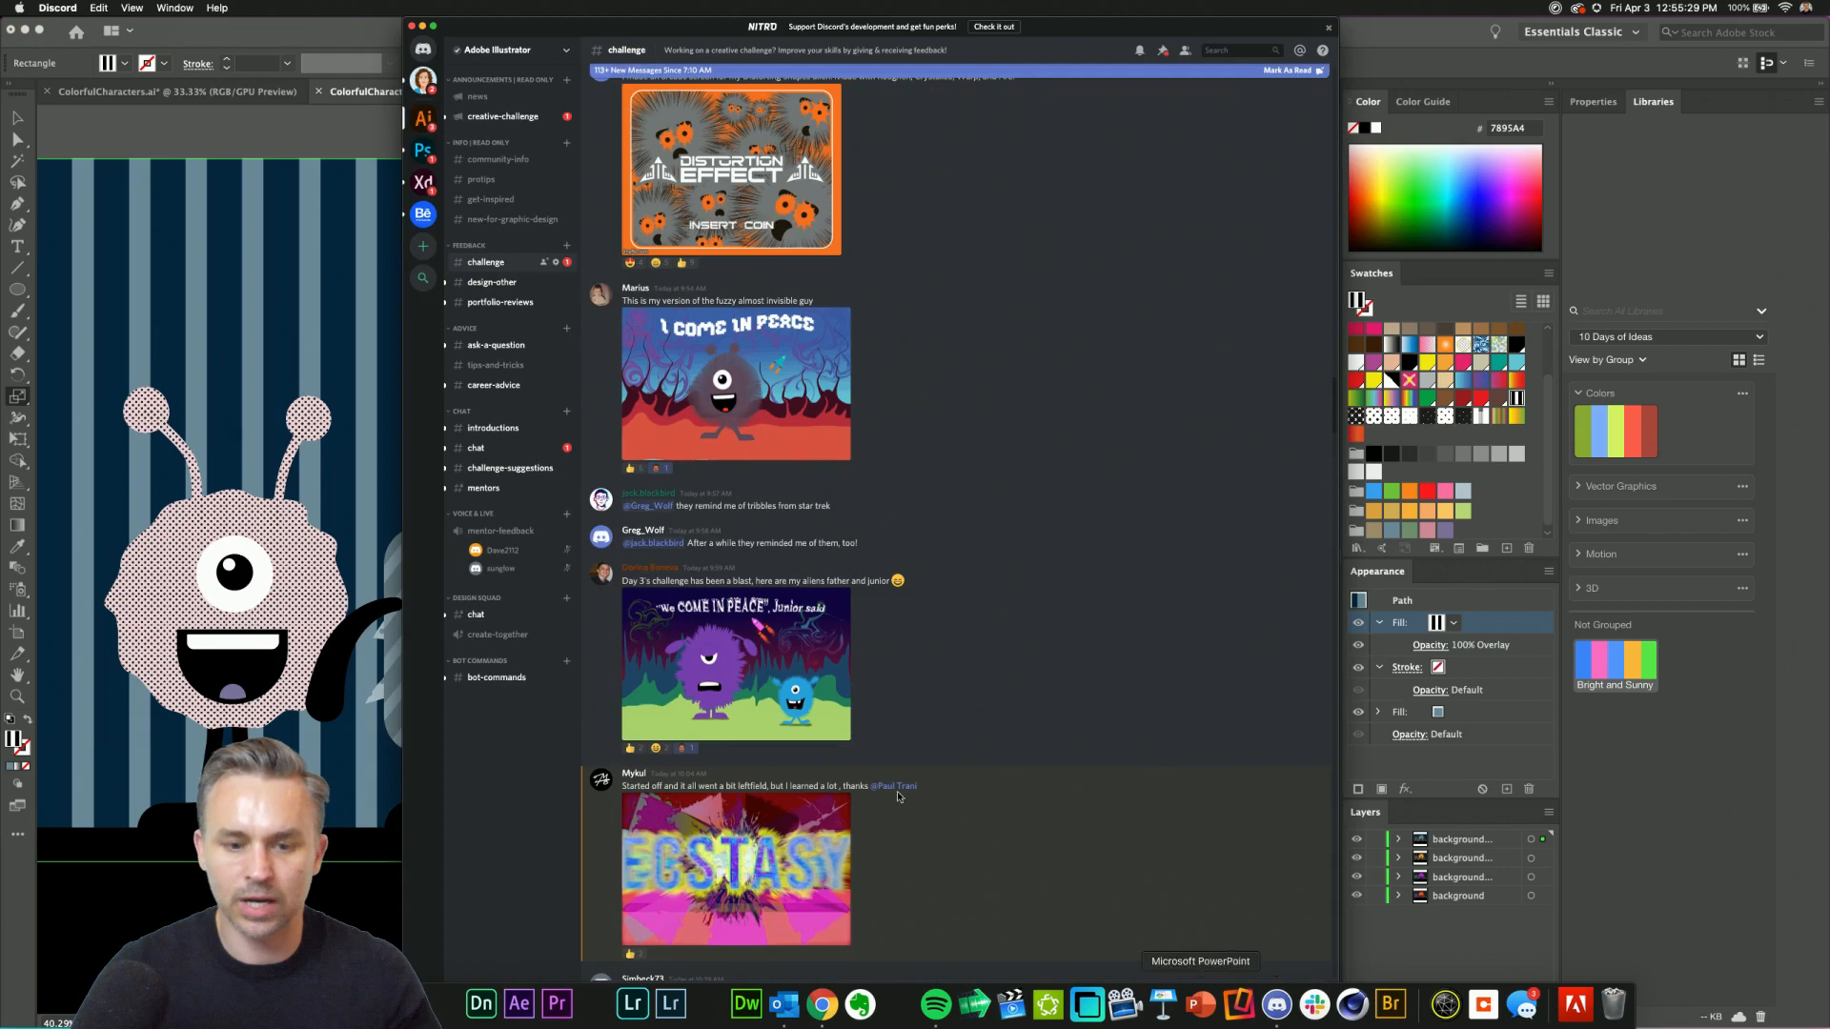
click(686, 385)
key(Escape)
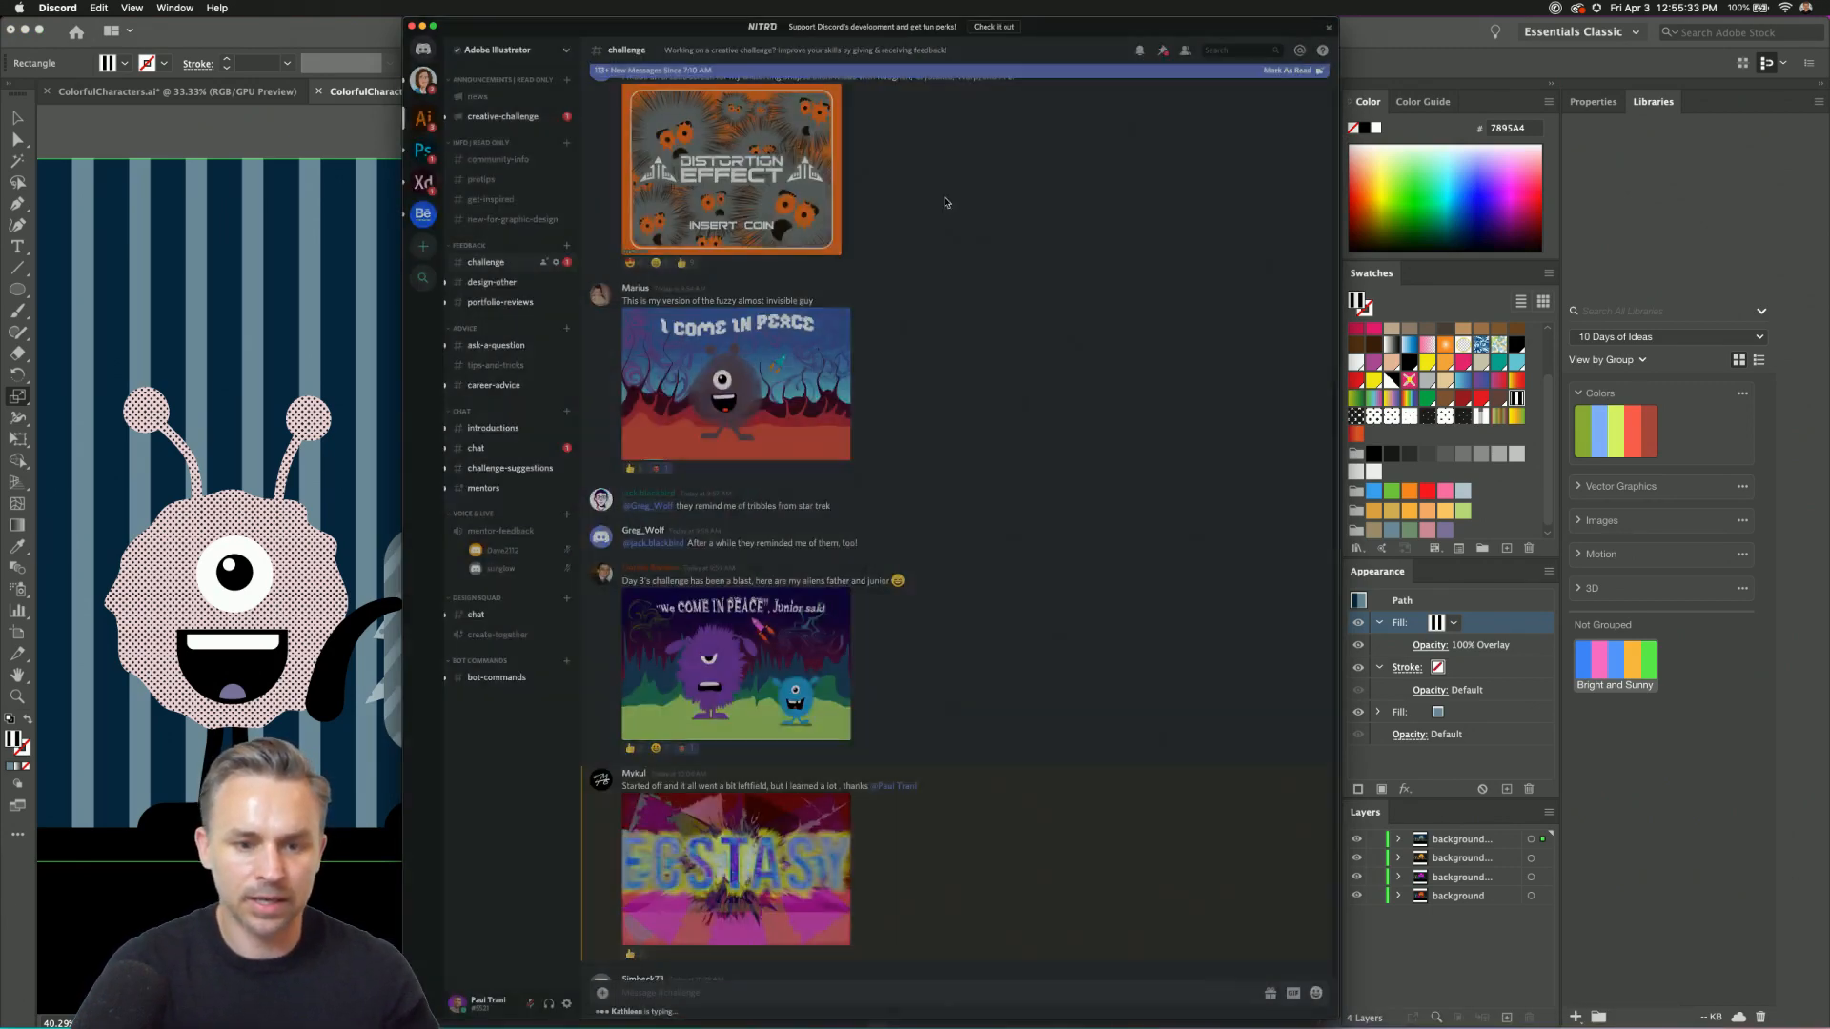
click(665, 377)
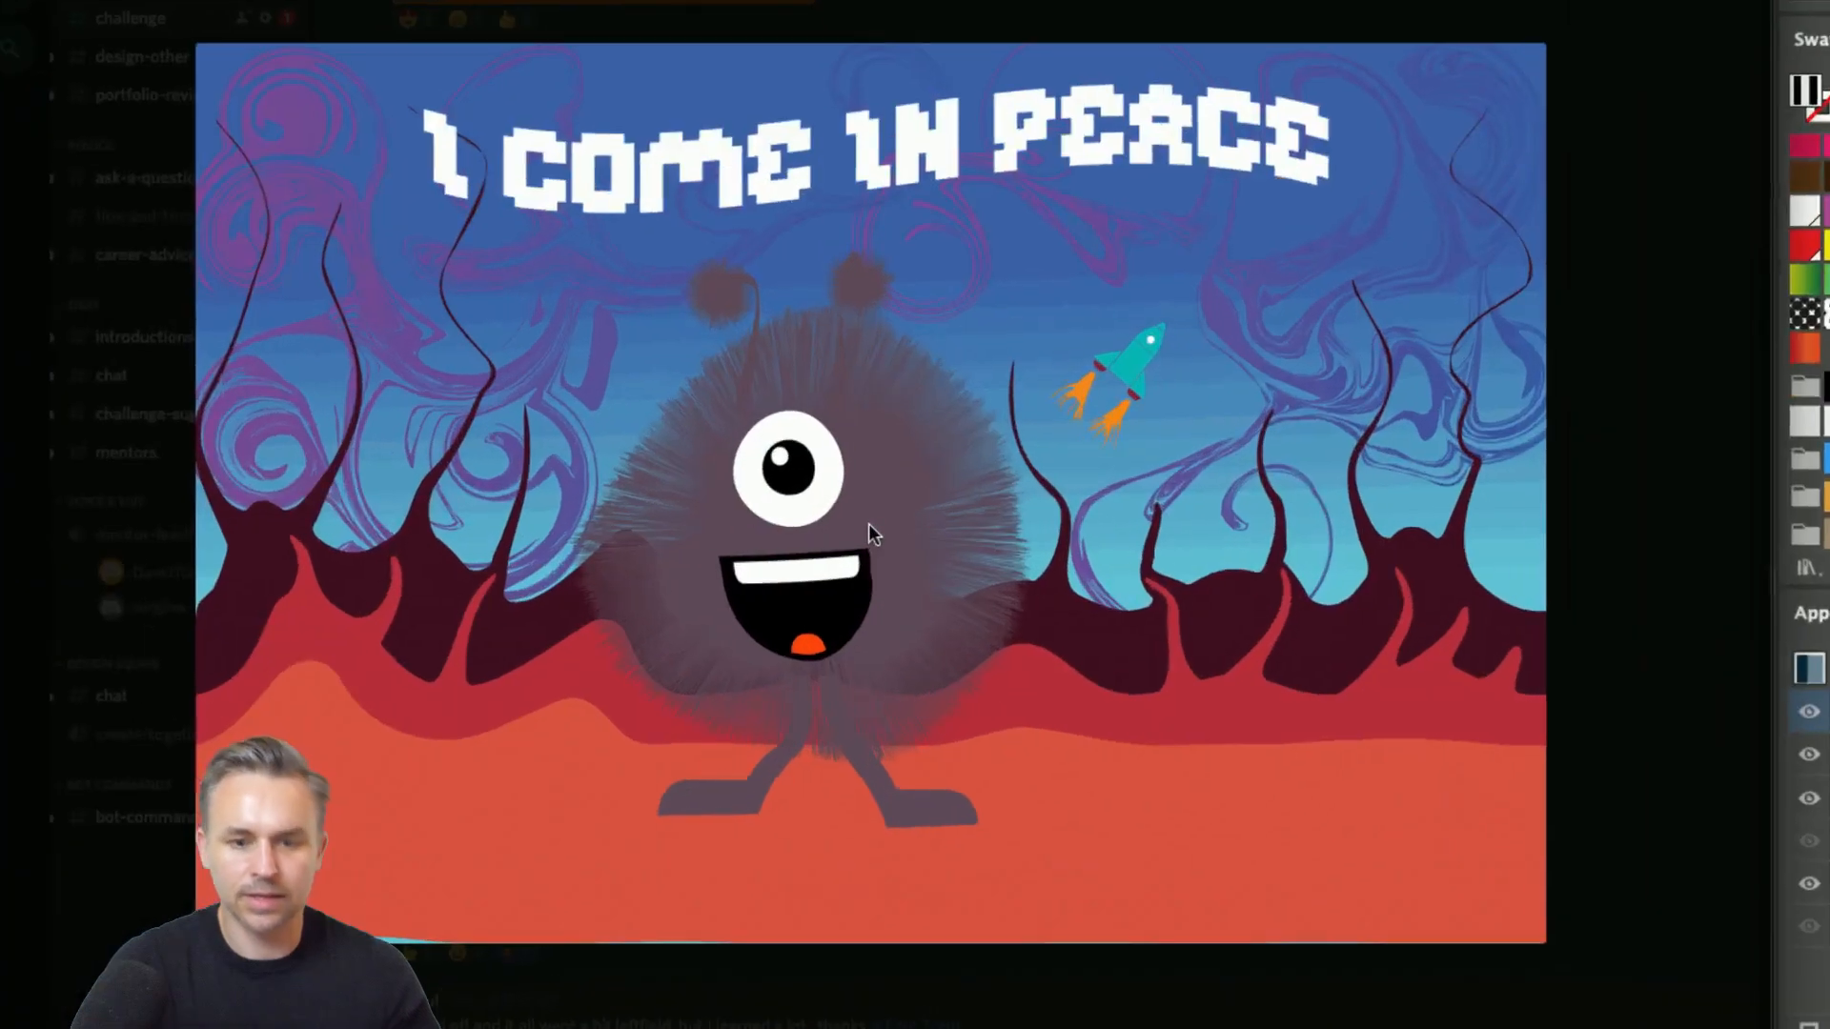